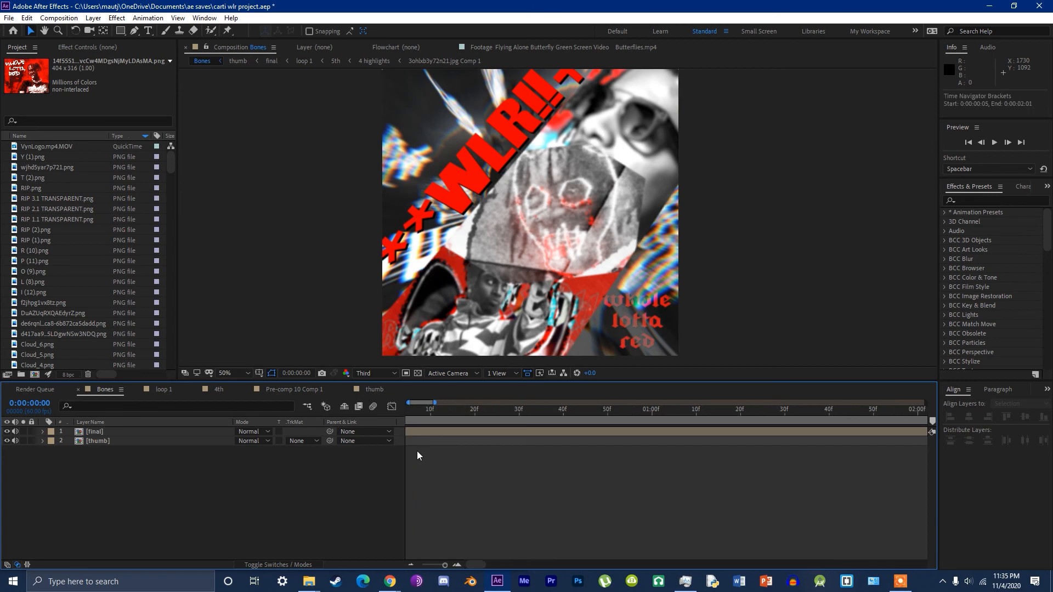
Step: Return the playhead to the first frame of the Bones composition and set its preview resolution to Full
{"action": "left_click_drag", "start_coordinate": [429, 413], "coordinate": [343, 419]}
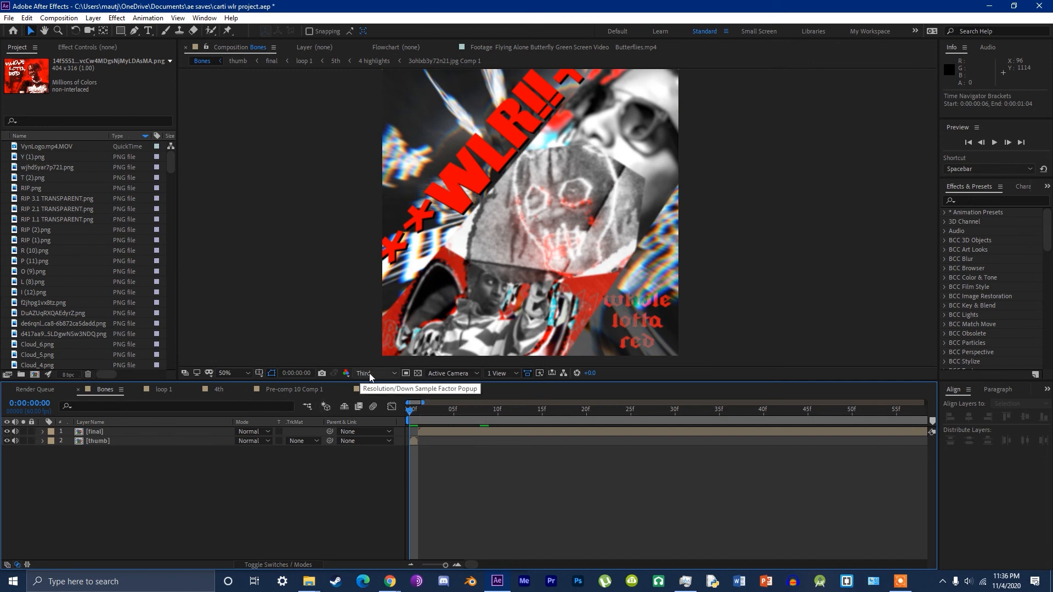
{"action": "left_click", "coordinate": [388, 373]}
{"action": "left_click", "coordinate": [379, 391]}
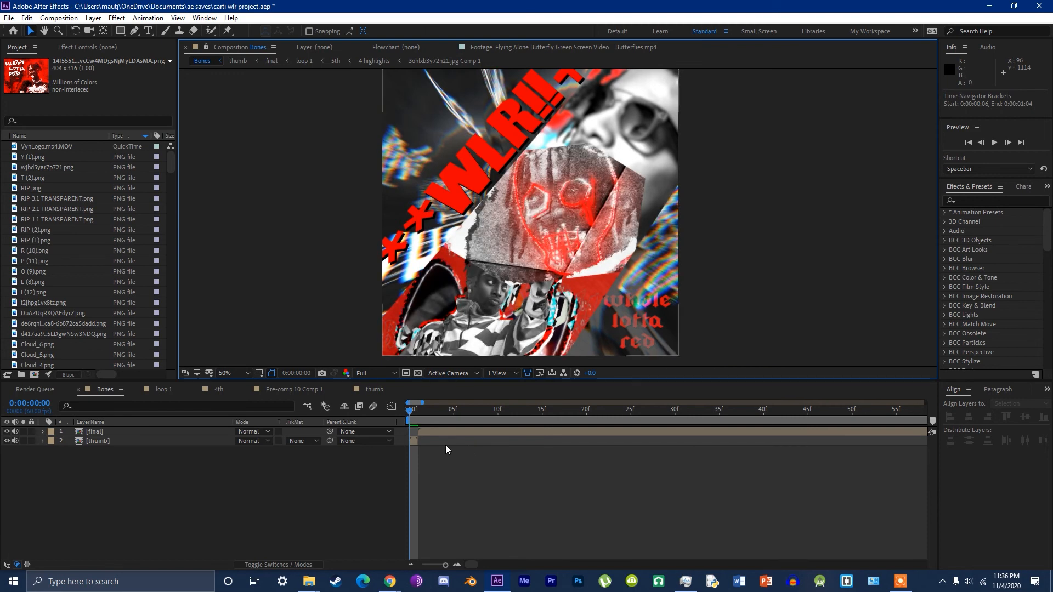
Step: Open the final composition nested in Bones and scrub through its opening frames
{"action": "left_click", "coordinate": [162, 388]}
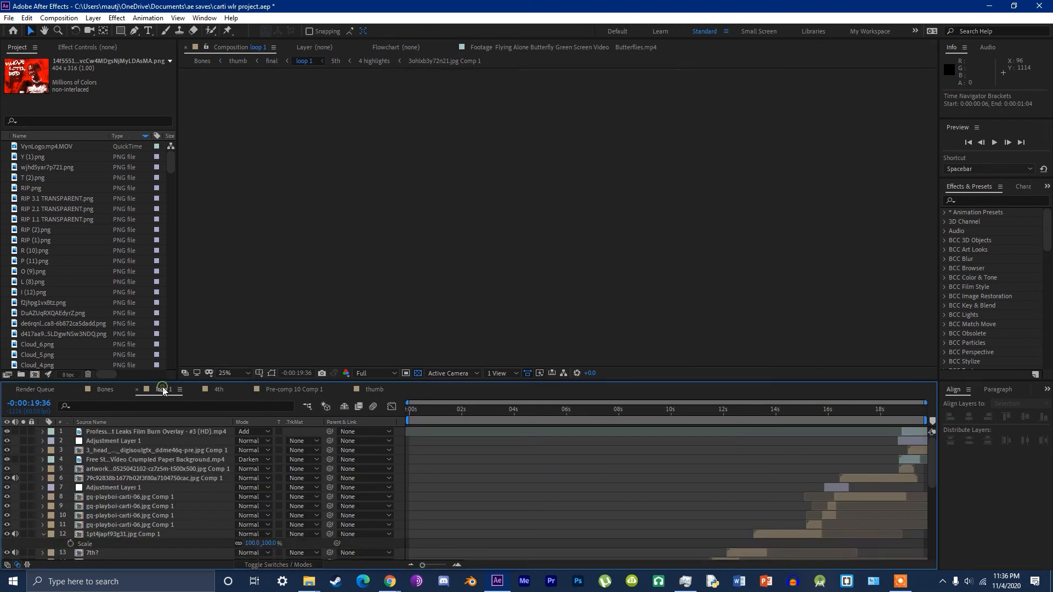
{"action": "left_click", "coordinate": [107, 393]}
{"action": "left_click_drag", "start_coordinate": [424, 402], "coordinate": [927, 403]}
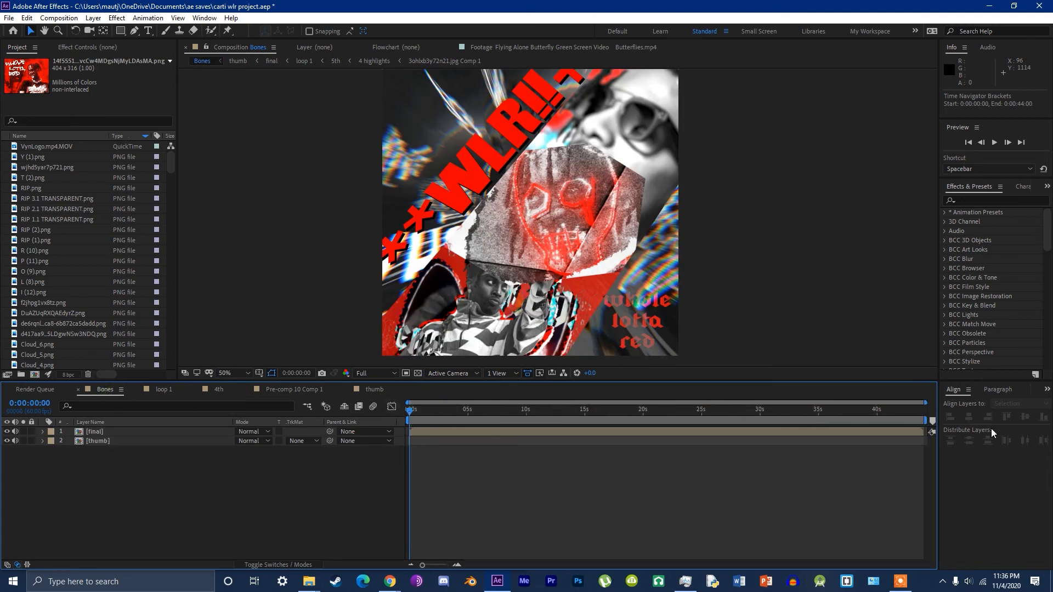
{"action": "double_click", "coordinate": [114, 432]}
{"action": "left_click", "coordinate": [407, 414]}
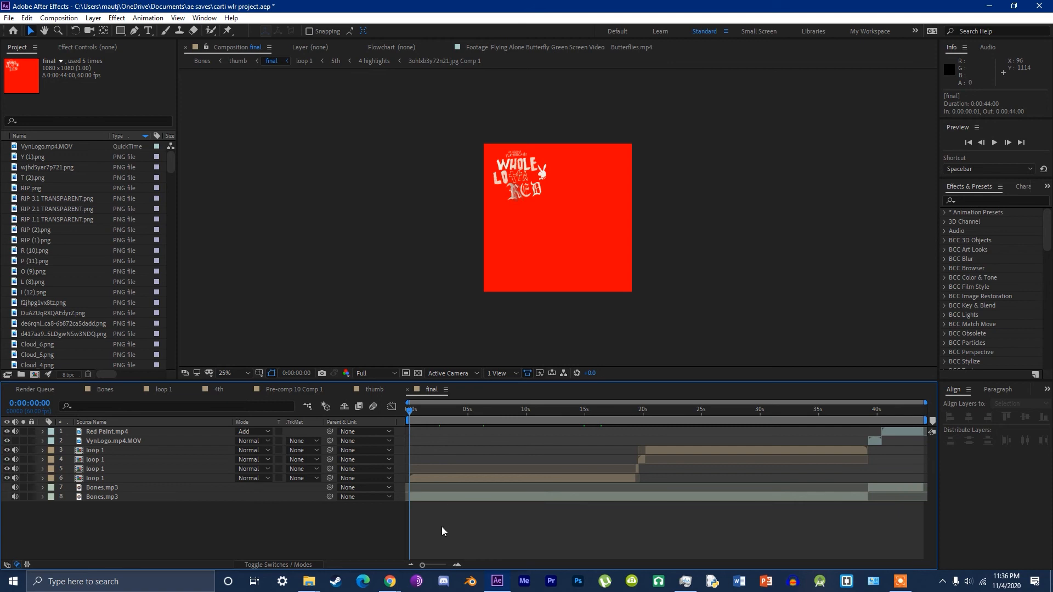
{"action": "scroll", "coordinate": [440, 519], "scroll_direction": "up", "scroll_amount": 8}
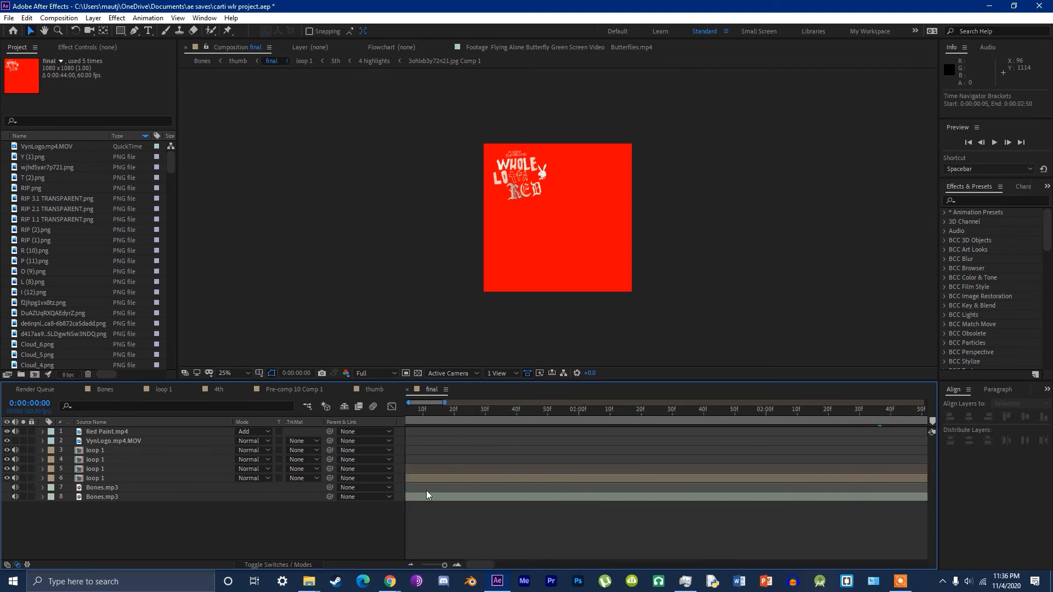
{"action": "left_click", "coordinate": [438, 412]}
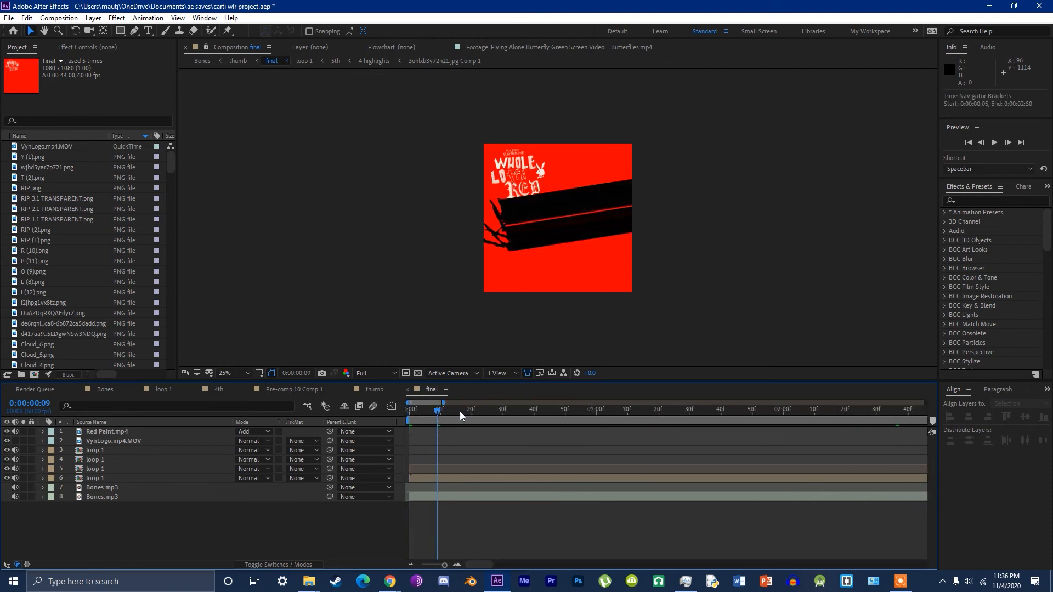
{"action": "left_click_drag", "start_coordinate": [436, 413], "coordinate": [395, 419]}
Step: Open the bottom loop 1 precomp in the final composition, and open the 1st composition nested inside it
{"action": "double_click", "coordinate": [420, 479]}
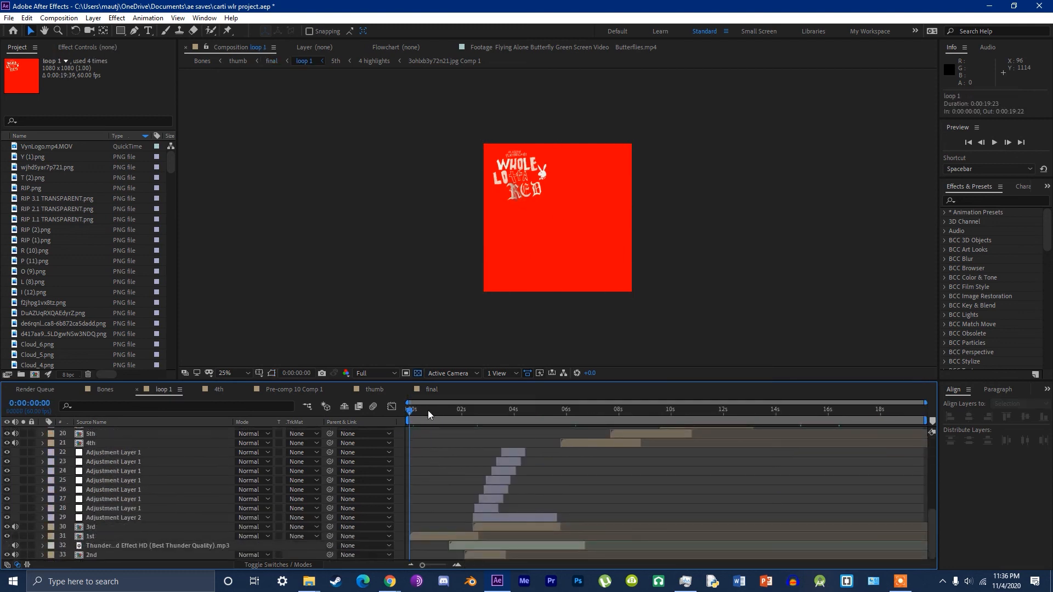
{"action": "left_click_drag", "start_coordinate": [428, 410], "coordinate": [400, 417]}
{"action": "left_click", "coordinate": [101, 537]}
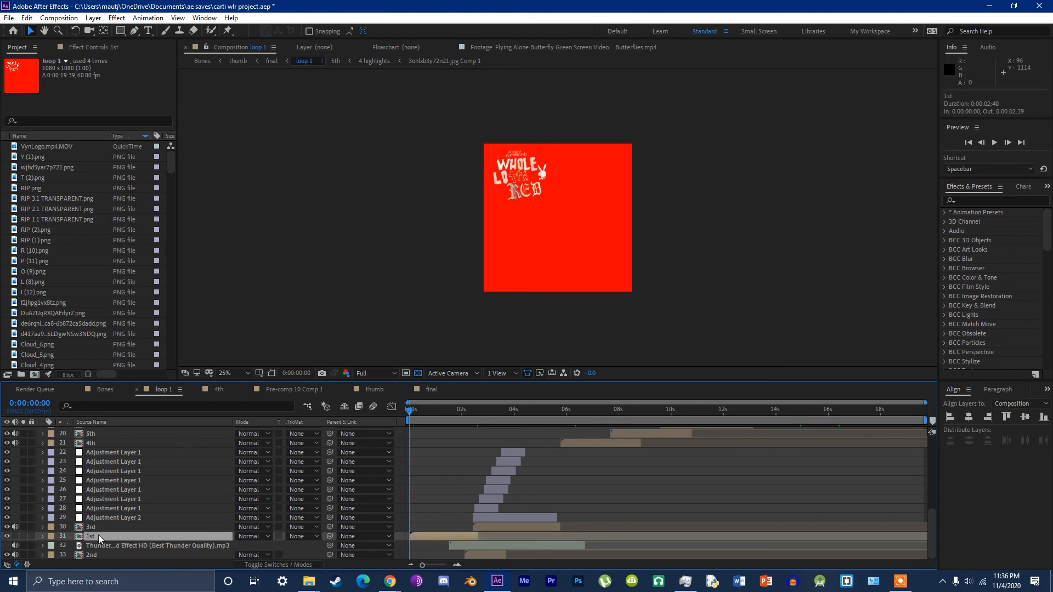
{"action": "double_click", "coordinate": [97, 535]}
Step: Collapse the carti hair pre layer's properties and open precomp 1 to view the original cover artwork up close
{"action": "left_click", "coordinate": [66, 460]}
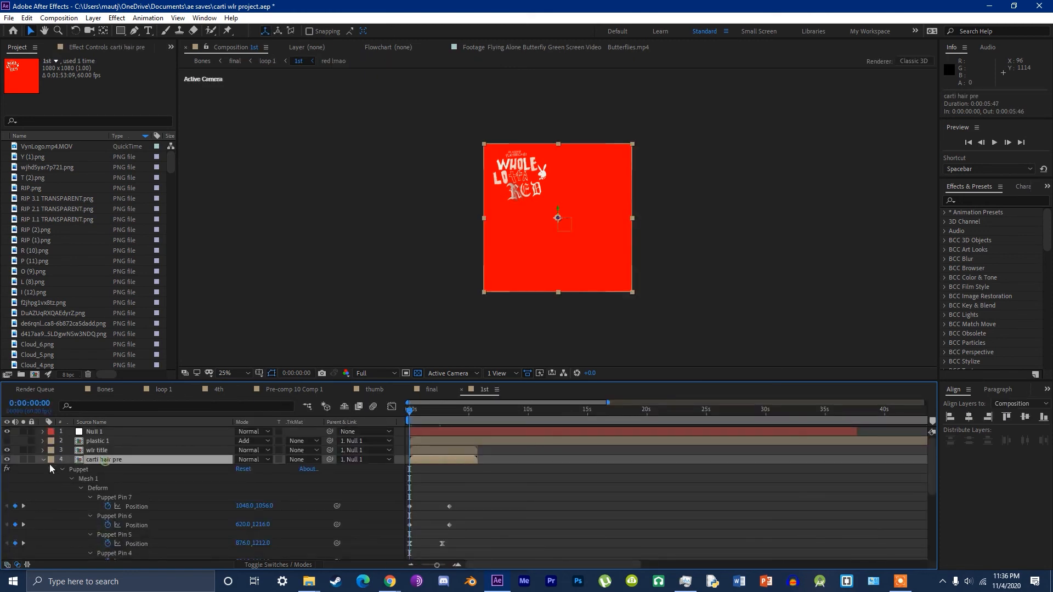
{"action": "key", "text": "ctrl+a"}
{"action": "left_click", "coordinate": [43, 460]}
{"action": "left_click", "coordinate": [146, 505]}
{"action": "double_click", "coordinate": [129, 498]}
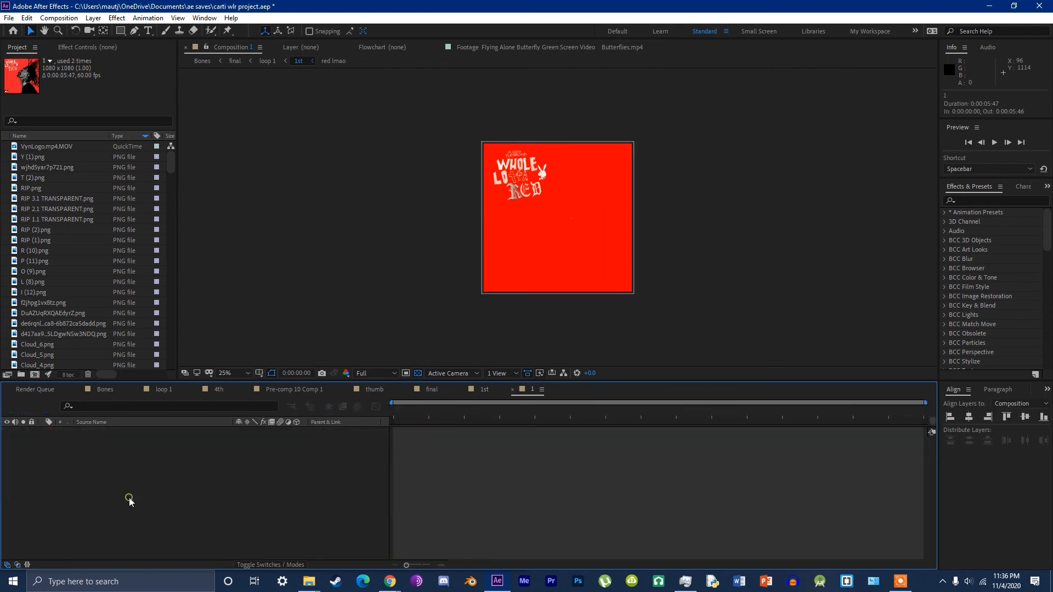
{"action": "scroll", "coordinate": [453, 249], "scroll_direction": "up", "scroll_amount": 2}
{"action": "scroll", "coordinate": [454, 249], "scroll_direction": "down", "scroll_amount": 1}
{"action": "scroll", "coordinate": [453, 249], "scroll_direction": "up", "scroll_amount": 1}
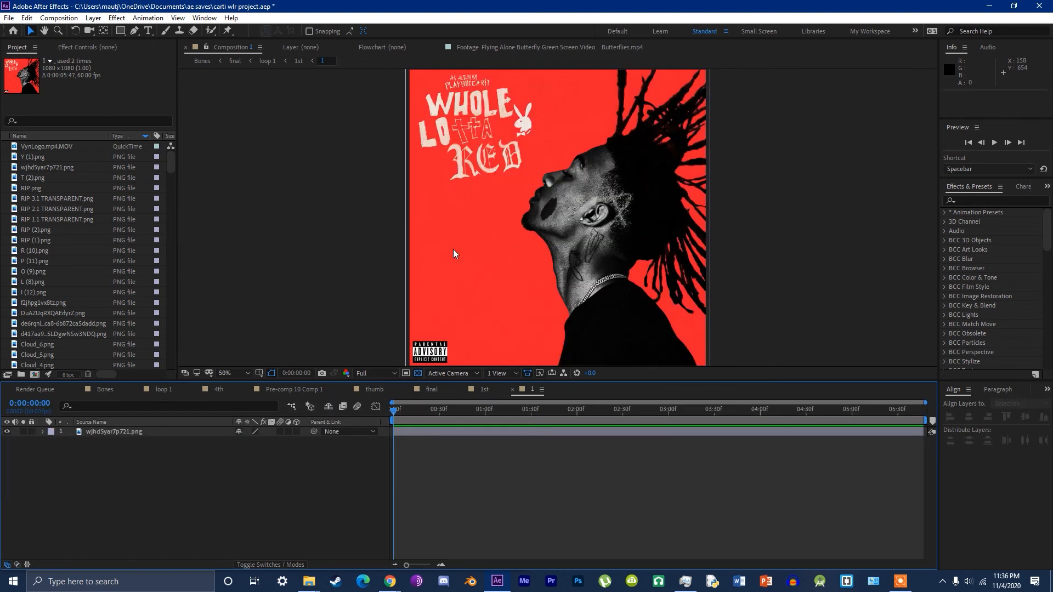
Step: View the project images Y (1).png, f2jhpg1vx8tz.png and DuAZUqRXQAEdyrZ.png as footage
{"action": "double_click", "coordinate": [41, 155]}
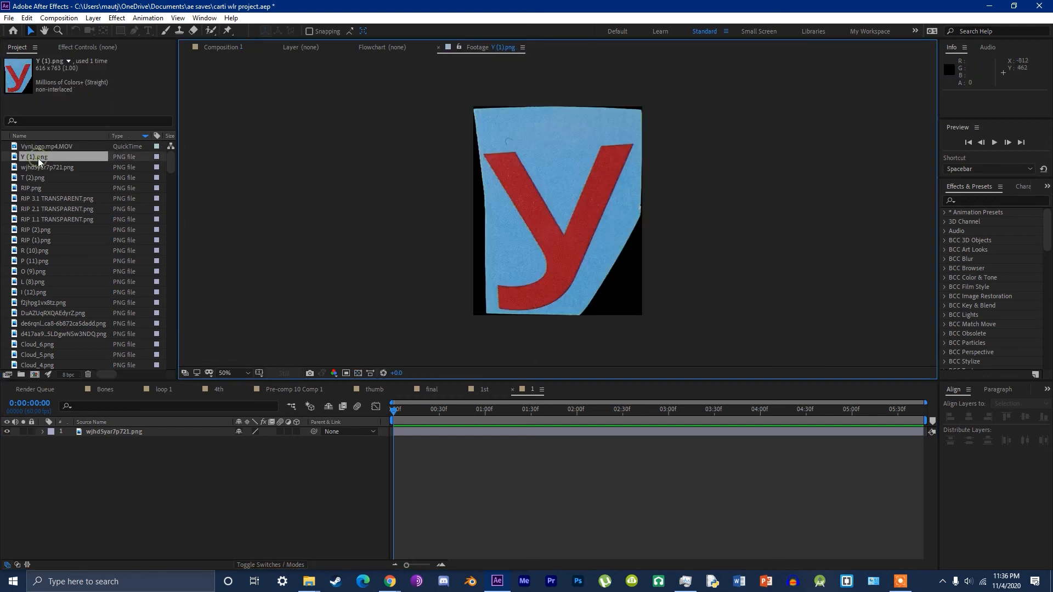
{"action": "left_click", "coordinate": [41, 168]}
{"action": "scroll", "coordinate": [45, 217], "scroll_direction": "down", "scroll_amount": 2}
{"action": "scroll", "coordinate": [45, 217], "scroll_direction": "down", "scroll_amount": 1}
{"action": "double_click", "coordinate": [34, 208]}
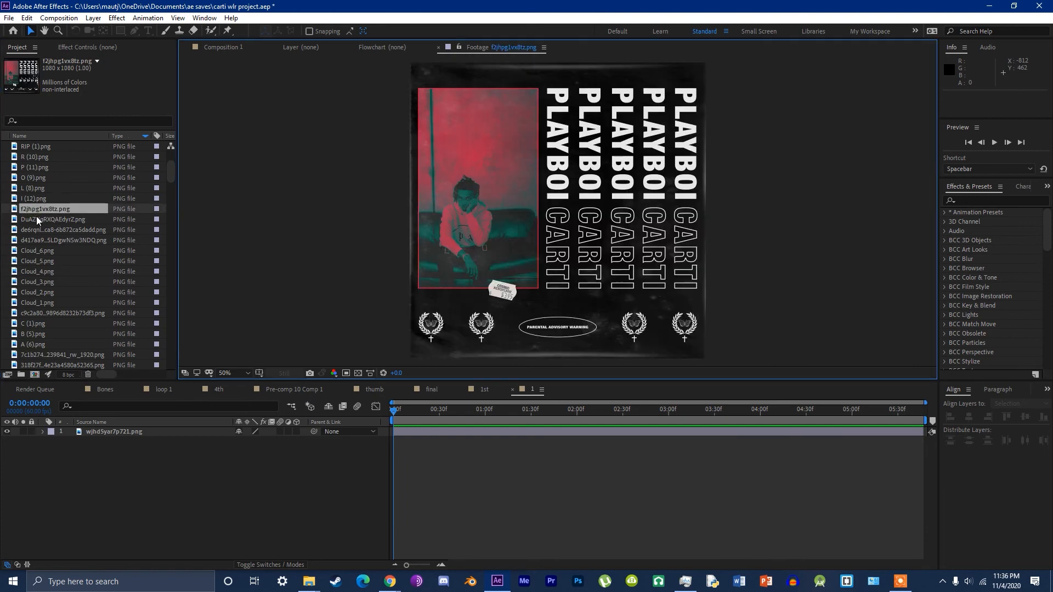
{"action": "double_click", "coordinate": [40, 220]}
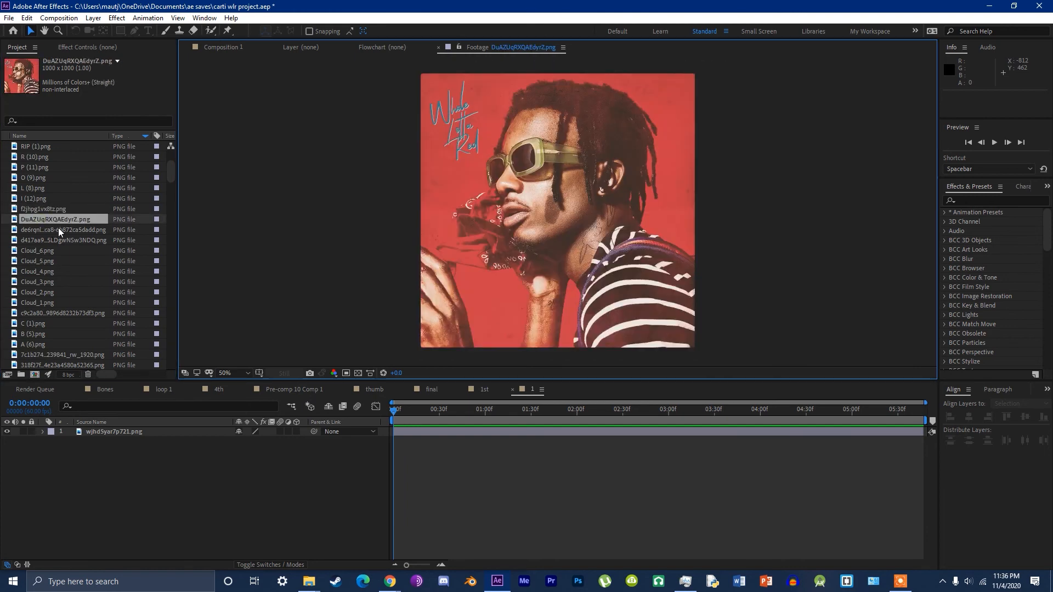
Step: View the other cover images in the project, from the de6rqnl PNG through to the 318f27f PNG with the butterflies
{"action": "double_click", "coordinate": [58, 228]}
{"action": "double_click", "coordinate": [55, 218]}
{"action": "double_click", "coordinate": [51, 226]}
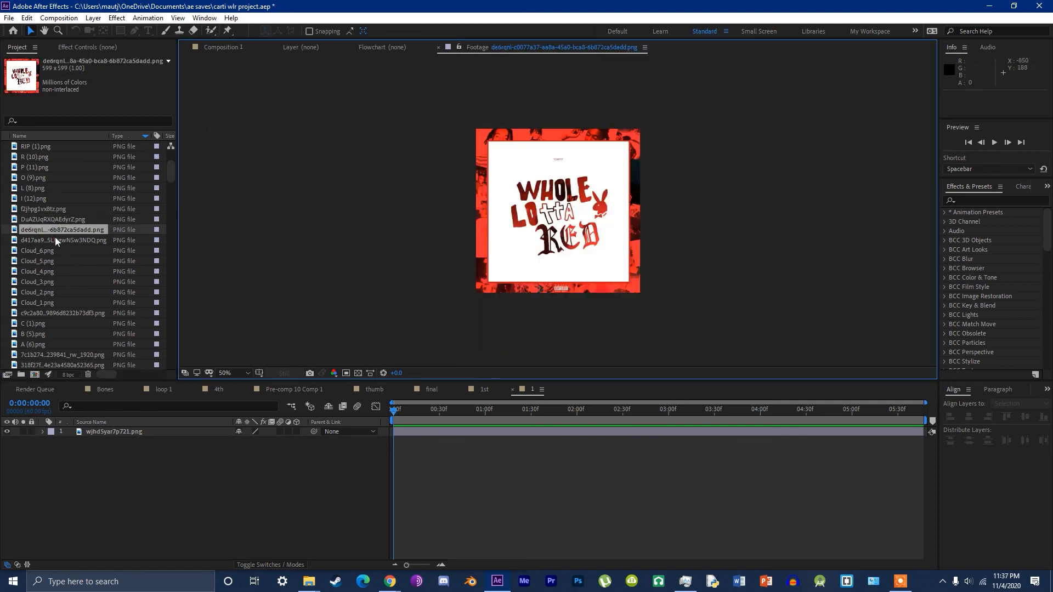
{"action": "double_click", "coordinate": [55, 239]}
{"action": "scroll", "coordinate": [64, 262], "scroll_direction": "down", "scroll_amount": 4}
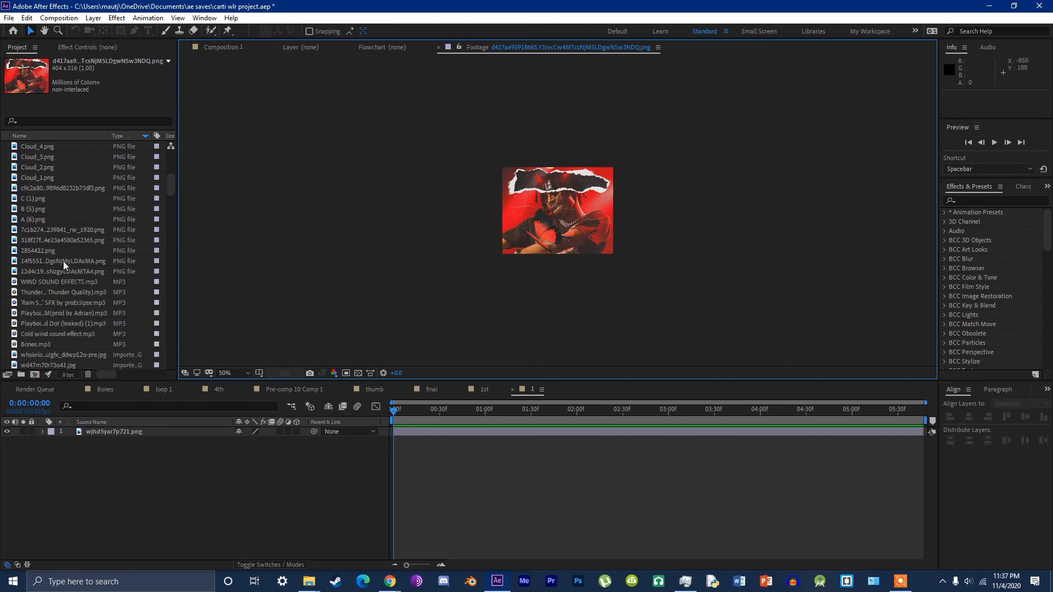
{"action": "double_click", "coordinate": [43, 187]}
{"action": "double_click", "coordinate": [48, 229]}
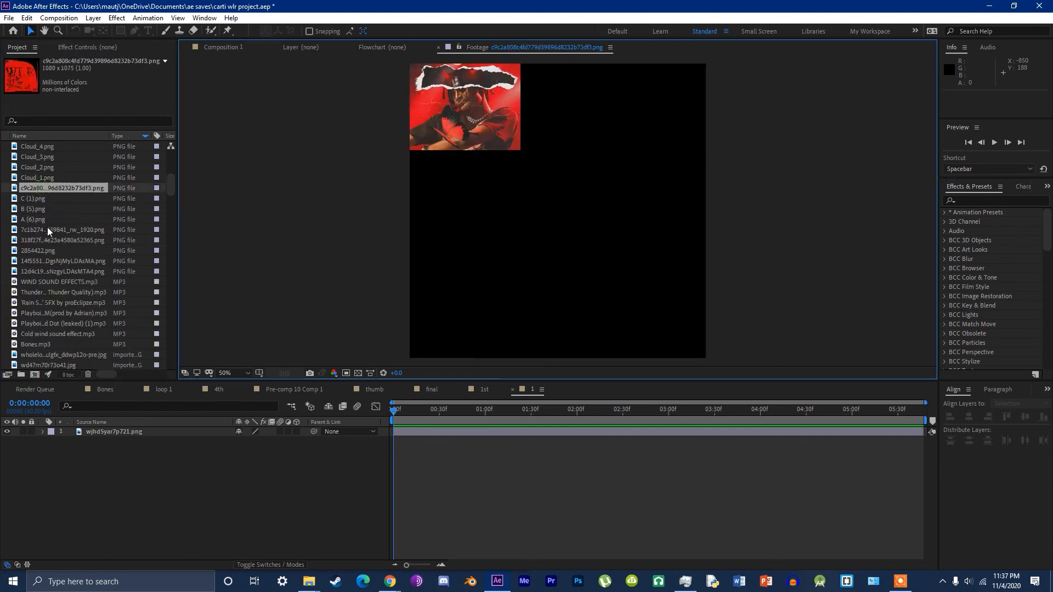
{"action": "double_click", "coordinate": [54, 239]}
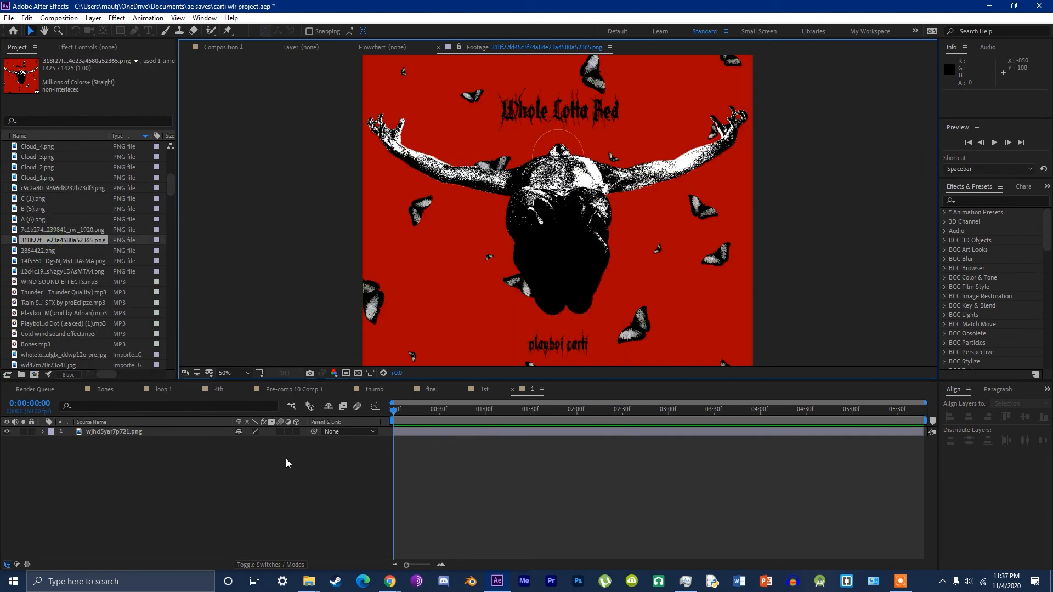
Step: Close composition 1, set the 1st composition's preview resolution to Third, and scrub to 0:00:01:09
{"action": "left_click", "coordinate": [277, 470]}
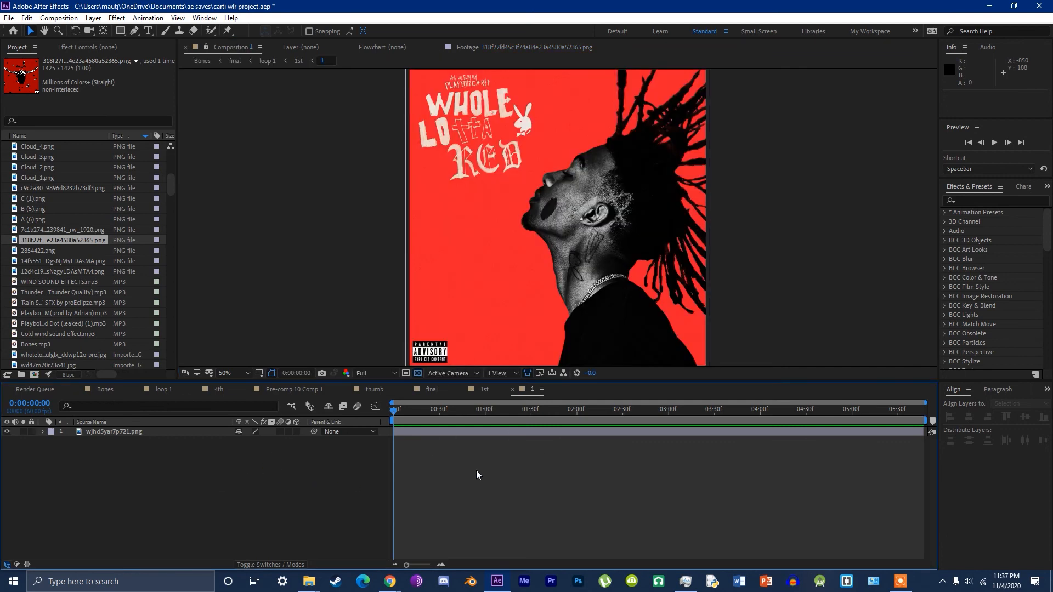
{"action": "key", "text": "ctrl+w"}
{"action": "left_click", "coordinate": [423, 414]}
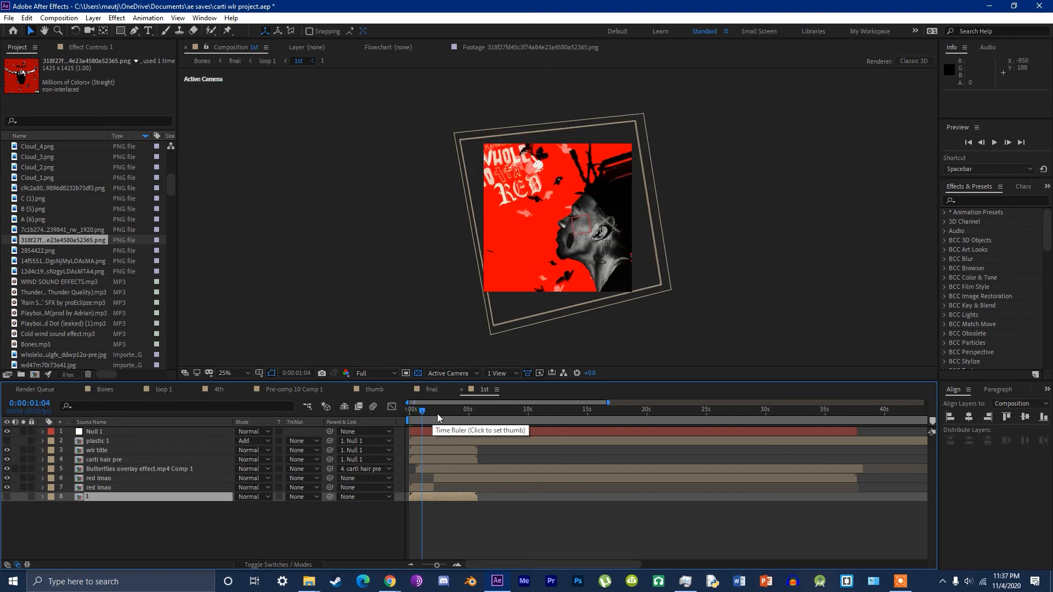
{"action": "left_click", "coordinate": [379, 373]}
{"action": "left_click", "coordinate": [372, 425]}
{"action": "left_click_drag", "start_coordinate": [423, 411], "coordinate": [377, 413]}
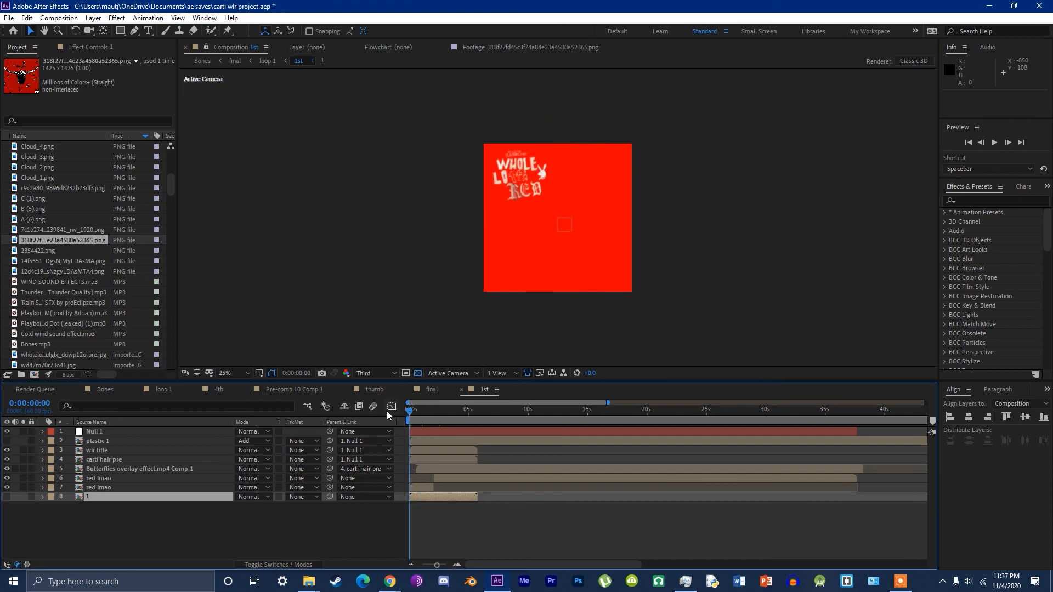
{"action": "left_click_drag", "start_coordinate": [421, 414], "coordinate": [423, 413]}
Step: Display the effect settings of the lower red lmao layer and hide that layer
{"action": "left_click", "coordinate": [103, 487]}
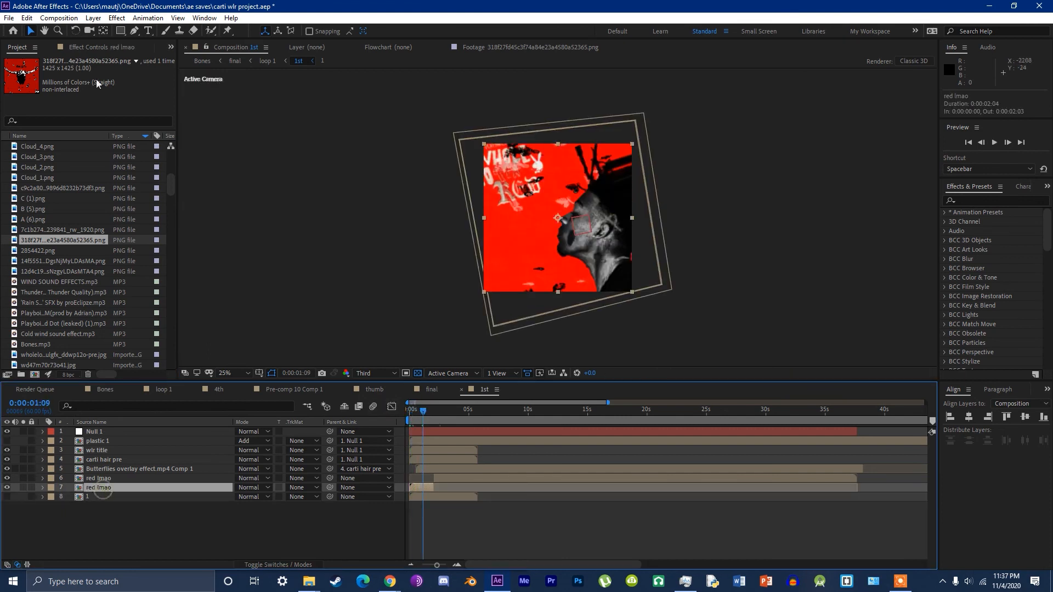
{"action": "left_click", "coordinate": [88, 47]}
{"action": "left_click", "coordinate": [7, 489]}
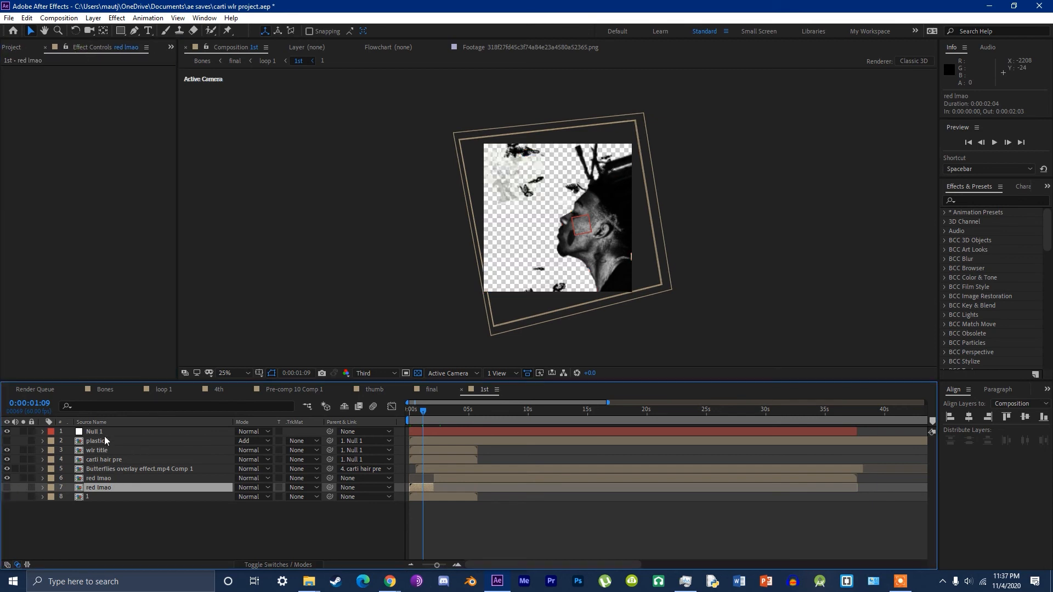
Step: Open the carti hair pre composition and make the Purple Solid 2 background layer visible
{"action": "double_click", "coordinate": [111, 460]}
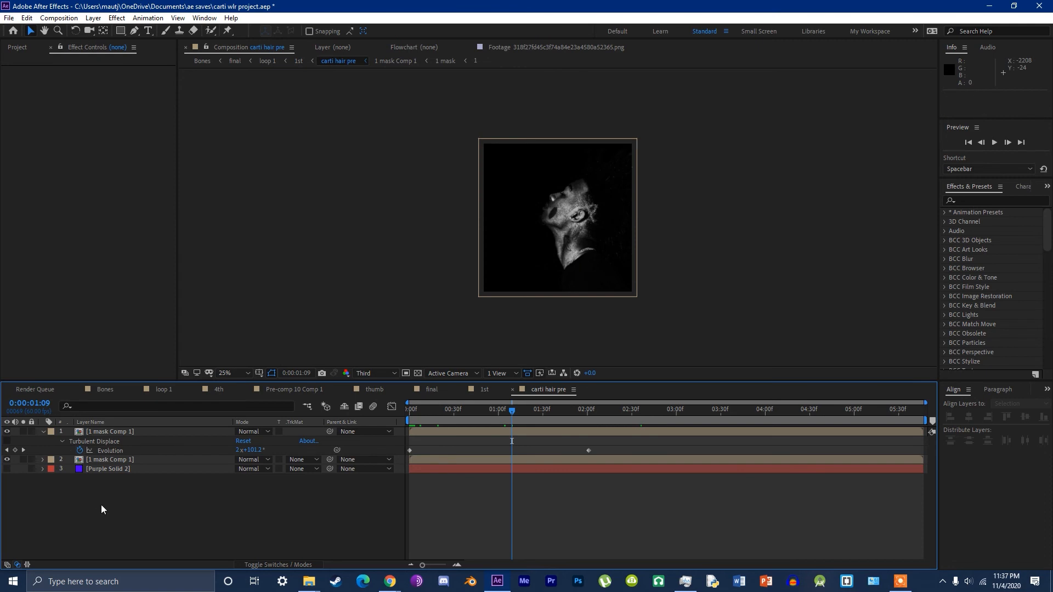
{"action": "left_click", "coordinate": [8, 469]}
{"action": "left_click", "coordinate": [159, 469]}
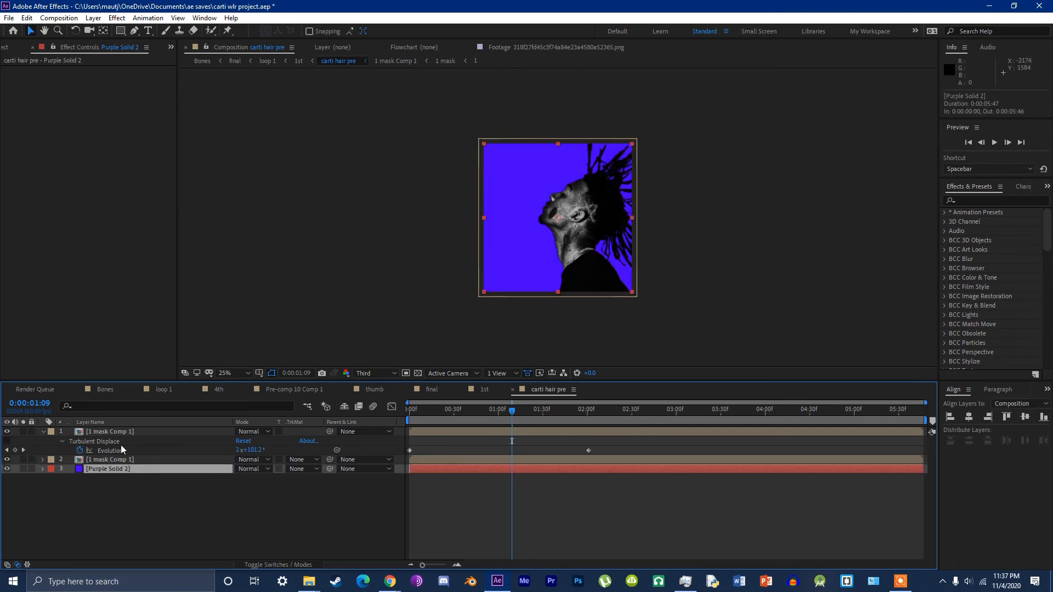
Step: Select the lower 1 mask Comp 1 layer and examine its mask around the hair at the first frame
{"action": "left_click", "coordinate": [110, 431]}
{"action": "left_click", "coordinate": [100, 458]}
{"action": "left_click", "coordinate": [111, 469]}
{"action": "left_click", "coordinate": [112, 459]}
{"action": "left_click_drag", "start_coordinate": [490, 411], "coordinate": [382, 420]}
{"action": "scroll", "coordinate": [666, 170], "scroll_direction": "up", "scroll_amount": 4}
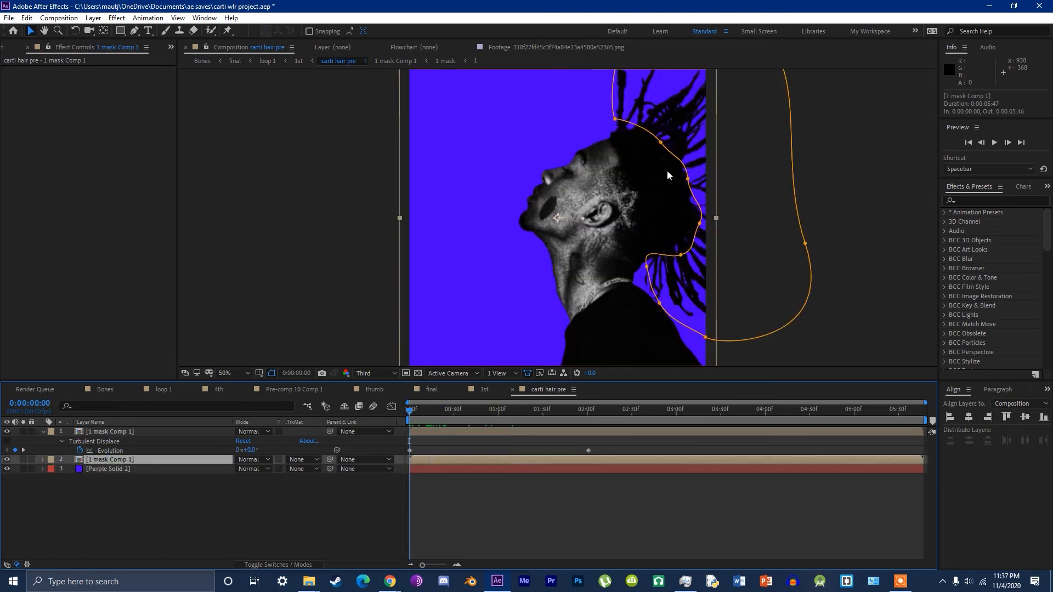
Step: Play back the hair movement in carti hair pre from the first frame
{"action": "left_click_drag", "start_coordinate": [422, 420], "coordinate": [391, 387]}
{"action": "key", "text": "space"}
{"action": "key", "text": "space"}
Step: Hide Purple Solid 2 inside carti hair pre and return to the 1st composition
{"action": "key", "text": "ctrl+w"}
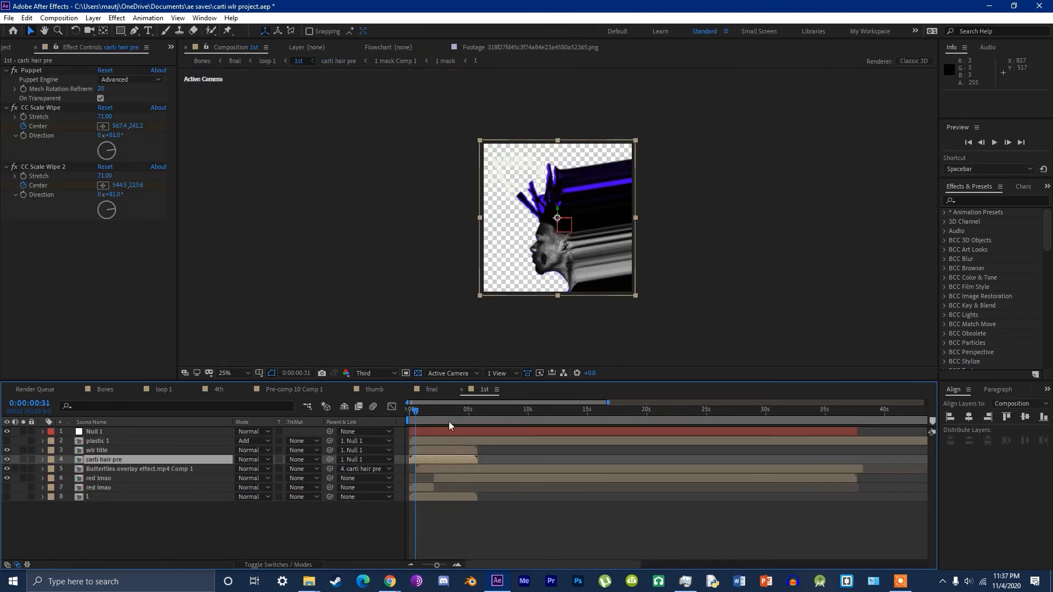
{"action": "double_click", "coordinate": [120, 460]}
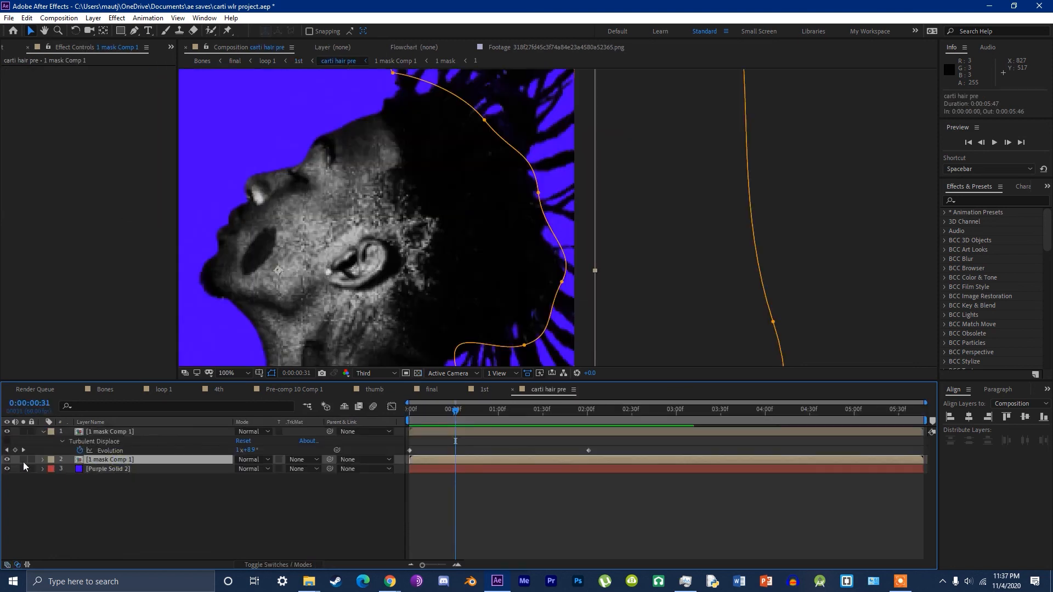
{"action": "key", "text": "ctrl+w"}
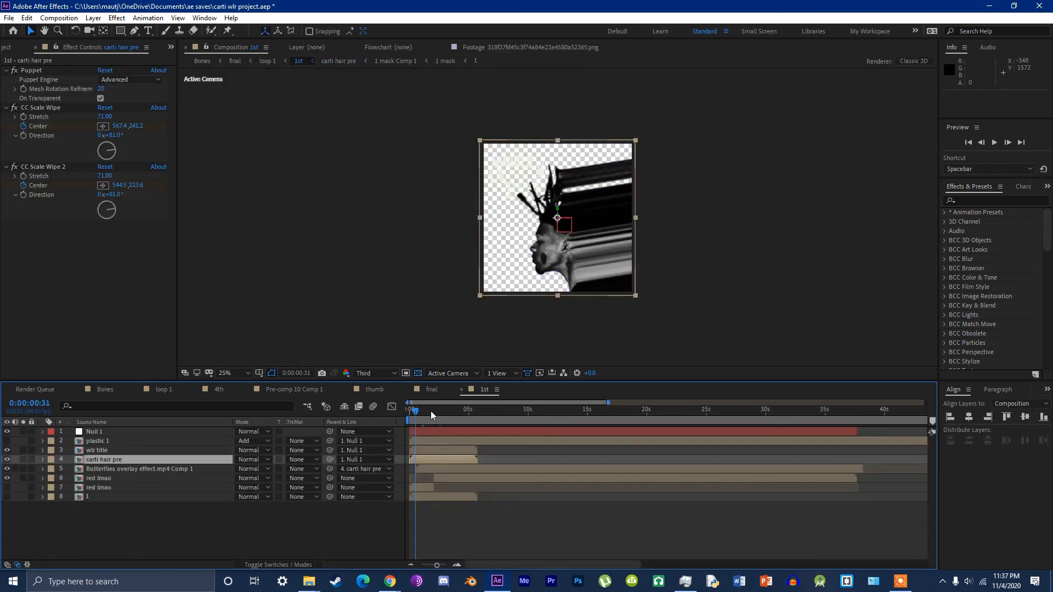
Step: Scrub and play the 1st composition from its first frame to review the carti hair pre intro, stopping at 0:00:00:12
{"action": "left_click_drag", "start_coordinate": [431, 412], "coordinate": [364, 426]}
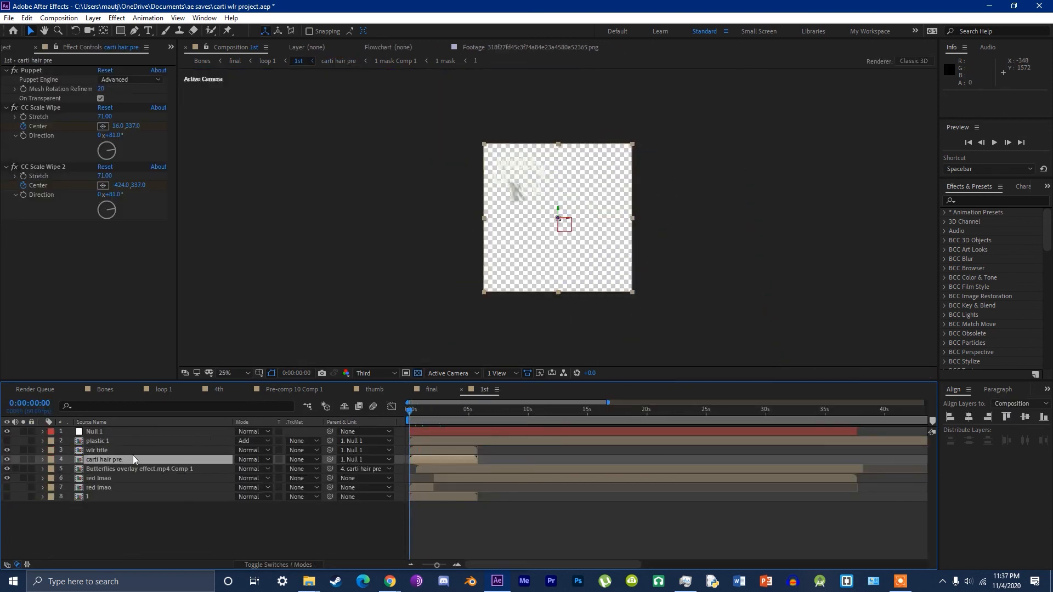
{"action": "left_click", "coordinate": [434, 417]}
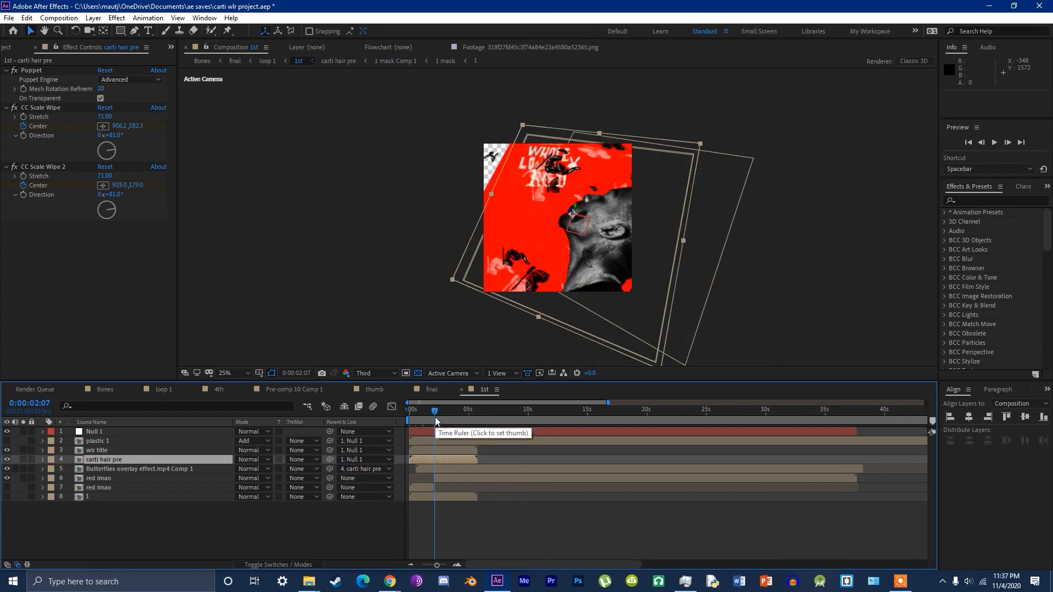
{"action": "left_click_drag", "start_coordinate": [435, 417], "coordinate": [400, 418]}
{"action": "key", "text": "space"}
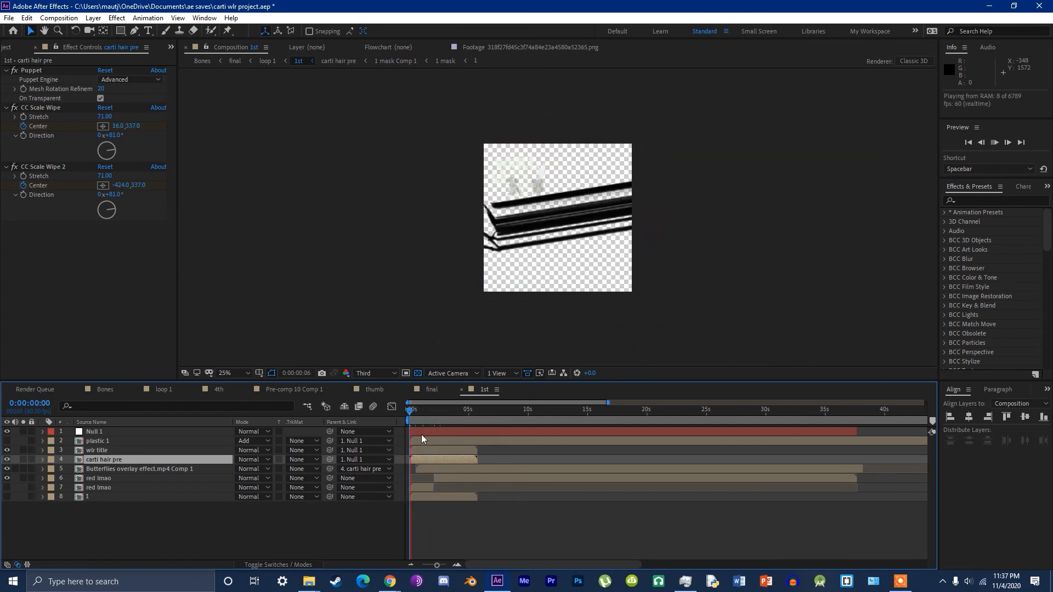
{"action": "key", "text": "space"}
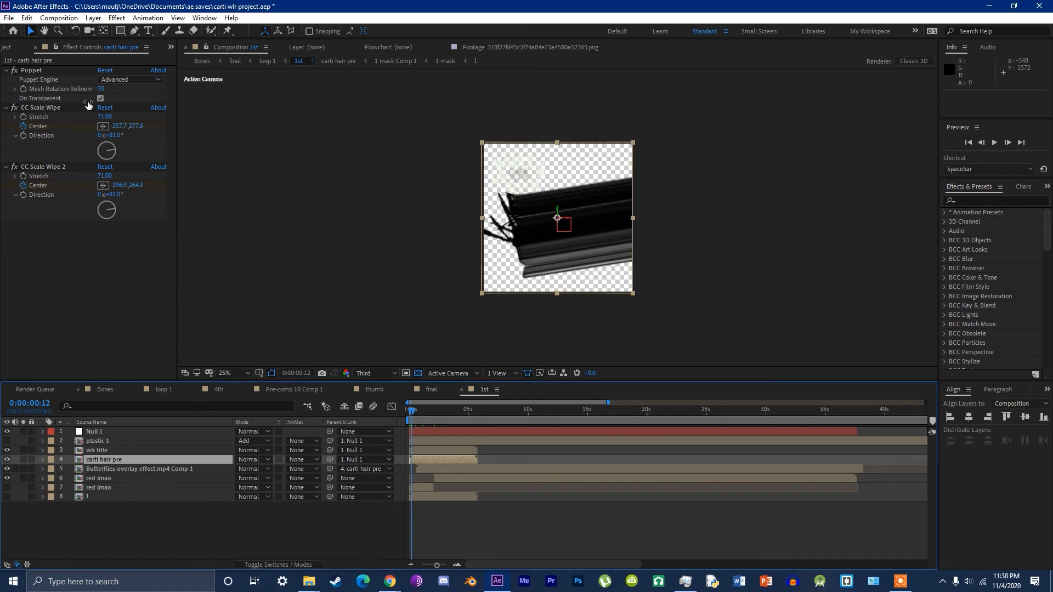
Step: Switch both CC Scale Wipe effects on carti hair pre off and on to compare, and play 1st from its first frame
{"action": "left_click", "coordinate": [15, 108]}
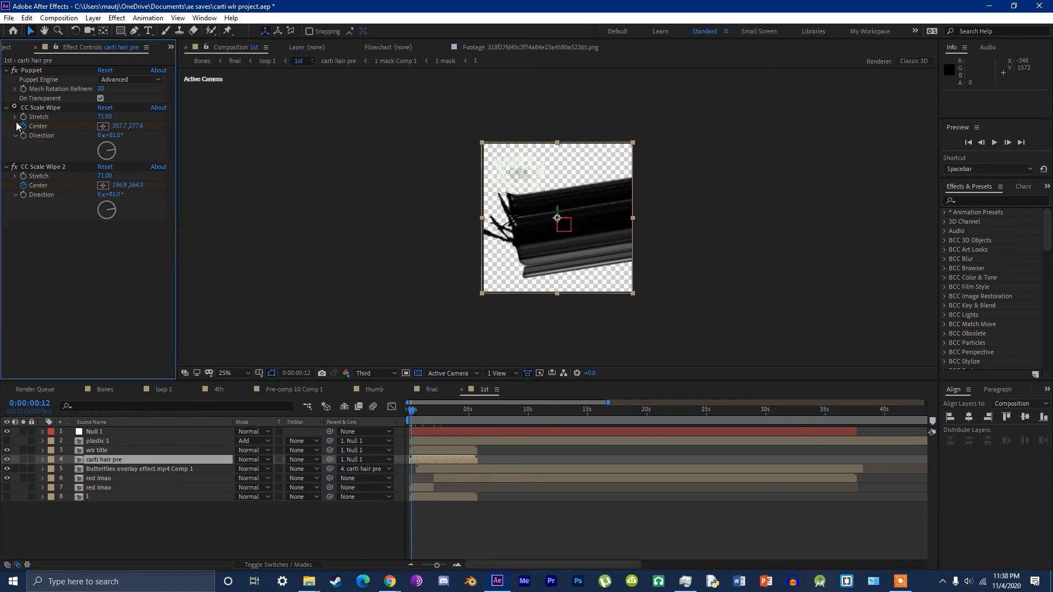
{"action": "left_click", "coordinate": [15, 168]}
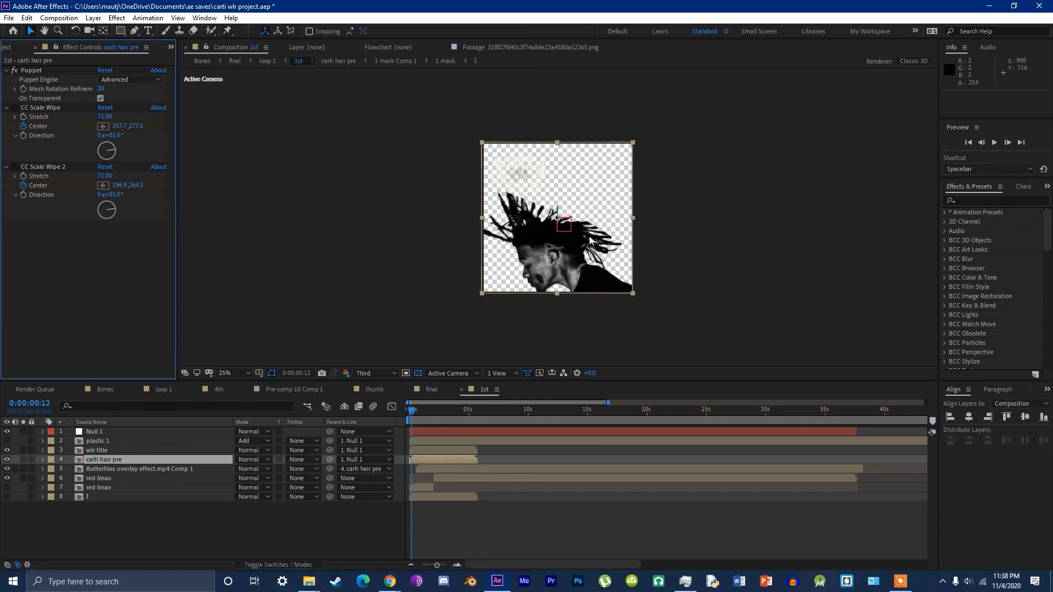
{"action": "left_click", "coordinate": [16, 108]}
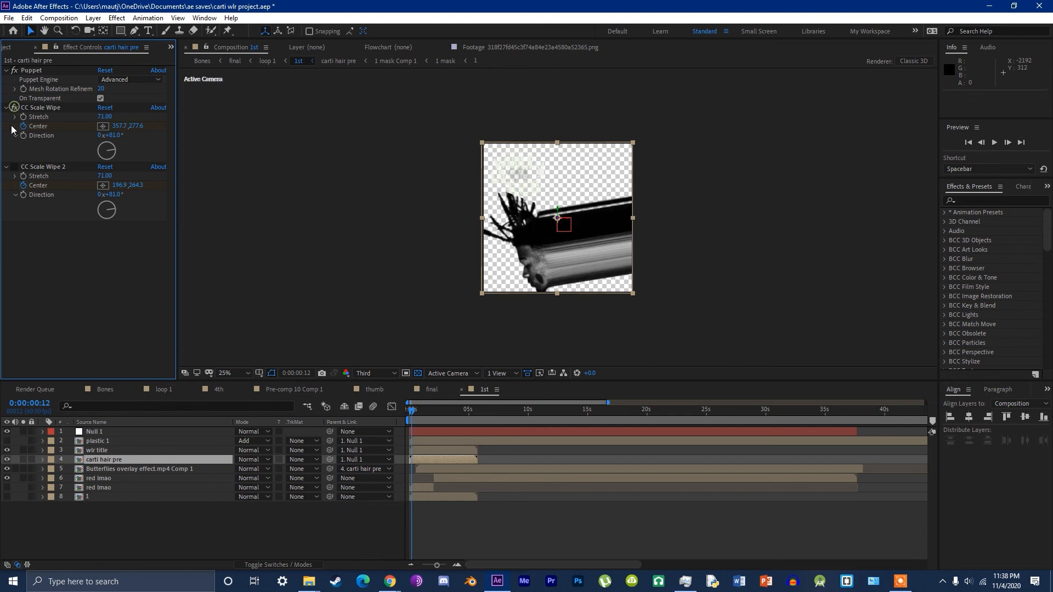
{"action": "left_click", "coordinate": [15, 168]}
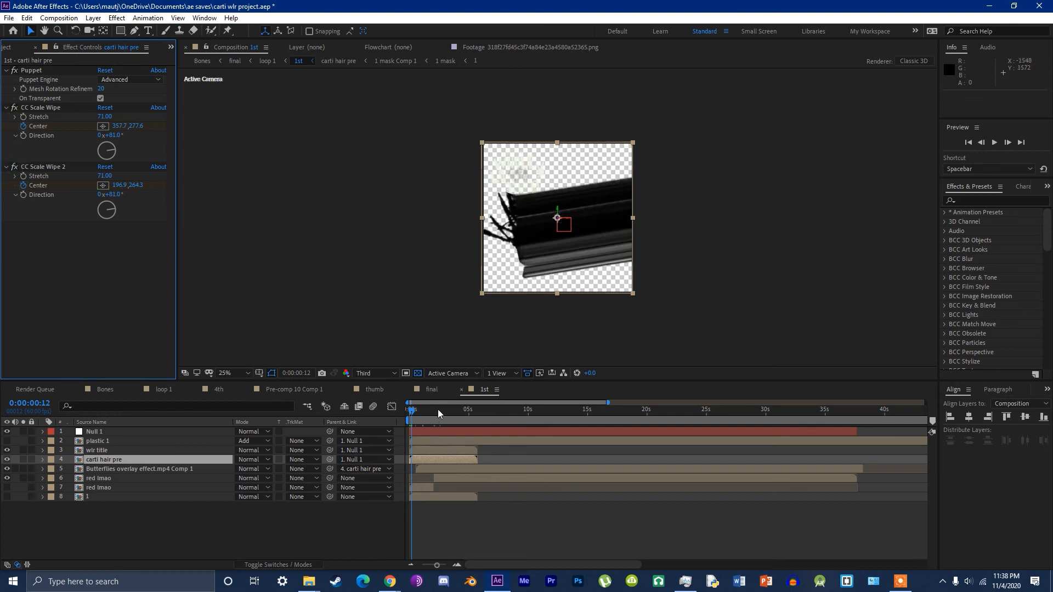
{"action": "left_click_drag", "start_coordinate": [427, 411], "coordinate": [385, 419]}
{"action": "key", "text": "space"}
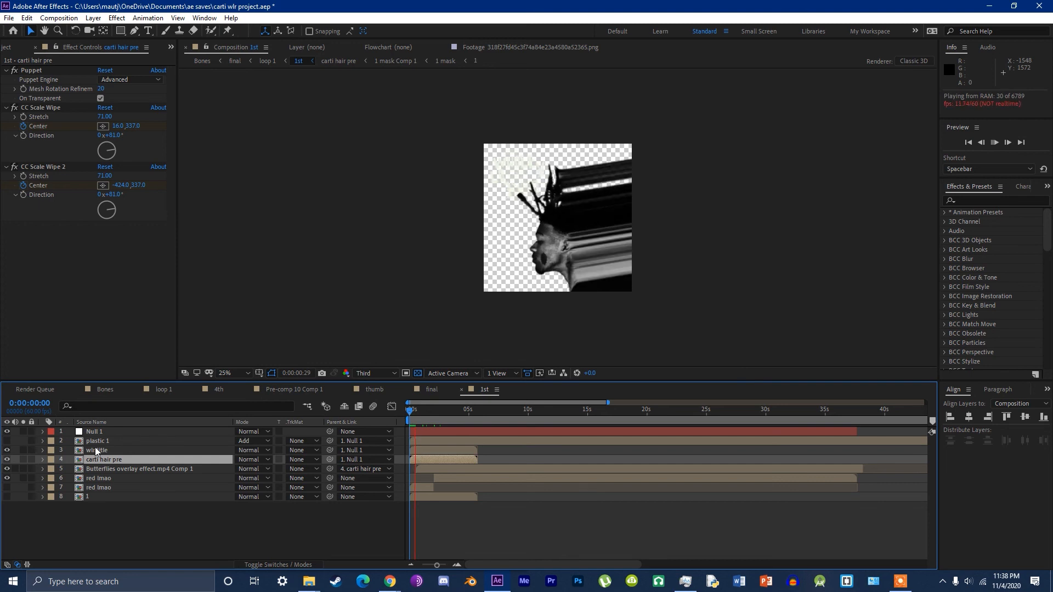
Step: Open the Butterflies overlay effect.mp4 Comp 1 layer and its nested Pre-comp 1, and view the butterflies at 0:00:07:18
{"action": "double_click", "coordinate": [100, 470]}
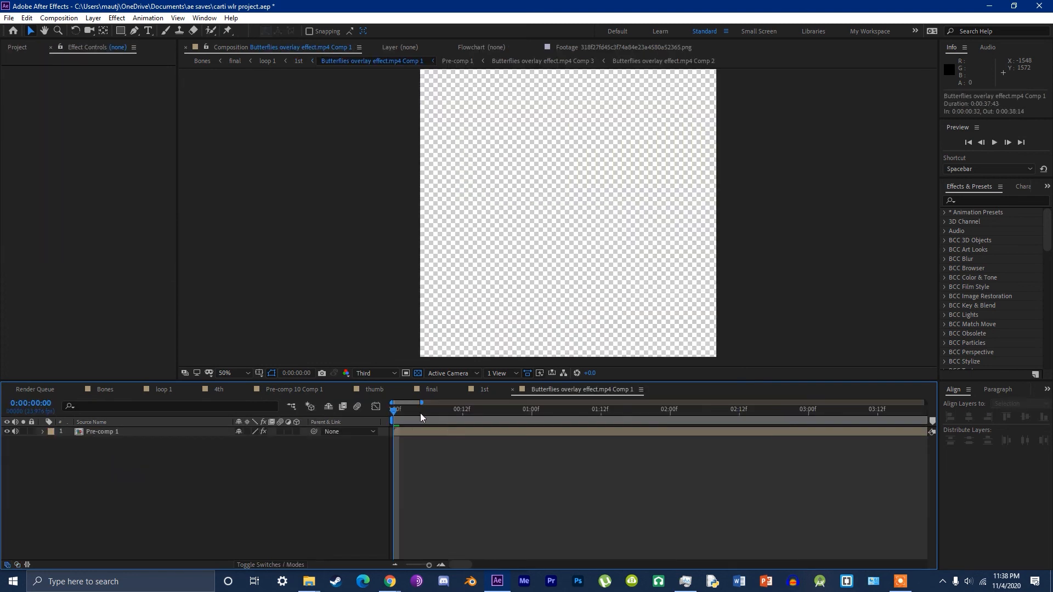
{"action": "left_click", "coordinate": [93, 432]}
{"action": "double_click", "coordinate": [90, 432]}
{"action": "left_click", "coordinate": [169, 465]}
{"action": "left_click_drag", "start_coordinate": [416, 418], "coordinate": [447, 412]}
Step: Examine the Sharpen effect on the lower Pre-comp 1 layer and the Twixtor Pro effect inside Butterflies overlay effect.mp4 Comp 3
{"action": "left_click", "coordinate": [127, 442]}
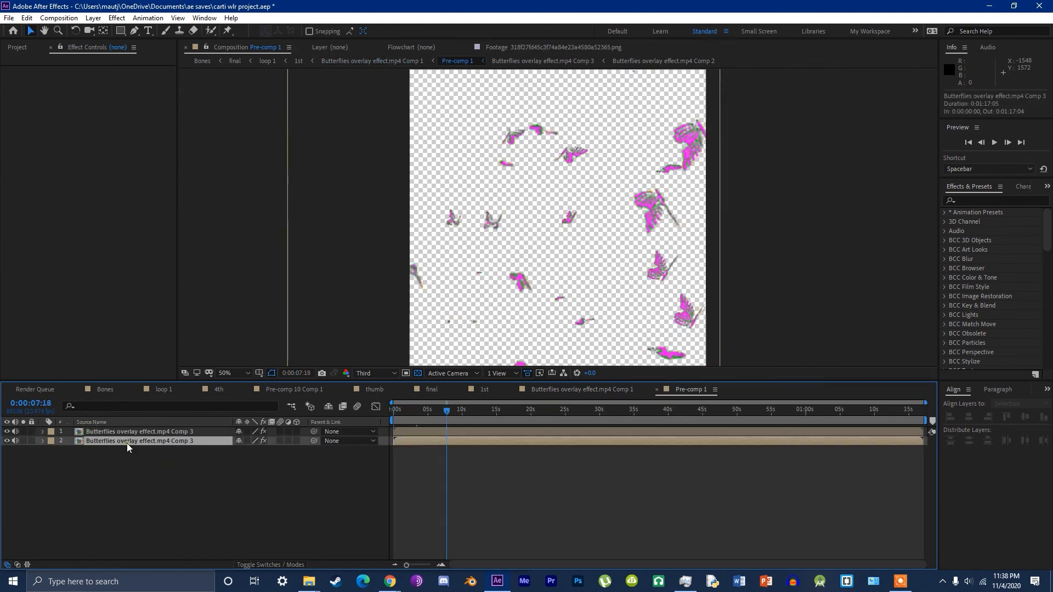
{"action": "double_click", "coordinate": [106, 434]}
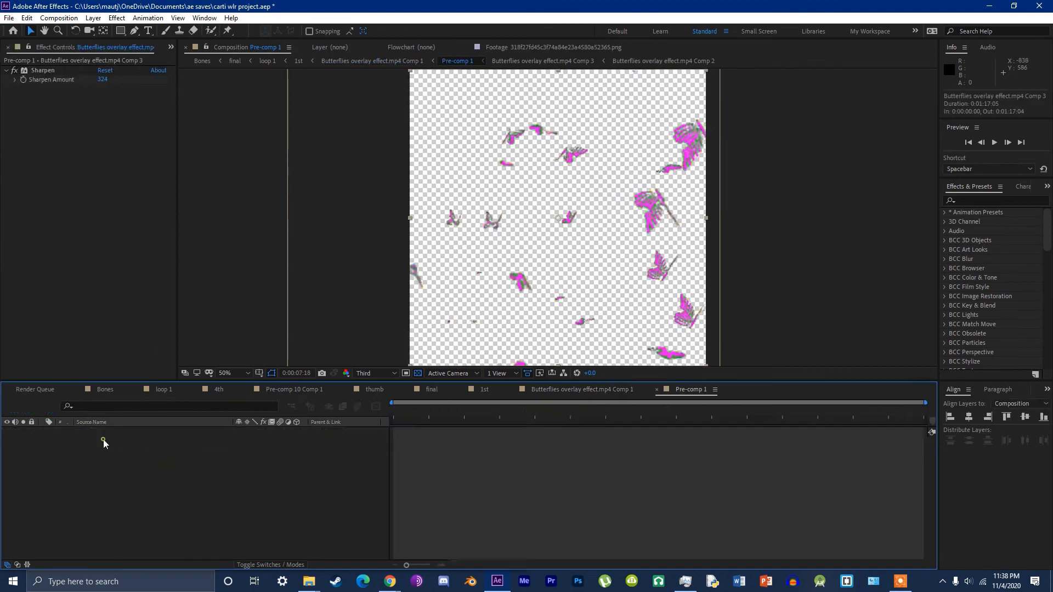
{"action": "left_click", "coordinate": [107, 432]}
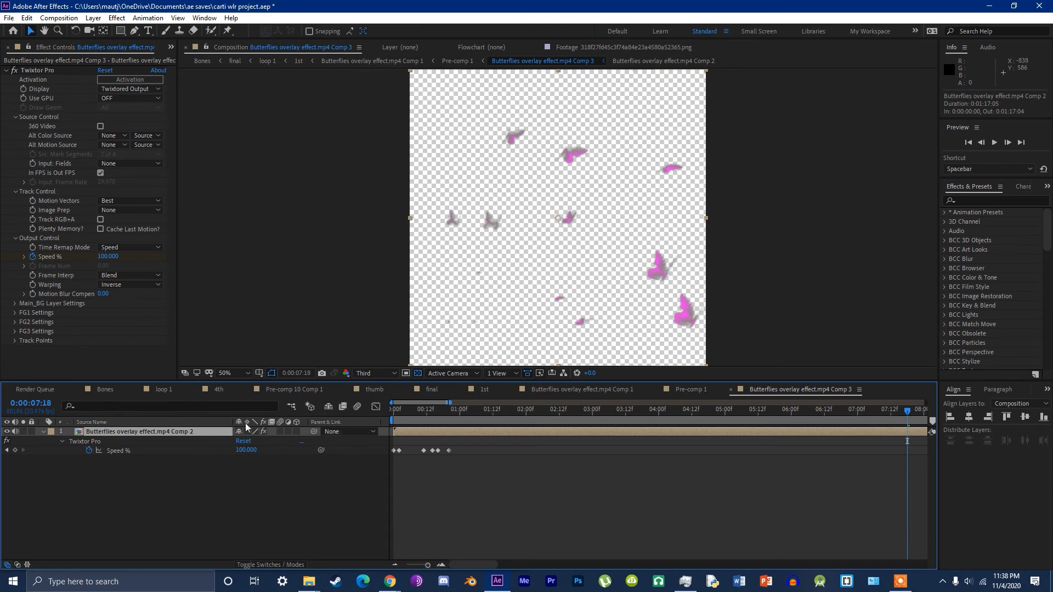
Step: Open Butterflies overlay effect.mp4 Comp 2 and toggle Keylight (1.2) on its footage layer to inspect the green-screen source
{"action": "double_click", "coordinate": [176, 432]}
{"action": "left_click", "coordinate": [128, 431]}
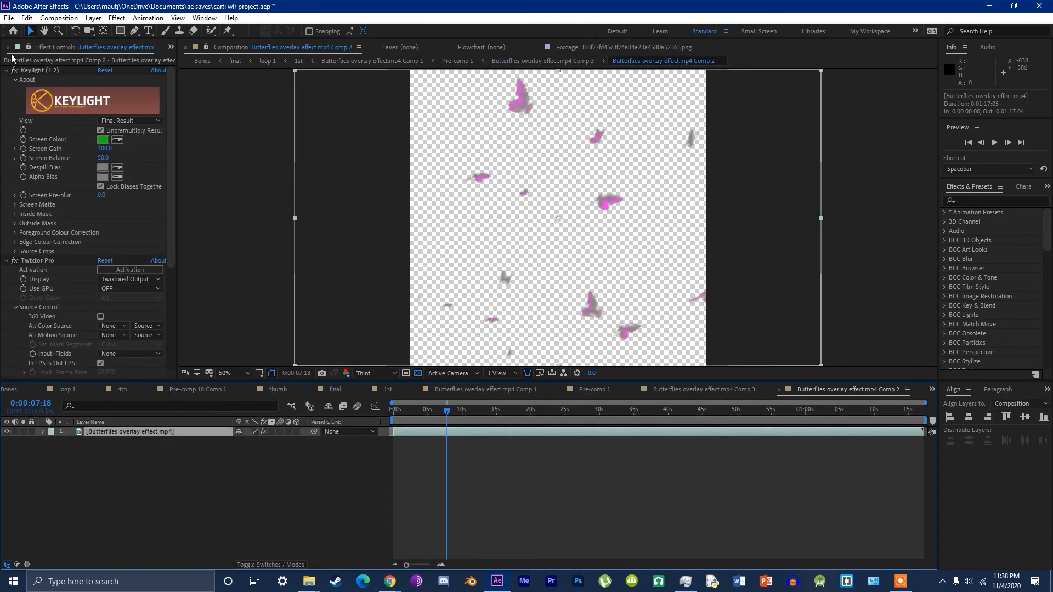
{"action": "left_click", "coordinate": [14, 70]}
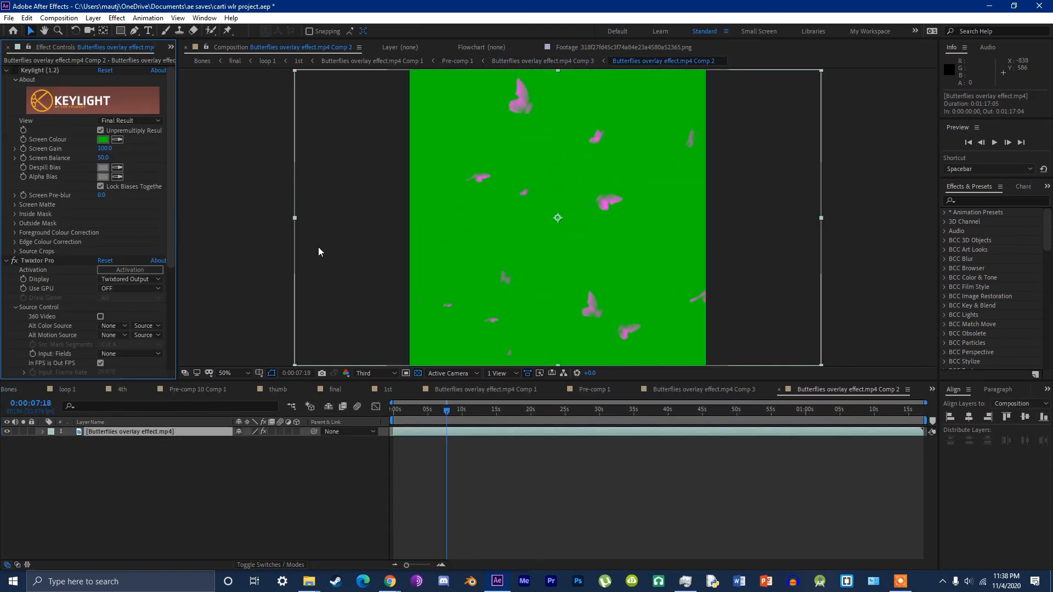
{"action": "scroll", "coordinate": [71, 313], "scroll_direction": "down", "scroll_amount": 5}
{"action": "scroll", "coordinate": [67, 311], "scroll_direction": "up", "scroll_amount": 5}
Step: Close the nested butterfly compositions back to Butterflies overlay effect.mp4 Comp 1 and examine BCC Pencil Sketch on Pre-comp 1
{"action": "left_click", "coordinate": [215, 503]}
{"action": "key", "text": "ctrl+w"}
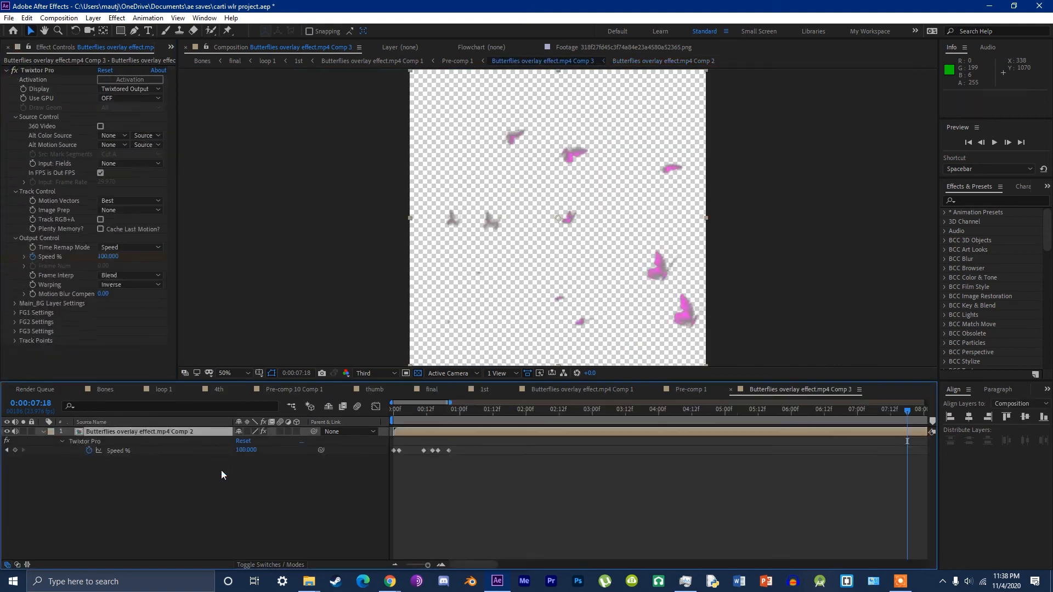
{"action": "key", "text": "ctrl+w"}
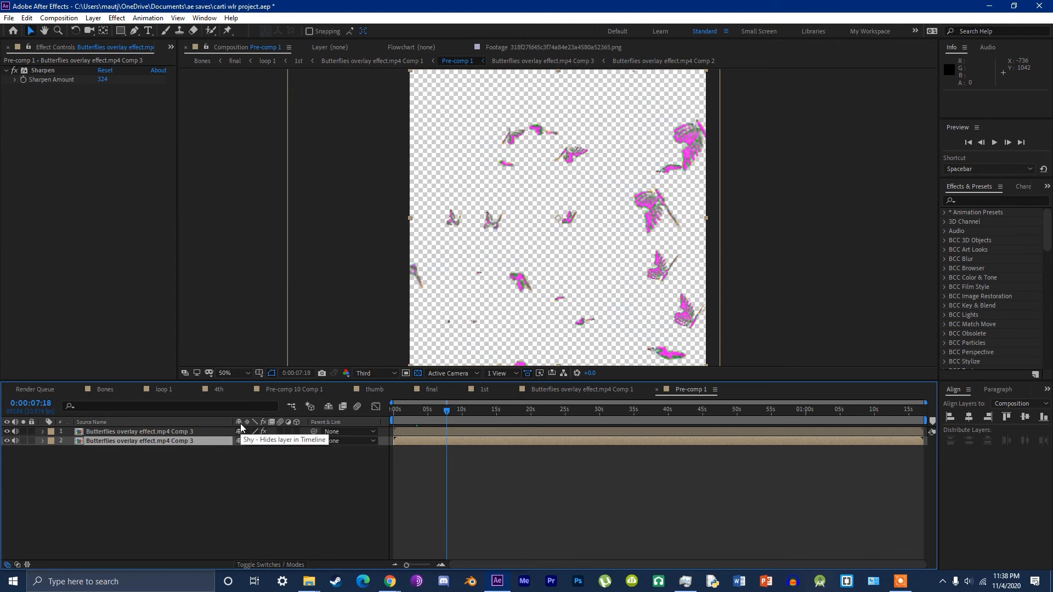
{"action": "left_click", "coordinate": [136, 431]}
{"action": "key", "text": "ctrl+w"}
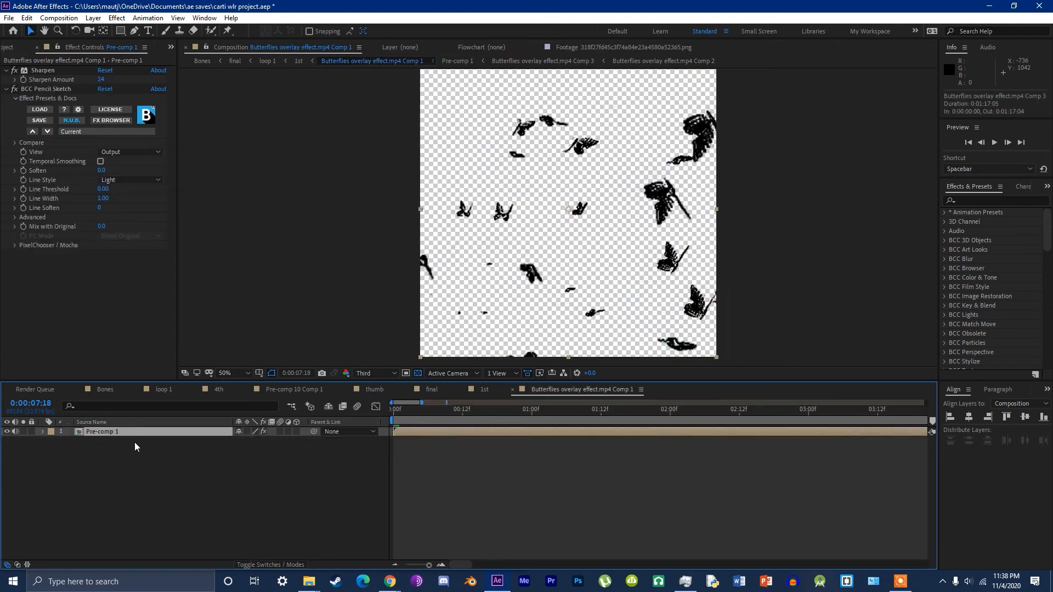
{"action": "left_click", "coordinate": [49, 89]}
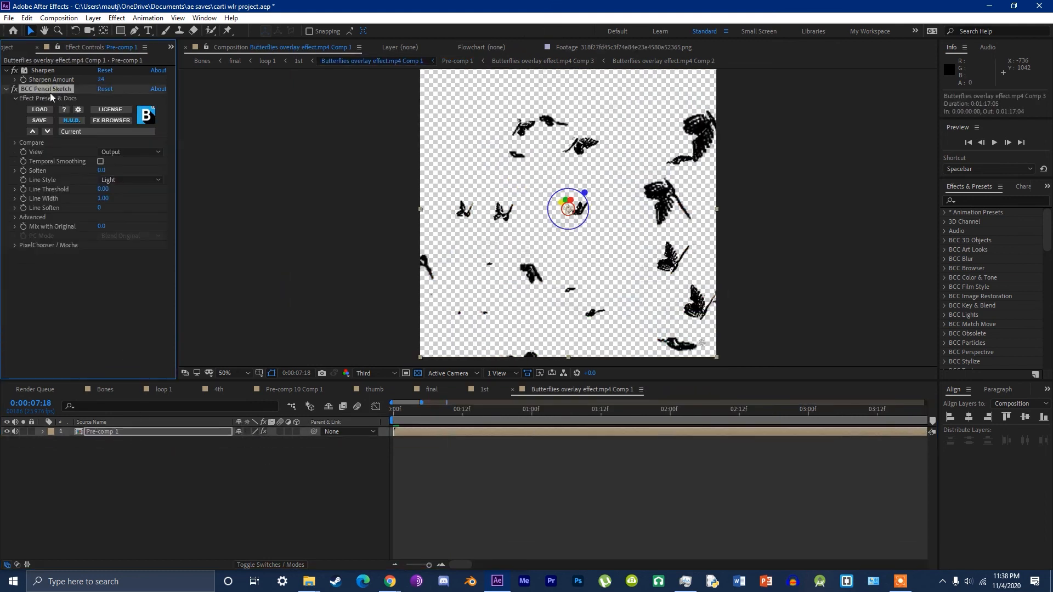
Step: Return to the 1st composition and move the playhead to 0:00:01:15 to view the butterflies around the head
{"action": "key", "text": "ctrl+w"}
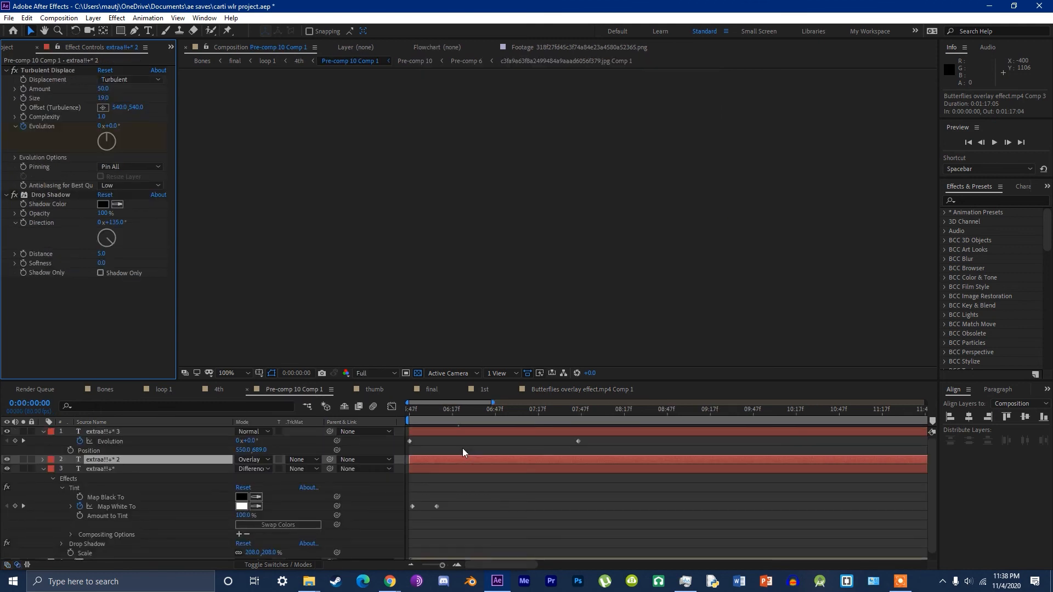
{"action": "left_click_drag", "start_coordinate": [449, 409], "coordinate": [393, 416]}
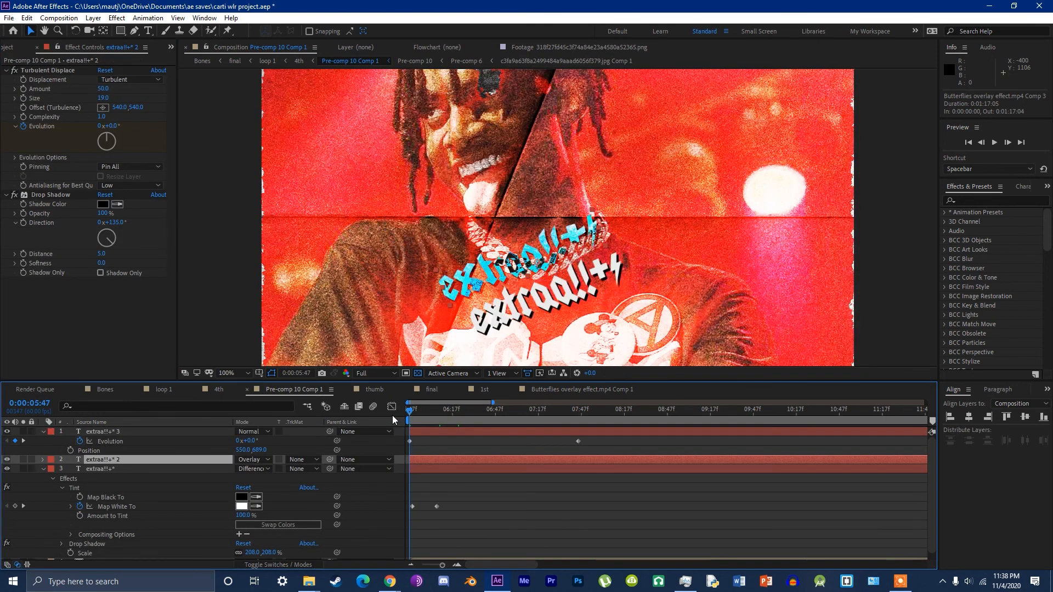
{"action": "left_click", "coordinate": [109, 390]}
{"action": "left_click", "coordinate": [160, 389]}
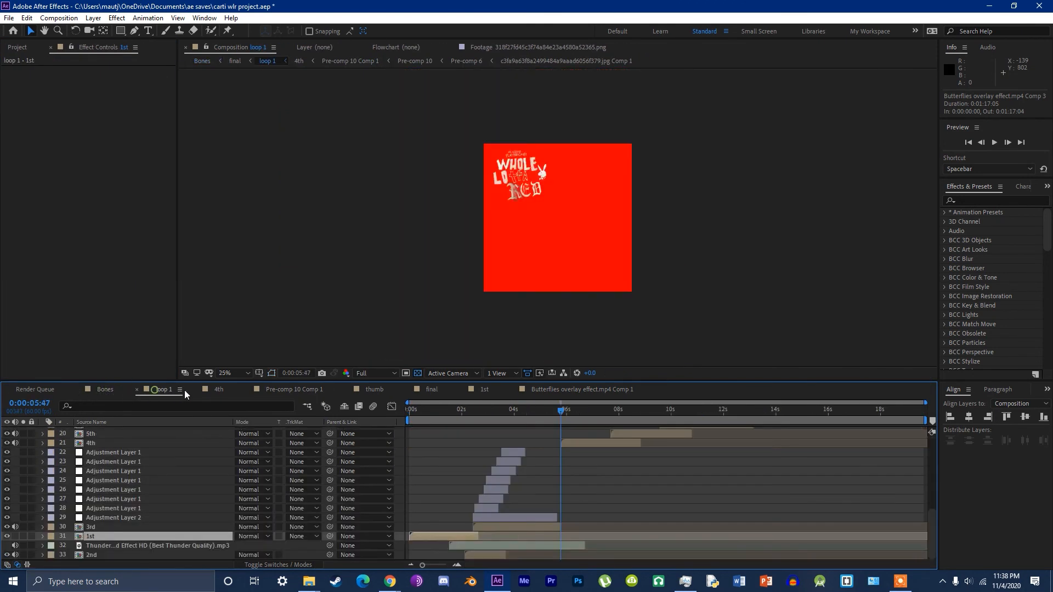
{"action": "left_click", "coordinate": [485, 389]}
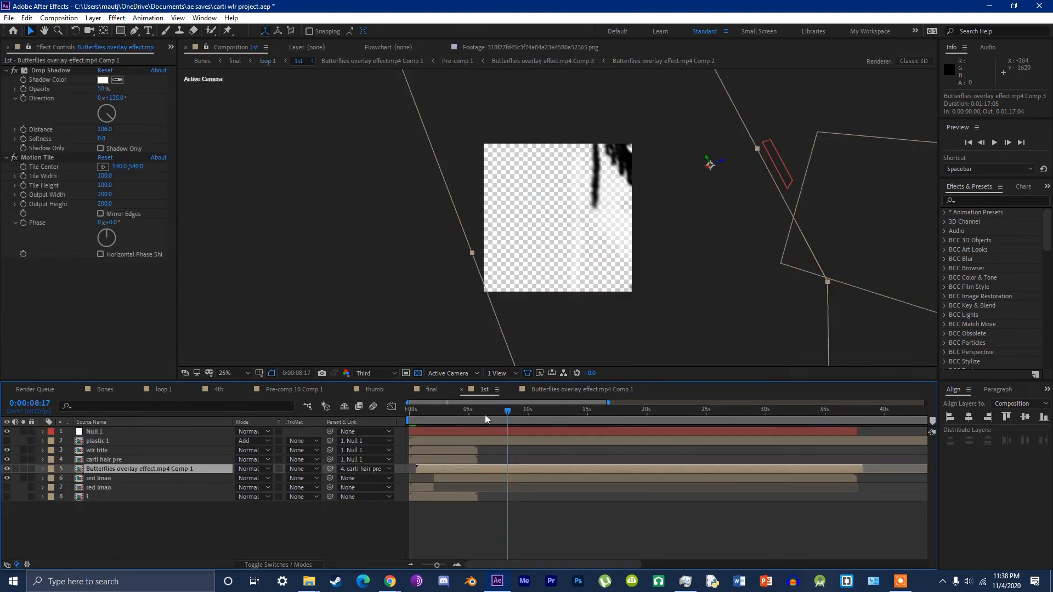
{"action": "left_click_drag", "start_coordinate": [461, 416], "coordinate": [424, 414]}
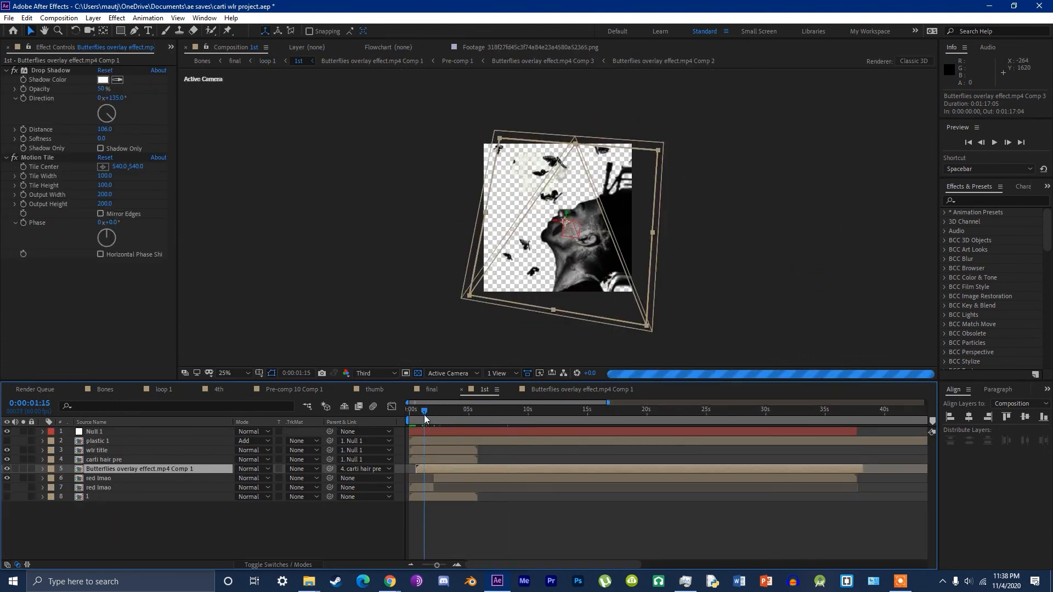
Step: Show the layer switches in 1st and check the Null 1 parenting of plastic 1, wlr title and carti hair pre
{"action": "left_click", "coordinate": [102, 433]}
{"action": "left_click", "coordinate": [271, 564]}
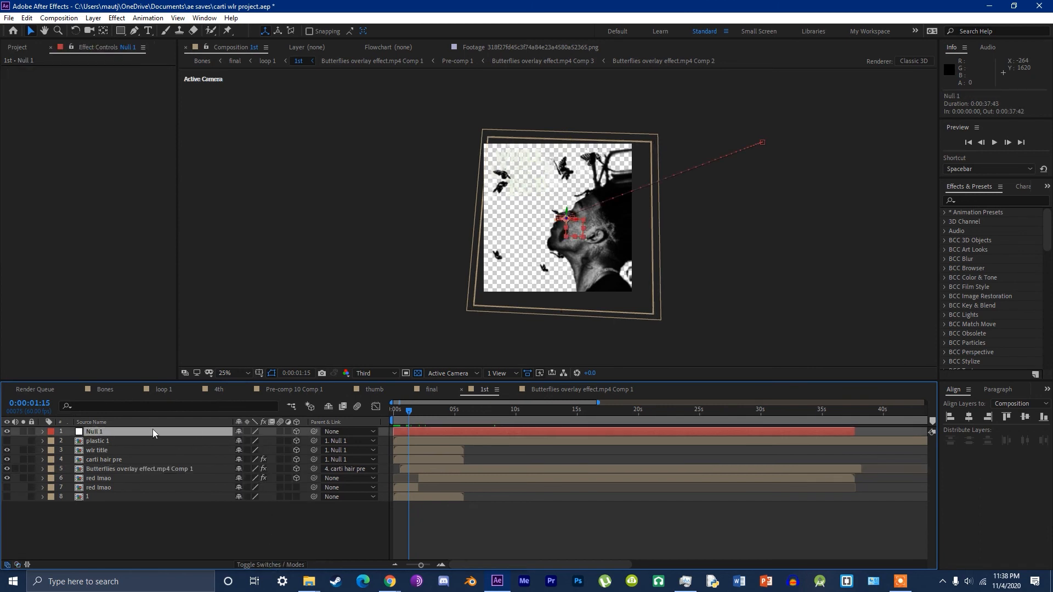
{"action": "left_click_drag", "start_coordinate": [386, 440], "coordinate": [273, 461]}
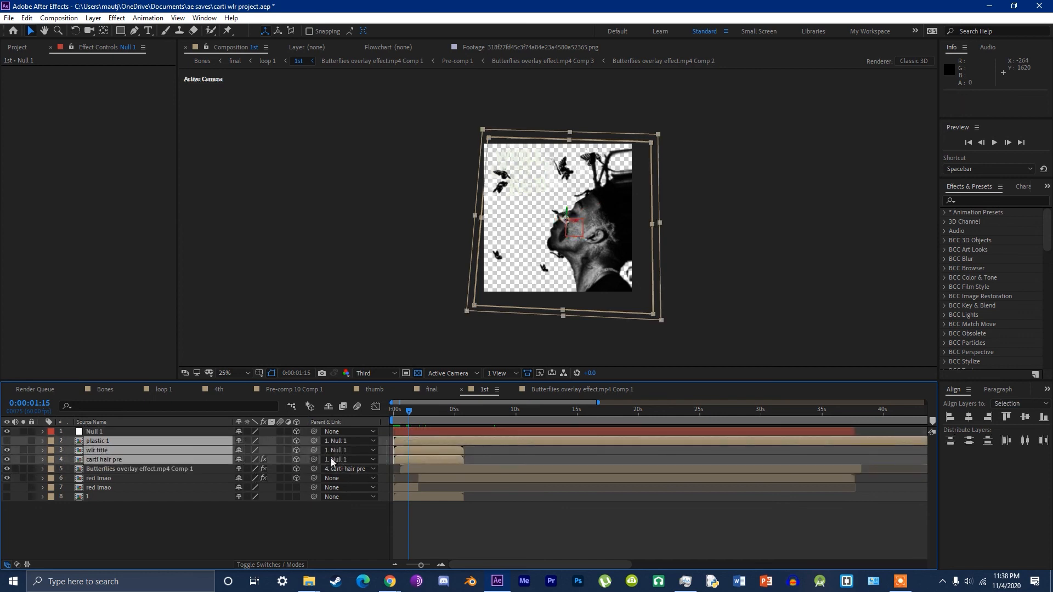
{"action": "left_click", "coordinate": [348, 441]}
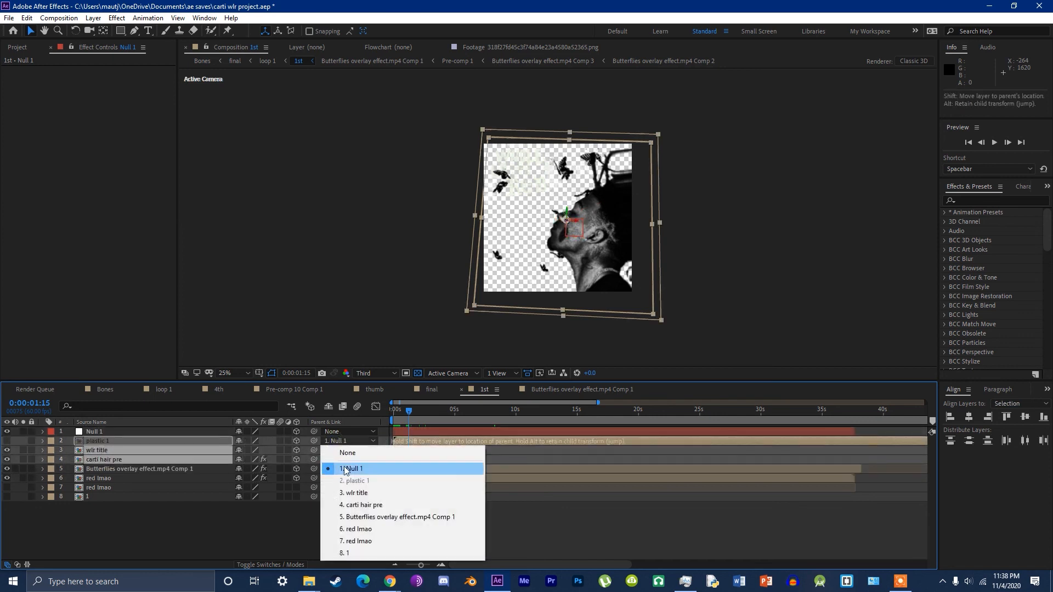
{"action": "left_click", "coordinate": [381, 437]}
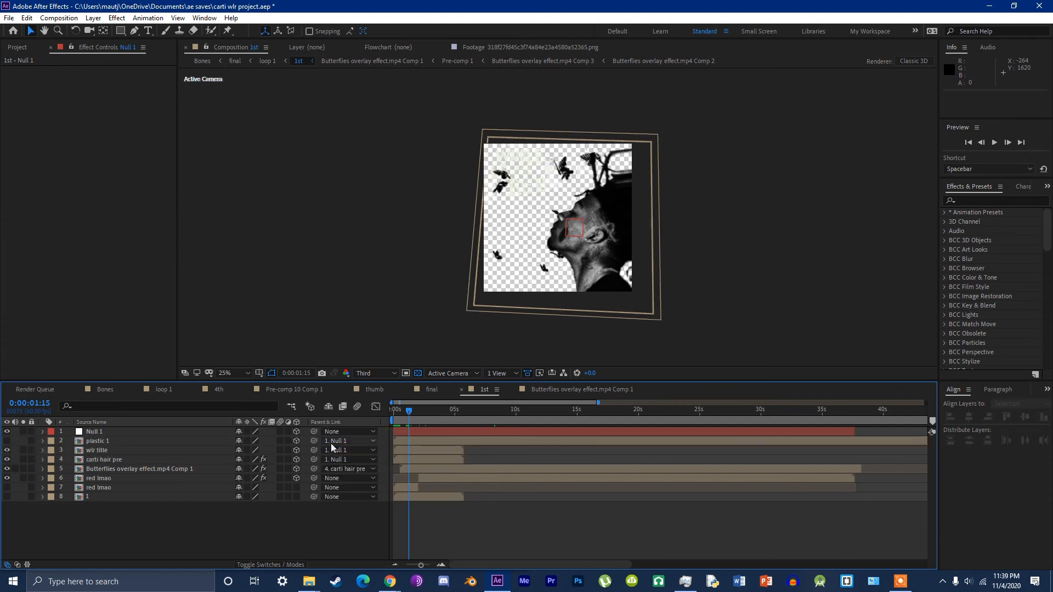
Step: Review plastic 1's parent options and compare the Null 1 layer with the layers linked to it
{"action": "left_click", "coordinate": [348, 442]}
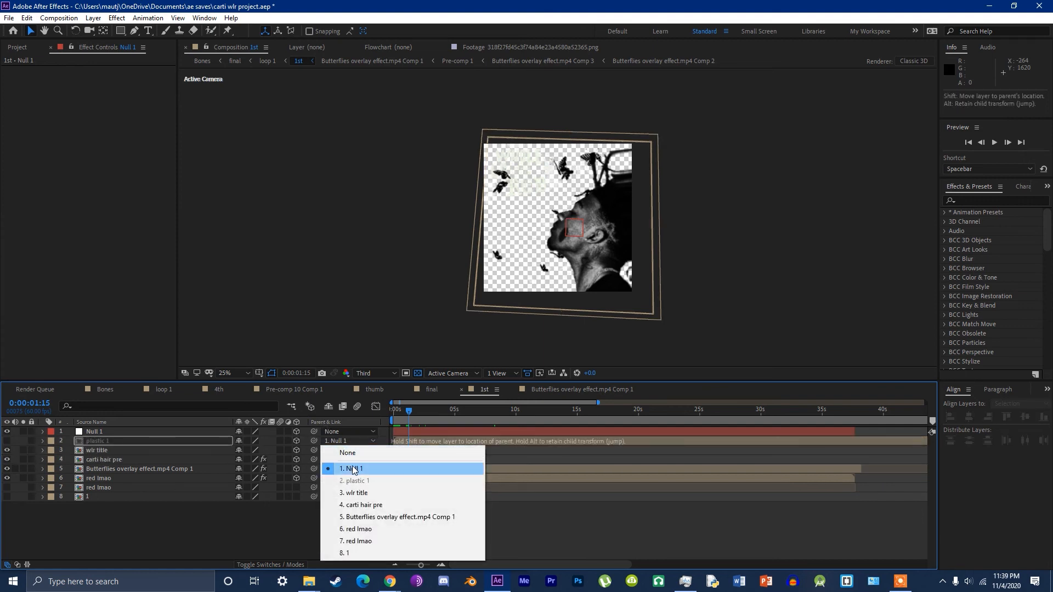
{"action": "left_click", "coordinate": [123, 443]}
{"action": "left_click", "coordinate": [107, 433]}
{"action": "left_click", "coordinate": [113, 442]}
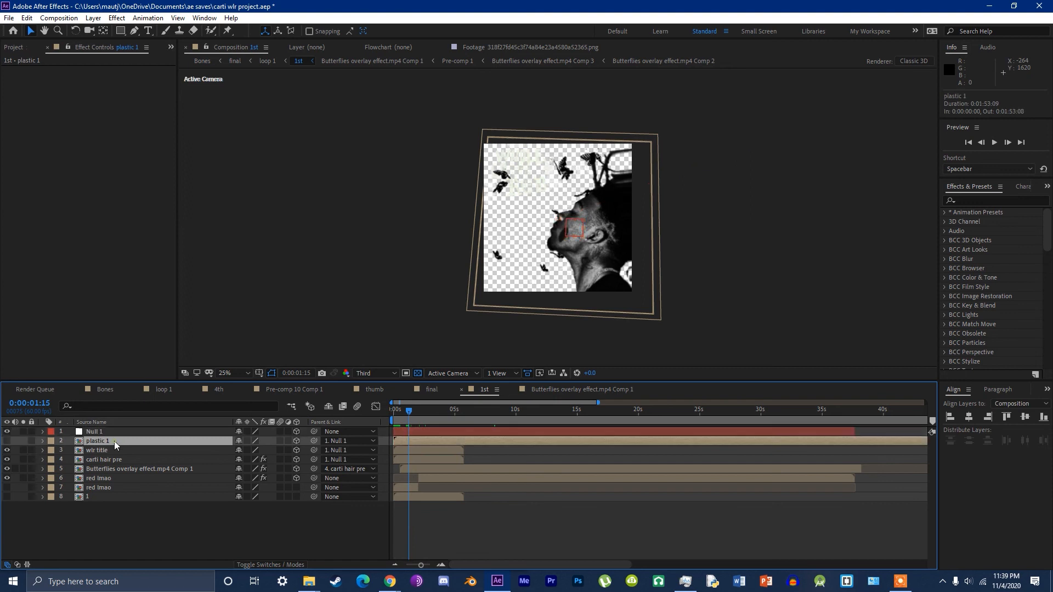
{"action": "left_click_drag", "start_coordinate": [381, 439], "coordinate": [337, 464]}
{"action": "left_click", "coordinate": [143, 535]}
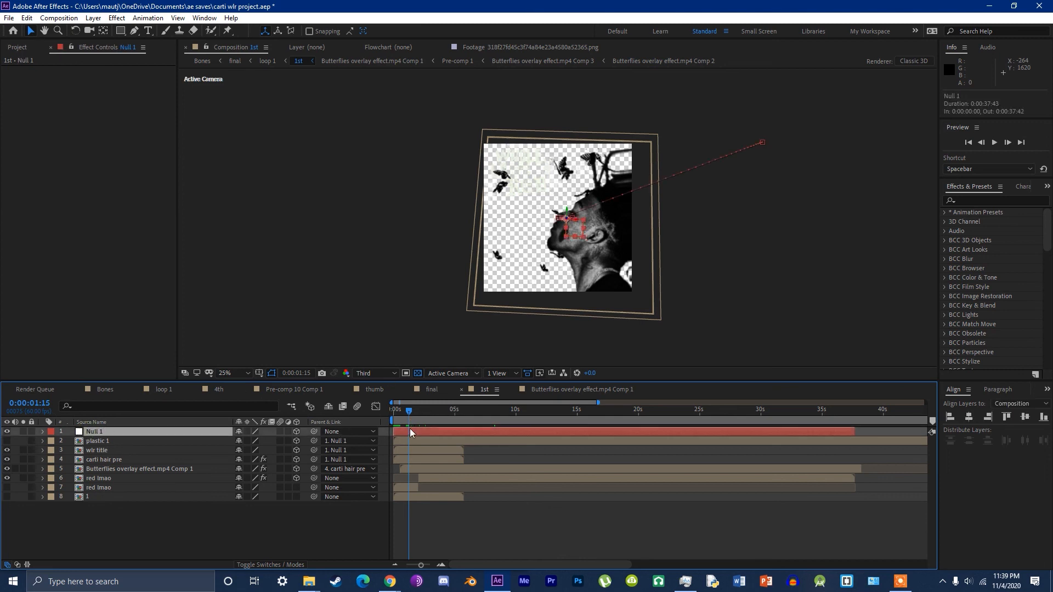
Step: Show the lower red lmao layer and play the 1st composition from its first frame, stopping at 0:00:00:50
{"action": "mouse_move", "coordinate": [401, 414]}
{"action": "left_mouse_down"}
{"action": "mouse_move", "coordinate": [410, 415]}
{"action": "mouse_move", "coordinate": [382, 417]}
{"action": "left_mouse_up"}
{"action": "key", "text": "space"}
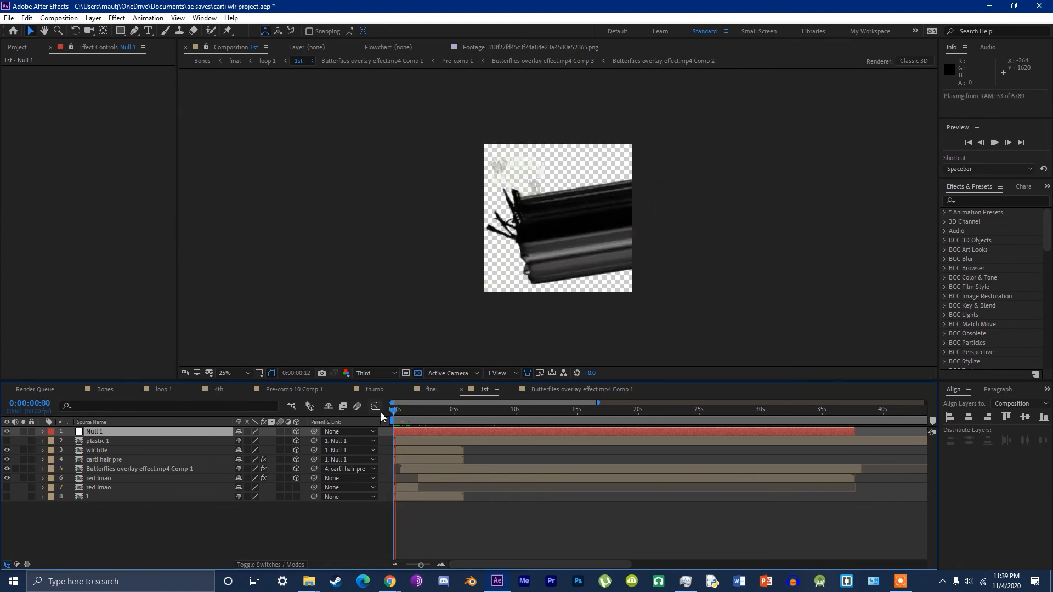
{"action": "left_click", "coordinate": [7, 488]}
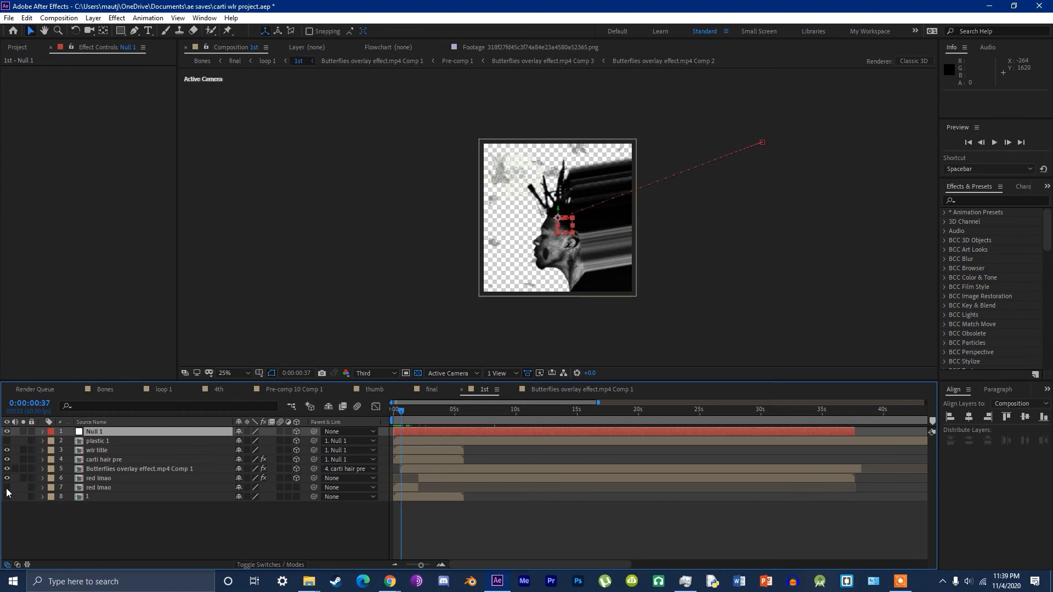
{"action": "left_click", "coordinate": [392, 417]}
{"action": "key", "text": "space"}
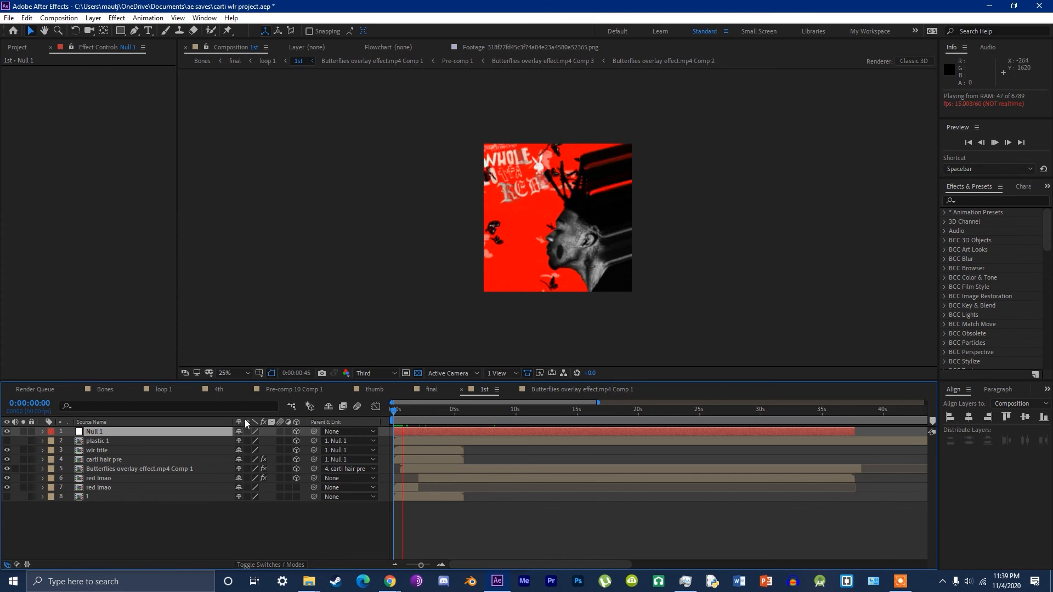
{"action": "key", "text": "space"}
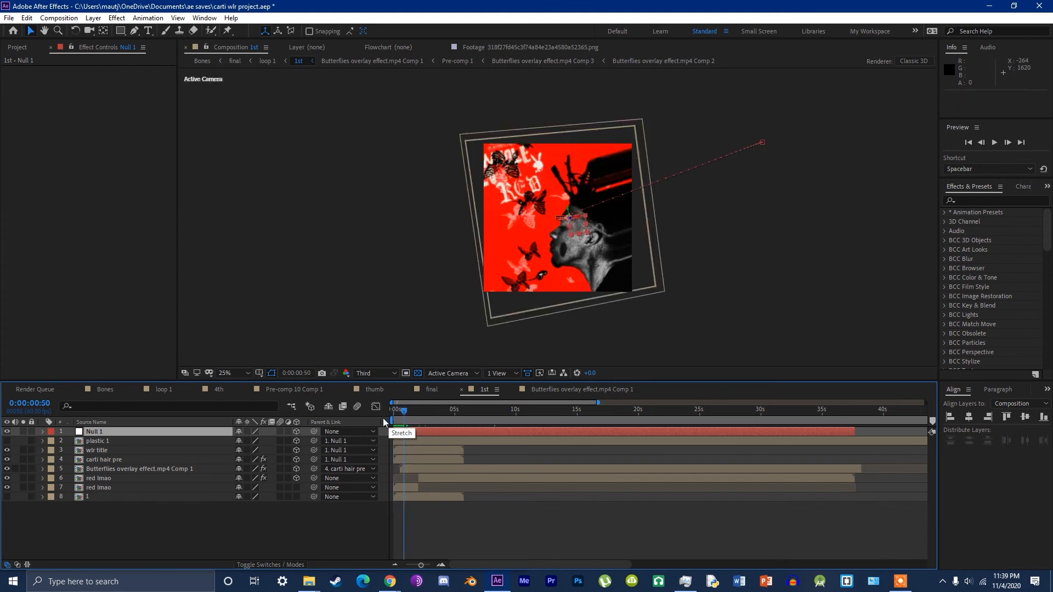
Step: Add a two-node camera named Camera 1 with the 50mm preset to the 1st composition
{"action": "right_click", "coordinate": [283, 503]}
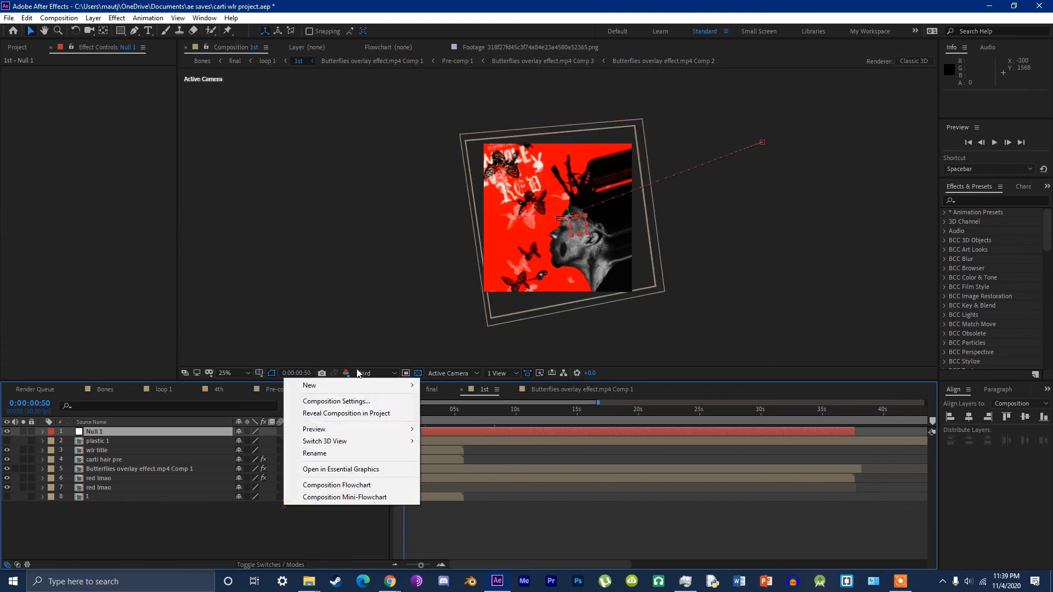
{"action": "mouse_move", "coordinate": [357, 385]}
{"action": "left_click", "coordinate": [446, 437]}
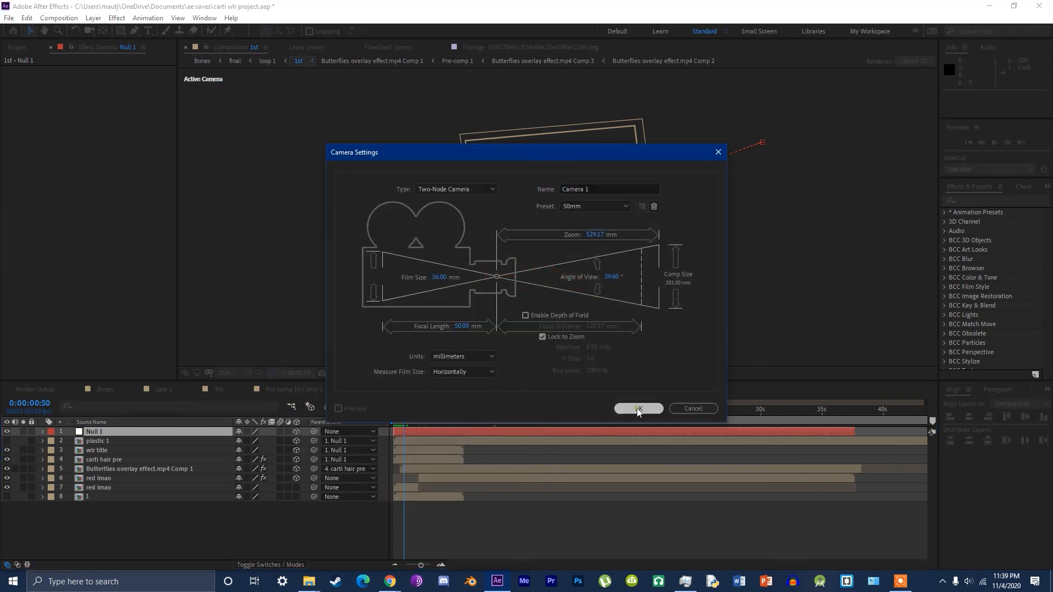
{"action": "left_click", "coordinate": [638, 409]}
Step: Move Camera 1 to about -1180, 540, -520 and examine the 3D layers from the side at 100% magnification
{"action": "key", "text": "p"}
{"action": "left_click_drag", "start_coordinate": [245, 441], "coordinate": [185, 470]}
{"action": "left_click_drag", "start_coordinate": [242, 443], "coordinate": [190, 458]}
{"action": "left_click_drag", "start_coordinate": [280, 445], "coordinate": [374, 438]}
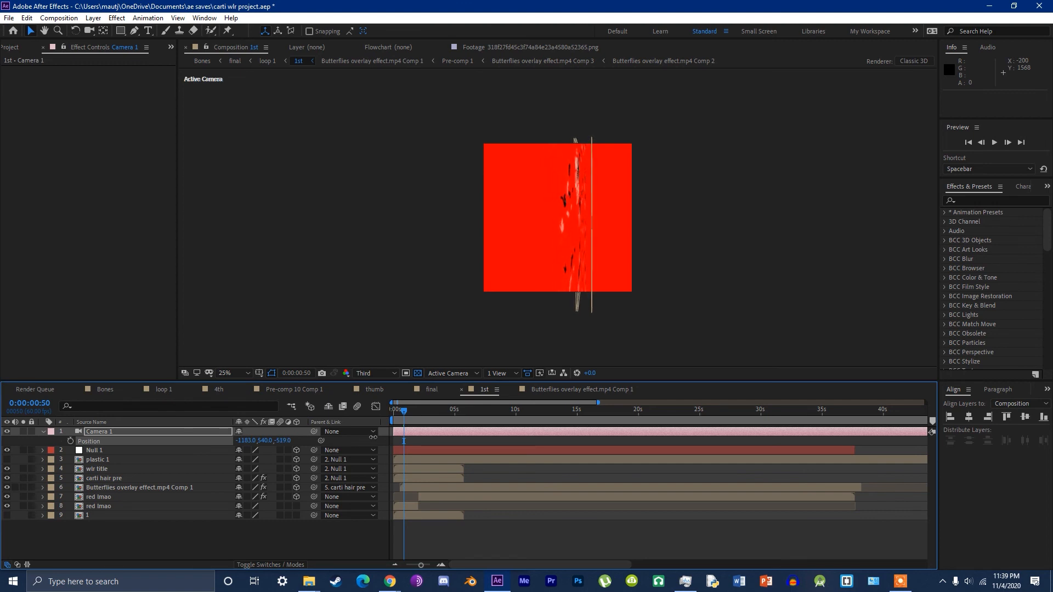
{"action": "scroll", "coordinate": [582, 269], "scroll_direction": "up", "scroll_amount": 2}
{"action": "left_click_drag", "start_coordinate": [583, 268], "coordinate": [546, 273]}
{"action": "key", "text": "v"}
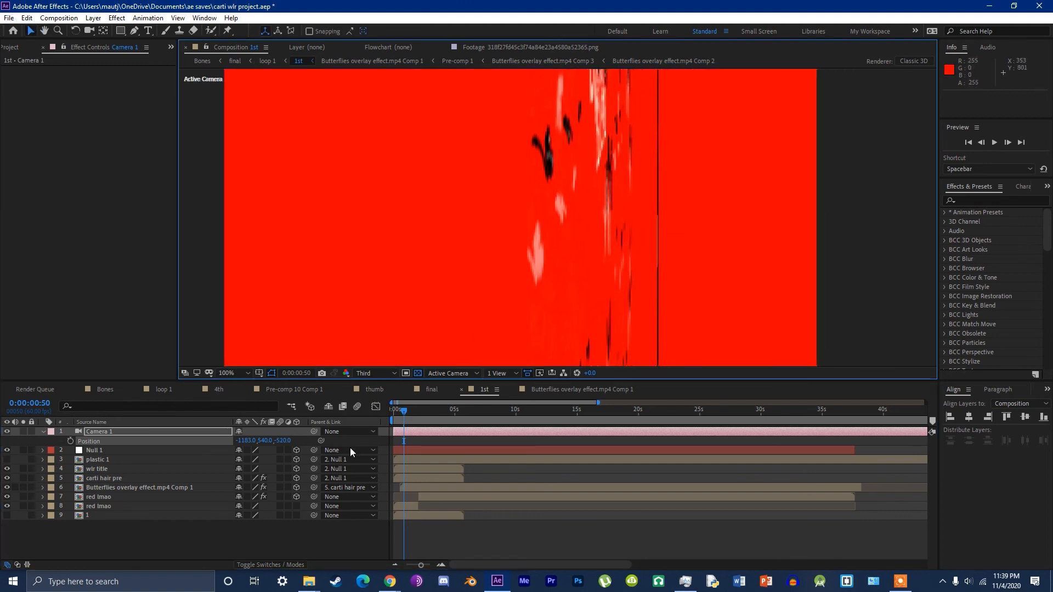
Step: Shift Camera 1 along its Z axis, then delete it from the 1st composition to restore the default view
{"action": "left_click_drag", "start_coordinate": [282, 444], "coordinate": [4, 443]}
{"action": "scroll", "coordinate": [385, 288], "scroll_direction": "down", "scroll_amount": 4}
{"action": "left_click", "coordinate": [423, 441]}
{"action": "left_click", "coordinate": [423, 433]}
{"action": "key", "text": "Delete"}
{"action": "scroll", "coordinate": [462, 309], "scroll_direction": "up", "scroll_amount": 3}
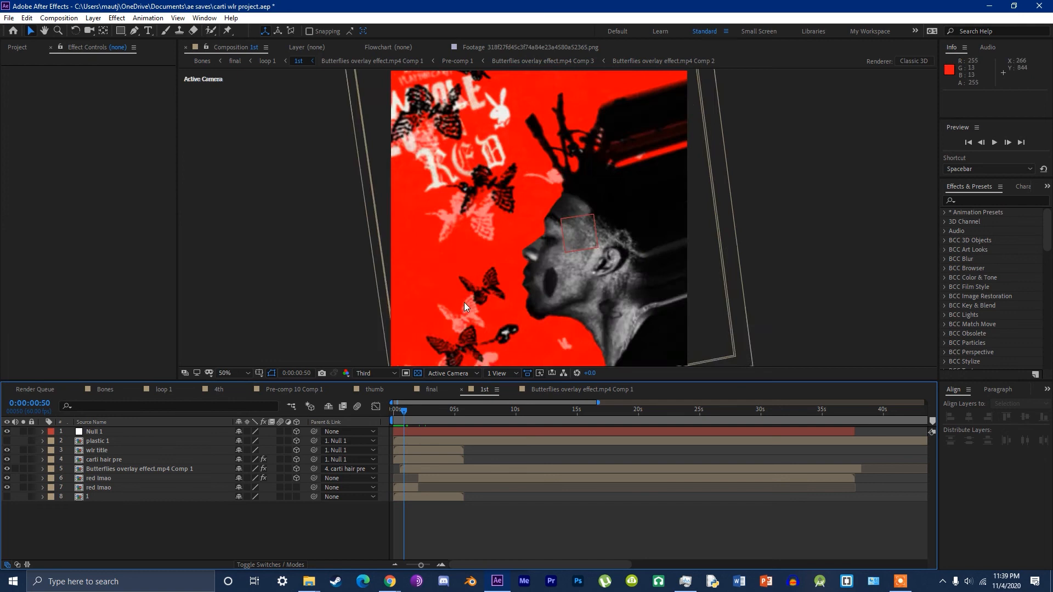
{"action": "scroll", "coordinate": [462, 307], "scroll_direction": "down", "scroll_amount": 2}
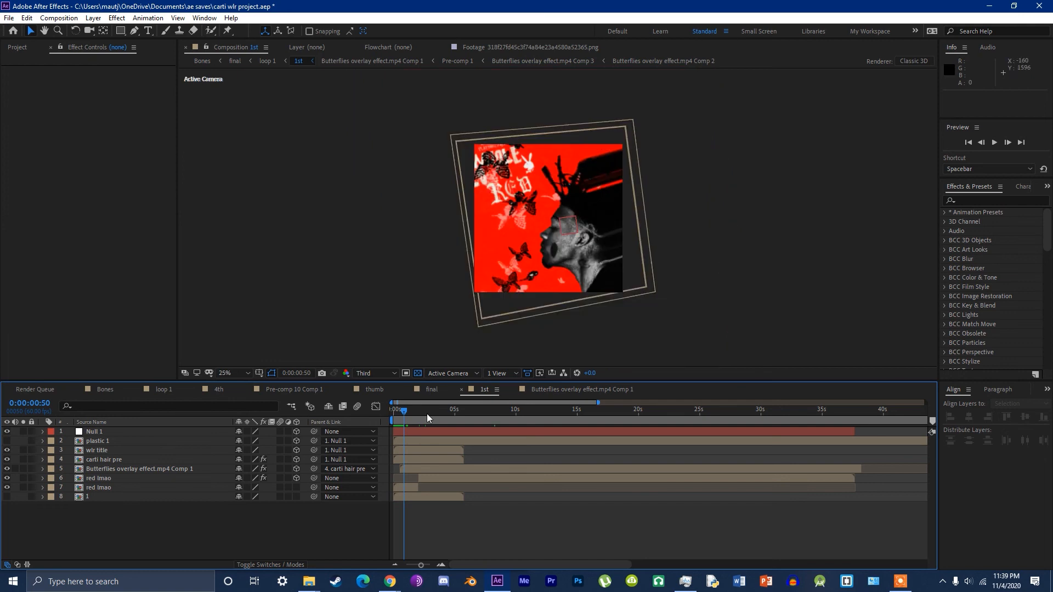
Step: Open the wlr title composition, show the title twitch layer's wiggle effects, and play it from the first frame
{"action": "double_click", "coordinate": [101, 451]}
{"action": "left_click", "coordinate": [93, 432]}
{"action": "left_click_drag", "start_coordinate": [415, 411], "coordinate": [397, 420]}
{"action": "key", "text": "space"}
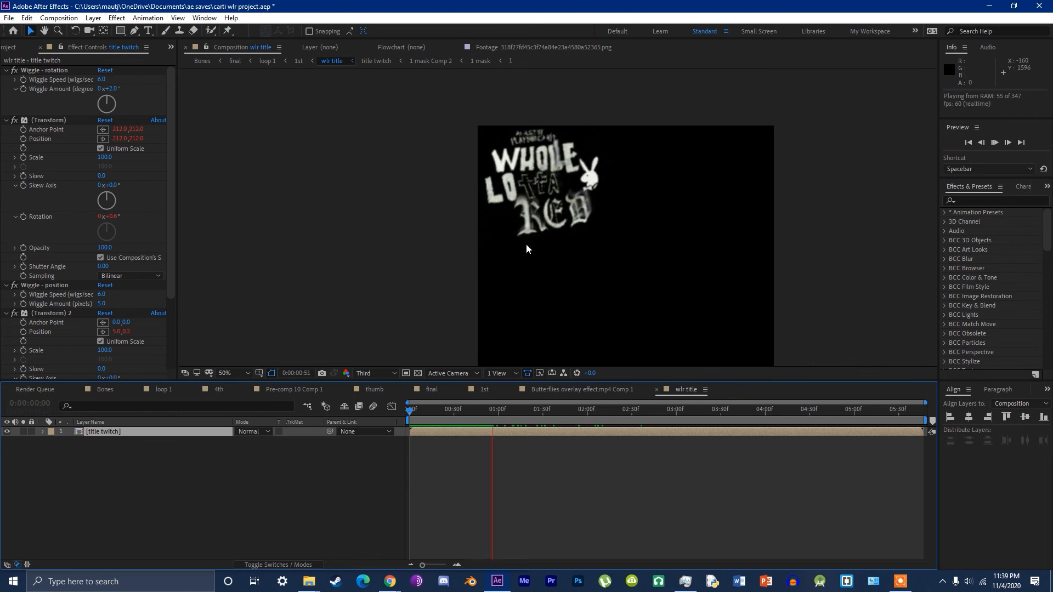
{"action": "key", "text": "space"}
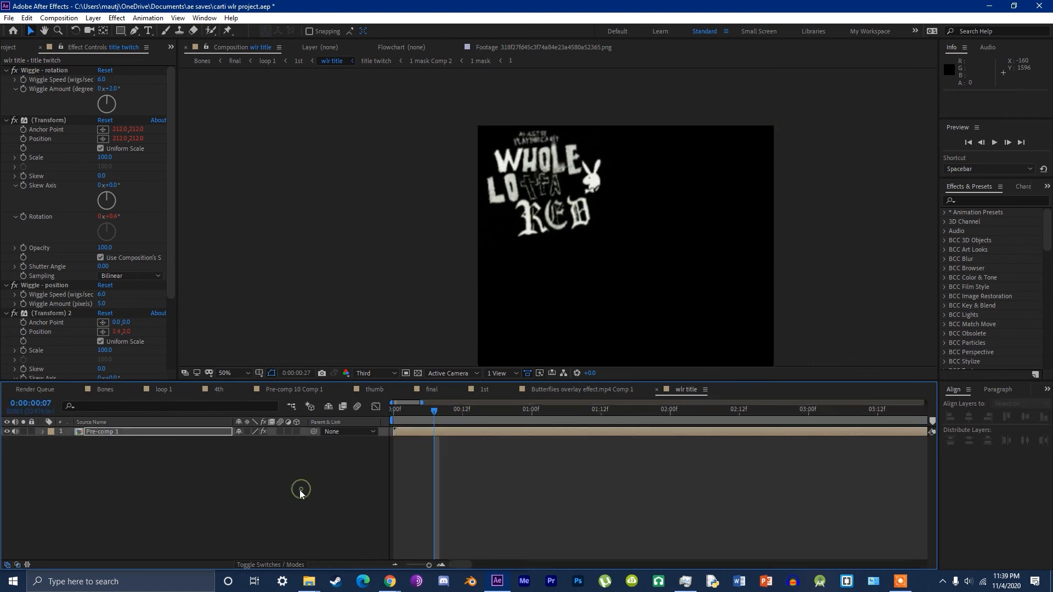
Step: Close the nested compositions back to loop 1 and move the current time to 0:00:02:26
{"action": "key", "text": "ctrl+w"}
{"action": "key", "text": "ctrl+w"}
{"action": "key", "text": "ctrl+w"}
{"action": "key", "text": "ctrl+w"}
{"action": "key", "text": "ctrl+w"}
{"action": "key", "text": "ctrl+w"}
{"action": "left_click_drag", "start_coordinate": [452, 413], "coordinate": [470, 413]}
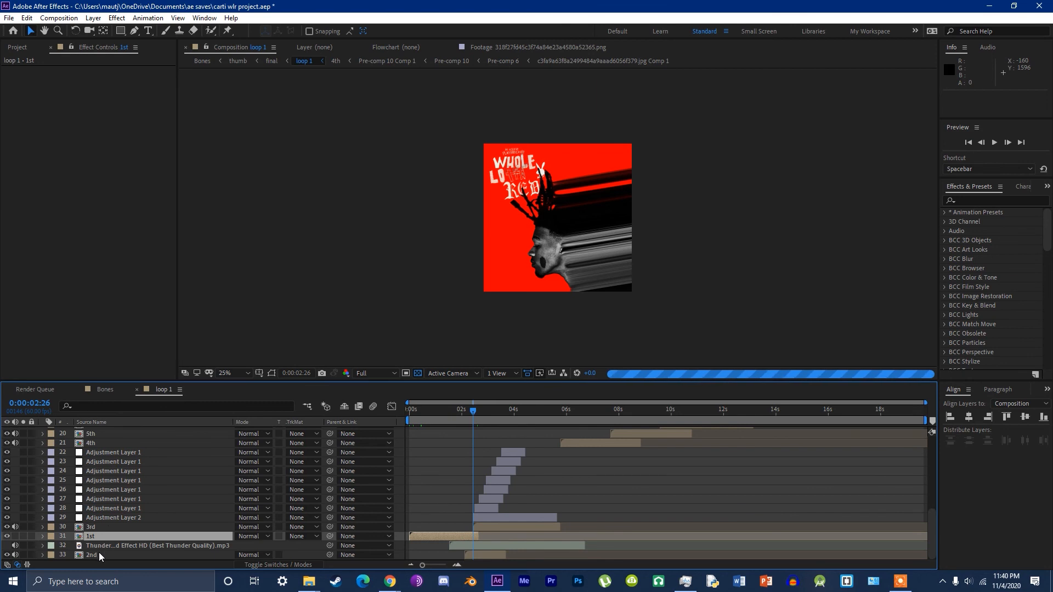
Step: Open the 2nd composition, set its preview resolution to Third, and go to its first frame at 0:00:02:07
{"action": "left_click", "coordinate": [99, 551]}
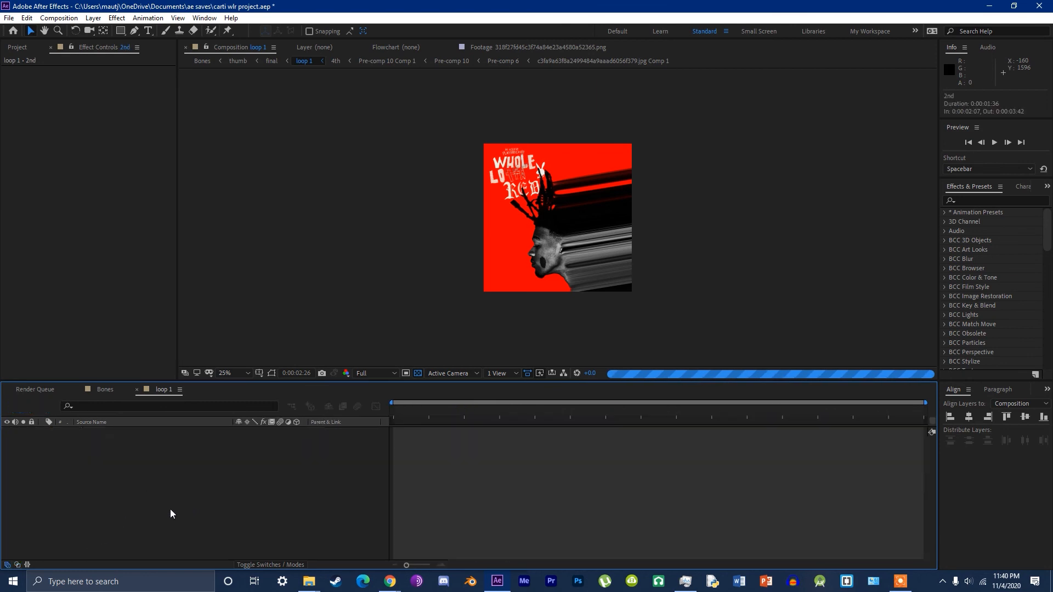
{"action": "scroll", "coordinate": [503, 273], "scroll_direction": "up", "scroll_amount": 2}
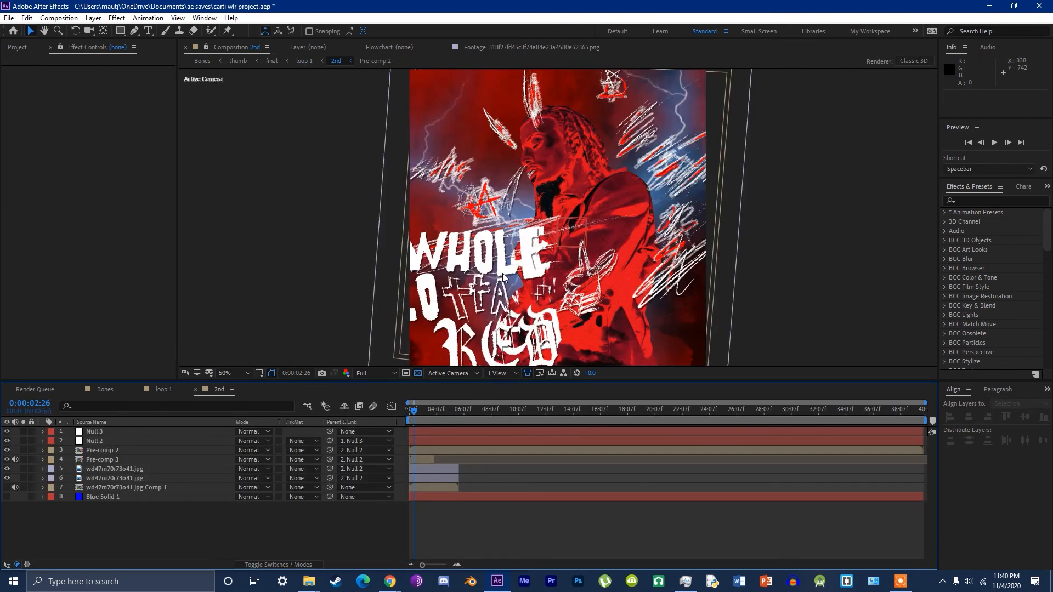
{"action": "left_click", "coordinate": [391, 371]}
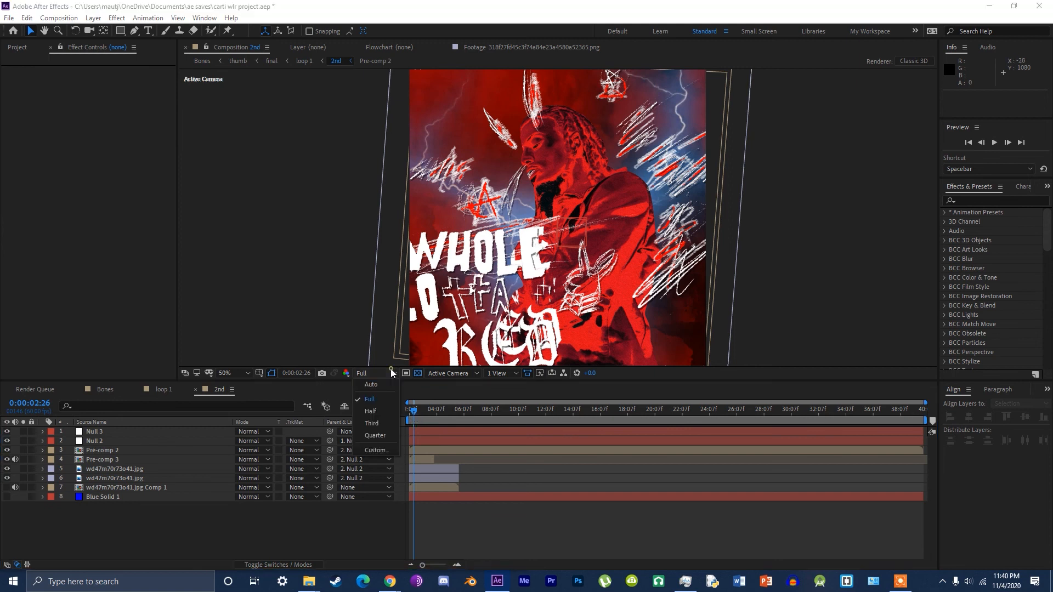
{"action": "left_click", "coordinate": [374, 423]}
{"action": "left_click", "coordinate": [406, 413]}
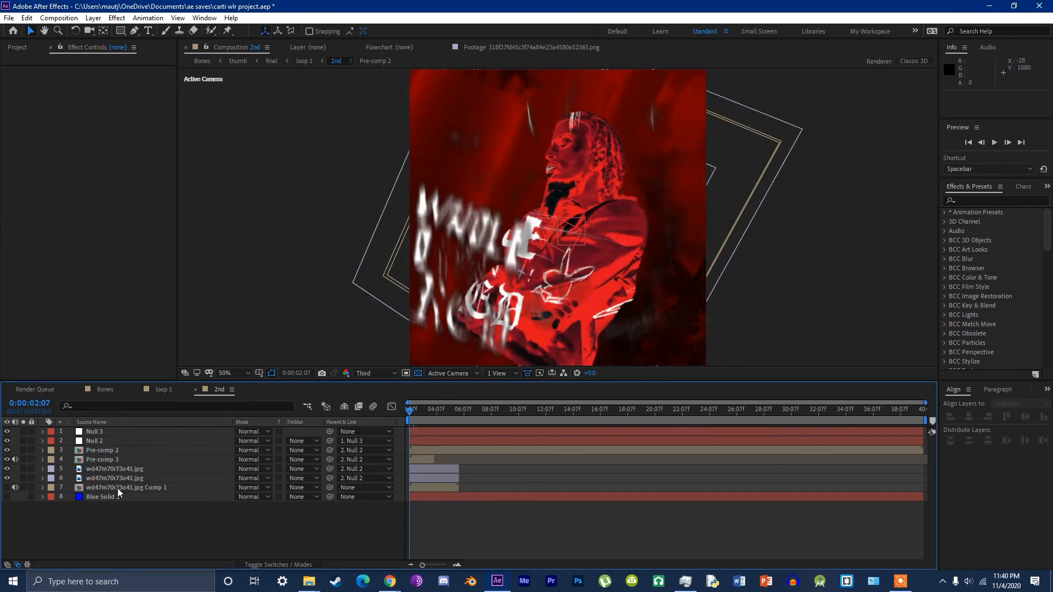
Step: Inspect Pre-comp 3, Pre-comp 2 and the lower wd47m70r73o41.jpg layer's effects and source image, then return to the 2nd composition
{"action": "double_click", "coordinate": [102, 459]}
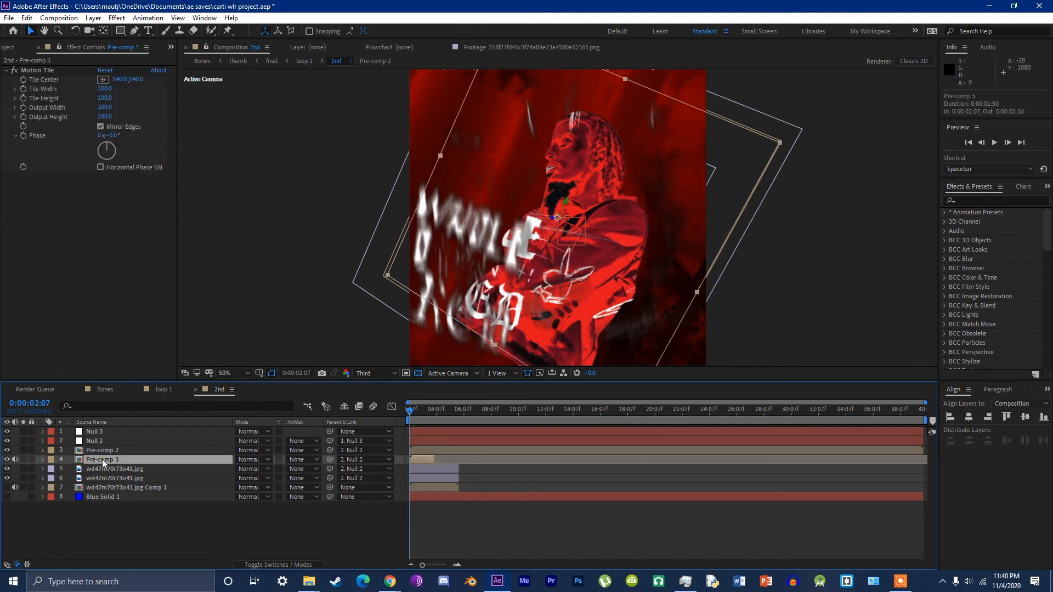
{"action": "key", "text": "ctrl+w"}
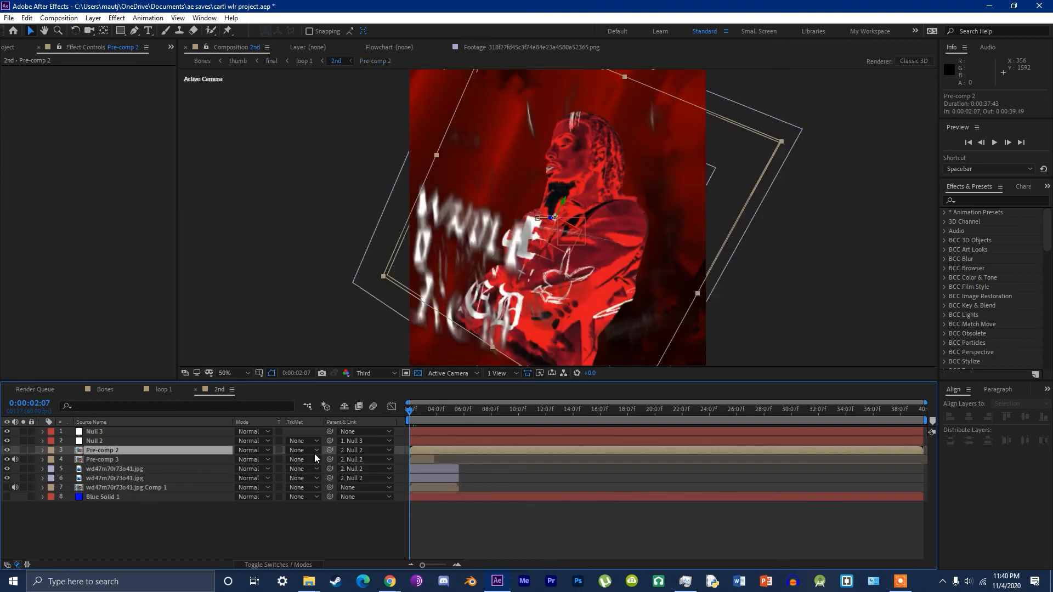
{"action": "left_click", "coordinate": [115, 478]}
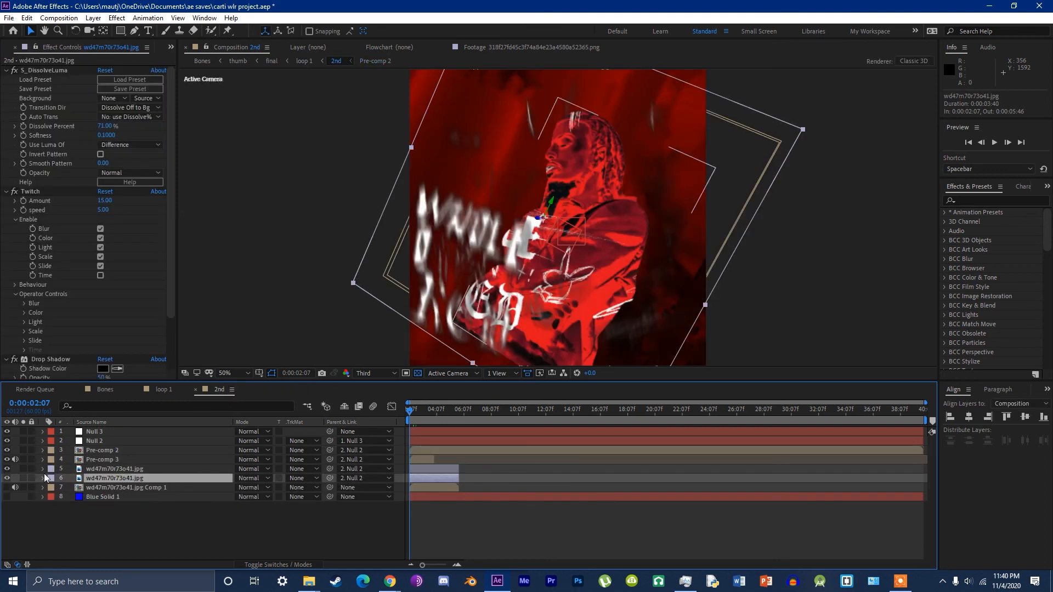
{"action": "double_click", "coordinate": [108, 478]}
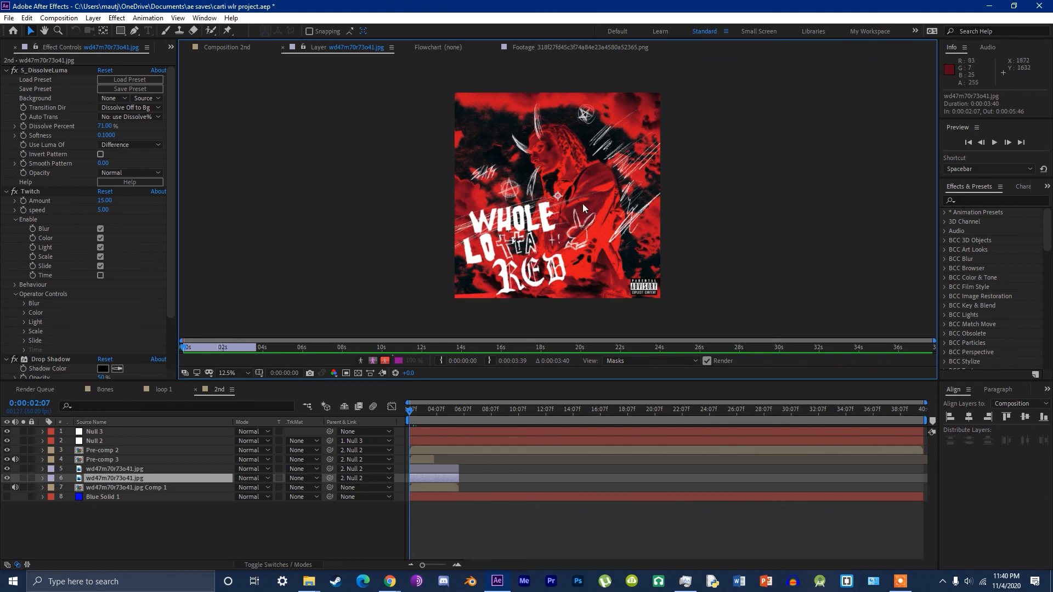
{"action": "left_click", "coordinate": [230, 47]}
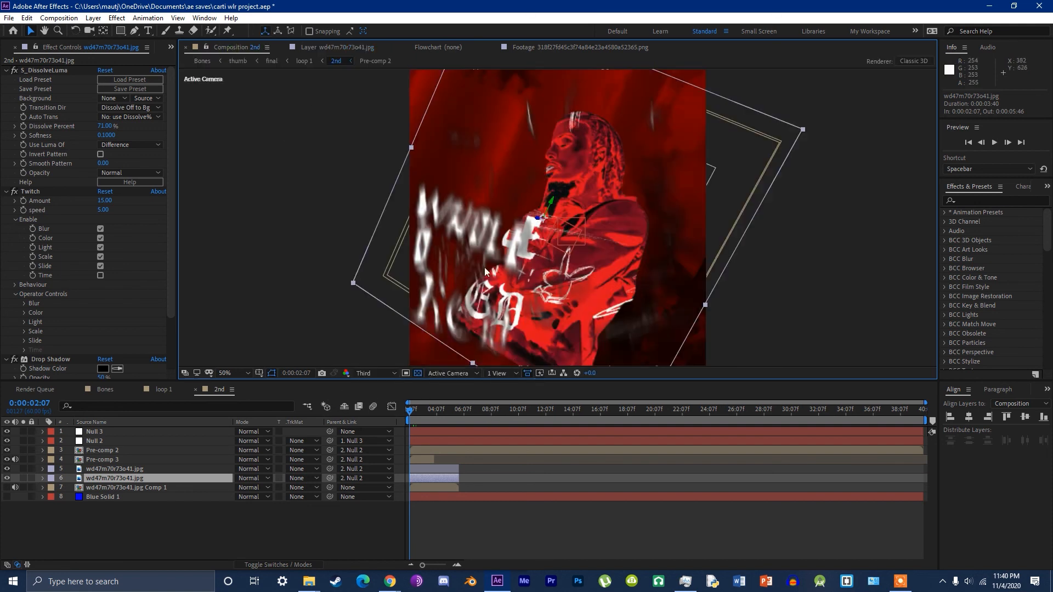
Step: Check where the 2nd layer appears in loop 1, then reopen the 2nd composition and scrub through its opening movement
{"action": "left_click", "coordinate": [158, 389]}
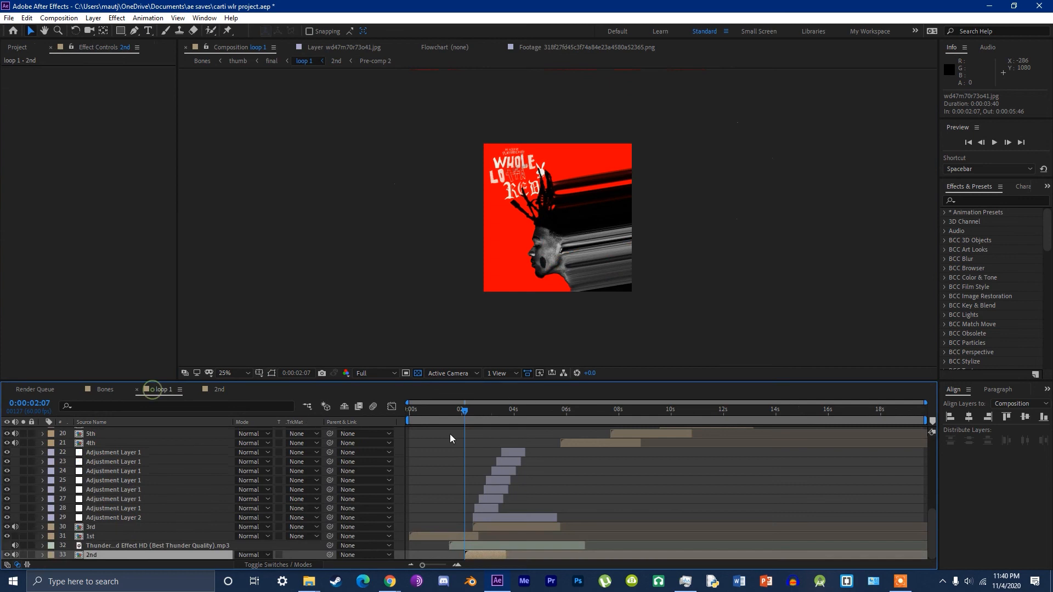
{"action": "left_click_drag", "start_coordinate": [459, 414], "coordinate": [470, 413]}
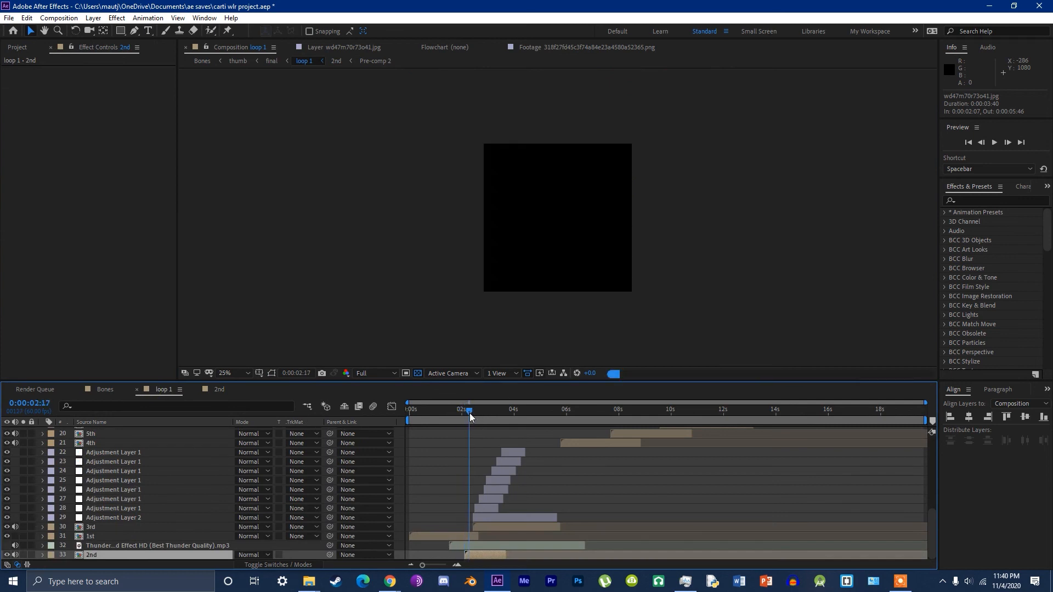
{"action": "double_click", "coordinate": [475, 554]}
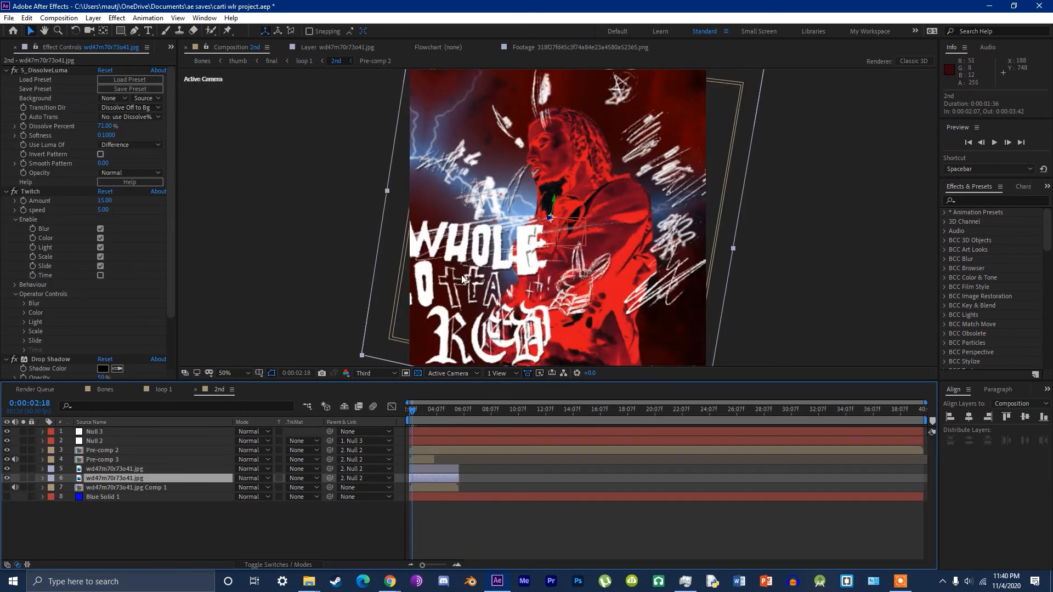
{"action": "mouse_move", "coordinate": [426, 410]}
{"action": "left_mouse_down"}
{"action": "mouse_move", "coordinate": [402, 416]}
{"action": "mouse_move", "coordinate": [416, 413]}
{"action": "left_mouse_up"}
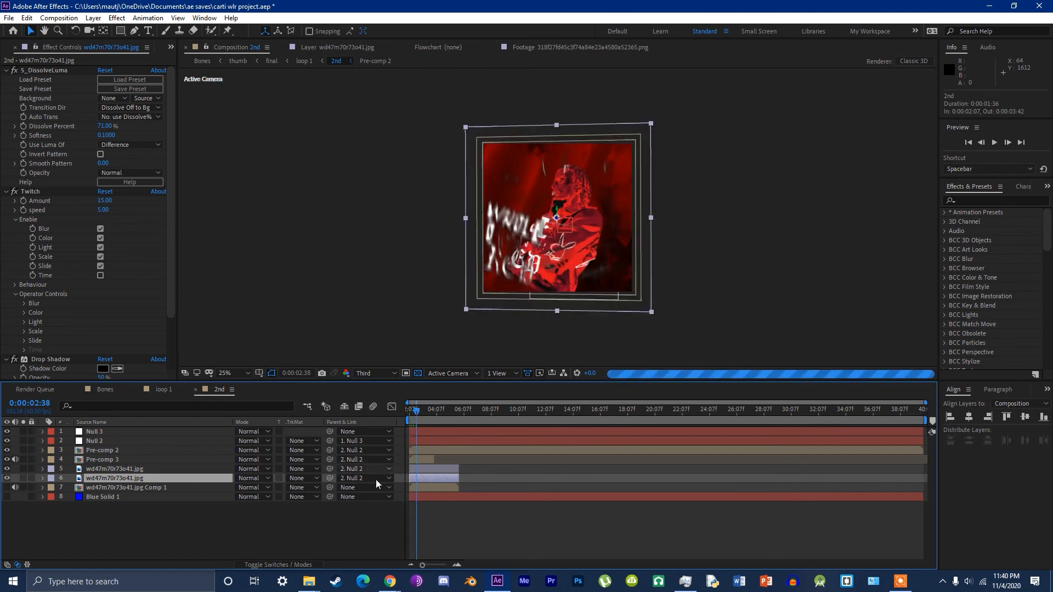
{"action": "left_click_drag", "start_coordinate": [420, 419], "coordinate": [410, 412]}
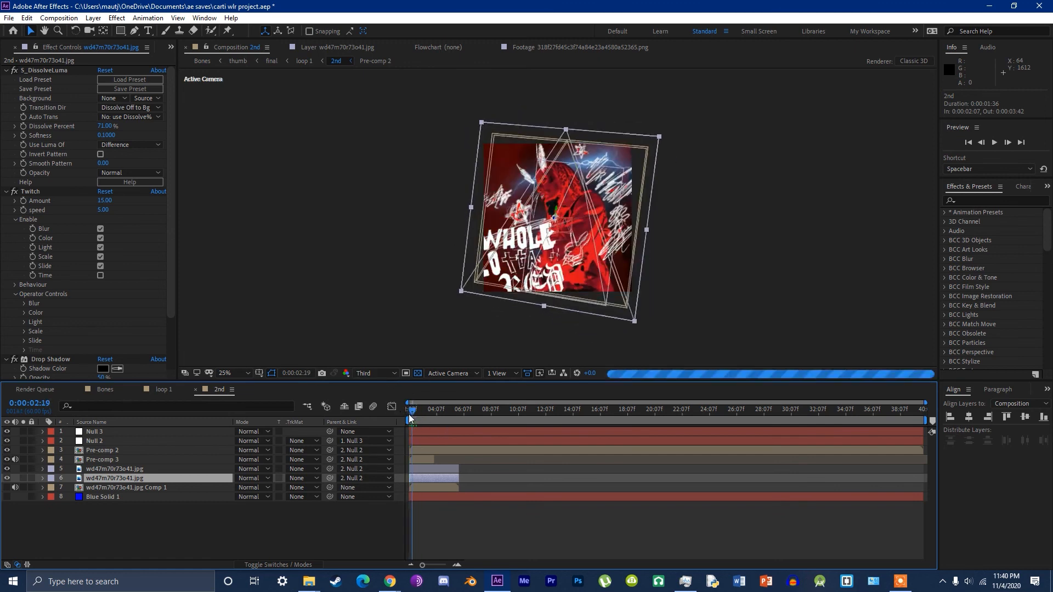
Step: Add a new camera named Camera 1 to the 2nd composition
{"action": "right_click", "coordinate": [365, 518]}
{"action": "mouse_move", "coordinate": [416, 397]}
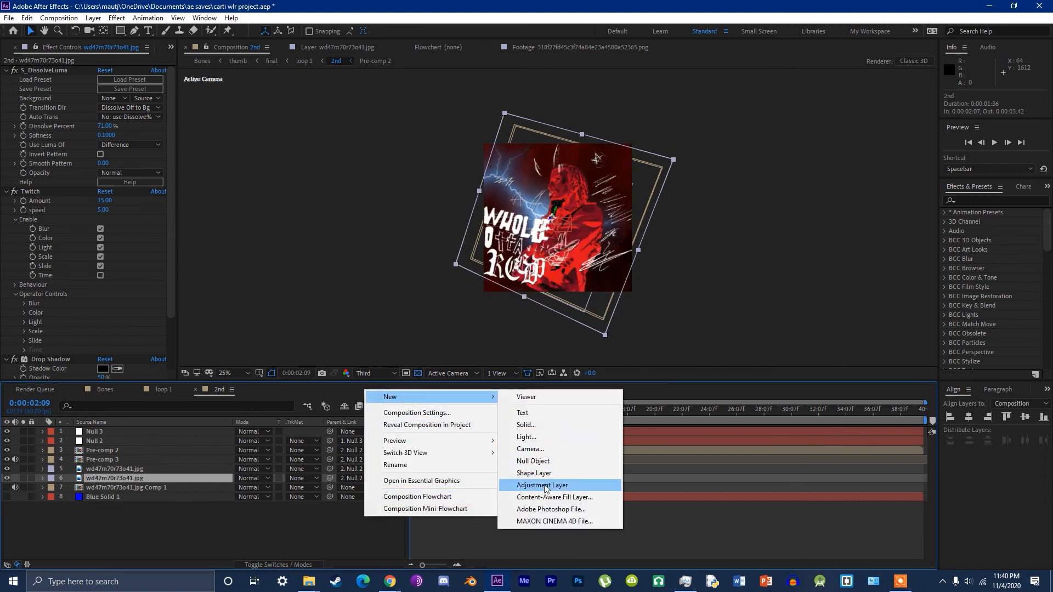
{"action": "left_click", "coordinate": [536, 450]}
{"action": "left_click", "coordinate": [625, 408]}
Step: Move Camera 1 to about -1360, 540, -160 to view the 2nd composition's layer spacing from the side
{"action": "left_click_drag", "start_coordinate": [198, 477], "coordinate": [166, 430]}
{"action": "key", "text": "p"}
{"action": "left_click_drag", "start_coordinate": [249, 441], "coordinate": [321, 447]}
{"action": "left_click_drag", "start_coordinate": [245, 441], "coordinate": [164, 459]}
{"action": "left_click_drag", "start_coordinate": [279, 441], "coordinate": [389, 446]}
Step: Delete Camera 1 from the 2nd composition and view the artwork at 50% magnification
{"action": "left_click", "coordinate": [173, 434]}
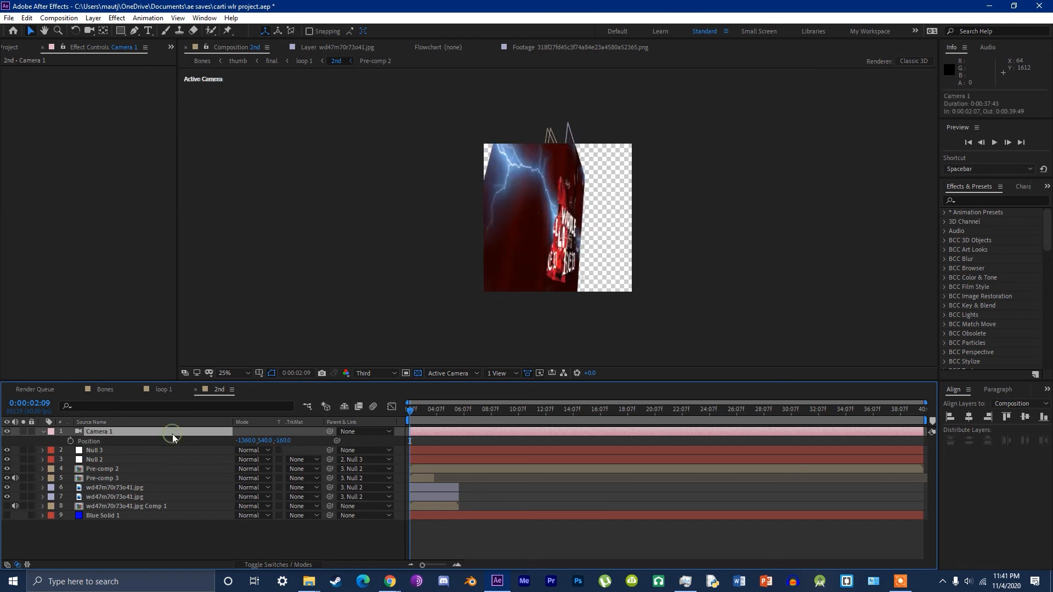
{"action": "key", "text": "Delete"}
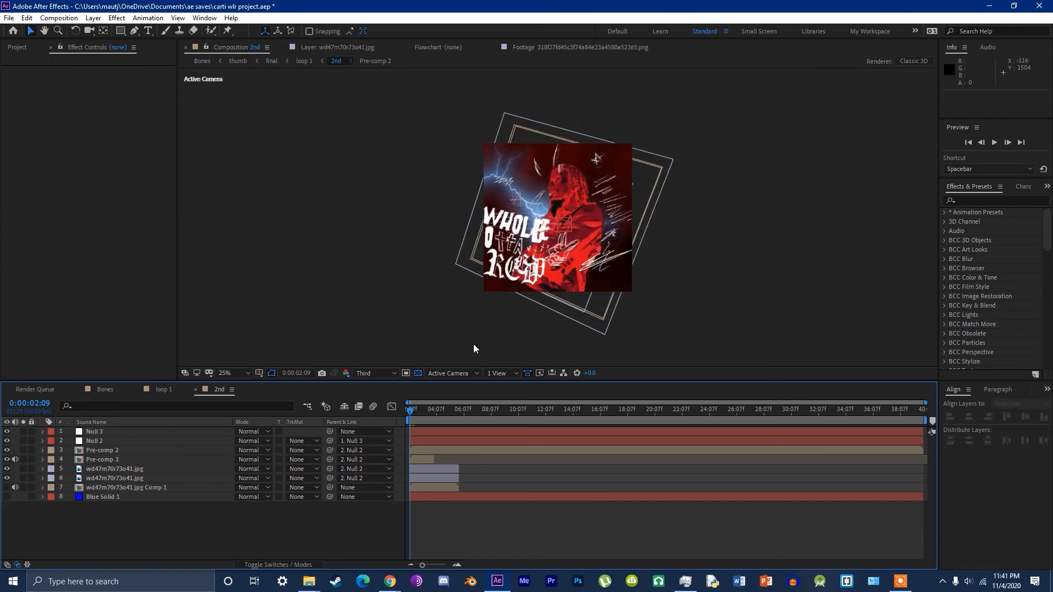
{"action": "scroll", "coordinate": [494, 299], "scroll_direction": "up", "scroll_amount": 2}
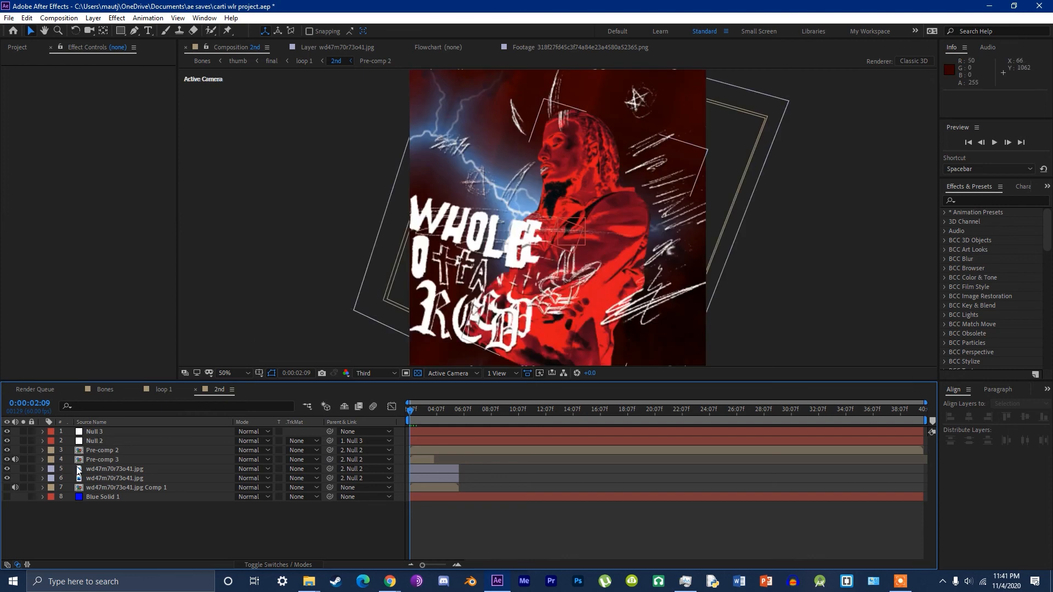
Step: Examine Pre-comp 2 in the 2nd composition with the current time moved to 0:00:03:00
{"action": "left_click", "coordinate": [98, 450]}
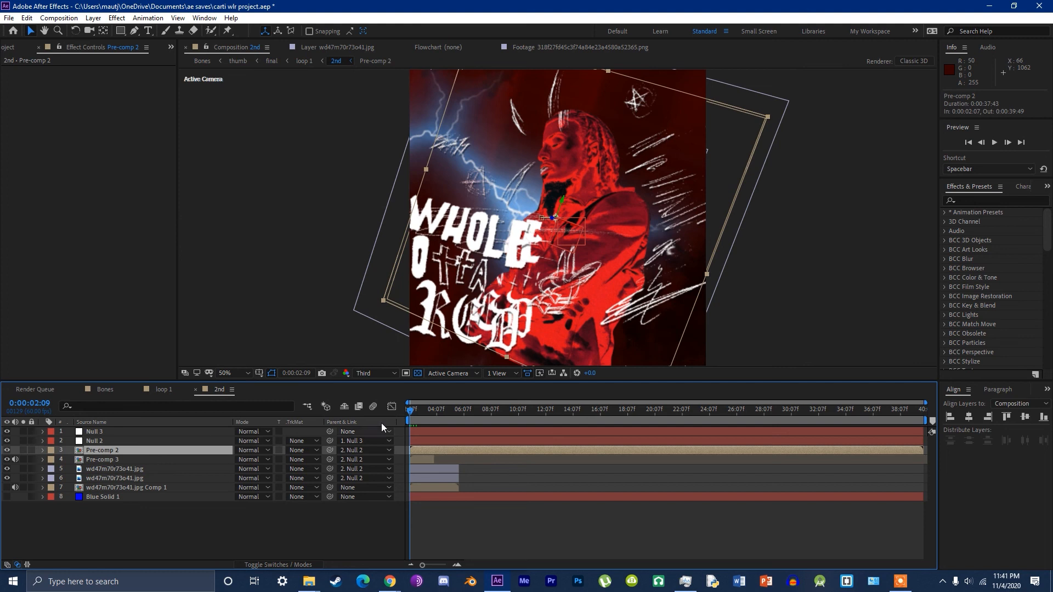
{"action": "left_click_drag", "start_coordinate": [416, 419], "coordinate": [422, 417]}
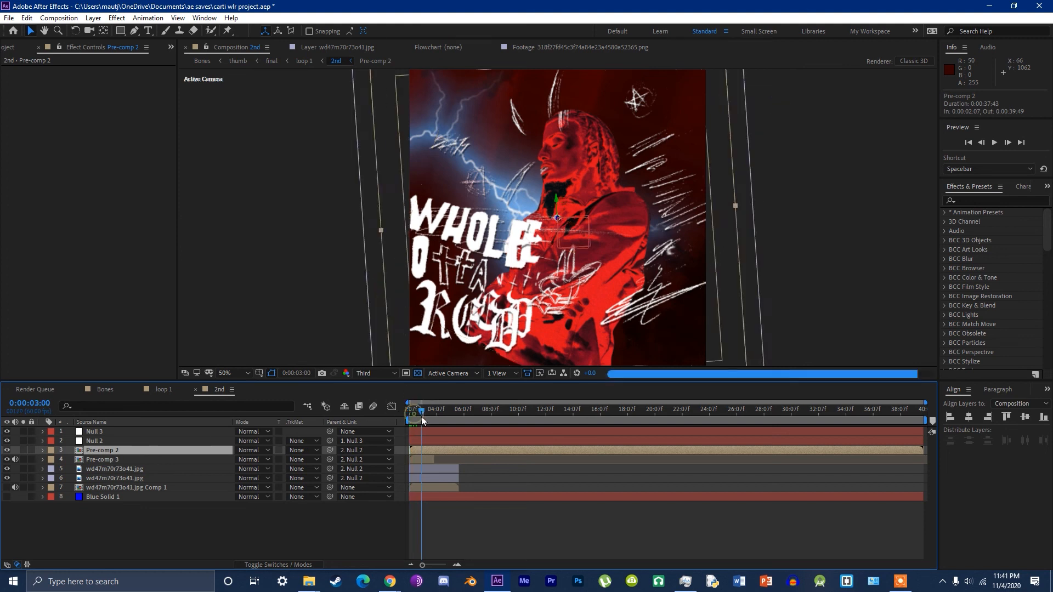
{"action": "left_click", "coordinate": [117, 459]}
{"action": "left_click", "coordinate": [106, 452]}
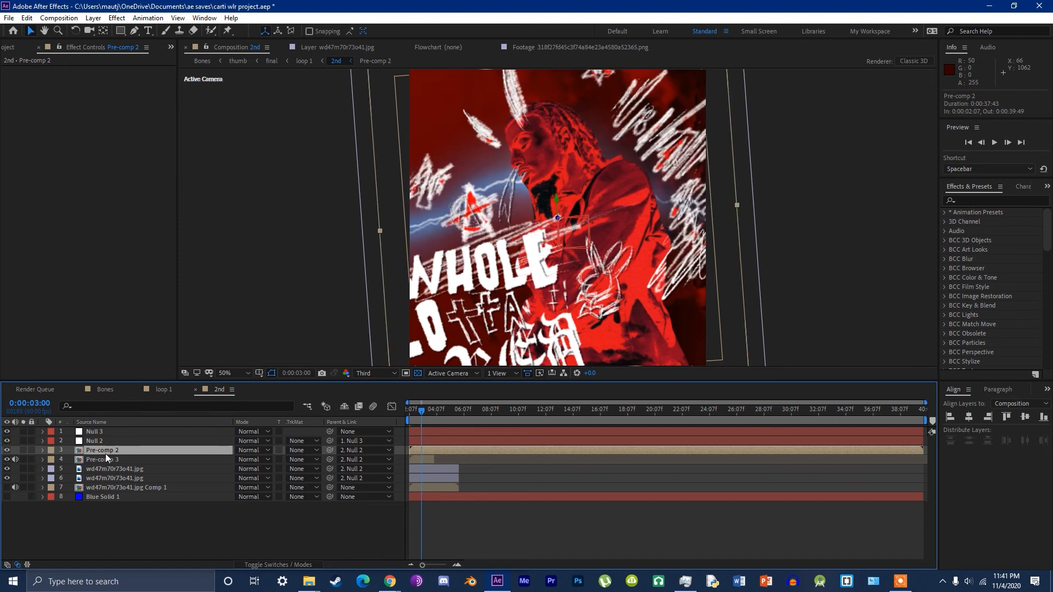
Step: In Pre-comp 2, create a black 1080 x 1080 px solid and place it below both White Solid 1 layers
{"action": "double_click", "coordinate": [106, 451]}
{"action": "right_click", "coordinate": [157, 475]}
{"action": "left_click", "coordinate": [221, 354]}
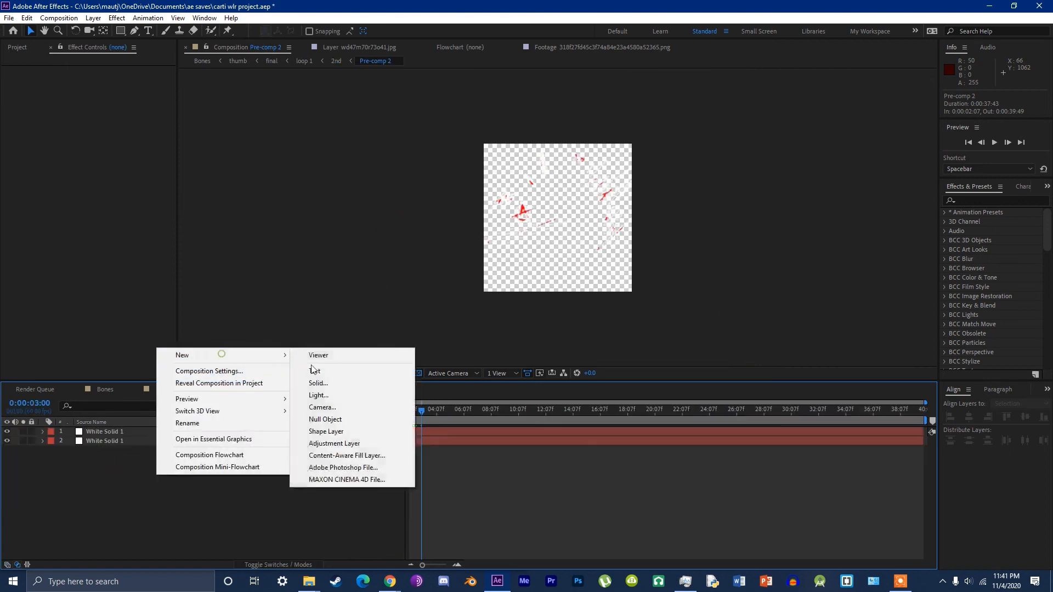
{"action": "left_click", "coordinate": [328, 384]}
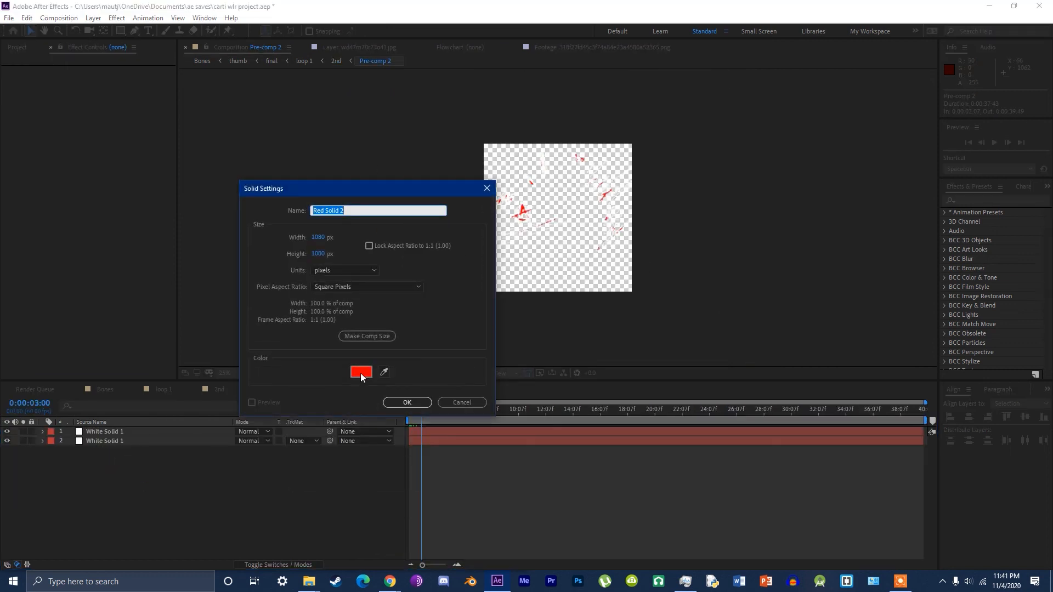
{"action": "left_click", "coordinate": [361, 377]}
{"action": "left_click_drag", "start_coordinate": [263, 419], "coordinate": [165, 578]}
{"action": "left_click", "coordinate": [422, 318]}
{"action": "left_click", "coordinate": [420, 402]}
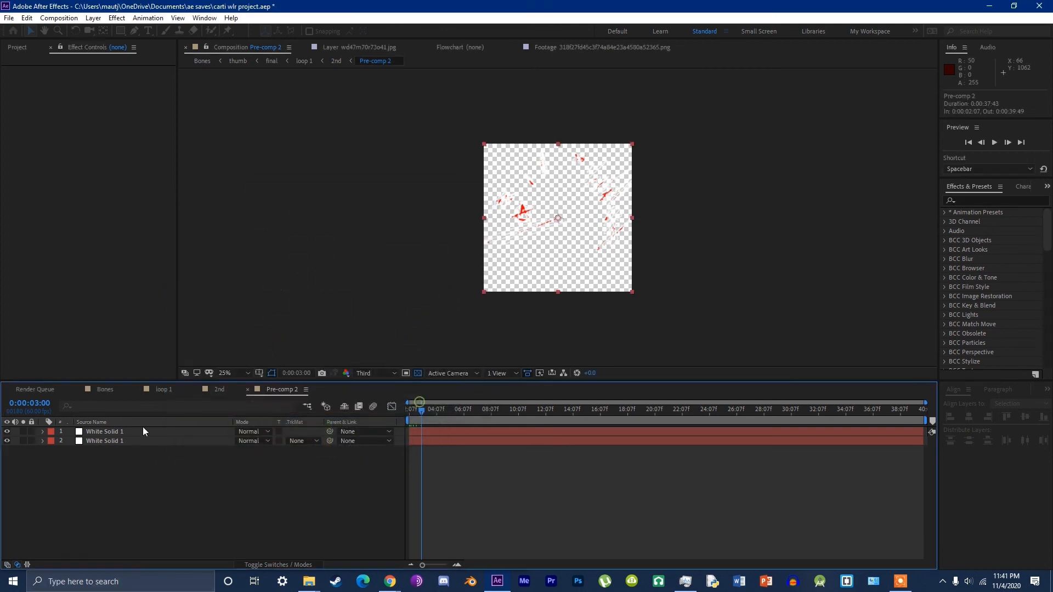
{"action": "left_click_drag", "start_coordinate": [141, 431], "coordinate": [128, 501]}
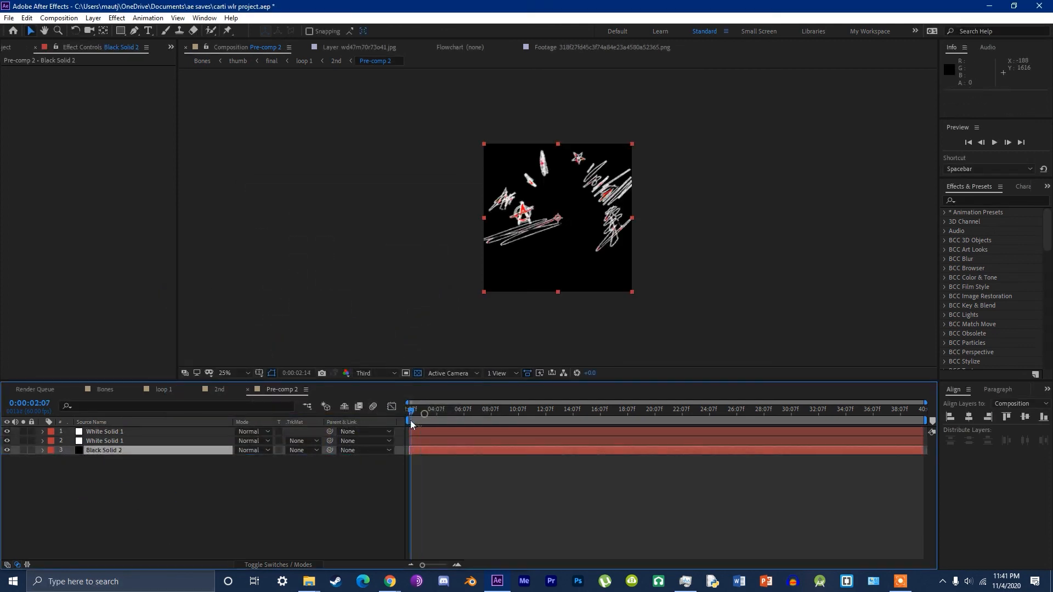
Step: Return to 0:00:02:07 and examine the scribble mask paths drawn on the upper White Solid 1 layer
{"action": "left_click_drag", "start_coordinate": [412, 419], "coordinate": [397, 439]}
{"action": "left_click", "coordinate": [120, 432]}
{"action": "scroll", "coordinate": [542, 222], "scroll_direction": "up", "scroll_amount": 3}
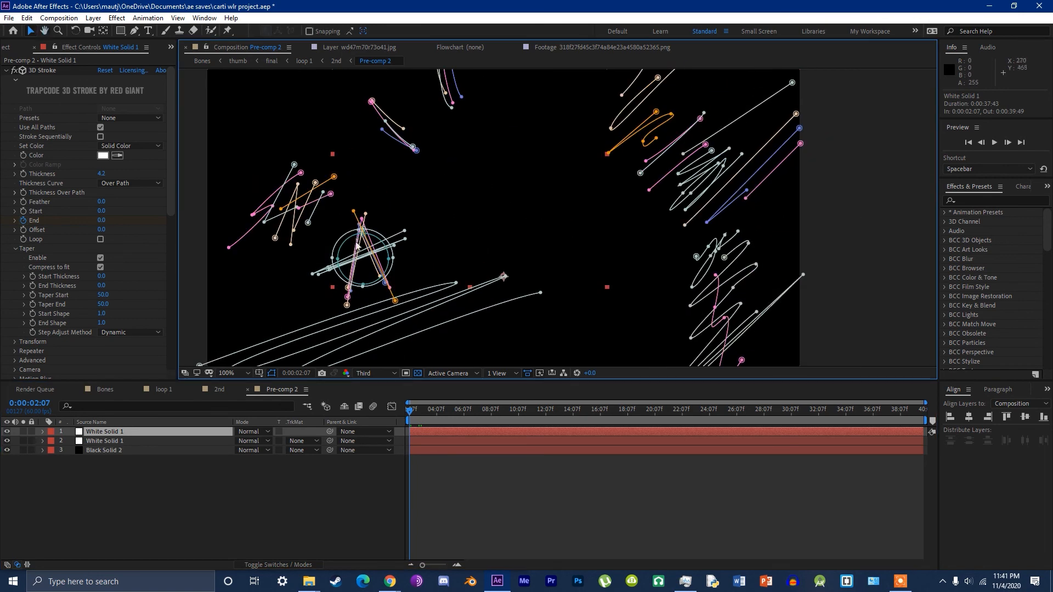
{"action": "scroll", "coordinate": [357, 237], "scroll_direction": "down", "scroll_amount": 2}
{"action": "left_click", "coordinate": [176, 474]}
Step: Review the 3D Stroke, Scribble and Stroke effects on the lower White Solid 1 layer
{"action": "left_click", "coordinate": [137, 442]}
{"action": "left_click", "coordinate": [39, 72]}
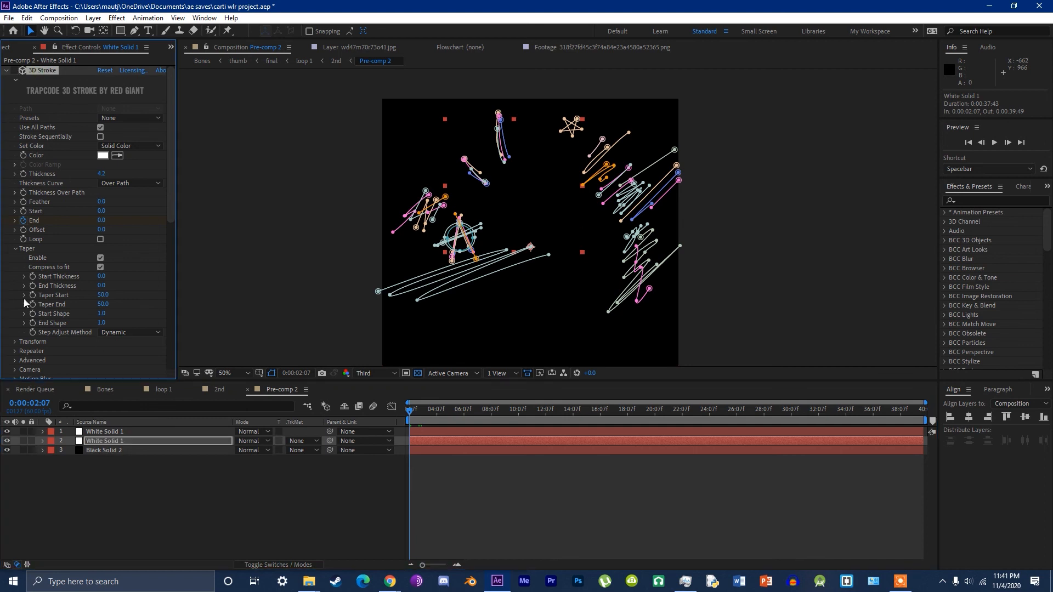
{"action": "scroll", "coordinate": [55, 359], "scroll_direction": "down", "scroll_amount": 6}
{"action": "left_click", "coordinate": [35, 113]}
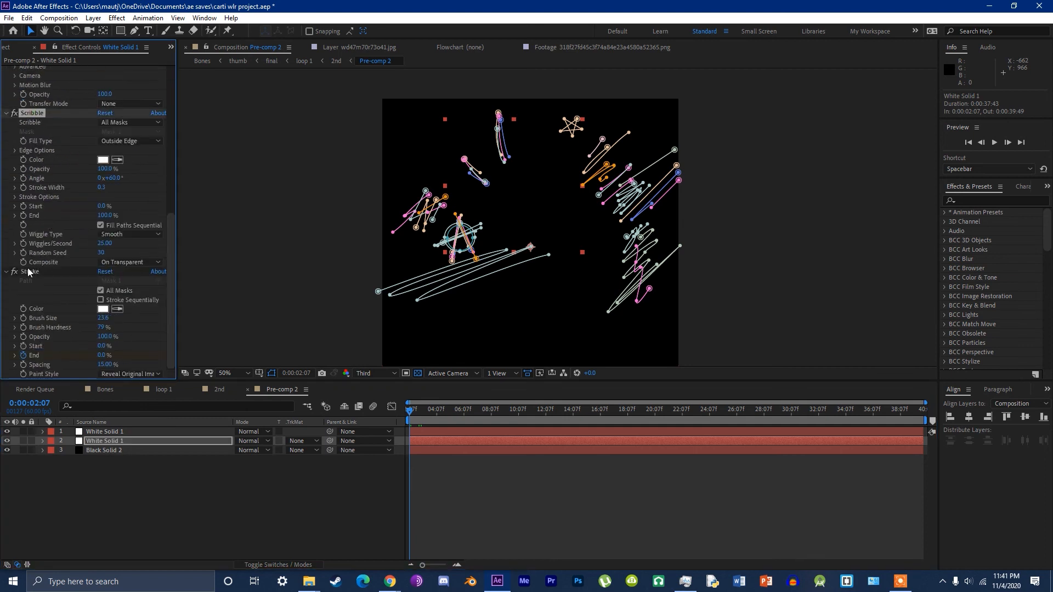
{"action": "left_click", "coordinate": [186, 487]}
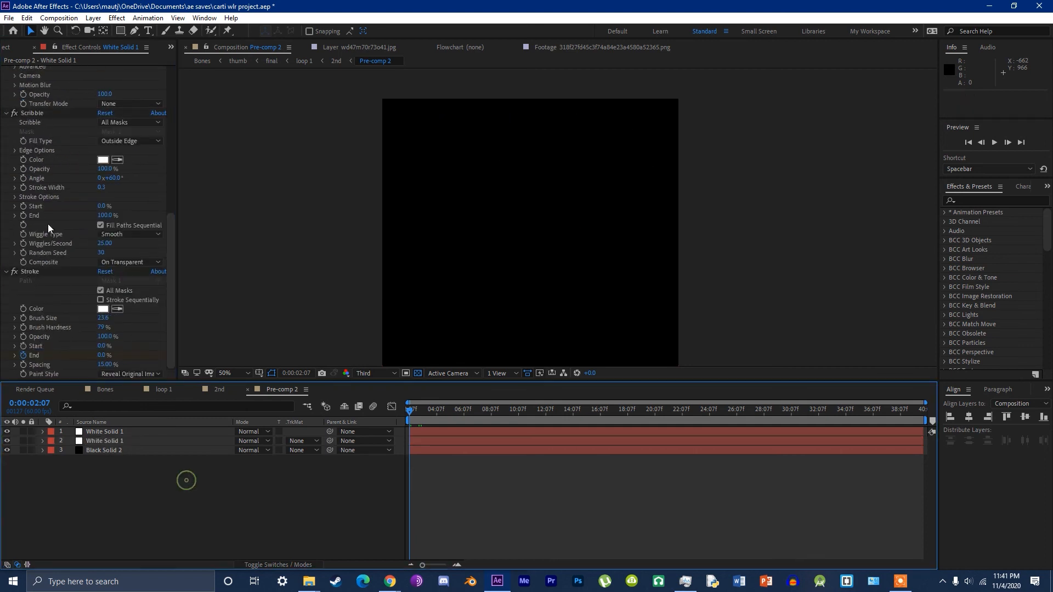
{"action": "left_click", "coordinate": [29, 272]}
Step: Compare the two White Solid 1 layers and play the scribble animation from 0:00:02:07
{"action": "left_click", "coordinate": [114, 442]}
{"action": "left_click", "coordinate": [112, 433]}
{"action": "key", "text": "space"}
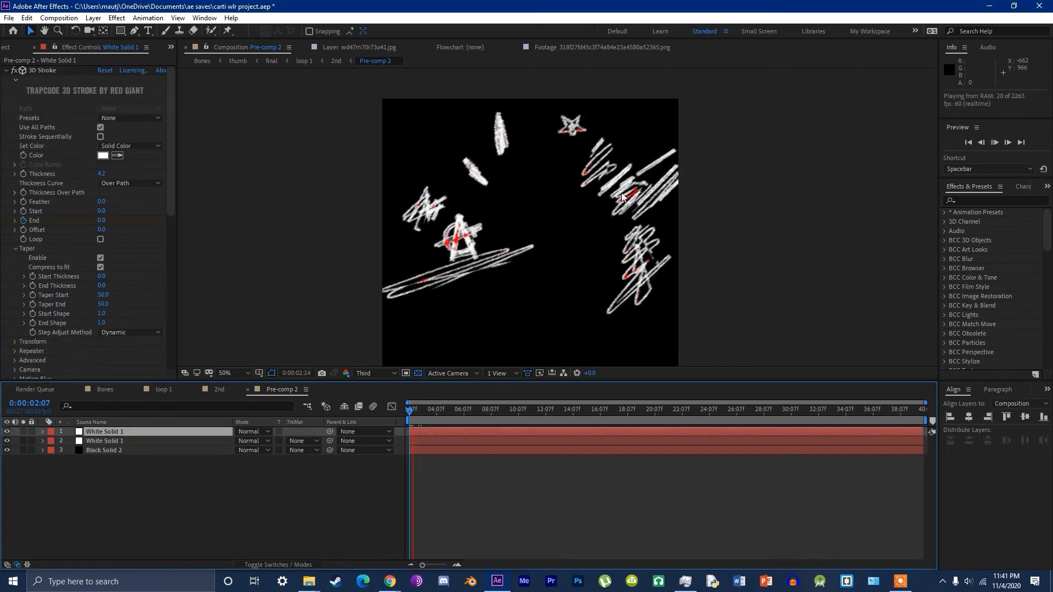
Step: Set the preview resolution to Full, enlarge the view to 100% and play the scribble animation from 0:00:02:07
{"action": "key", "text": "period"}
{"action": "key", "text": "space"}
{"action": "left_click", "coordinate": [377, 373]}
{"action": "left_click", "coordinate": [370, 400]}
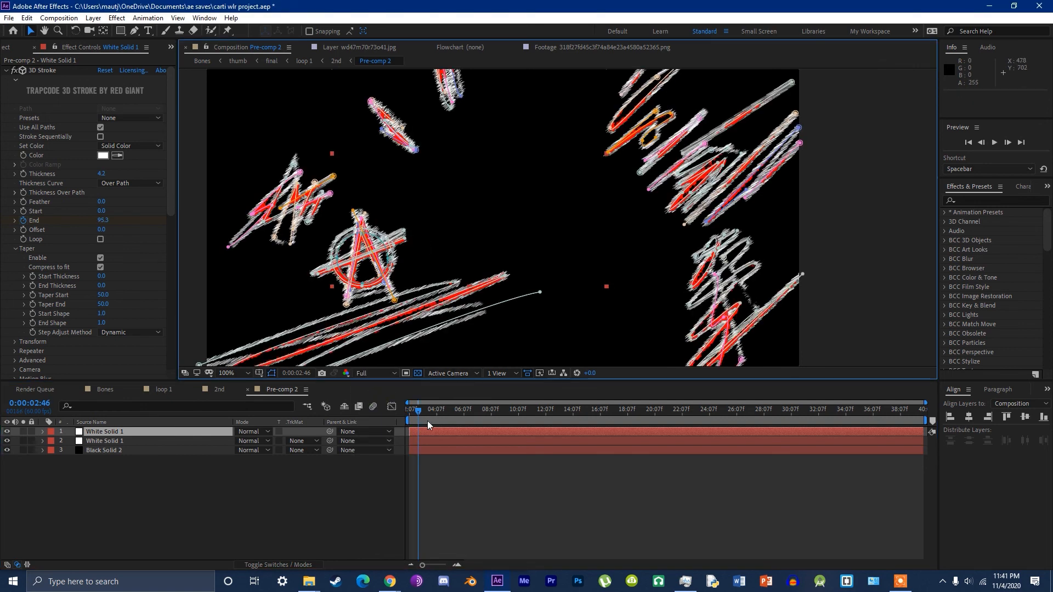
{"action": "key", "text": "space"}
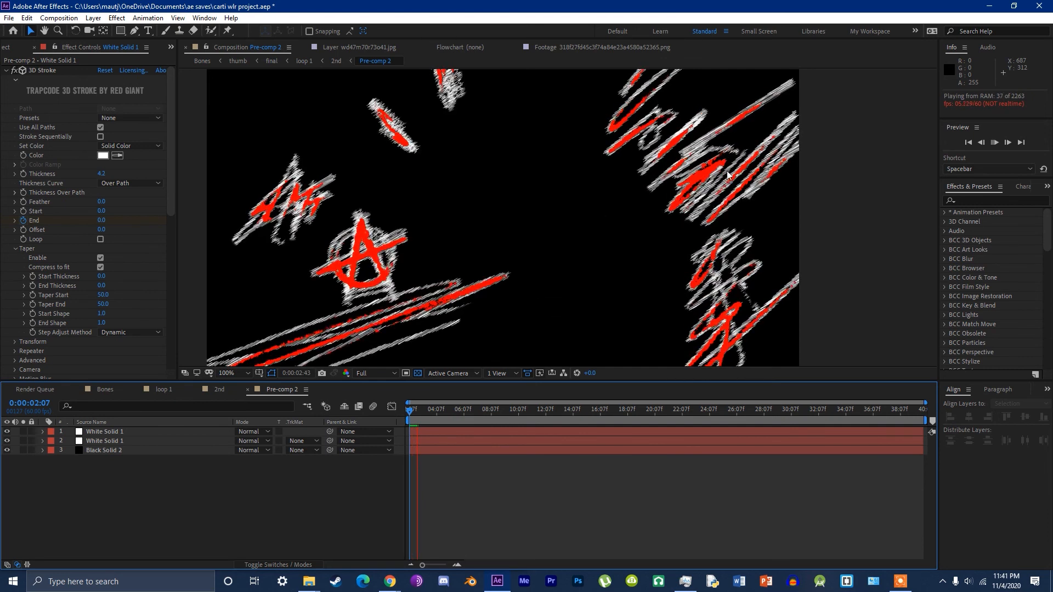
{"action": "key", "text": "space"}
Step: Scrub the scribble animation back to 0:00:02:26 and inspect the red and white strokes up close
{"action": "scroll", "coordinate": [407, 242], "scroll_direction": "down", "scroll_amount": 2}
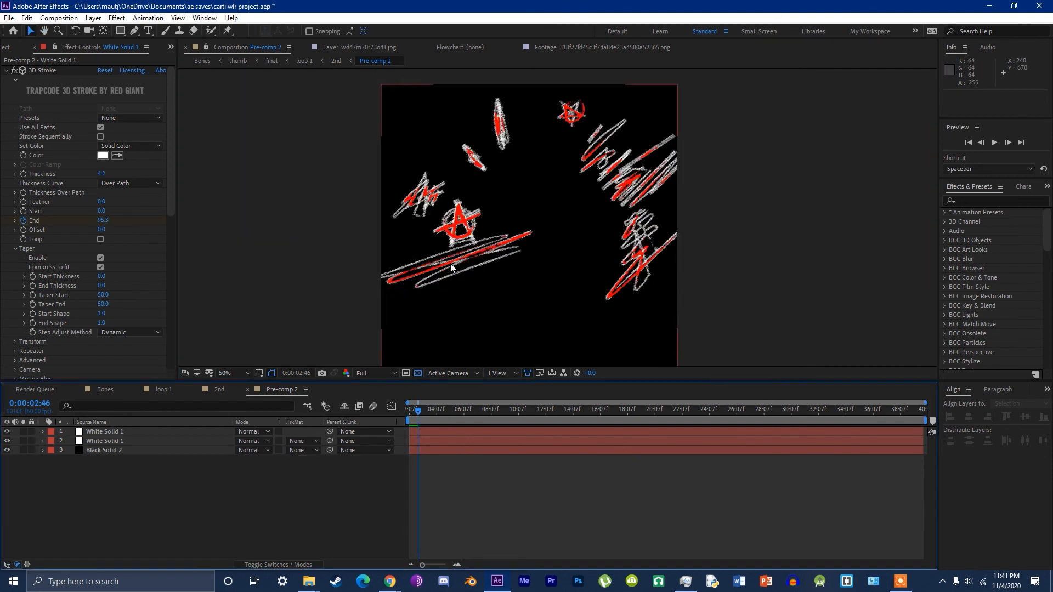
{"action": "scroll", "coordinate": [450, 267], "scroll_direction": "up", "scroll_amount": 2}
{"action": "left_click_drag", "start_coordinate": [445, 252], "coordinate": [521, 248]}
{"action": "left_click_drag", "start_coordinate": [425, 415], "coordinate": [414, 414]}
{"action": "left_click_drag", "start_coordinate": [490, 294], "coordinate": [438, 334]}
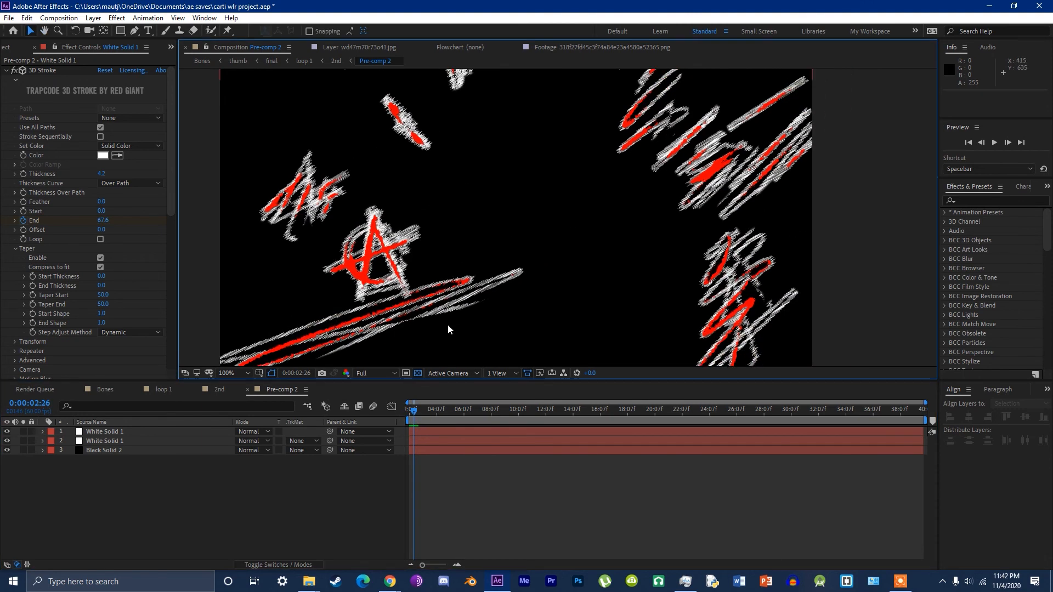
Step: Delete the black solid from Pre-comp 2 and compare the two White Solid 1 layers
{"action": "left_click", "coordinate": [126, 450]}
{"action": "key", "text": "Delete"}
{"action": "left_click", "coordinate": [121, 442]}
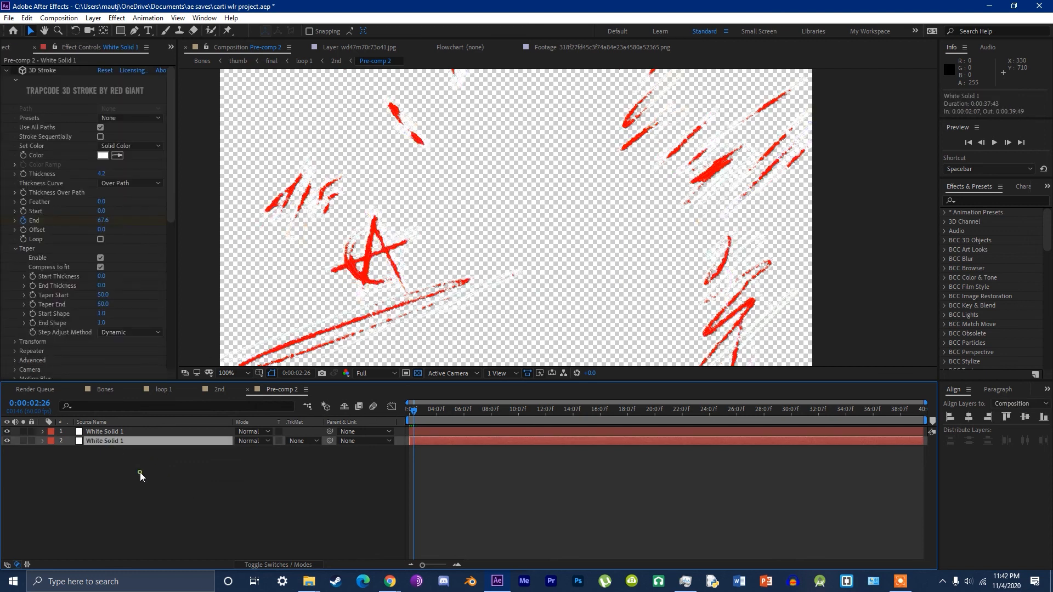
{"action": "left_click", "coordinate": [140, 472]}
{"action": "left_click", "coordinate": [131, 441]}
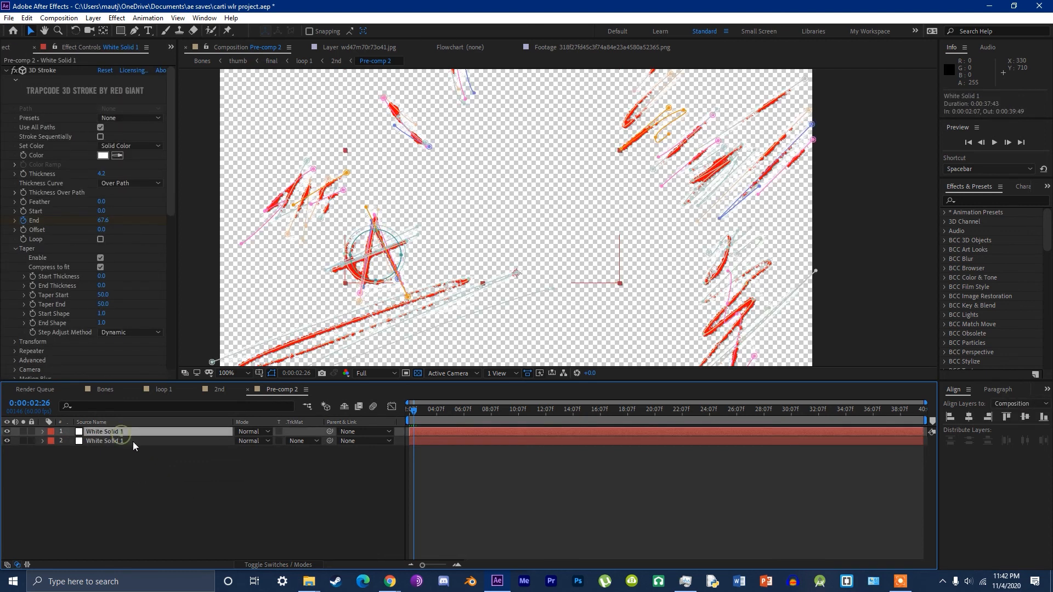
{"action": "left_click", "coordinate": [142, 457]}
{"action": "left_click", "coordinate": [111, 433]}
{"action": "left_click", "coordinate": [117, 475]}
Step: Return to the 2nd composition, save the project and scrub it to 0:00:02:58
{"action": "key", "text": "ctrl+w"}
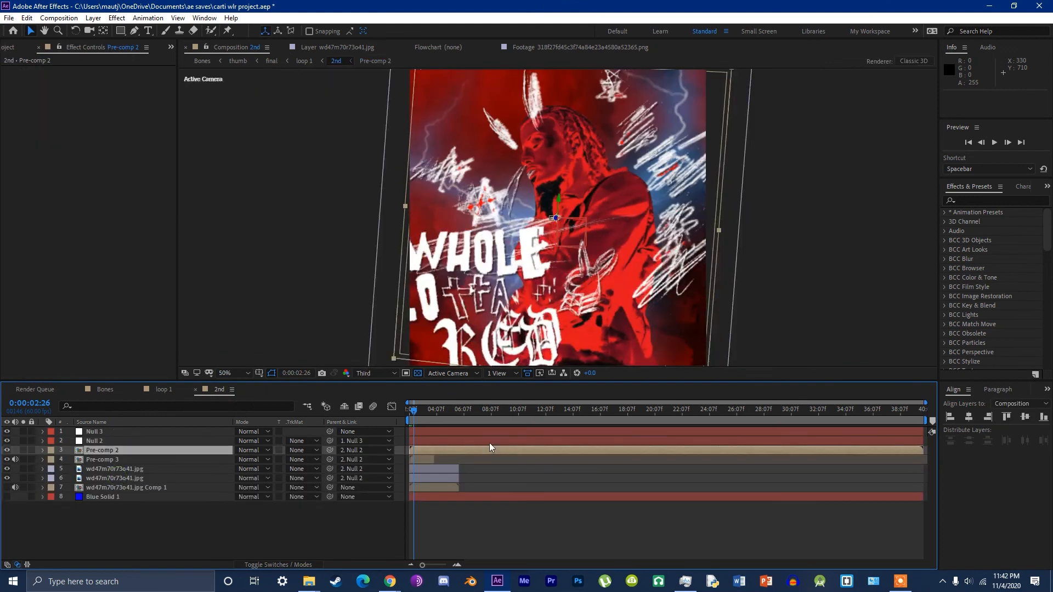
{"action": "key", "text": "ctrl+s"}
{"action": "left_click", "coordinate": [103, 460]}
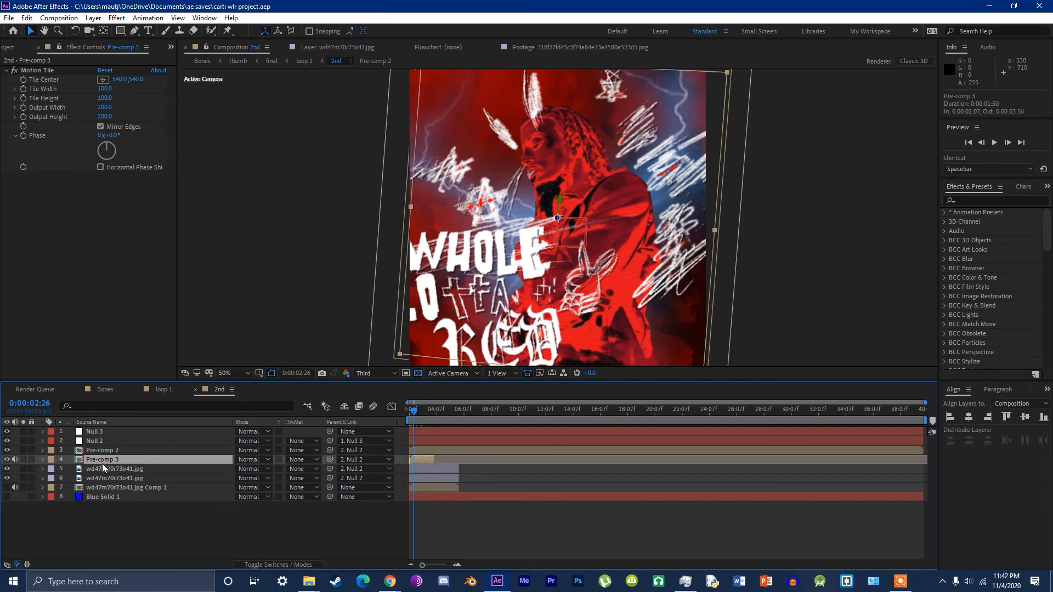
{"action": "left_click", "coordinate": [319, 517]}
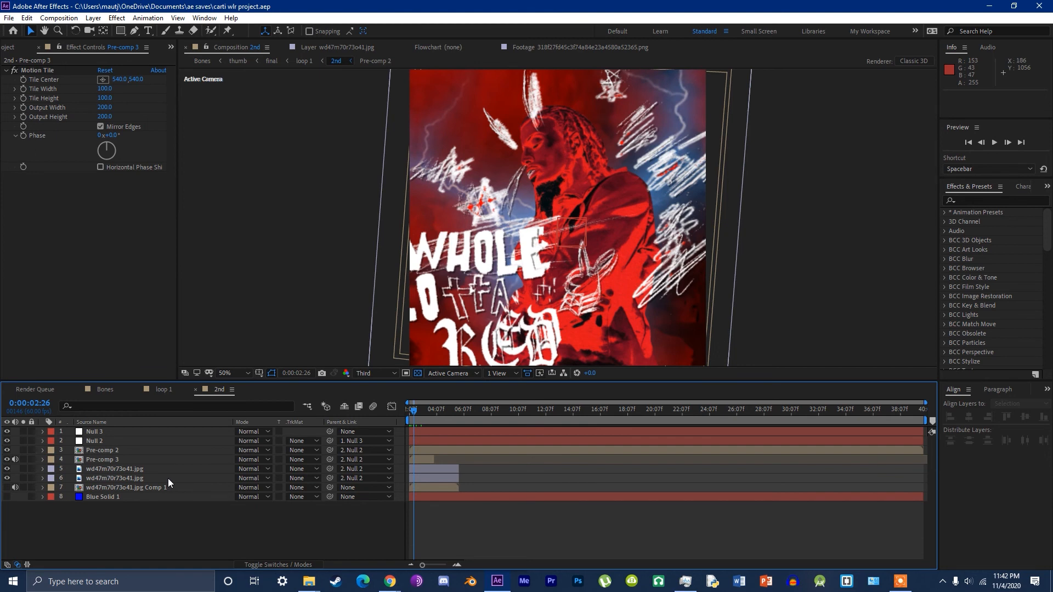
{"action": "left_click_drag", "start_coordinate": [411, 417], "coordinate": [420, 419]}
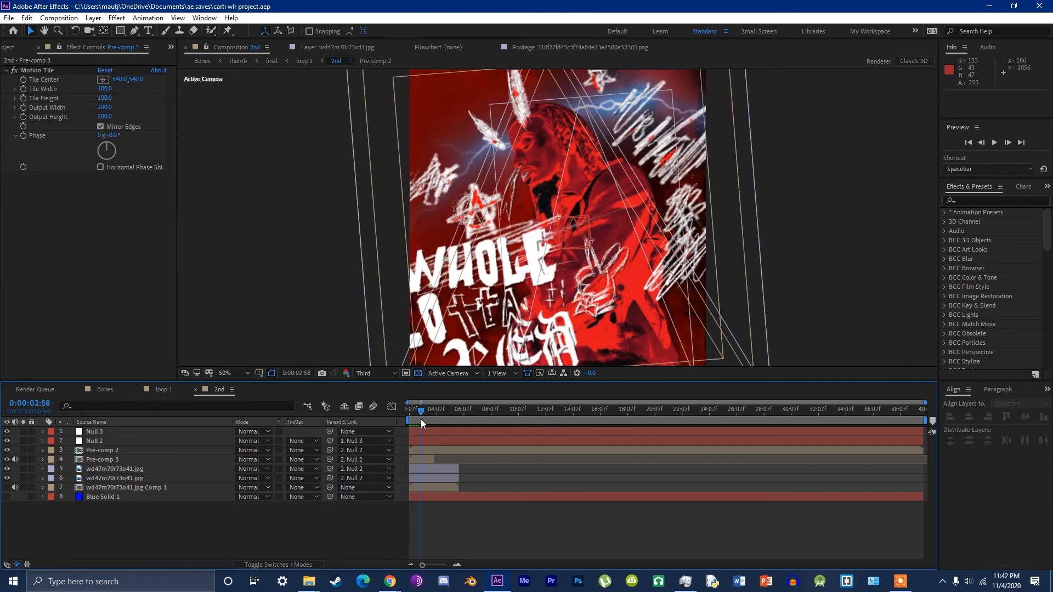
Step: Open Pre-comp 3 to view its lightning and storm cloud footage from 0:00:00:00, and return to the 2nd composition
{"action": "left_click", "coordinate": [103, 450]}
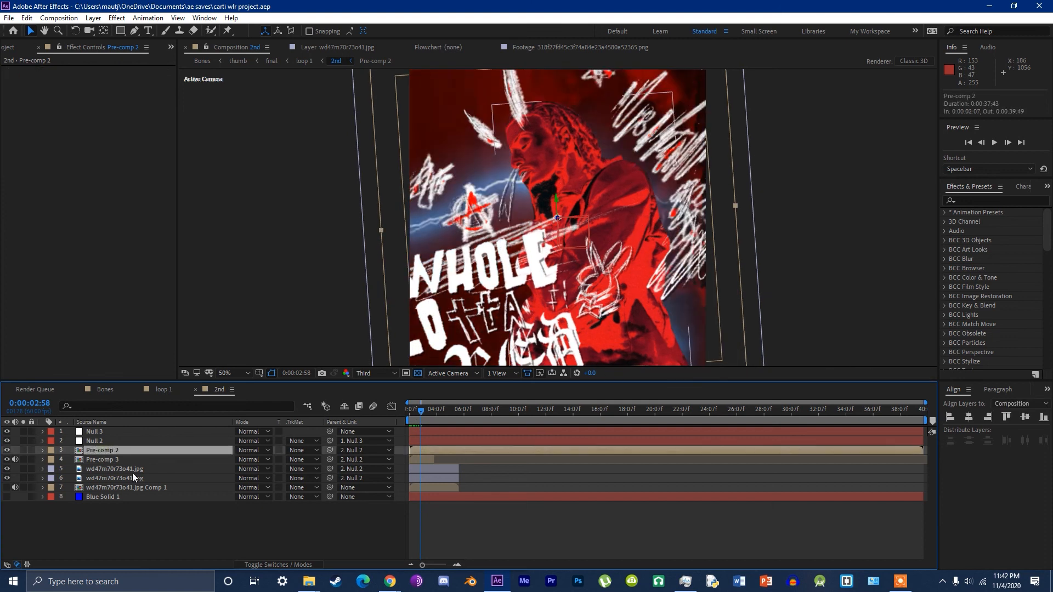
{"action": "double_click", "coordinate": [104, 460]}
{"action": "left_click_drag", "start_coordinate": [430, 410], "coordinate": [389, 420]}
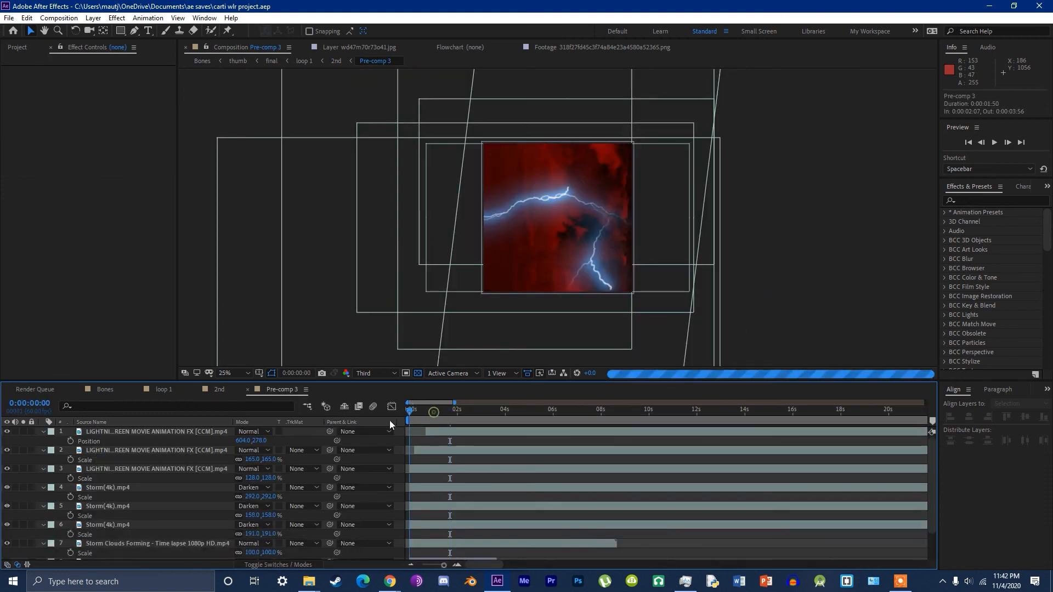
{"action": "key", "text": "ctrl+w"}
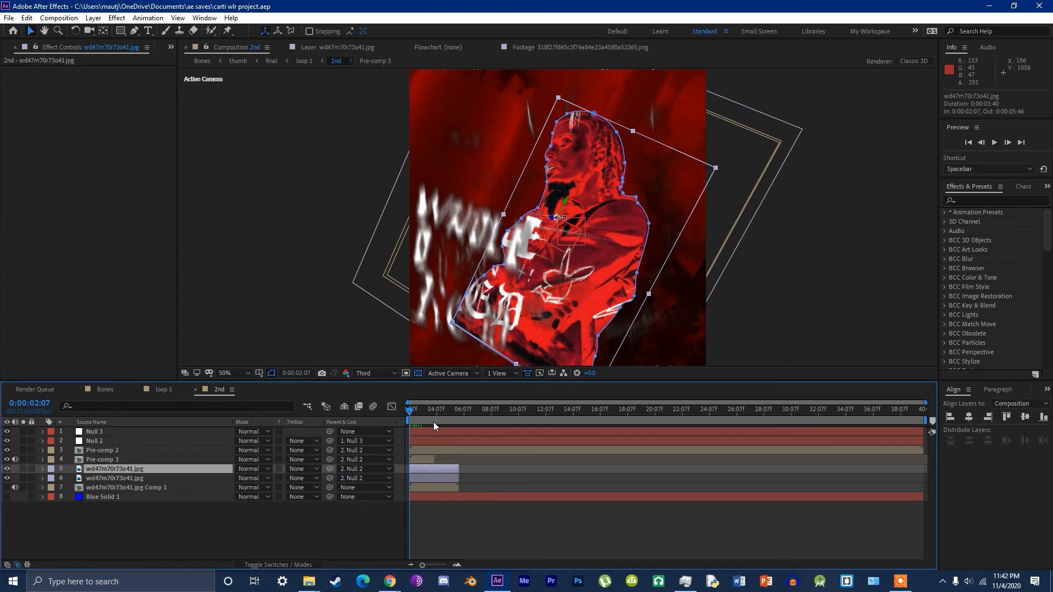
Step: Check what the two wd47m70r73o41.jpg layers contribute by toggling each one's visibility off and on, and go to 0:00:02:34
{"action": "left_click", "coordinate": [127, 476]}
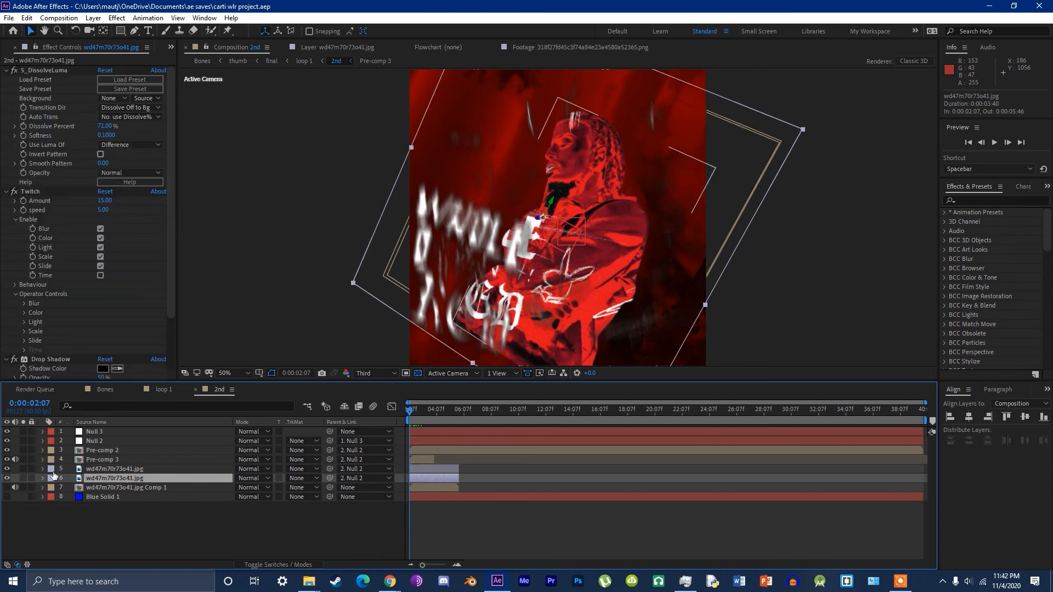
{"action": "left_click", "coordinate": [7, 478]}
{"action": "left_click", "coordinate": [7, 478]}
{"action": "left_click", "coordinate": [422, 411]}
{"action": "left_click", "coordinate": [6, 469]}
{"action": "left_click", "coordinate": [6, 469]}
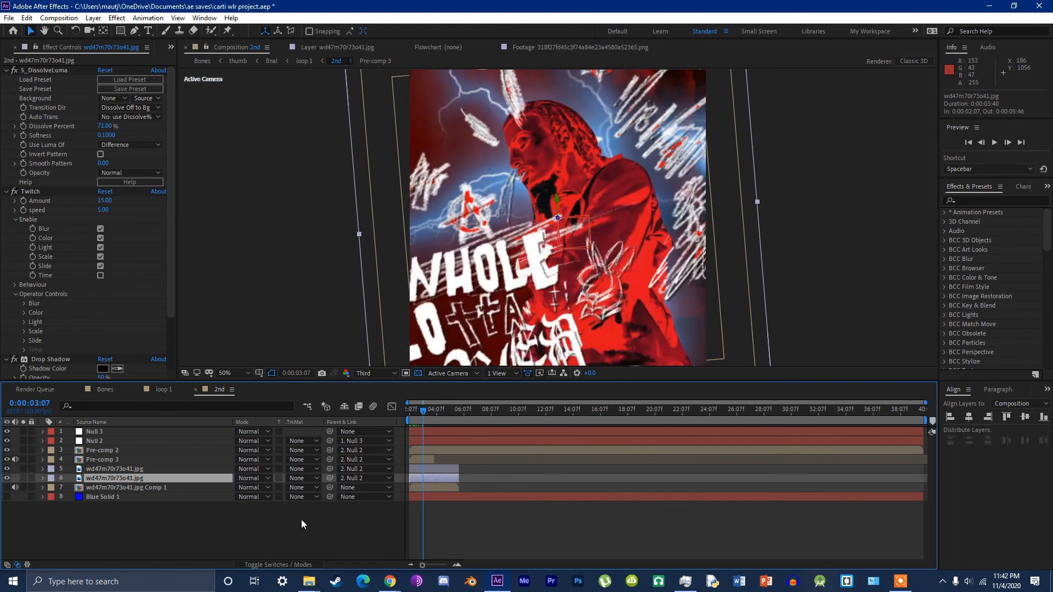
{"action": "left_click", "coordinate": [301, 519]}
{"action": "left_click", "coordinate": [416, 410]}
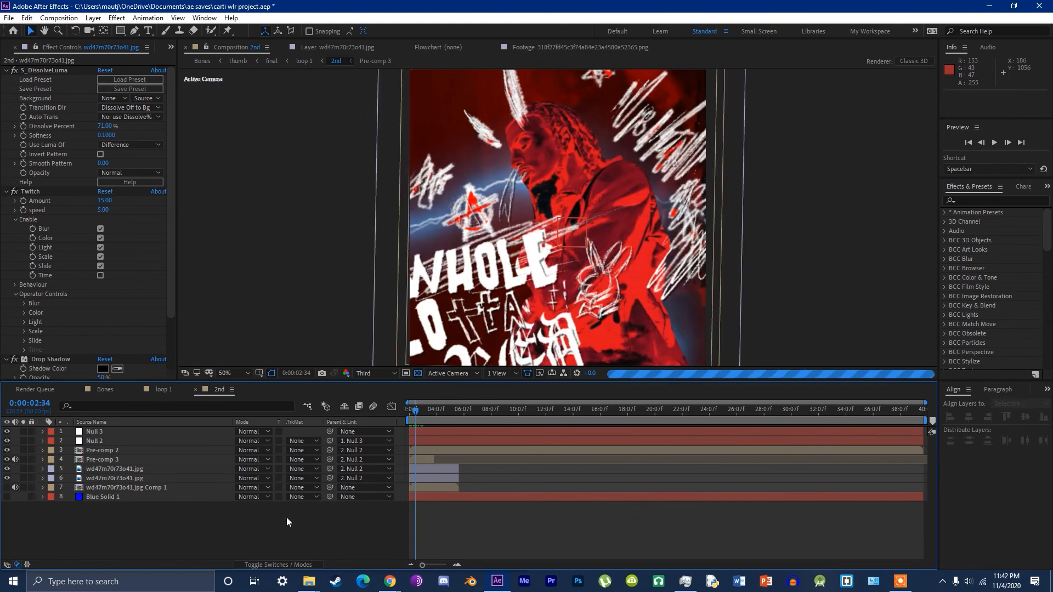
Step: Reveal the keyframes of the layers in the 2nd composition, scrub to 0:00:03:15 and save the project
{"action": "key", "text": "u"}
{"action": "scroll", "coordinate": [475, 452], "scroll_direction": "down", "scroll_amount": 1}
{"action": "mouse_move", "coordinate": [414, 413]}
{"action": "left_mouse_down"}
{"action": "mouse_move", "coordinate": [403, 416]}
{"action": "mouse_move", "coordinate": [433, 422]}
{"action": "left_mouse_up"}
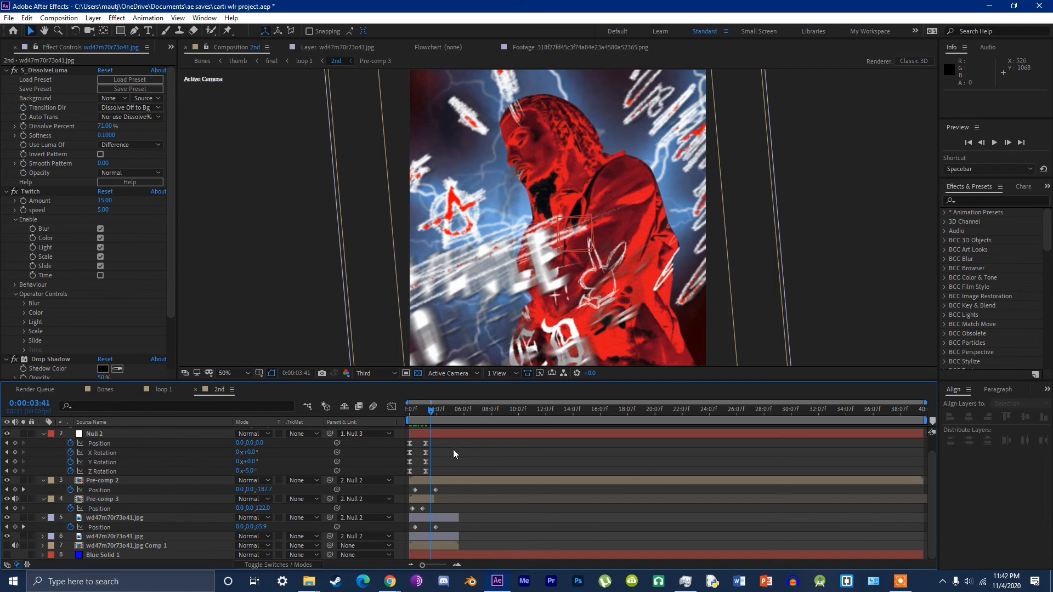
{"action": "mouse_move", "coordinate": [424, 413]}
{"action": "left_mouse_down"}
{"action": "mouse_move", "coordinate": [407, 416]}
{"action": "mouse_move", "coordinate": [422, 417]}
{"action": "left_mouse_up"}
{"action": "key", "text": "ctrl+s"}
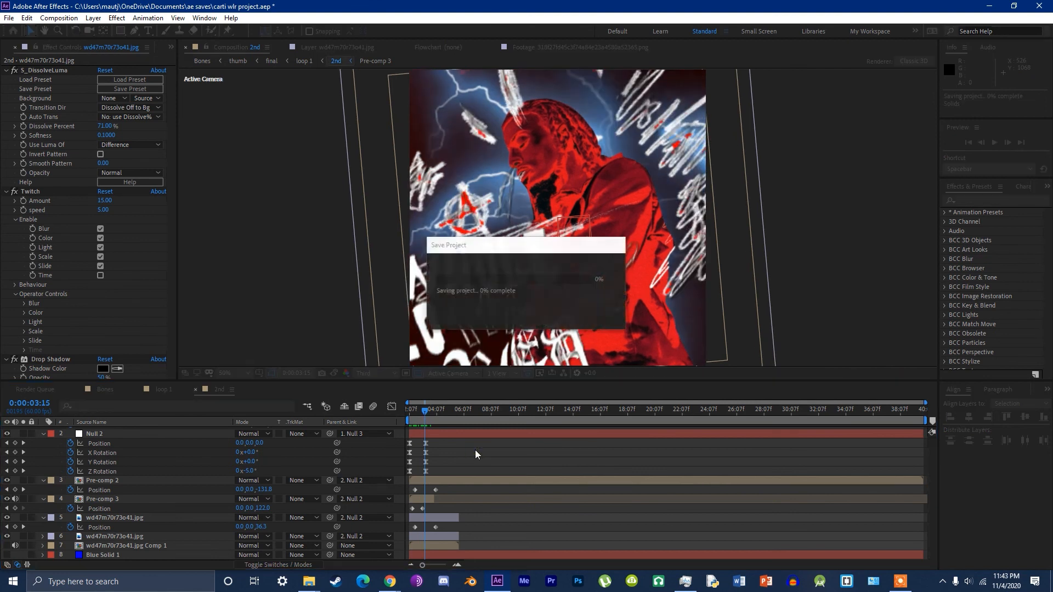
Step: Open the 3rd composition from loop 1, scrub to 0:00:03:51 and set the preview resolution to Third
{"action": "key", "text": "ctrl+w"}
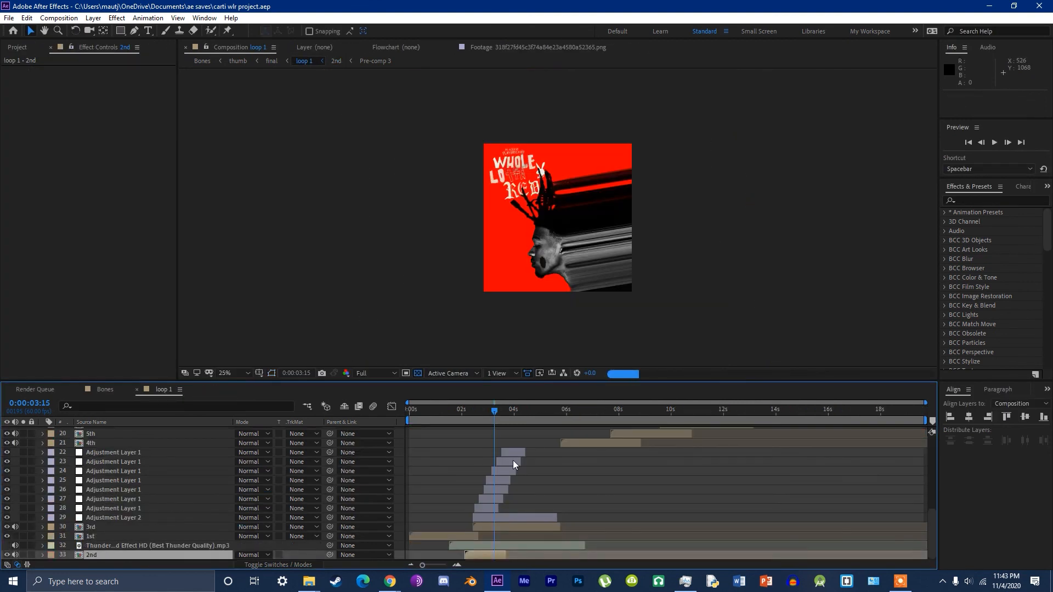
{"action": "double_click", "coordinate": [91, 527]}
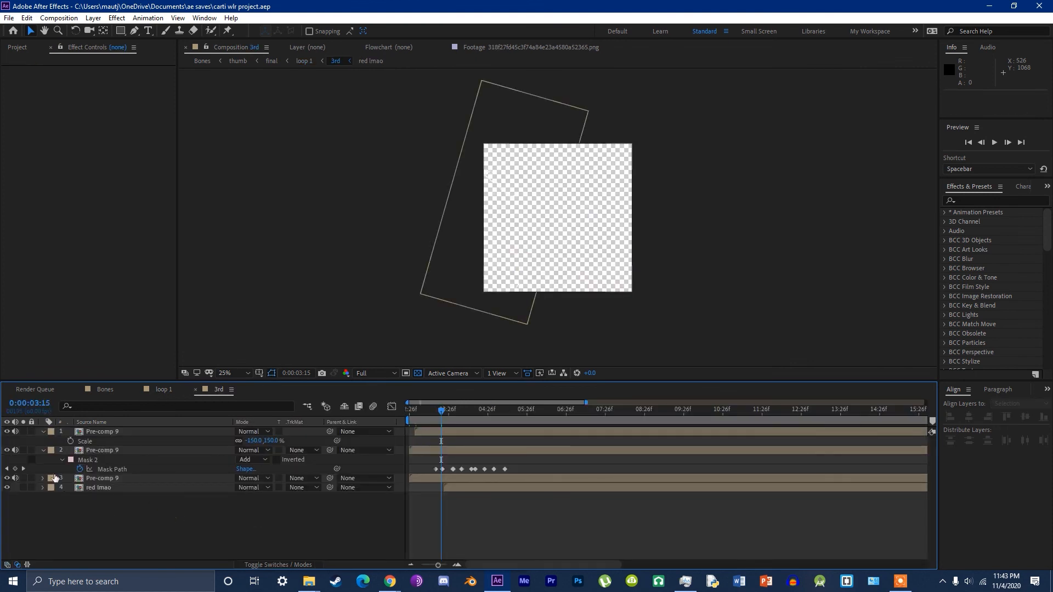
{"action": "left_click_drag", "start_coordinate": [429, 426], "coordinate": [465, 420]}
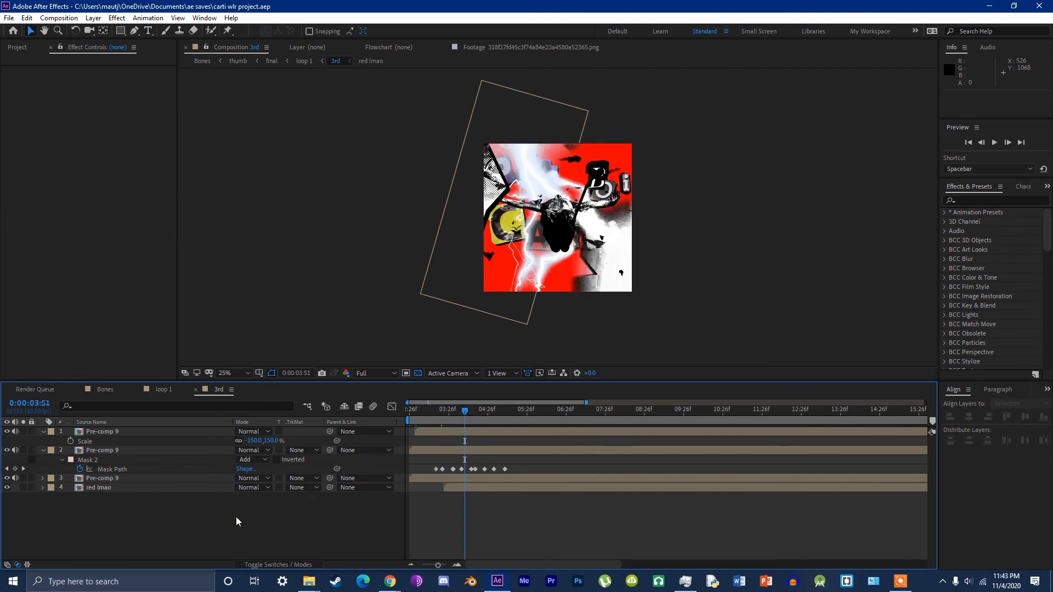
{"action": "left_click", "coordinate": [376, 373]}
{"action": "left_click", "coordinate": [370, 424]}
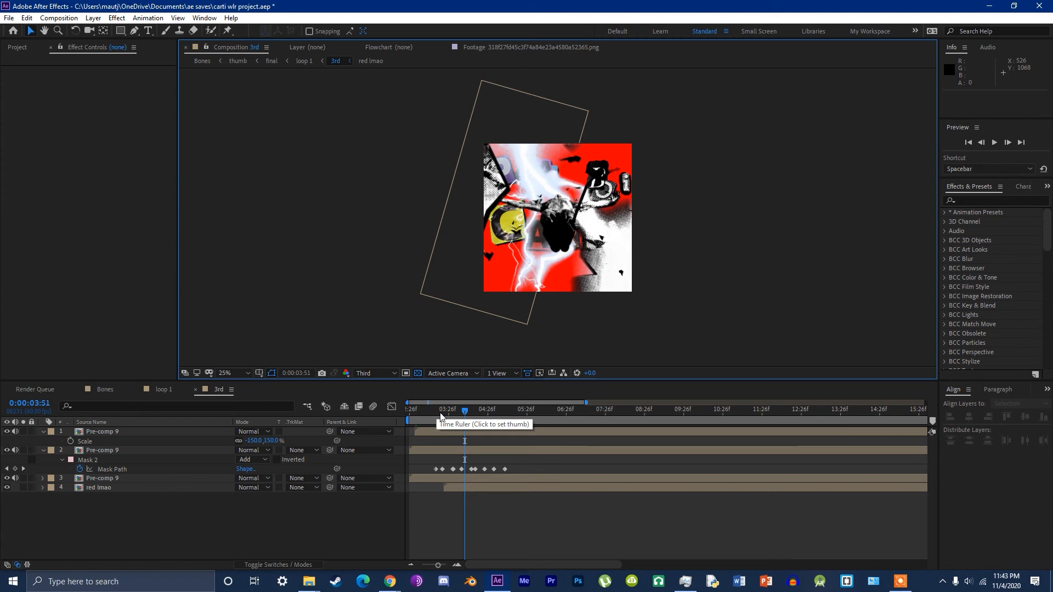
Step: Examine where the red lmao layer starts by stepping one frame back and forth at its in point, 0:00:03:19
{"action": "left_click_drag", "start_coordinate": [446, 410], "coordinate": [423, 411]}
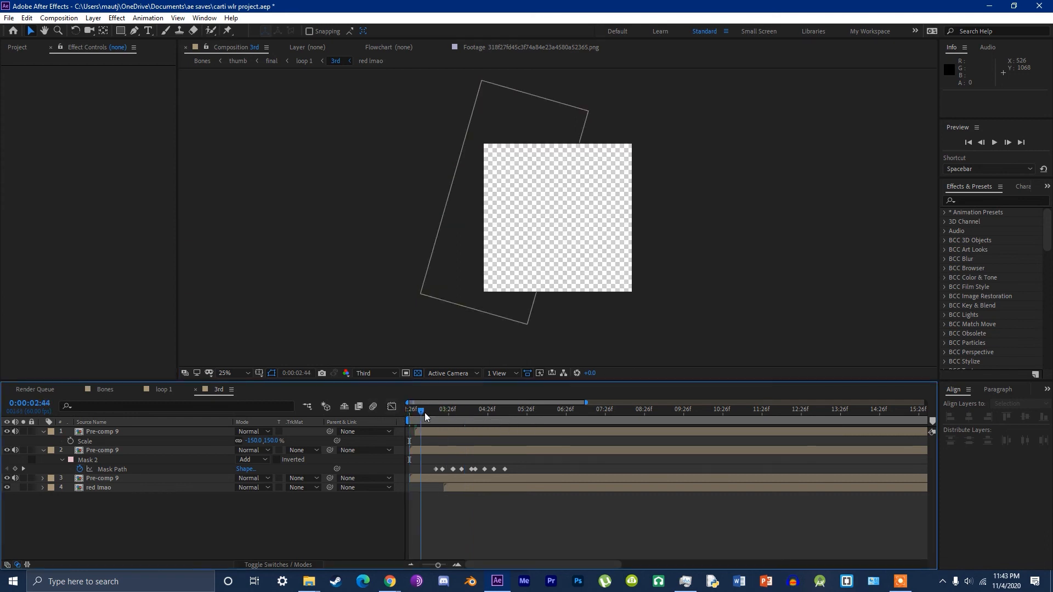
{"action": "left_click", "coordinate": [454, 485]}
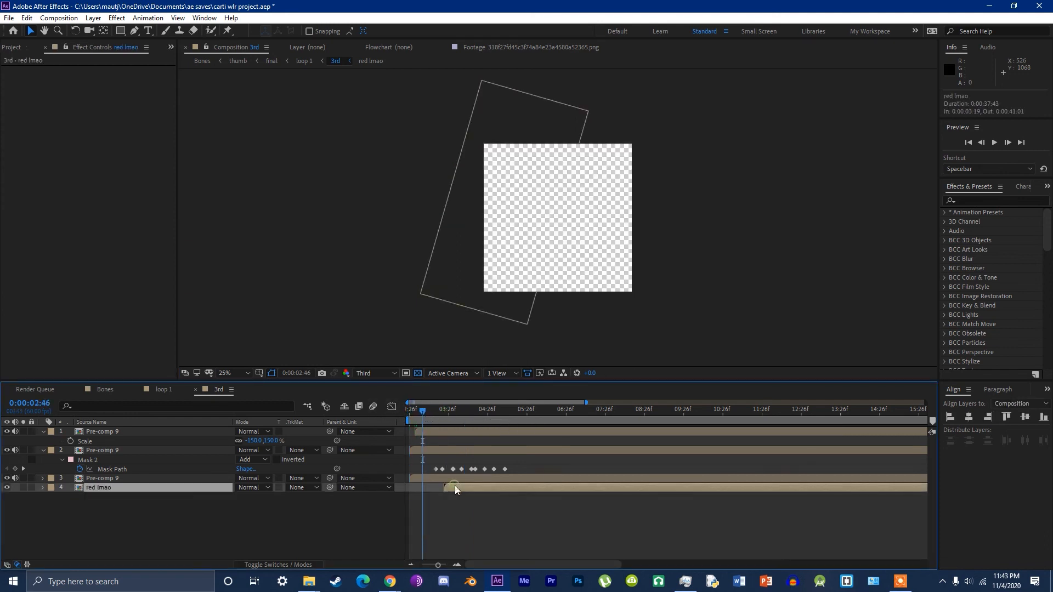
{"action": "key", "text": "i"}
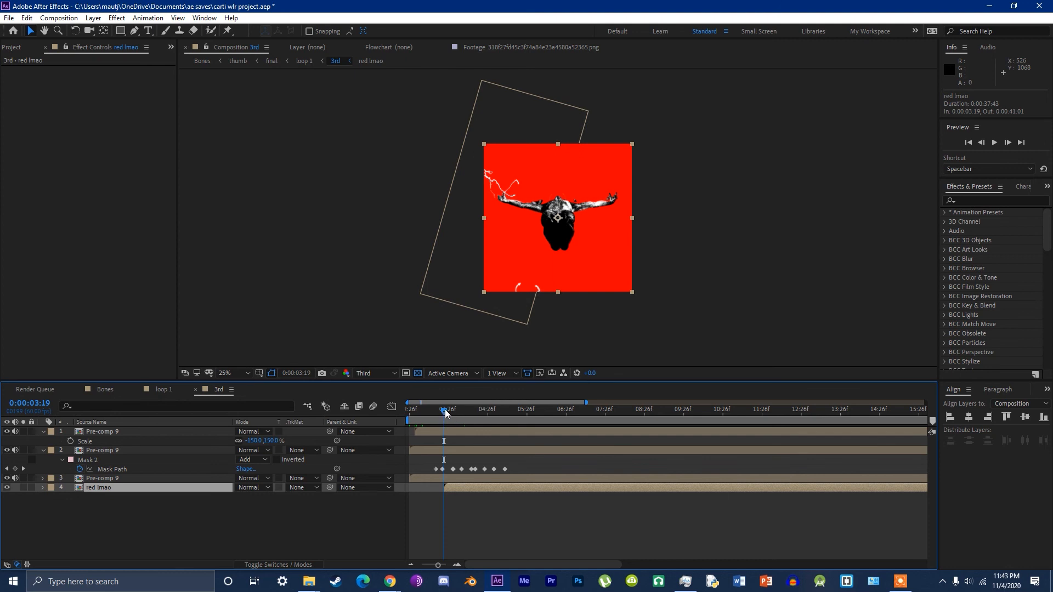
{"action": "key", "text": "Page_Up"}
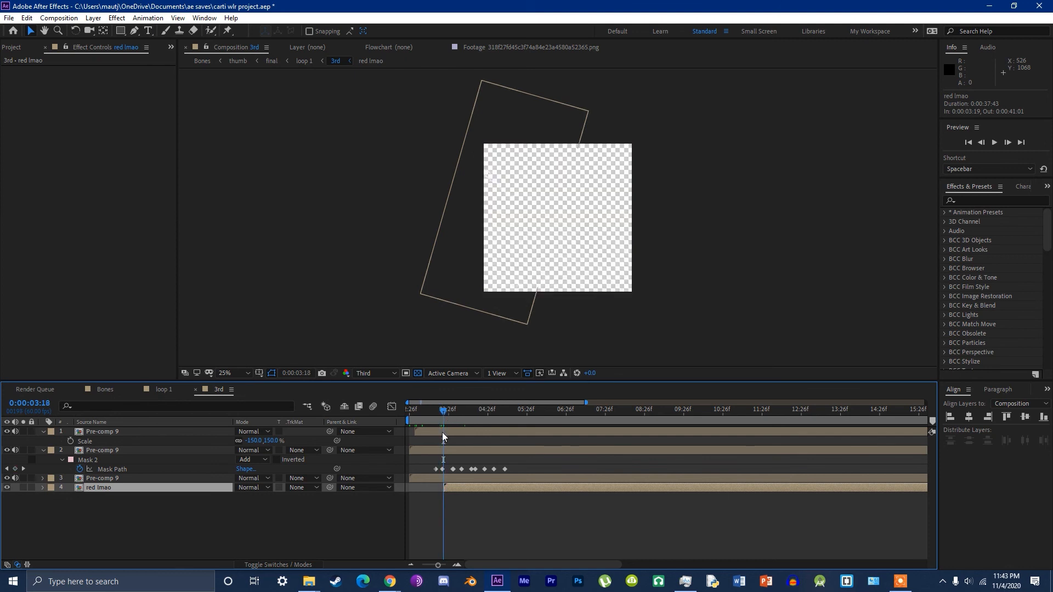
{"action": "key", "text": "Page_Down"}
Step: Review the masks and effects of the three Pre-comp 9 layers, toggling the lowest one's visibility off and on
{"action": "left_click", "coordinate": [108, 433]}
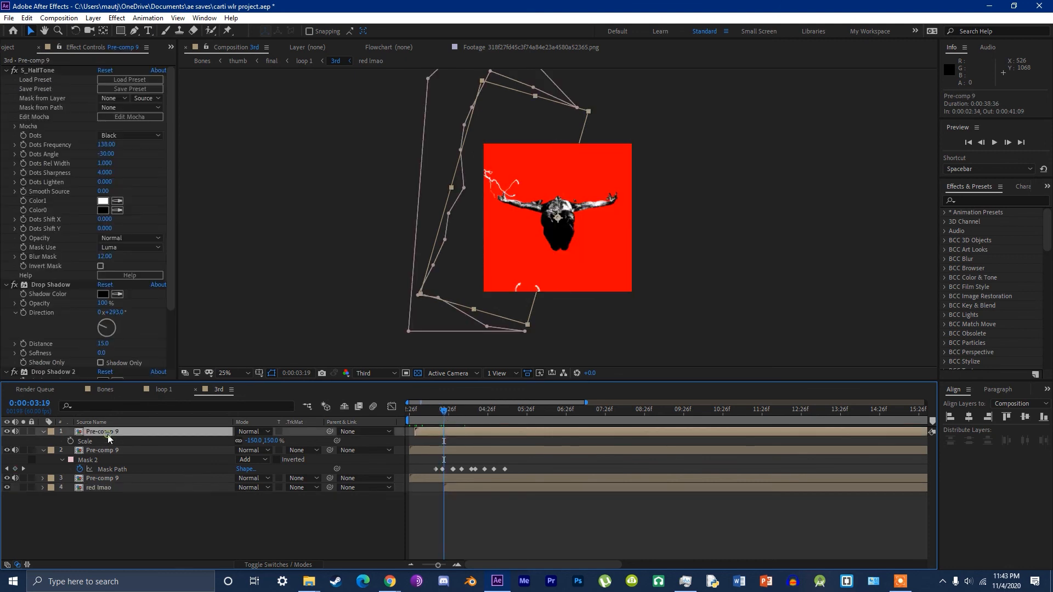
{"action": "left_click", "coordinate": [97, 453]}
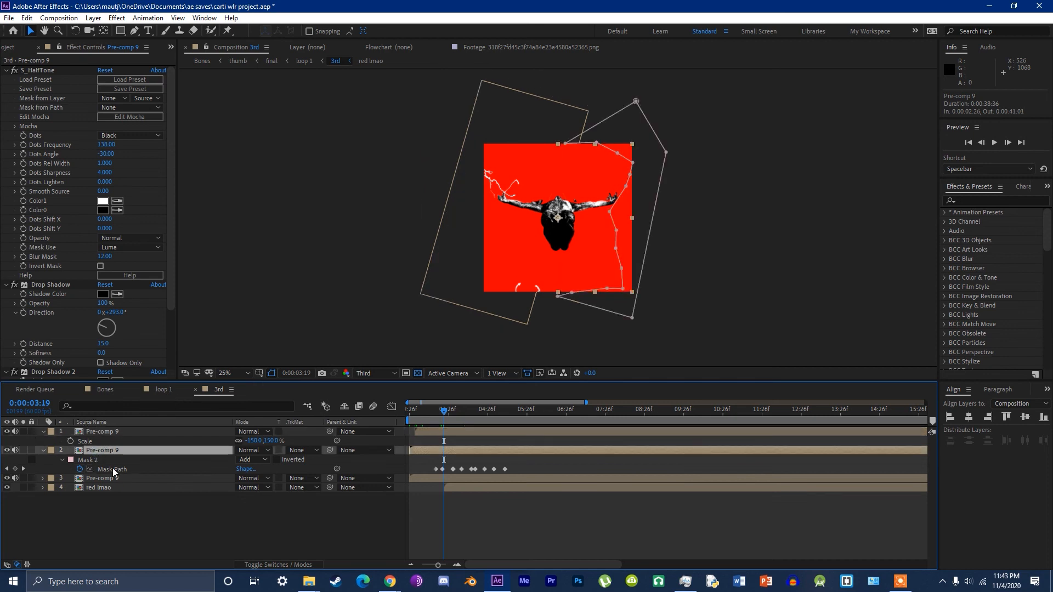
{"action": "left_click", "coordinate": [107, 478]}
{"action": "left_click", "coordinate": [7, 479]}
{"action": "left_click", "coordinate": [7, 478]}
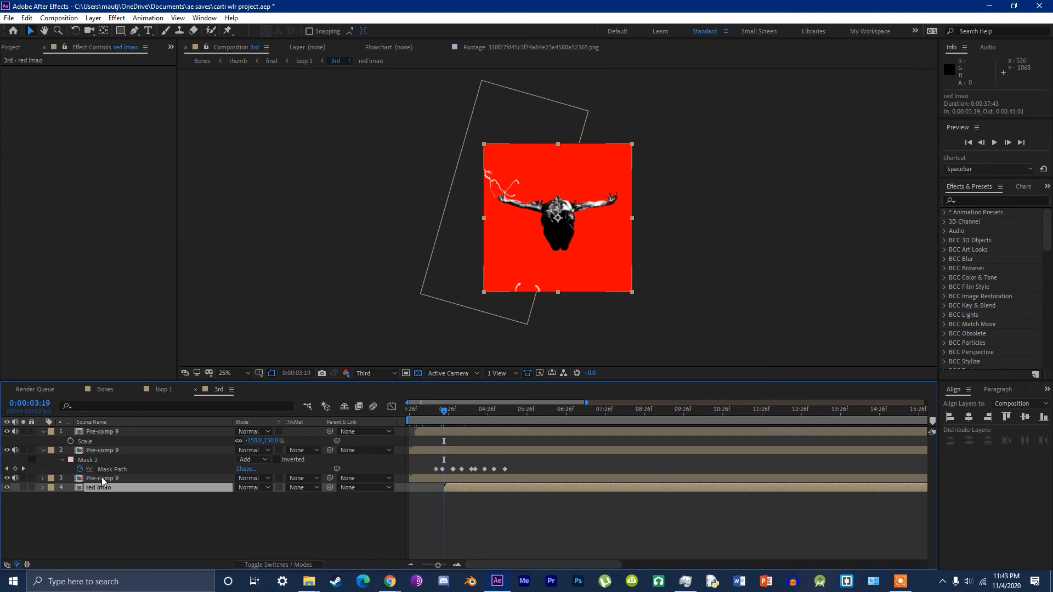
Step: Open Pre-comp 9, play it to 0:00:01:14 and toggle the 3 mask 1 layer's visibility off and on
{"action": "double_click", "coordinate": [108, 479]}
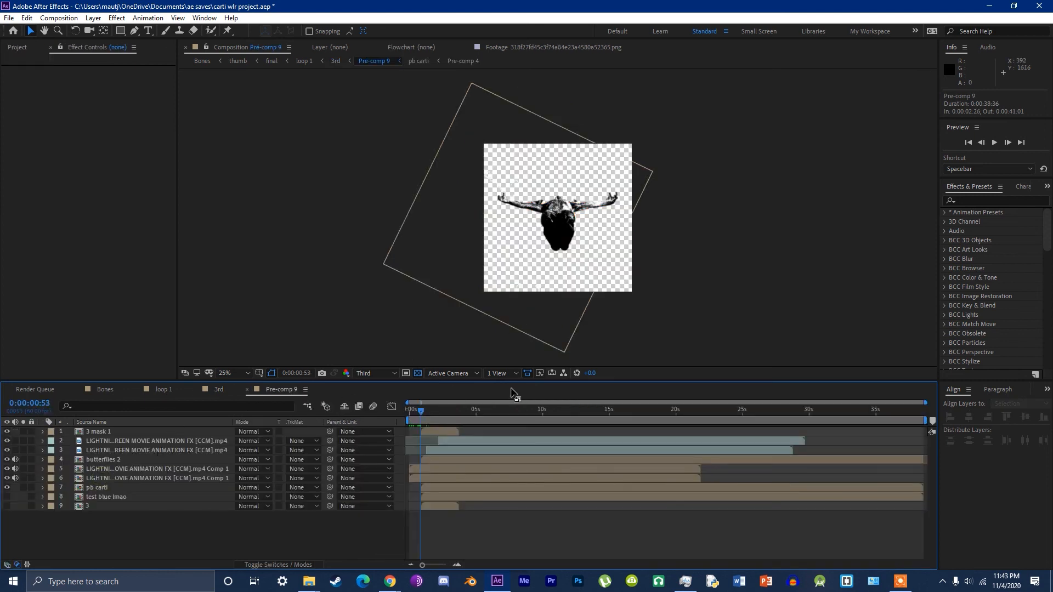
{"action": "key", "text": "space"}
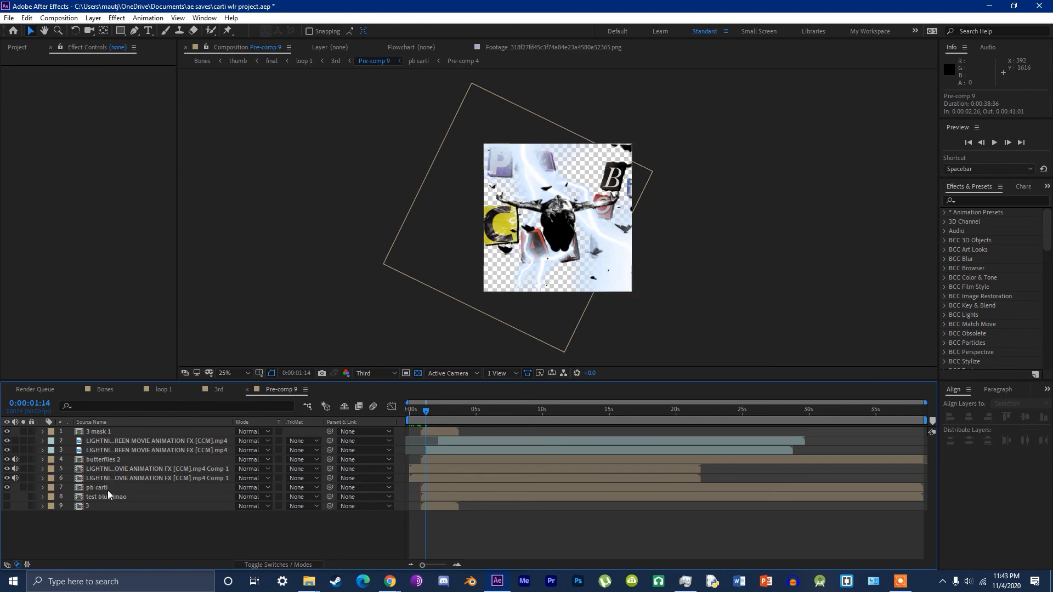
{"action": "left_click", "coordinate": [117, 432]}
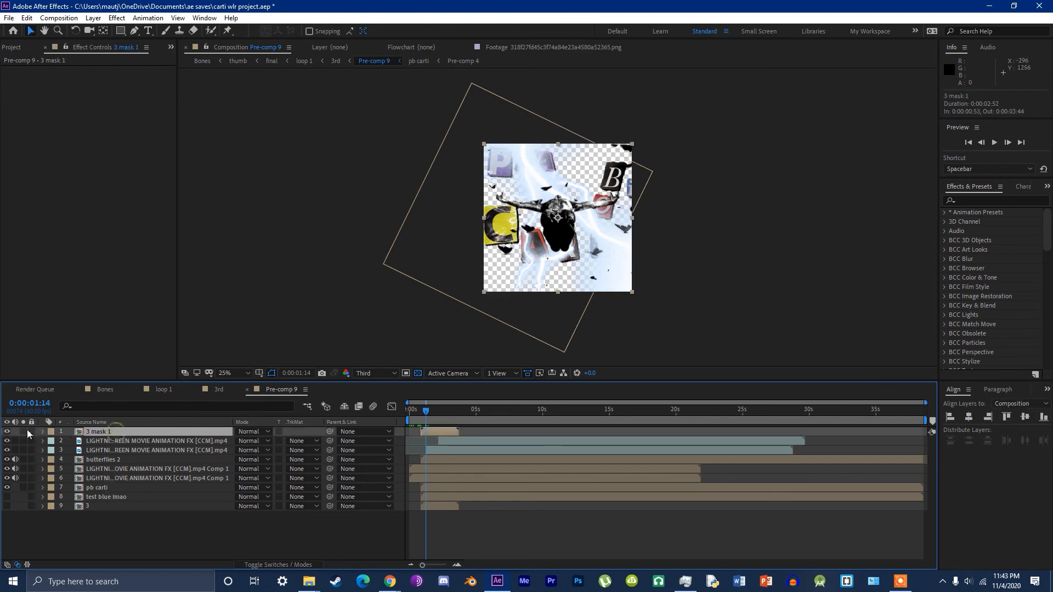
{"action": "left_click", "coordinate": [6, 432]}
{"action": "left_click", "coordinate": [7, 432]}
Step: Toggle the butterflies 2 layer's visibility repeatedly to see what it adds, leaving it visible
{"action": "left_click", "coordinate": [105, 460]}
{"action": "left_click", "coordinate": [6, 461]}
{"action": "left_click", "coordinate": [6, 461]}
{"action": "left_click", "coordinate": [7, 460]}
{"action": "left_click", "coordinate": [6, 461]}
{"action": "left_click", "coordinate": [7, 461]}
{"action": "left_click", "coordinate": [7, 460]}
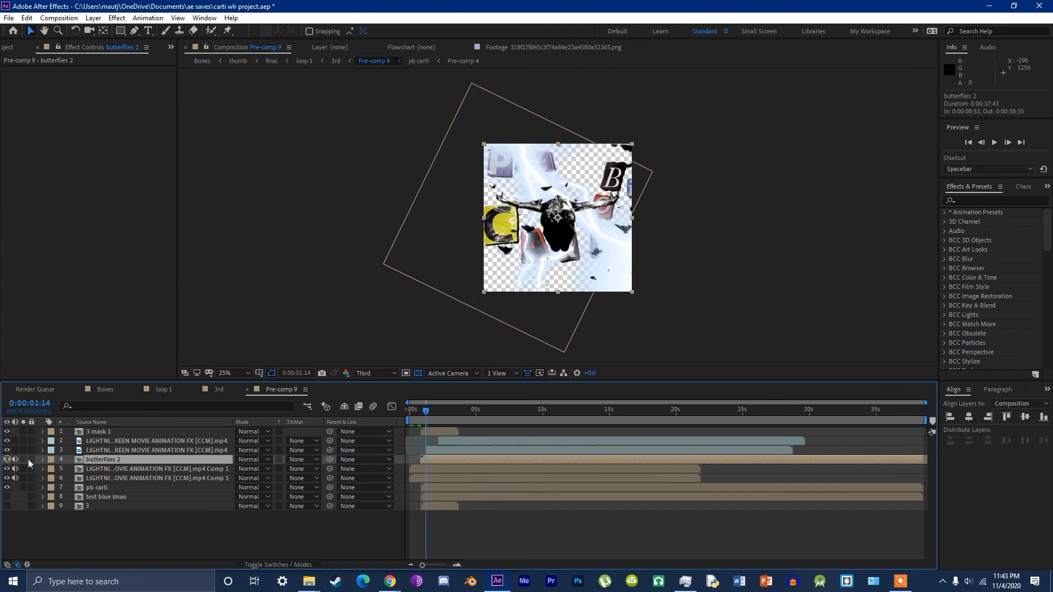
Step: Check the Keylight effect on the lightning overlay layers and open the pb carti composition
{"action": "left_click", "coordinate": [118, 448]}
{"action": "left_click", "coordinate": [114, 441]}
{"action": "left_click", "coordinate": [111, 452]}
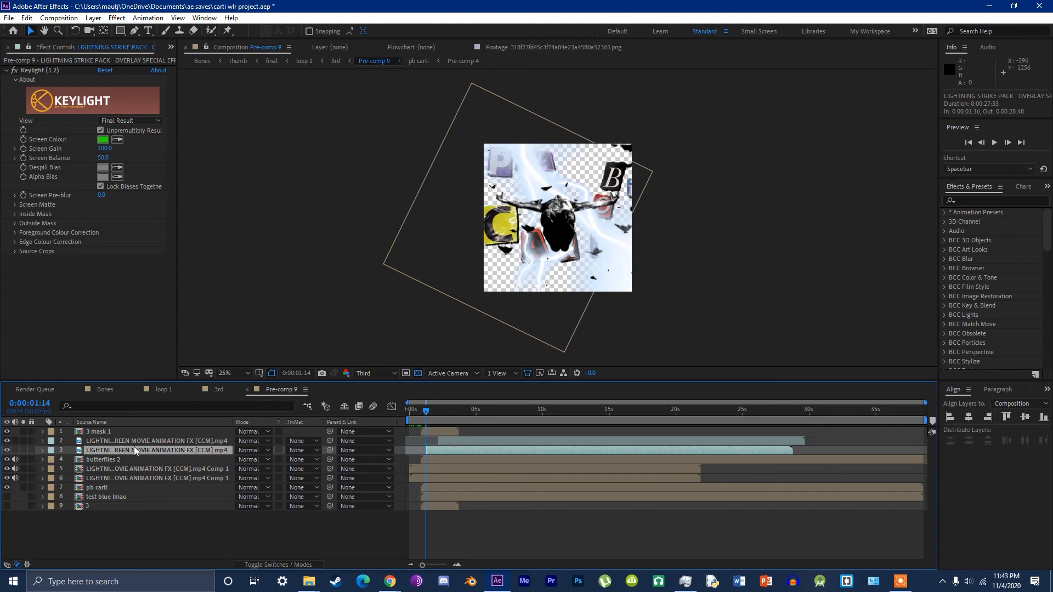
{"action": "double_click", "coordinate": [106, 486]}
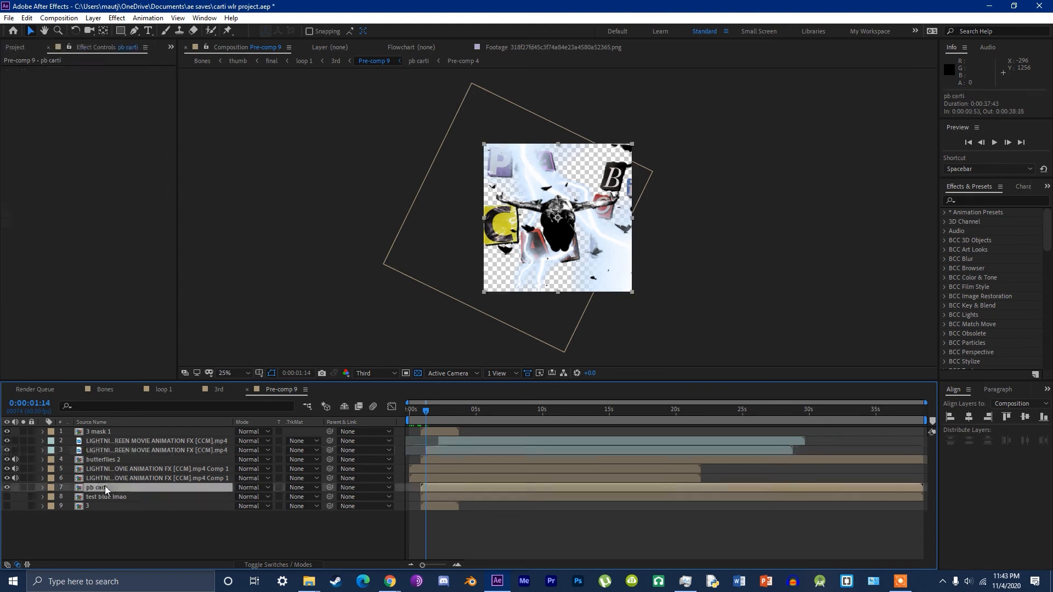
Step: Play the pb carti composition from its start to 0:00:00:59 and open the Pre-comp 4 layer
{"action": "left_click", "coordinate": [406, 418]}
{"action": "key", "text": "space"}
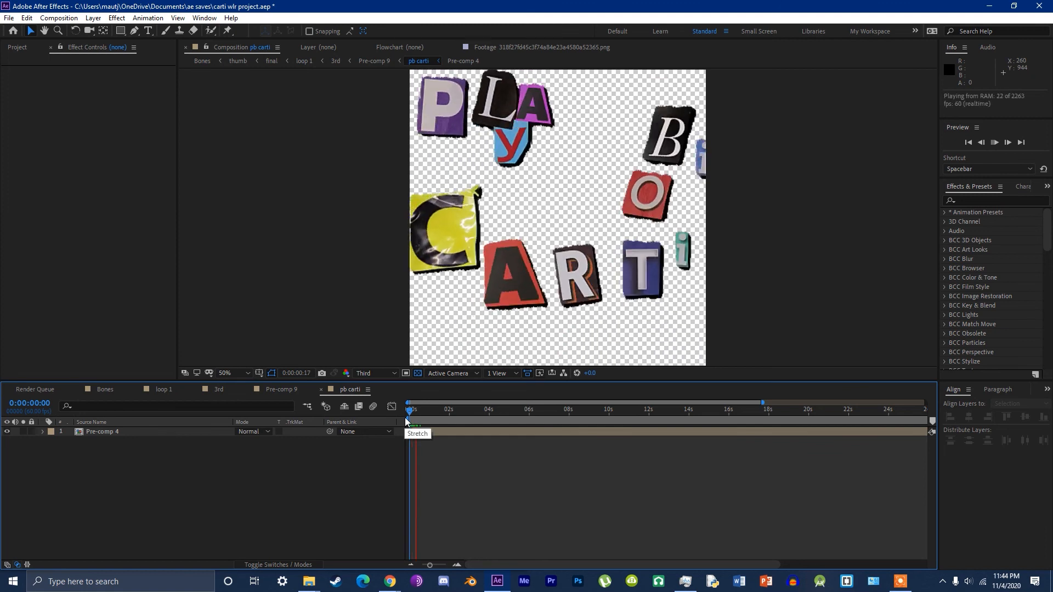
{"action": "key", "text": "space"}
{"action": "double_click", "coordinate": [433, 433]}
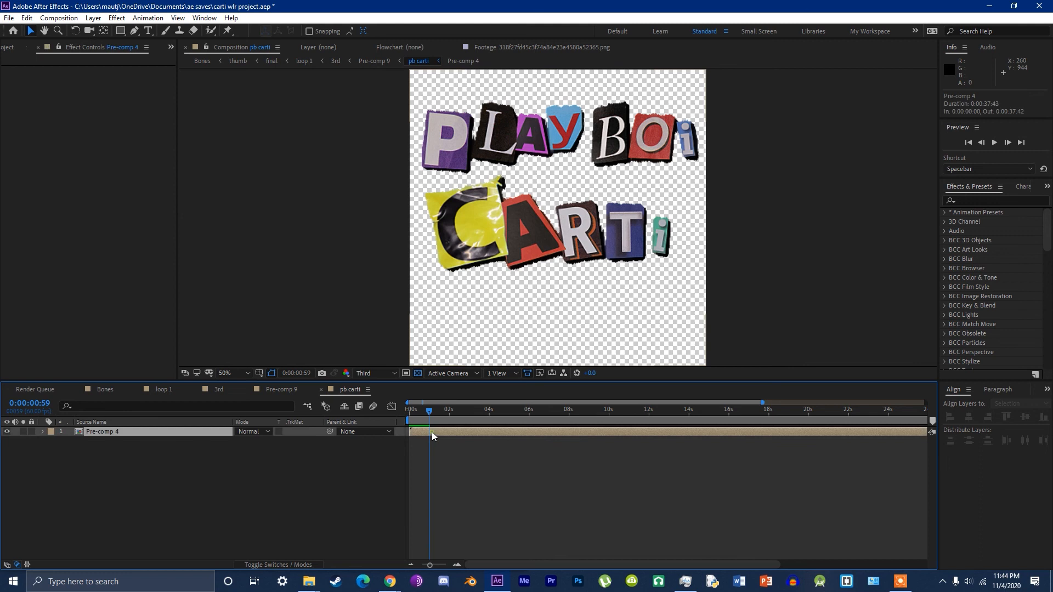
Step: Review the wiggle position and rotation effects on the L (8).png and O (9).png layers at 0:00:00:44
{"action": "left_click", "coordinate": [123, 451]}
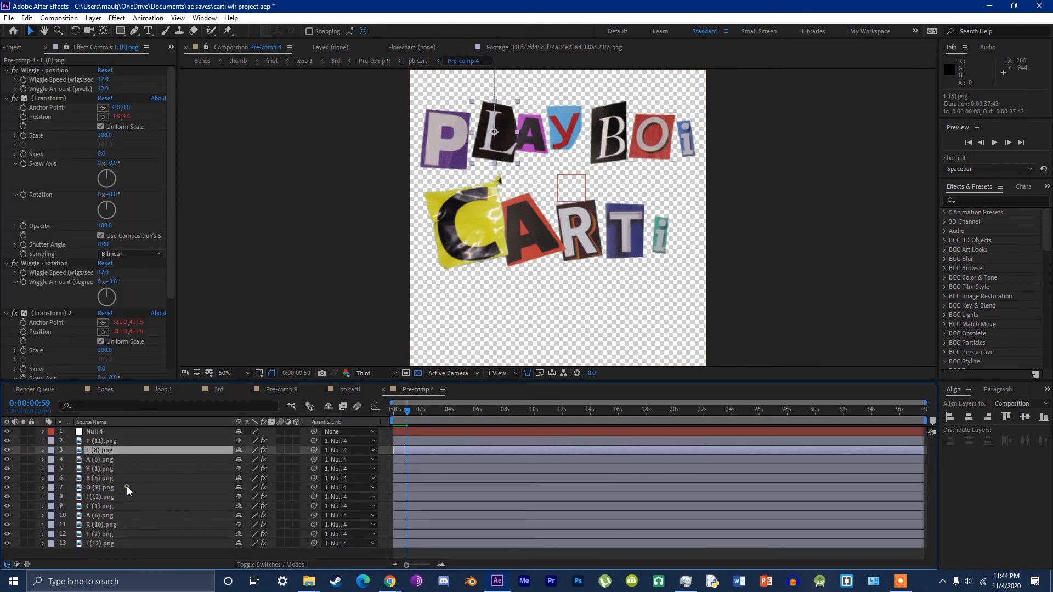
{"action": "left_click", "coordinate": [127, 486]}
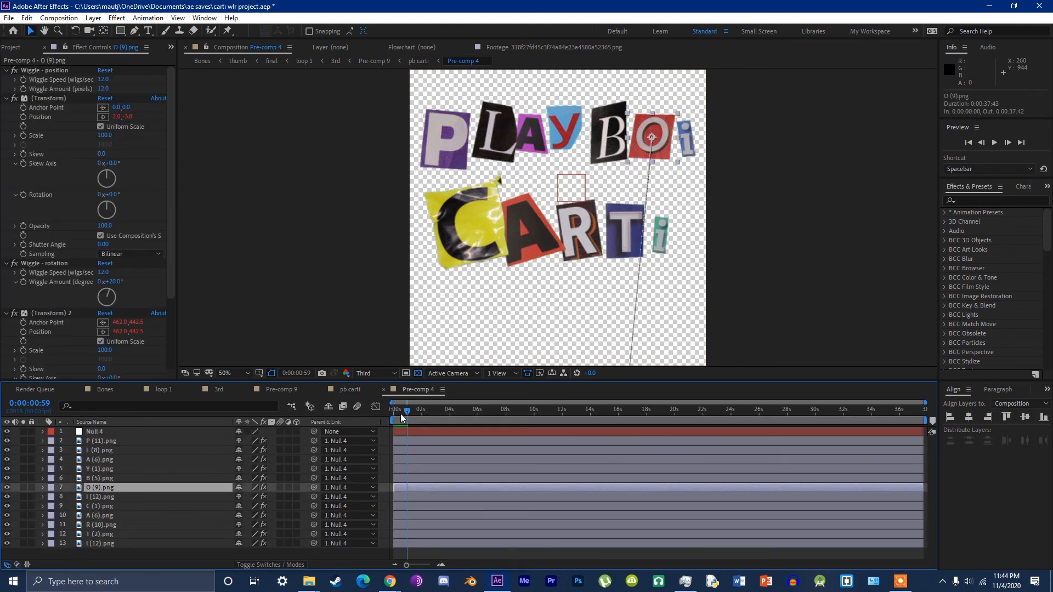
{"action": "left_click_drag", "start_coordinate": [403, 413], "coordinate": [404, 411]}
{"action": "scroll", "coordinate": [56, 198], "scroll_direction": "down", "scroll_amount": 4}
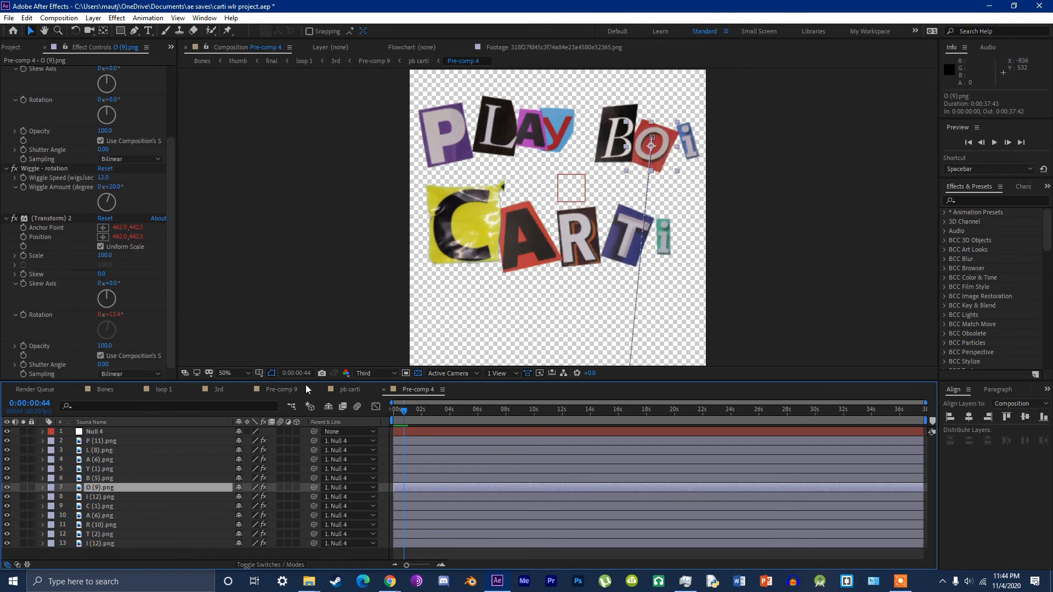
Step: Return to the pb carti composition, set the preview resolution to Full and inspect the letter edges at 400% magnification
{"action": "left_click", "coordinate": [383, 390]}
{"action": "scroll", "coordinate": [536, 261], "scroll_direction": "up", "scroll_amount": 1}
{"action": "left_click", "coordinate": [370, 373]}
{"action": "left_click", "coordinate": [369, 393]}
{"action": "scroll", "coordinate": [628, 215], "scroll_direction": "up", "scroll_amount": 4}
{"action": "key", "text": "v"}
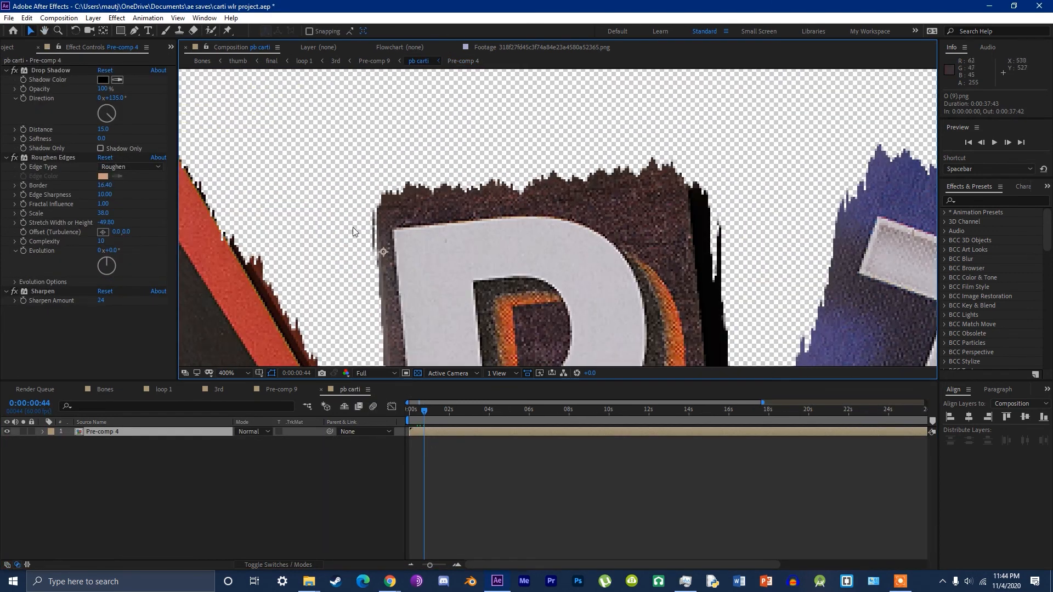
Step: Toggle the Roughen Edges and Sharpen effects on the Pre-comp 4 layer to compare how the cut-out letters look
{"action": "left_click", "coordinate": [14, 158]}
{"action": "scroll", "coordinate": [430, 188], "scroll_direction": "down", "scroll_amount": 2}
{"action": "left_click_drag", "start_coordinate": [430, 189], "coordinate": [465, 228]}
{"action": "key", "text": "v"}
{"action": "left_click", "coordinate": [14, 158]}
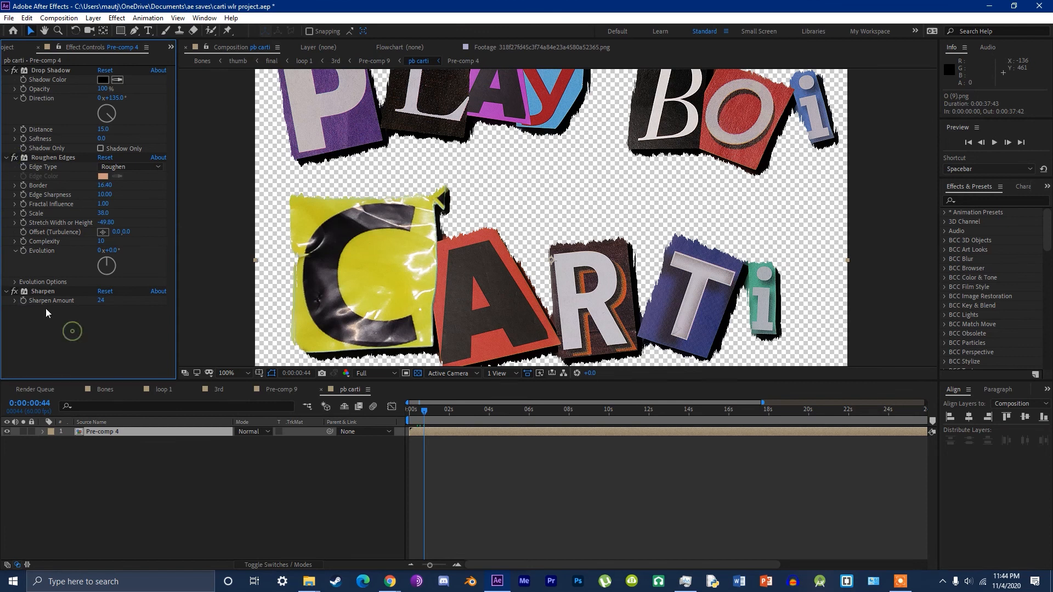
{"action": "left_click", "coordinate": [15, 292]}
{"action": "left_click", "coordinate": [190, 459]}
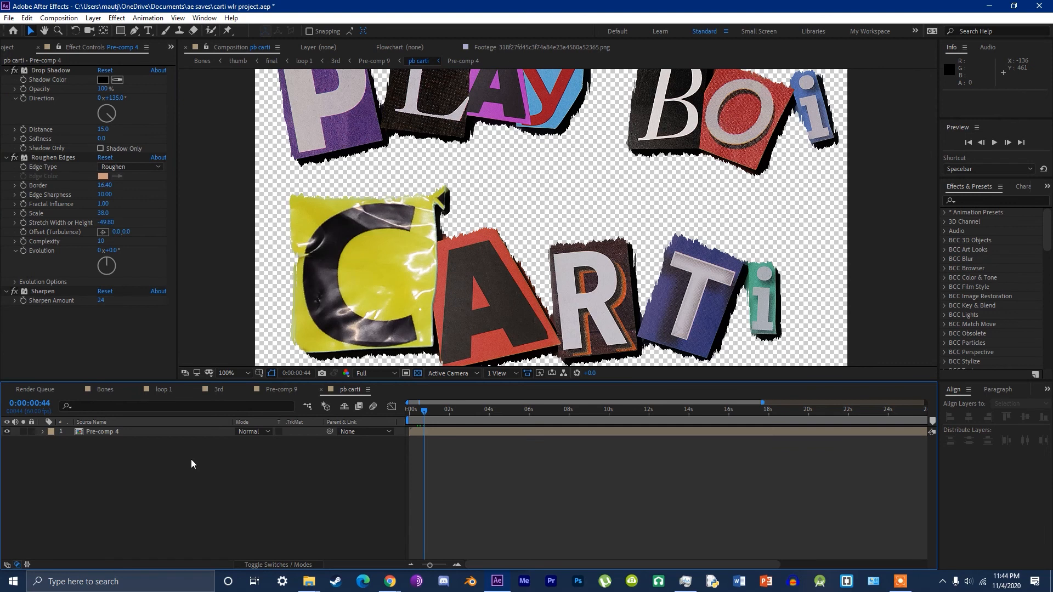
Step: Return to Pre-comp 9 and view it at 0:00:01:54, then go back to the 3rd composition at 0:00:03:46
{"action": "key", "text": "ctrl+w"}
{"action": "left_click_drag", "start_coordinate": [429, 414], "coordinate": [435, 414]}
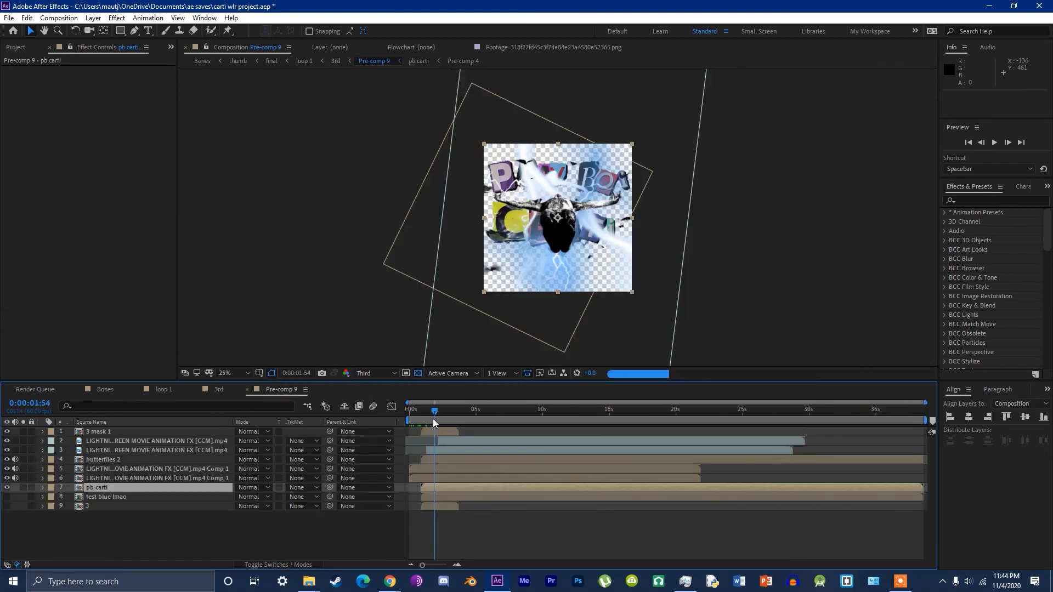
{"action": "left_click", "coordinate": [519, 504]}
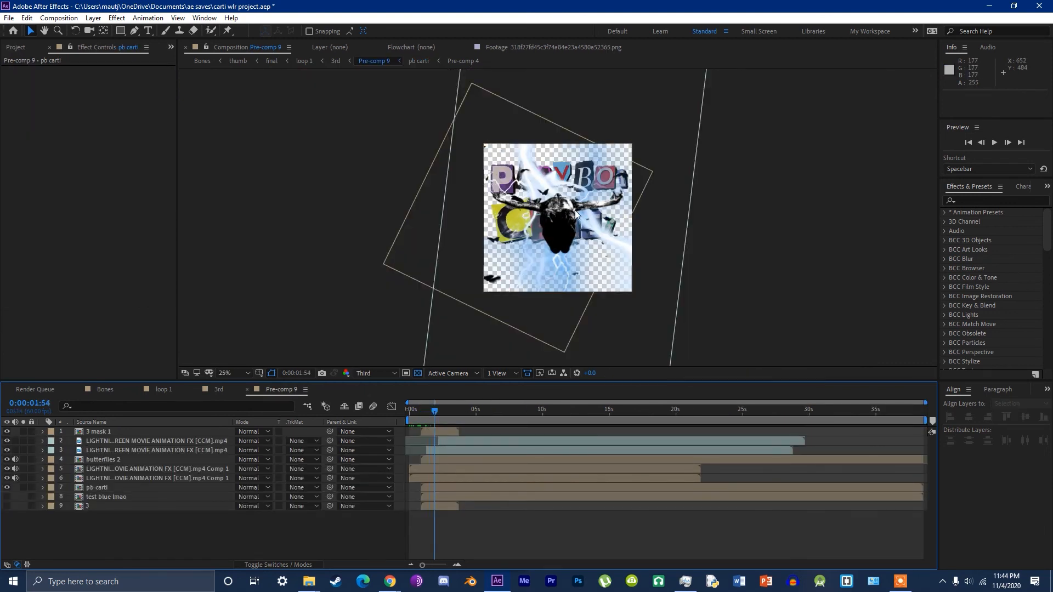
{"action": "key", "text": "ctrl+w"}
{"action": "left_click", "coordinate": [460, 409]}
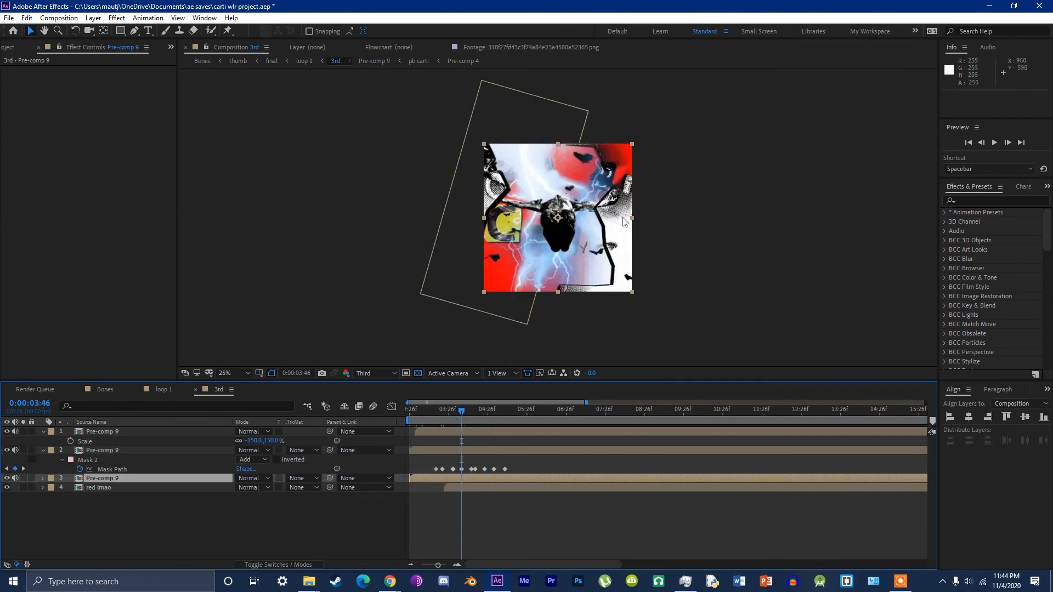
Step: Examine the masked, halftoned torn pieces of the top two Pre-comp 9 layers up close
{"action": "left_click", "coordinate": [449, 432]}
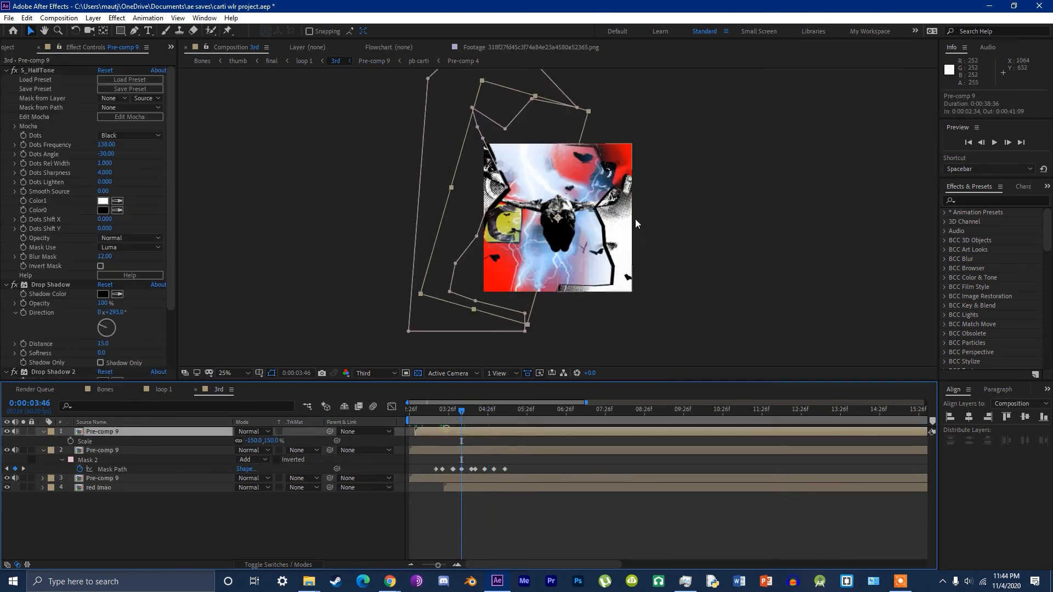
{"action": "key", "text": "period"}
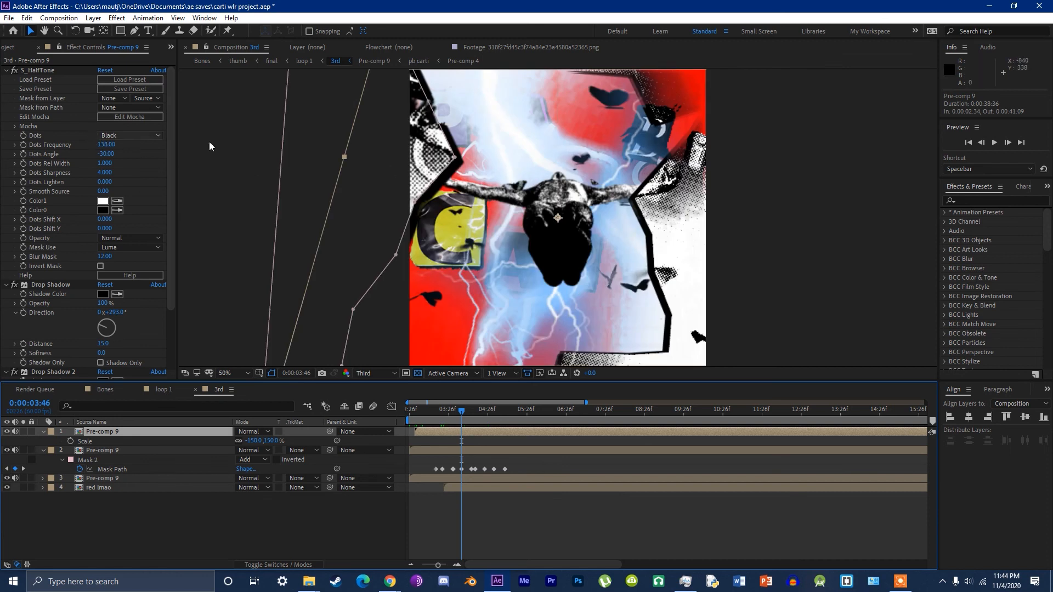
{"action": "left_click", "coordinate": [126, 450]}
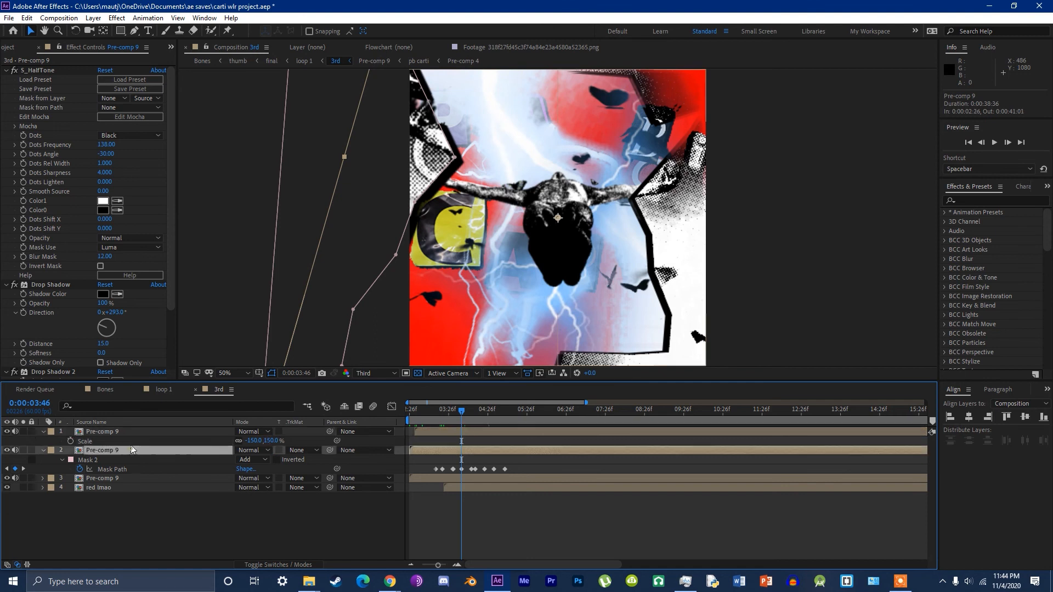
{"action": "left_click", "coordinate": [118, 433]}
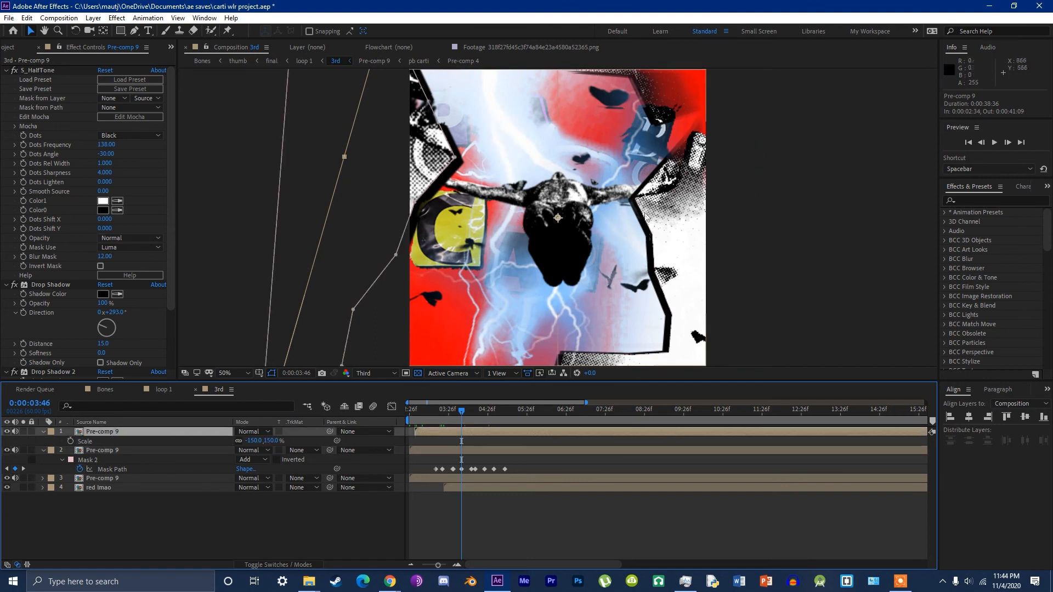
{"action": "key", "text": "comma"}
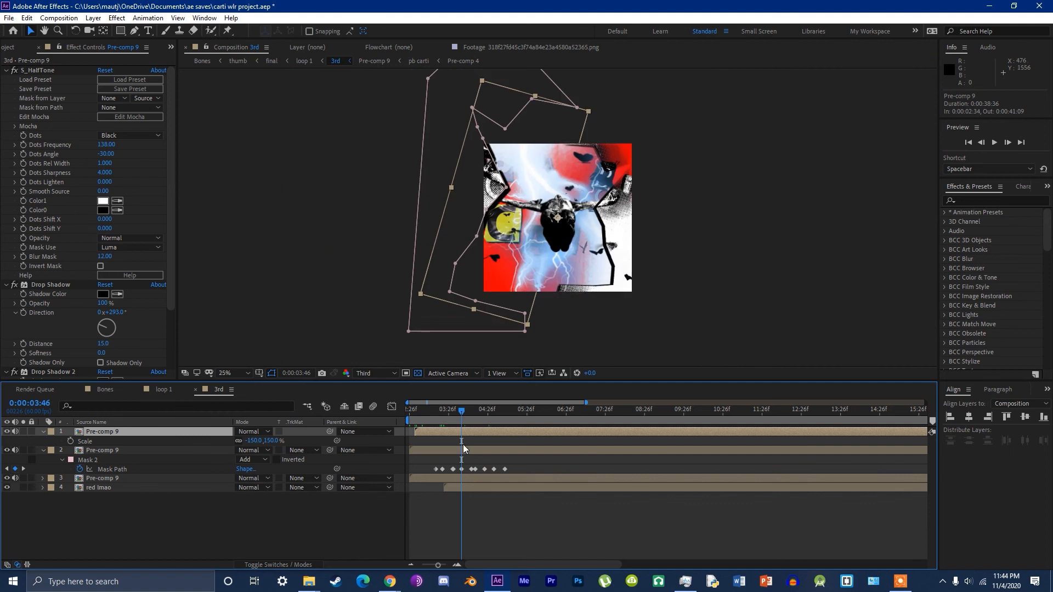
Step: Reveal the Mask 2 path keyframes on the top Pre-comp 9 layer and play the tear animation from 0:00:03:07
{"action": "key", "text": "ctrl+v"}
{"action": "left_click", "coordinate": [436, 409]}
{"action": "key", "text": "space"}
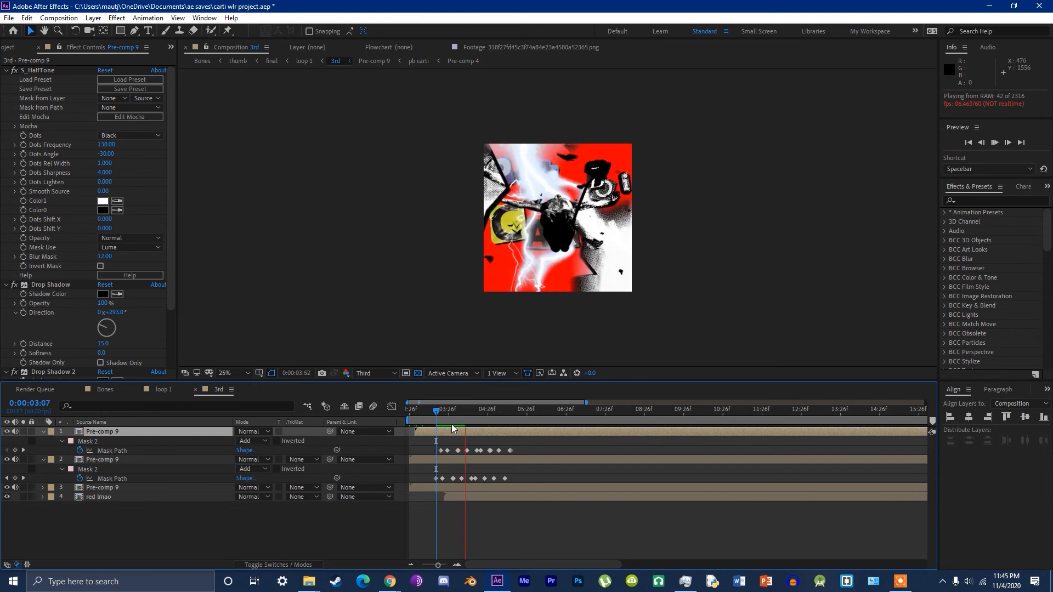
{"action": "key", "text": "space"}
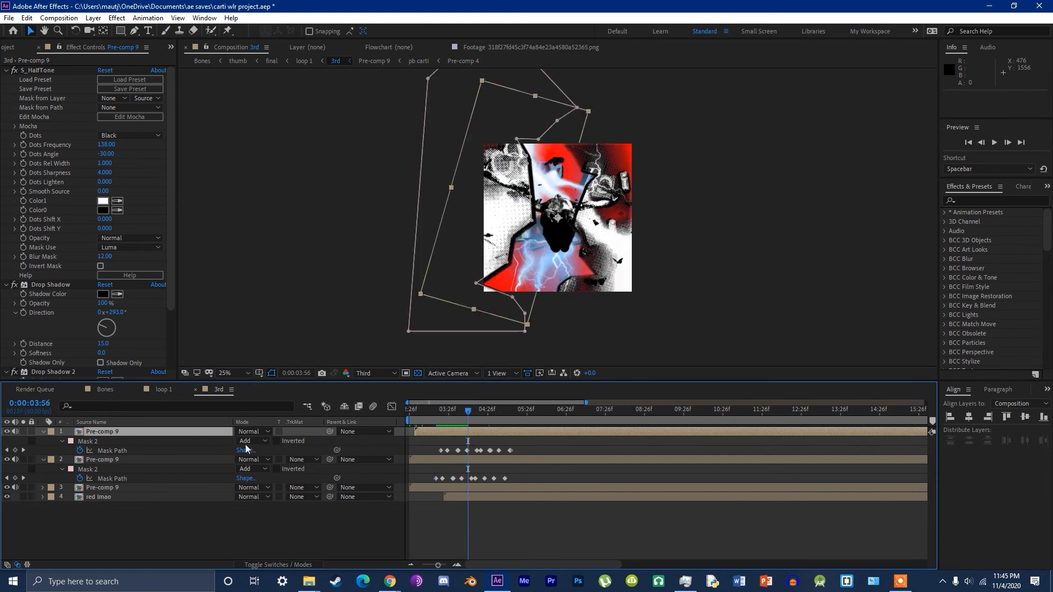
Step: Go through the top layer's Mask Path keyframes one by one from 0:00:03:16 to 0:00:04:09
{"action": "left_click", "coordinate": [441, 412]}
{"action": "scroll", "coordinate": [444, 447], "scroll_direction": "up", "scroll_amount": 1}
{"action": "scroll", "coordinate": [463, 451], "scroll_direction": "up", "scroll_amount": 1}
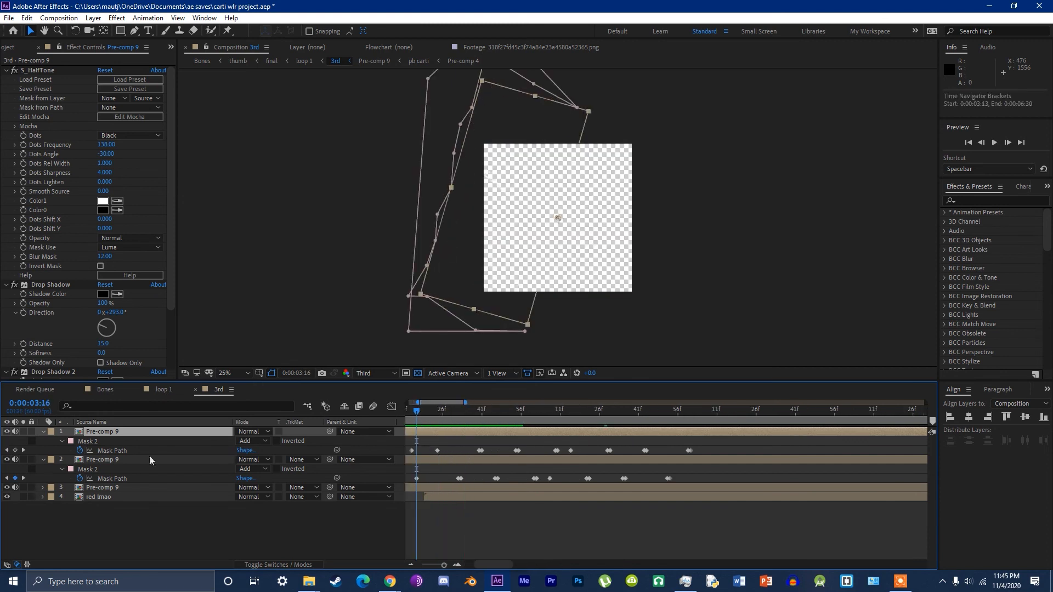
{"action": "left_click", "coordinate": [23, 450]}
{"action": "left_click", "coordinate": [22, 450]}
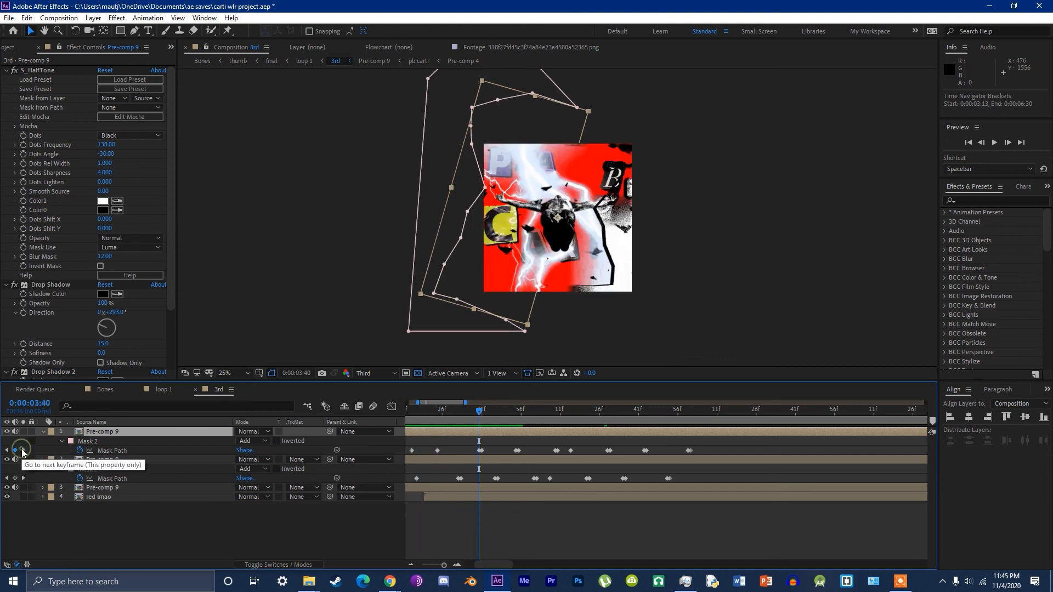
{"action": "key", "text": "Page_Down"}
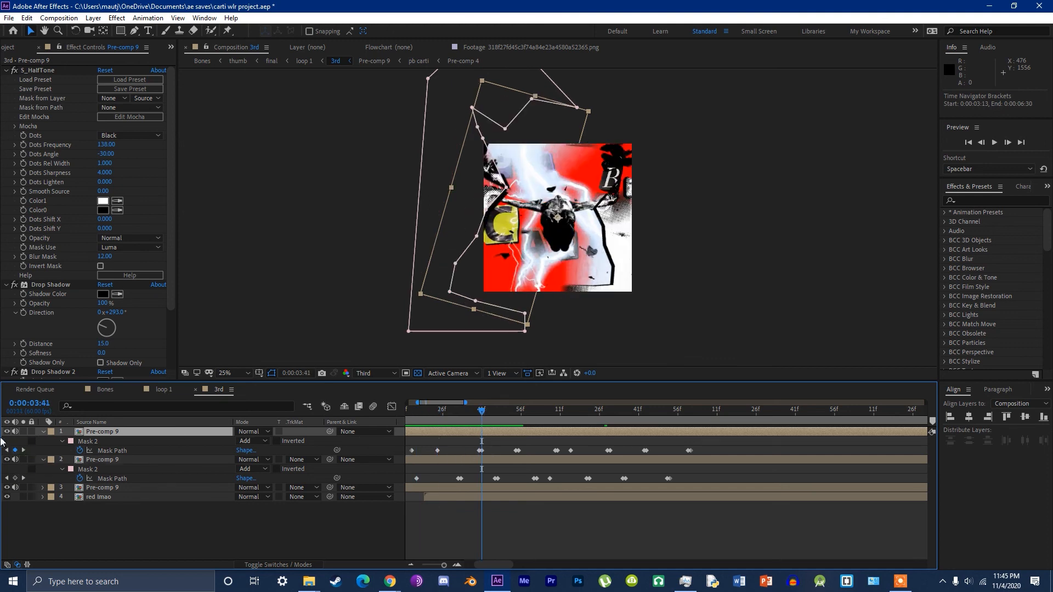
{"action": "left_click", "coordinate": [23, 451]}
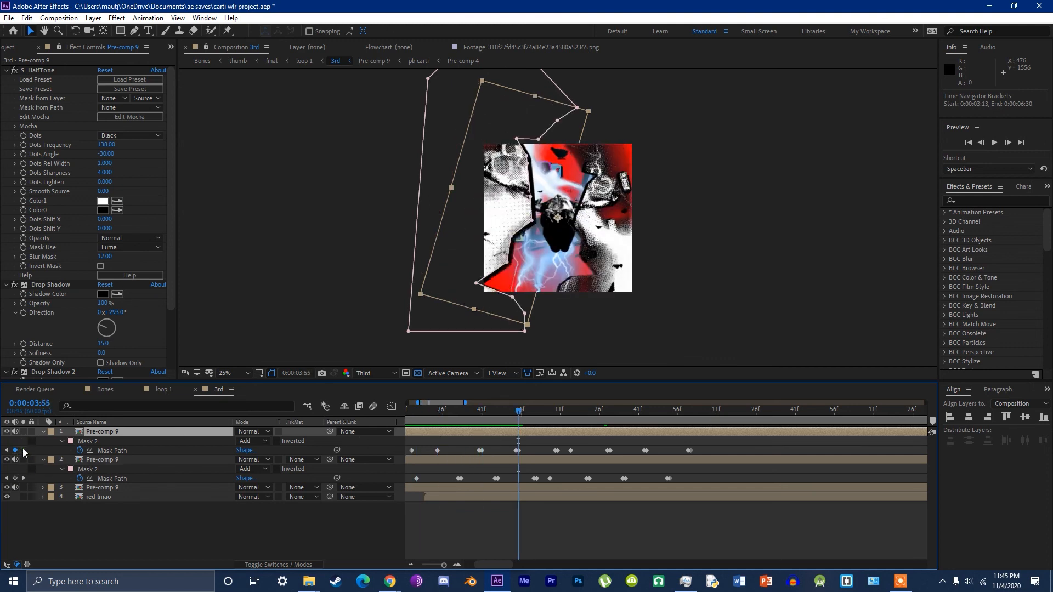
{"action": "left_click", "coordinate": [23, 450]}
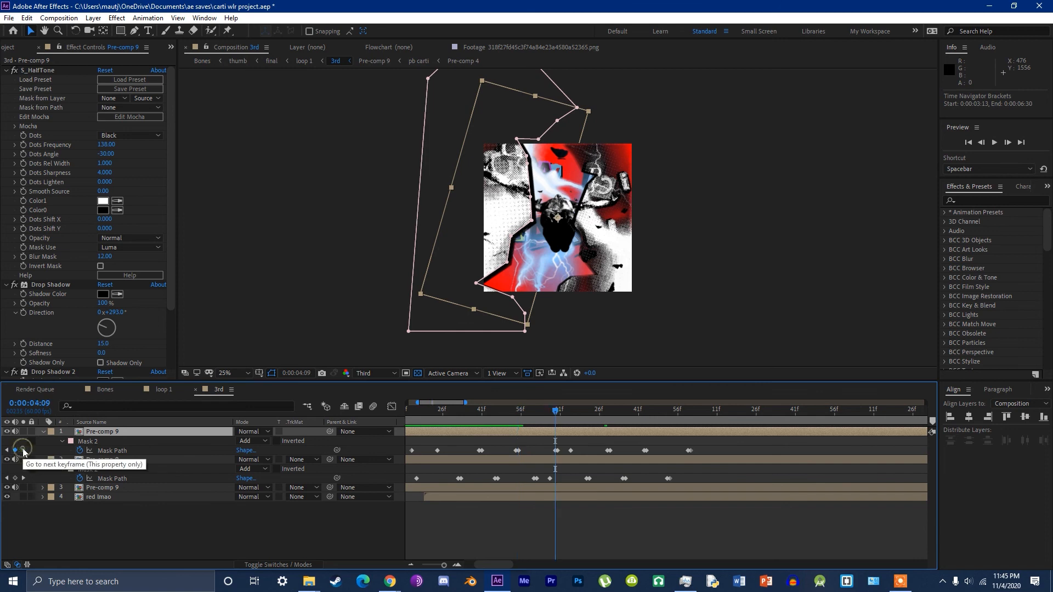
Step: Play the mask animation again from 0:00:03:15 and scrub to 0:00:04:08
{"action": "left_click", "coordinate": [413, 413]}
{"action": "key", "text": "space"}
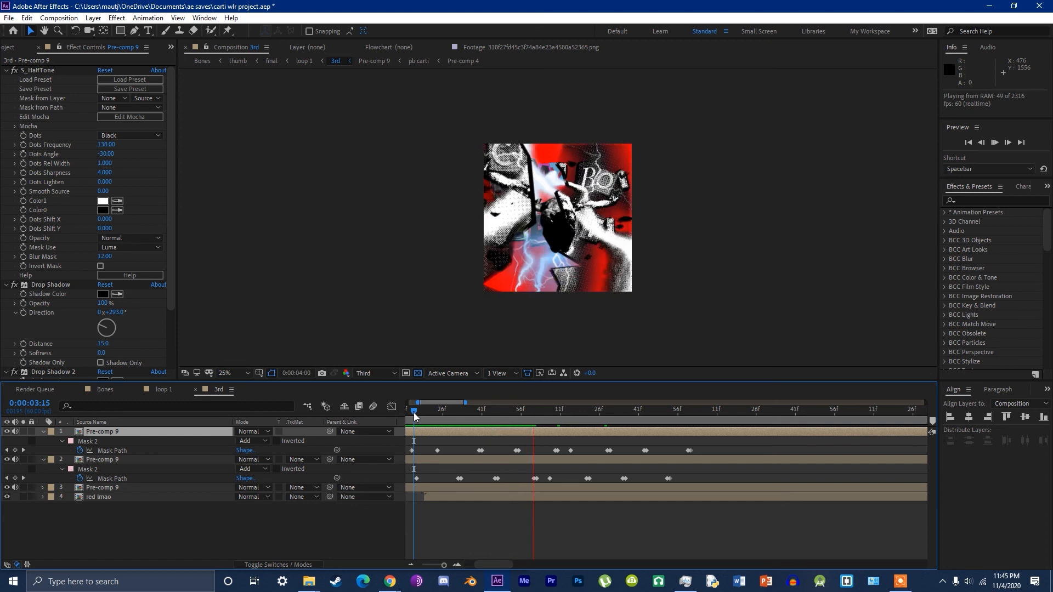
{"action": "left_click_drag", "start_coordinate": [474, 417], "coordinate": [553, 416]}
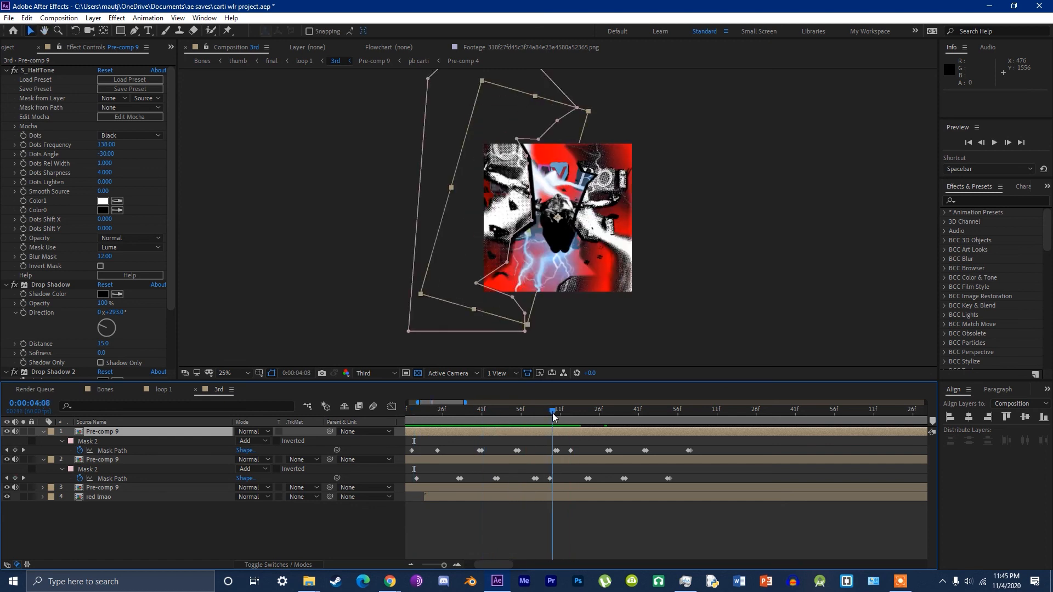
Step: Collapse all effects on the top Pre-comp 9 layer and toggle S_HalfTone off and back on
{"action": "left_click", "coordinate": [41, 285]}
{"action": "key", "text": "ctrl+a"}
{"action": "left_click", "coordinate": [6, 285]}
{"action": "left_click", "coordinate": [17, 294]}
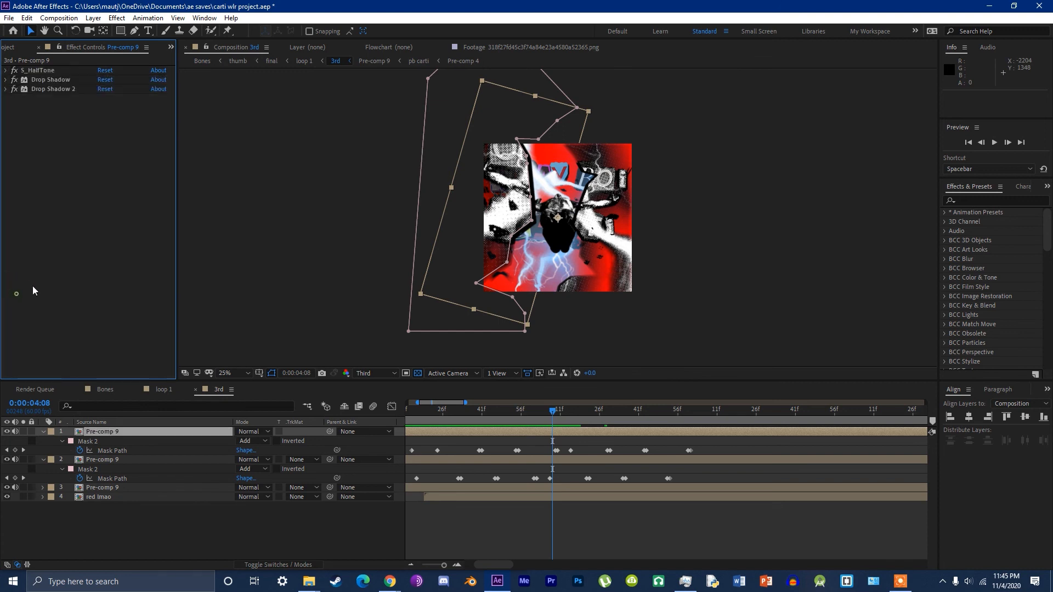
{"action": "left_click", "coordinate": [39, 69]}
{"action": "left_click", "coordinate": [14, 70]}
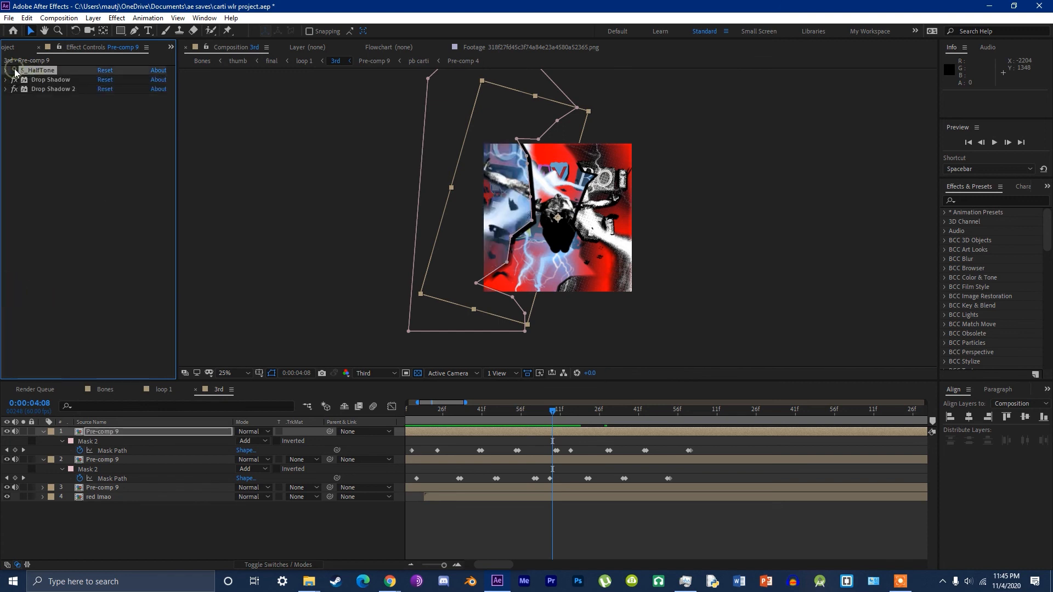
{"action": "left_click", "coordinate": [14, 70]}
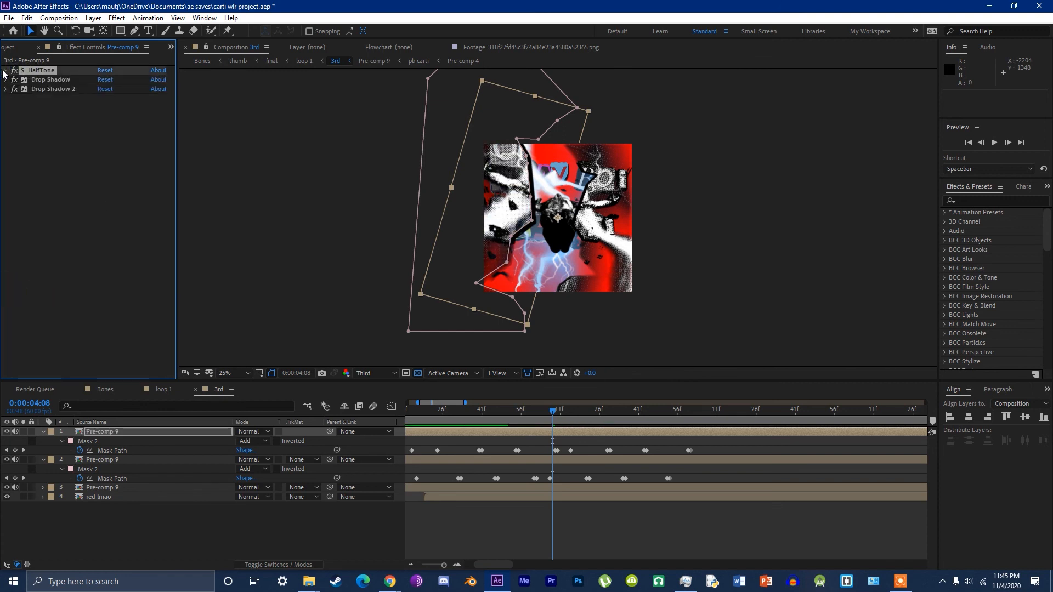
Step: Expand the S_HalfTone settings for review and point out the Drop Shadow effects beneath them
{"action": "left_click", "coordinate": [6, 70]}
{"action": "left_click", "coordinate": [134, 149]}
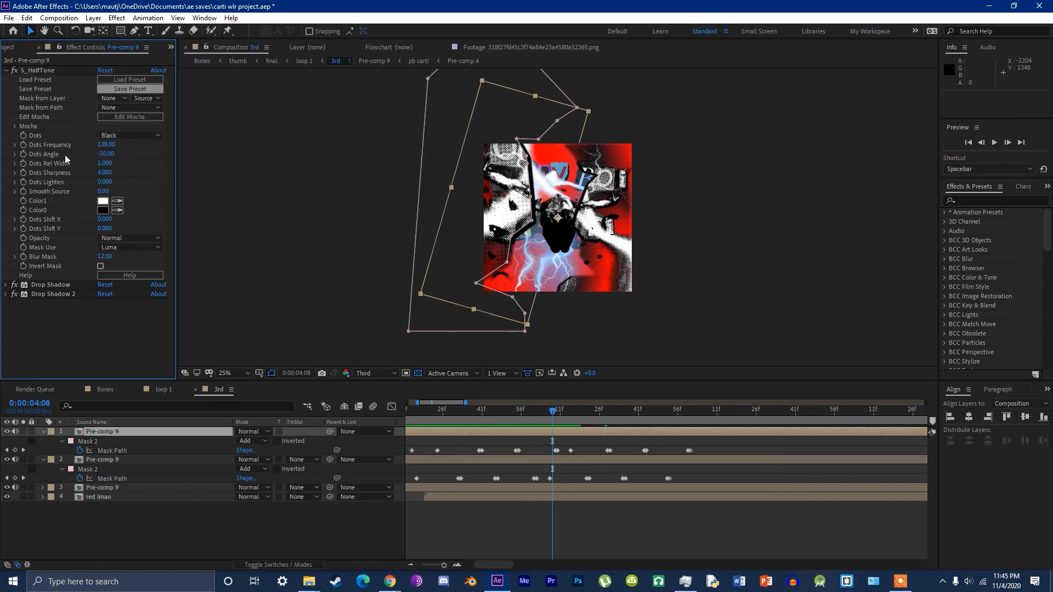
{"action": "left_click", "coordinate": [38, 286]}
{"action": "left_click", "coordinate": [64, 320]}
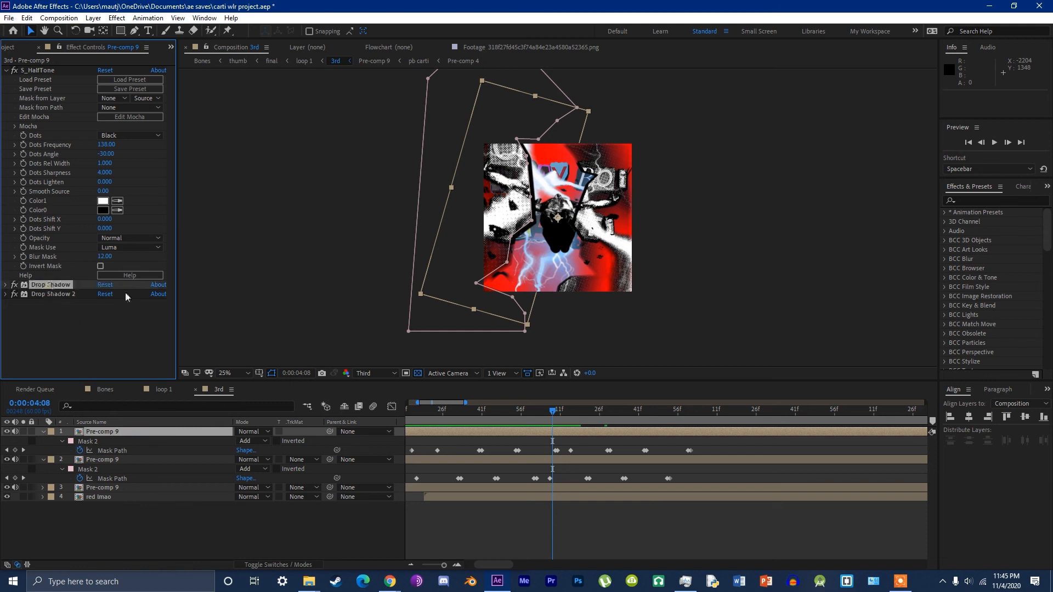
Step: Return to the loop 1 composition, move to 0:00:06:25 and open the 4th composition
{"action": "left_click", "coordinate": [334, 504]}
{"action": "key", "text": "ctrl+w"}
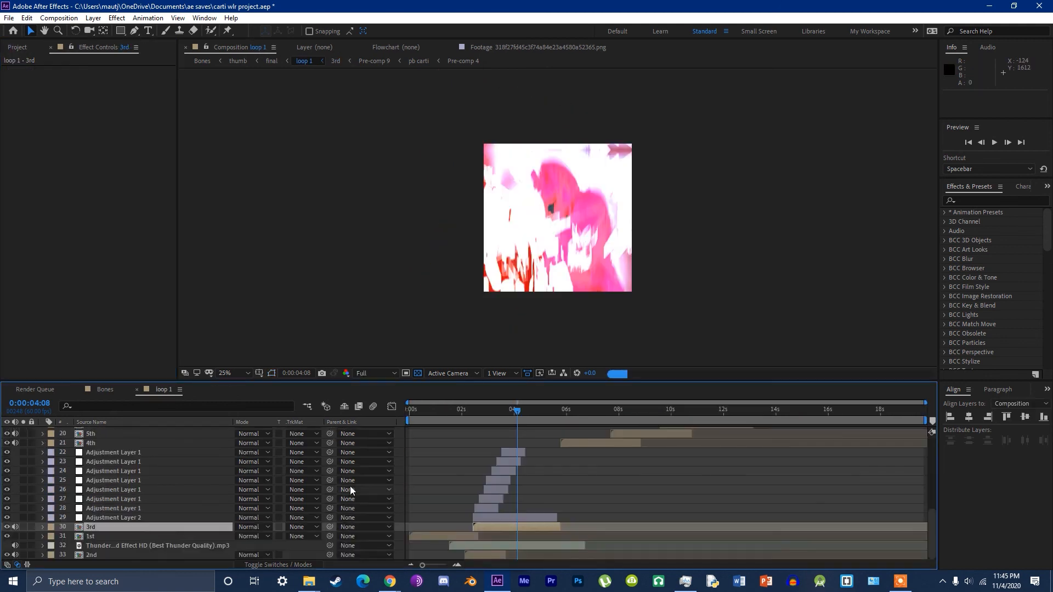
{"action": "left_click", "coordinate": [577, 410]}
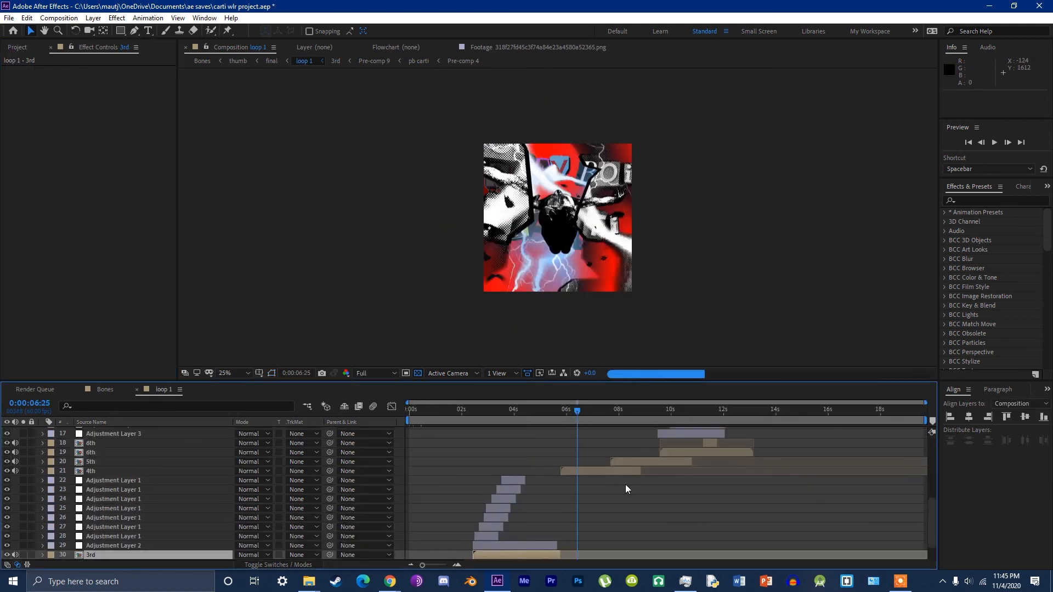
{"action": "left_click", "coordinate": [903, 581]}
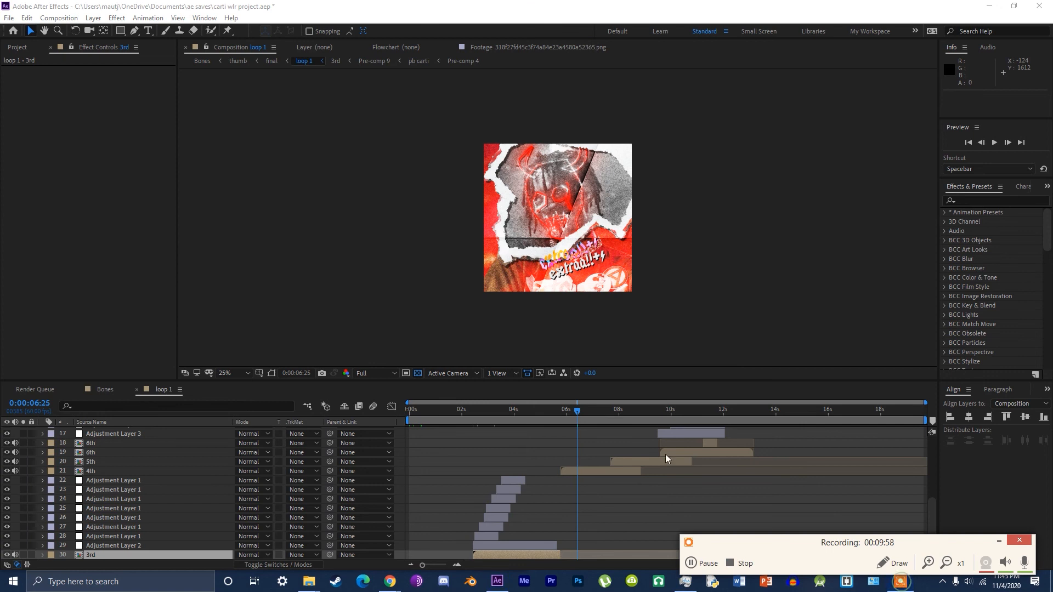
{"action": "left_click", "coordinate": [997, 543]}
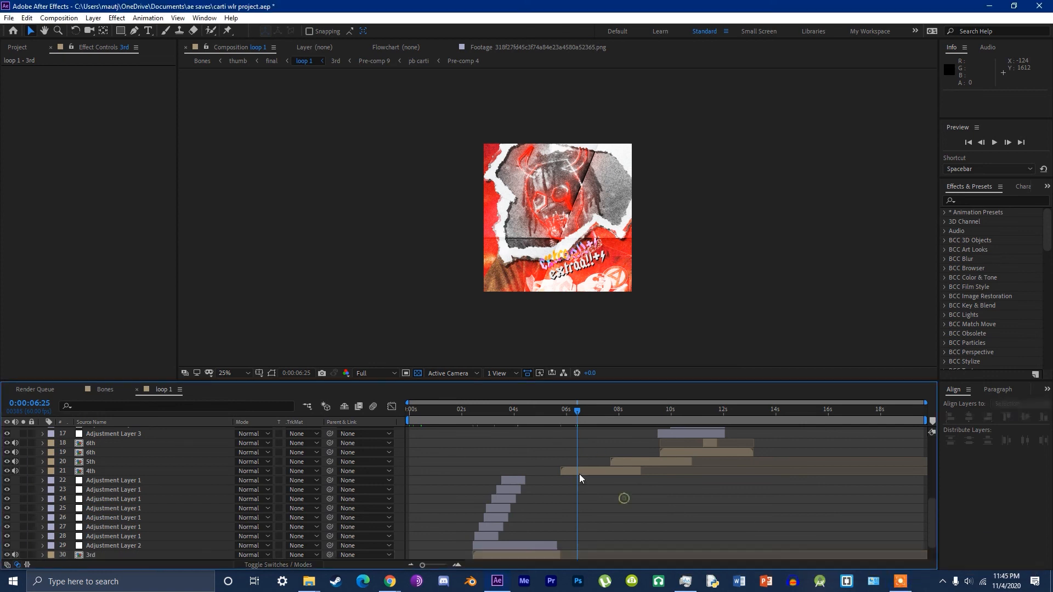
{"action": "double_click", "coordinate": [580, 474]}
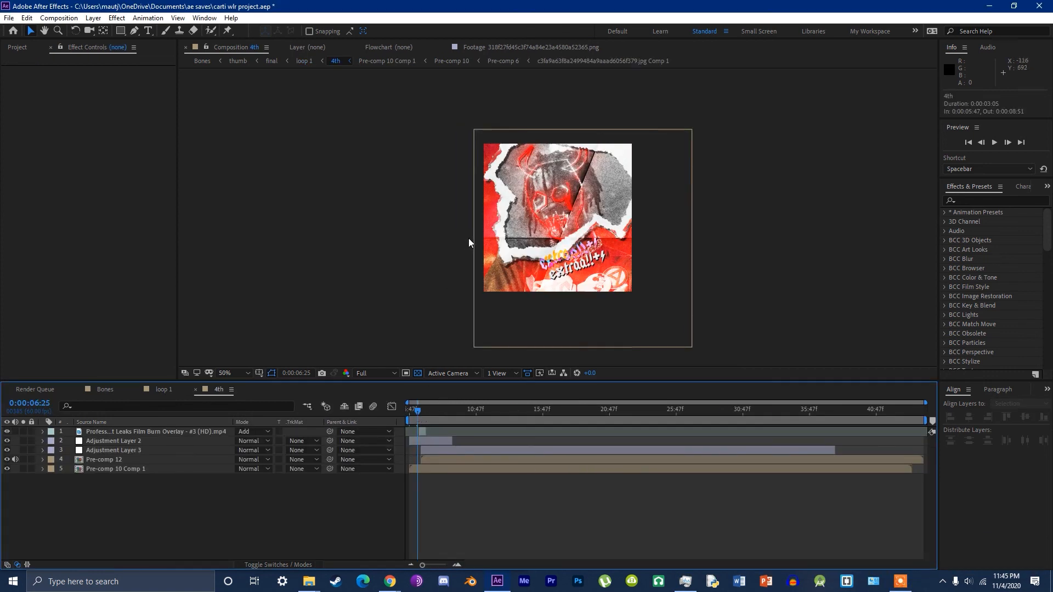
Step: Scrub the 4th composition back to its start at 0:00:05:47 and examine the opening photo
{"action": "scroll", "coordinate": [469, 239], "scroll_direction": "up", "scroll_amount": 2}
{"action": "left_click_drag", "start_coordinate": [419, 412], "coordinate": [401, 416]}
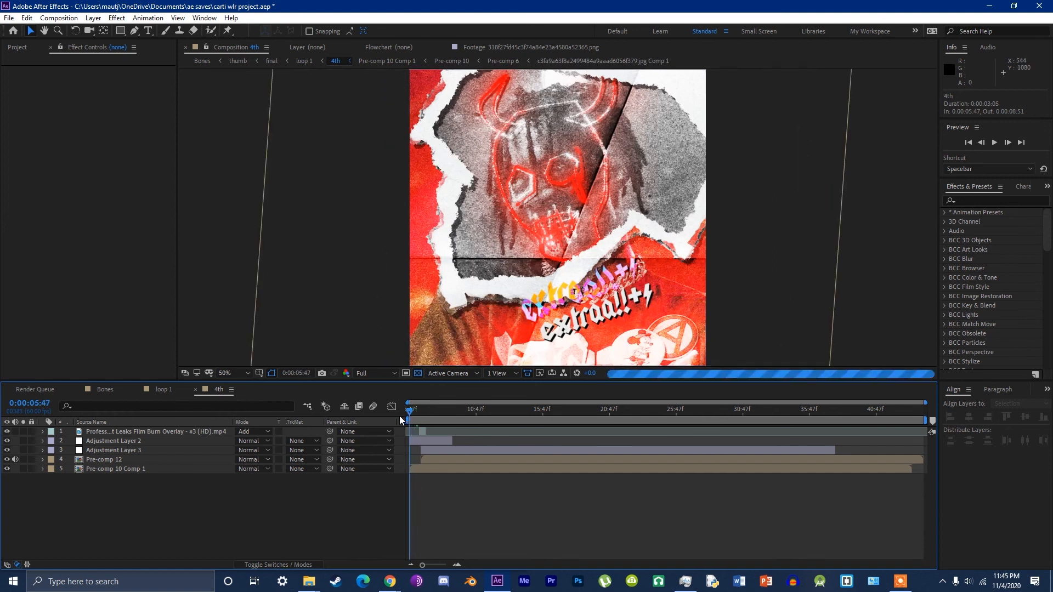
{"action": "scroll", "coordinate": [510, 274], "scroll_direction": "down", "scroll_amount": 2}
{"action": "scroll", "coordinate": [510, 274], "scroll_direction": "up", "scroll_amount": 2}
{"action": "mouse_move", "coordinate": [508, 274]}
{"action": "left_mouse_down"}
{"action": "mouse_move", "coordinate": [498, 263]}
{"action": "mouse_move", "coordinate": [497, 279]}
{"action": "left_mouse_up"}
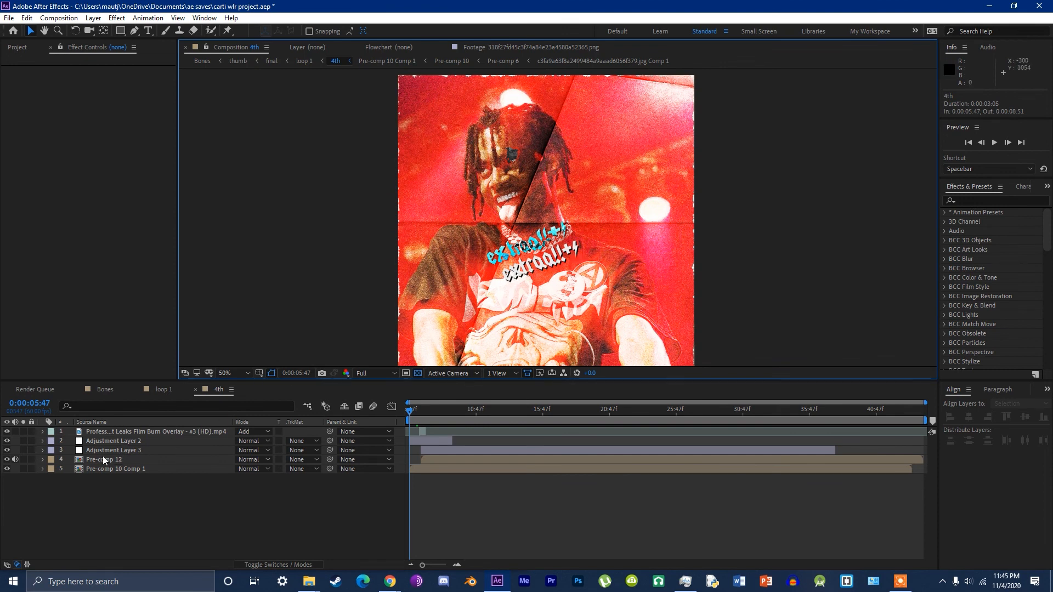
Step: Open Pre-comp 10 Comp 1 and collapse the expanded properties of all its layers
{"action": "double_click", "coordinate": [104, 470]}
{"action": "left_click", "coordinate": [126, 469]}
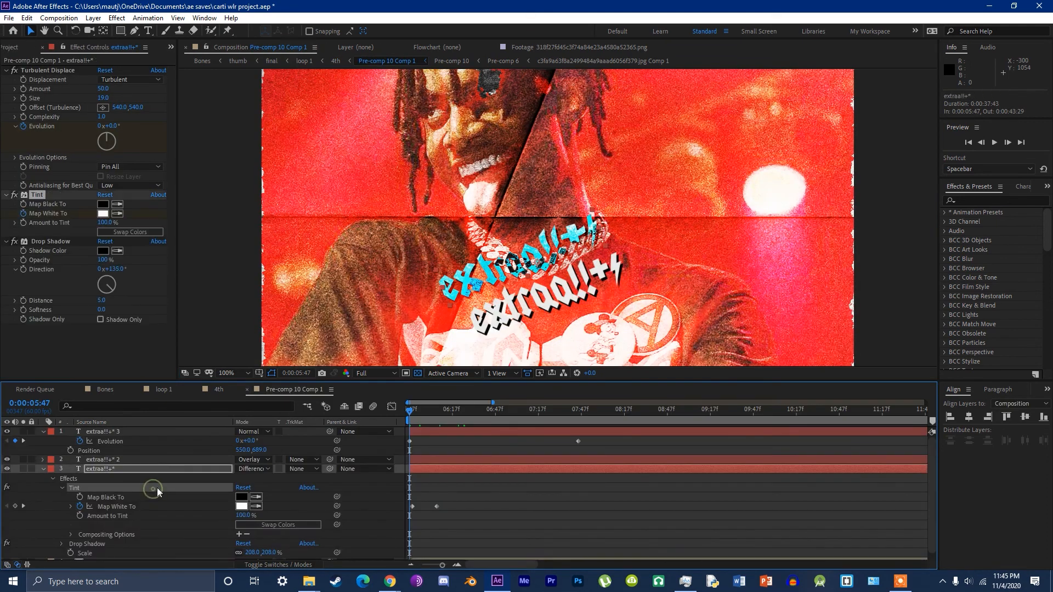
{"action": "key", "text": "ctrl+a"}
{"action": "left_click", "coordinate": [44, 431]}
{"action": "left_click", "coordinate": [211, 522]}
Step: Try the Normal blending mode on the lowest "extraa!!+*" text layer and undo the change
{"action": "left_click", "coordinate": [131, 453]}
{"action": "left_click", "coordinate": [268, 456]}
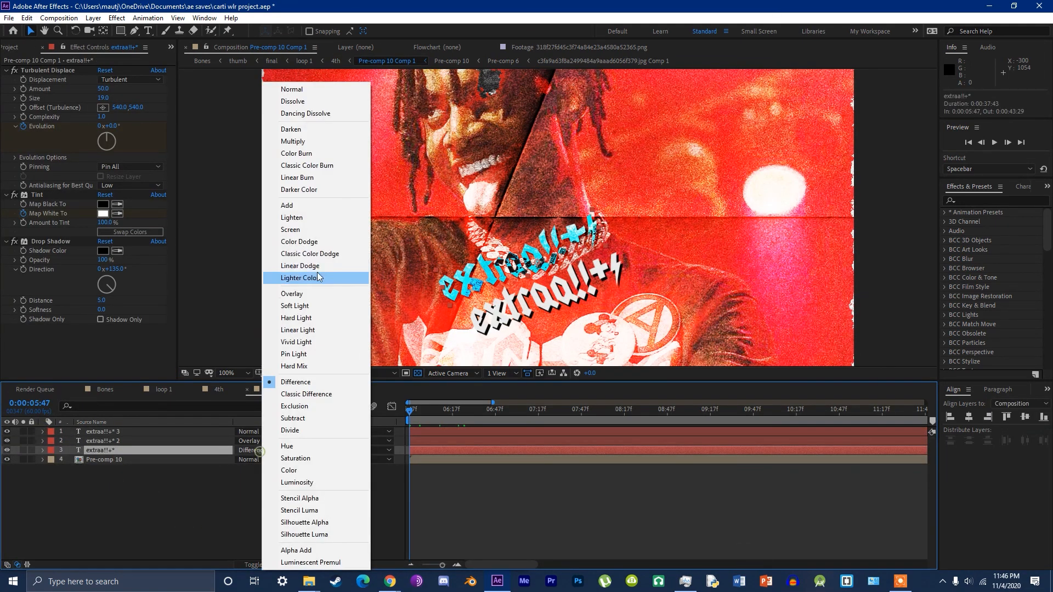
{"action": "left_click", "coordinate": [296, 84]}
{"action": "left_click", "coordinate": [311, 496]}
{"action": "key", "text": "ctrl+z"}
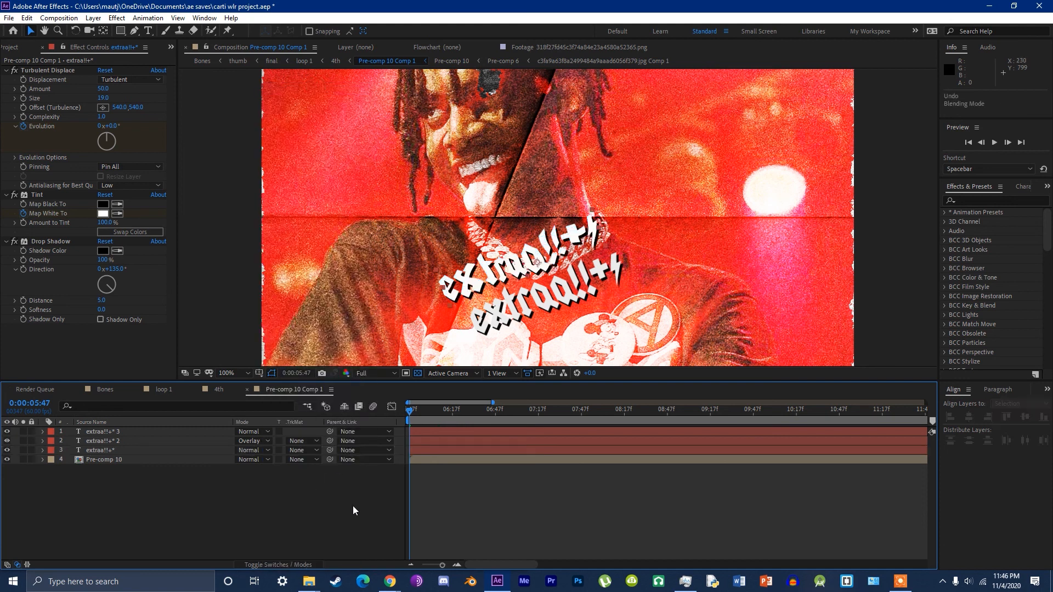
Step: Open Pre-comp 10, look inside the upper of its two photo comp layers, and return to Pre-comp 10
{"action": "left_click_drag", "start_coordinate": [522, 309], "coordinate": [546, 343]}
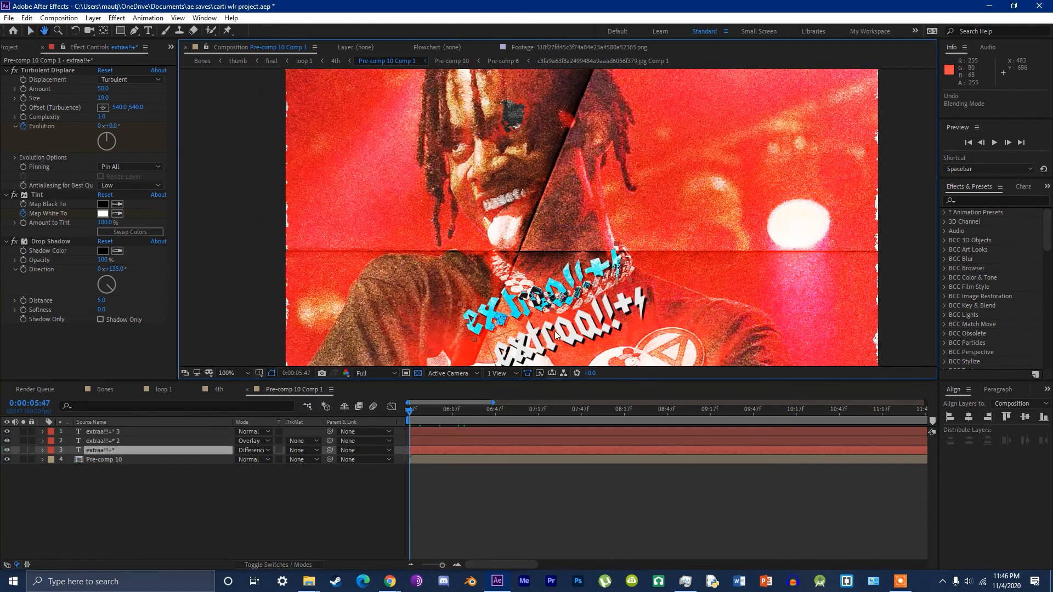
{"action": "double_click", "coordinate": [141, 460]}
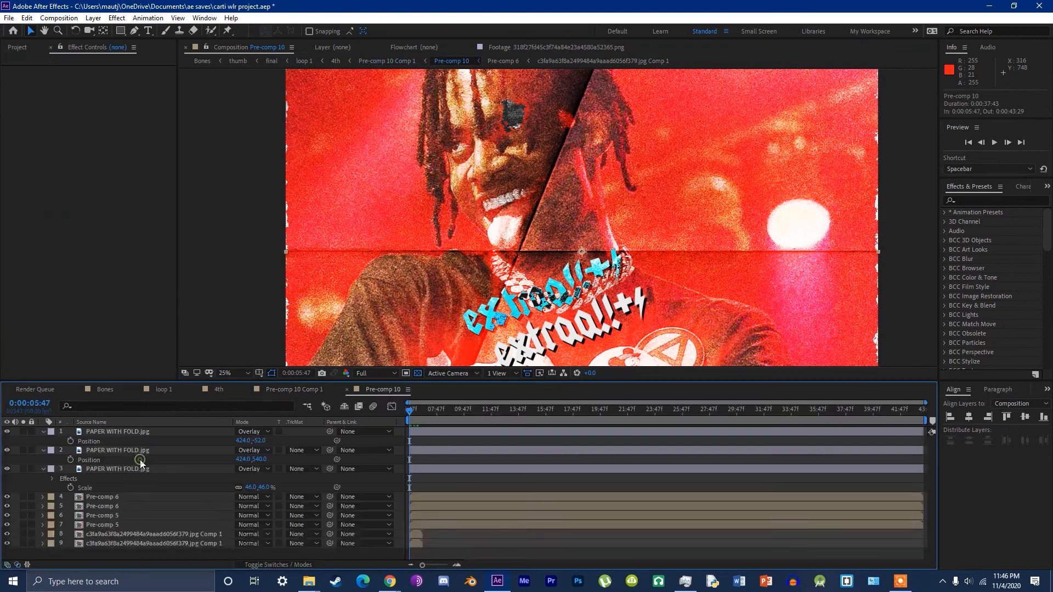
{"action": "left_click", "coordinate": [106, 534]}
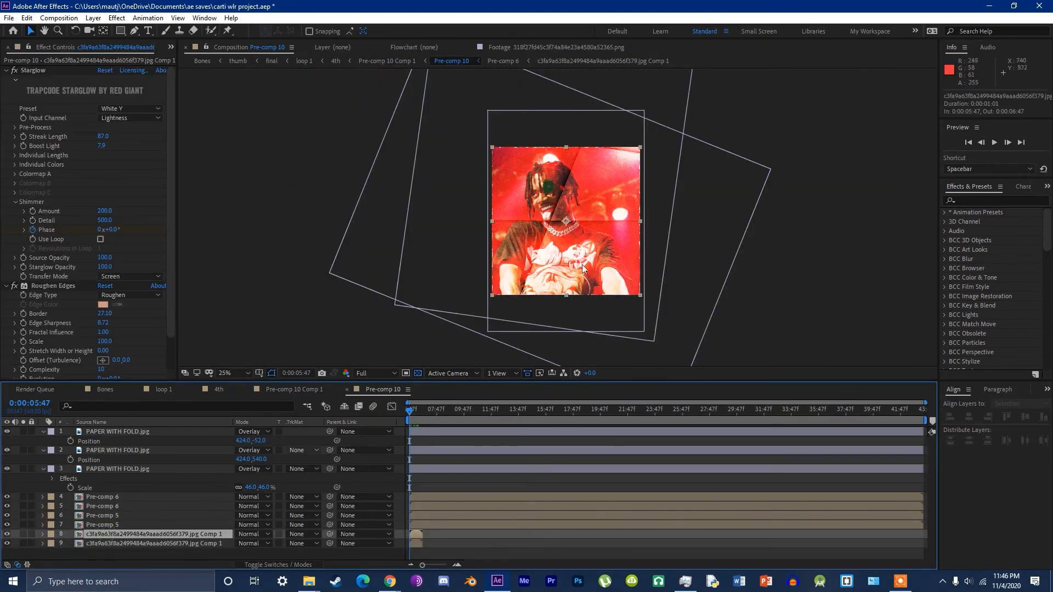
{"action": "key", "text": "period"}
{"action": "double_click", "coordinate": [118, 535]}
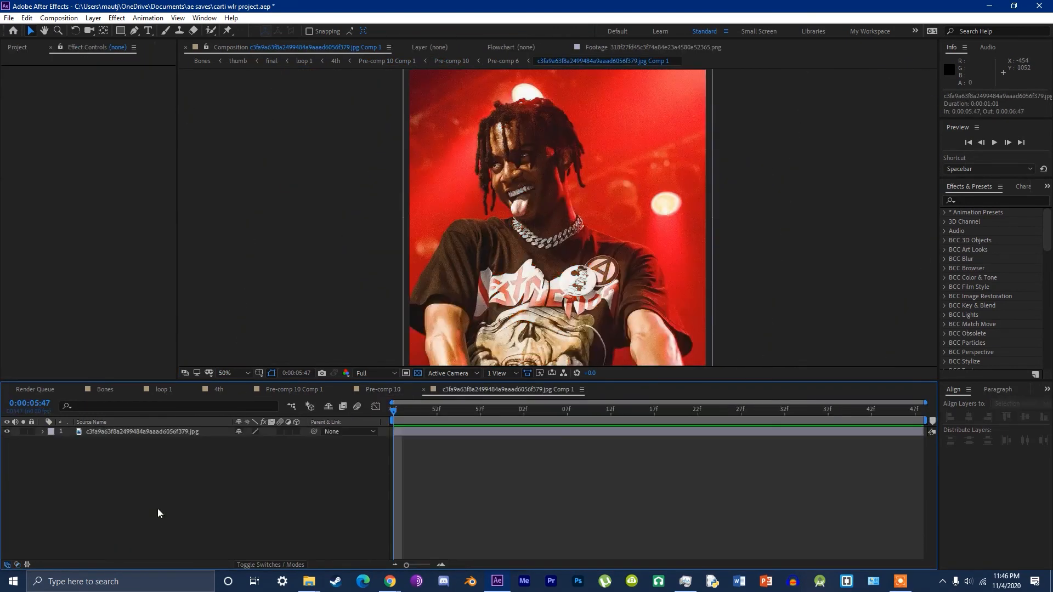
{"action": "key", "text": "ctrl+w"}
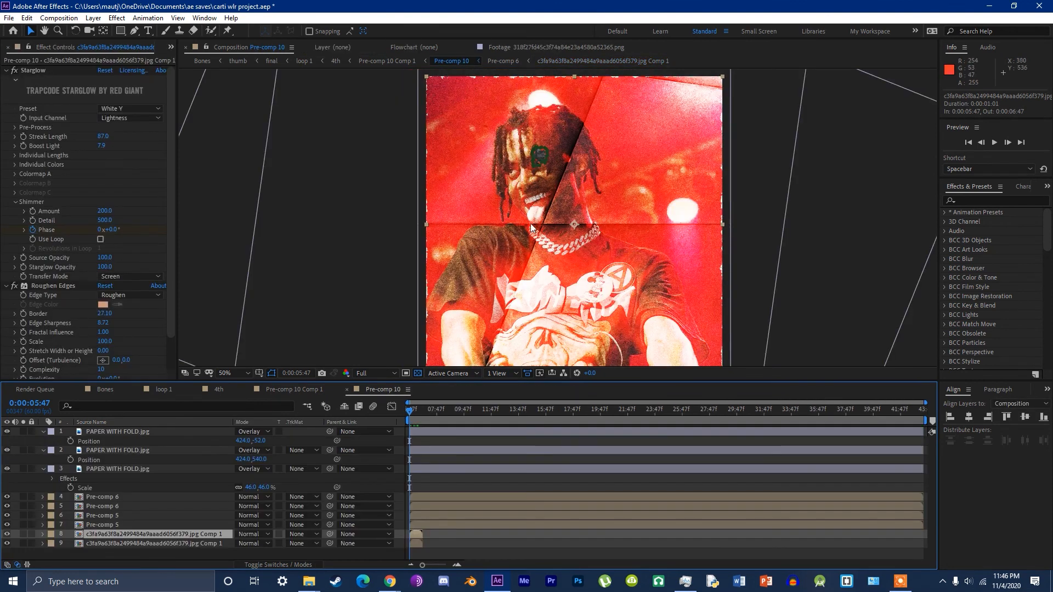
Step: Select all three PAPER WITH FOLD.jpg overlay layers and toggle their visibility off and on to compare the folded-paper look
{"action": "left_click", "coordinate": [107, 431]}
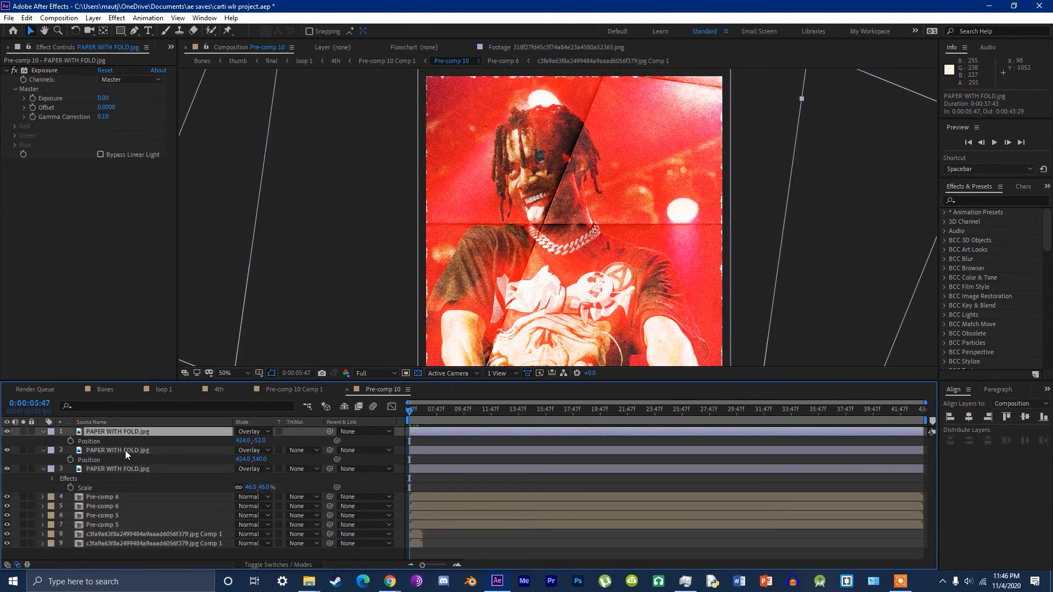
{"action": "left_click", "coordinate": [125, 450]}
{"action": "left_click", "coordinate": [123, 469], "text": "ctrl"}
{"action": "left_click", "coordinate": [7, 432]}
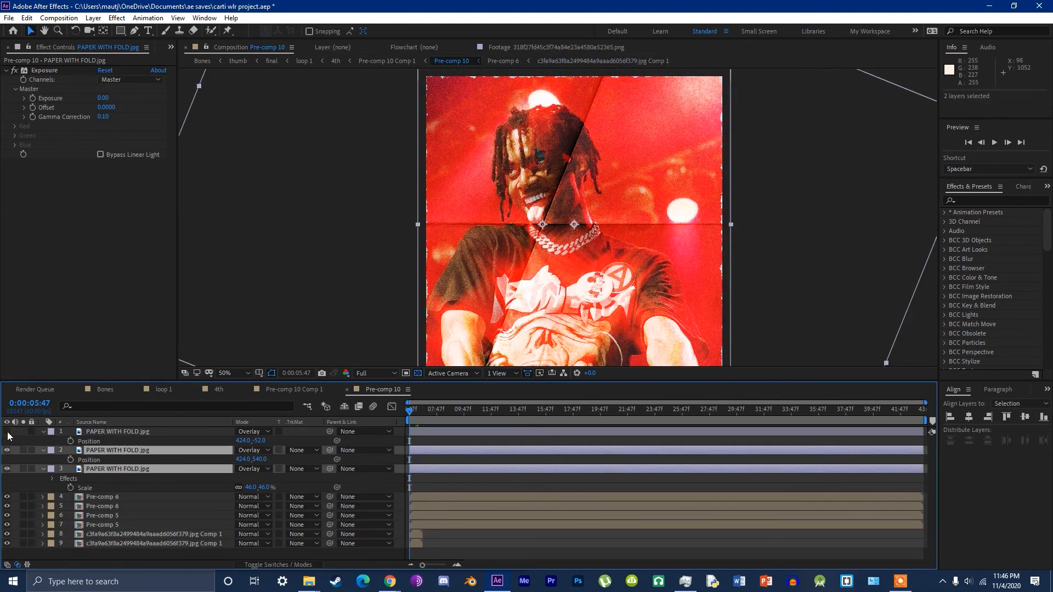
{"action": "left_click", "coordinate": [117, 432], "text": "ctrl"}
{"action": "left_click", "coordinate": [8, 450]}
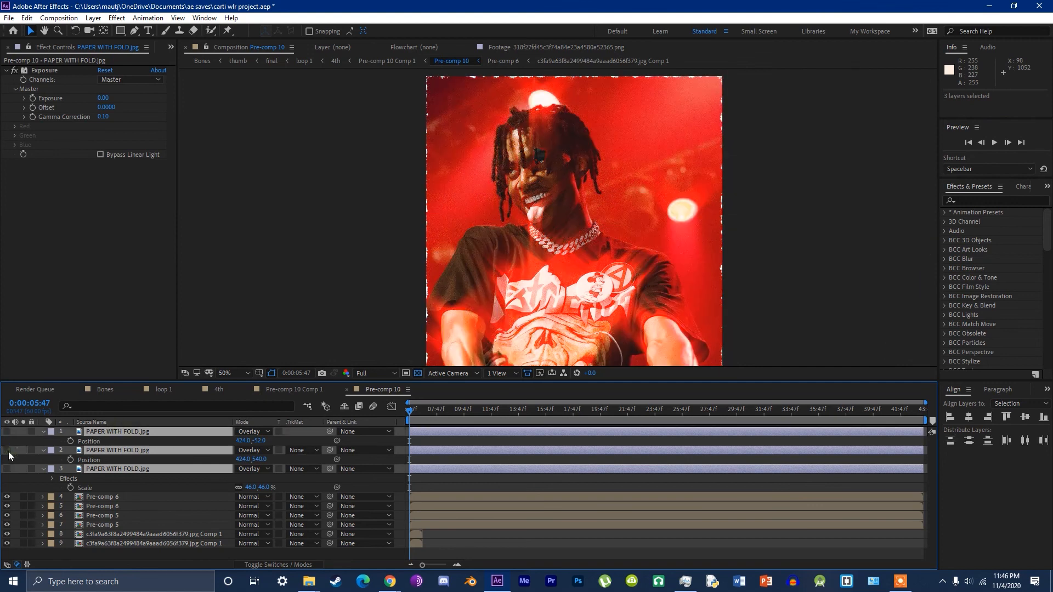
{"action": "left_click", "coordinate": [7, 450]}
{"action": "left_click", "coordinate": [7, 450]}
{"action": "left_click", "coordinate": [7, 450]}
Step: Review the Starglow settings on the upper photo comp layer and toggle the effect off and on to compare
{"action": "left_click", "coordinate": [407, 519]}
{"action": "left_click", "coordinate": [415, 534]}
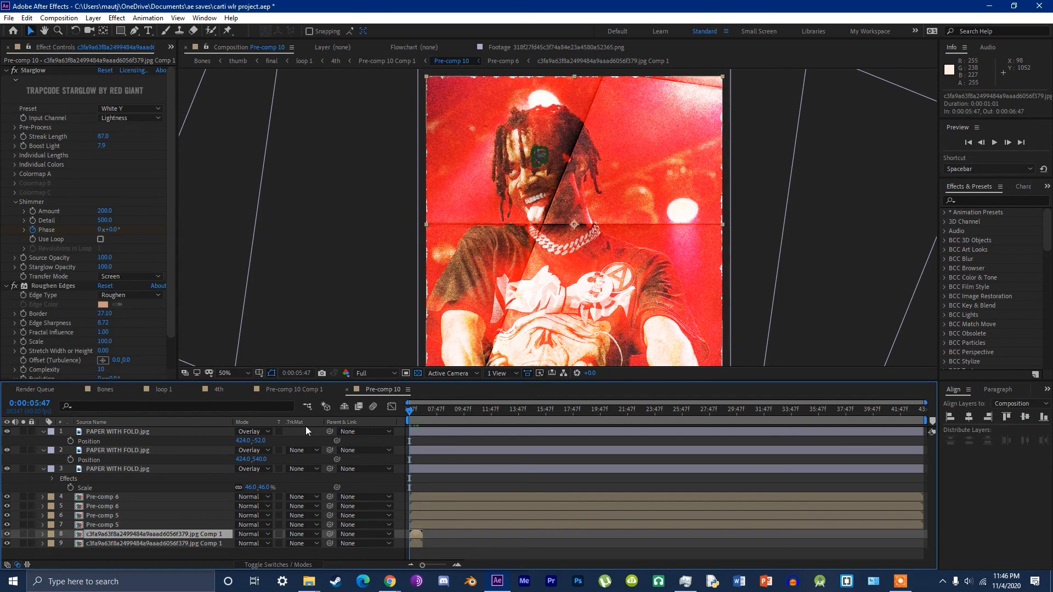
{"action": "left_click", "coordinate": [31, 71]}
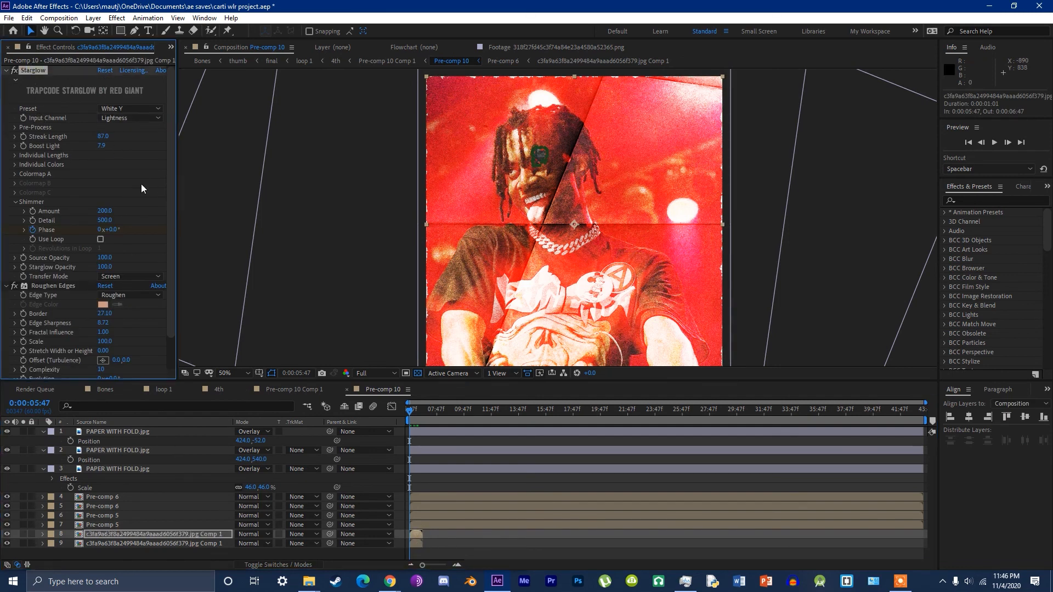
{"action": "scroll", "coordinate": [76, 313], "scroll_direction": "down", "scroll_amount": 2}
{"action": "scroll", "coordinate": [77, 307], "scroll_direction": "up", "scroll_amount": 2}
{"action": "left_click", "coordinate": [15, 69]}
{"action": "left_click", "coordinate": [15, 70]}
{"action": "left_click", "coordinate": [15, 69]}
{"action": "left_click", "coordinate": [15, 70]}
{"action": "left_click", "coordinate": [15, 71]}
{"action": "left_click", "coordinate": [15, 71]}
Step: Inspect the Pre-comp 6 layers and scrub to about 0:00:06:33 to examine the torn paper hole
{"action": "left_click", "coordinate": [428, 497]}
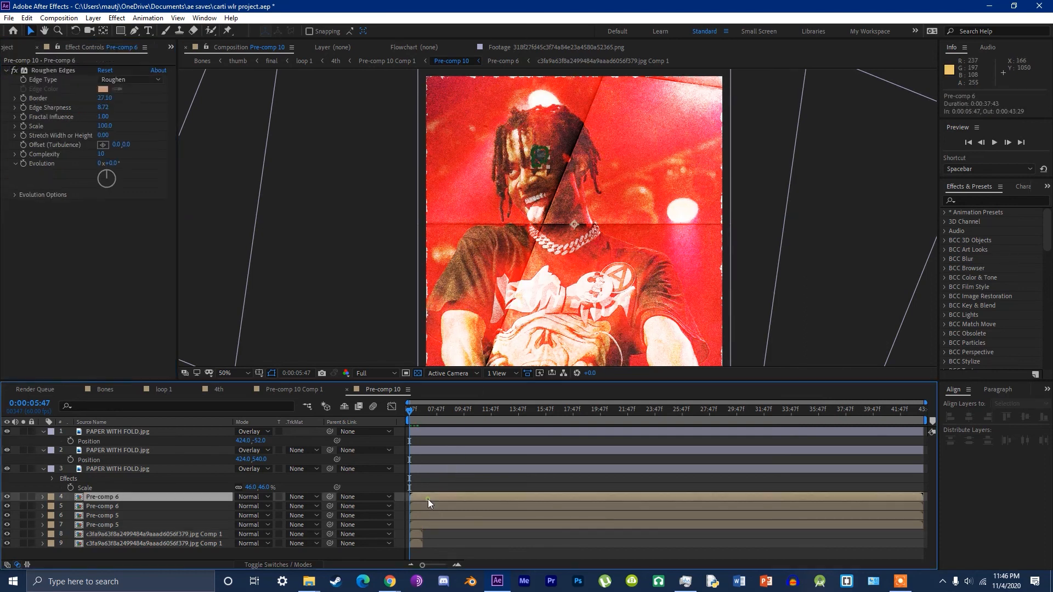
{"action": "scroll", "coordinate": [516, 127], "scroll_direction": "up", "scroll_amount": 4}
{"action": "scroll", "coordinate": [514, 180], "scroll_direction": "down", "scroll_amount": 4}
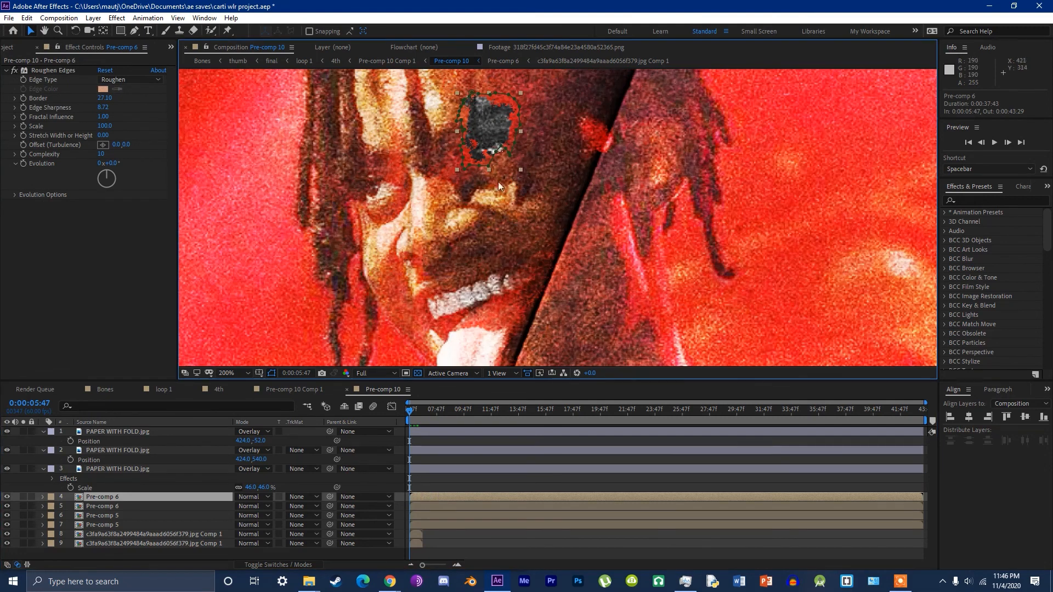
{"action": "left_click_drag", "start_coordinate": [413, 413], "coordinate": [419, 416]}
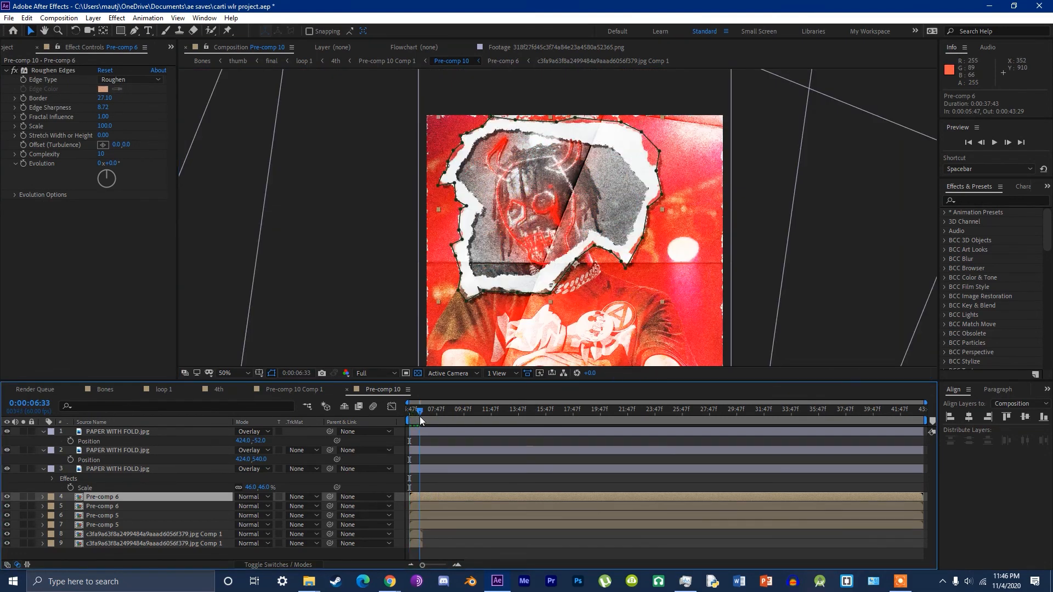
{"action": "left_click", "coordinate": [113, 505]}
Step: Open the upper Pre-comp 5, play the skull line drawing from 0:00:05:47, and return to Pre-comp 10
{"action": "double_click", "coordinate": [113, 515]}
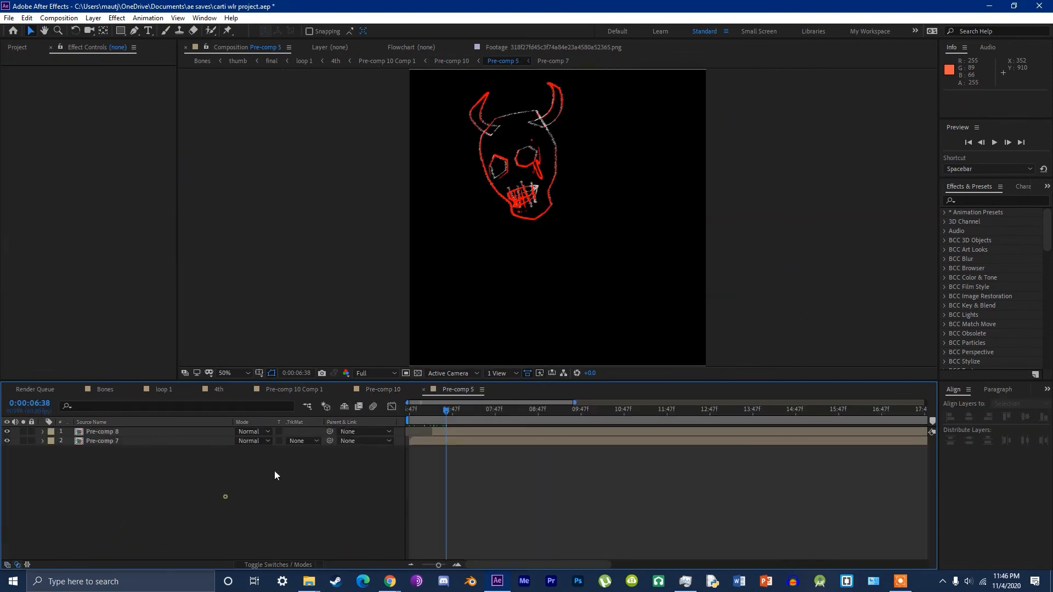
{"action": "left_click_drag", "start_coordinate": [437, 410], "coordinate": [408, 410]}
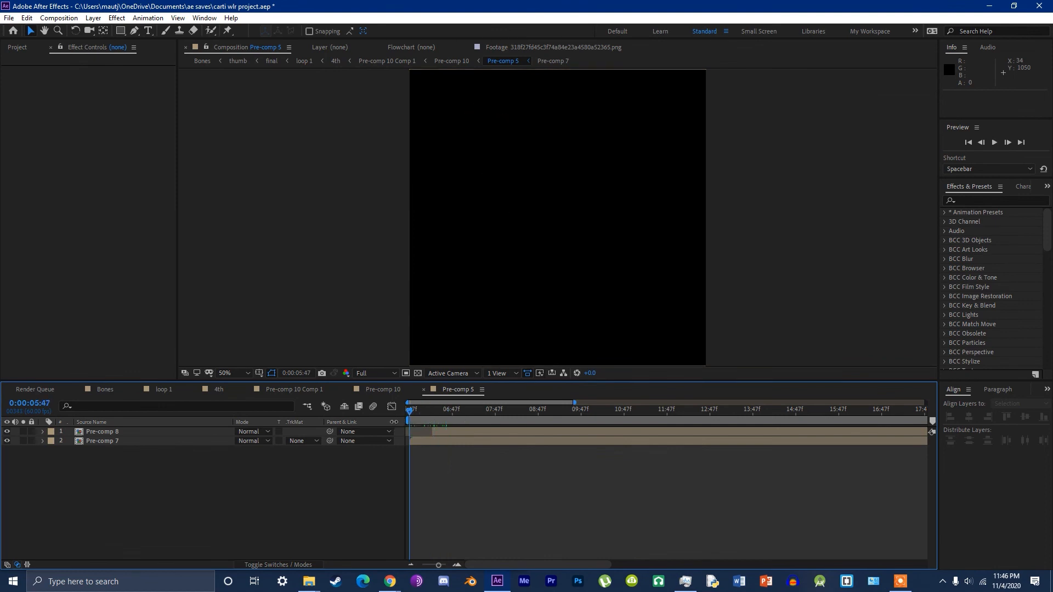
{"action": "key", "text": "space"}
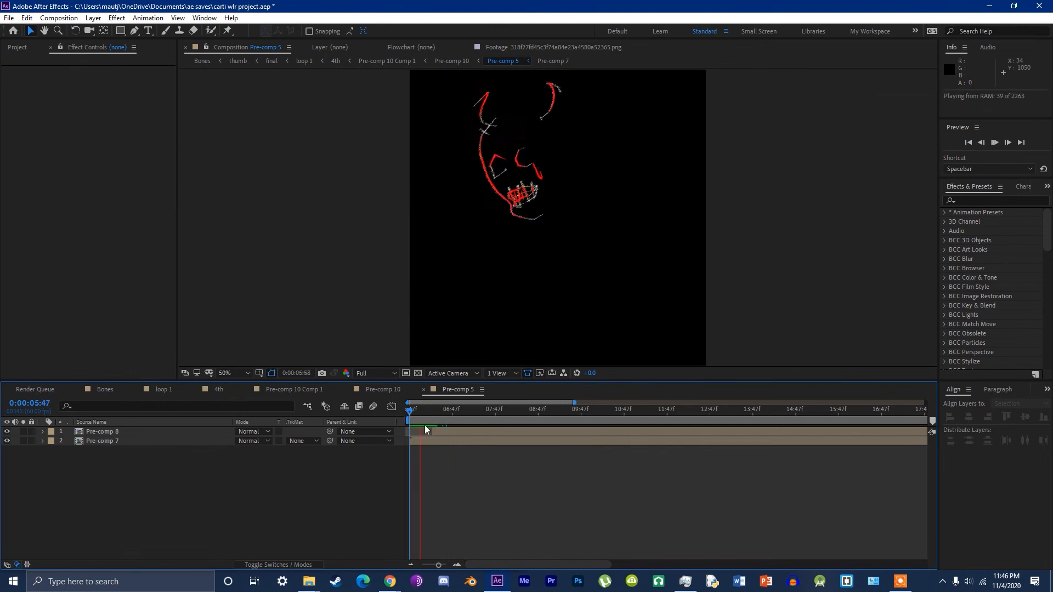
{"action": "key", "text": "space"}
{"action": "key", "text": "ctrl+w"}
Step: Play Pre-comp 10 while pointing out Deep Glow on Pre-comp 5, and scrub to 0:00:06:16
{"action": "key", "text": "space"}
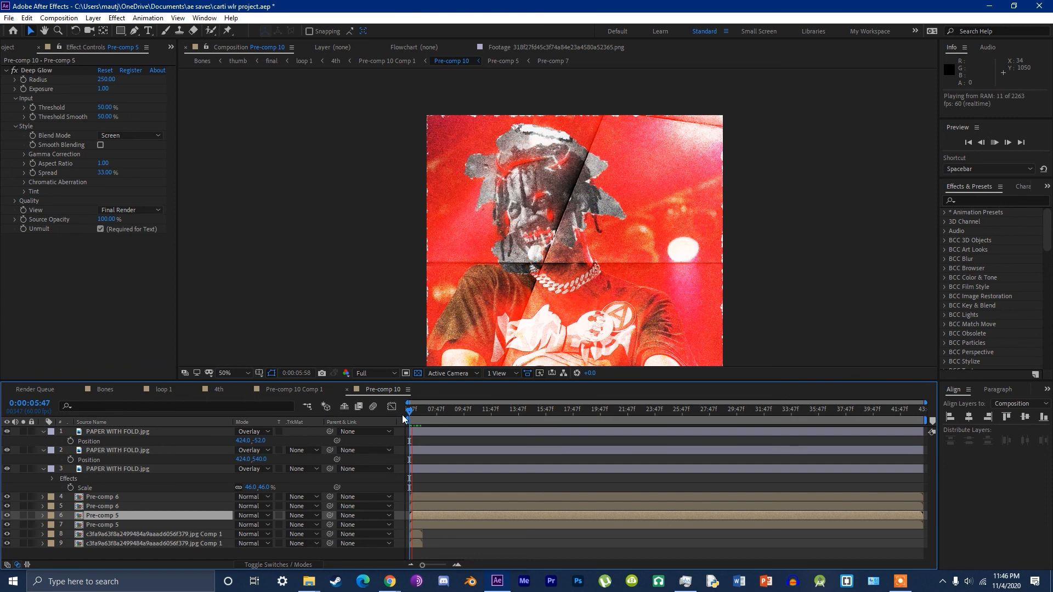
{"action": "left_click", "coordinate": [43, 72]}
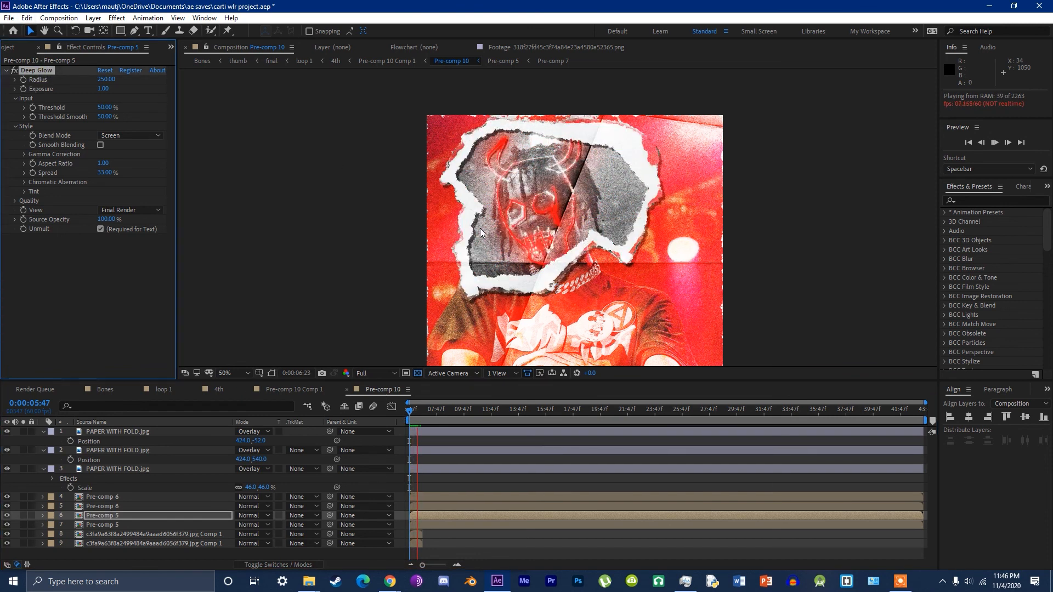
{"action": "key", "text": "space"}
{"action": "left_click_drag", "start_coordinate": [416, 411], "coordinate": [415, 415]}
{"action": "left_click", "coordinate": [494, 490]}
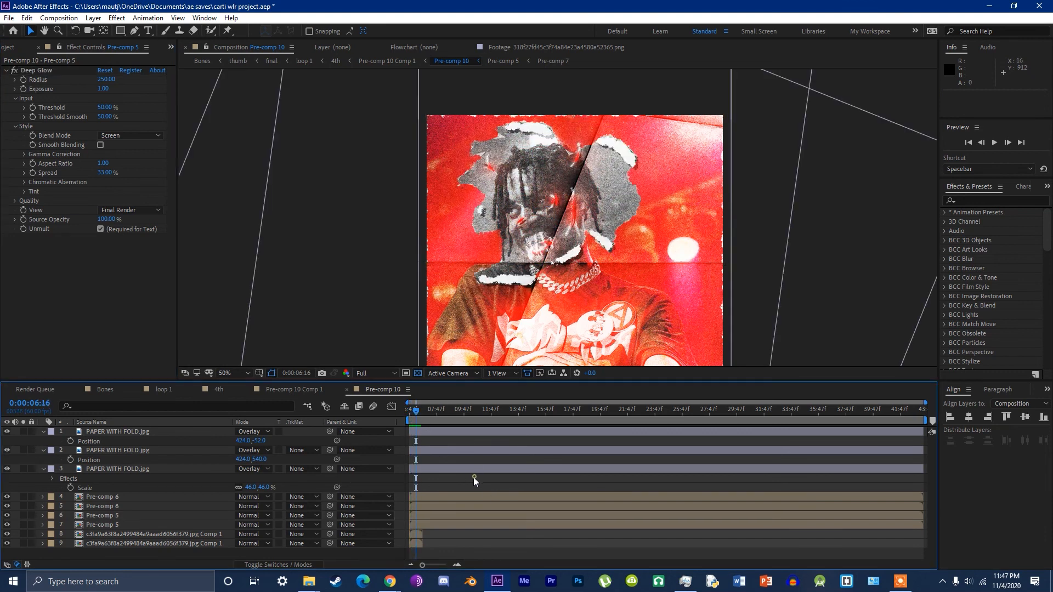
Step: Return to the 4th composition, move to 0:00:06:24 and select Adjustment Layers 2 and 3 to show their effects
{"action": "key", "text": "ctrl+w"}
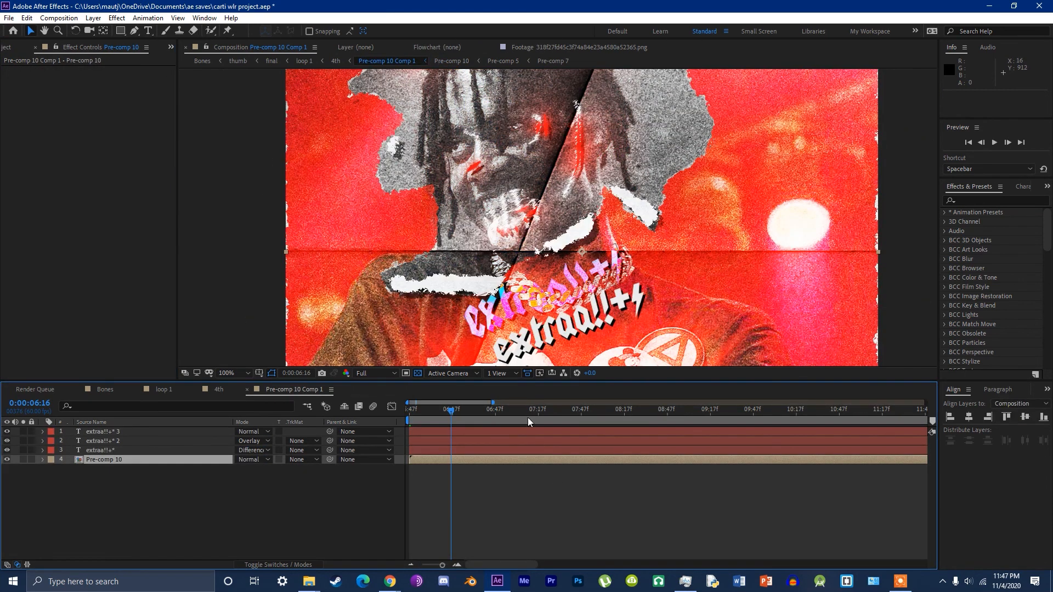
{"action": "key", "text": "ctrl+w"}
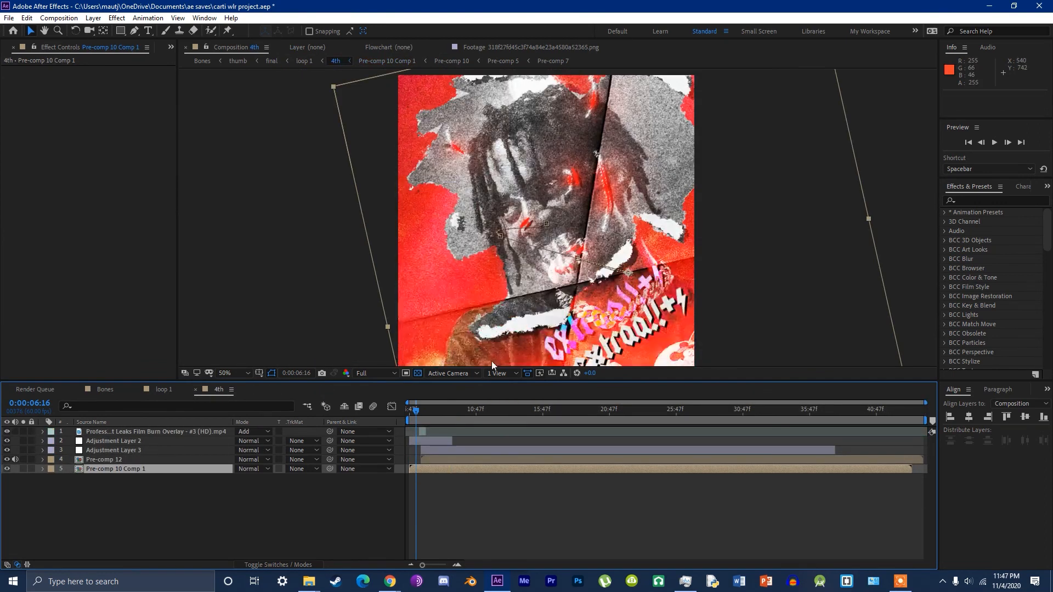
{"action": "left_click", "coordinate": [494, 478]}
{"action": "left_click", "coordinate": [420, 417]}
{"action": "left_click_drag", "start_coordinate": [422, 417], "coordinate": [420, 418]}
{"action": "left_click", "coordinate": [421, 444]}
{"action": "left_click", "coordinate": [427, 452], "text": "shift"}
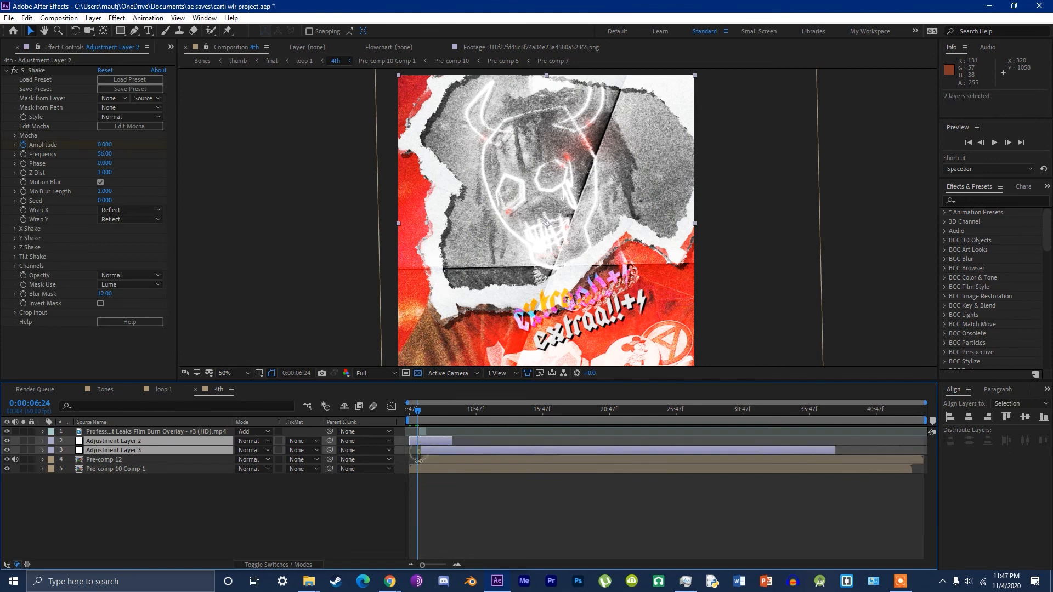
Step: Reveal the CC Lens Size keyframes on Adjustment Layer 3 and jump to the first one at 0:00:06:38
{"action": "left_click", "coordinate": [428, 452]}
{"action": "left_click", "coordinate": [430, 419]}
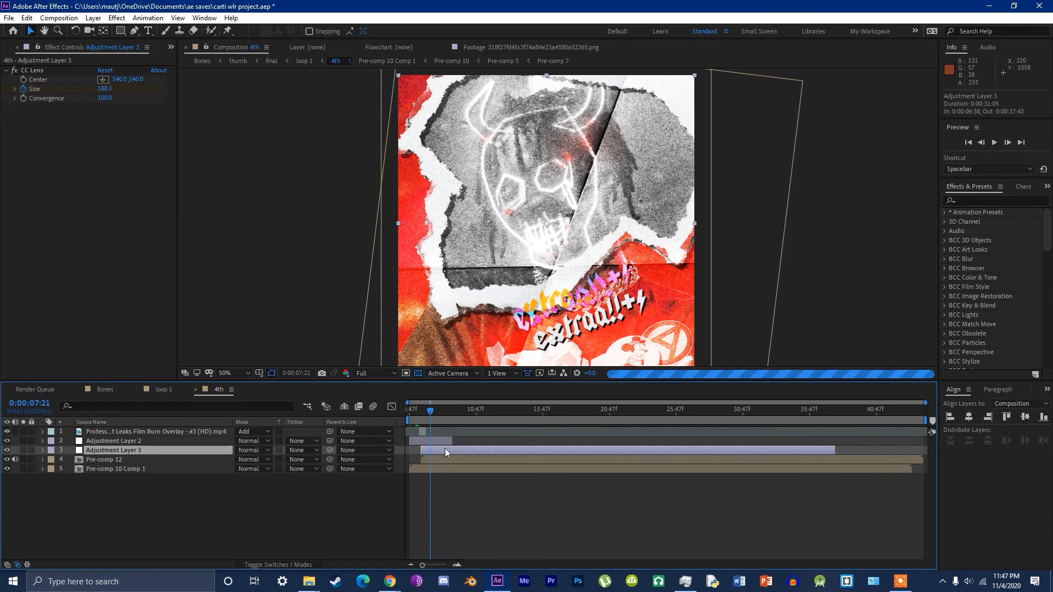
{"action": "key", "text": "u"}
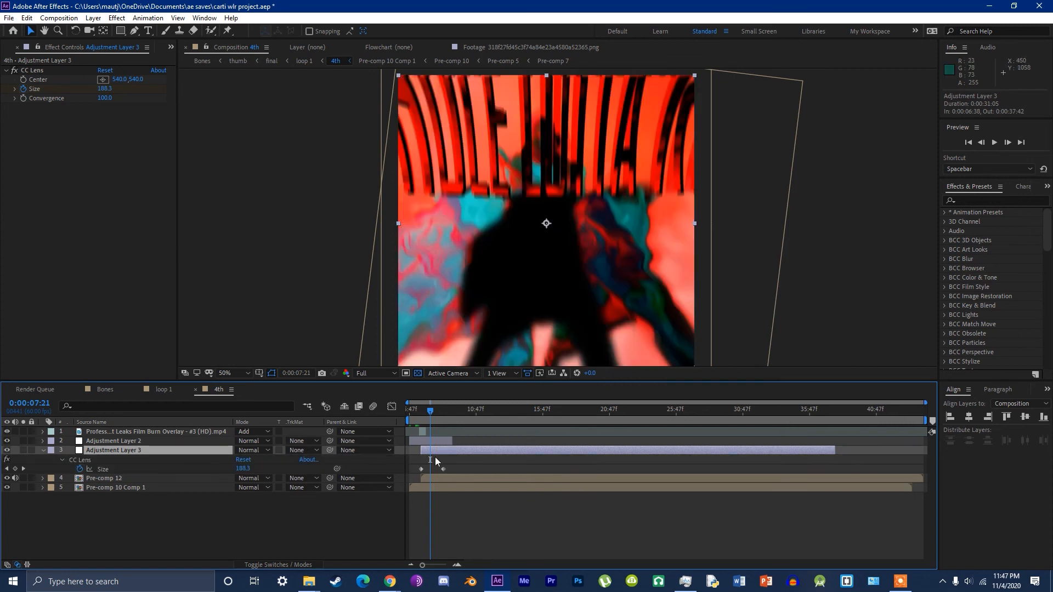
{"action": "key", "text": "j"}
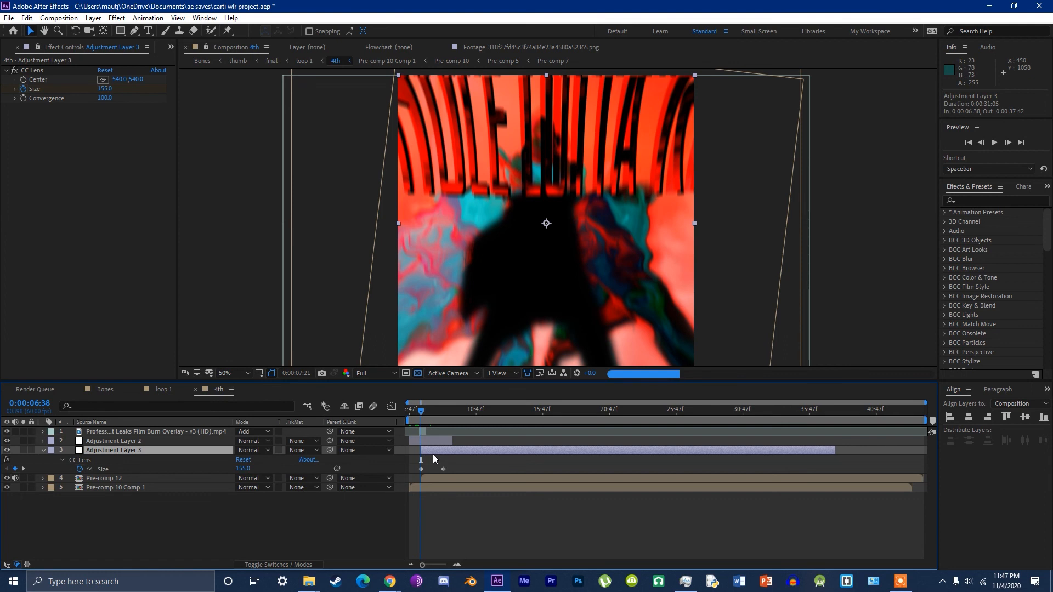
Step: Lower the composition preview resolution to Third
{"action": "left_click", "coordinate": [375, 373]}
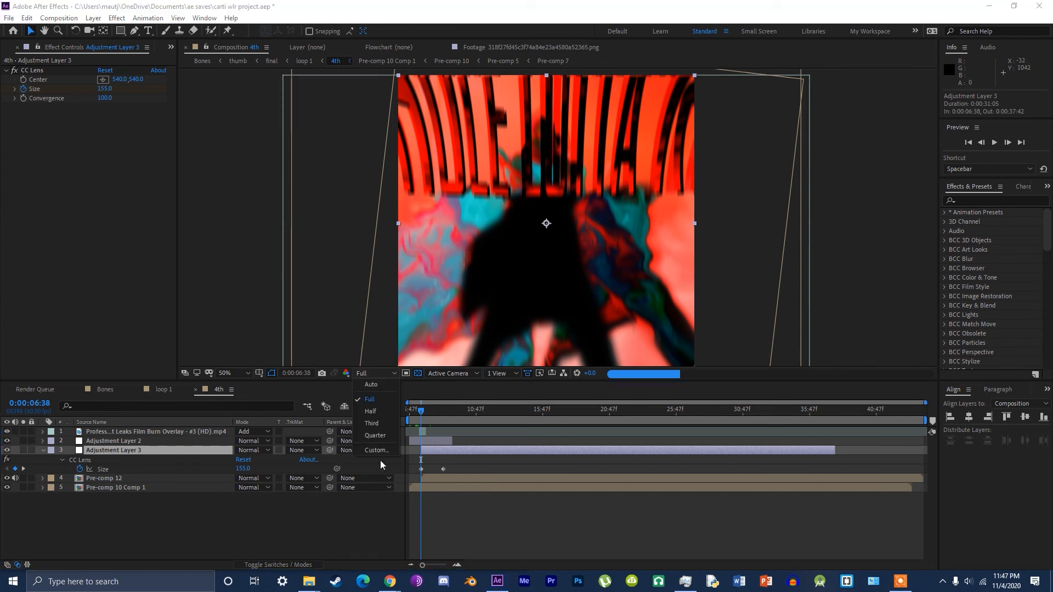
{"action": "left_click", "coordinate": [383, 424]}
{"action": "left_click", "coordinate": [499, 518]}
Step: Open Pre-comp 12, its nested Pre-comp 11, and the upper WHOLE LOTTA RED Comp 1 inside it
{"action": "left_click", "coordinate": [435, 477]}
{"action": "double_click", "coordinate": [435, 479]}
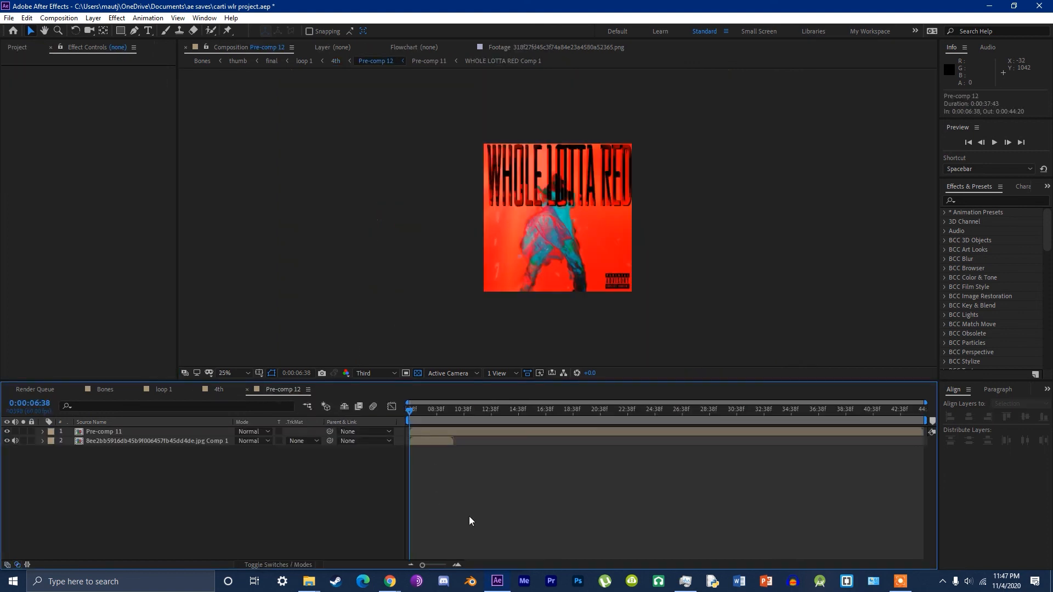
{"action": "left_click", "coordinate": [134, 432]}
{"action": "double_click", "coordinate": [100, 433]}
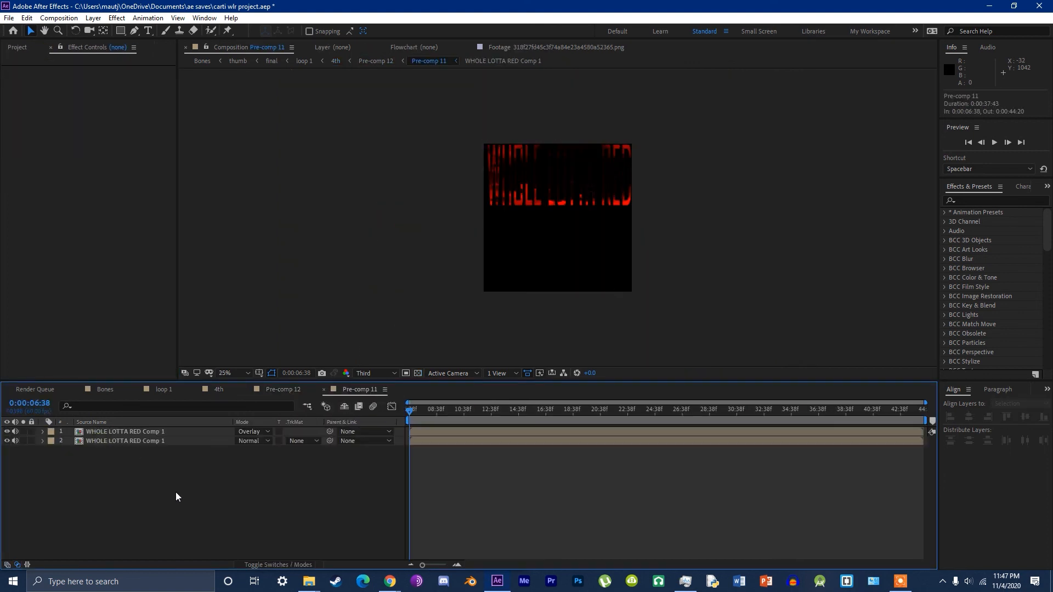
{"action": "left_click", "coordinate": [121, 433]}
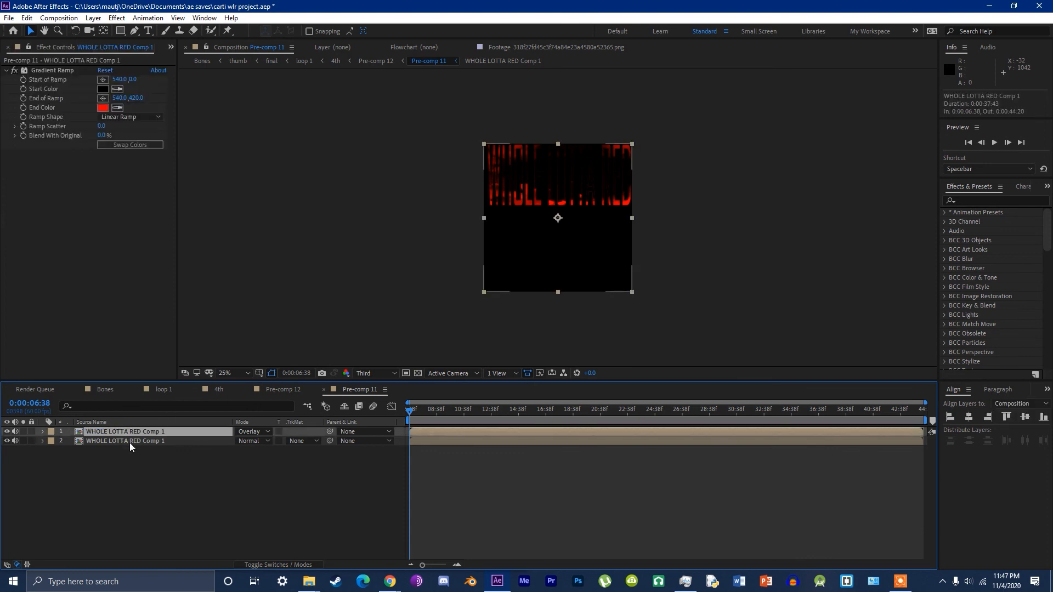
{"action": "double_click", "coordinate": [146, 432]}
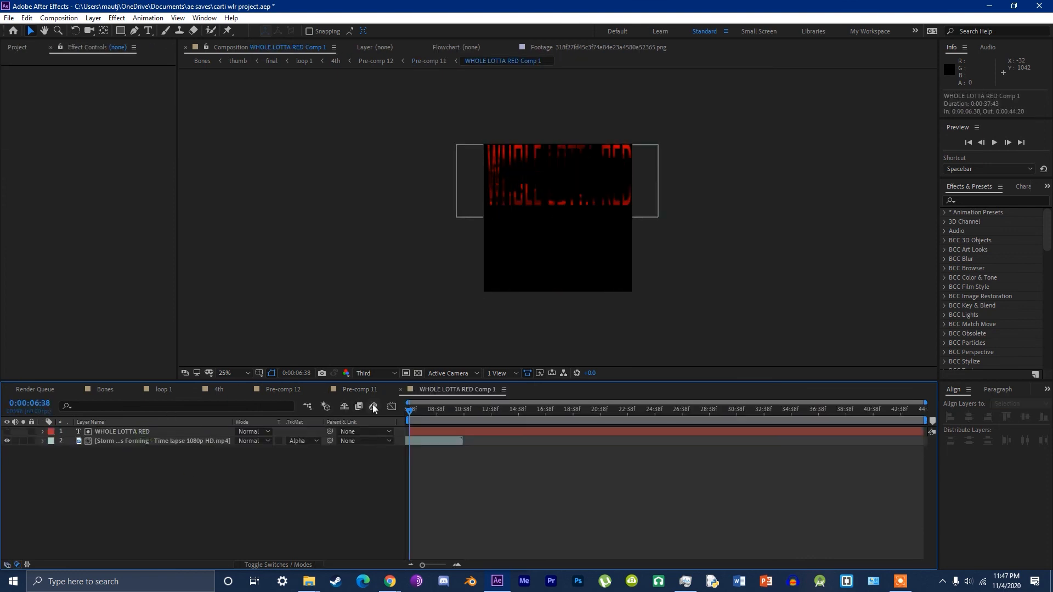
Step: Isolate the WHOLE LOTTA RED text layer by hiding the storm clouds footage, and restore both layers' original visibility
{"action": "left_click", "coordinate": [7, 432]}
{"action": "left_click", "coordinate": [6, 440]}
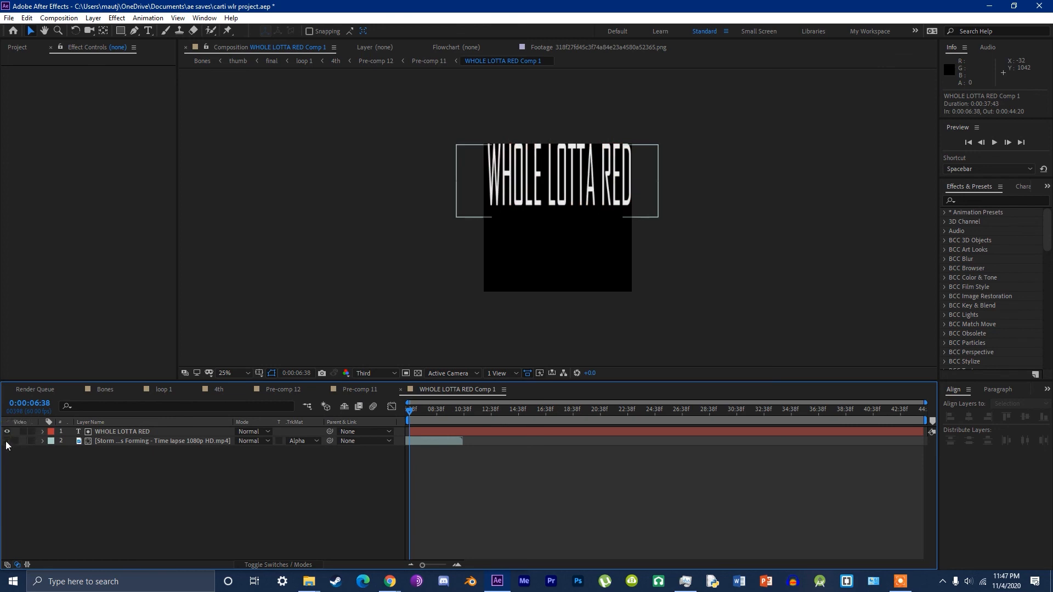
{"action": "left_click", "coordinate": [6, 432]}
{"action": "left_click", "coordinate": [7, 441]}
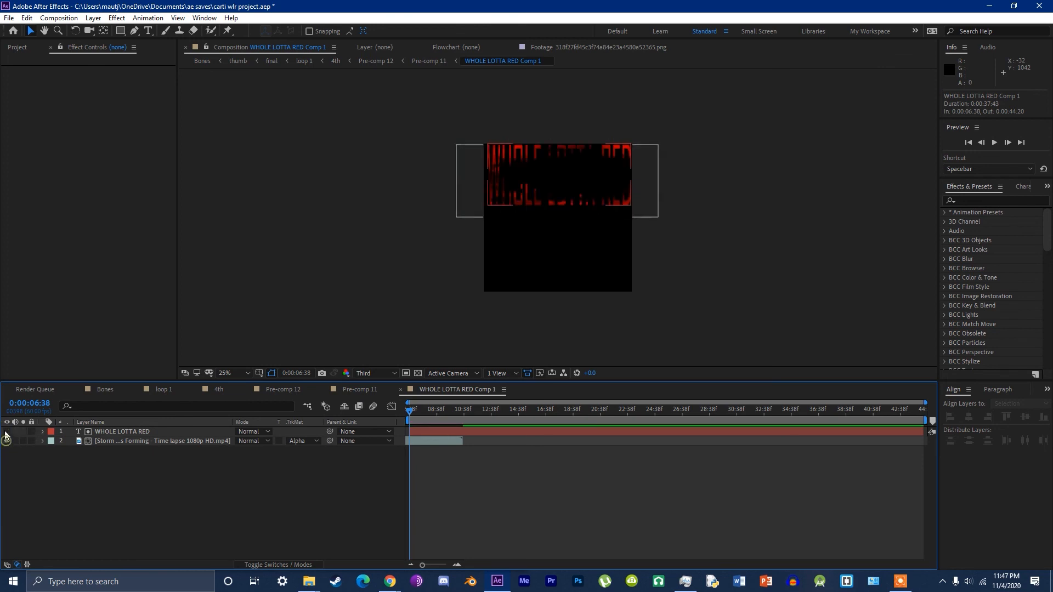
Step: Duplicate the Storm Clouds footage above the text layer and make the copy visible to view the unmasked clouds
{"action": "left_click", "coordinate": [108, 442]}
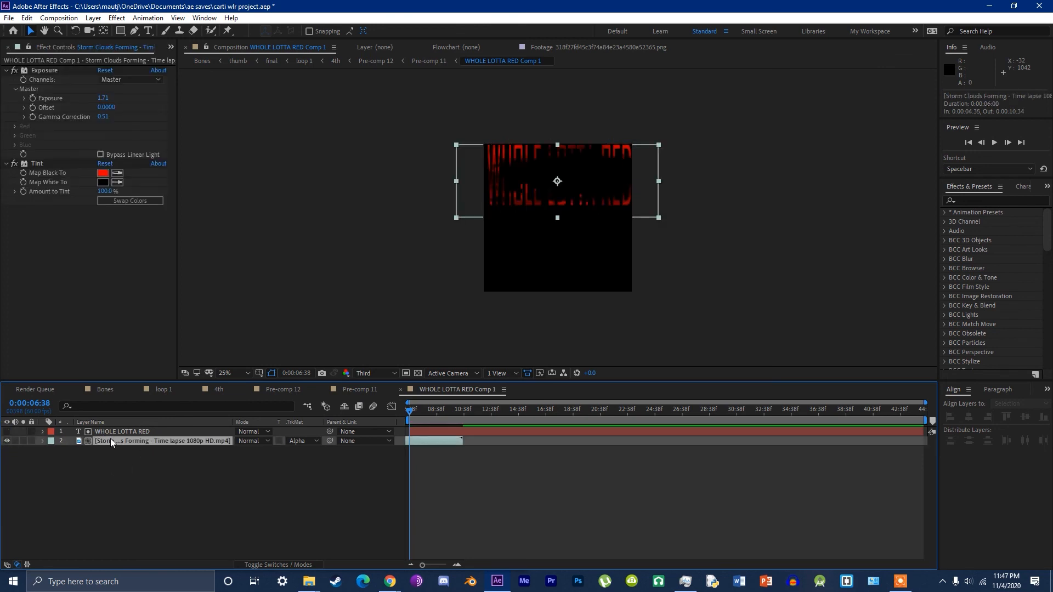
{"action": "key", "text": "ctrl+d"}
{"action": "left_click", "coordinate": [110, 470]}
{"action": "left_click", "coordinate": [7, 433]}
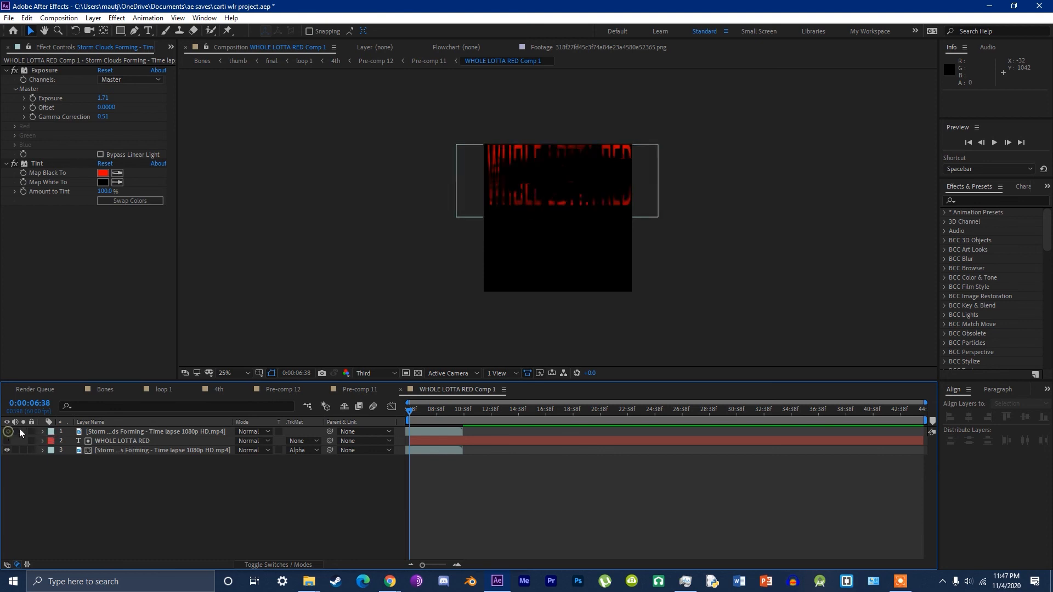
{"action": "left_click", "coordinate": [248, 432]}
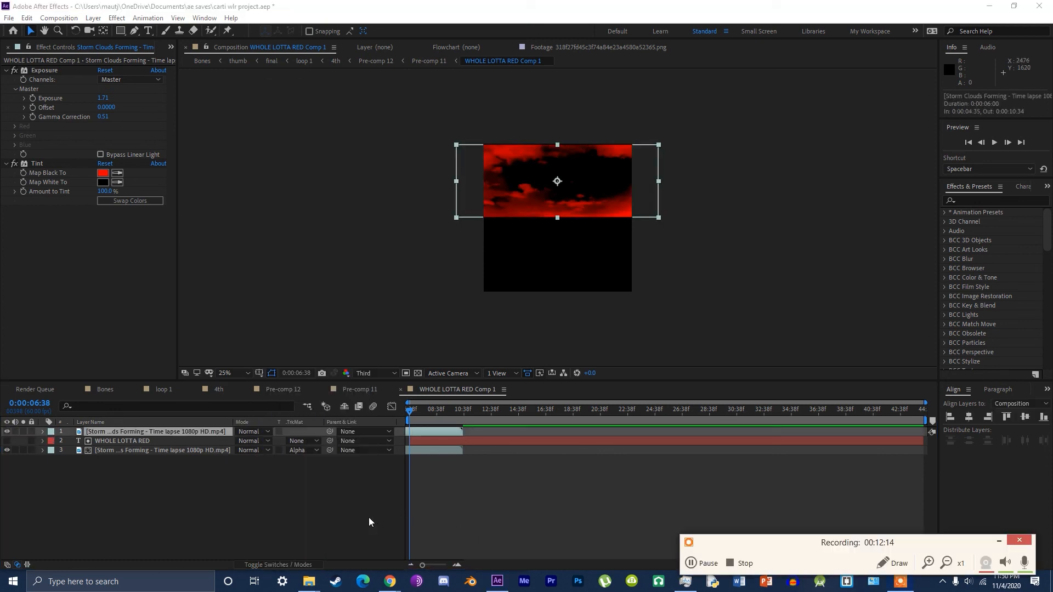
{"action": "left_click", "coordinate": [367, 519]}
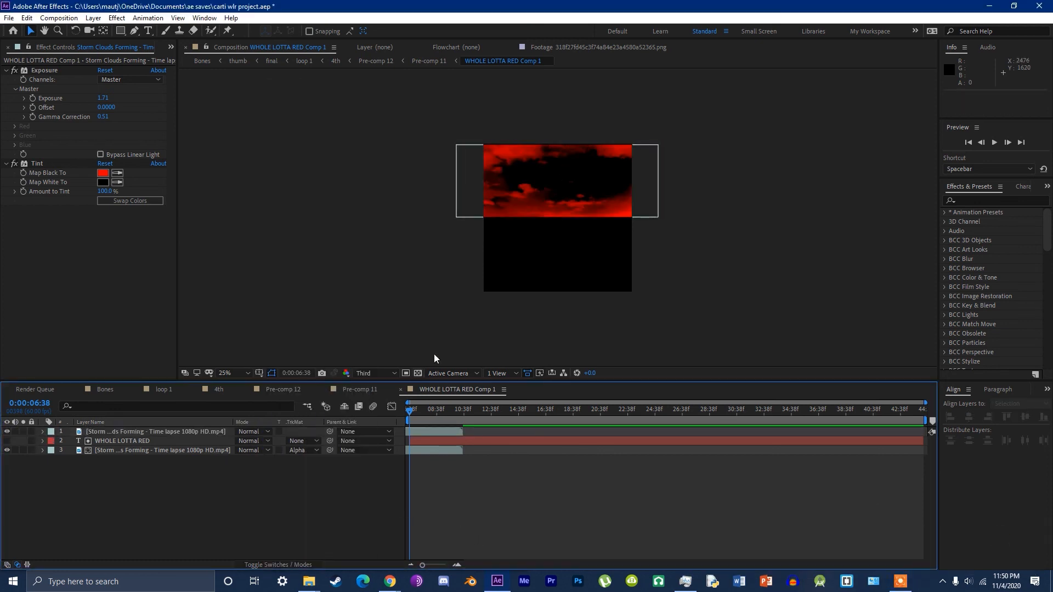
{"action": "scroll", "coordinate": [482, 202], "scroll_direction": "up", "scroll_amount": 4}
{"action": "left_click_drag", "start_coordinate": [479, 233], "coordinate": [485, 317]}
{"action": "scroll", "coordinate": [477, 315], "scroll_direction": "down", "scroll_amount": 2}
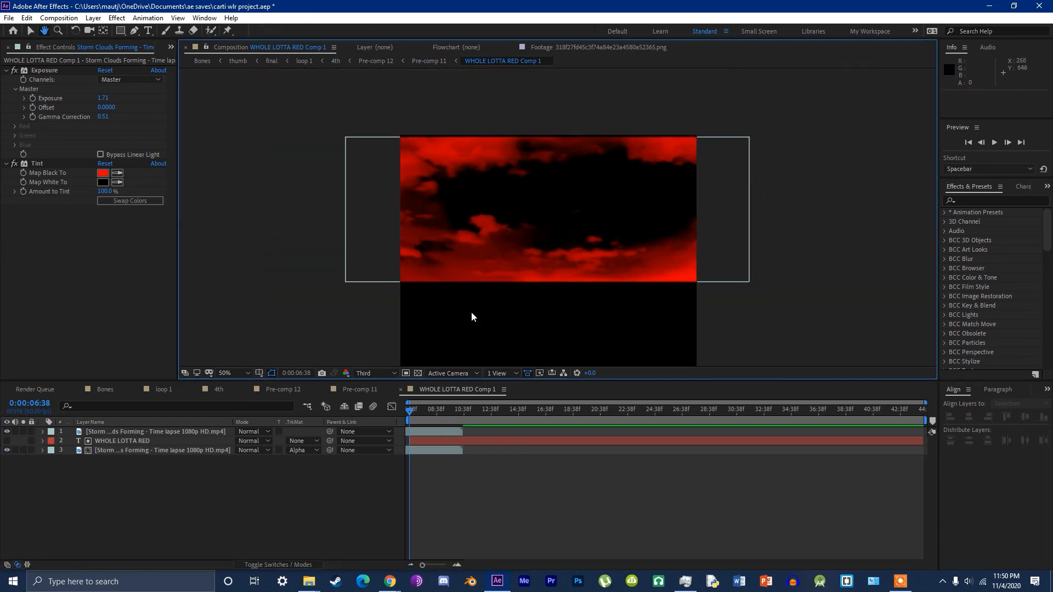
Step: Show the duplicate clouds layer's Exposure and Tint effects, and delete the duplicate
{"action": "left_click", "coordinate": [139, 430]}
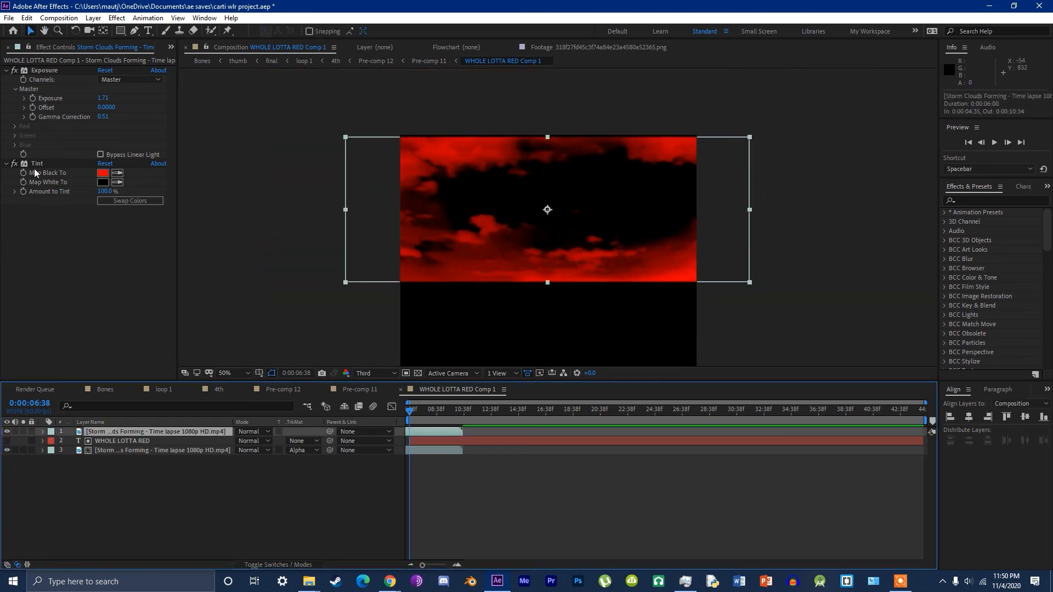
{"action": "left_click", "coordinate": [7, 432]}
{"action": "key", "text": "Delete"}
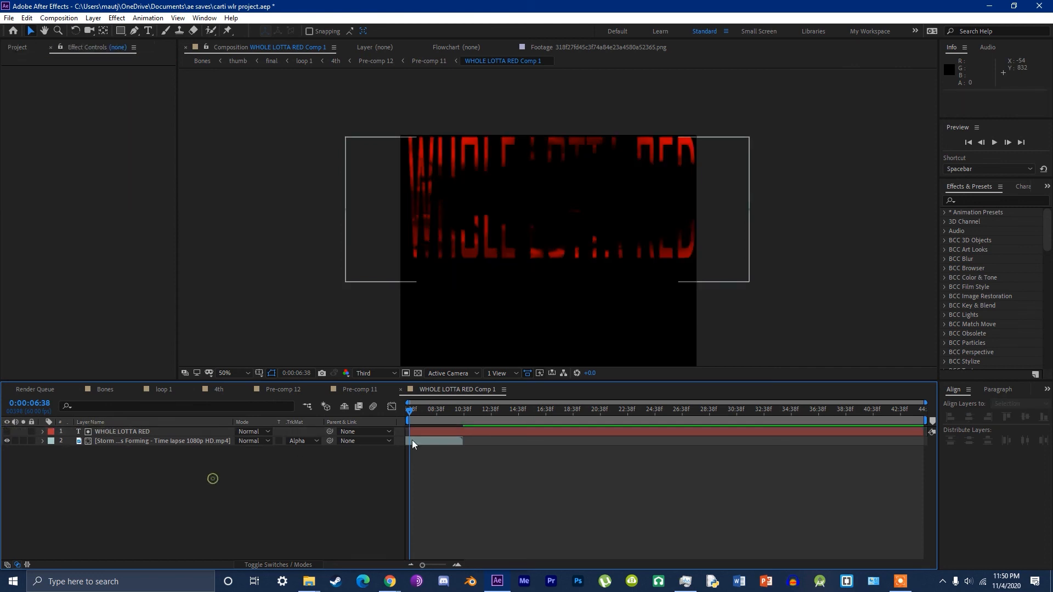
Step: Preview the cloud-filled title animation, and close the title composition and Pre-comp 11 to return to Pre-comp 12
{"action": "key", "text": "space"}
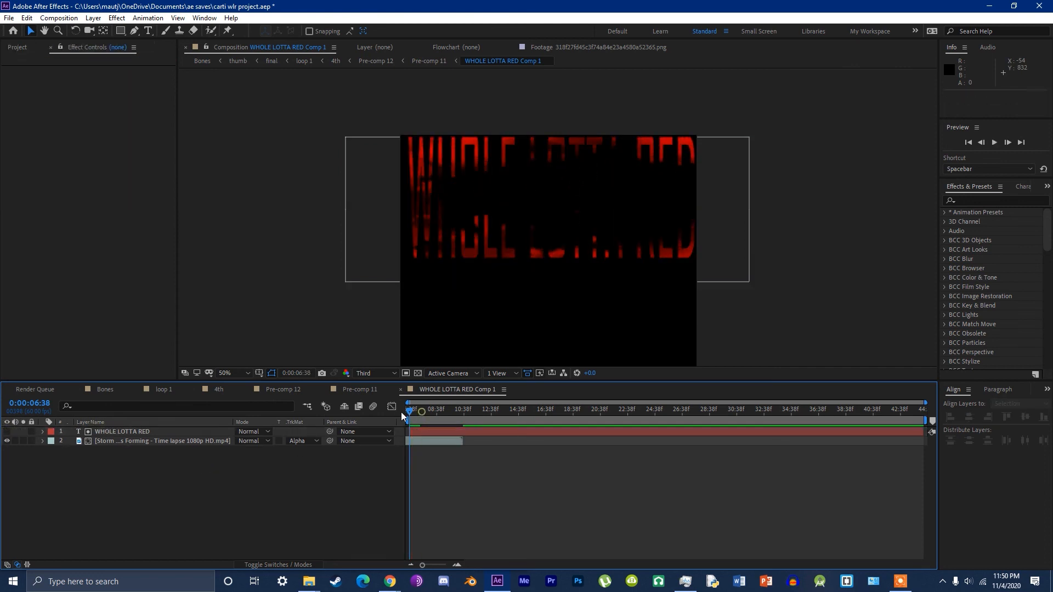
{"action": "key", "text": "space"}
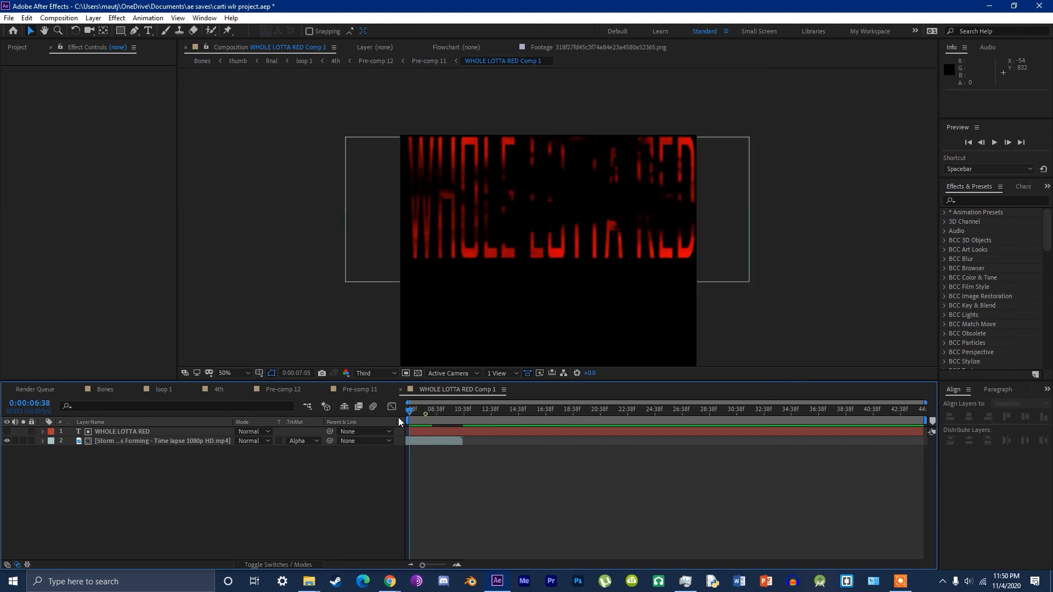
{"action": "left_click", "coordinate": [401, 390]}
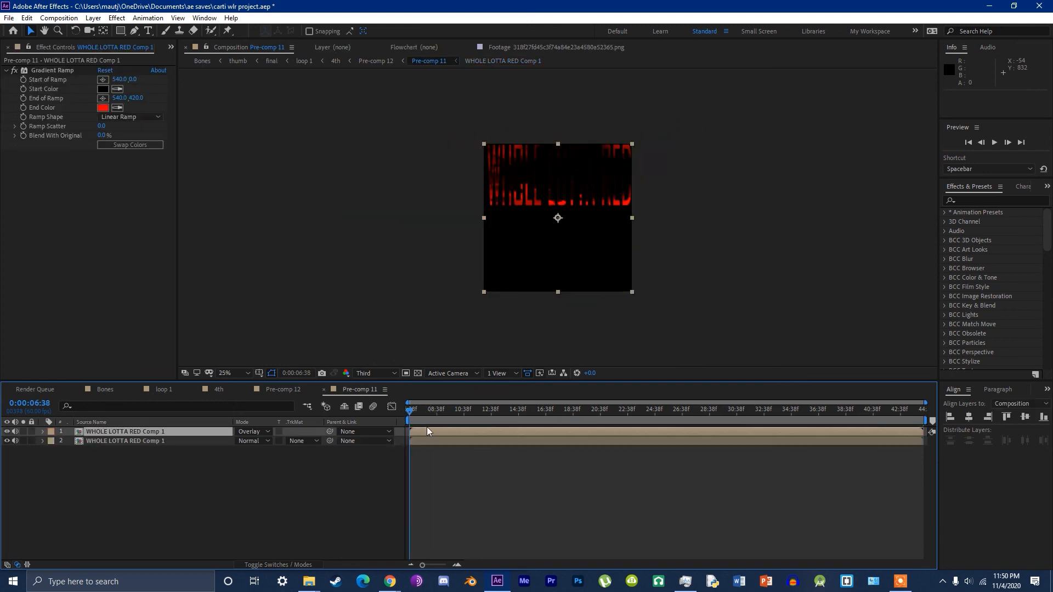
{"action": "key", "text": "ctrl+w"}
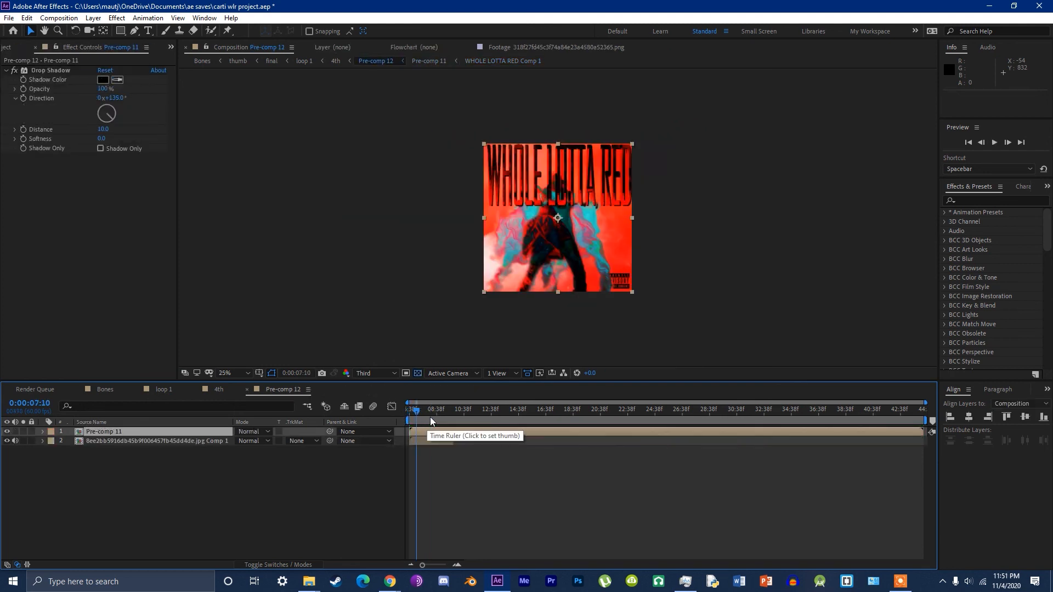
Step: Open the cover image's Comp 1, check the effects on layers 2 and 3 and the smoke footage, and return to Pre-comp 12
{"action": "double_click", "coordinate": [421, 441]}
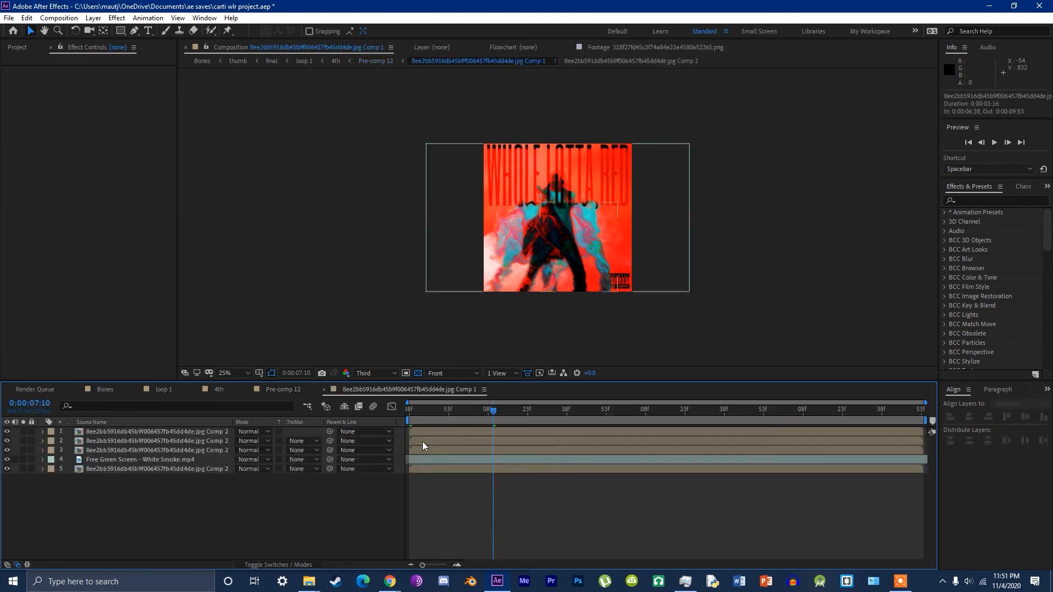
{"action": "left_click", "coordinate": [90, 442]}
{"action": "left_click", "coordinate": [124, 450]}
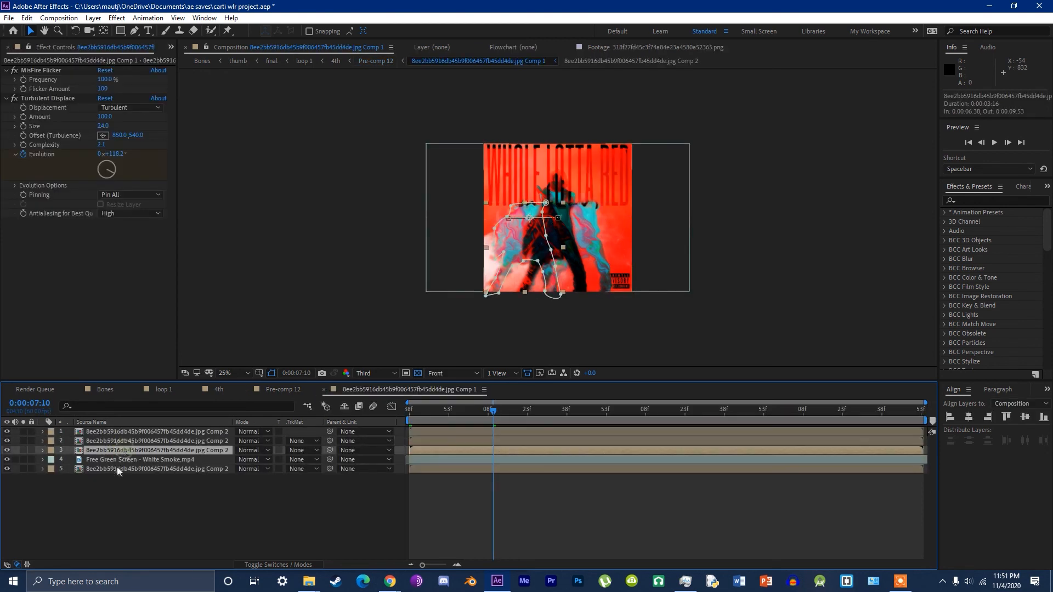
{"action": "left_click", "coordinate": [117, 461]}
{"action": "left_click", "coordinate": [130, 498]}
{"action": "left_click", "coordinate": [299, 391]}
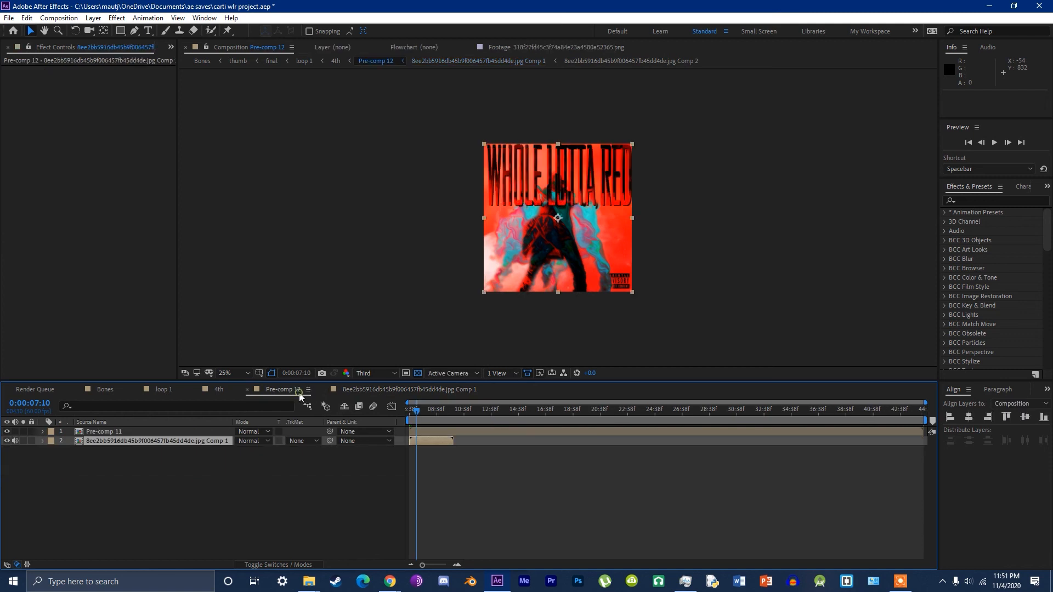
Step: Reopen the cover image's Comp 1, examine the masked and smoke layers up close, and open the nested Comp 2
{"action": "double_click", "coordinate": [423, 437]}
{"action": "scroll", "coordinate": [549, 212], "scroll_direction": "up", "scroll_amount": 4}
{"action": "key", "text": "v"}
{"action": "left_click_drag", "start_coordinate": [406, 222], "coordinate": [545, 260]}
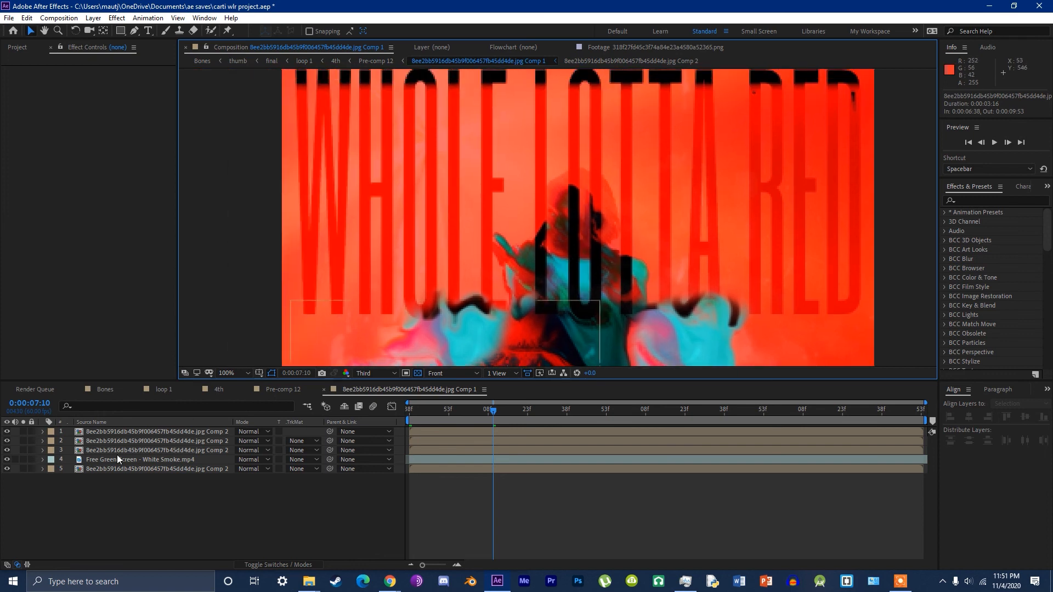
{"action": "left_click", "coordinate": [120, 442]}
{"action": "left_click", "coordinate": [121, 461]}
{"action": "double_click", "coordinate": [124, 440]}
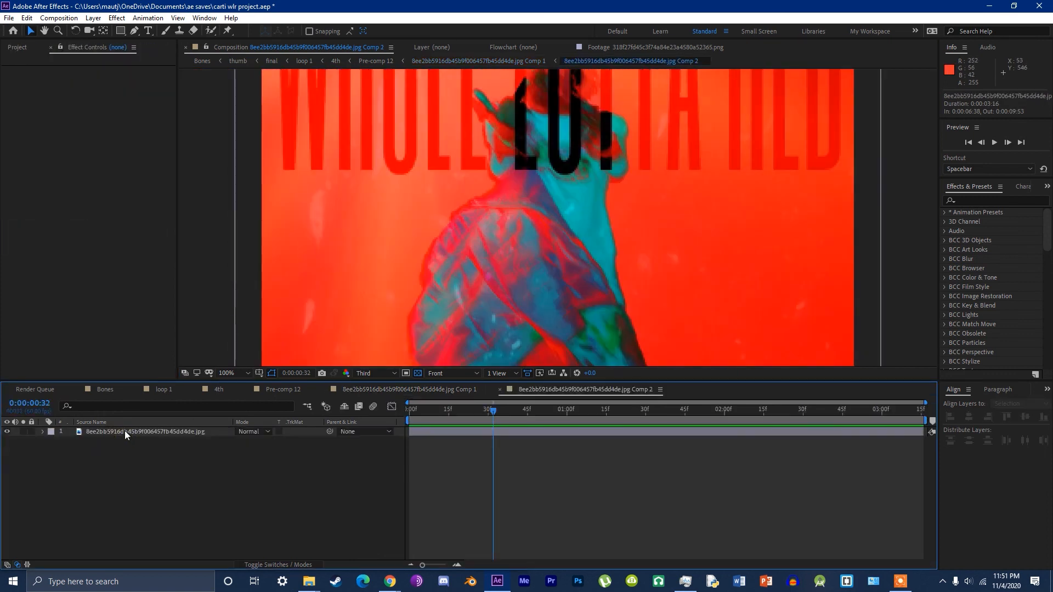
Step: Inspect the source image in Comp 2, return to Comp 1 and undo the accidental value changes
{"action": "left_click", "coordinate": [126, 434]}
{"action": "scroll", "coordinate": [447, 220], "scroll_direction": "down", "scroll_amount": 1}
{"action": "left_click_drag", "start_coordinate": [489, 203], "coordinate": [469, 244]}
{"action": "left_click_drag", "start_coordinate": [253, 442], "coordinate": [256, 445]}
{"action": "key", "text": "ctrl+z"}
{"action": "key", "text": "ctrl+z"}
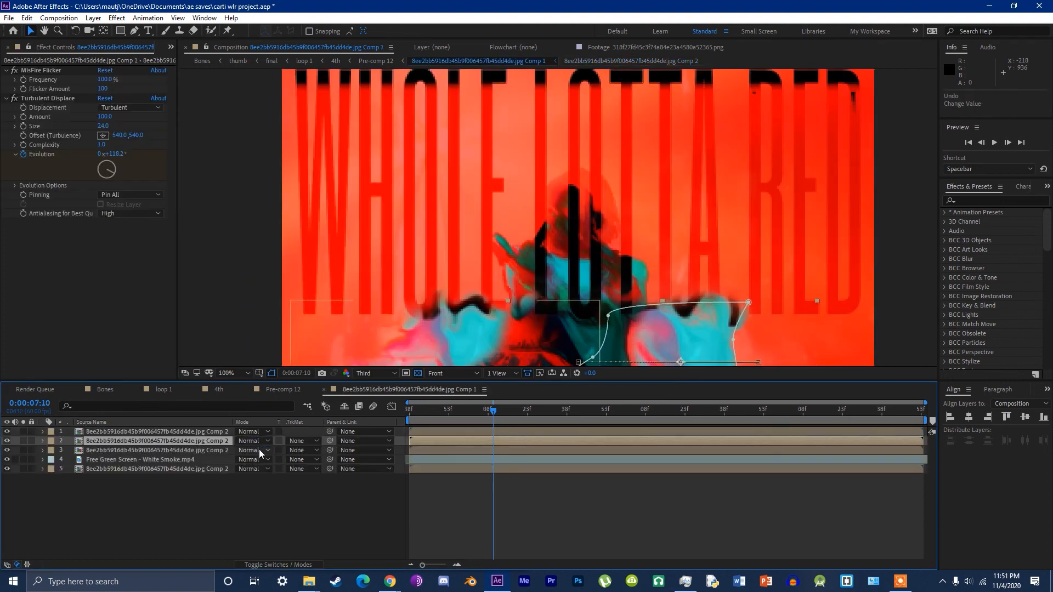
Step: Examine the second layer's mask, close Comp 1 and preview Pre-comp 12 from its start at 0:00:06:38
{"action": "scroll", "coordinate": [524, 274], "scroll_direction": "down", "scroll_amount": 2}
{"action": "left_click_drag", "start_coordinate": [516, 247], "coordinate": [499, 245]}
{"action": "scroll", "coordinate": [505, 252], "scroll_direction": "up", "scroll_amount": 1}
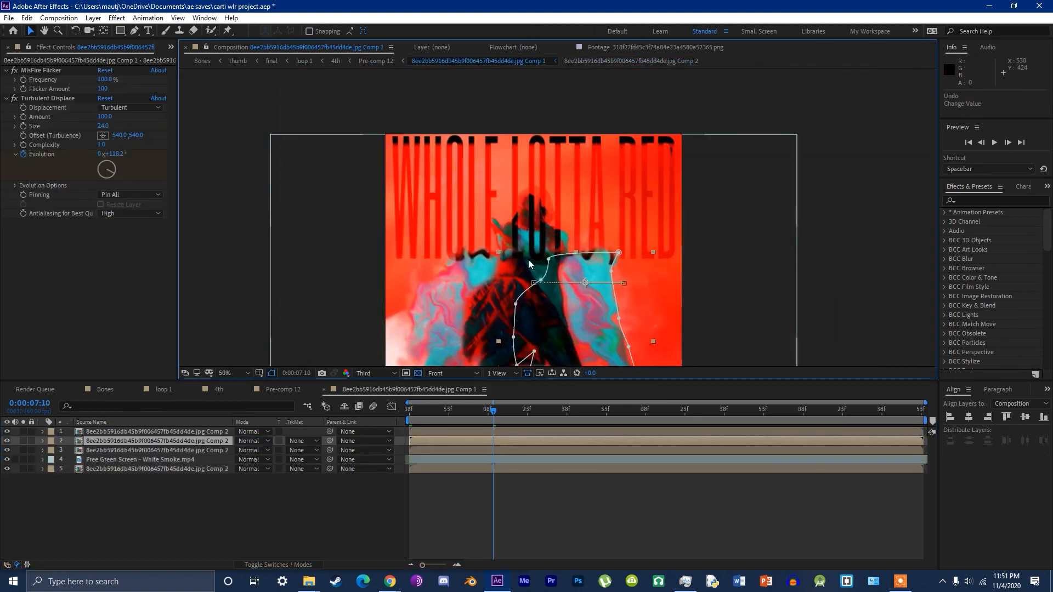
{"action": "key", "text": "ctrl+w"}
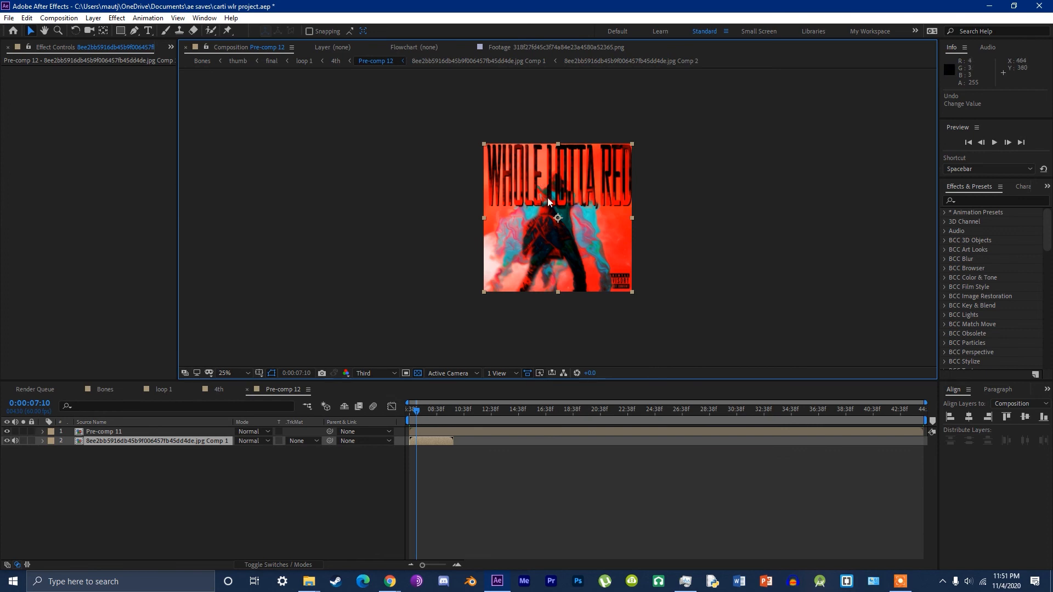
{"action": "left_click_drag", "start_coordinate": [428, 413], "coordinate": [391, 419]}
{"action": "key", "text": "space"}
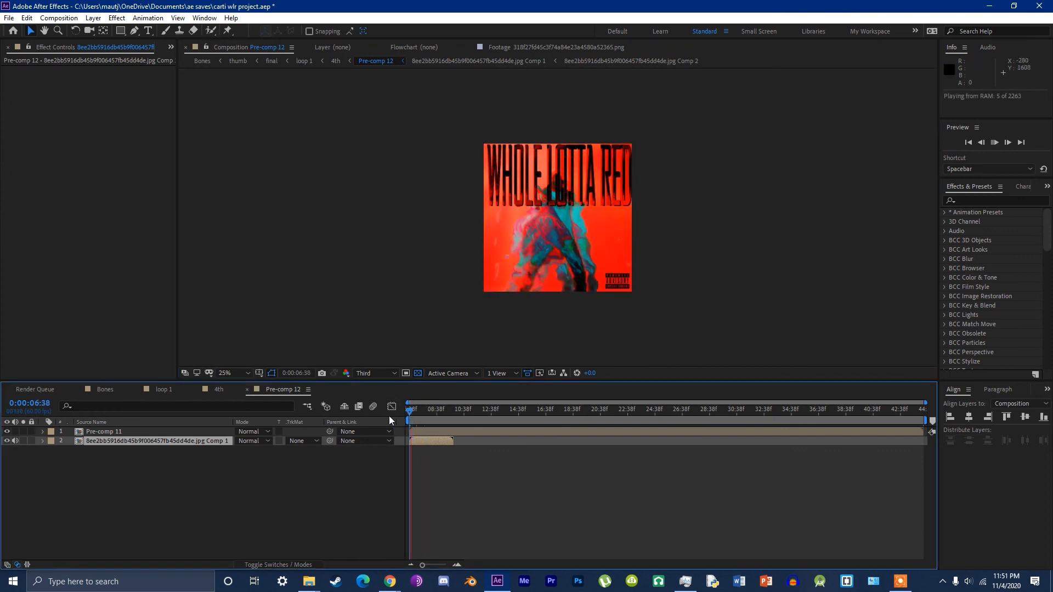
Step: Open the cover image's Comp 1 again and select layer 3 to show its MisFire Flicker and Turbulent Displace effects
{"action": "double_click", "coordinate": [133, 437]}
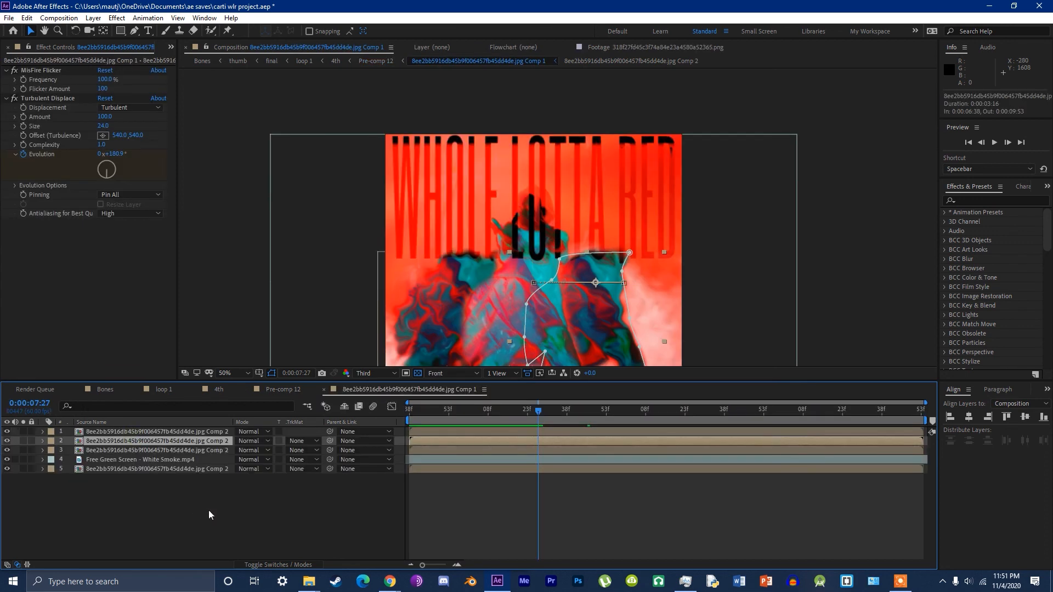
{"action": "left_click_drag", "start_coordinate": [548, 280], "coordinate": [567, 215]}
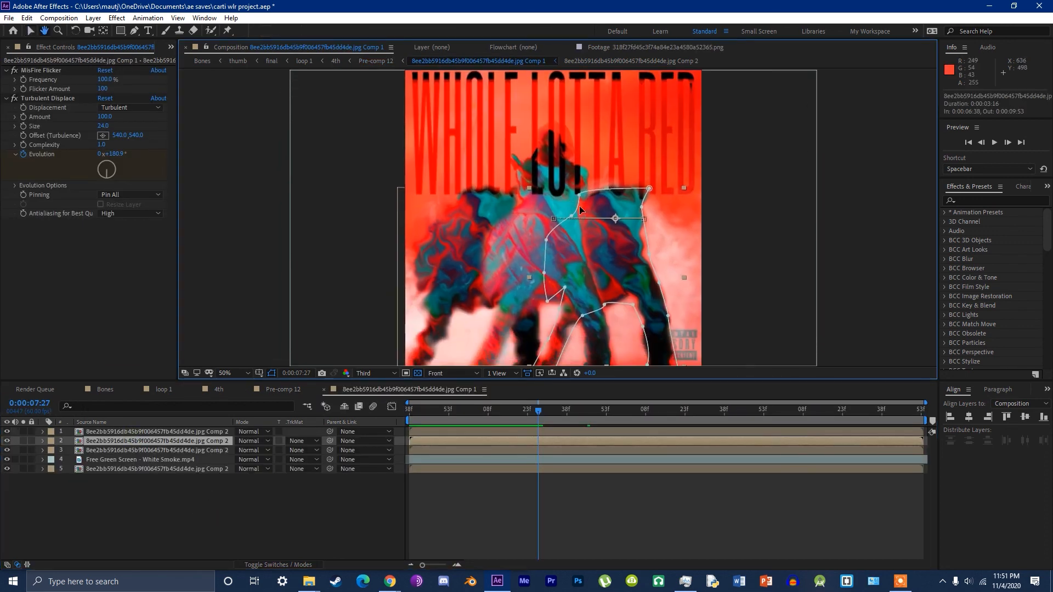
{"action": "left_click", "coordinate": [142, 448]}
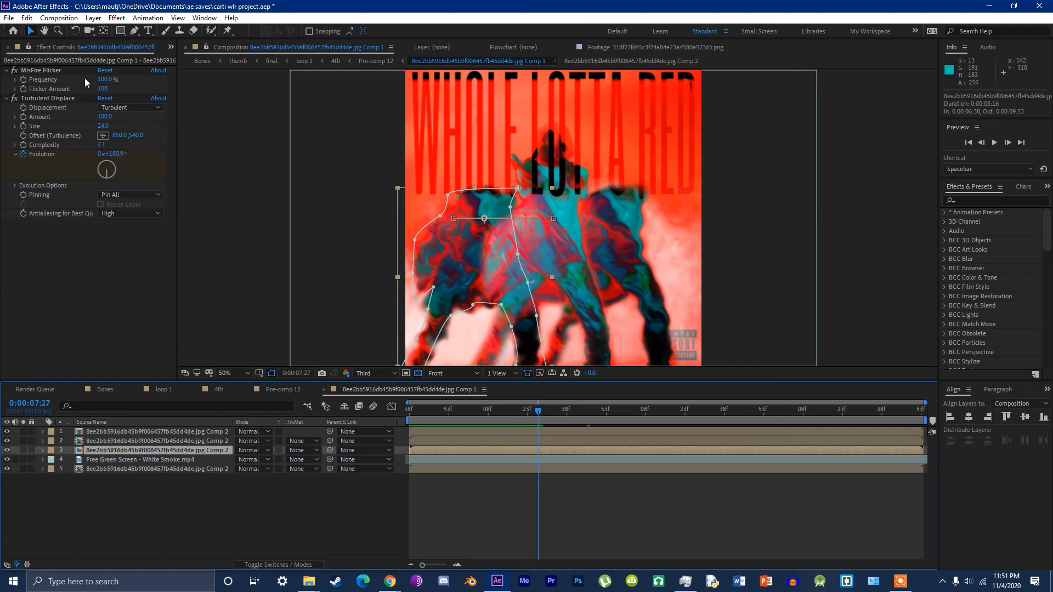
Step: Toggle layer 3's Turbulent Displace effect, try an Amount of about 839, and undo the change
{"action": "left_click", "coordinate": [16, 100]}
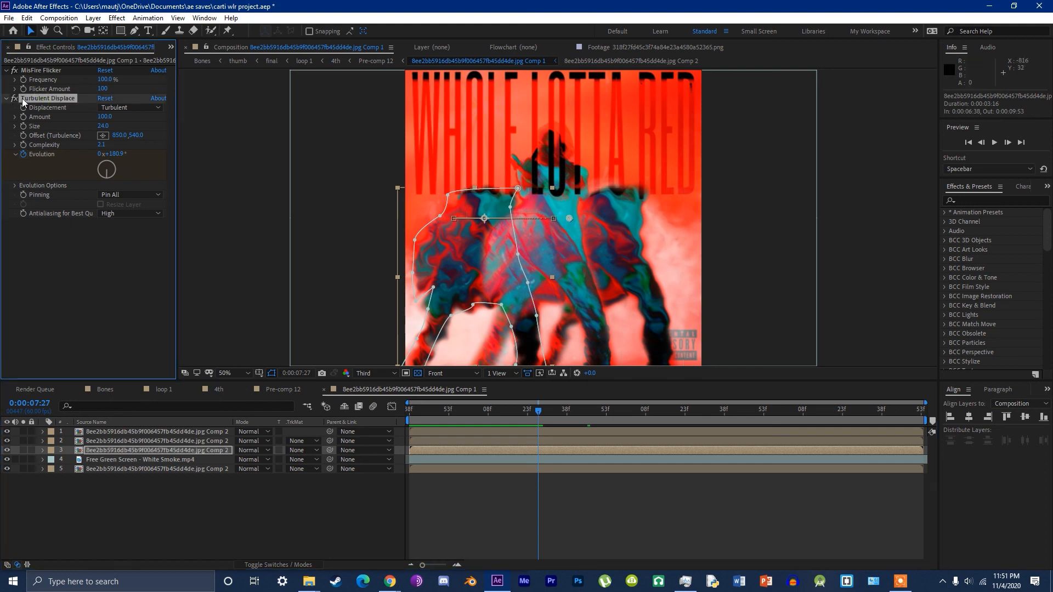
{"action": "left_click", "coordinate": [15, 99]}
{"action": "left_click", "coordinate": [16, 99]}
{"action": "left_click_drag", "start_coordinate": [132, 111], "coordinate": [735, 140]}
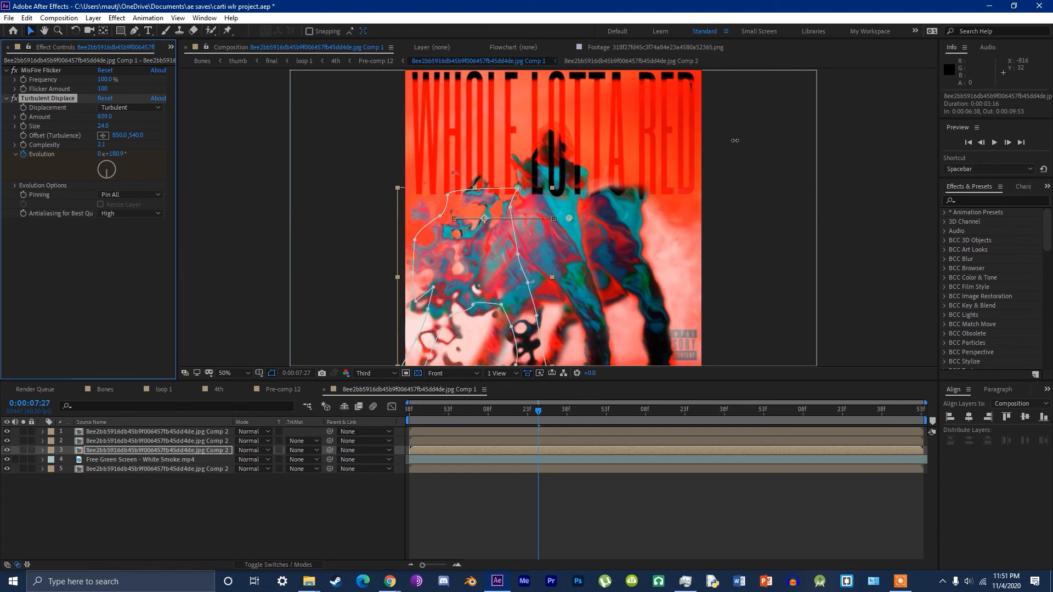
{"action": "key", "text": "ctrl+z"}
Step: Move back to the start at 0:00:06:38, and close Comp 1 and Pre-comp 12 to return to the 4th composition
{"action": "left_click_drag", "start_coordinate": [517, 412], "coordinate": [330, 449]}
{"action": "left_click", "coordinate": [270, 514]}
{"action": "key", "text": "ctrl+w"}
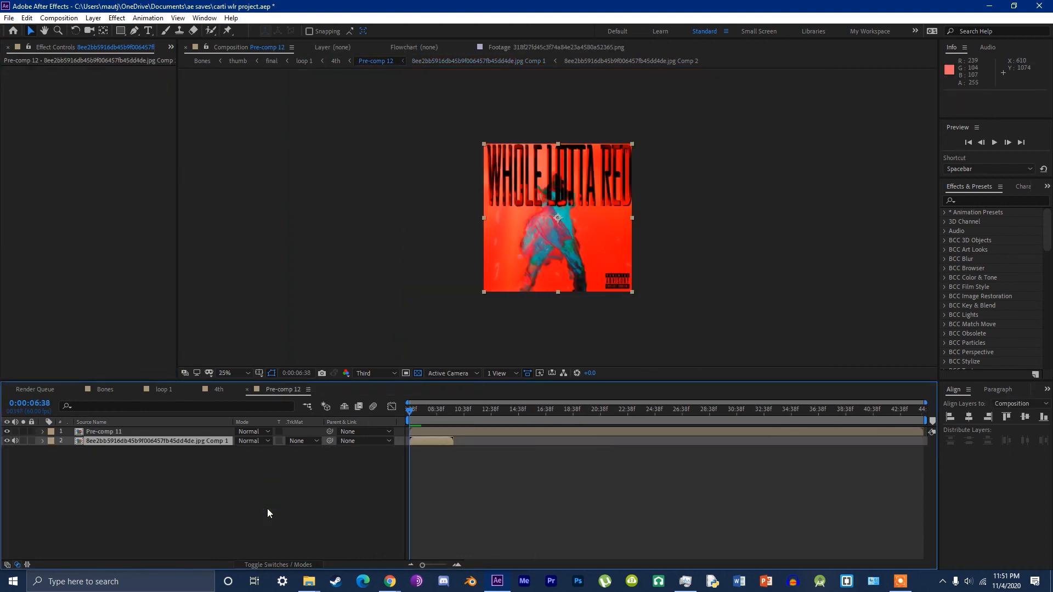
{"action": "key", "text": "ctrl+w"}
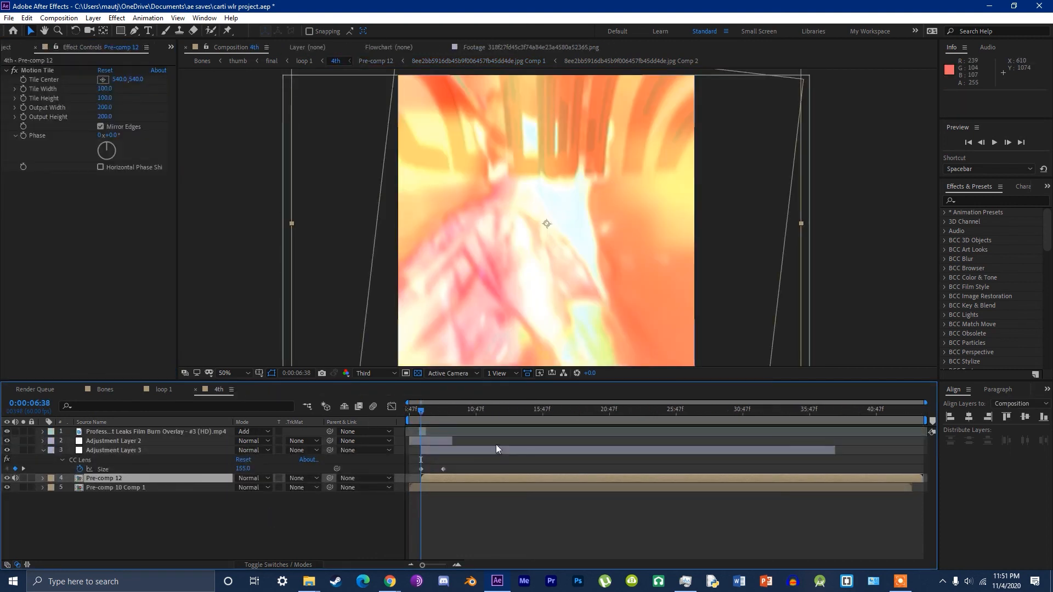
Step: Select the Professional Light Leaks Film Burn Overlay layer and preview the transition from 0:00:06:31
{"action": "left_click", "coordinate": [422, 431]}
{"action": "scroll", "coordinate": [423, 430], "scroll_direction": "up", "scroll_amount": 4}
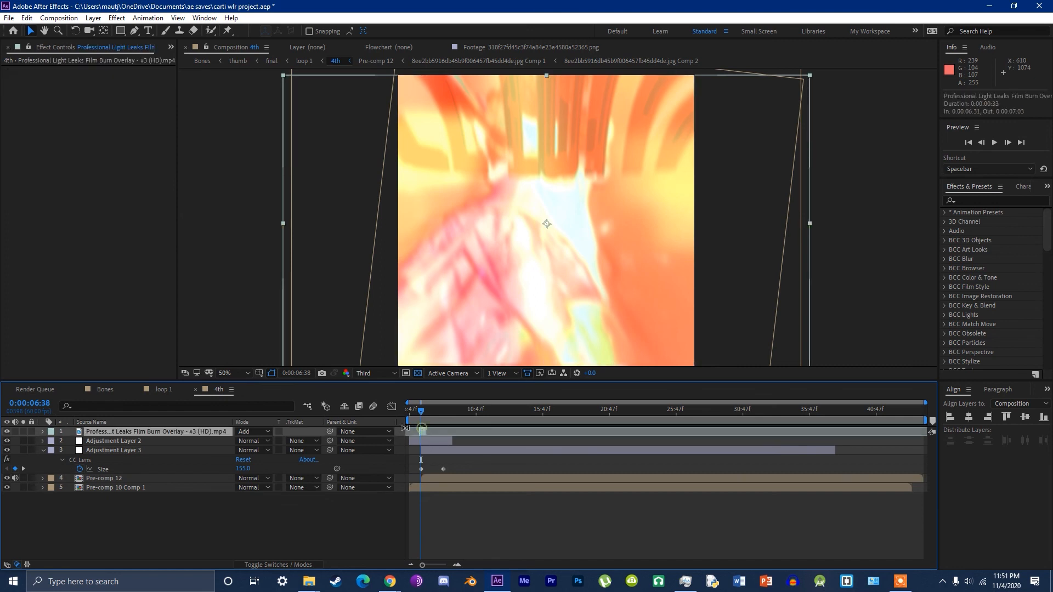
{"action": "scroll", "coordinate": [424, 431], "scroll_direction": "left", "scroll_amount": 1}
{"action": "key", "text": "space"}
{"action": "left_click", "coordinate": [438, 418]}
{"action": "key", "text": "space"}
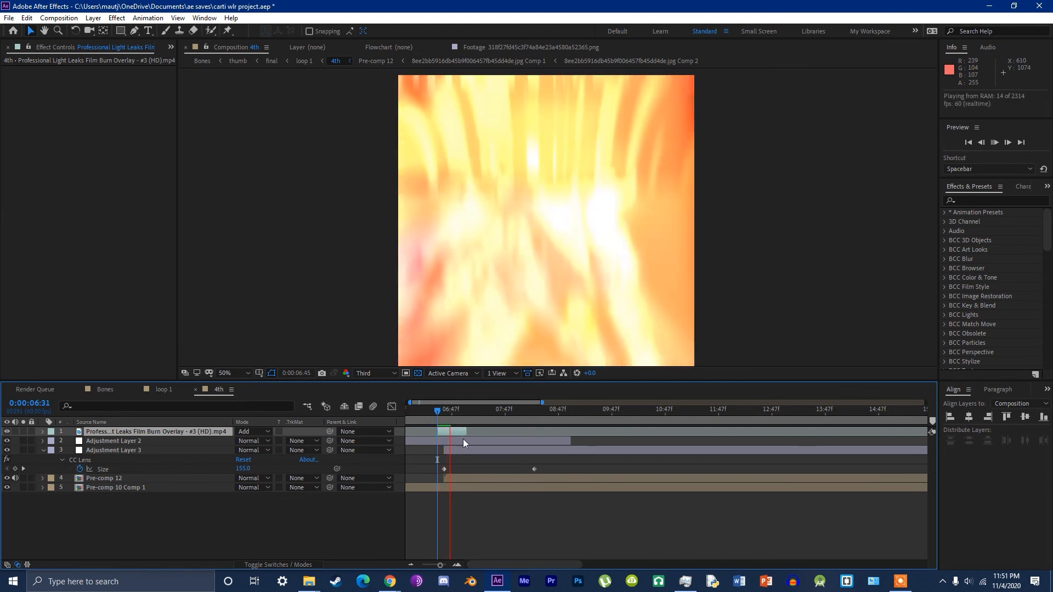
{"action": "scroll", "coordinate": [571, 229], "scroll_direction": "down", "scroll_amount": 2}
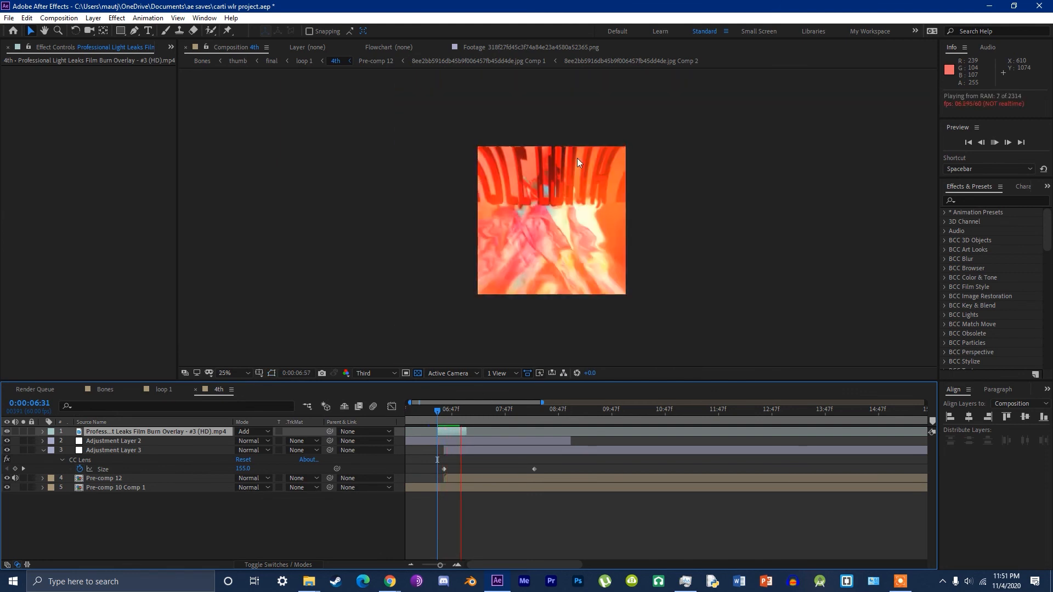
Step: Replay the light leak transition in the 4th composition from 0:00:06:28
{"action": "left_click", "coordinate": [435, 412]}
{"action": "key", "text": "space"}
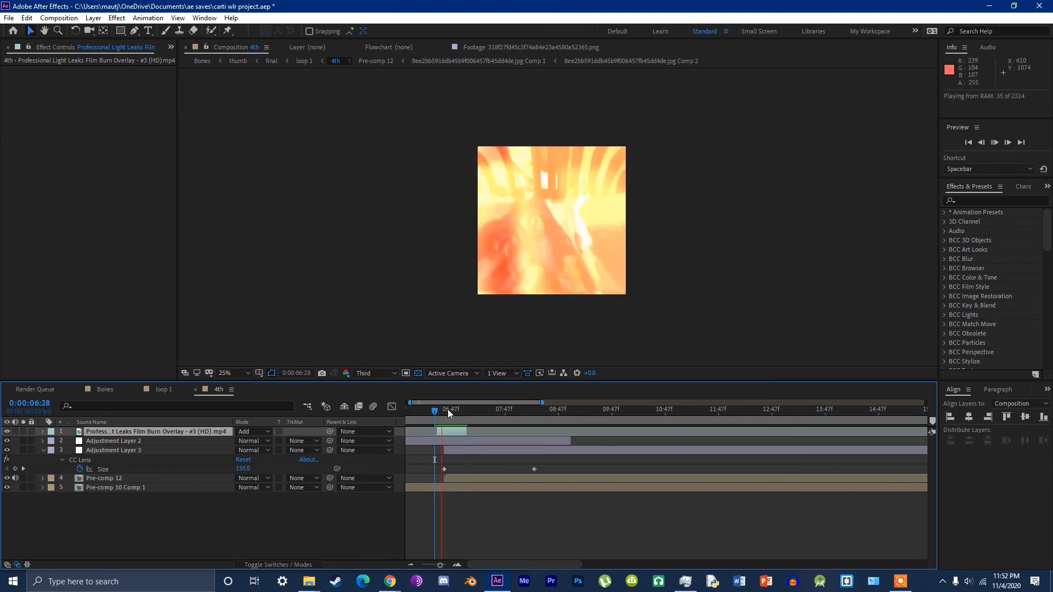
{"action": "key", "text": "space"}
Step: Close the 4th composition and open the 5th composition from loop 1
{"action": "key", "text": "ctrl+w"}
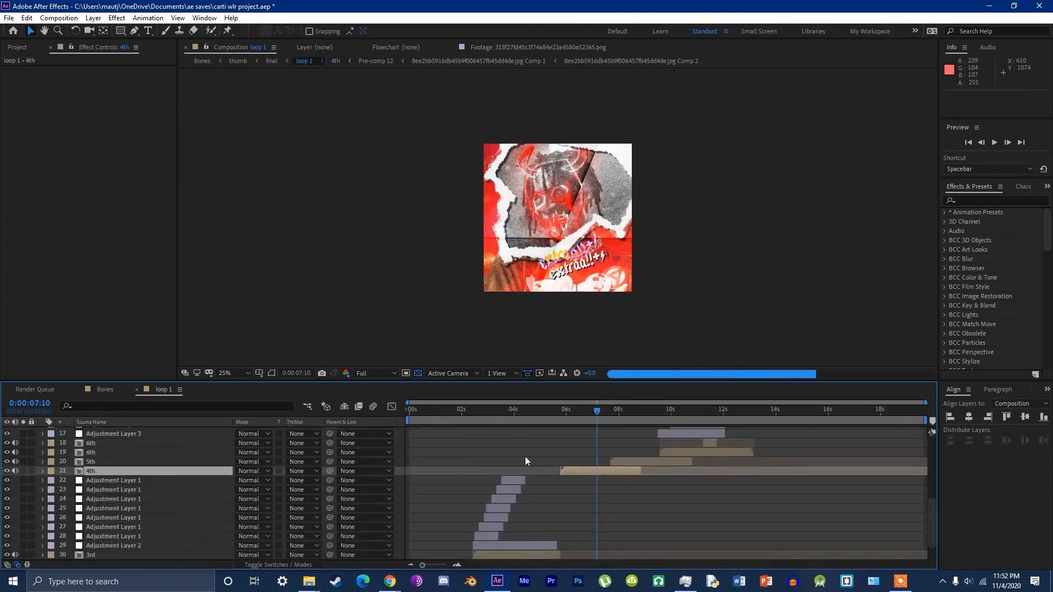
{"action": "left_click", "coordinate": [627, 463]}
{"action": "double_click", "coordinate": [627, 461]}
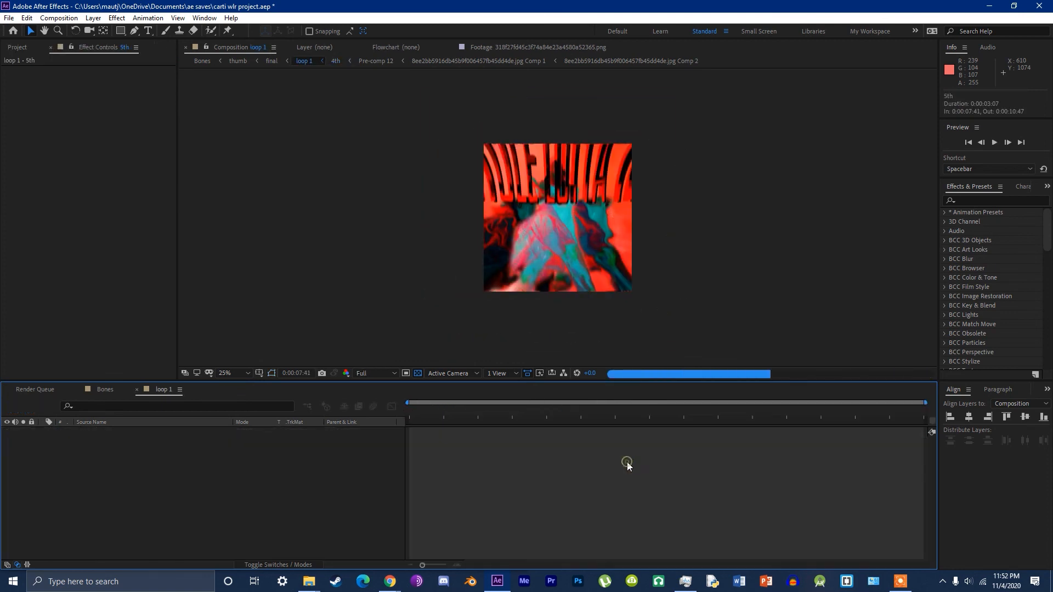
Step: Set the preview resolution to Third and scrub the opening of the 5th composition from 0:00:07:41 to about 0:00:08:13
{"action": "scroll", "coordinate": [439, 438], "scroll_direction": "down", "scroll_amount": 3}
{"action": "left_click", "coordinate": [420, 410]}
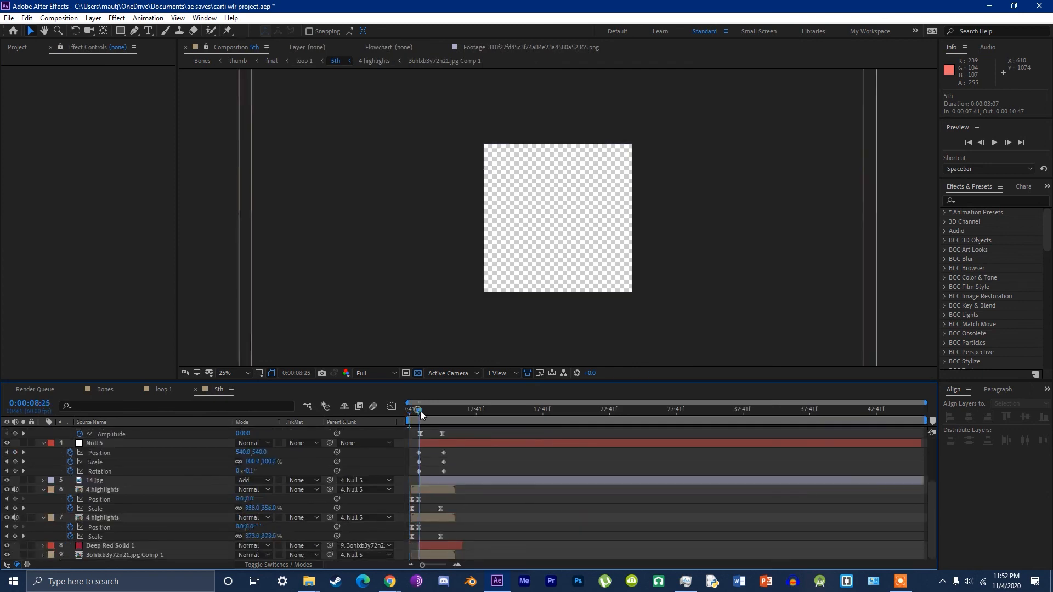
{"action": "left_click", "coordinate": [378, 377]}
{"action": "left_click", "coordinate": [375, 425]}
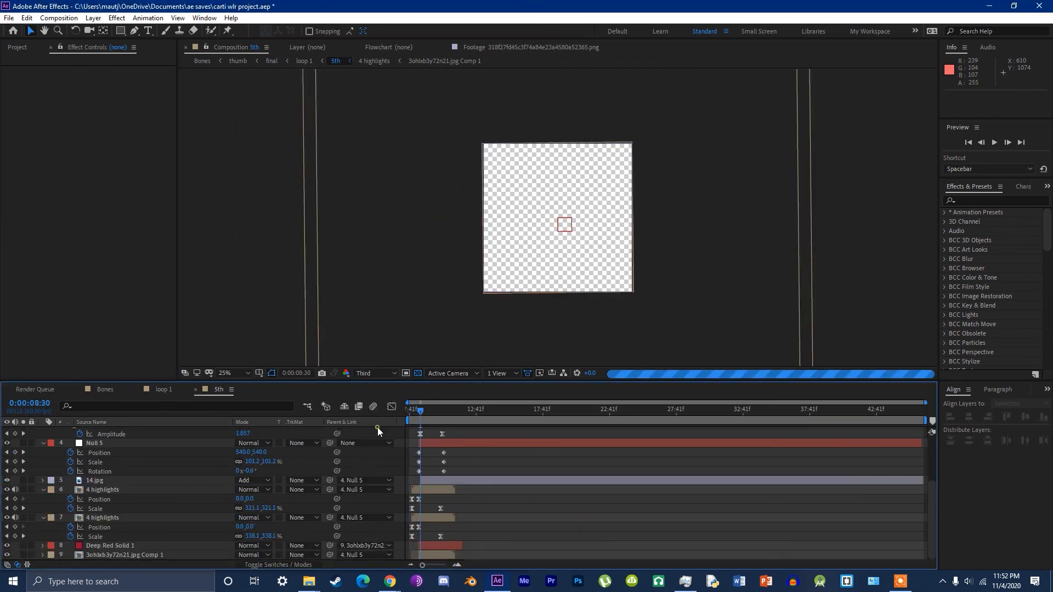
{"action": "left_click_drag", "start_coordinate": [426, 420], "coordinate": [400, 417]}
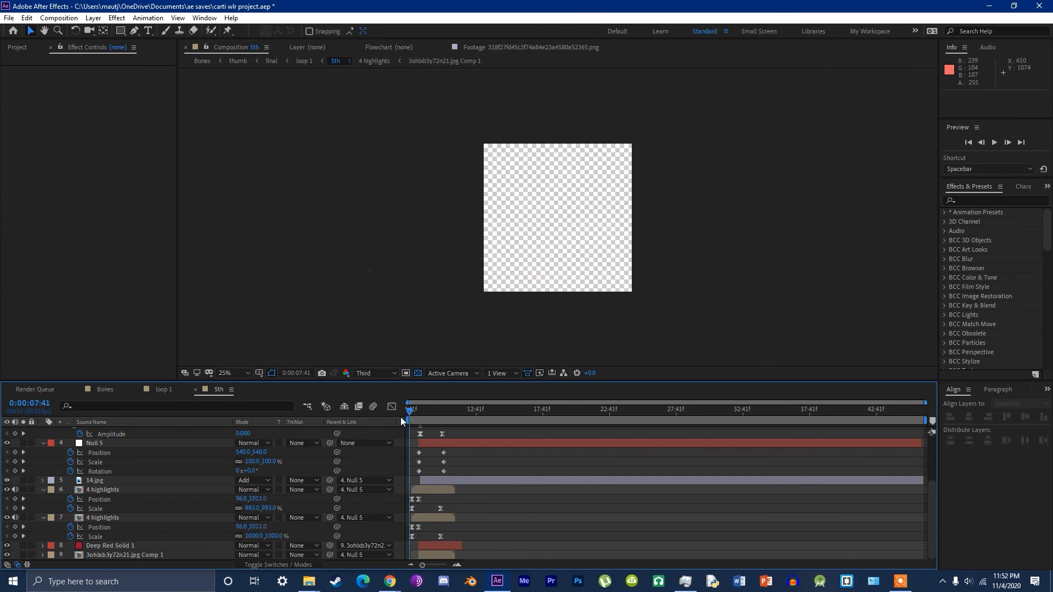
{"action": "left_click", "coordinate": [417, 414]}
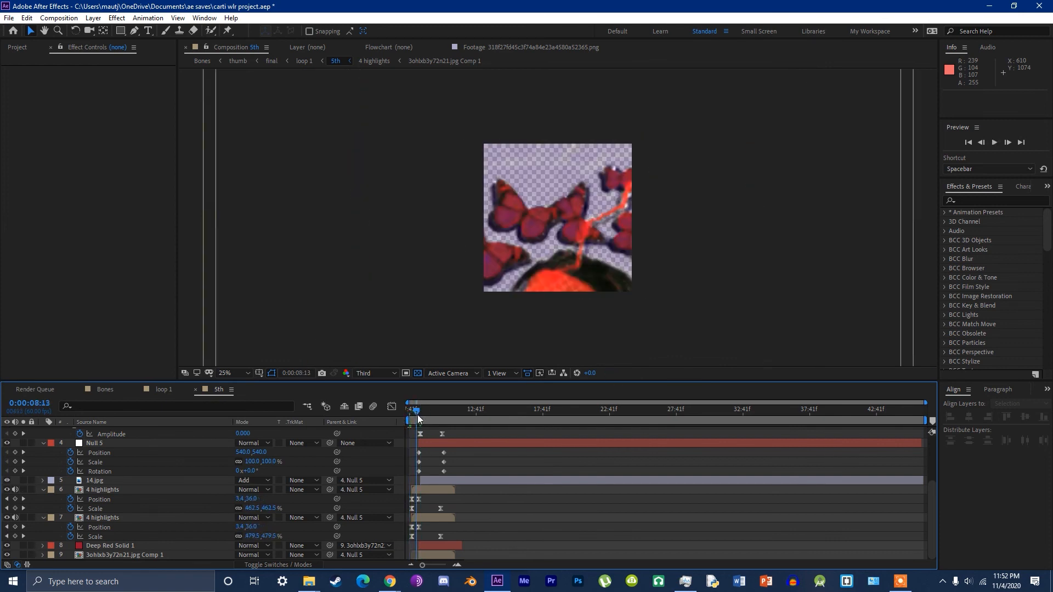
Step: Select the upper 4 highlights layer and step through its Position and Scale keyframes up to 0:00:10:01
{"action": "left_click", "coordinate": [425, 488]}
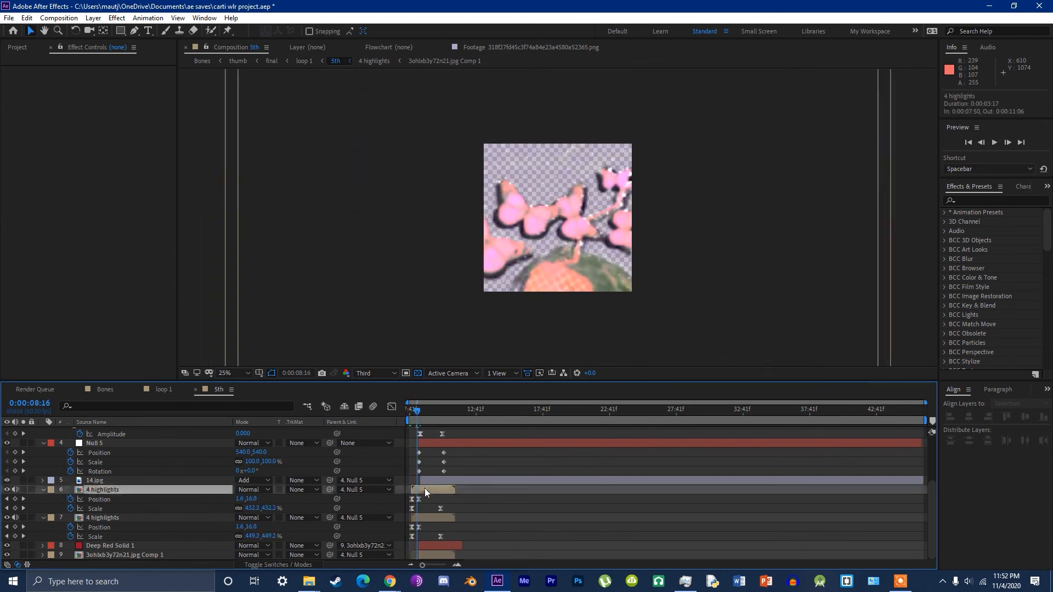
{"action": "left_click", "coordinate": [23, 499]}
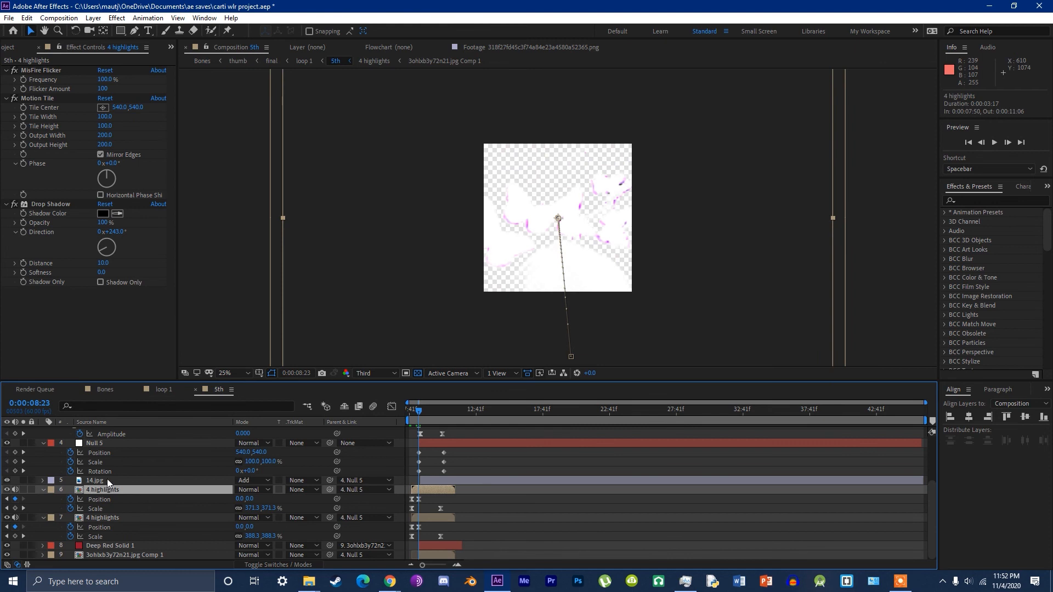
{"action": "left_click", "coordinate": [23, 509]}
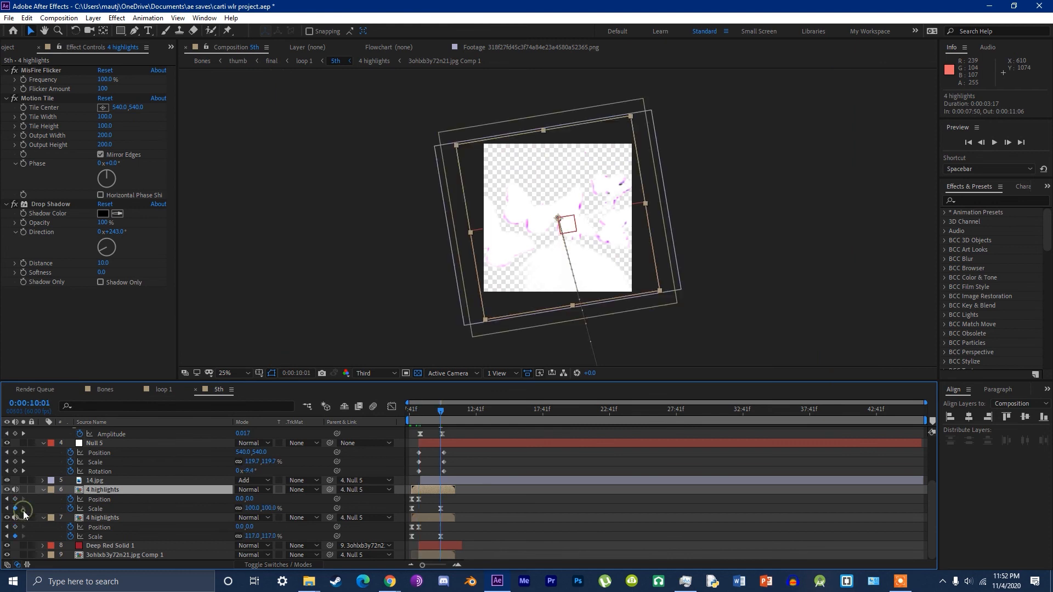
{"action": "left_click", "coordinate": [498, 460]}
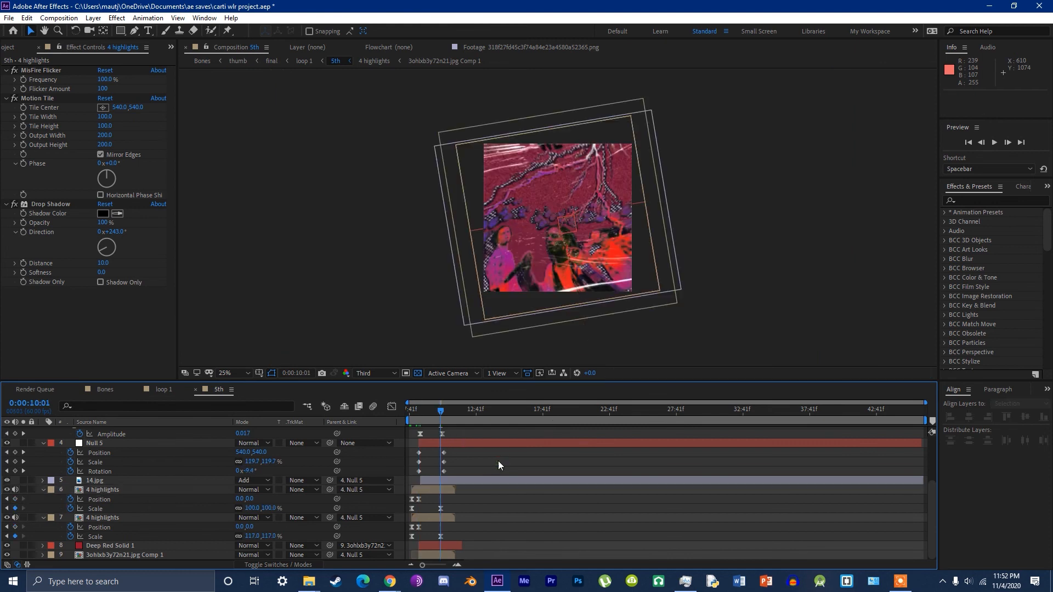
Step: Collapse the properties of all layers in the 5th composition and show the layer switches instead of the modes
{"action": "scroll", "coordinate": [143, 466], "scroll_direction": "up", "scroll_amount": 3}
{"action": "key", "text": "ctrl+a"}
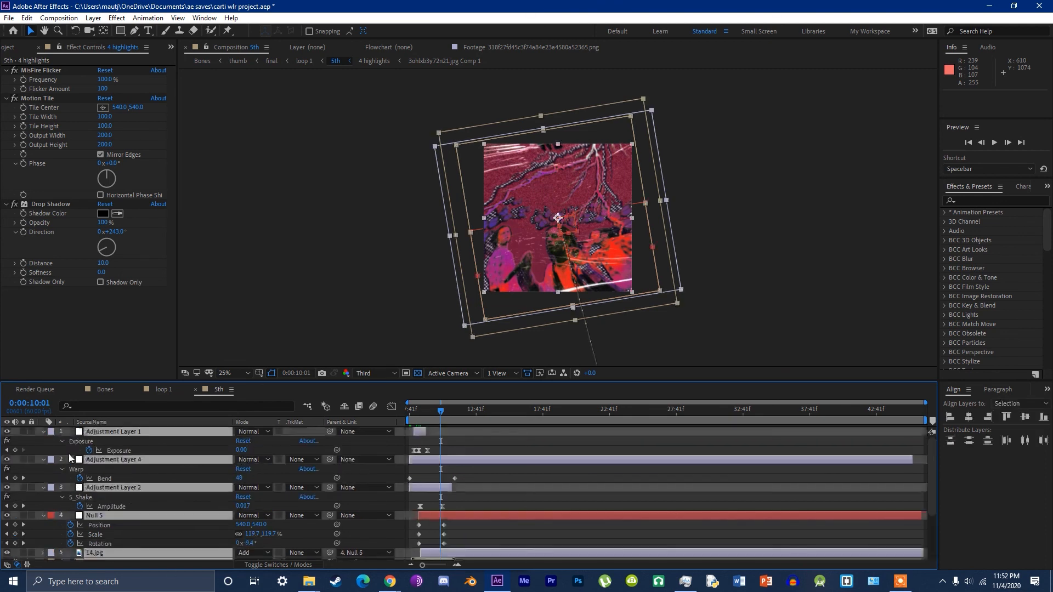
{"action": "left_click", "coordinate": [41, 432]}
{"action": "left_click", "coordinate": [242, 535]}
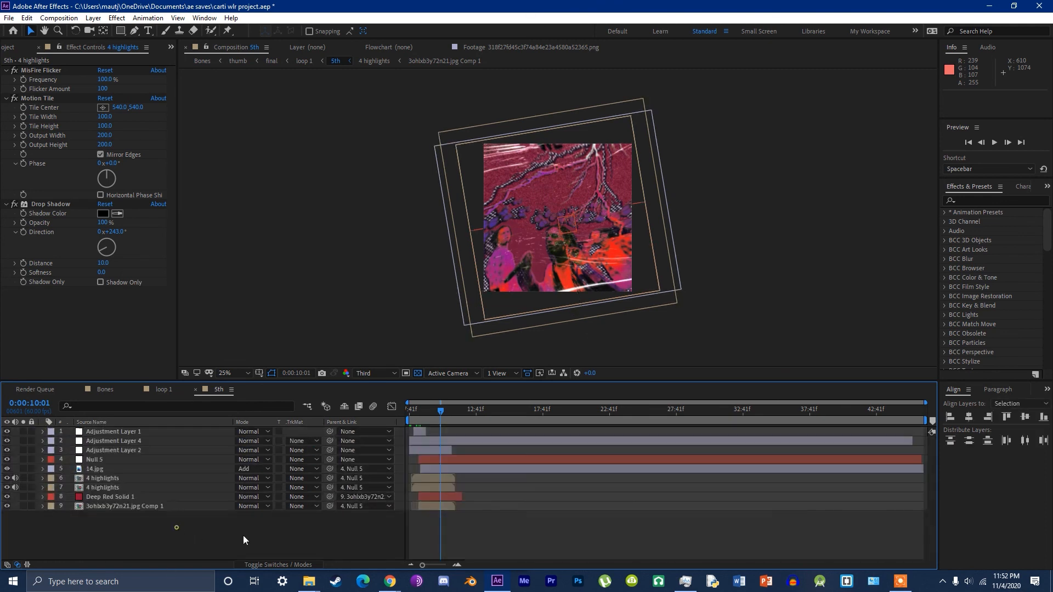
{"action": "left_click", "coordinate": [280, 563]}
Step: Reveal the Rotation keyframes of Null 5, select the upper 4 highlights layer and move back to 0:00:08:50
{"action": "left_click", "coordinate": [103, 461]}
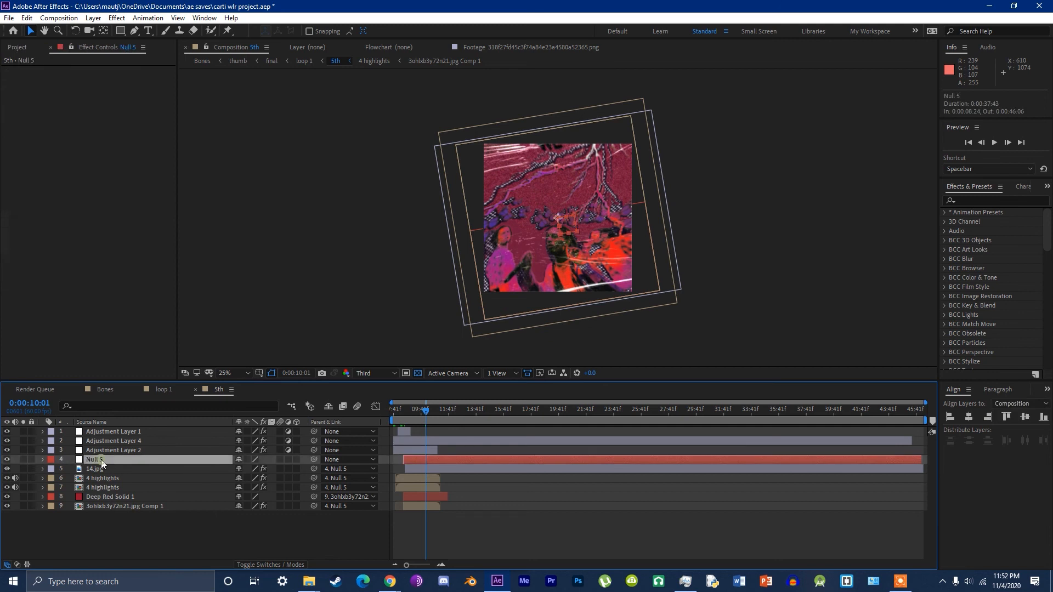
{"action": "key", "text": "r"}
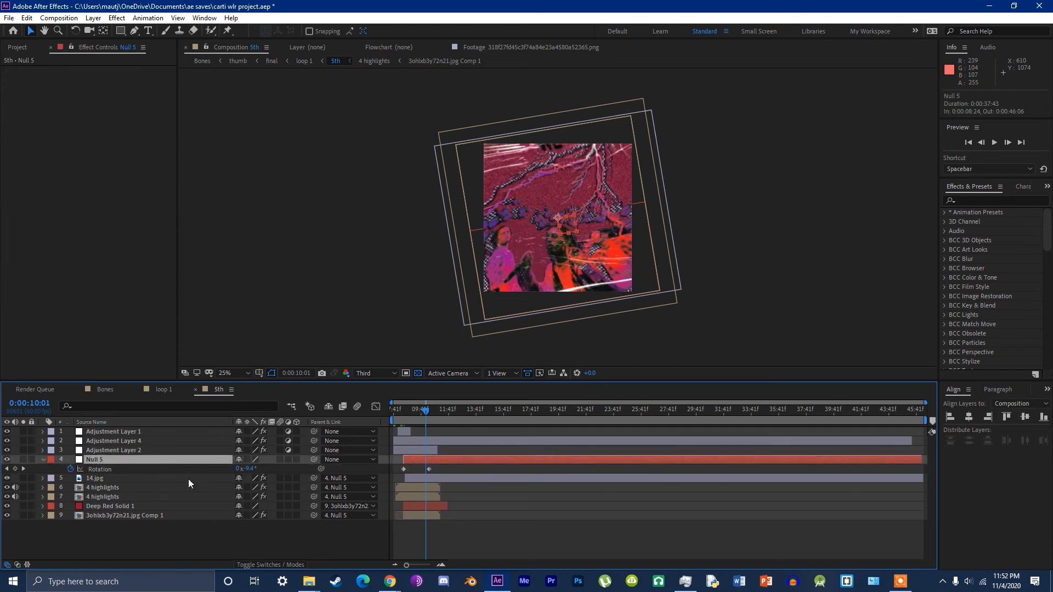
{"action": "left_click", "coordinate": [118, 488]}
{"action": "left_click_drag", "start_coordinate": [418, 410], "coordinate": [410, 415]}
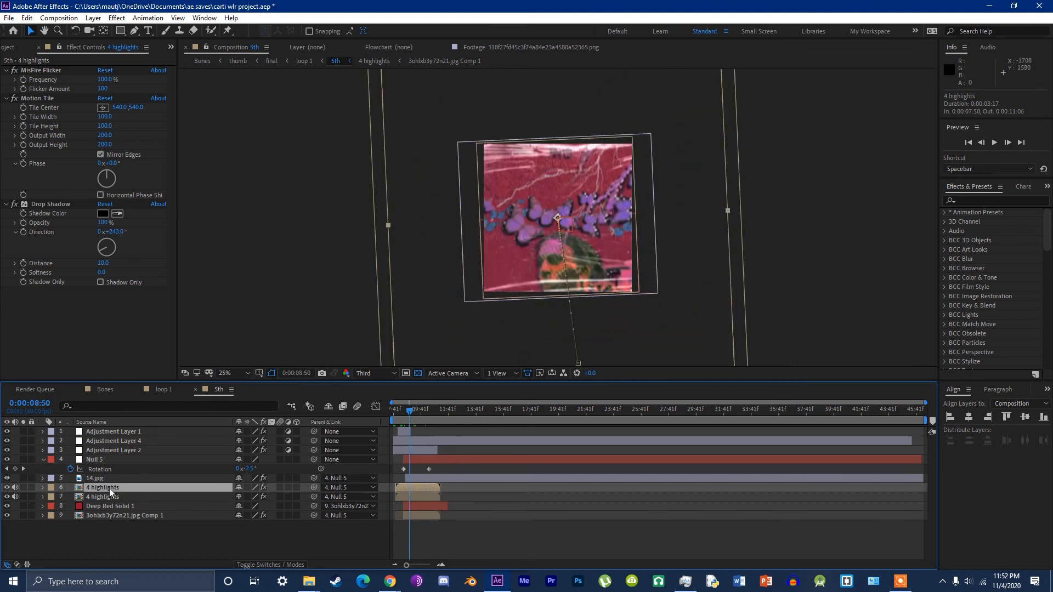
Step: Compare the frame with the 14.jpg texture layer hidden and shown, and open that layer in its own viewer
{"action": "left_click", "coordinate": [94, 478]}
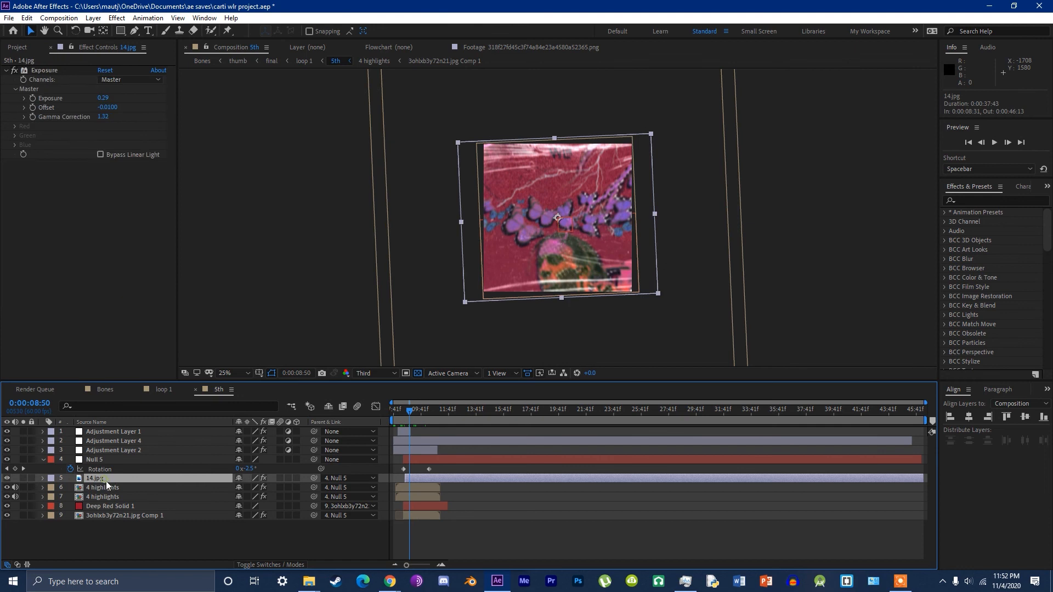
{"action": "left_click", "coordinate": [7, 479]}
{"action": "left_click", "coordinate": [7, 478]}
{"action": "left_click", "coordinate": [8, 479]}
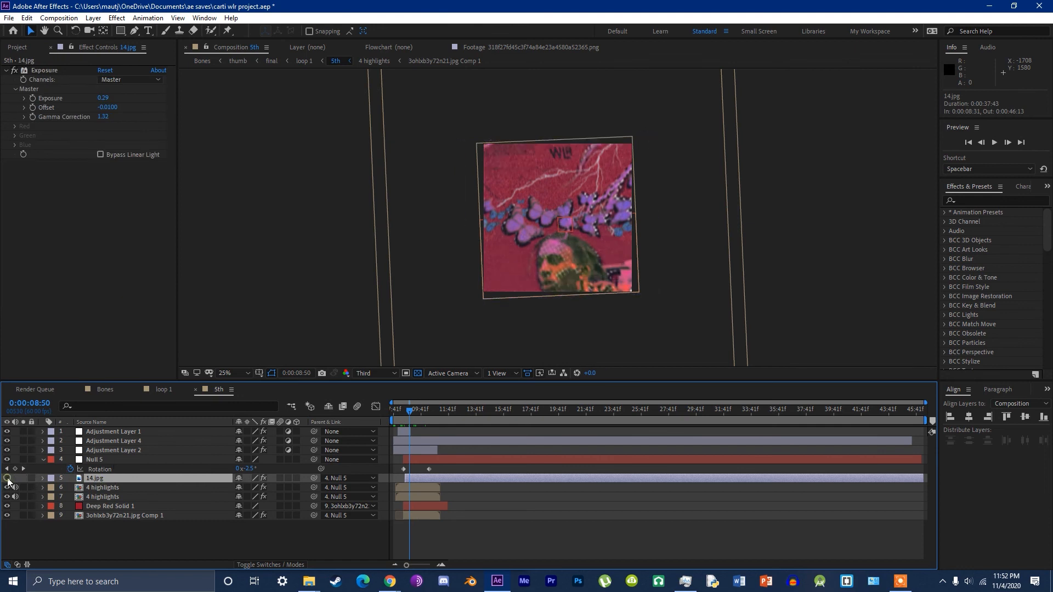
{"action": "left_click", "coordinate": [7, 479]}
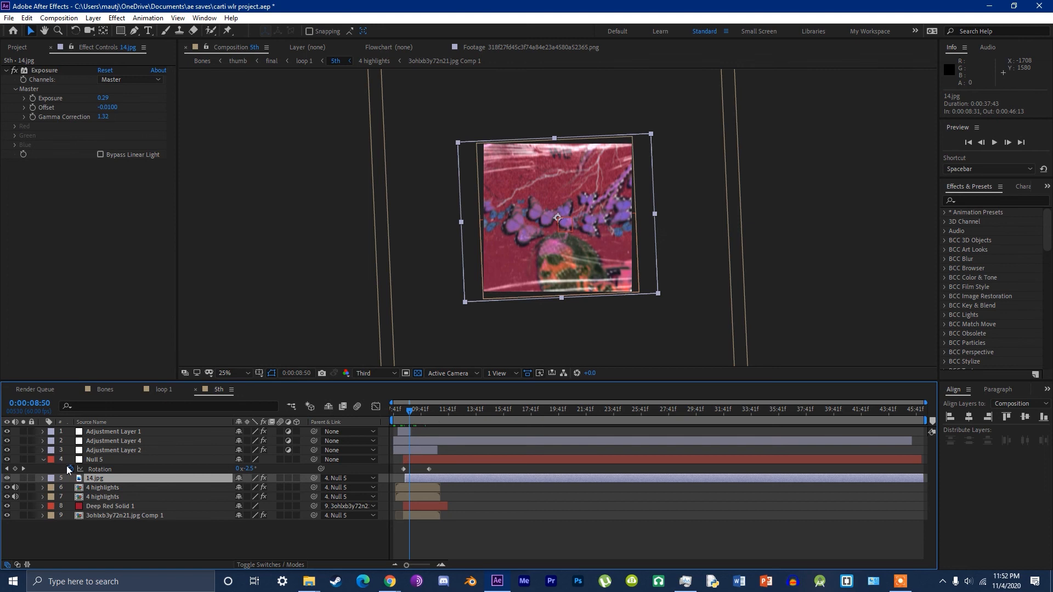
{"action": "double_click", "coordinate": [90, 480]}
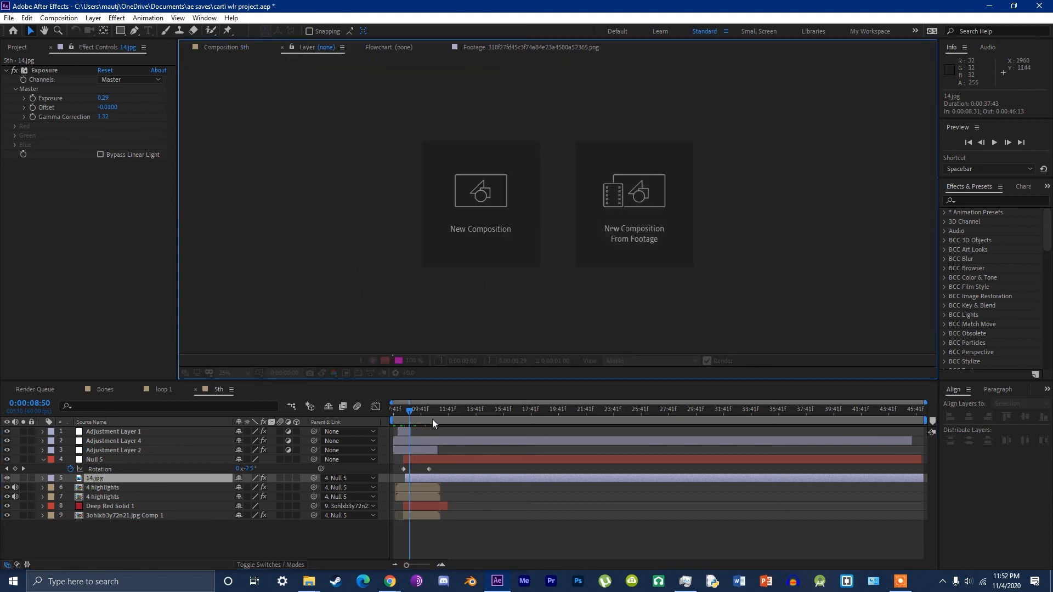
Step: At 0:00:09:17, select Deep Red Solid 1 and compare the image with the solid hidden and shown
{"action": "mouse_move", "coordinate": [418, 413]}
{"action": "left_mouse_down"}
{"action": "mouse_move", "coordinate": [361, 418]}
{"action": "mouse_move", "coordinate": [415, 416]}
{"action": "left_mouse_up"}
{"action": "left_click", "coordinate": [409, 405]}
{"action": "left_click", "coordinate": [109, 508]}
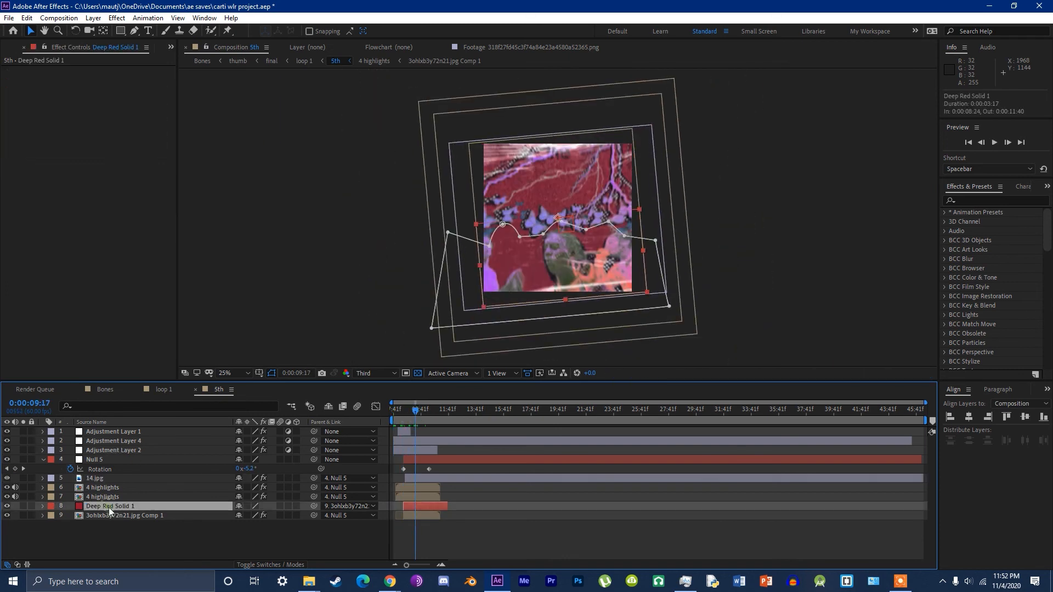
{"action": "left_click", "coordinate": [6, 507]}
{"action": "left_click", "coordinate": [6, 506]}
{"action": "left_click", "coordinate": [6, 507]}
{"action": "left_click", "coordinate": [7, 507]}
{"action": "left_click", "coordinate": [7, 506]}
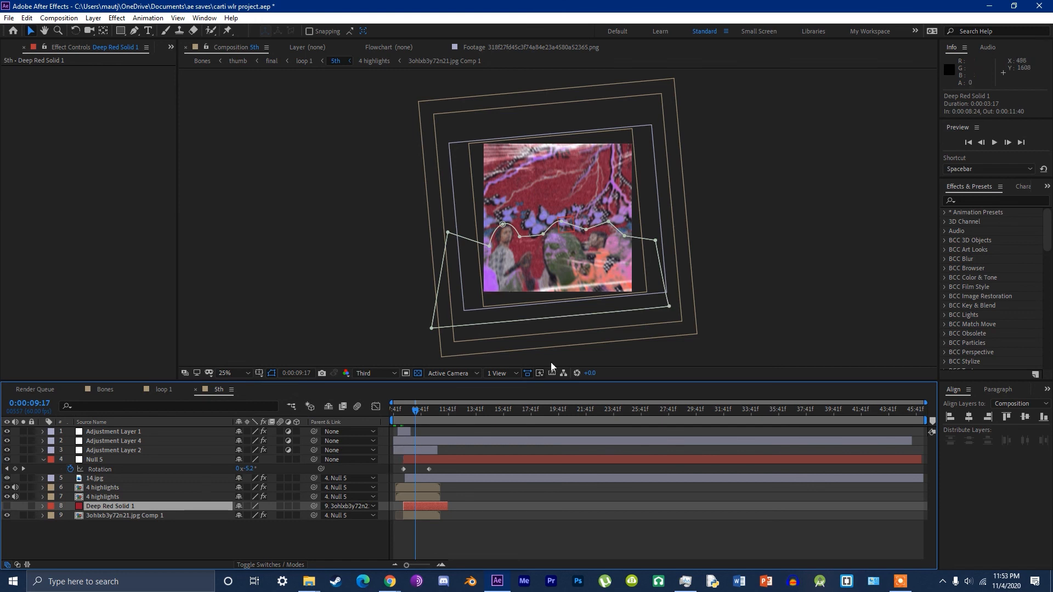
{"action": "left_click", "coordinate": [6, 506]}
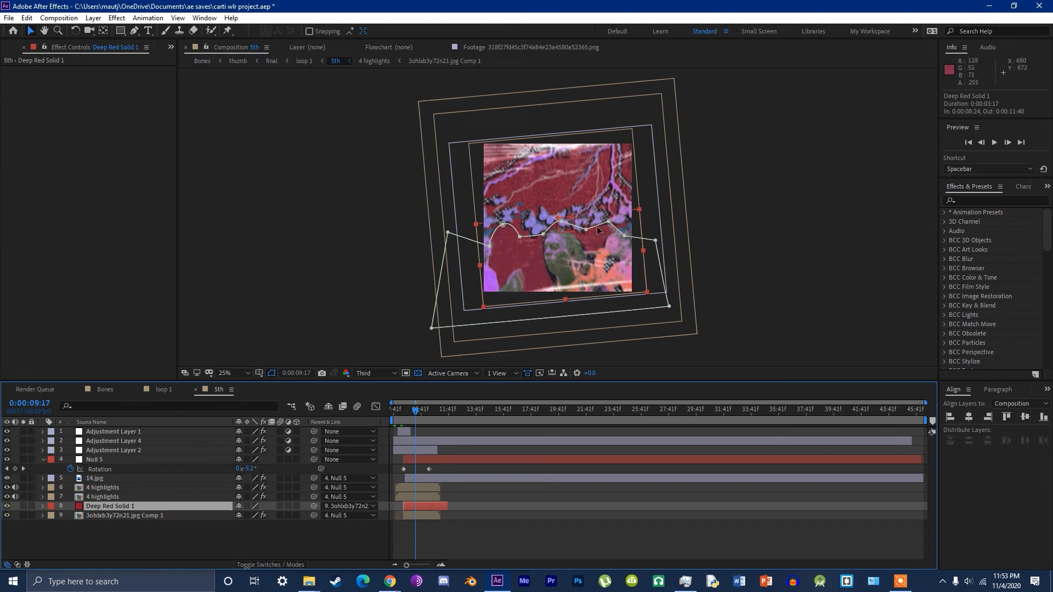
Step: Deselect the solid, set the preview resolution to Full and move to the frame at 0:00:10:19
{"action": "left_click", "coordinate": [128, 522]}
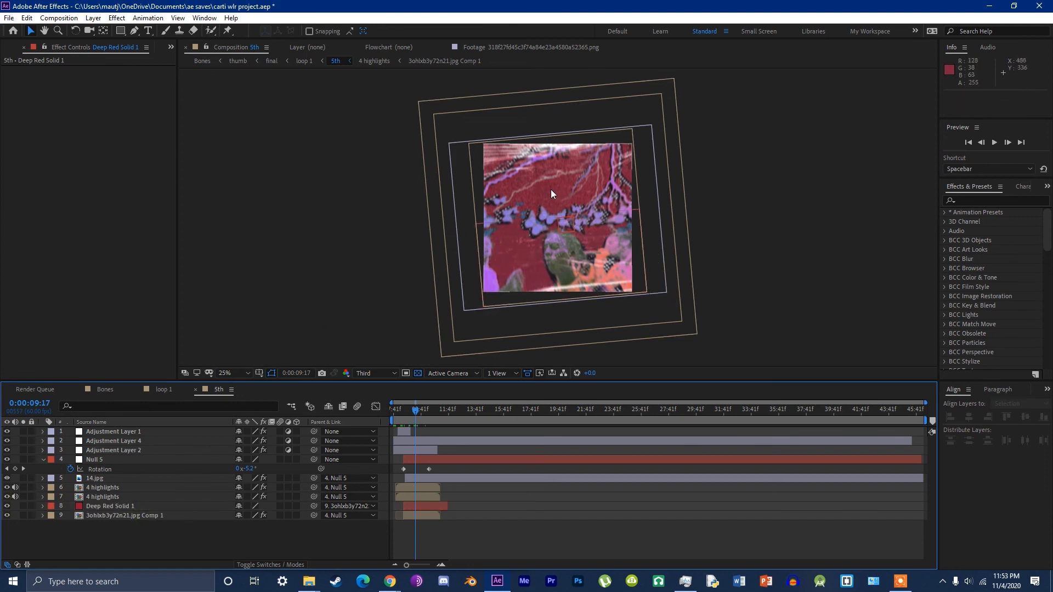
{"action": "left_click", "coordinate": [385, 373]}
{"action": "left_click", "coordinate": [374, 400]}
{"action": "key", "text": "period"}
{"action": "key", "text": "period"}
{"action": "key", "text": "comma"}
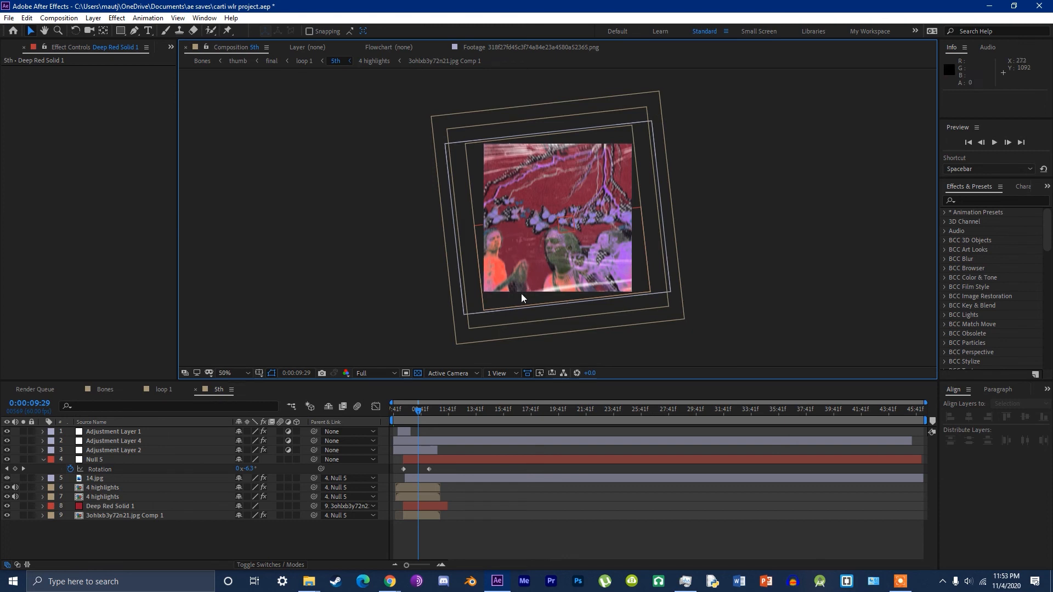
{"action": "key", "text": "period"}
{"action": "left_click", "coordinate": [429, 411]}
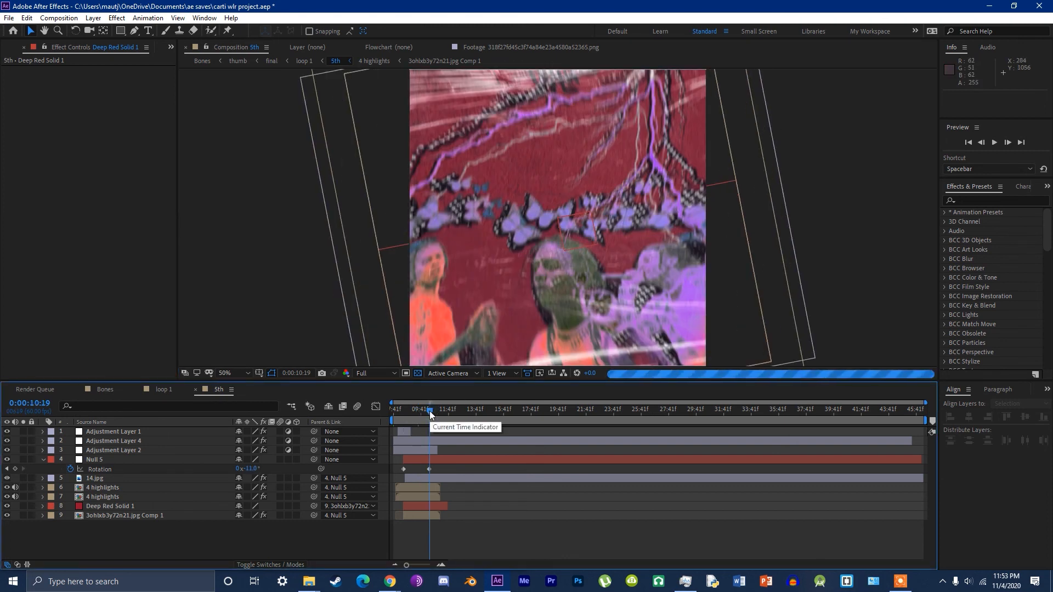
Step: Examine the butterflies and the red textured background of the 5th composition up close
{"action": "left_click_drag", "start_coordinate": [550, 243], "coordinate": [485, 235]}
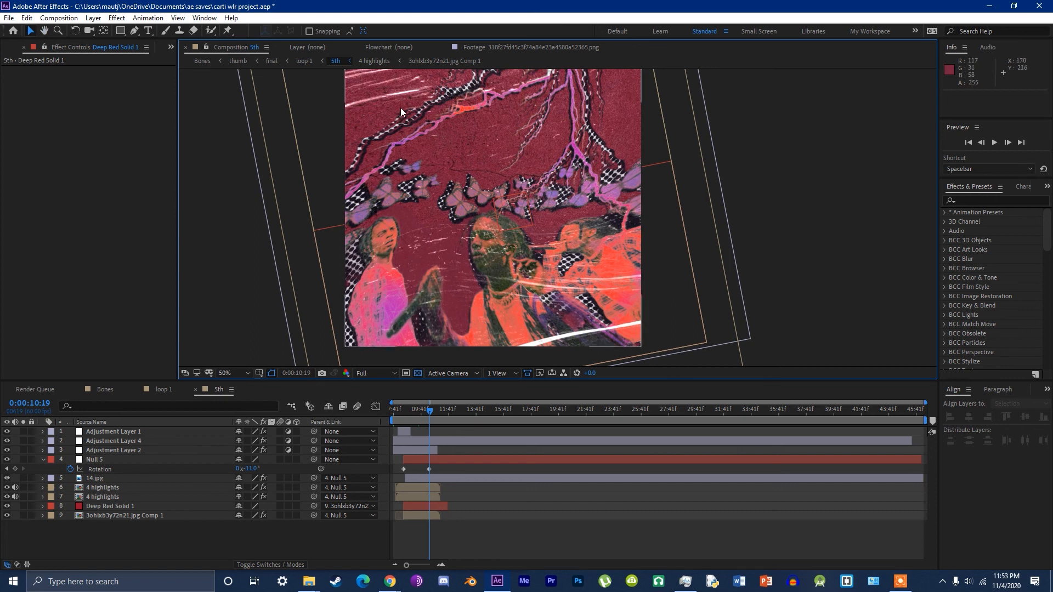
{"action": "left_click_drag", "start_coordinate": [433, 146], "coordinate": [465, 182]}
{"action": "scroll", "coordinate": [465, 186], "scroll_direction": "up", "scroll_amount": 2}
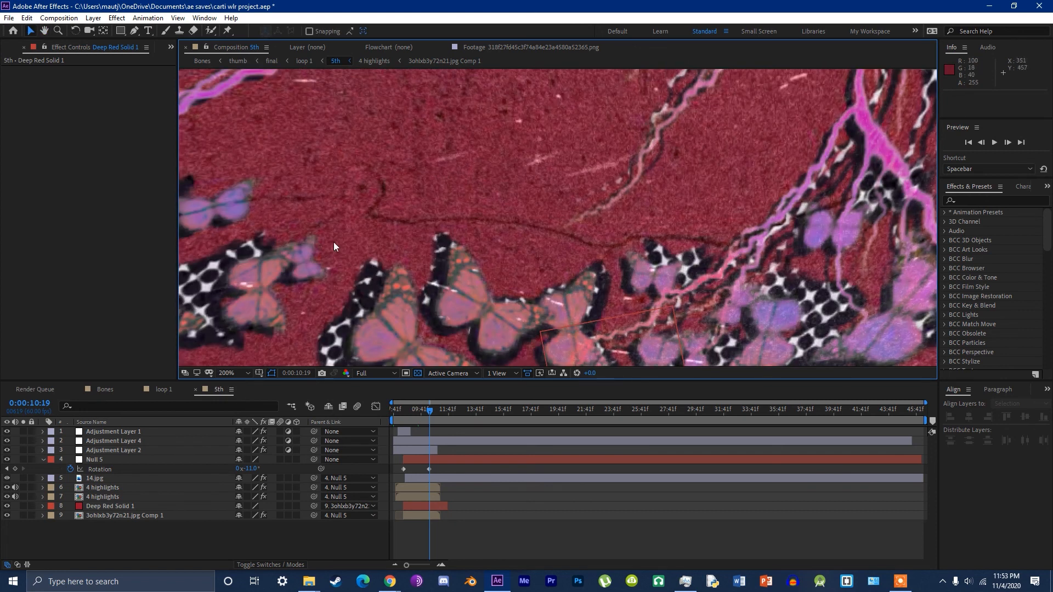
{"action": "scroll", "coordinate": [337, 244], "scroll_direction": "down", "scroll_amount": 3}
{"action": "left_click_drag", "start_coordinate": [423, 251], "coordinate": [390, 228]}
{"action": "scroll", "coordinate": [550, 257], "scroll_direction": "up", "scroll_amount": 1}
{"action": "key", "text": "v"}
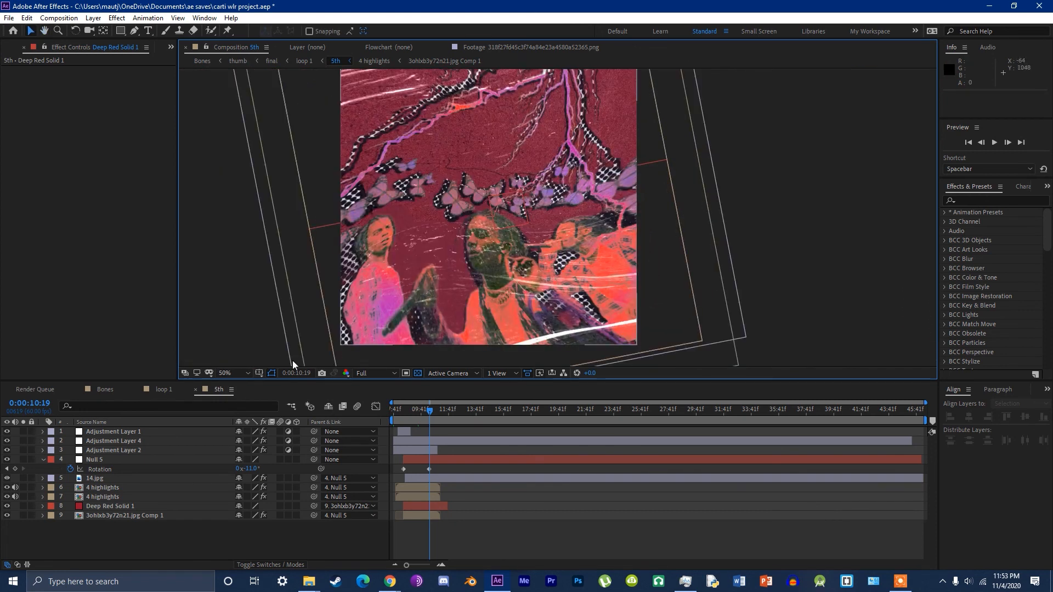
Step: Check the adjustment layers' effects, including S_Shake on Adjustment Layer 2, and toggle the upper 4 highlights layer's visibility
{"action": "left_click", "coordinate": [104, 434]}
{"action": "left_click", "coordinate": [110, 453]}
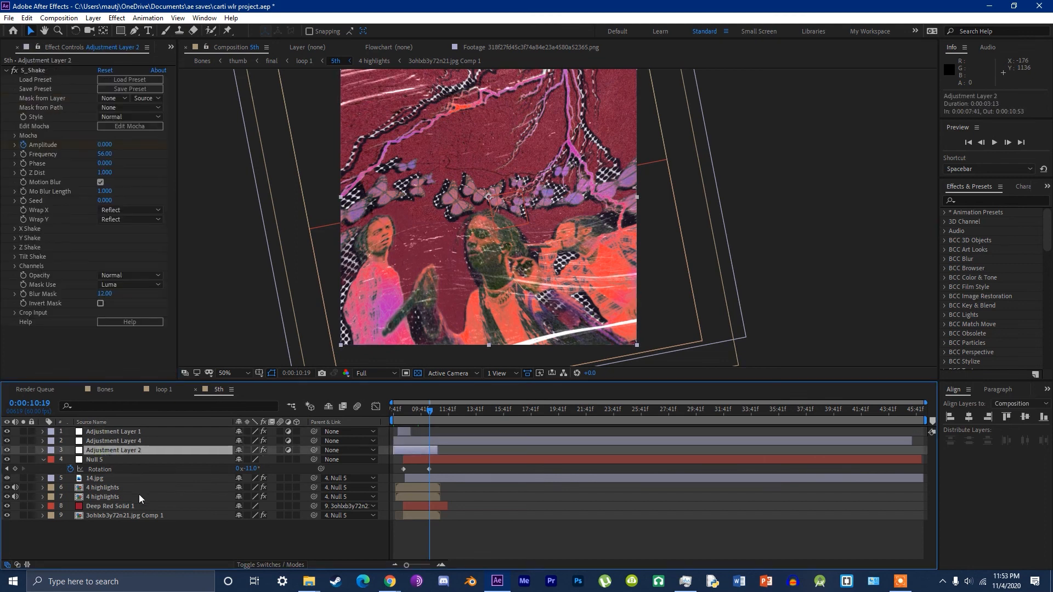
{"action": "left_click", "coordinate": [99, 489]}
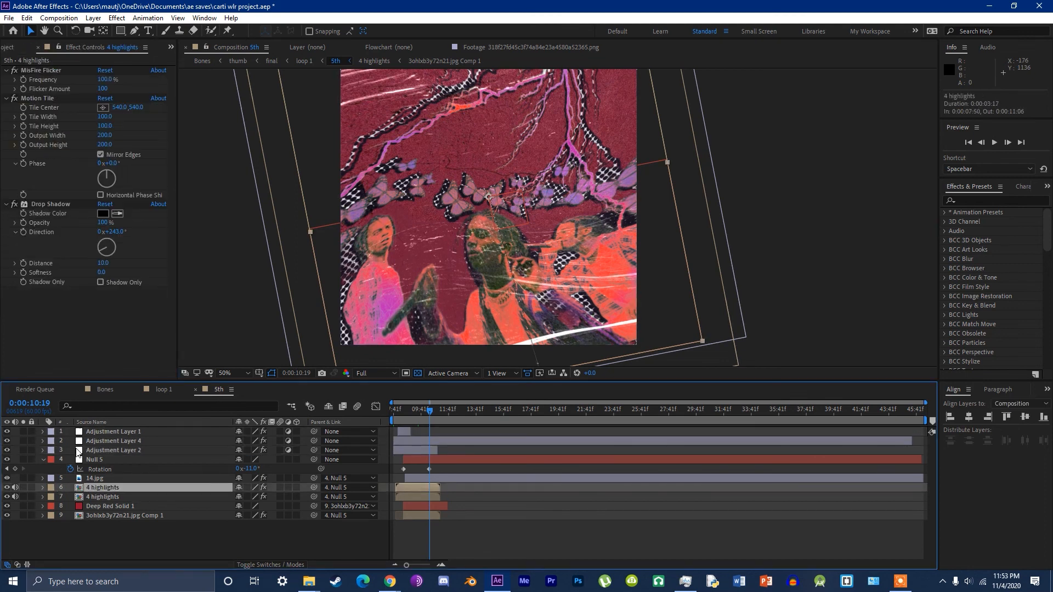
{"action": "left_click", "coordinate": [7, 487]}
{"action": "left_click", "coordinate": [7, 488]}
Step: Open the 4 highlights composition and review the effects on the luma matte comp and the Storm Clouds Forming footage
{"action": "double_click", "coordinate": [94, 487]}
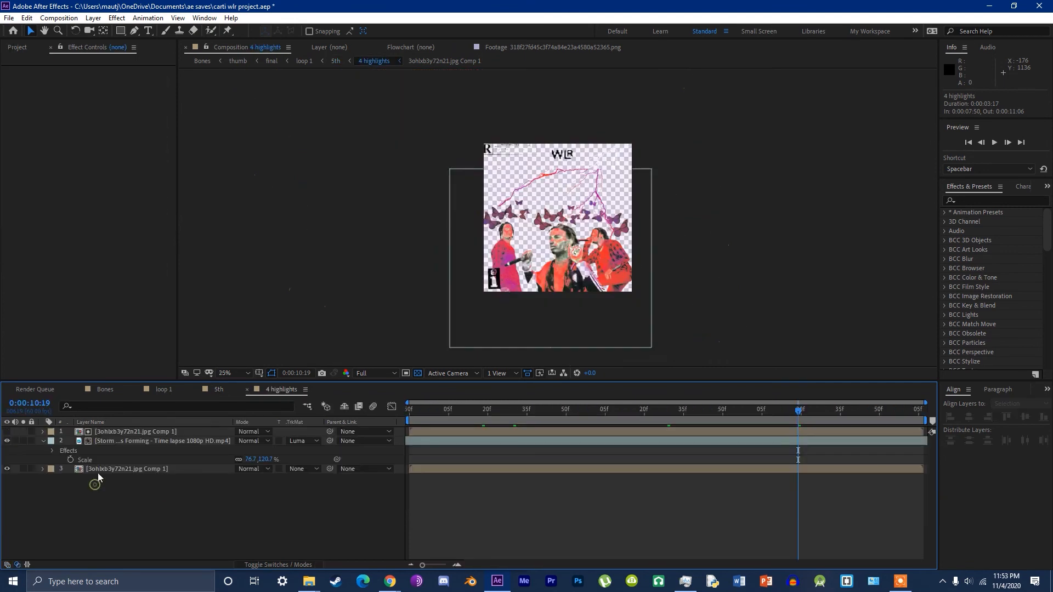
{"action": "left_click", "coordinate": [117, 433]}
{"action": "left_click_drag", "start_coordinate": [620, 248], "coordinate": [577, 235]}
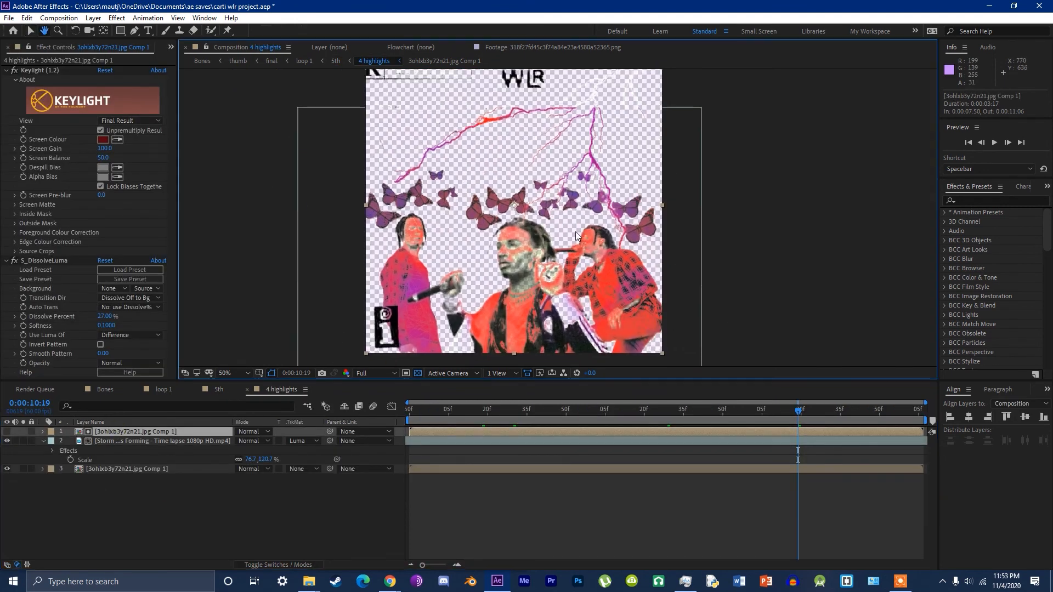
{"action": "left_click", "coordinate": [122, 440]}
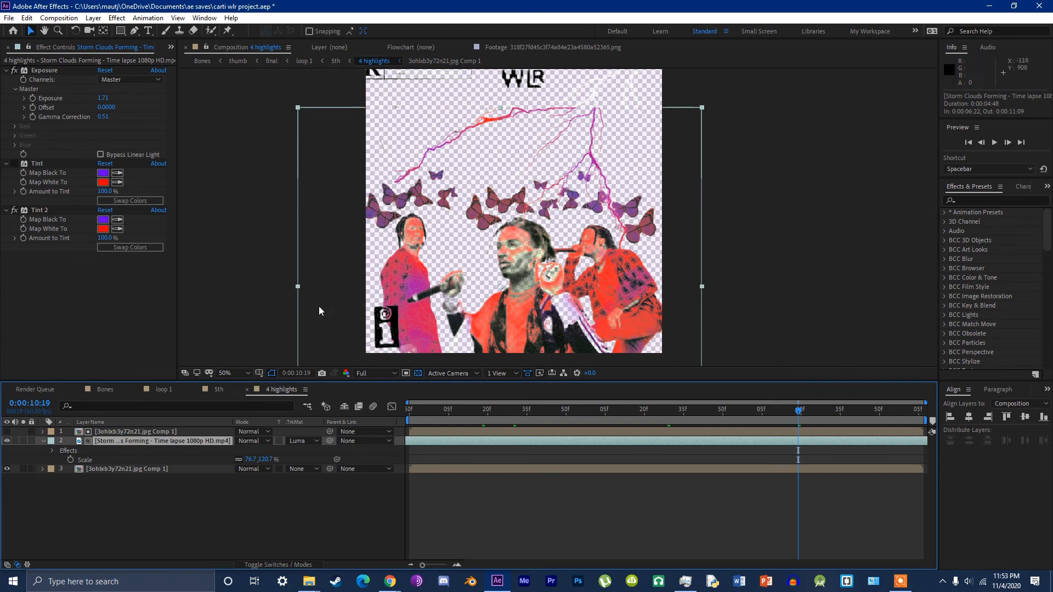
Step: Toggle the Tint 2 effect on the Storm Clouds Forming layer to compare the colours with and without it
{"action": "left_click", "coordinate": [39, 210]}
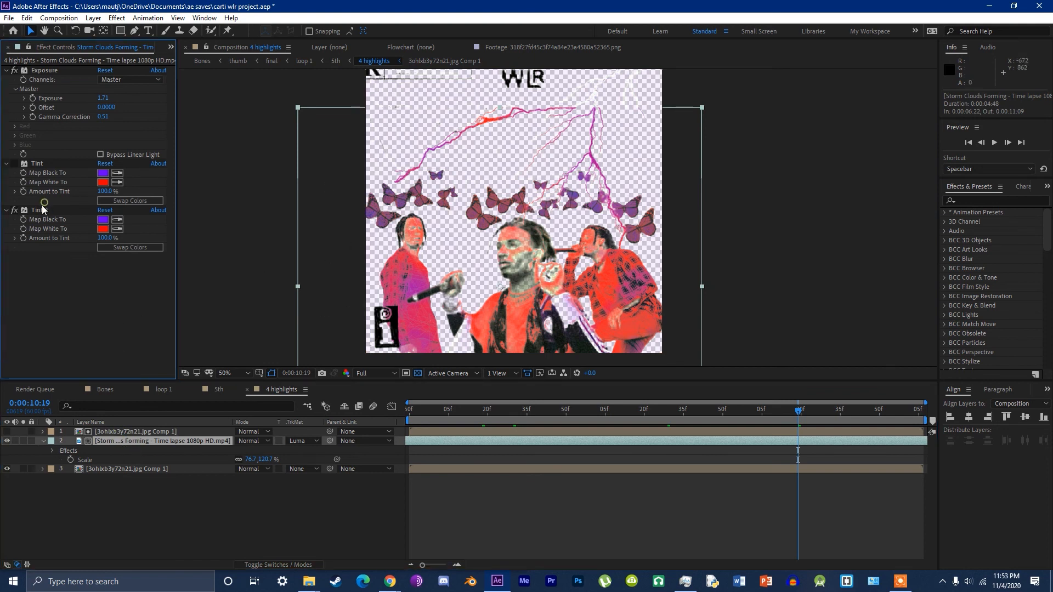
{"action": "left_click", "coordinate": [15, 211]}
{"action": "left_click", "coordinate": [15, 211]}
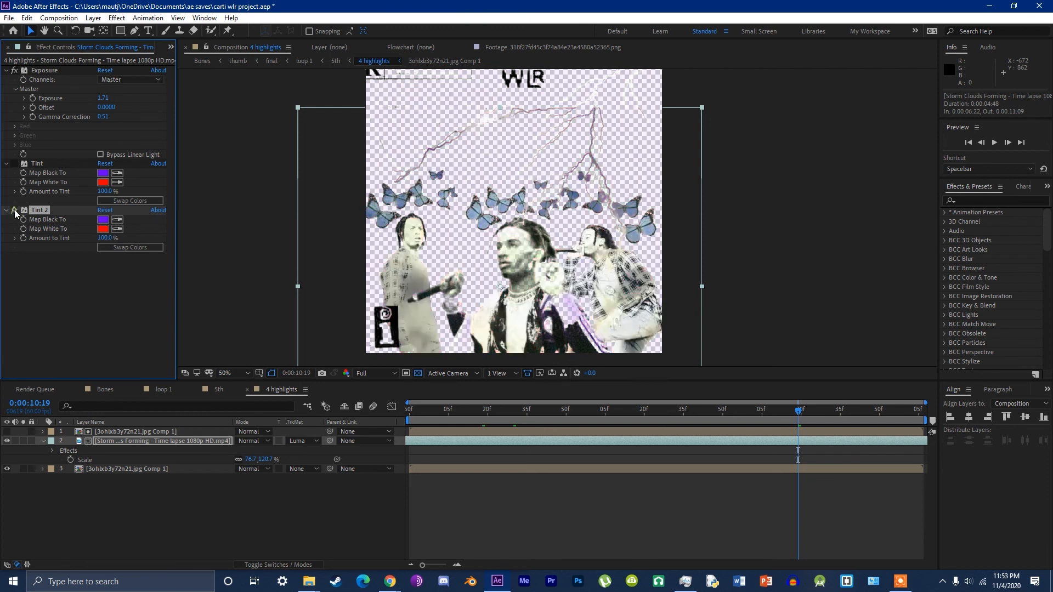
{"action": "left_click", "coordinate": [15, 211]}
Step: Close the 4 highlights and 5th compositions to return to loop 1
{"action": "left_click", "coordinate": [239, 479]}
{"action": "key", "text": "ctrl+w"}
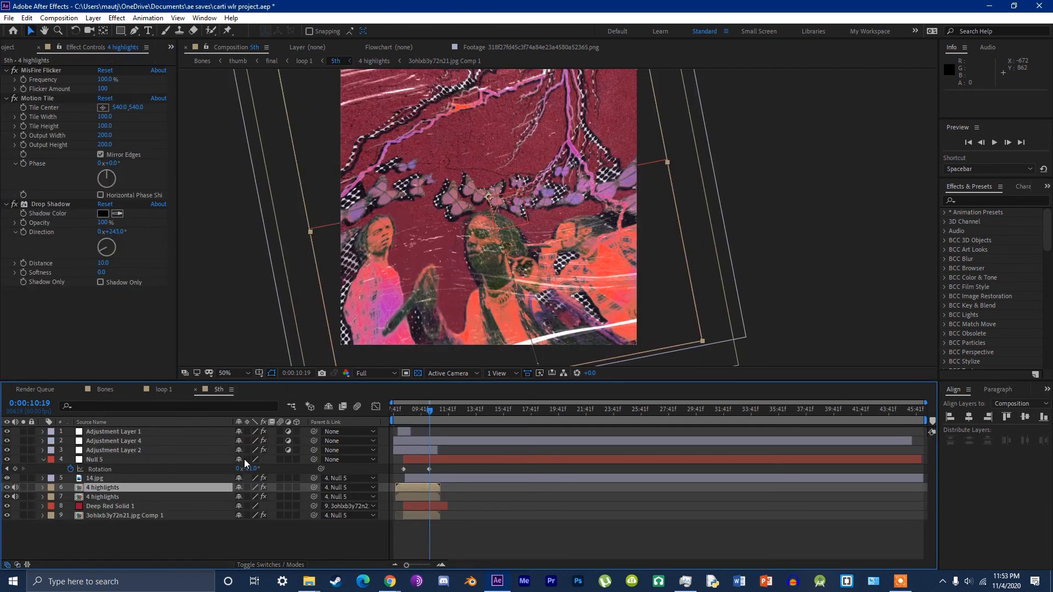
{"action": "key", "text": "ctrl+w"}
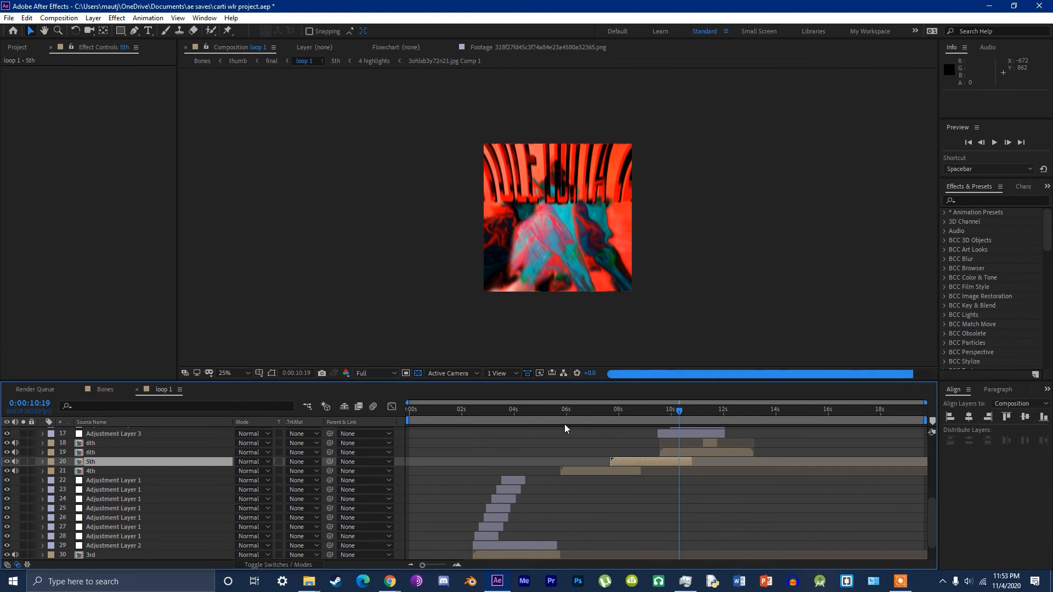
Step: Open the 6th composition from loop 1, look inside its upper gun mask Comp 2, and return to 6th
{"action": "scroll", "coordinate": [679, 469], "scroll_direction": "up", "scroll_amount": 3}
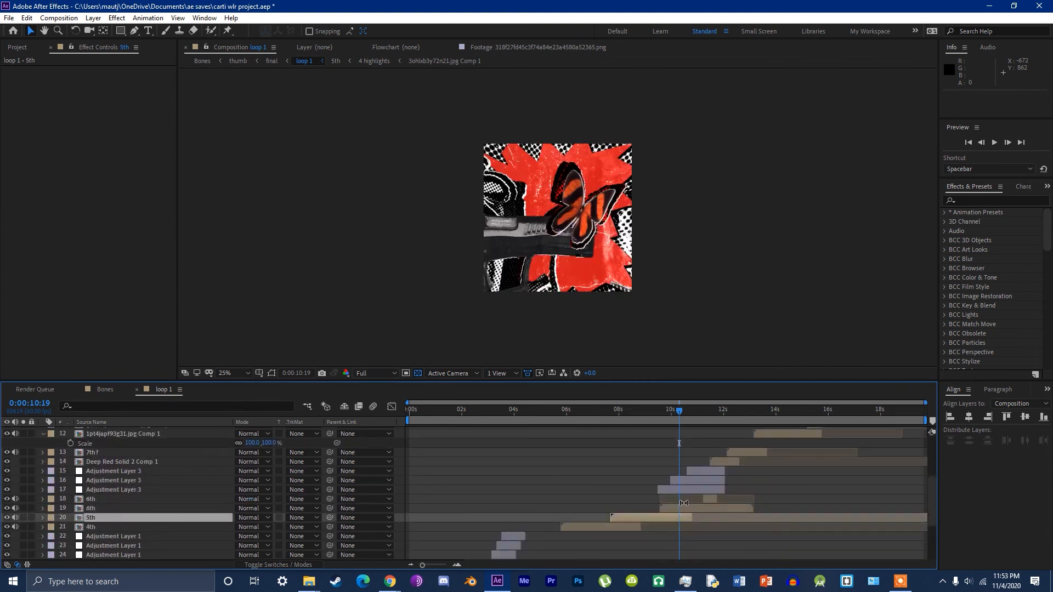
{"action": "double_click", "coordinate": [681, 506]}
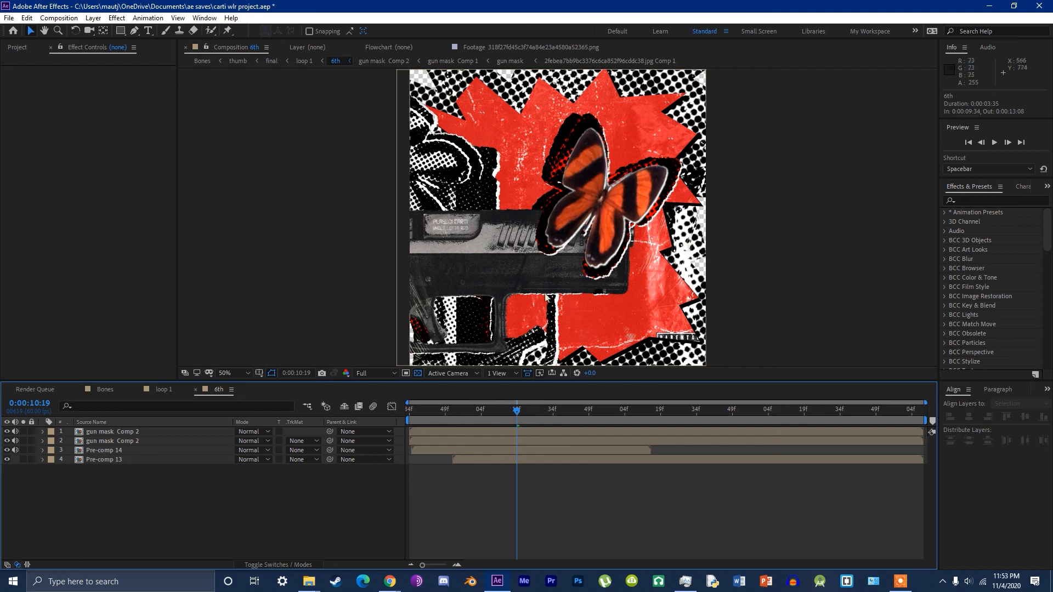
{"action": "double_click", "coordinate": [114, 434]}
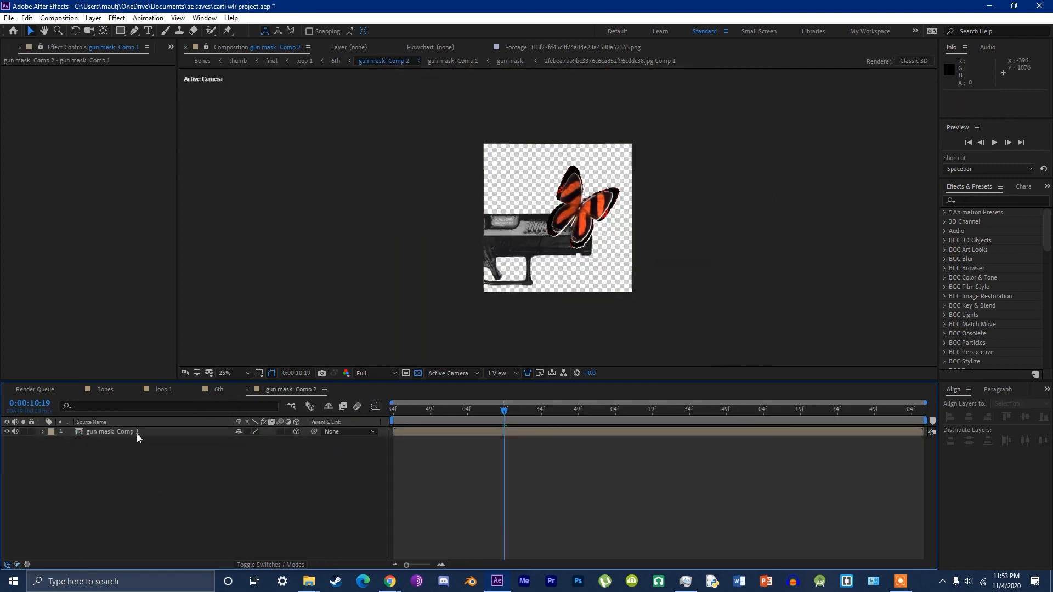
{"action": "left_click", "coordinate": [132, 432]}
{"action": "left_click", "coordinate": [153, 478]}
{"action": "key", "text": "ctrl+w"}
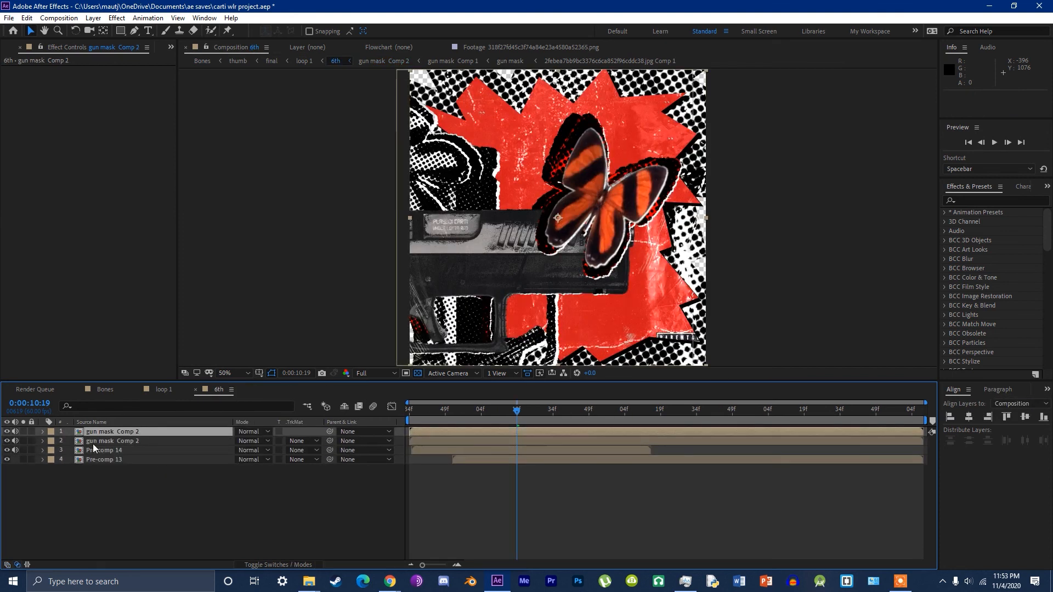
Step: Check the S_HalfTone and Roughen Edges effects on Pre-comp 14, and toggle the visibility of Pre-comp 14 and Pre-comp 13 to compare
{"action": "left_click", "coordinate": [109, 451]}
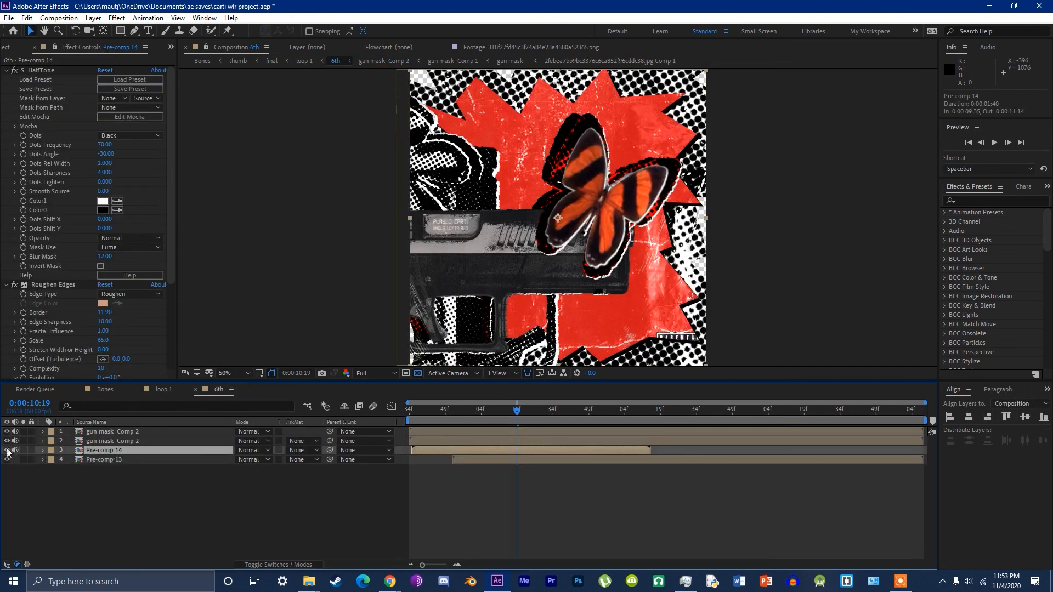
{"action": "left_click", "coordinate": [7, 450]}
{"action": "left_click", "coordinate": [7, 450]}
{"action": "left_click", "coordinate": [7, 450]}
{"action": "left_click", "coordinate": [7, 450]}
{"action": "left_click", "coordinate": [7, 451]}
{"action": "left_click", "coordinate": [7, 450]}
{"action": "left_click", "coordinate": [7, 460]}
{"action": "left_click", "coordinate": [7, 460]}
{"action": "left_click", "coordinate": [8, 460]}
{"action": "left_click", "coordinate": [7, 459]}
Step: Open Pre-comp 13 and its nested cover-art Comp 2, and examine the Exposure and Sharpen effects on the 2.jpg overlay
{"action": "double_click", "coordinate": [91, 461]}
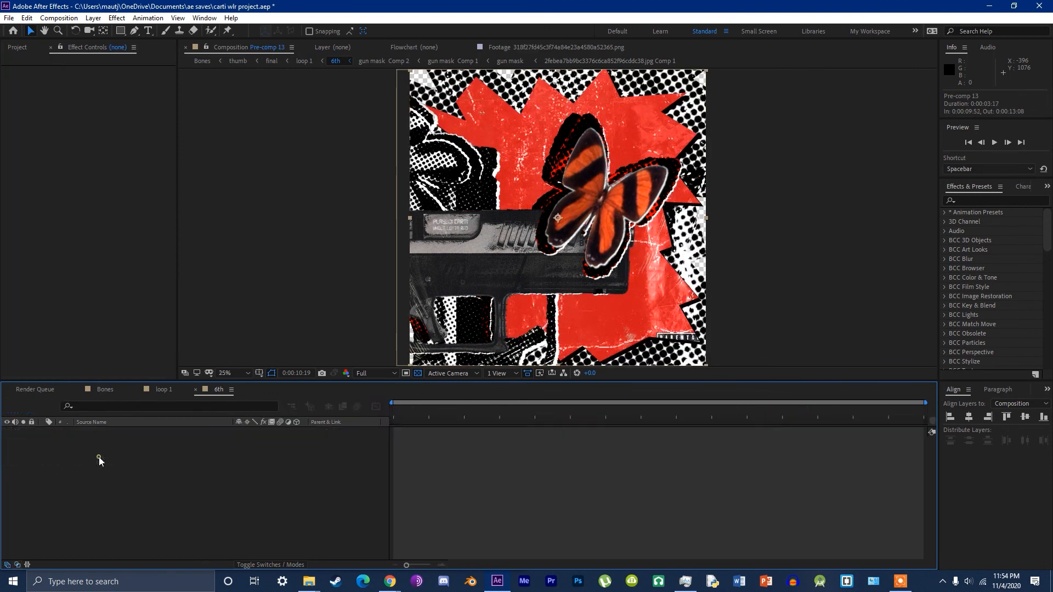
{"action": "double_click", "coordinate": [134, 440]}
{"action": "scroll", "coordinate": [513, 359], "scroll_direction": "up", "scroll_amount": 1}
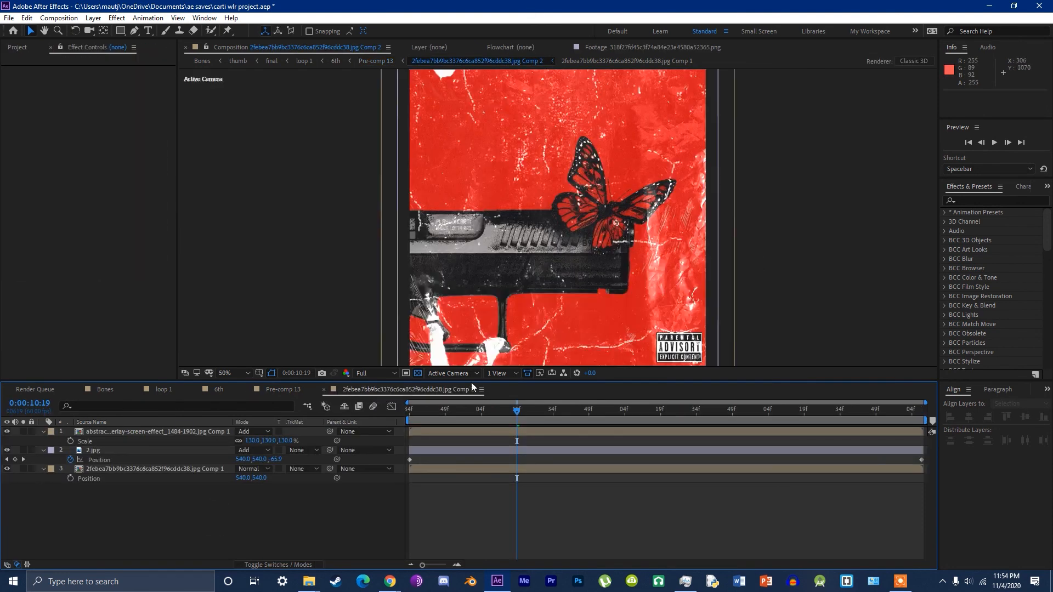
{"action": "left_click", "coordinate": [114, 450]}
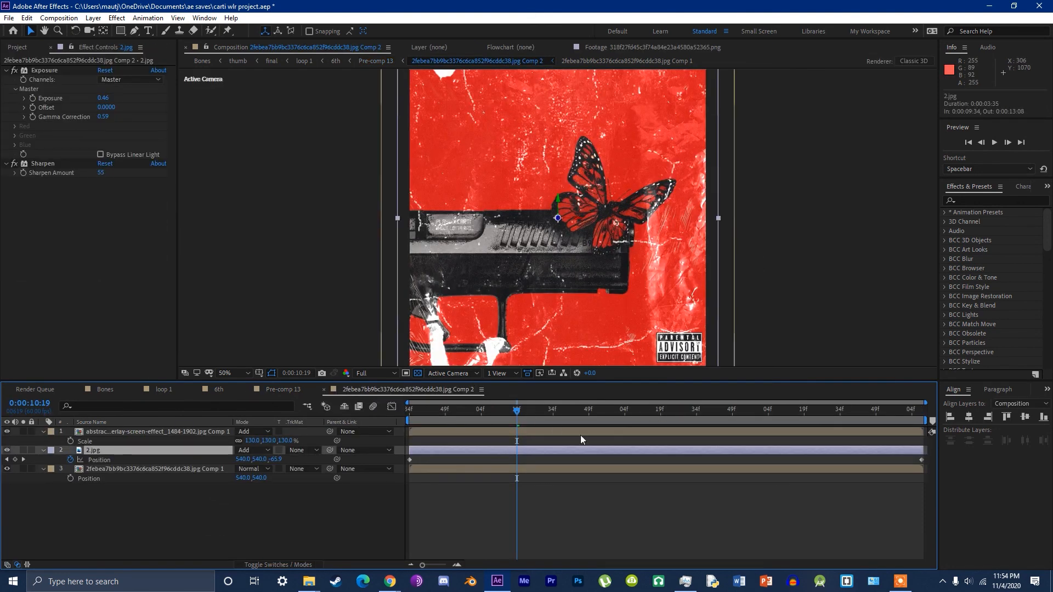
{"action": "left_click", "coordinate": [327, 508]}
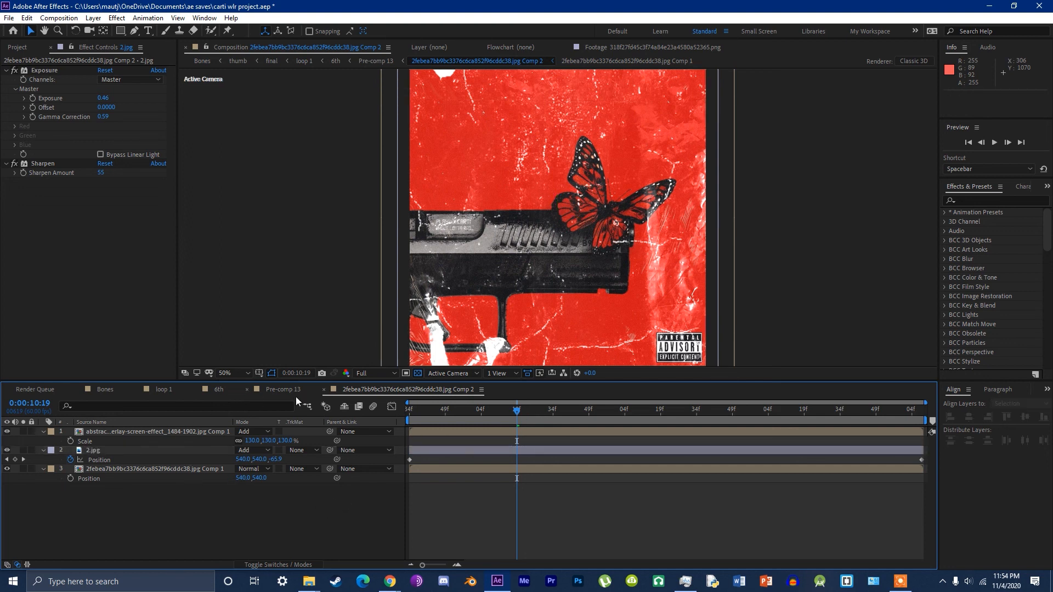
{"action": "left_click_drag", "start_coordinate": [502, 305], "coordinate": [485, 230]}
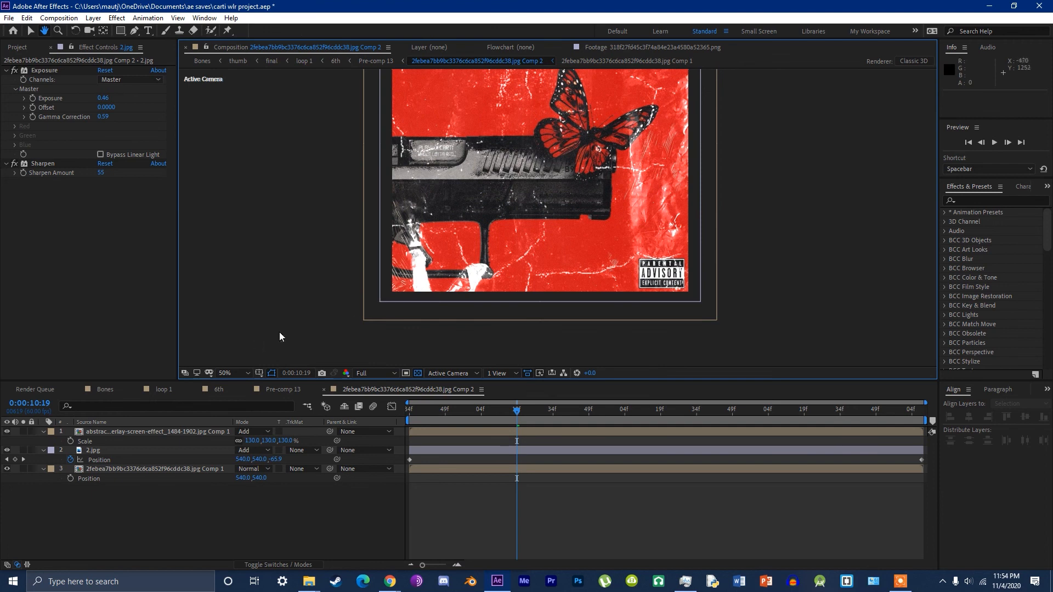
{"action": "scroll", "coordinate": [370, 271], "scroll_direction": "up", "scroll_amount": 1}
{"action": "scroll", "coordinate": [370, 271], "scroll_direction": "down", "scroll_amount": 1}
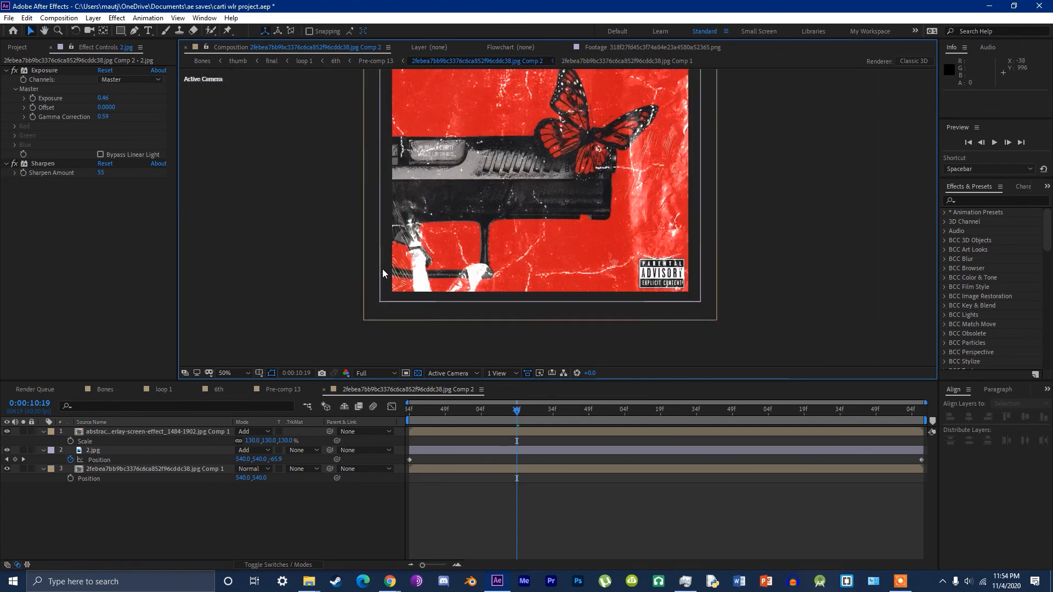
Step: Look inside the nested cover-art Comp 1, return to Comp 2, and examine the 2.jpg texture over the artwork
{"action": "left_click", "coordinate": [117, 449]}
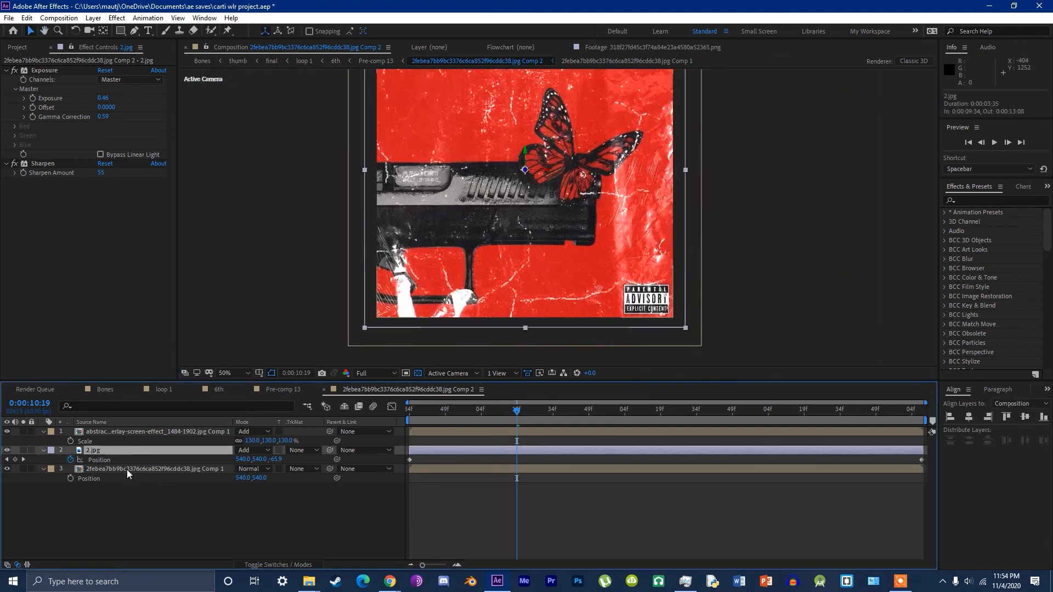
{"action": "double_click", "coordinate": [127, 470]}
{"action": "left_click", "coordinate": [221, 521]}
{"action": "key", "text": "ctrl+w"}
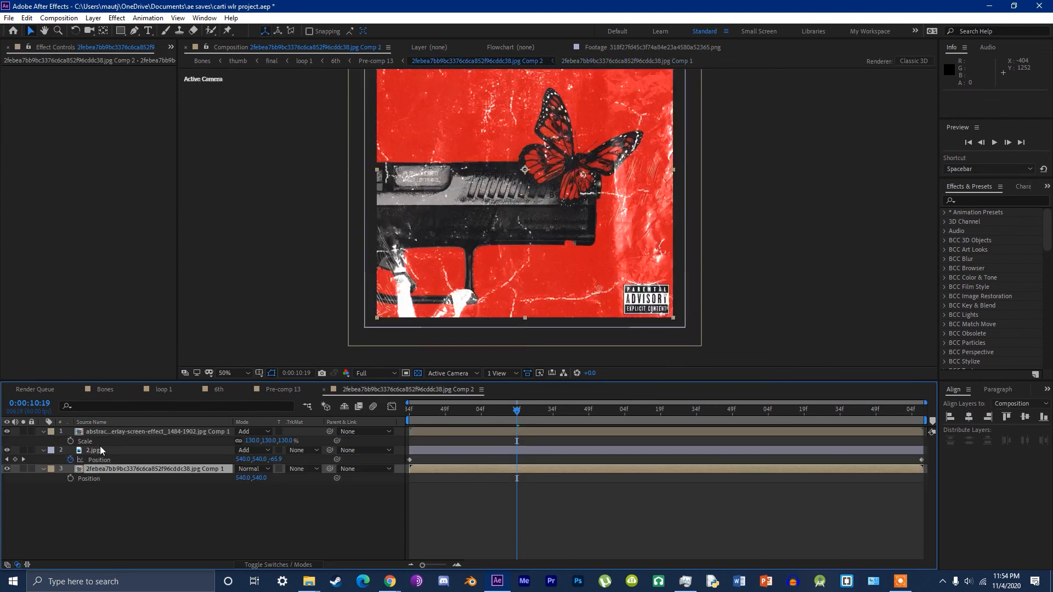
{"action": "key", "text": "h"}
{"action": "left_click_drag", "start_coordinate": [473, 238], "coordinate": [405, 334]}
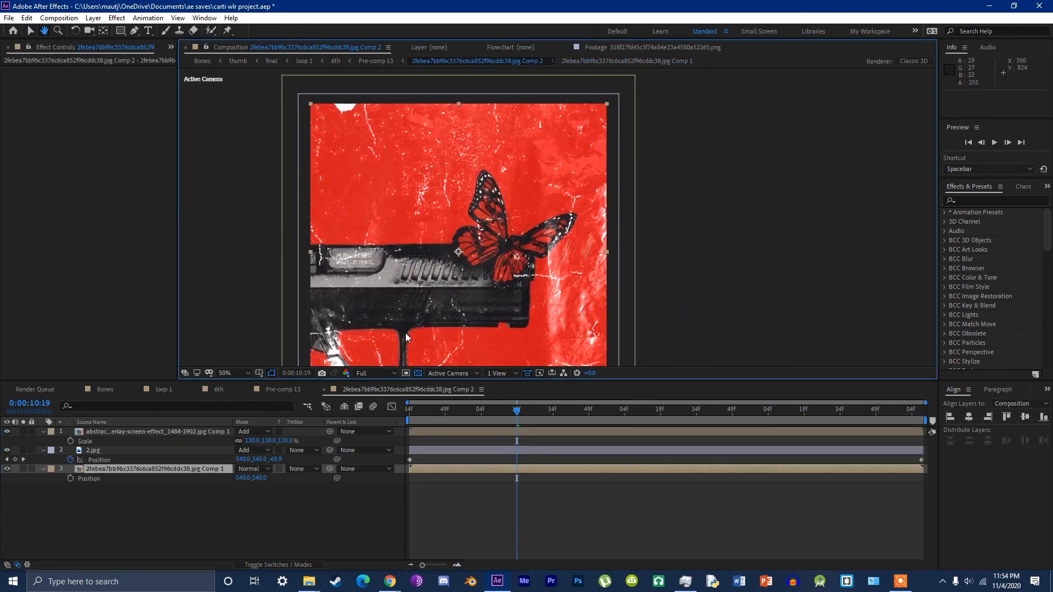
{"action": "key", "text": "v"}
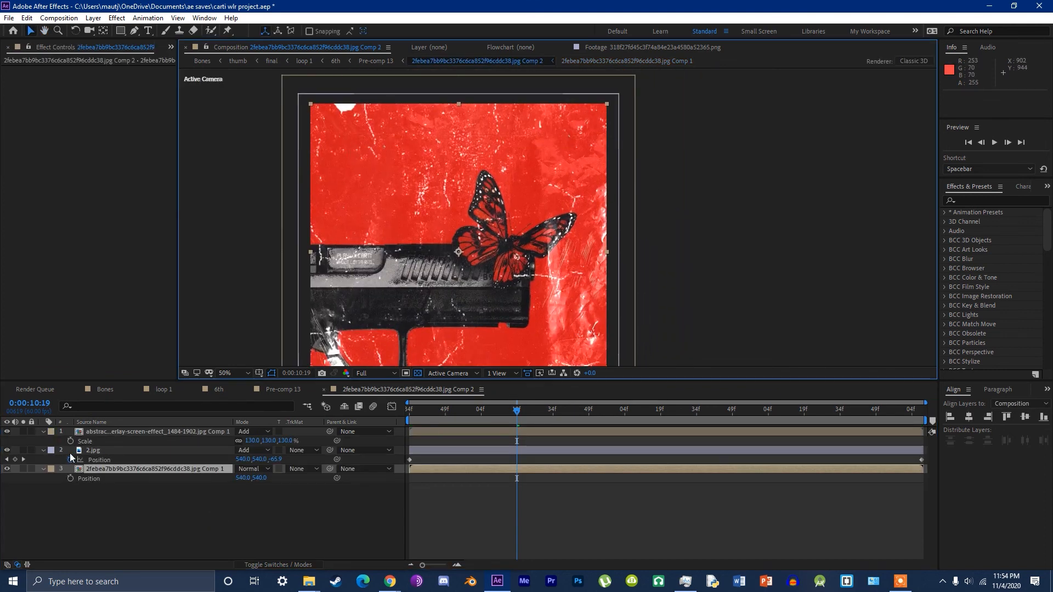
{"action": "left_click", "coordinate": [106, 454]}
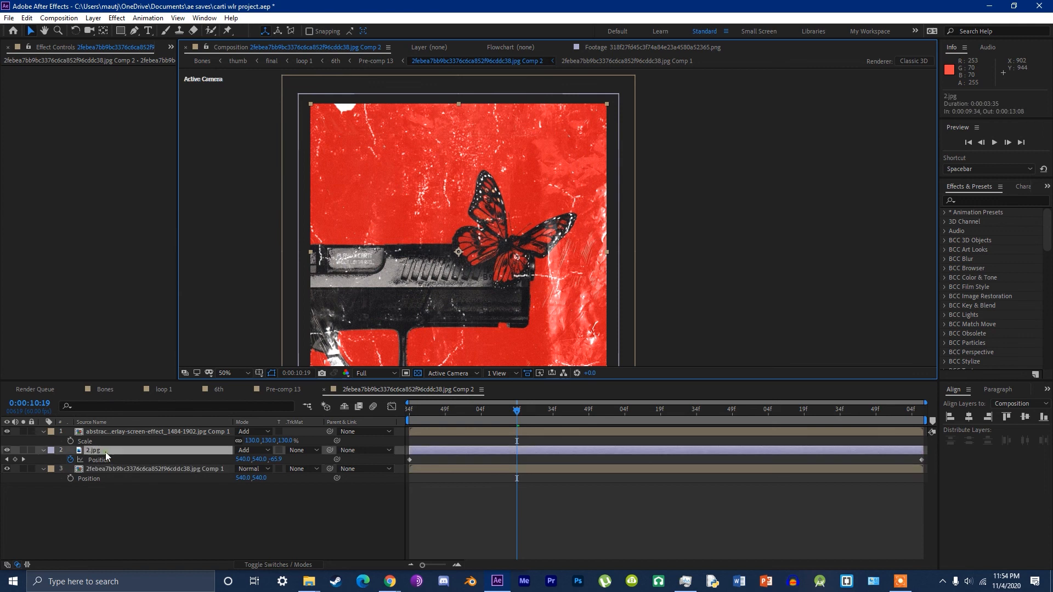
Step: Toggle the screen-effect overlay layer off and on, and close the nested compositions to return to the 6th composition
{"action": "left_click", "coordinate": [7, 431]}
{"action": "left_click", "coordinate": [7, 431]}
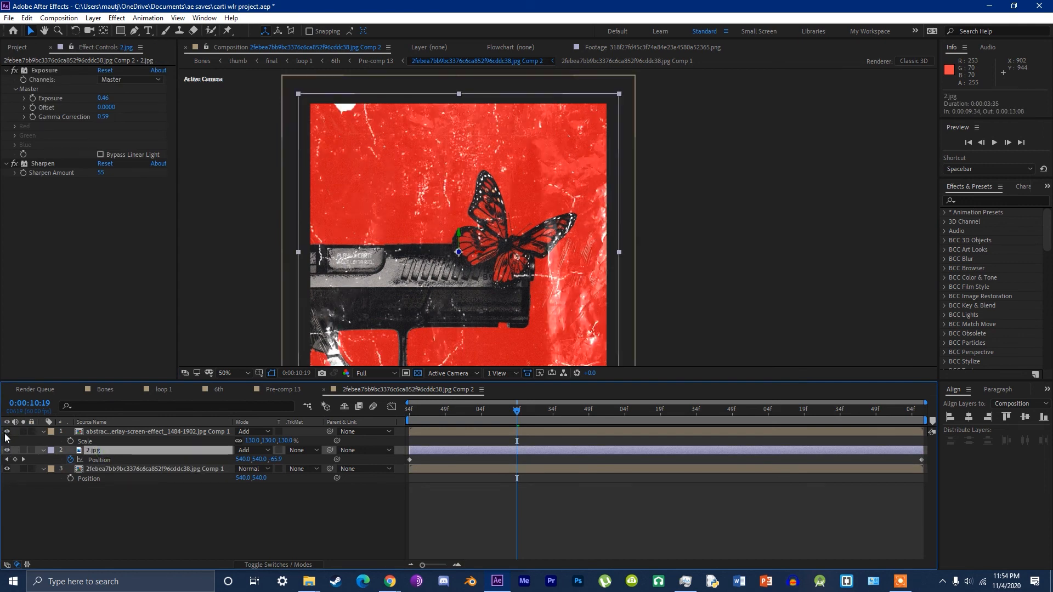
{"action": "key", "text": "ctrl+w"}
{"action": "left_click", "coordinate": [197, 512]}
{"action": "key", "text": "ctrl+w"}
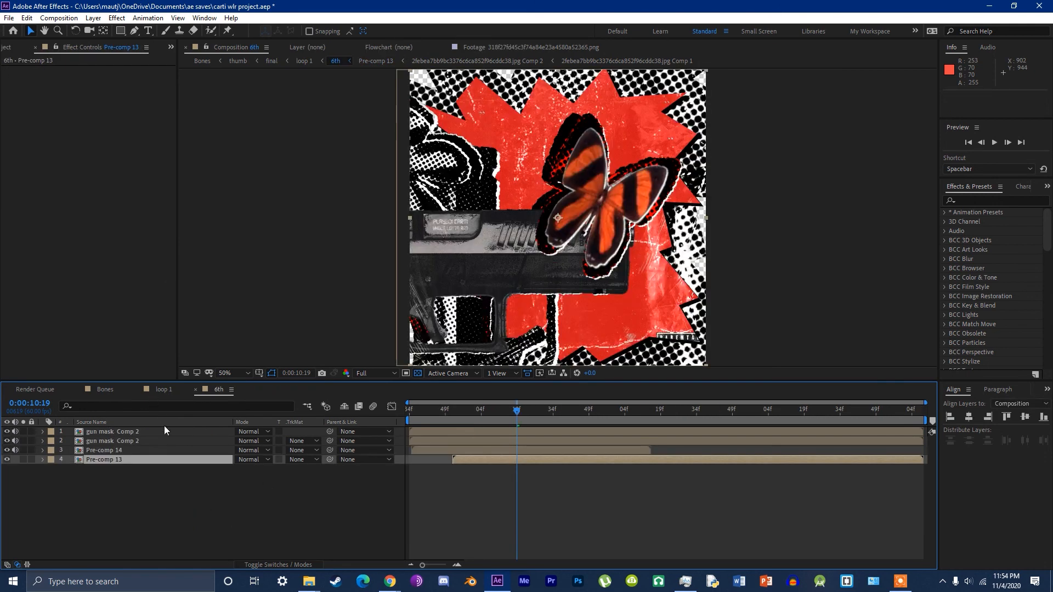
Step: Open Pre-comp 14 and go down through gun flash thing and gun mask Comp 1 to gun mask, selecting its upper butterfly layer
{"action": "double_click", "coordinate": [114, 450]}
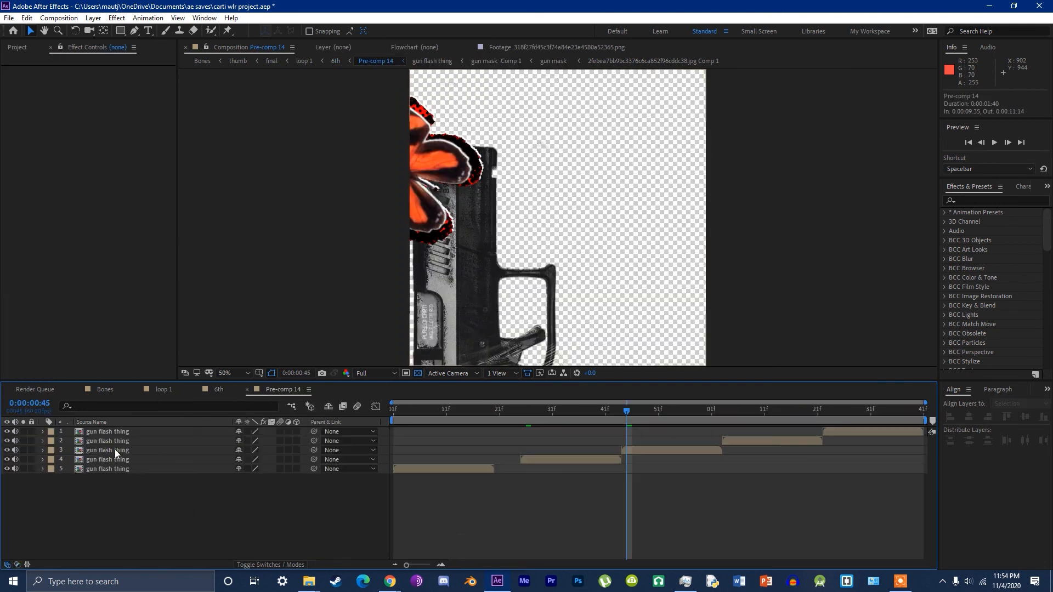
{"action": "double_click", "coordinate": [93, 452]}
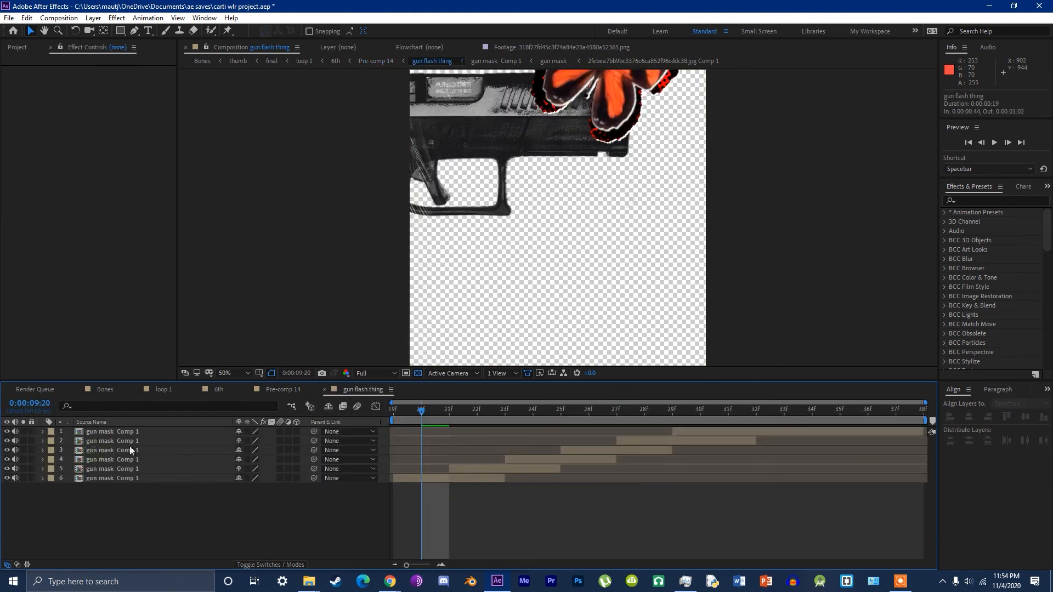
{"action": "double_click", "coordinate": [448, 482]}
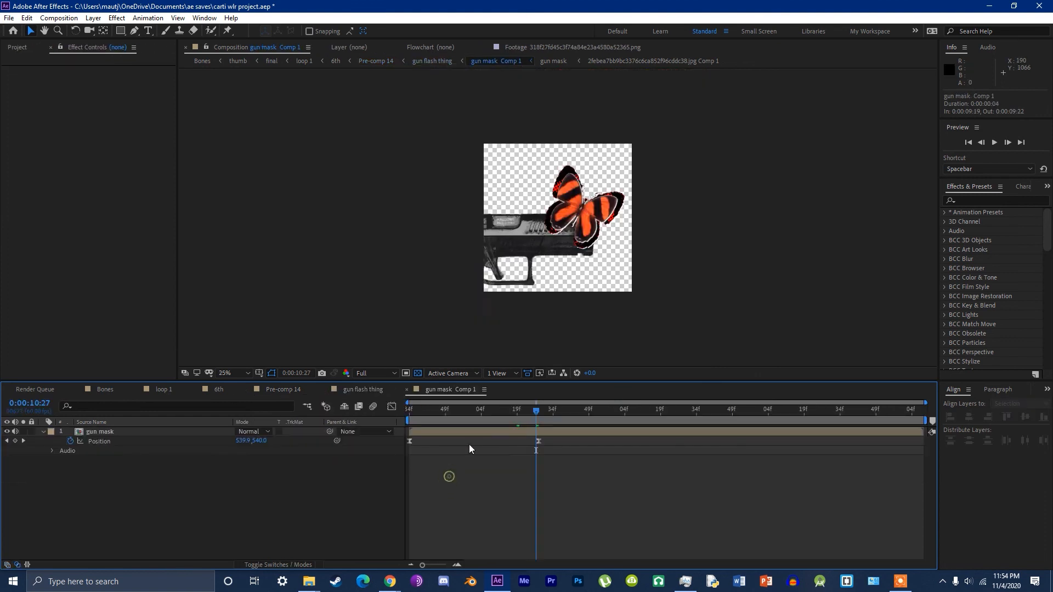
{"action": "double_click", "coordinate": [504, 432]}
{"action": "left_click", "coordinate": [119, 432]}
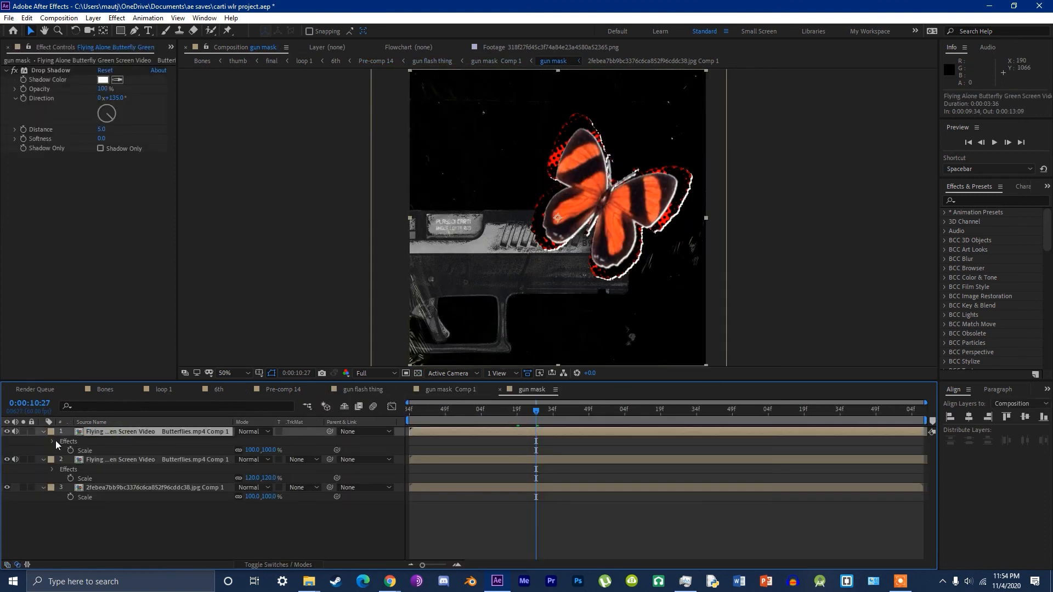
Step: Compare the upper butterfly layer hidden and shown, and inspect its green-screen footage with Keylight off and on before returning to gun mask
{"action": "left_click", "coordinate": [6, 432]}
{"action": "left_click", "coordinate": [7, 432]}
{"action": "double_click", "coordinate": [110, 431]}
{"action": "left_click", "coordinate": [158, 431]}
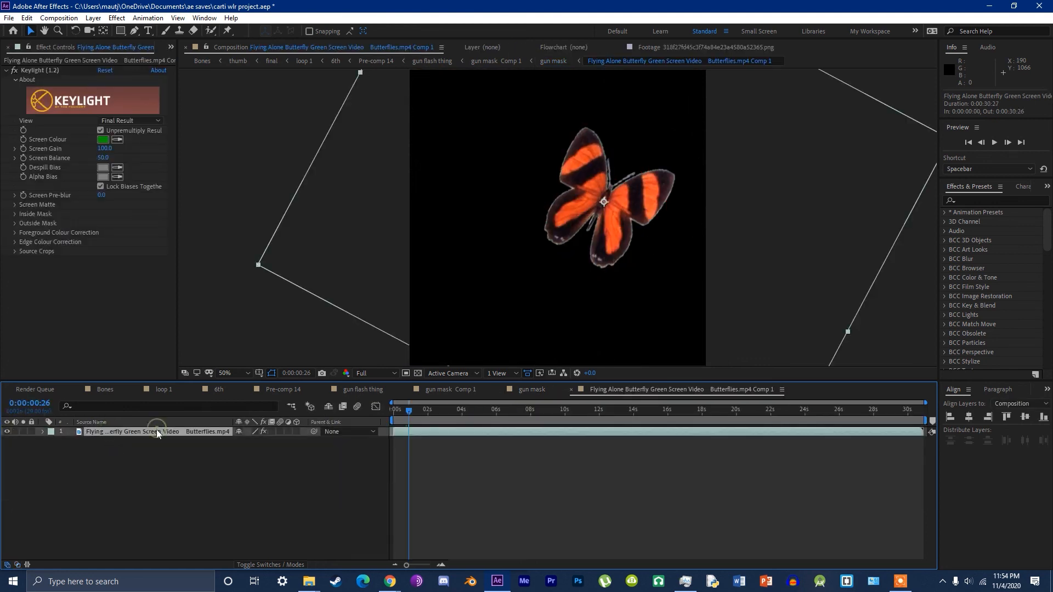
{"action": "left_click", "coordinate": [13, 70]}
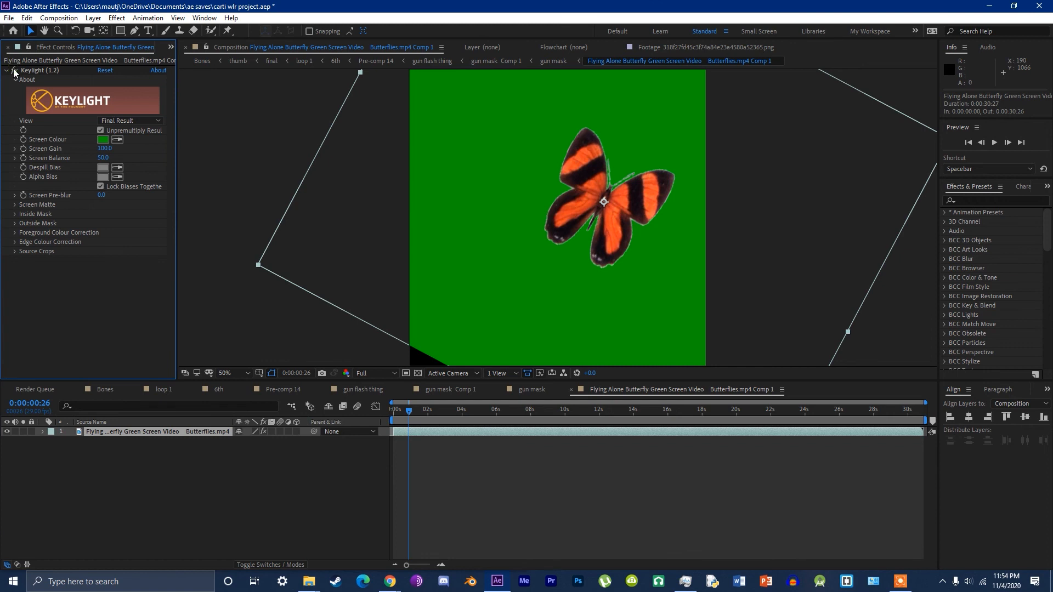
{"action": "left_click", "coordinate": [14, 69]}
{"action": "left_click", "coordinate": [492, 395]}
{"action": "key", "text": "ctrl+w"}
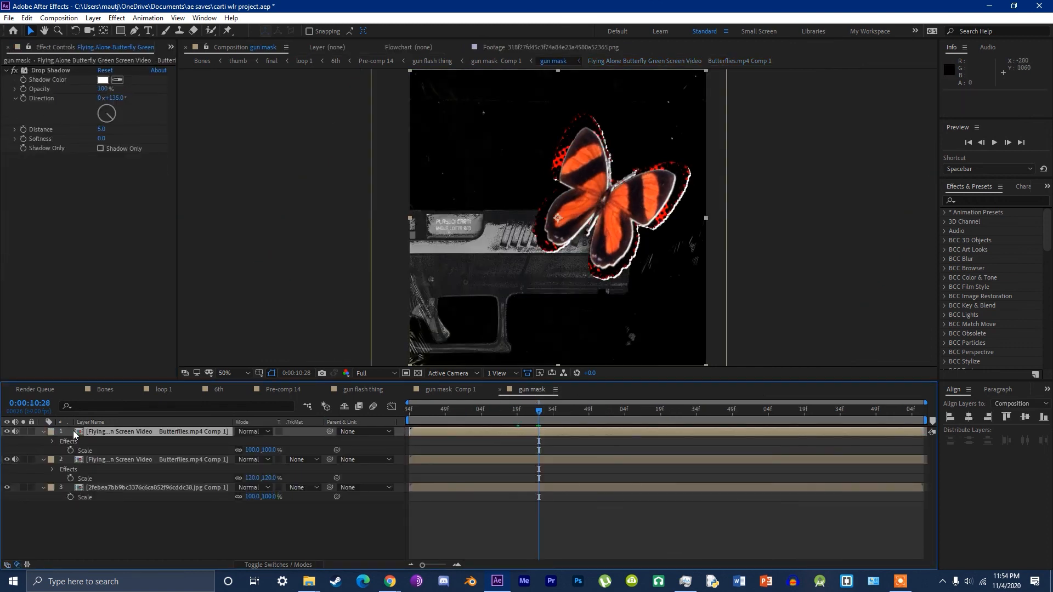
Step: Hide both butterfly layers and disable Keylight on the gun image layer to examine the masked source image
{"action": "left_click", "coordinate": [77, 459], "text": "shift"}
{"action": "left_click", "coordinate": [7, 432]}
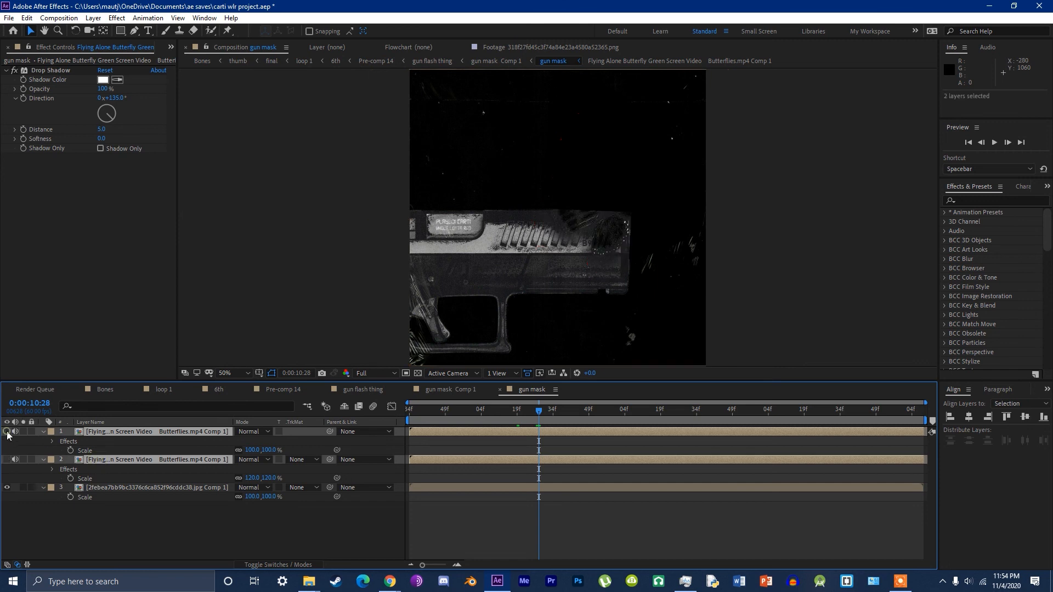
{"action": "left_click", "coordinate": [483, 487]}
{"action": "left_click", "coordinate": [13, 71]}
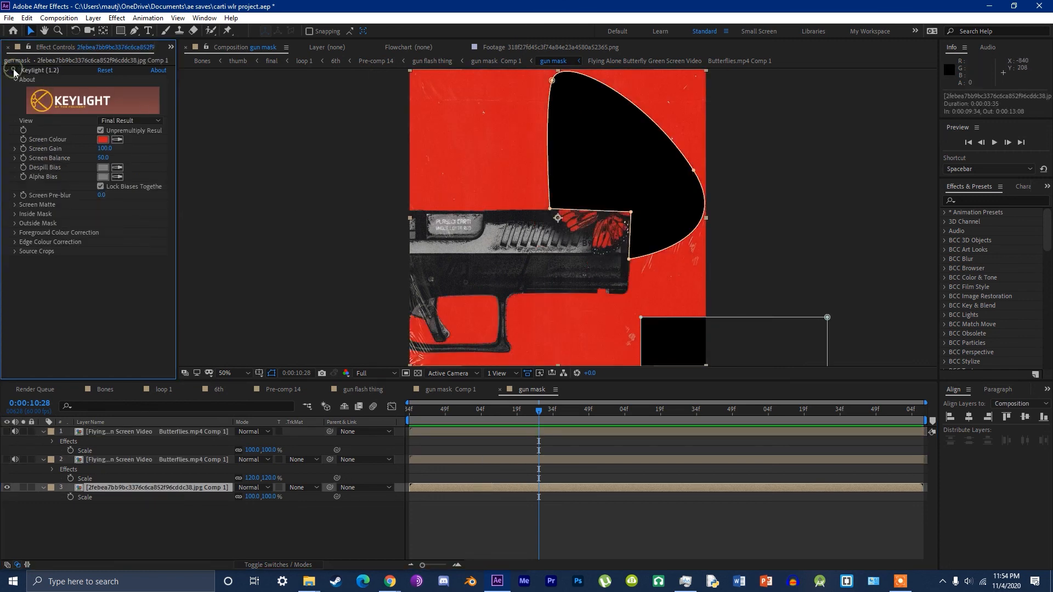
Step: Reveal the gun image layer's masks and toggle Mask 1's inversion off and back on
{"action": "key", "text": "m"}
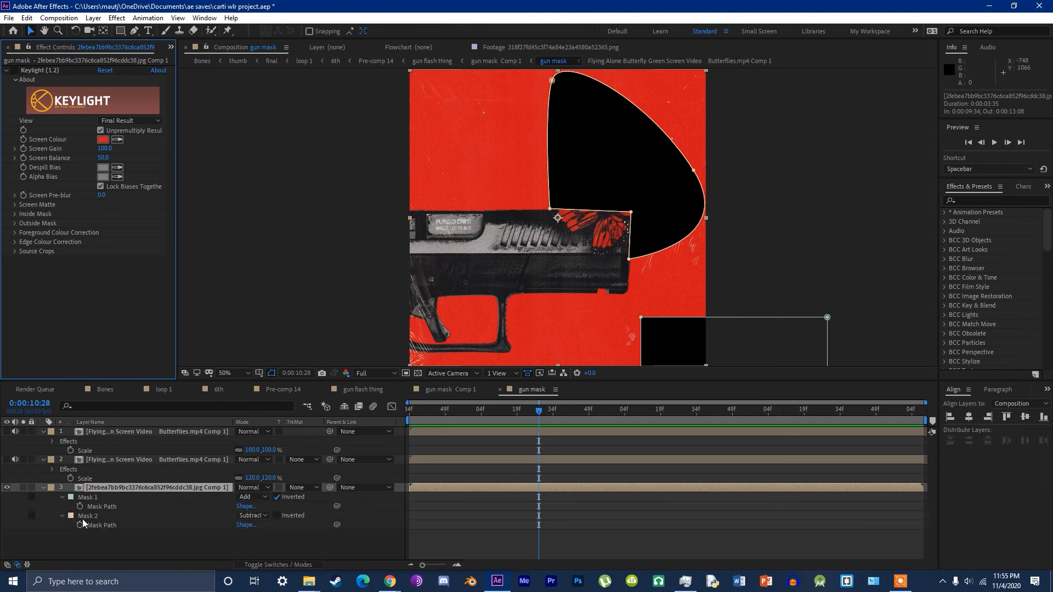
{"action": "left_click", "coordinate": [277, 497]}
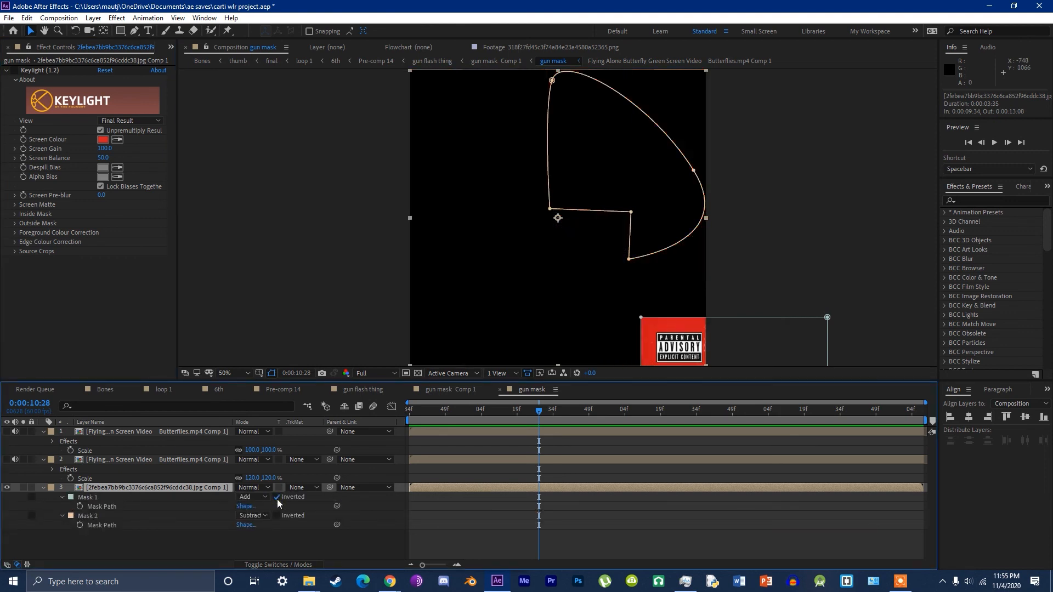
{"action": "left_click", "coordinate": [277, 497]}
Step: Try mode None on Mask 1 and on Mask 2 of the gun image layer in turn, undoing each change
{"action": "left_click", "coordinate": [262, 497]}
{"action": "left_click", "coordinate": [262, 413]}
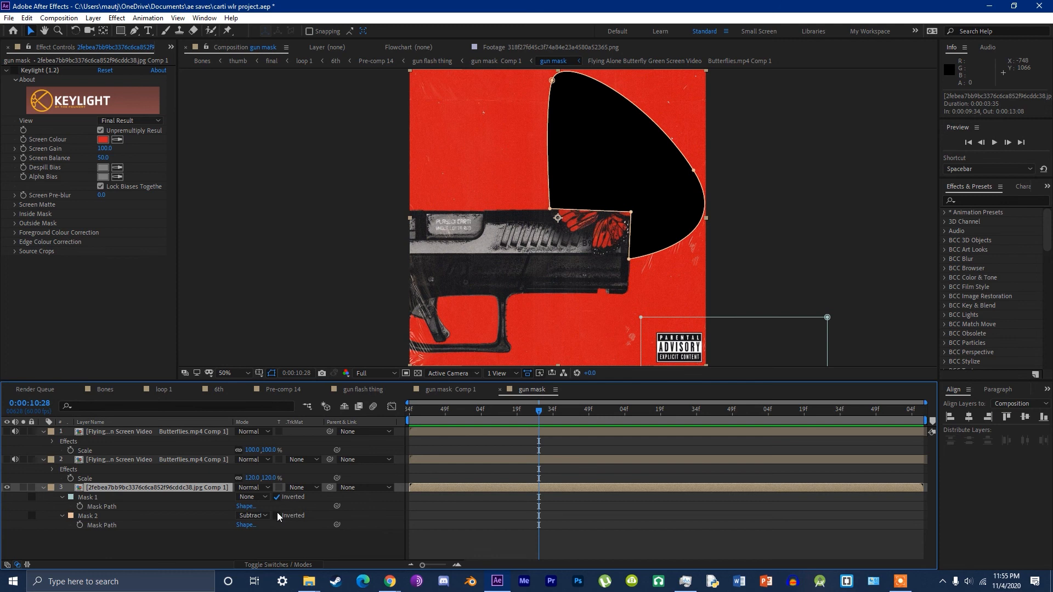
{"action": "key", "text": "ctrl+z"}
{"action": "left_click", "coordinate": [252, 515]}
{"action": "left_click", "coordinate": [262, 431]}
{"action": "left_click", "coordinate": [301, 529]}
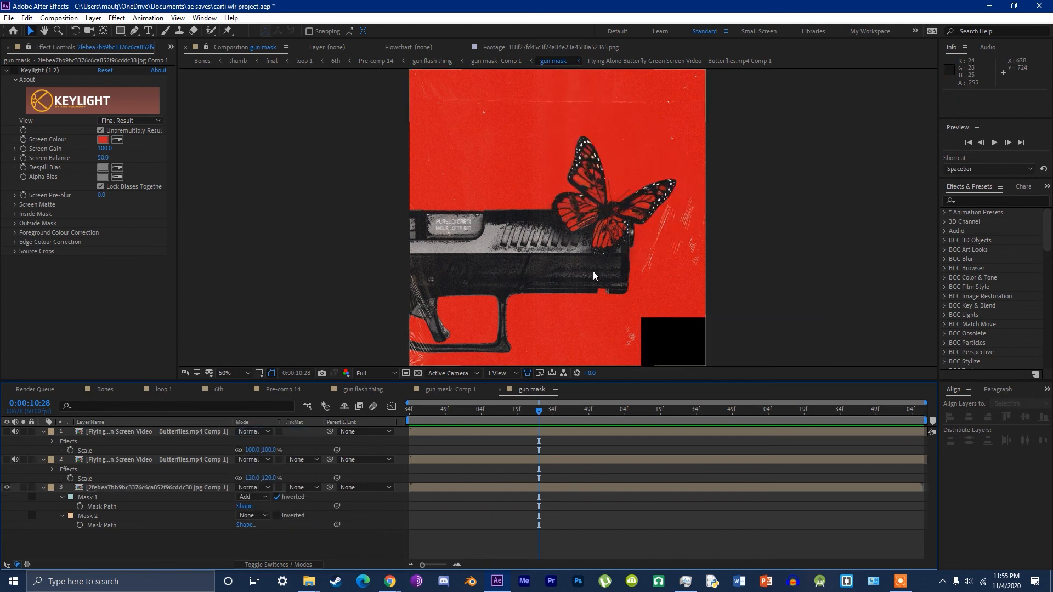
{"action": "key", "text": "ctrl+z"}
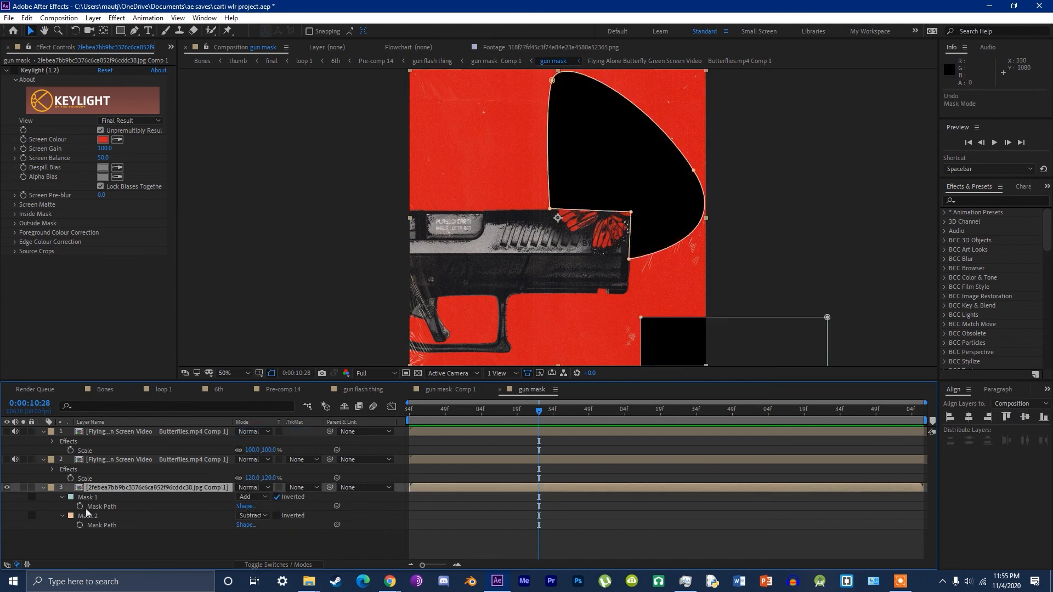
Step: Isolate the lower halftone butterfly layer, restore all three layers, re-enable Keylight on the gun image and scrub to 0:00:10:24
{"action": "left_click", "coordinate": [6, 487]}
{"action": "left_click", "coordinate": [7, 460]}
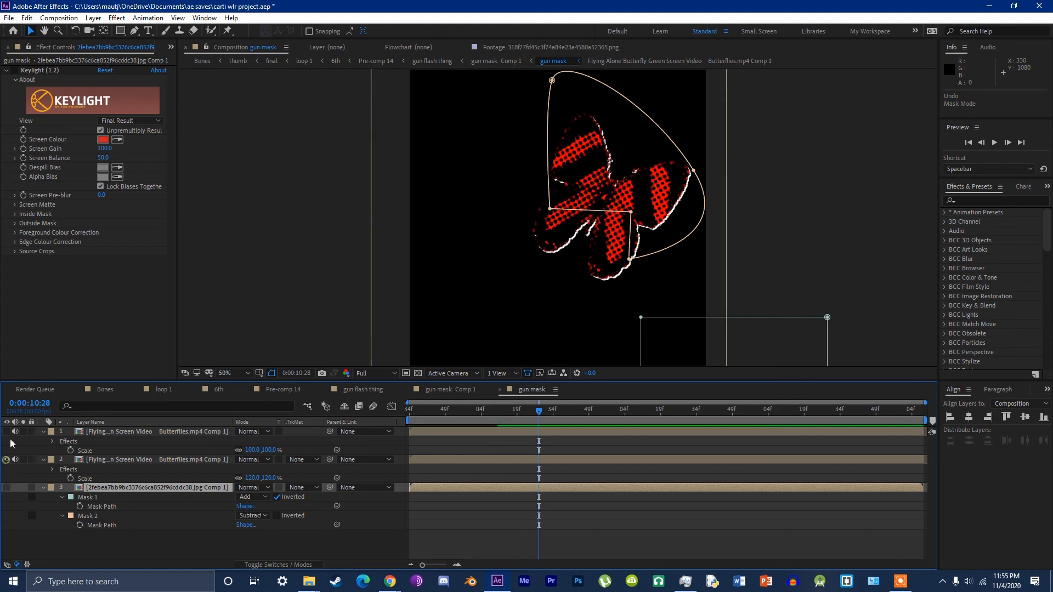
{"action": "left_click", "coordinate": [6, 432]}
{"action": "left_click", "coordinate": [7, 487]}
{"action": "left_click", "coordinate": [14, 71]}
{"action": "mouse_move", "coordinate": [543, 410]}
{"action": "left_mouse_down"}
{"action": "mouse_move", "coordinate": [555, 410]}
{"action": "mouse_move", "coordinate": [524, 410]}
{"action": "left_mouse_up"}
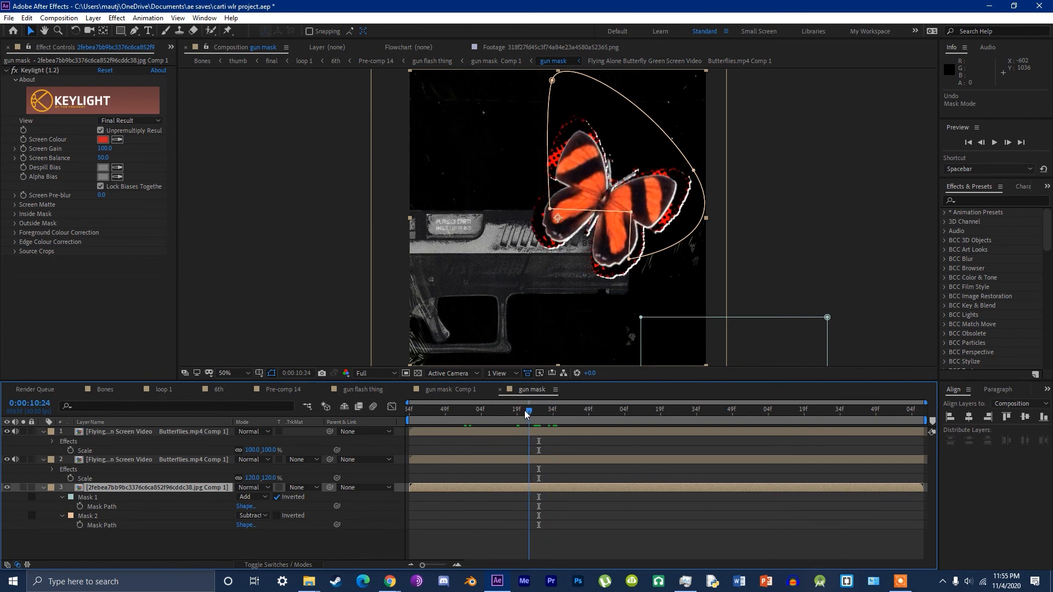
Step: Inspect the effects applied to the two butterfly layers, including S_HalfTone and Roughen Edges on the lower one
{"action": "left_click", "coordinate": [132, 433]}
{"action": "left_click", "coordinate": [123, 461]}
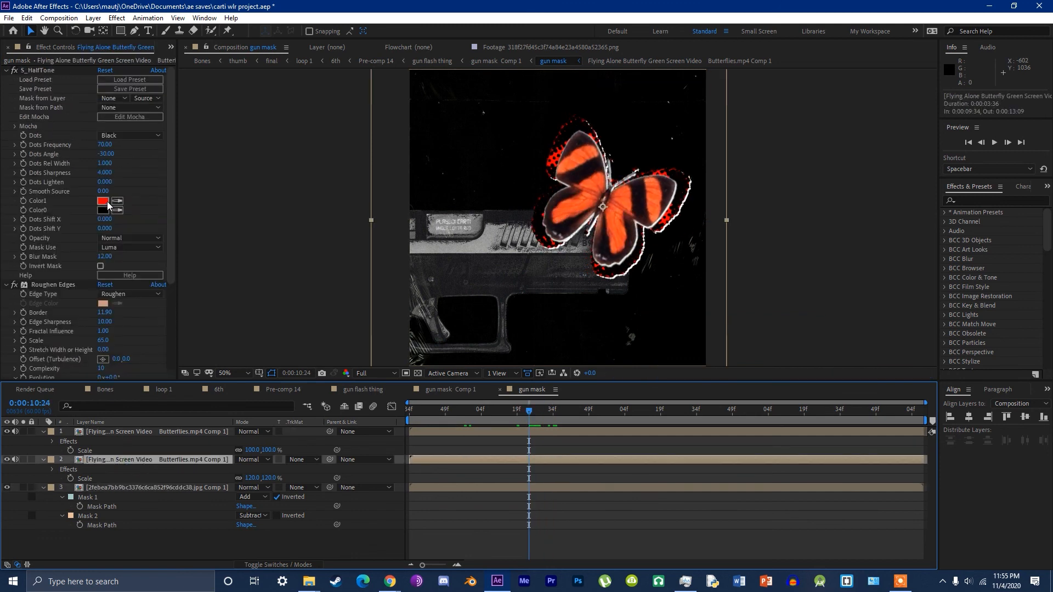
{"action": "left_click", "coordinate": [376, 529]}
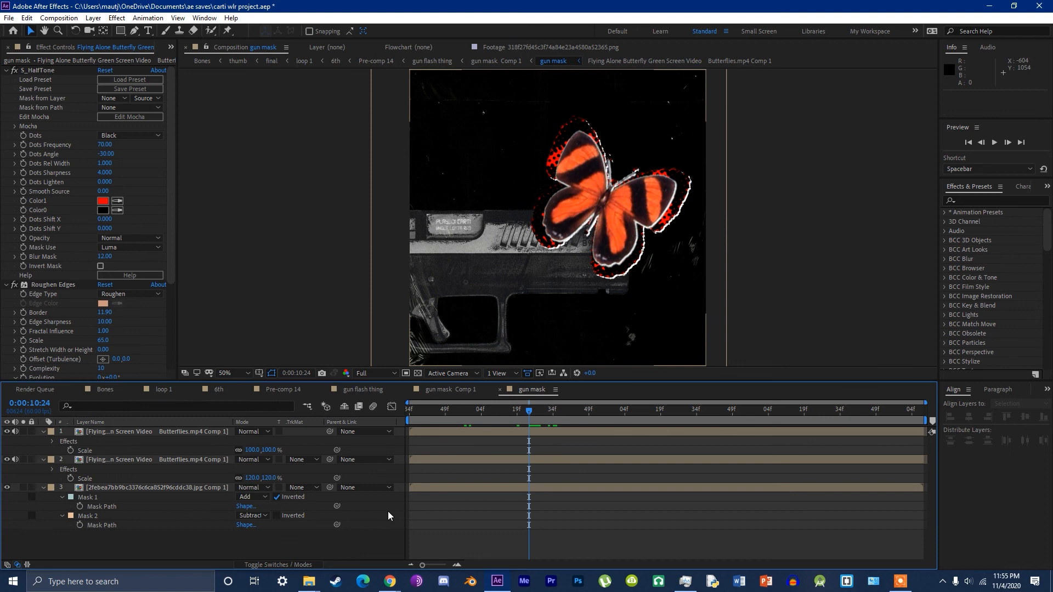
Step: Close the nested gun compositions one after another to return to the loop 1 composition
{"action": "key", "text": "ctrl+w"}
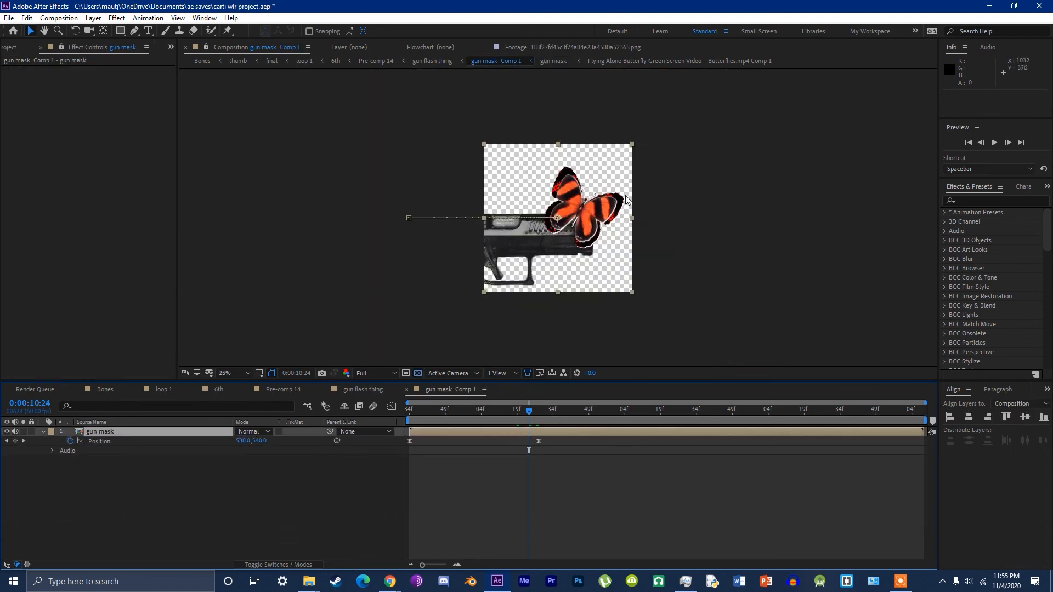
{"action": "key", "text": "ctrl+w"}
{"action": "key", "text": "ctrl+w"}
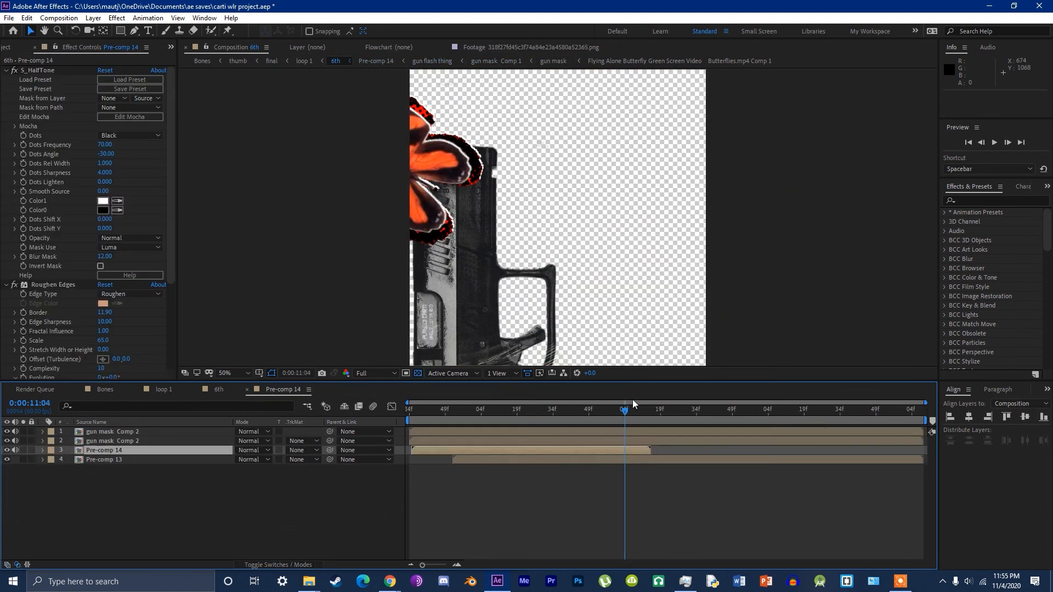
{"action": "key", "text": "ctrl+w"}
{"action": "key", "text": "ctrl+w"}
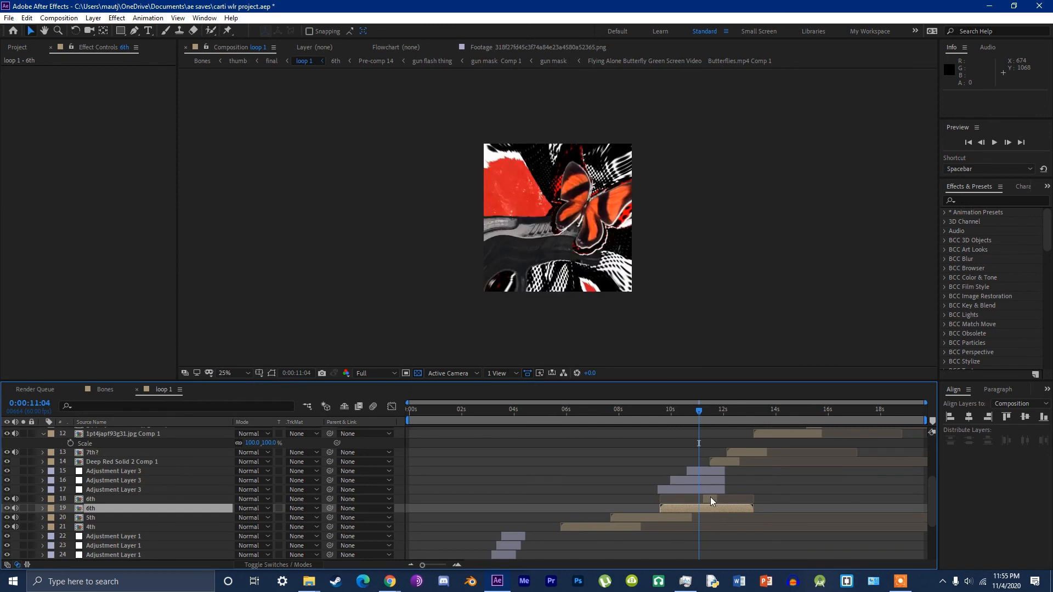
Step: Examine the upper 6th layer's Invert and Strobe Light effects at its in point, and go to Deep Red Solid 2 Comp 1's in point
{"action": "left_click", "coordinate": [709, 500]}
{"action": "key", "text": "i"}
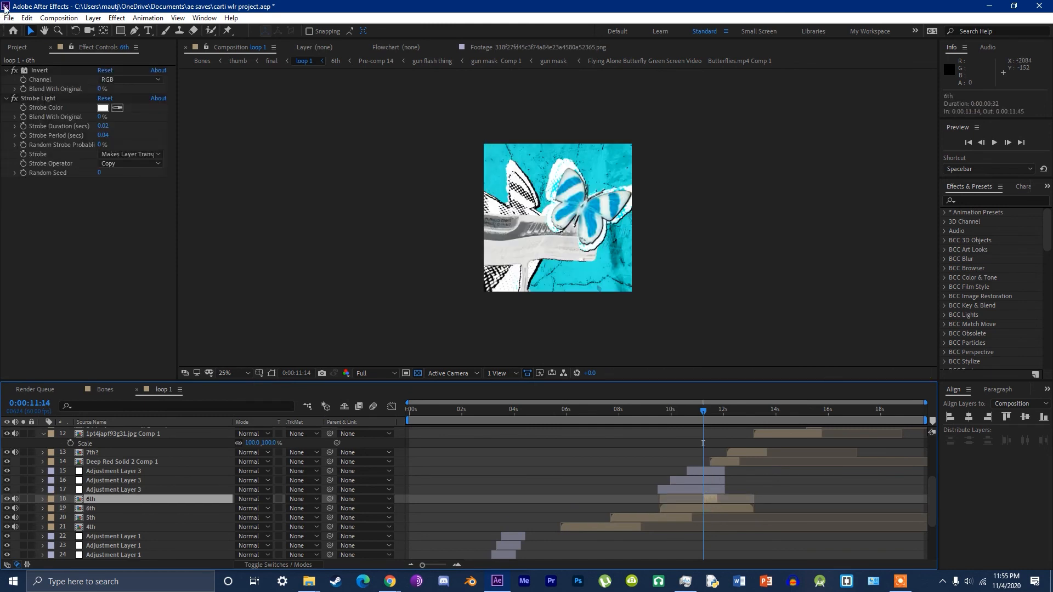
{"action": "left_click", "coordinate": [718, 460]}
{"action": "key", "text": "i"}
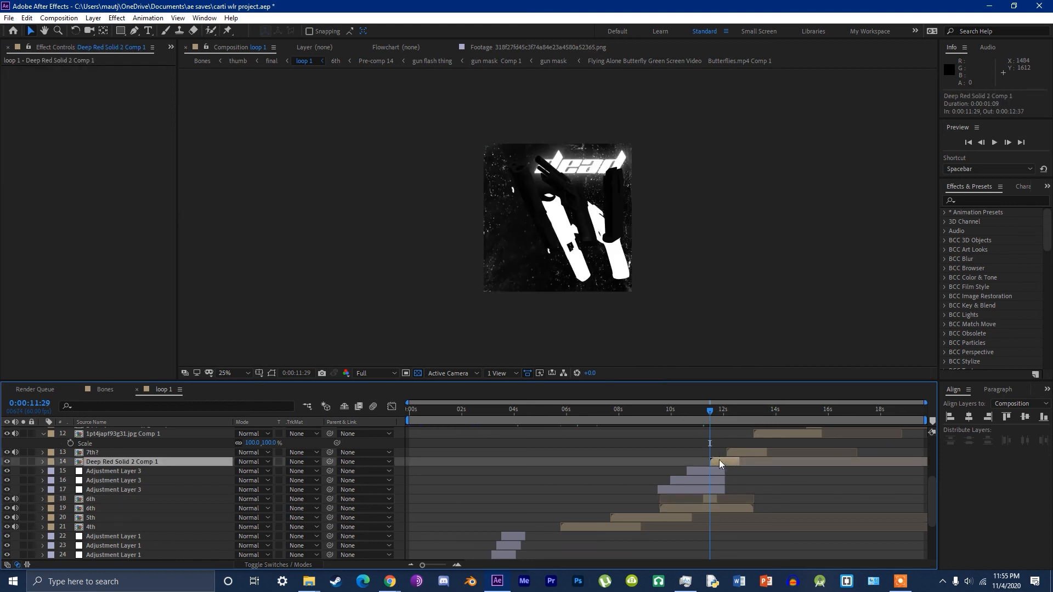
Step: Open Deep Red Solid 2 Comp 1, move the playhead to 0:00:11:37 and look inside the quick text composition before returning
{"action": "double_click", "coordinate": [719, 459]}
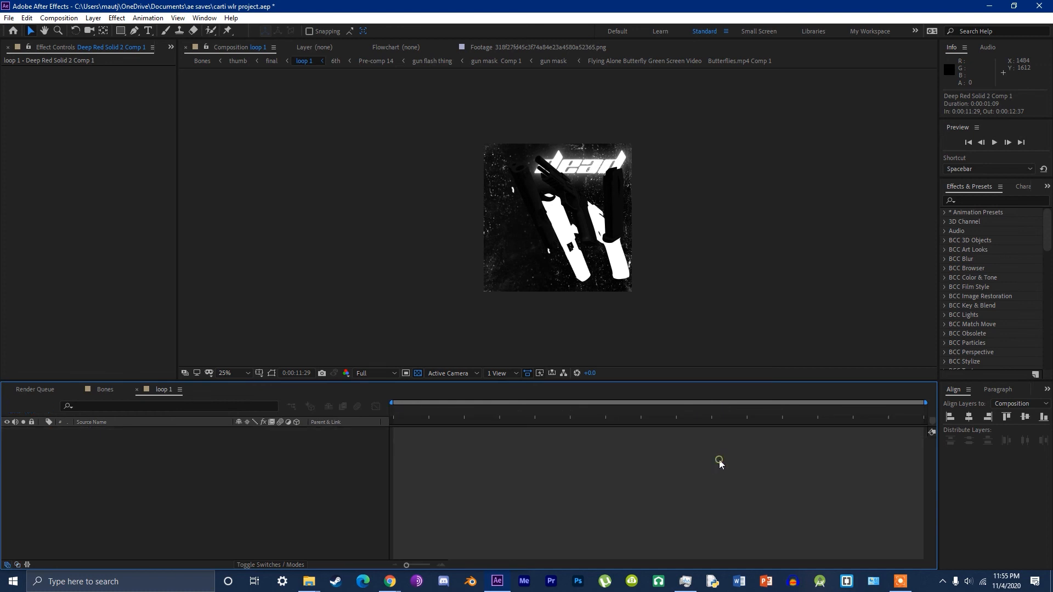
{"action": "left_click_drag", "start_coordinate": [424, 412], "coordinate": [335, 427]}
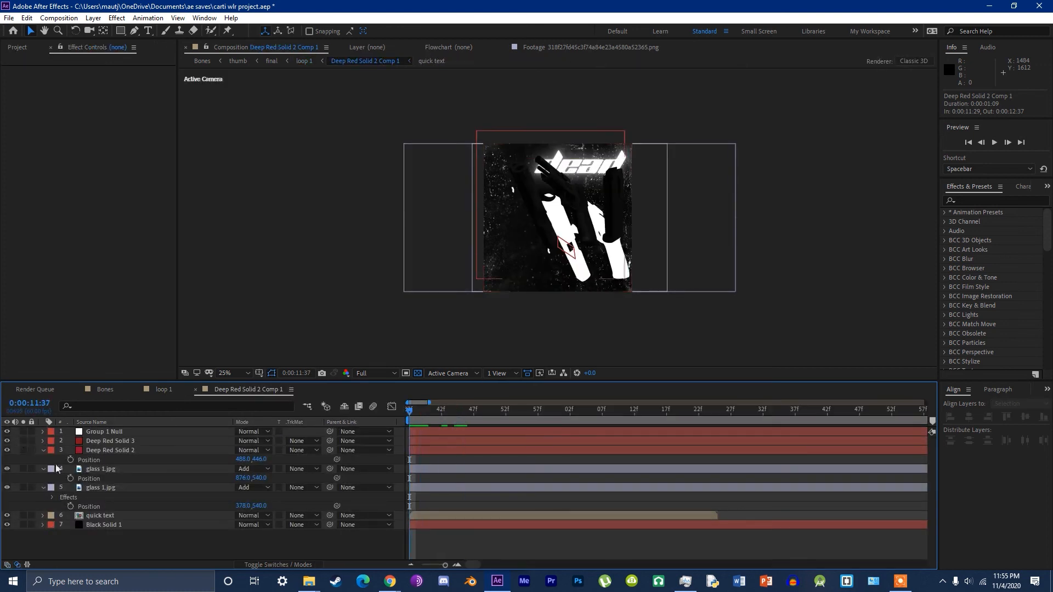
{"action": "double_click", "coordinate": [110, 518]}
{"action": "left_click", "coordinate": [137, 515]}
{"action": "key", "text": "ctrl+w"}
Step: Compare the effect settings of Deep Red Solid 3 and Deep Red Solid 2, leaving Deep Red Solid 2 selected
{"action": "left_click", "coordinate": [105, 443]}
{"action": "left_click", "coordinate": [106, 448]}
{"action": "left_click", "coordinate": [105, 442]}
{"action": "left_click", "coordinate": [107, 449]}
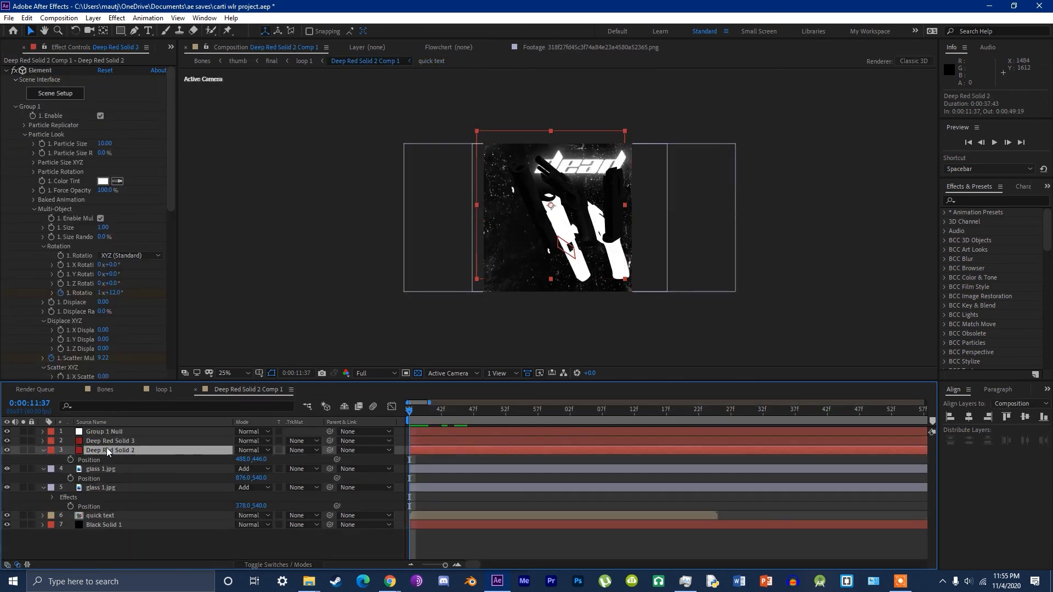
{"action": "left_click", "coordinate": [91, 442]}
{"action": "left_click", "coordinate": [103, 450]}
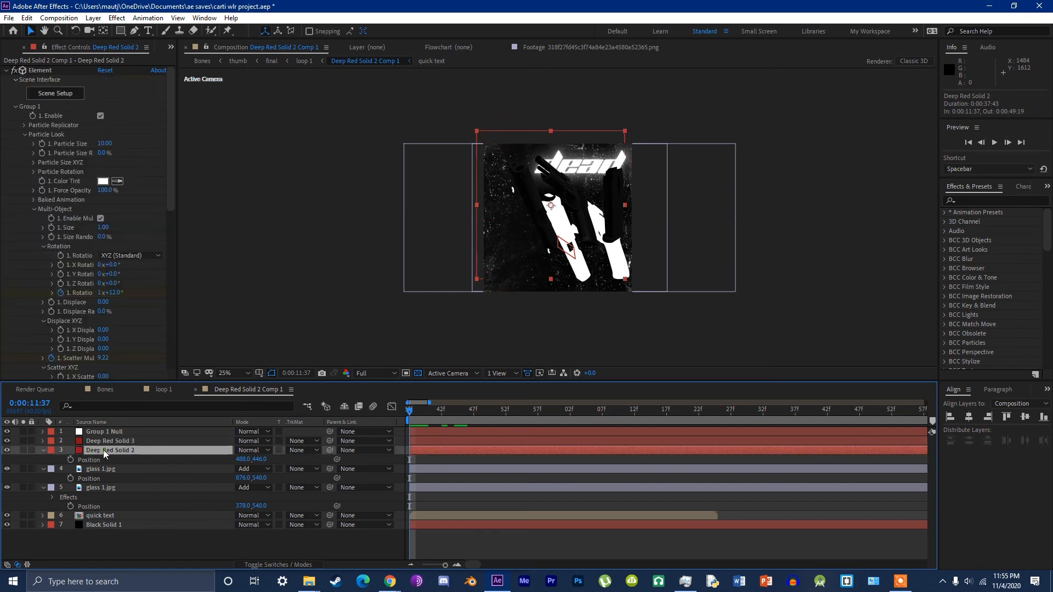
Step: Open the Element scene setup for Deep Red Solid 2, examine the 45mm_handgun model in its preview and close the setup
{"action": "left_click", "coordinate": [50, 94]}
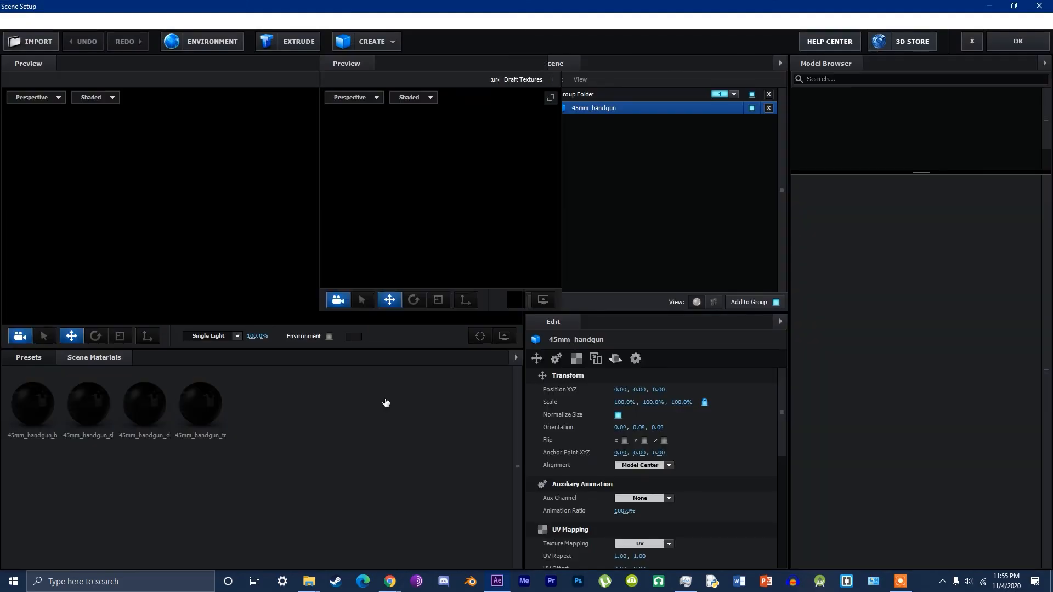
{"action": "left_click_drag", "start_coordinate": [507, 193], "coordinate": [620, 187]}
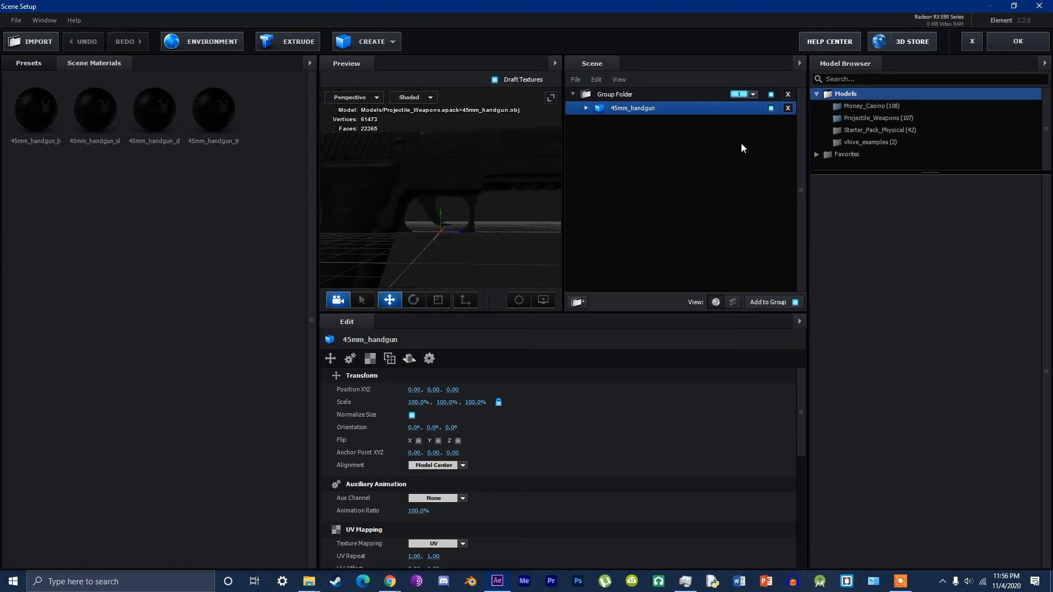
{"action": "left_click", "coordinate": [1040, 6]}
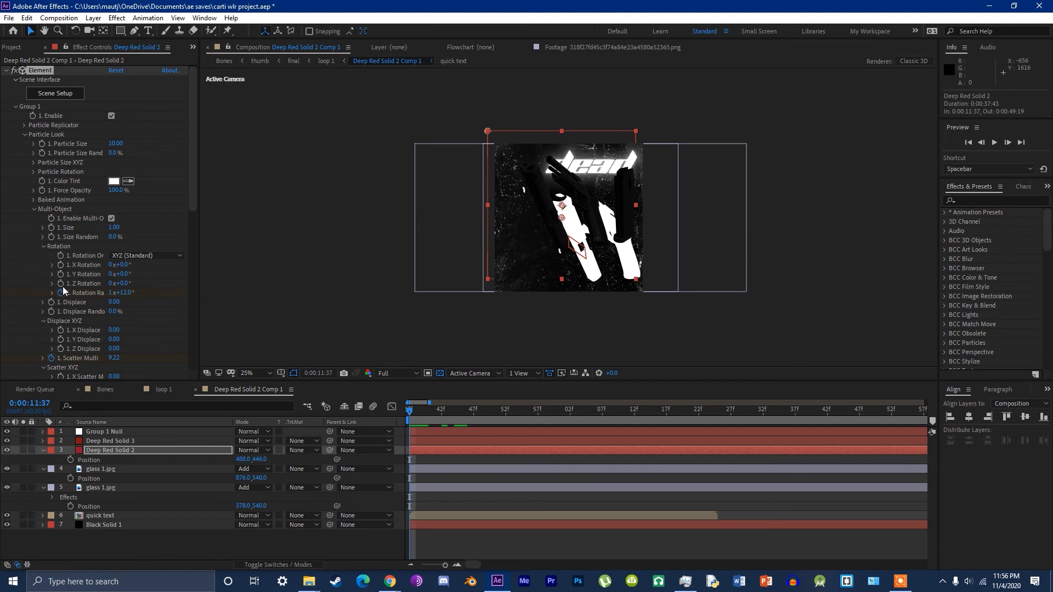
Step: Reveal the keyframed Element properties of Deep Red Solid 2 and scrub the handgun animation back to 0:00:11:37
{"action": "scroll", "coordinate": [67, 189], "scroll_direction": "down", "scroll_amount": 1}
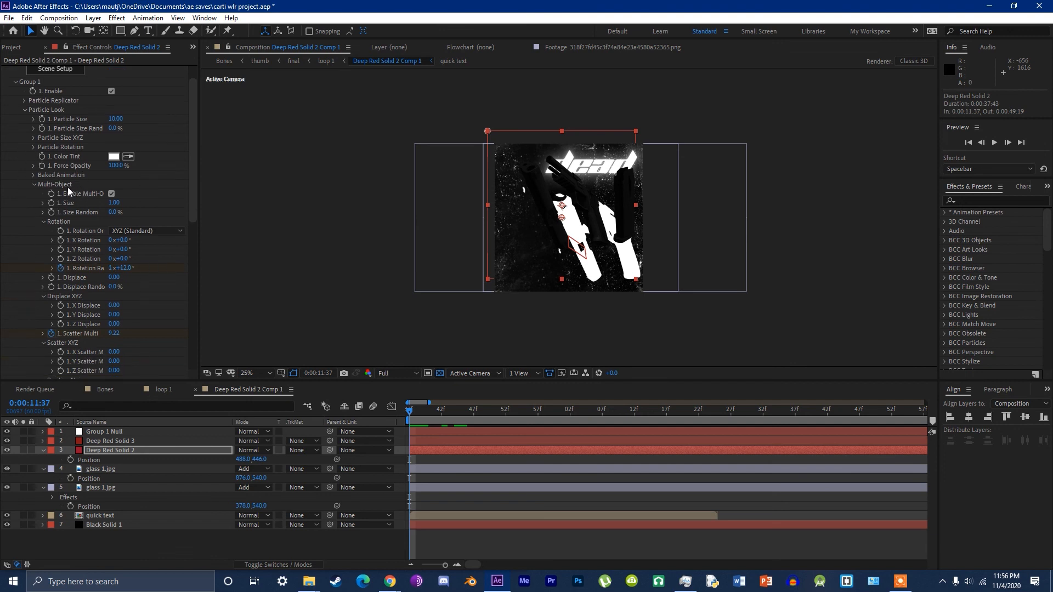
{"action": "left_click", "coordinate": [84, 268]}
{"action": "key", "text": "u"}
{"action": "left_click_drag", "start_coordinate": [452, 417], "coordinate": [399, 425]}
{"action": "left_click", "coordinate": [462, 469]}
{"action": "left_click", "coordinate": [429, 449]}
Step: Try a Multi-Object Z Displace of -1.01 on Deep Red Solid 2, undo it and preview the composition
{"action": "left_click_drag", "start_coordinate": [114, 324], "coordinate": [101, 372]}
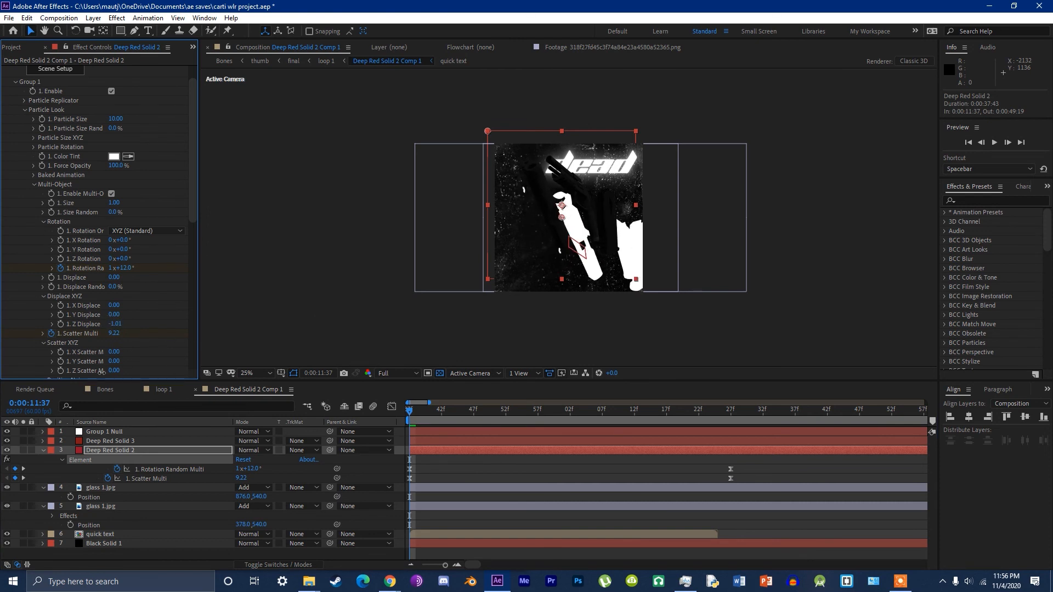
{"action": "key", "text": "ctrl+z"}
{"action": "key", "text": "space"}
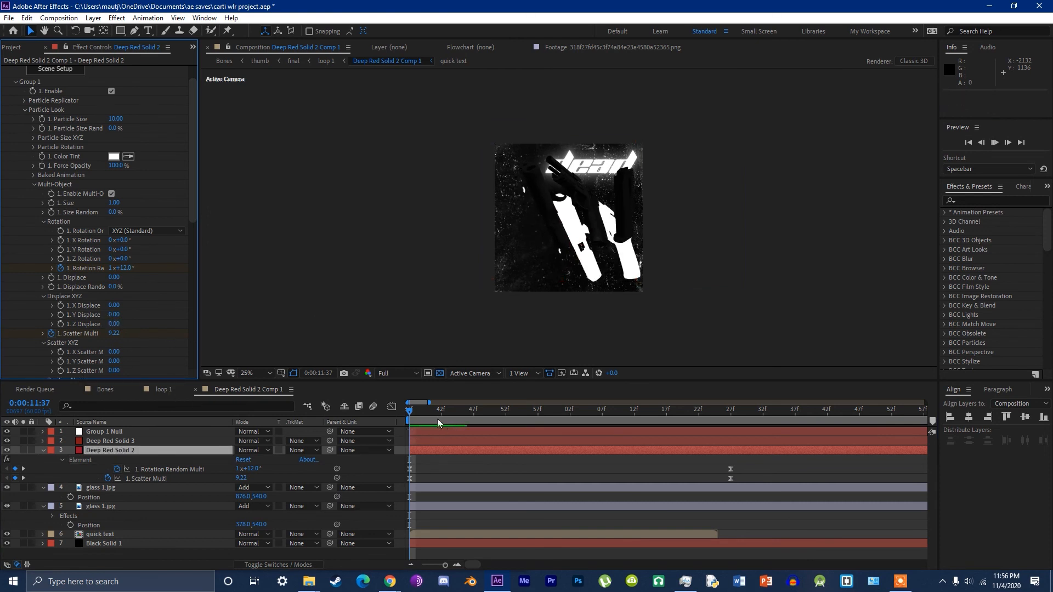
Step: Play the handgun composition from its start and inspect the scatter and rotation animation up close
{"action": "left_click", "coordinate": [379, 420]}
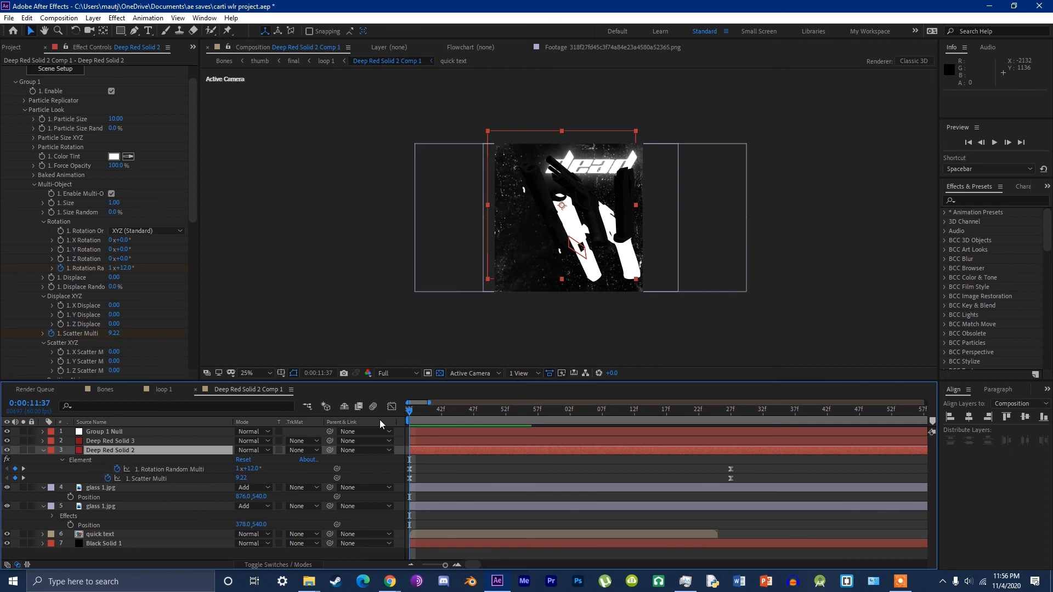
{"action": "key", "text": "space"}
{"action": "key", "text": "space"}
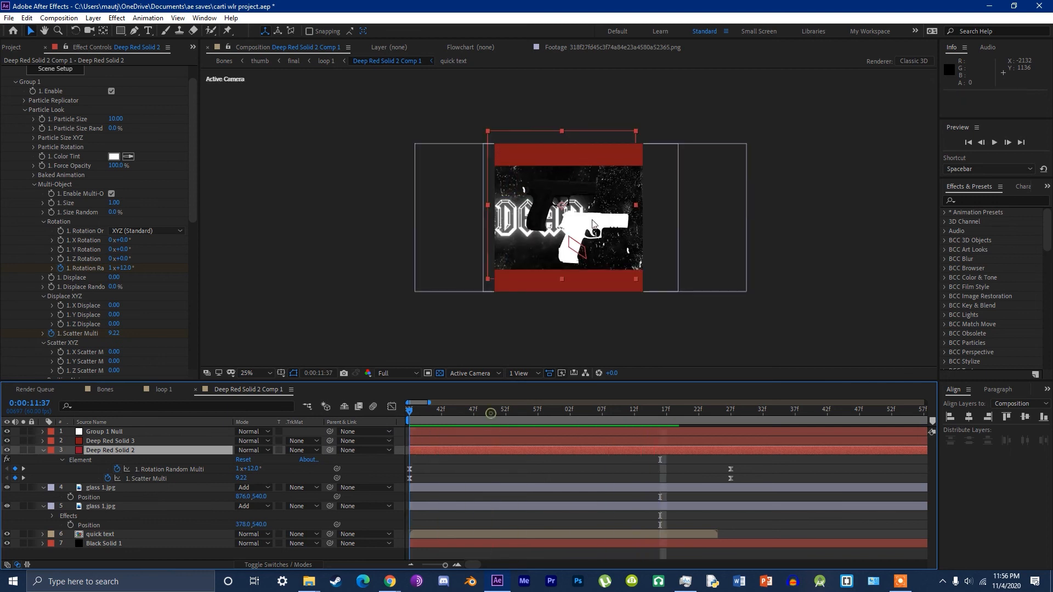
{"action": "scroll", "coordinate": [564, 258], "scroll_direction": "up", "scroll_amount": 3}
{"action": "key", "text": "space"}
{"action": "left_click_drag", "start_coordinate": [538, 411], "coordinate": [382, 402]}
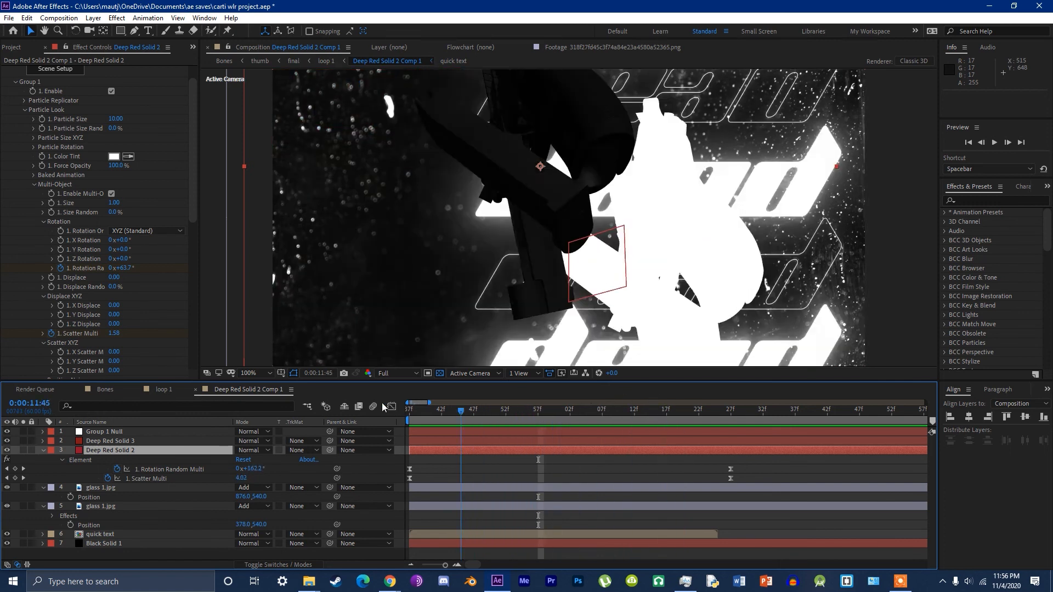
{"action": "scroll", "coordinate": [449, 217], "scroll_direction": "down", "scroll_amount": 1}
{"action": "key", "text": "space"}
{"action": "key", "text": "space"}
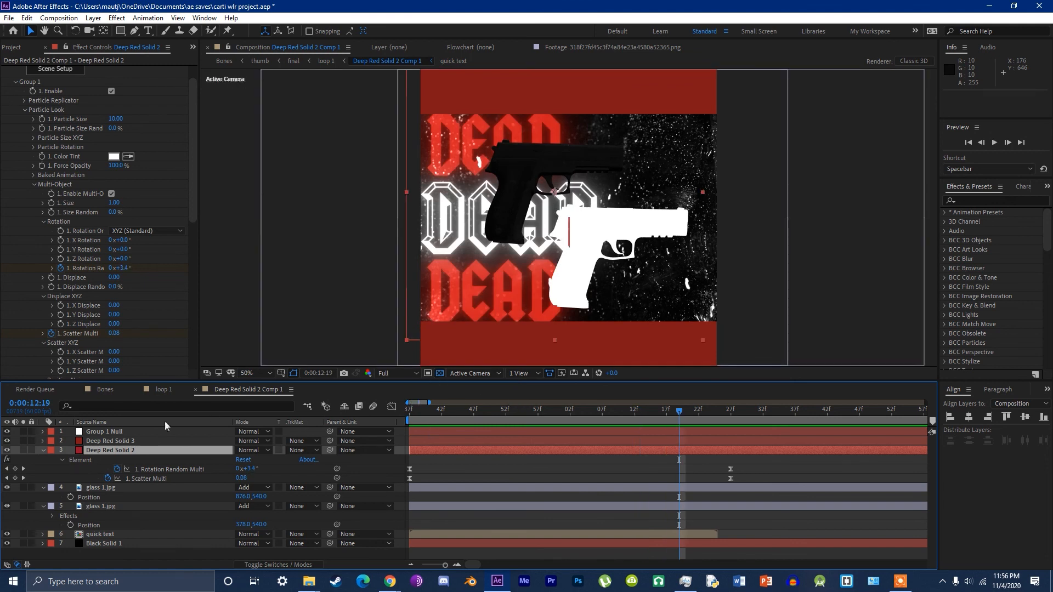
Step: Select Deep Red Solid 3 and toggle its visibility off and on to compare the frame with and without it
{"action": "left_click", "coordinate": [122, 441]}
{"action": "left_click", "coordinate": [8, 441]}
{"action": "left_click", "coordinate": [8, 442]}
{"action": "left_click", "coordinate": [8, 441]}
{"action": "left_click", "coordinate": [8, 442]}
{"action": "key", "text": "space"}
{"action": "key", "text": "space"}
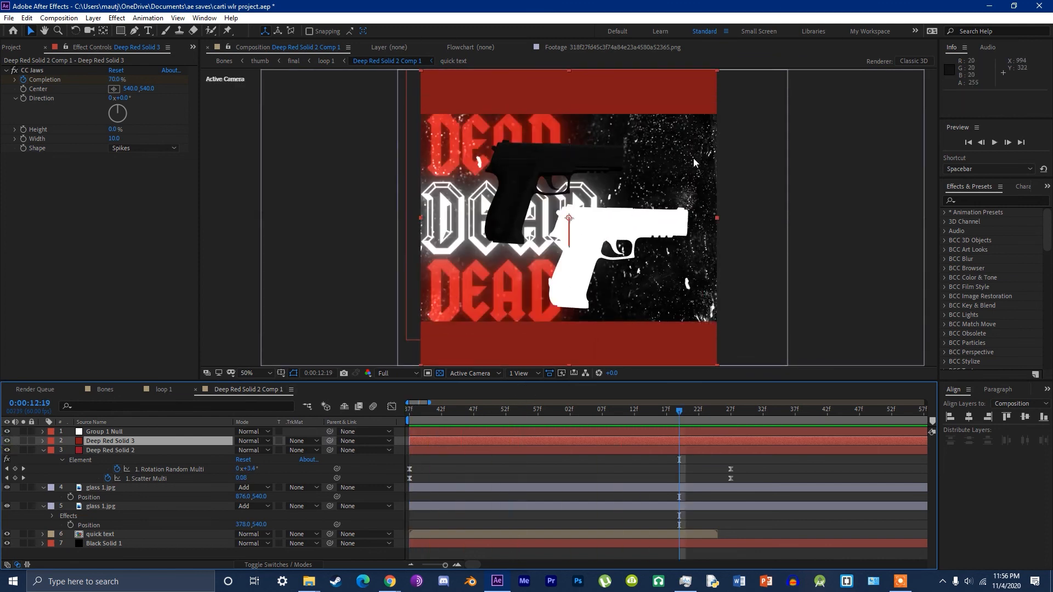
Step: Select the upper glass 1.jpg layer and toggle its Exposure effect off and on to compare the texture, finally deselecting it
{"action": "left_click", "coordinate": [121, 488]}
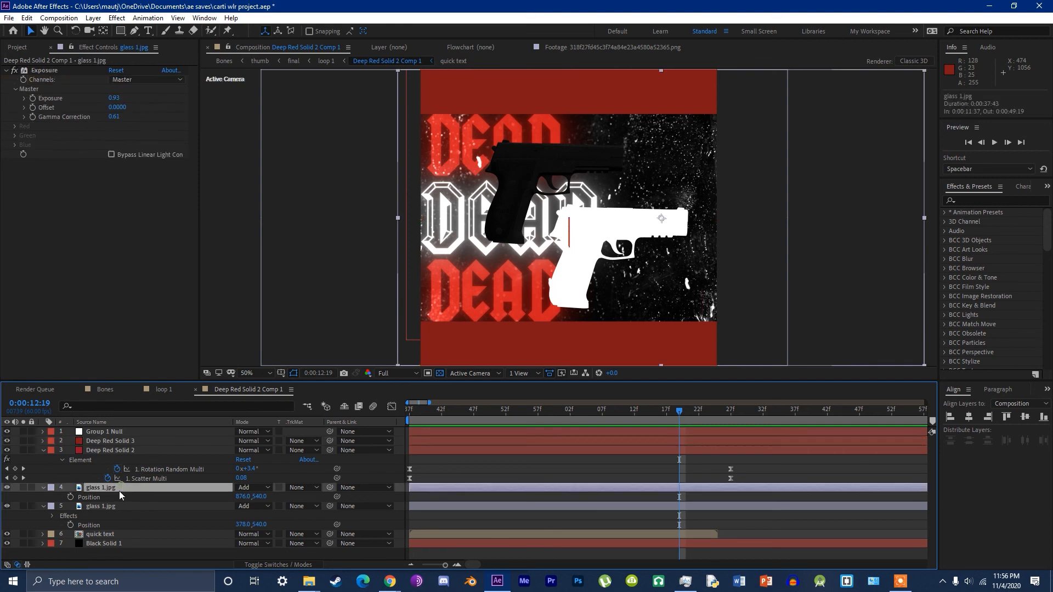
{"action": "left_click", "coordinate": [13, 71]}
{"action": "left_click", "coordinate": [13, 71]}
{"action": "left_click", "coordinate": [13, 71]}
{"action": "left_click", "coordinate": [13, 71]}
{"action": "left_click", "coordinate": [590, 475]}
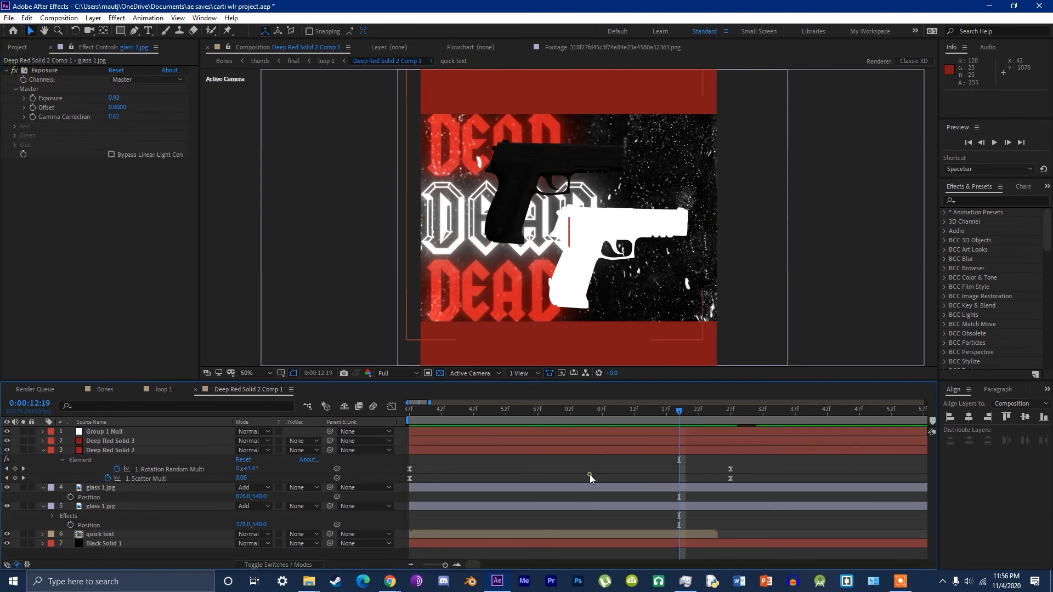
Step: Return to loop 1, saving the project, and open the nested 7th? composition
{"action": "key", "text": "ctrl+w"}
{"action": "key", "text": "ctrl+s"}
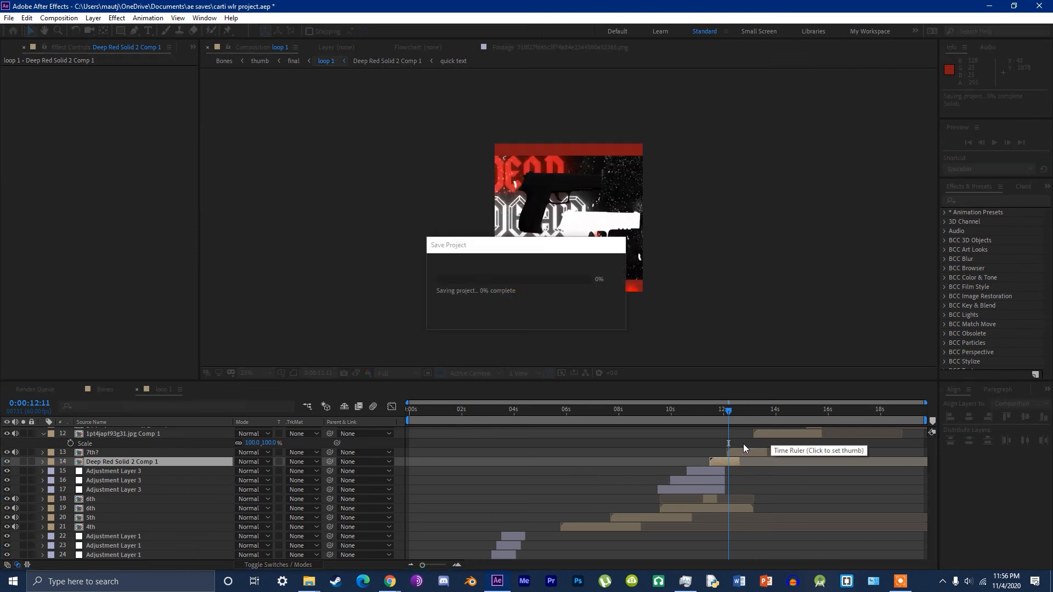
{"action": "left_click", "coordinate": [741, 449]}
{"action": "left_click", "coordinate": [740, 418]}
{"action": "double_click", "coordinate": [742, 454]}
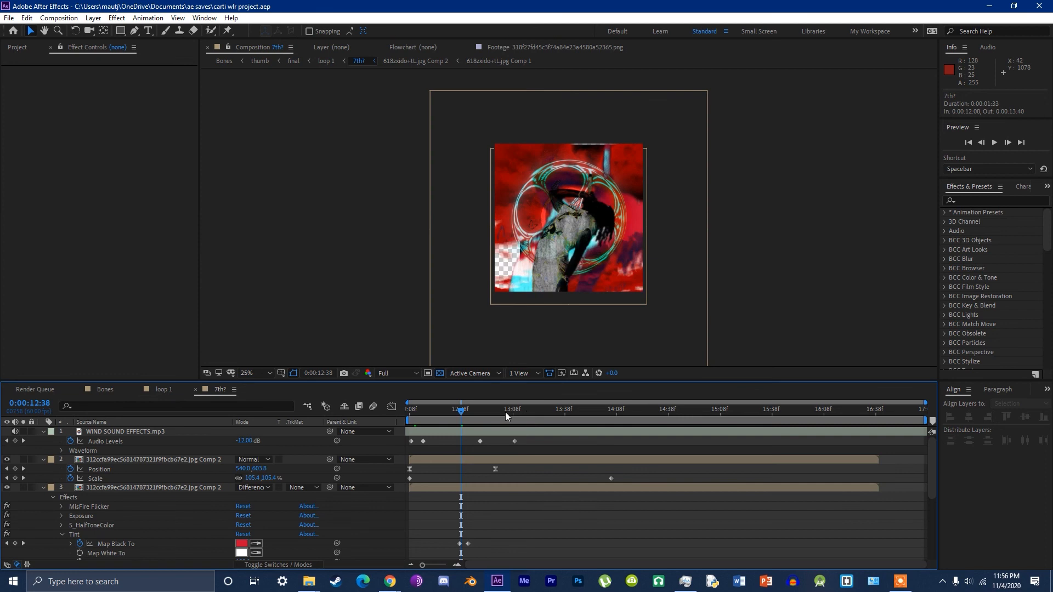
Step: Collapse the expanded properties of all layers in the 7th? composition and clear the selection
{"action": "key", "text": "ctrl+a"}
{"action": "left_click", "coordinate": [44, 460]}
{"action": "left_click", "coordinate": [132, 516]}
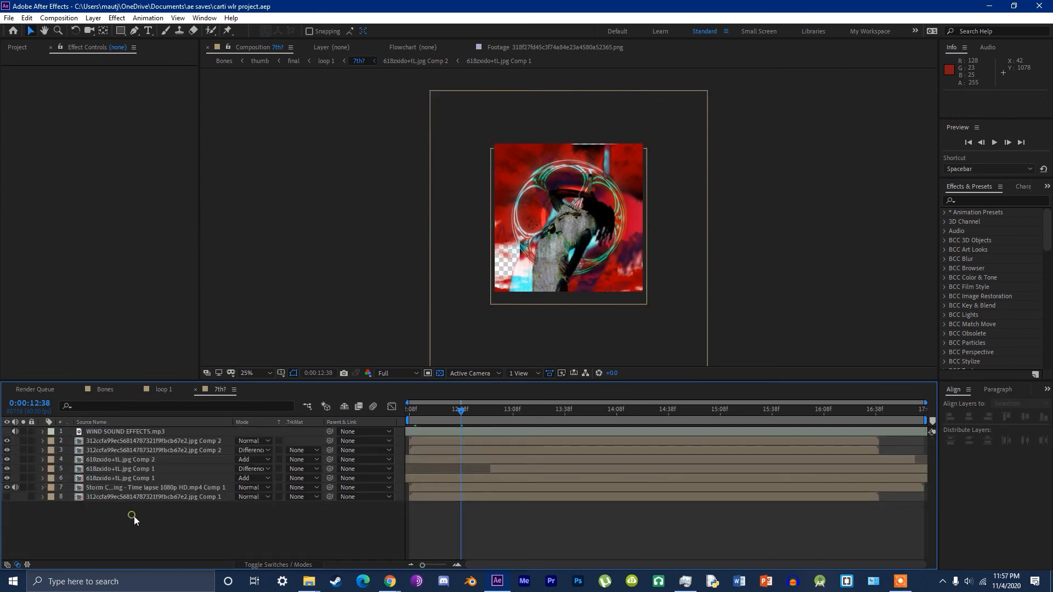
Step: Open the Storm Clouds Forming composition nested in 7th?, preview its footage from the start and close it
{"action": "double_click", "coordinate": [113, 487]}
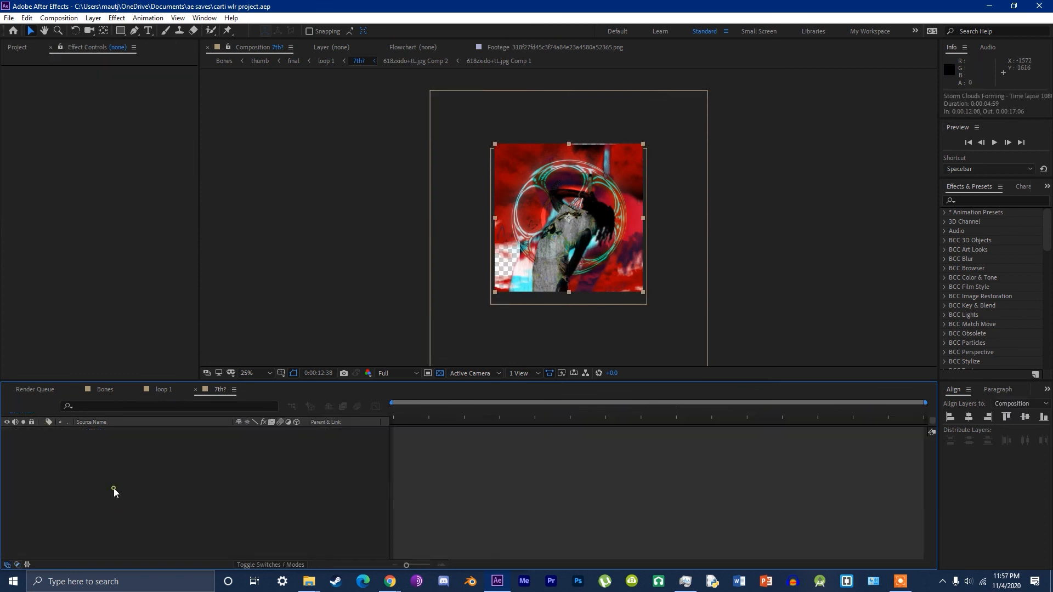
{"action": "left_click_drag", "start_coordinate": [446, 411], "coordinate": [390, 426]}
{"action": "key", "text": "space"}
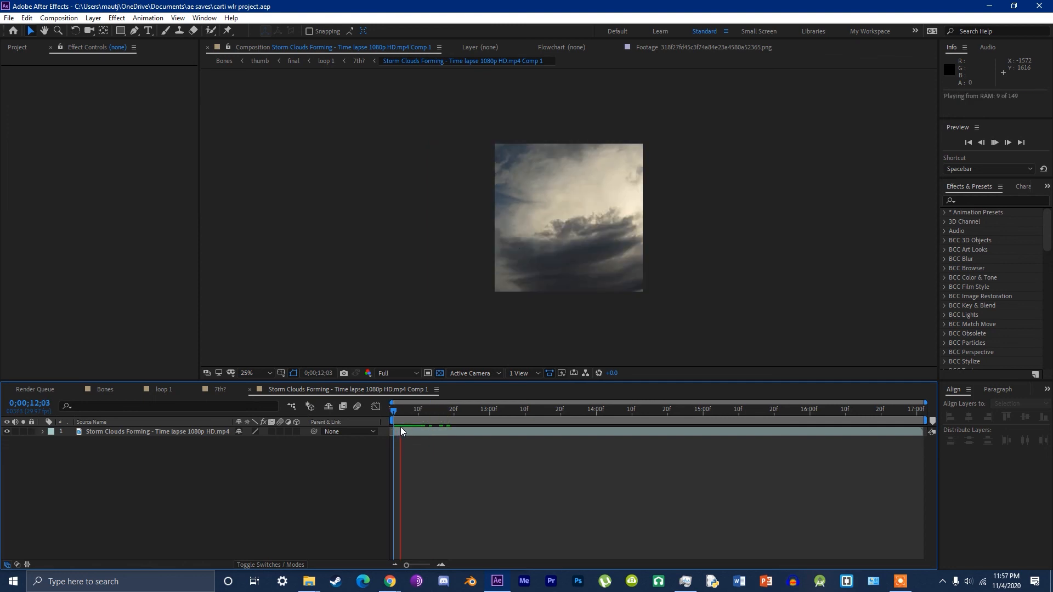
{"action": "key", "text": "space"}
{"action": "key", "text": "ctrl+w"}
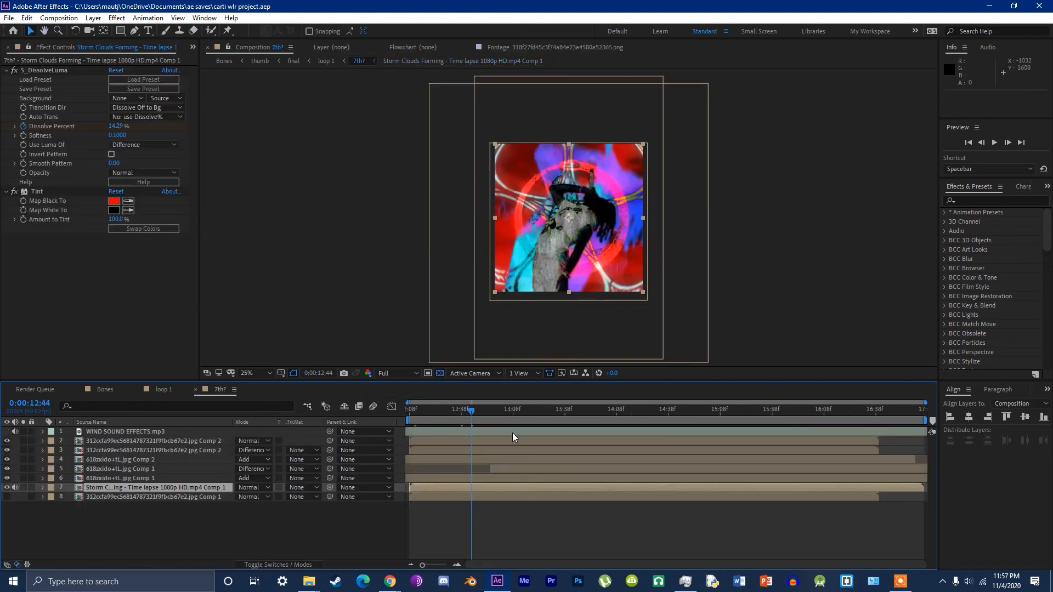
Step: Set the preview resolution to Third and play the 7th? composition from its start
{"action": "left_click_drag", "start_coordinate": [464, 418], "coordinate": [360, 429]}
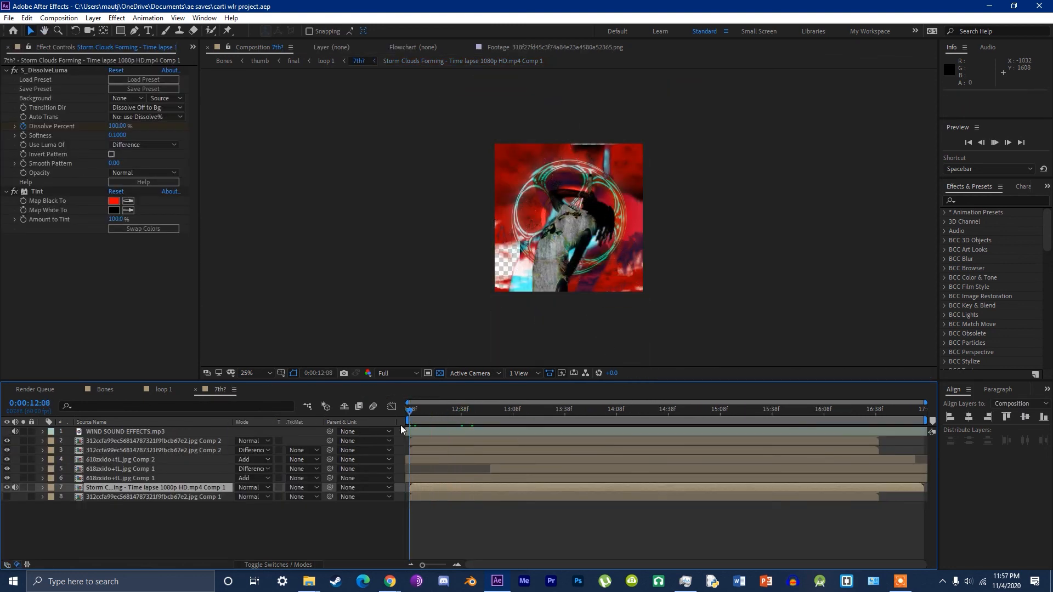
{"action": "key", "text": "space"}
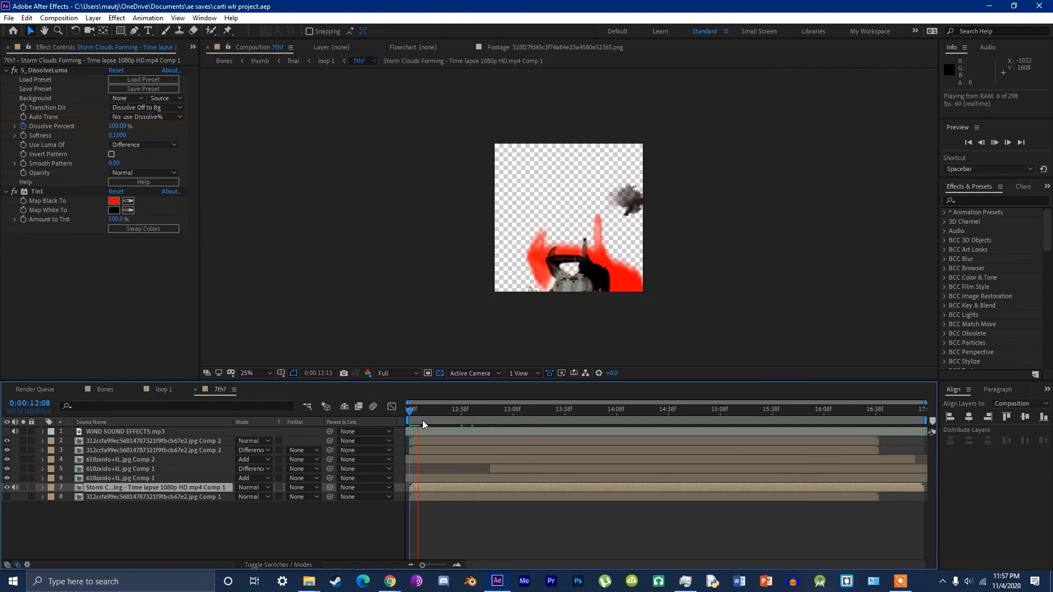
{"action": "key", "text": "space"}
{"action": "left_click", "coordinate": [396, 373]}
{"action": "left_click", "coordinate": [398, 423]}
{"action": "key", "text": "space"}
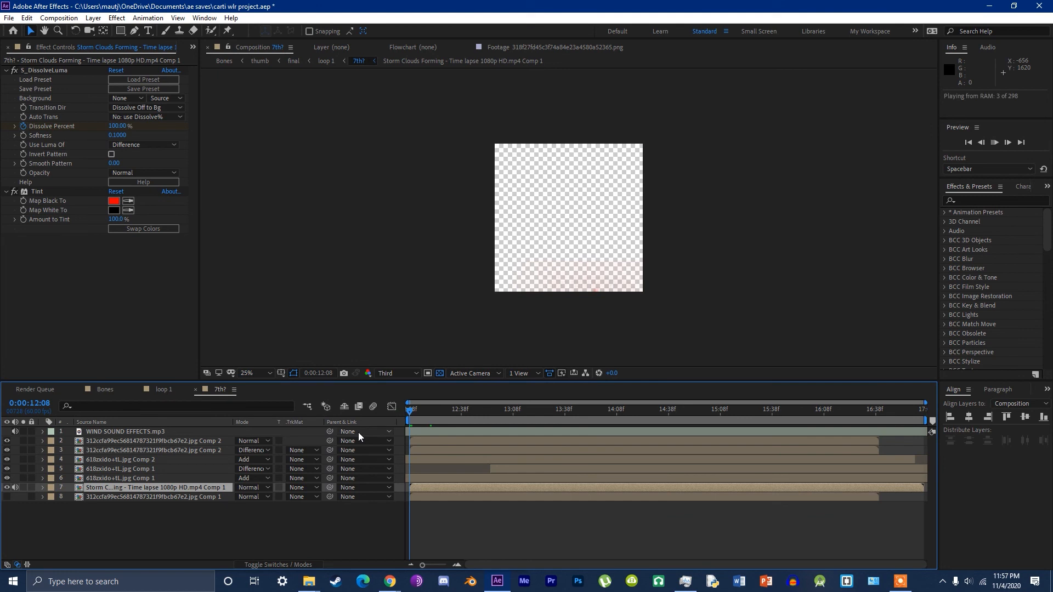
{"action": "left_click", "coordinate": [445, 410]}
{"action": "key", "text": "space"}
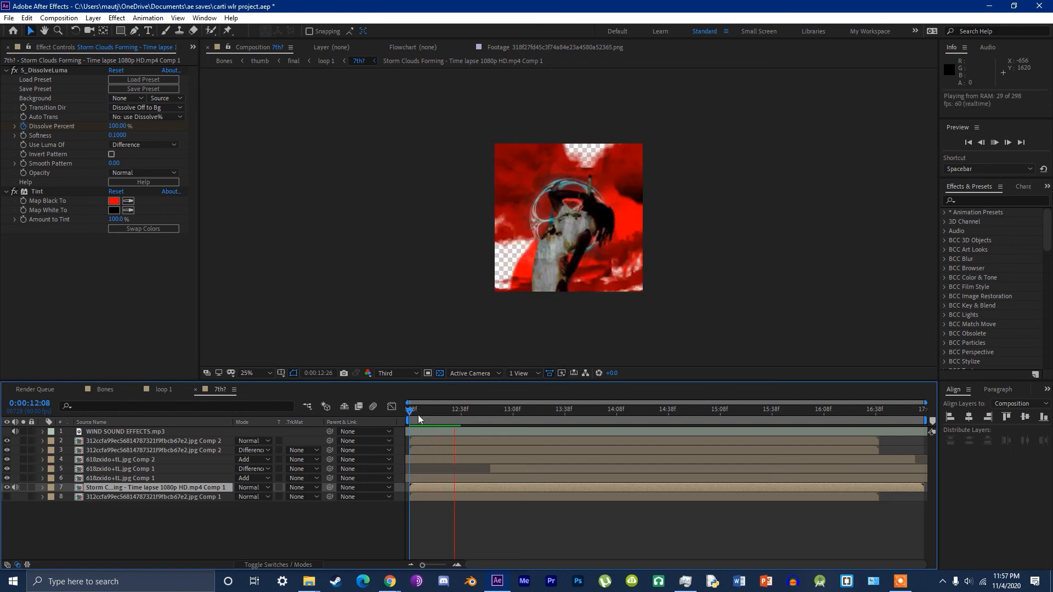
{"action": "key", "text": "space"}
Step: Compare the effects of the two 618zxido+tL.jpg Comp 1 layers and replay the opening of 7th? at closer zoom
{"action": "left_click", "coordinate": [119, 479]}
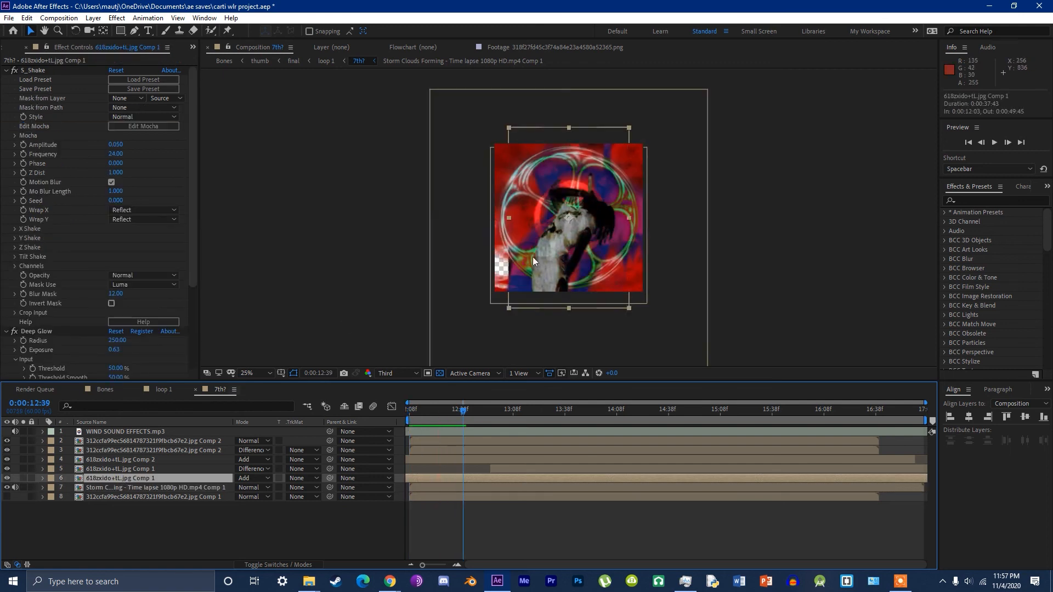
{"action": "left_click", "coordinate": [122, 469]}
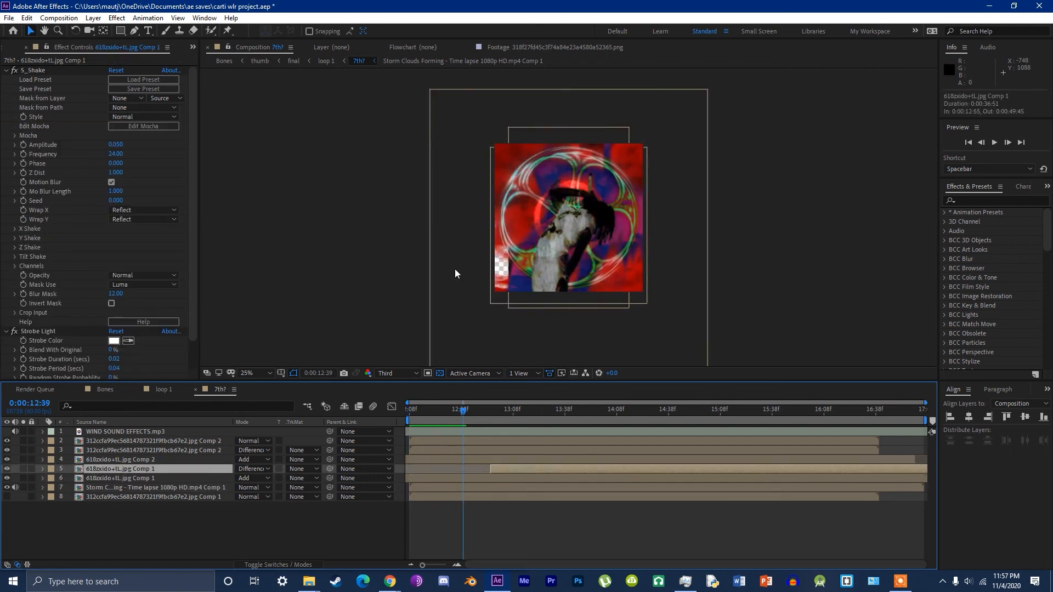
{"action": "left_click_drag", "start_coordinate": [439, 412], "coordinate": [402, 414]}
{"action": "key", "text": "period"}
{"action": "key", "text": "period"}
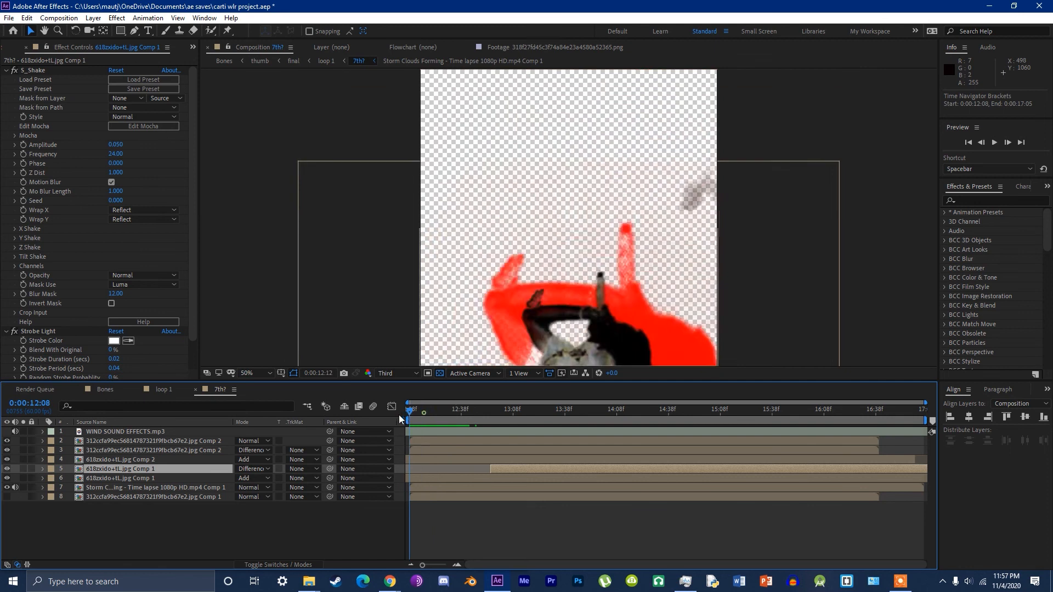
{"action": "key", "text": "space"}
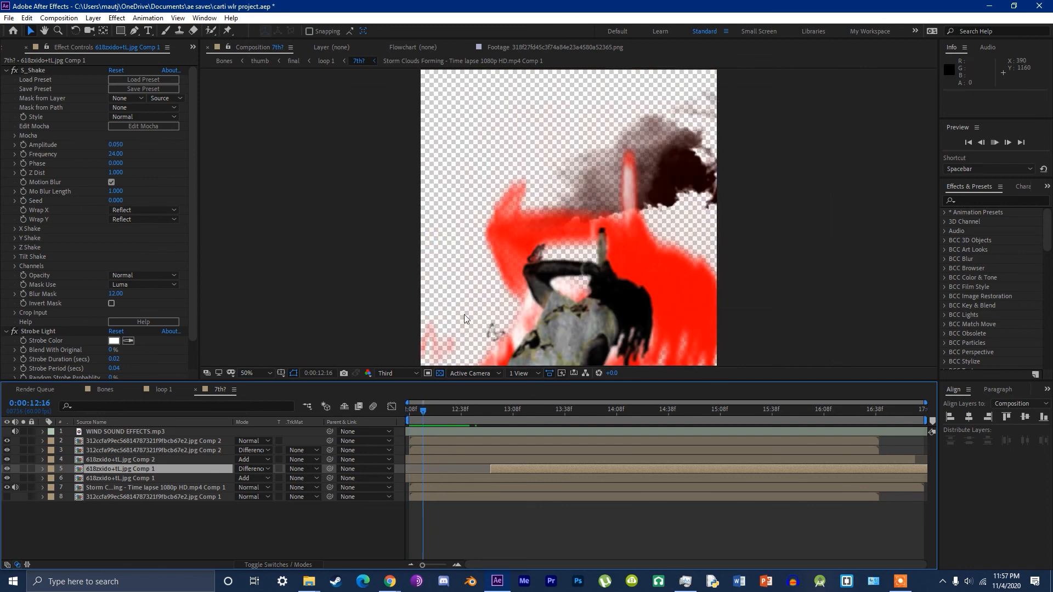
{"action": "key", "text": "space"}
Step: Inspect the source image inside the two 618zxido+tL.jpg Comp 1 layers, returning to 7th? each time
{"action": "double_click", "coordinate": [117, 480]}
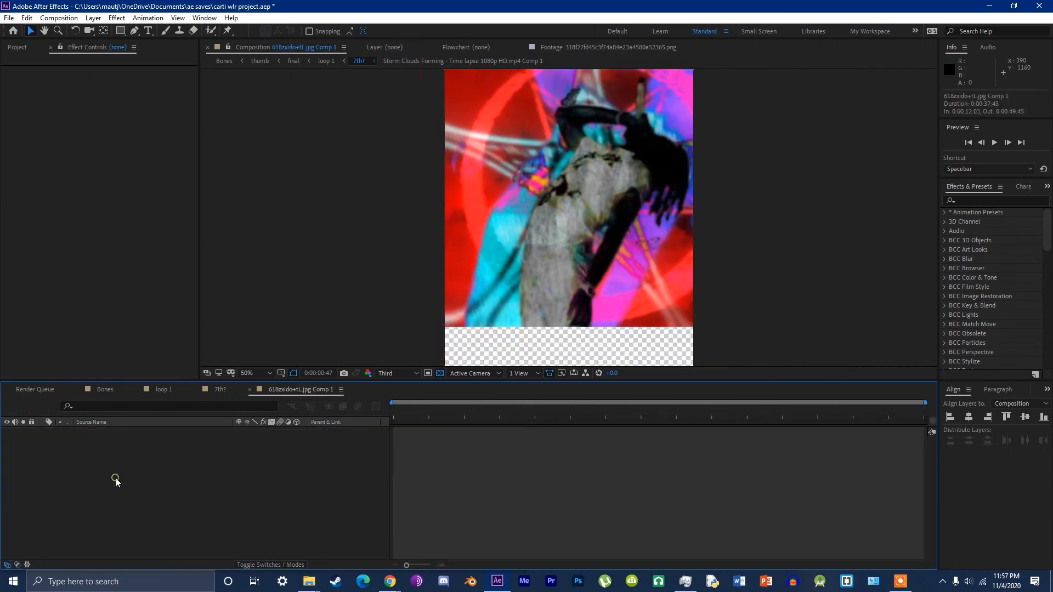
{"action": "left_click", "coordinate": [127, 432]}
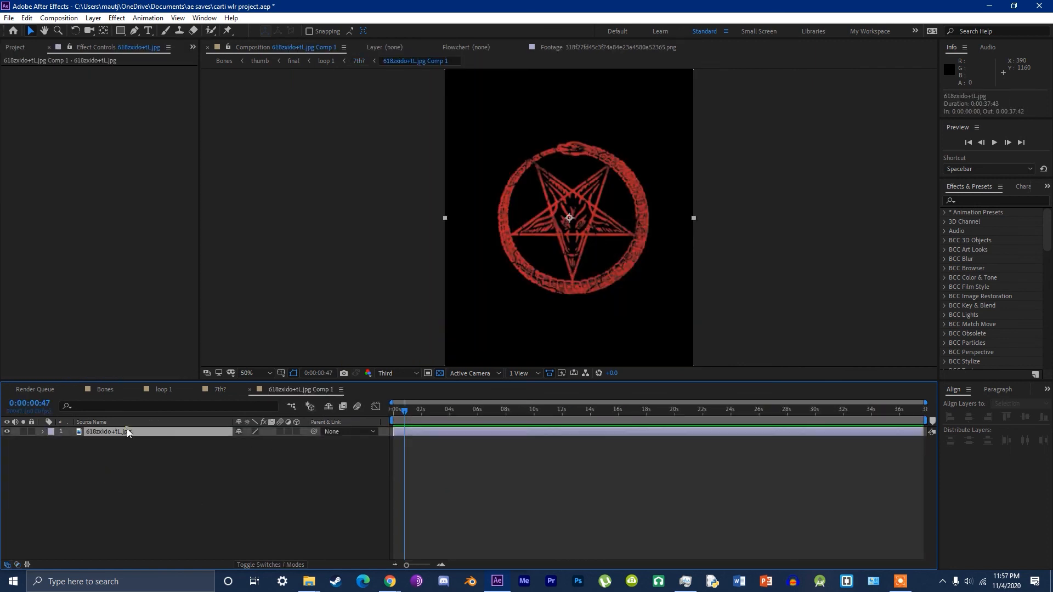
{"action": "left_click", "coordinate": [249, 389]}
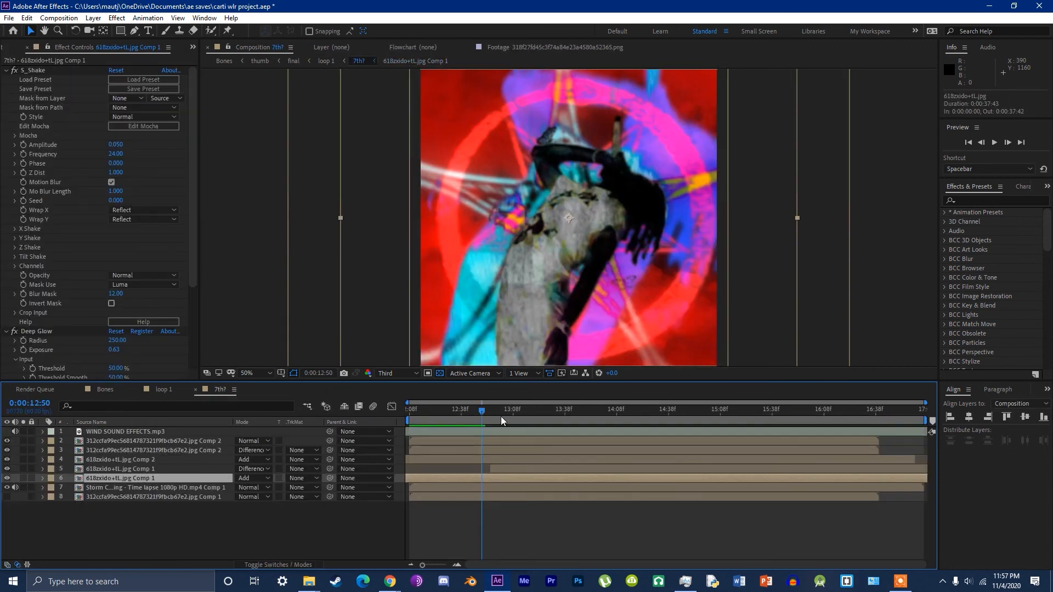
{"action": "left_click", "coordinate": [501, 420]}
{"action": "double_click", "coordinate": [143, 470]}
{"action": "key", "text": "ctrl+w"}
Step: Open 618zxido+tL.jpg Comp 2, compare its nested layer with CC Lens off and on, and return to loop 1
{"action": "double_click", "coordinate": [117, 462]}
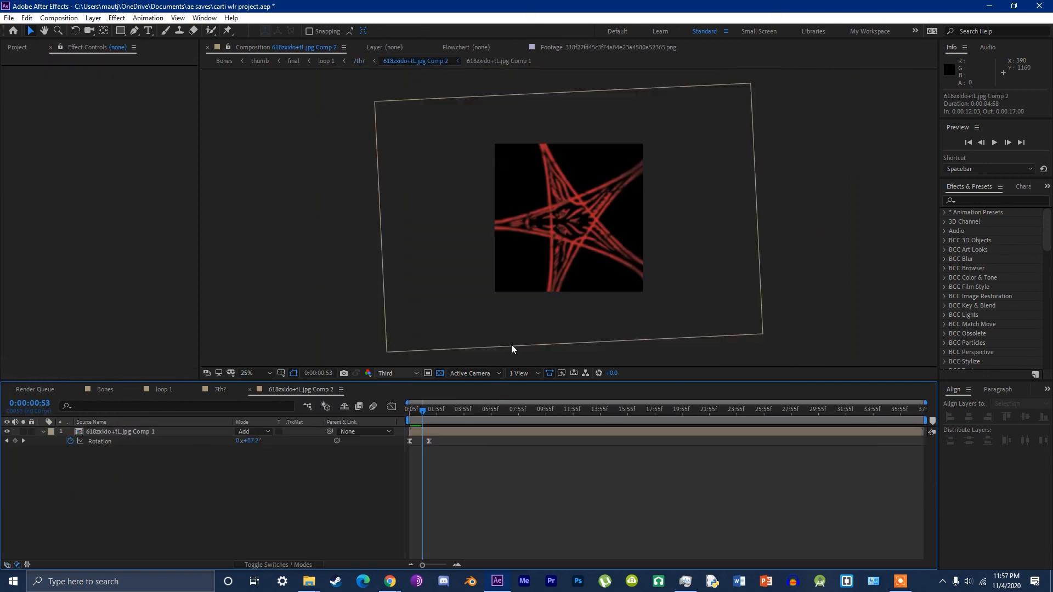
{"action": "double_click", "coordinate": [422, 431]}
{"action": "key", "text": "ctrl+w"}
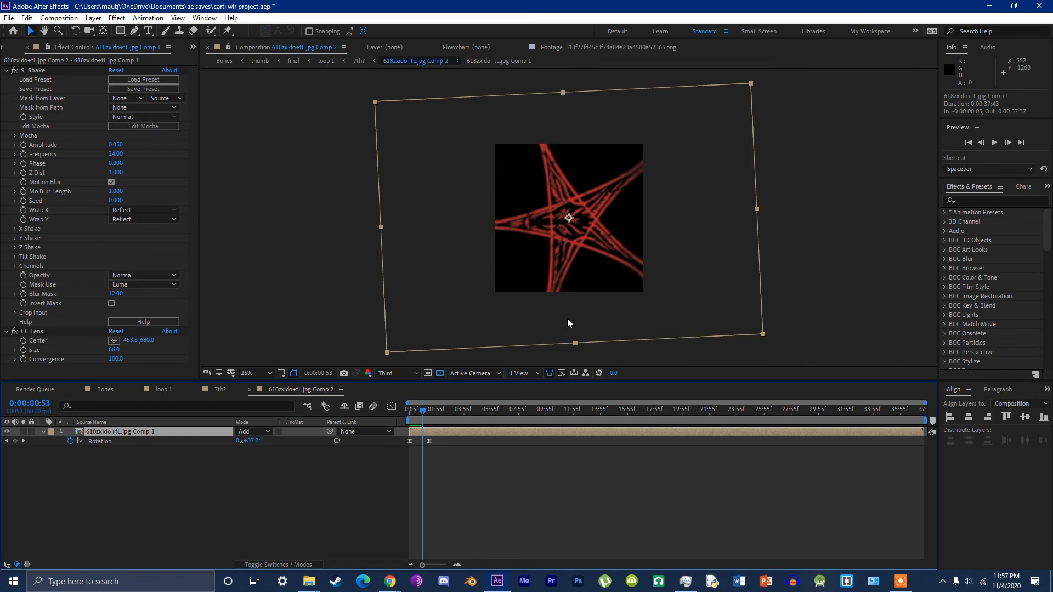
{"action": "left_click", "coordinate": [14, 331]}
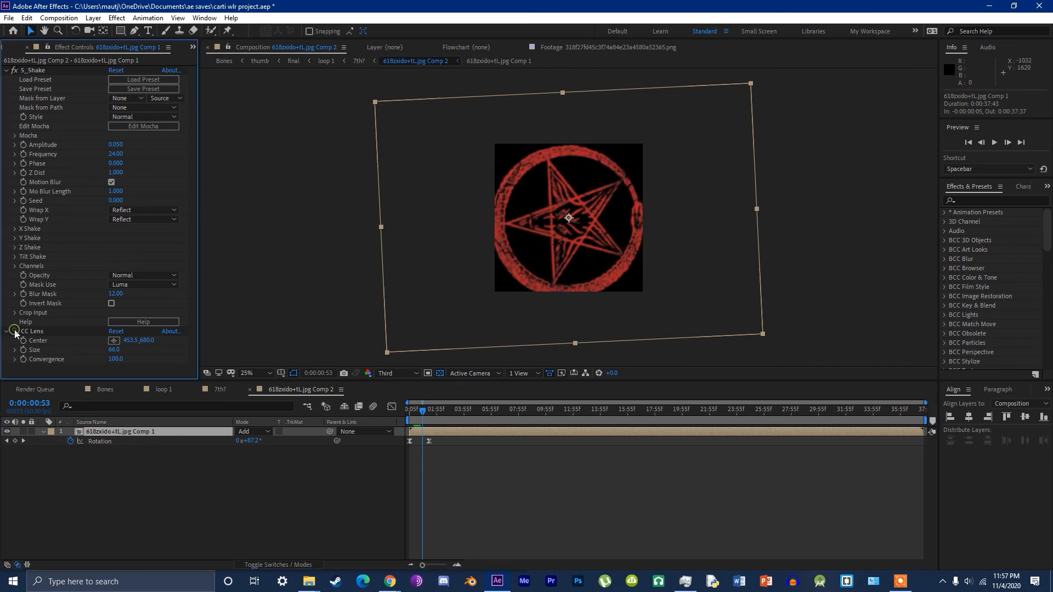
{"action": "left_click", "coordinate": [14, 330]}
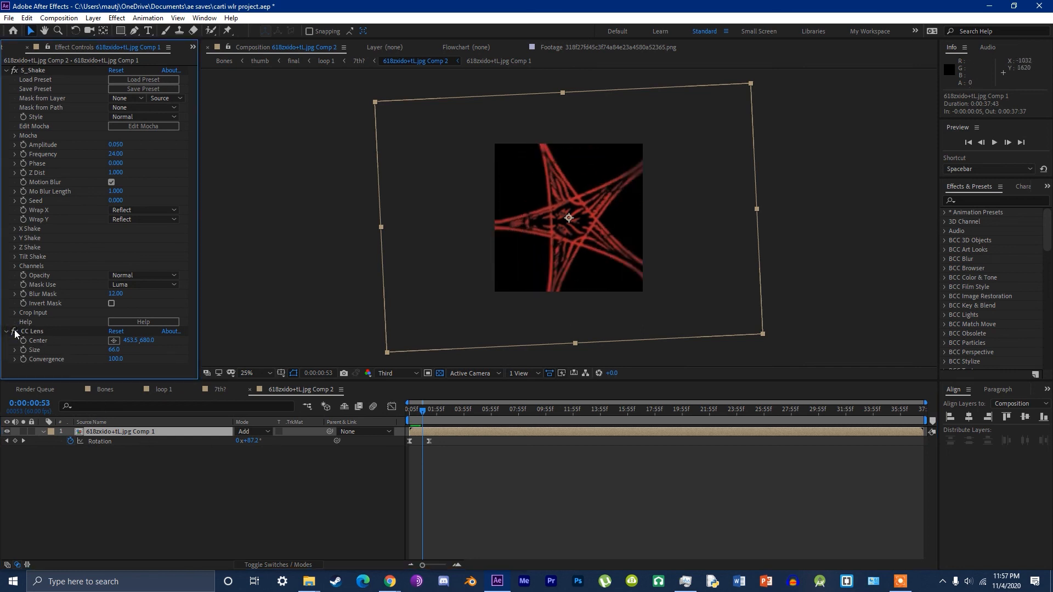
{"action": "left_click", "coordinate": [251, 476]}
{"action": "key", "text": "ctrl+w"}
{"action": "key", "text": "ctrl+w"}
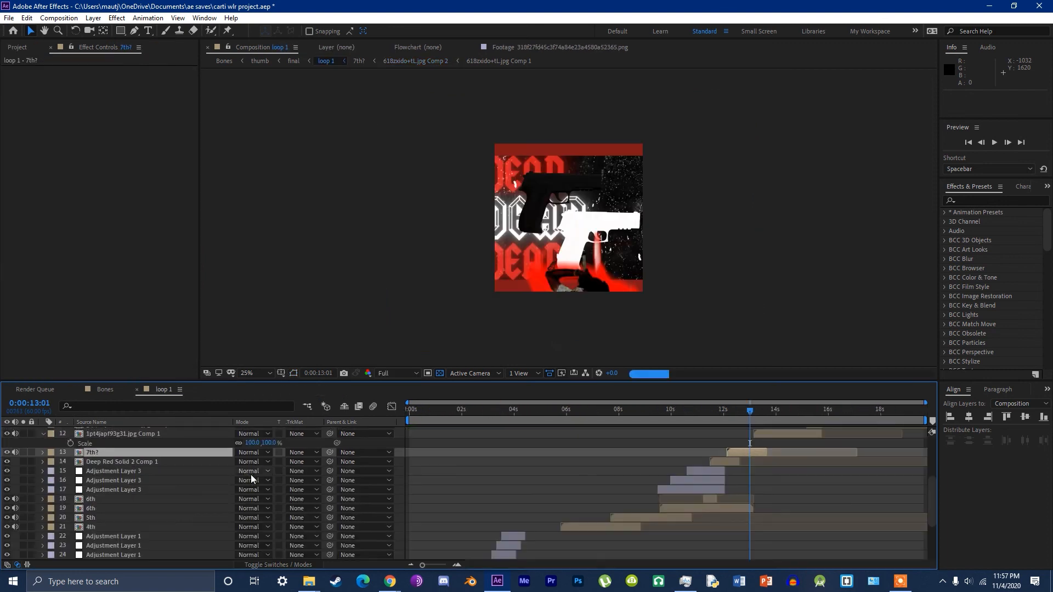
Step: Move loop 1 to 0:00:14:00 and open the nested 1pt4japf93g31.jpg Comp 1 composition
{"action": "scroll", "coordinate": [673, 477], "scroll_direction": "up", "scroll_amount": 3}
{"action": "left_click", "coordinate": [775, 421]}
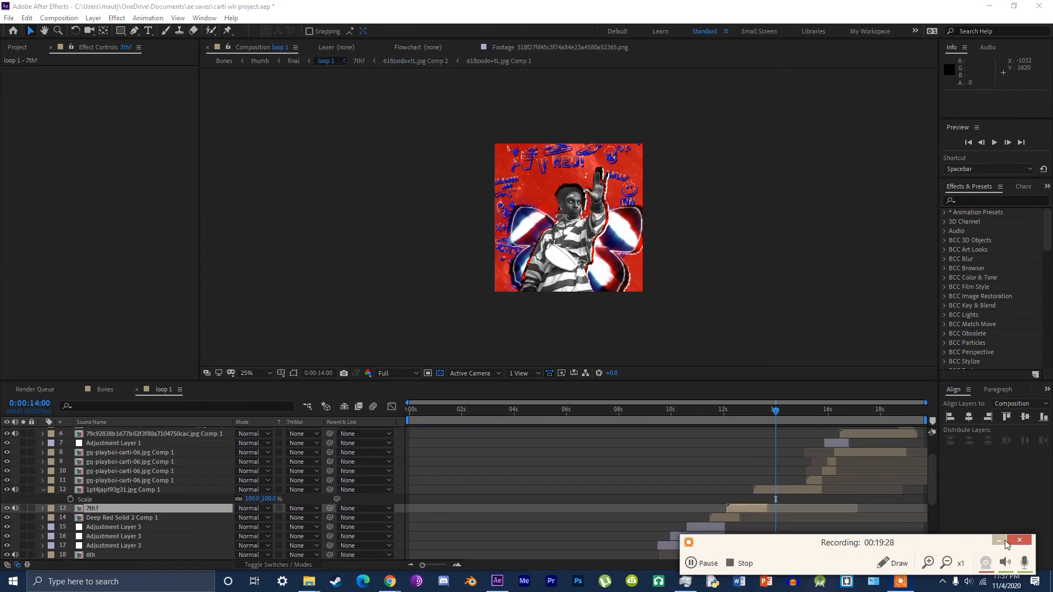
{"action": "double_click", "coordinate": [780, 490]}
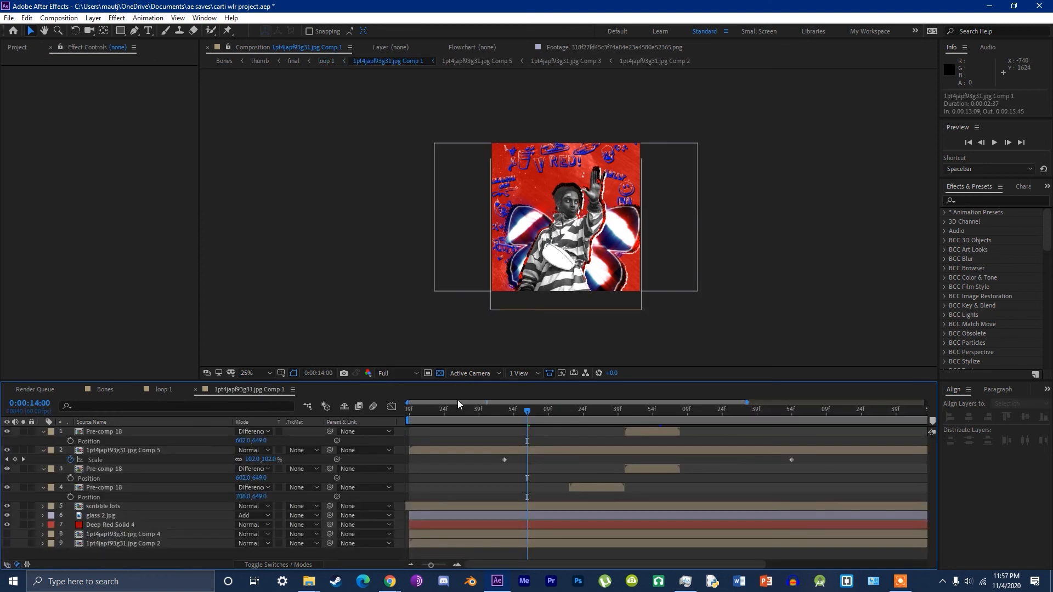
Step: Examine 1pt4japf93g31.jpg Comp 1 from its start to 0:00:13:40 and open the nested scribble lots composition
{"action": "key", "text": "Home"}
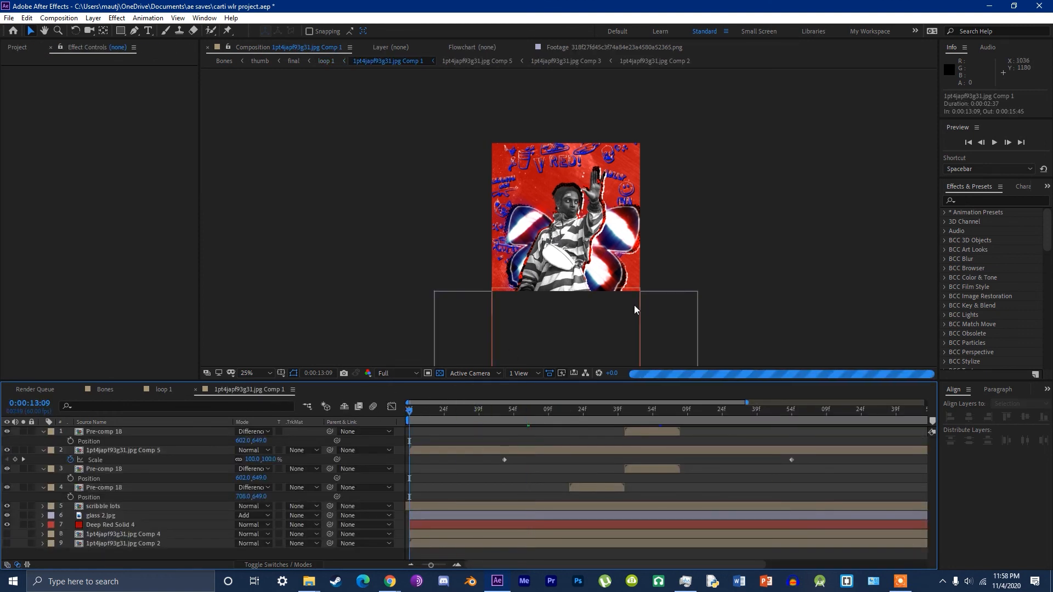
{"action": "key", "text": "period"}
{"action": "left_click", "coordinate": [480, 410]}
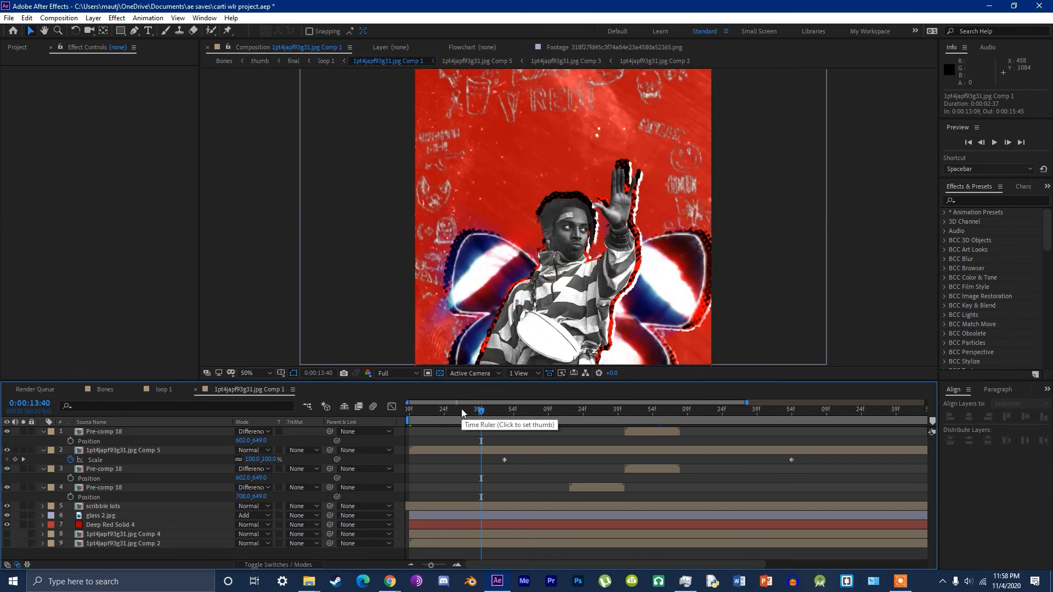
{"action": "key", "text": "comma"}
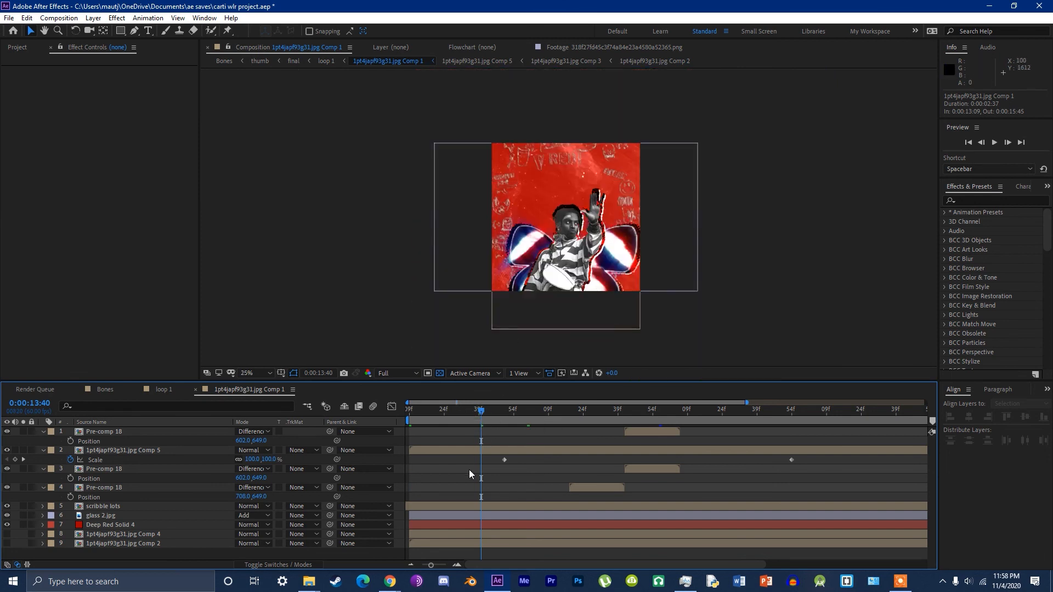
{"action": "double_click", "coordinate": [117, 506]}
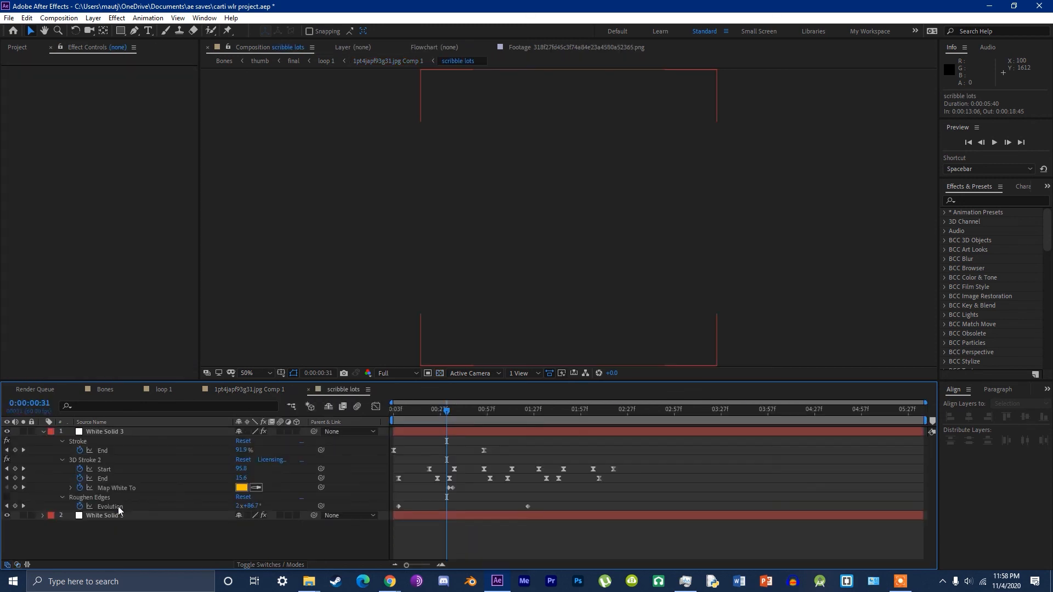
Step: Select the upper White Solid 3 layer and examine its scribble drawings up close all around the frame
{"action": "left_click", "coordinate": [106, 431]}
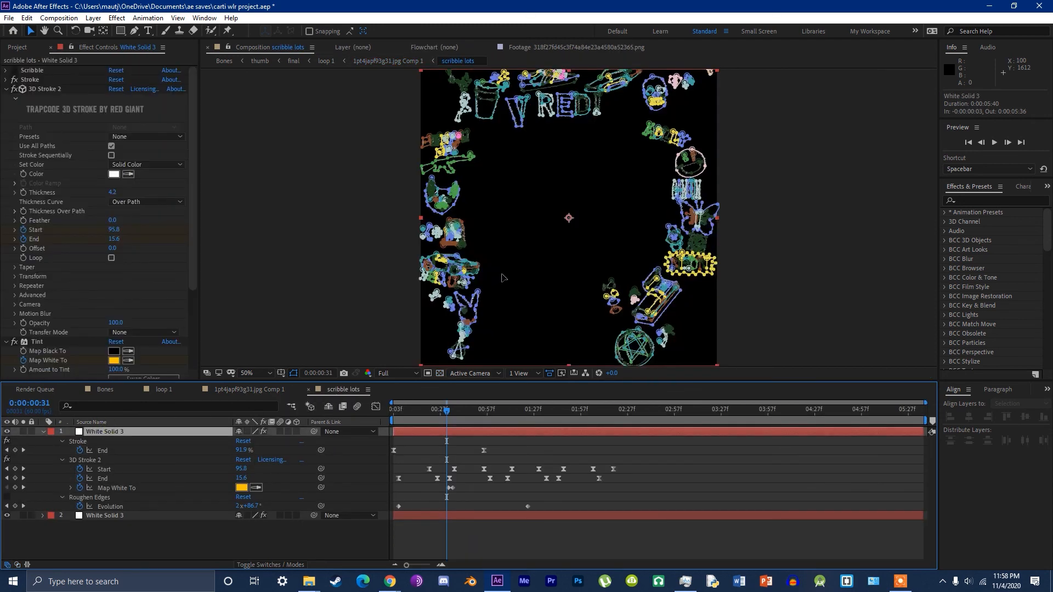
{"action": "scroll", "coordinate": [536, 206], "scroll_direction": "up", "scroll_amount": 4}
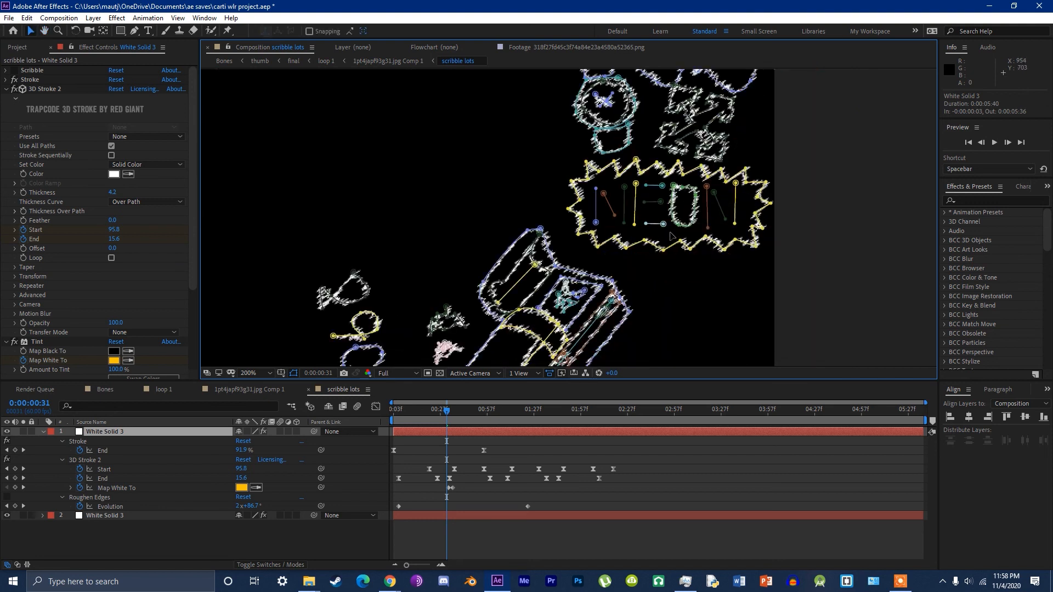
{"action": "scroll", "coordinate": [678, 238], "scroll_direction": "up", "scroll_amount": 2}
{"action": "scroll", "coordinate": [349, 223], "scroll_direction": "down", "scroll_amount": 6}
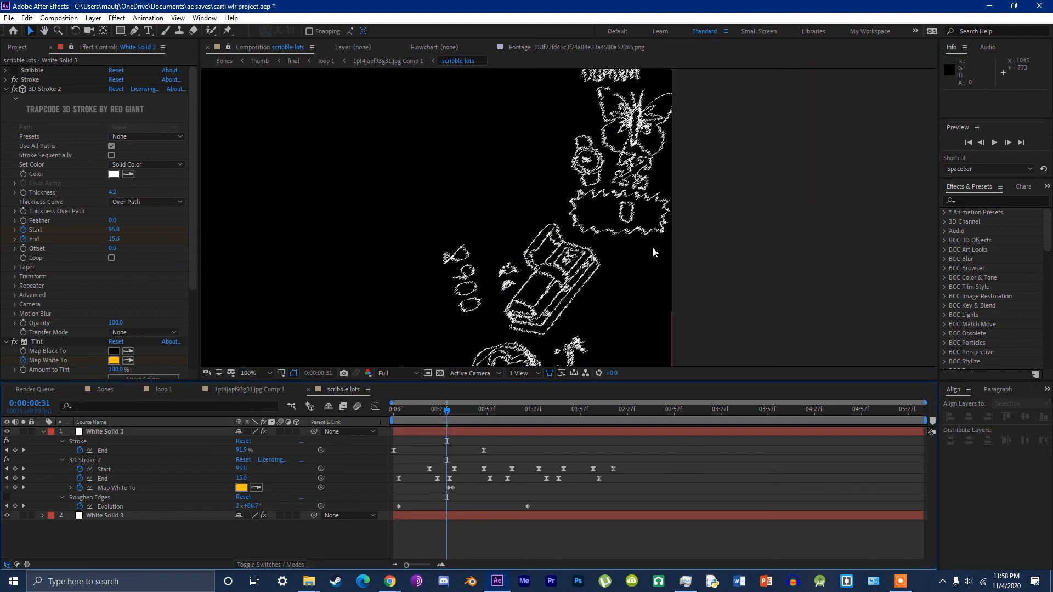
{"action": "scroll", "coordinate": [579, 239], "scroll_direction": "up", "scroll_amount": 4}
{"action": "left_click_drag", "start_coordinate": [625, 210], "coordinate": [551, 182]}
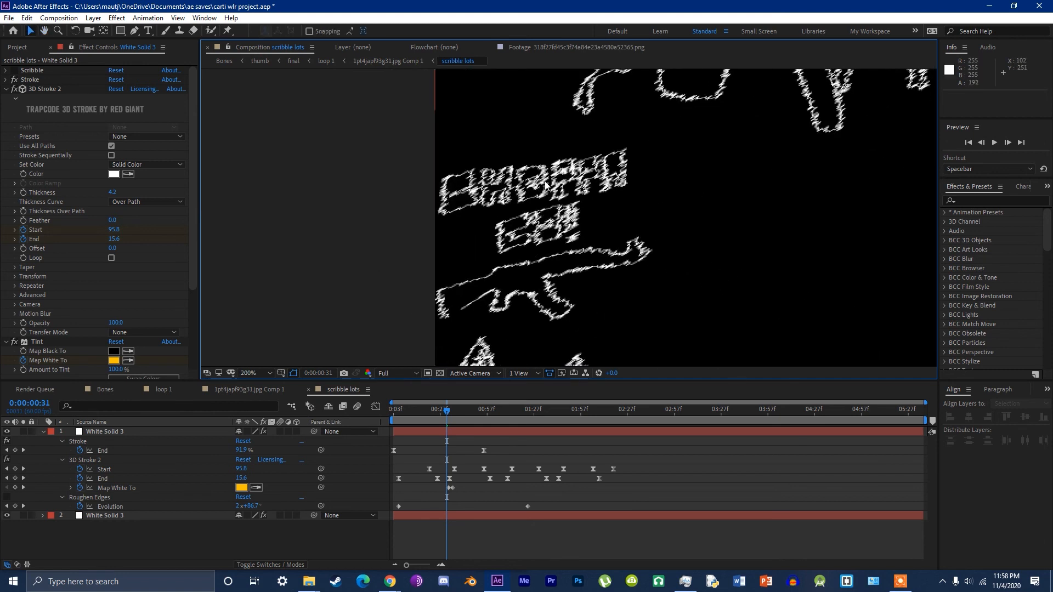
{"action": "left_click_drag", "start_coordinate": [538, 271], "coordinate": [454, 299]}
{"action": "left_click_drag", "start_coordinate": [584, 204], "coordinate": [421, 363]}
{"action": "scroll", "coordinate": [567, 220], "scroll_direction": "up", "scroll_amount": 1}
{"action": "left_click_drag", "start_coordinate": [566, 220], "coordinate": [484, 243]}
{"action": "scroll", "coordinate": [337, 142], "scroll_direction": "down", "scroll_amount": 1}
{"action": "scroll", "coordinate": [336, 143], "scroll_direction": "down", "scroll_amount": 1}
{"action": "left_click_drag", "start_coordinate": [646, 212], "coordinate": [544, 191]}
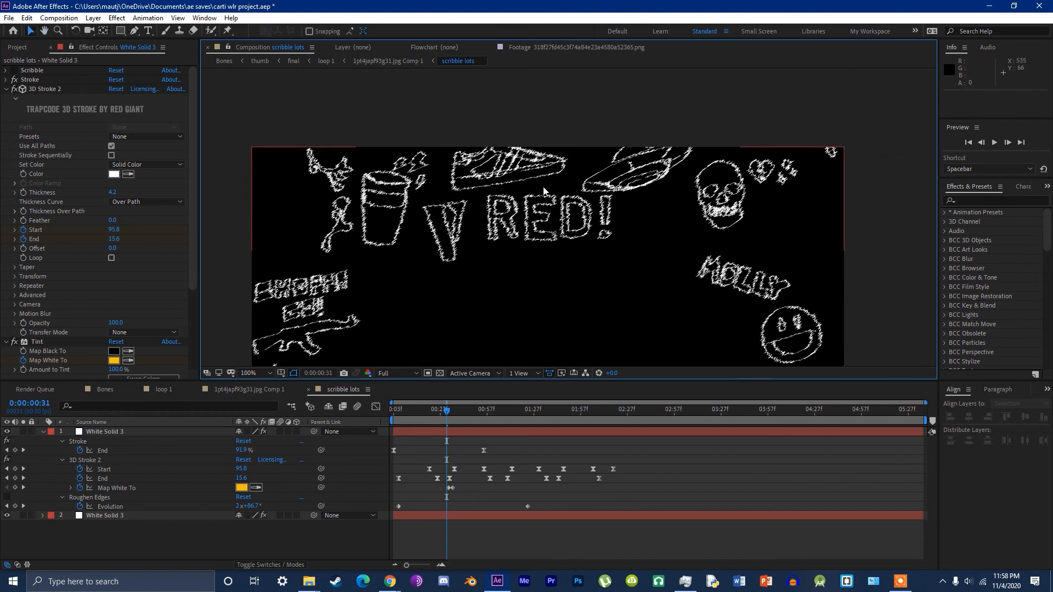
{"action": "scroll", "coordinate": [629, 280], "scroll_direction": "down", "scroll_amount": 1}
{"action": "left_click_drag", "start_coordinate": [634, 289], "coordinate": [560, 168]}
{"action": "left_click_drag", "start_coordinate": [646, 181], "coordinate": [483, 296]}
{"action": "left_click_drag", "start_coordinate": [538, 273], "coordinate": [585, 230]}
Step: Set the preview resolution to Third and play scribble lots from its start
{"action": "left_click_drag", "start_coordinate": [439, 415], "coordinate": [346, 428]}
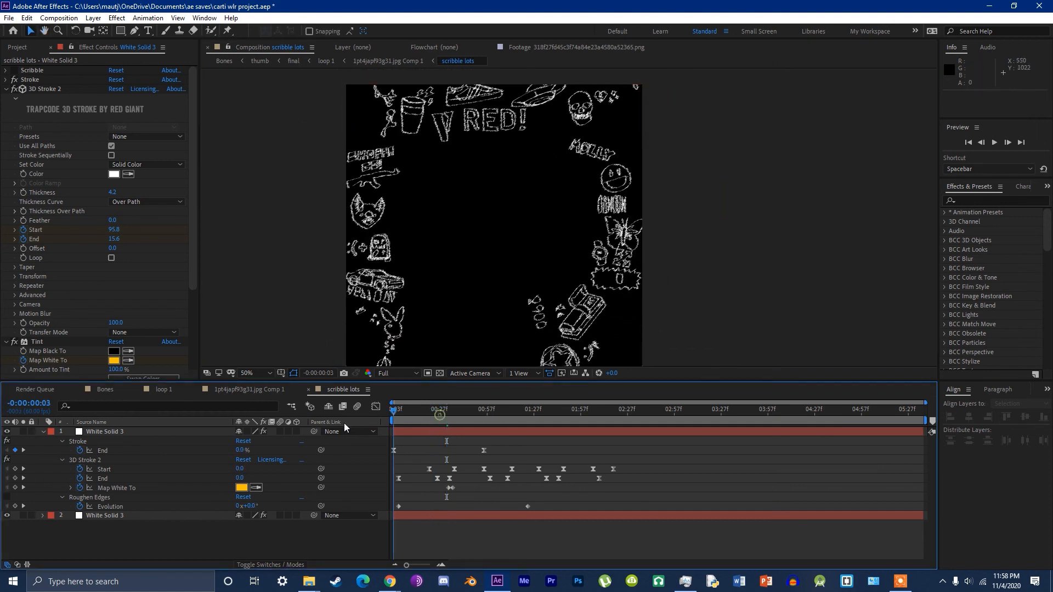
{"action": "left_click", "coordinate": [398, 375]}
{"action": "left_click", "coordinate": [398, 428]}
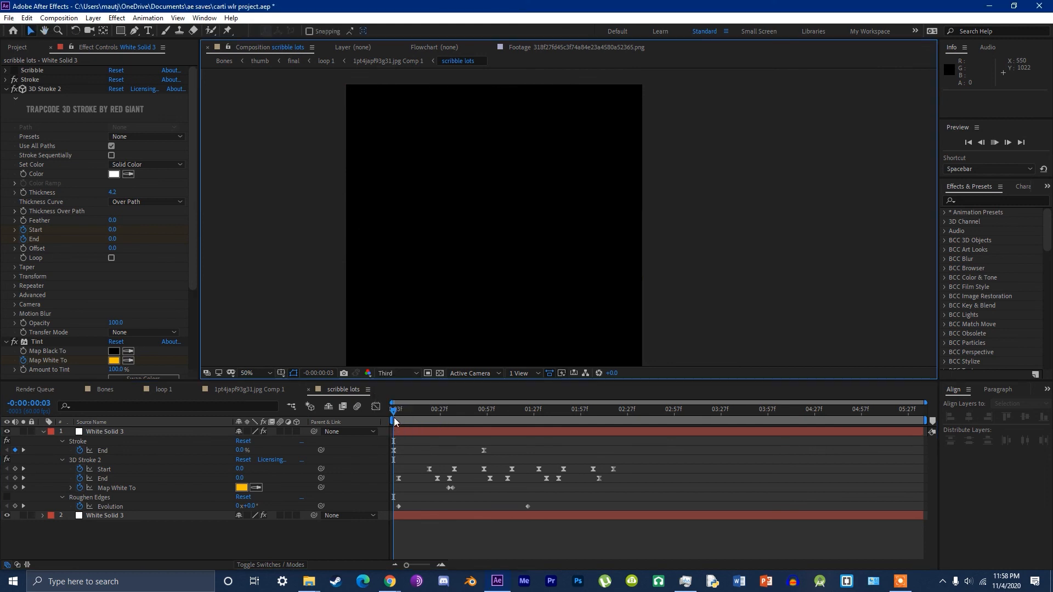
{"action": "key", "text": "space"}
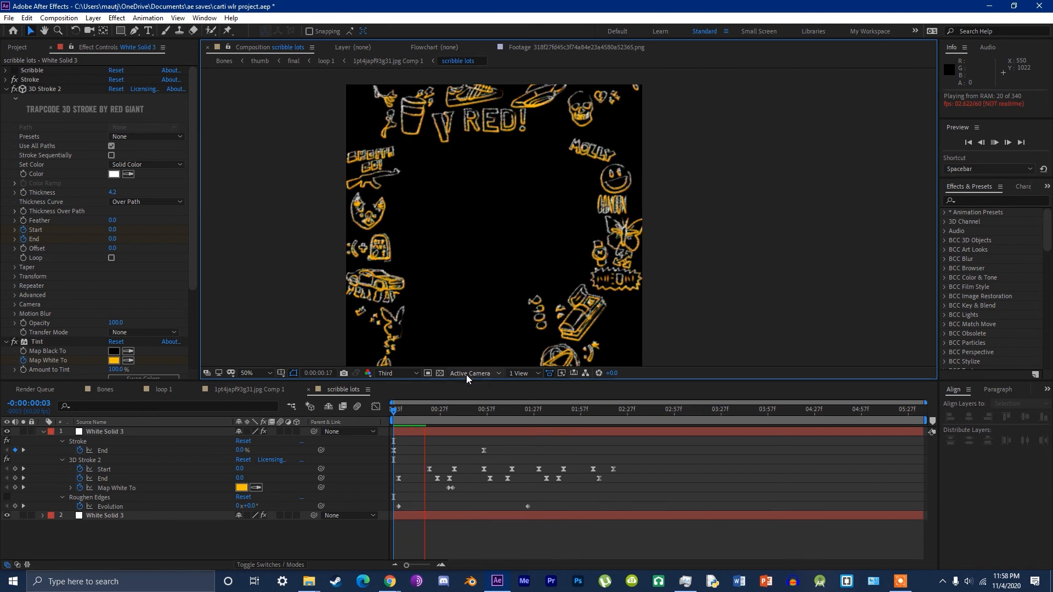
{"action": "left_click", "coordinate": [370, 422]}
{"action": "key", "text": "space"}
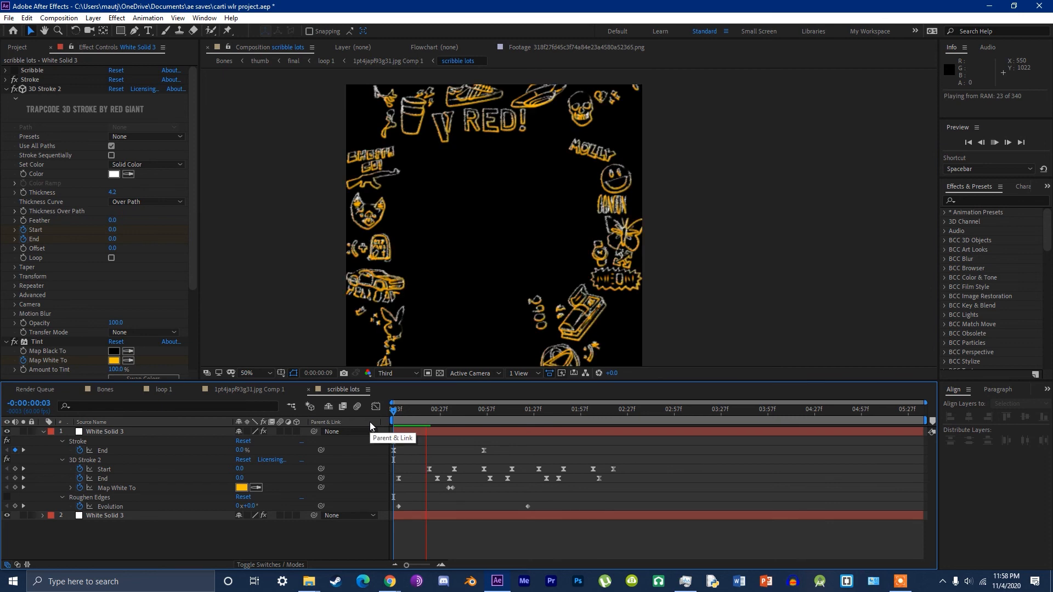
Step: Replay the scribble animation and view the tombstone doodle up close at 0:00:00:27
{"action": "left_click", "coordinate": [403, 412]}
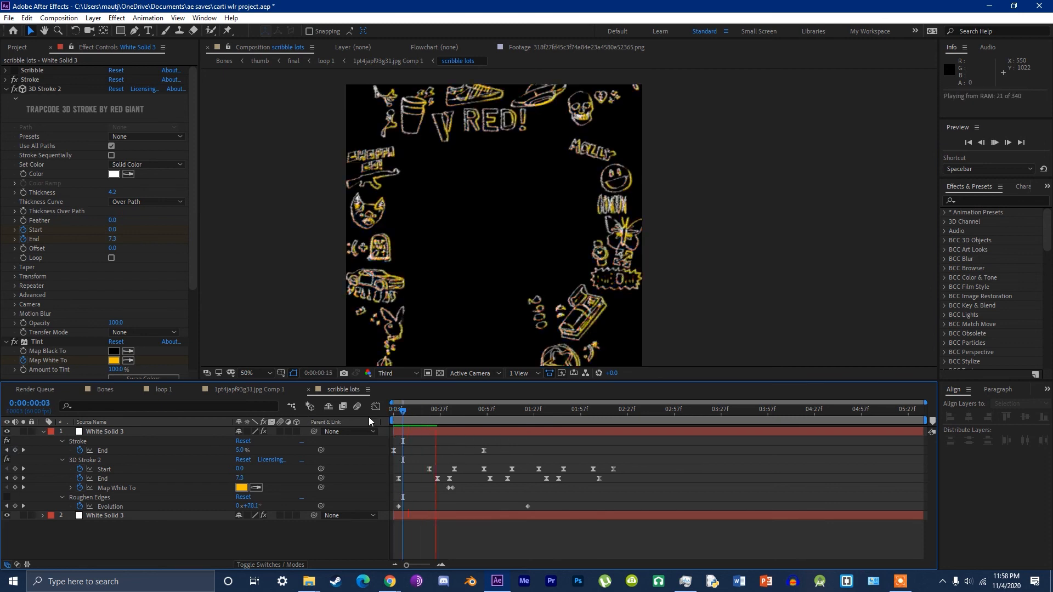
{"action": "left_click_drag", "start_coordinate": [394, 288], "coordinate": [538, 266]}
{"action": "key", "text": "space"}
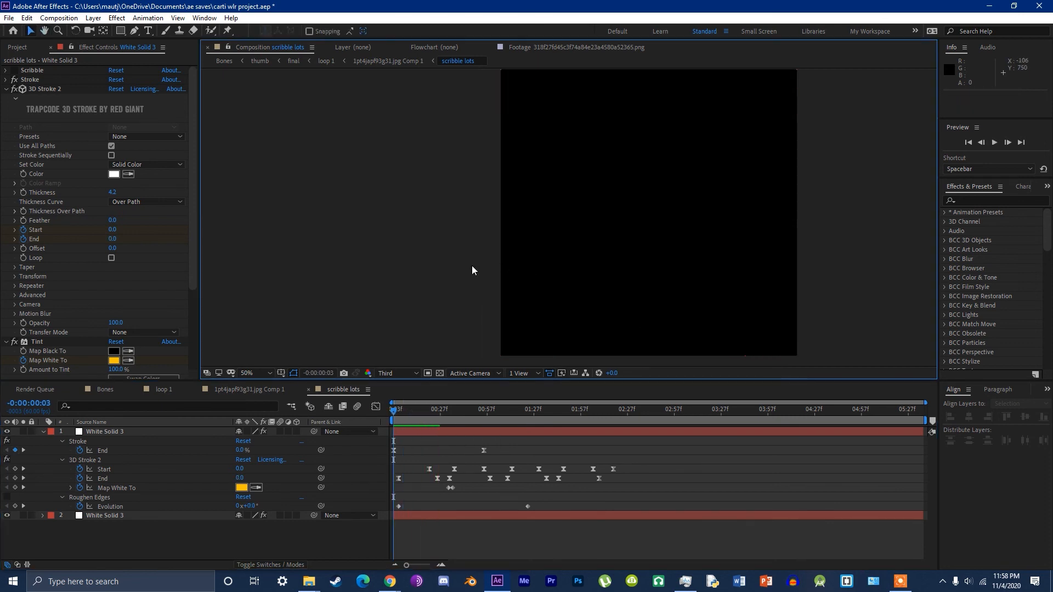
{"action": "key", "text": "space"}
{"action": "scroll", "coordinate": [477, 269], "scroll_direction": "up", "scroll_amount": 1}
{"action": "scroll", "coordinate": [476, 272], "scroll_direction": "up", "scroll_amount": 1}
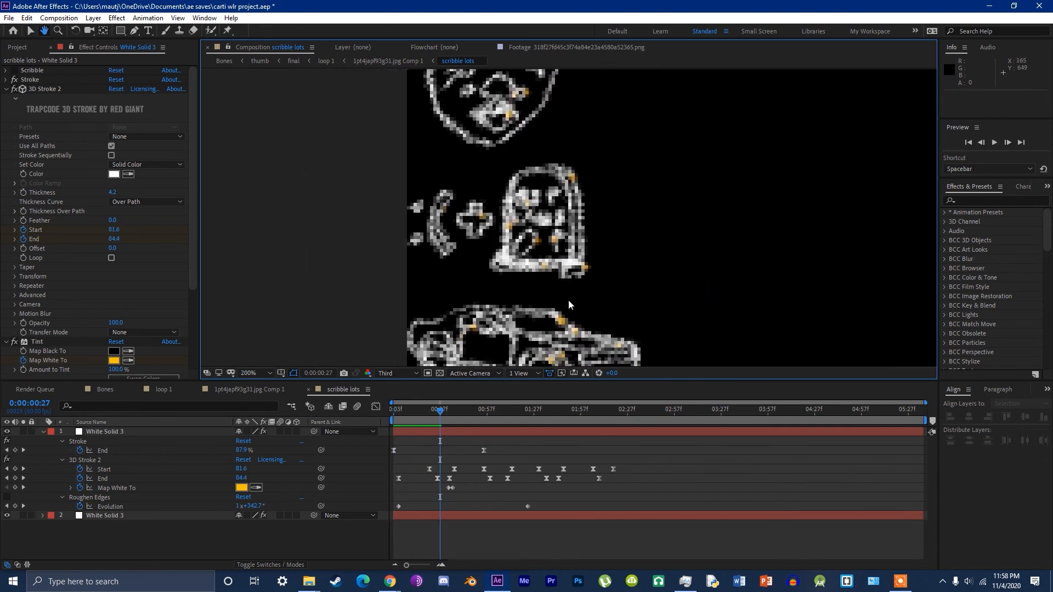
Step: Set the preview resolution to Full and examine the tombstone doodle at 0:00:00:06
{"action": "left_click", "coordinate": [400, 376]}
{"action": "left_click", "coordinate": [400, 399]}
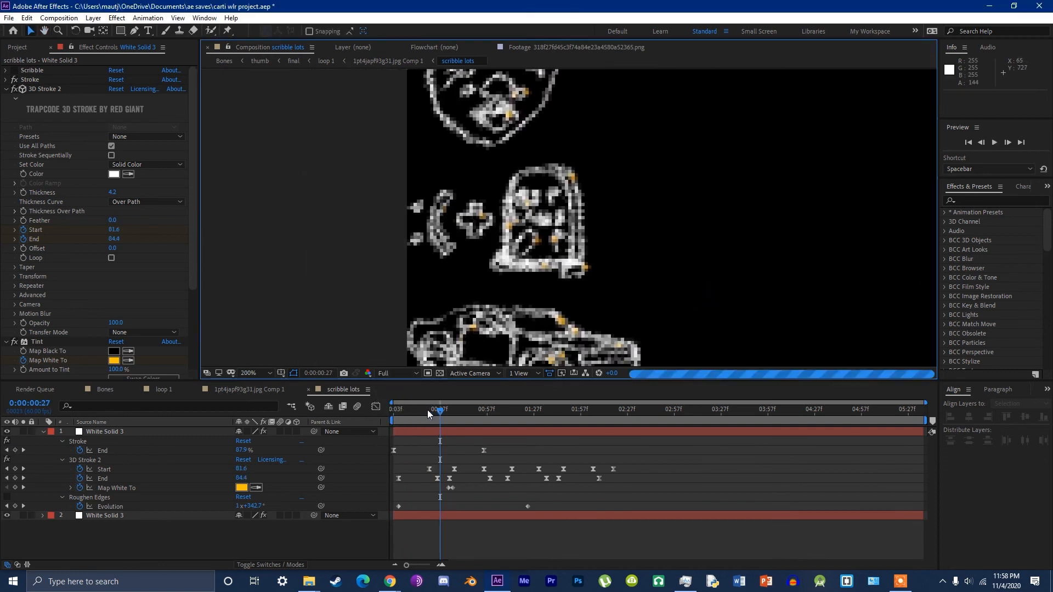
{"action": "left_click_drag", "start_coordinate": [439, 412], "coordinate": [408, 413]}
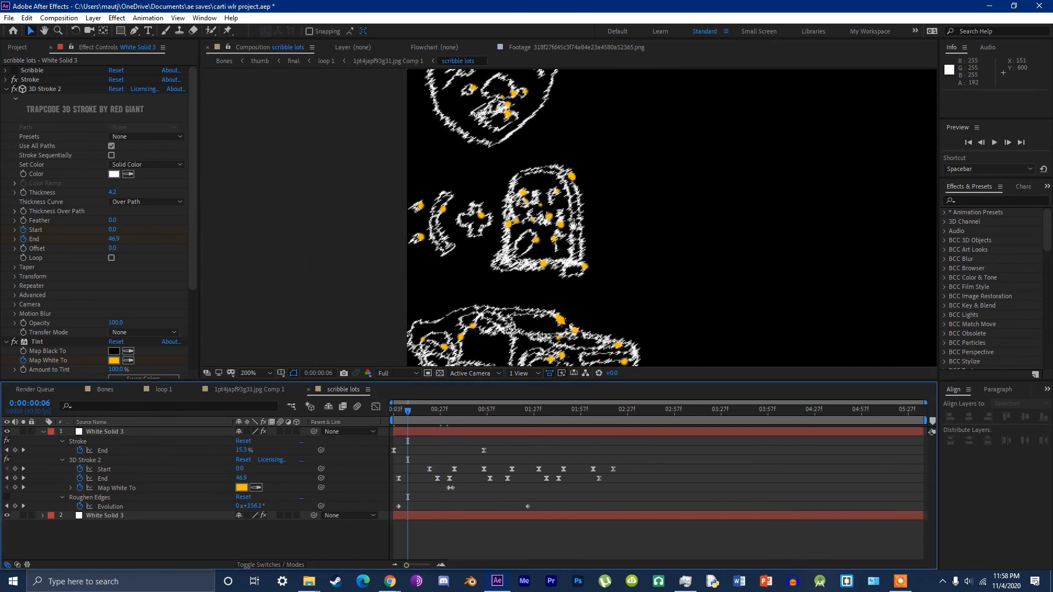
{"action": "scroll", "coordinate": [572, 214], "scroll_direction": "up", "scroll_amount": 2}
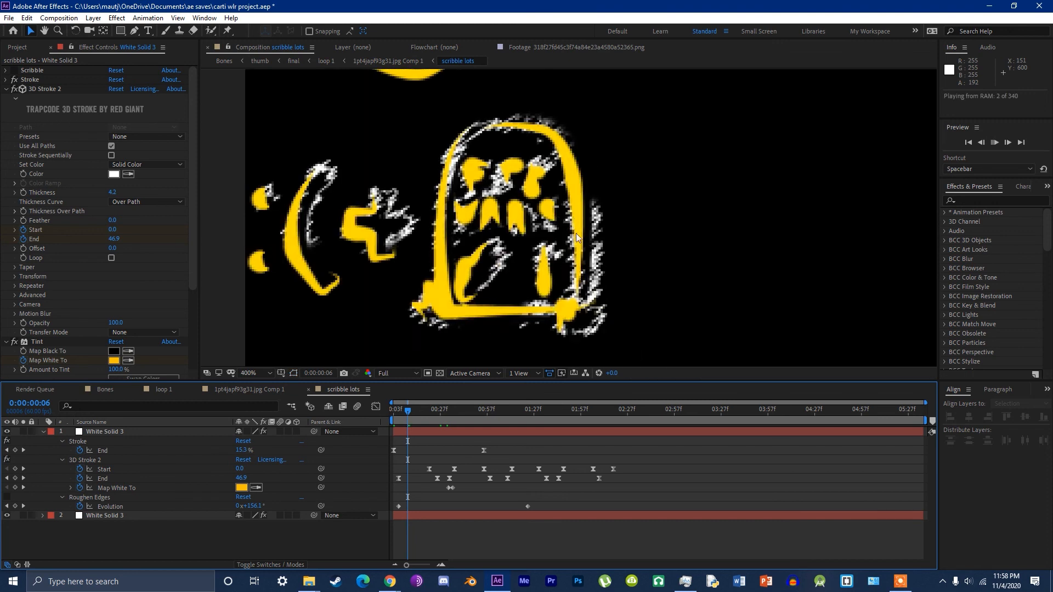
Step: Preview the tombstone doodle from the start at Third resolution and return to 1pt4japf93g31.jpg Comp 1
{"action": "left_click", "coordinate": [411, 417]}
{"action": "left_click", "coordinate": [387, 374]}
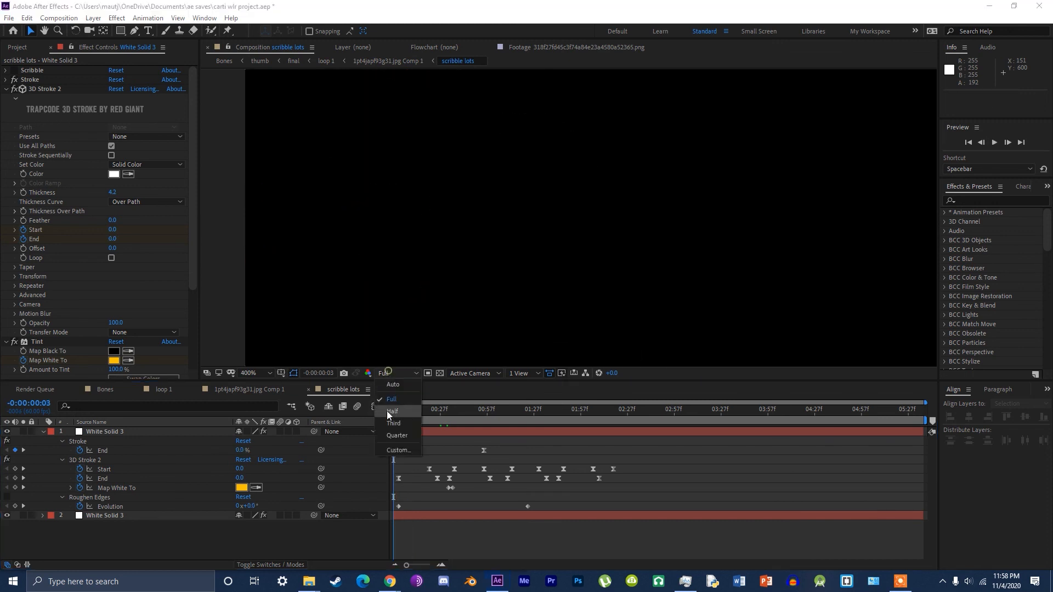
{"action": "left_click", "coordinate": [395, 423]}
{"action": "key", "text": "space"}
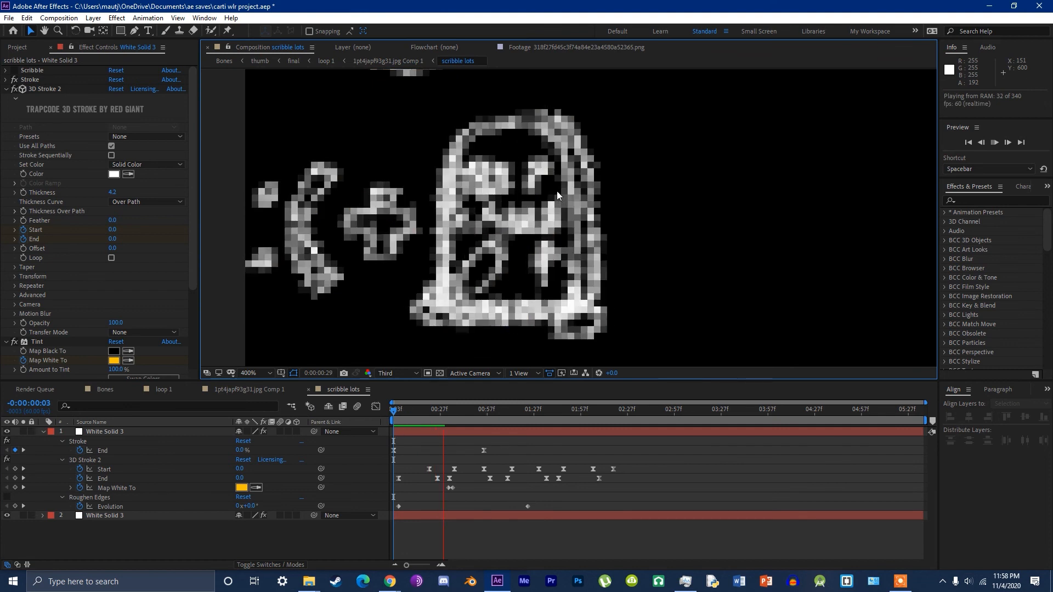
{"action": "scroll", "coordinate": [538, 190], "scroll_direction": "down", "scroll_amount": 2}
{"action": "key", "text": "space"}
{"action": "key", "text": "ctrl+w"}
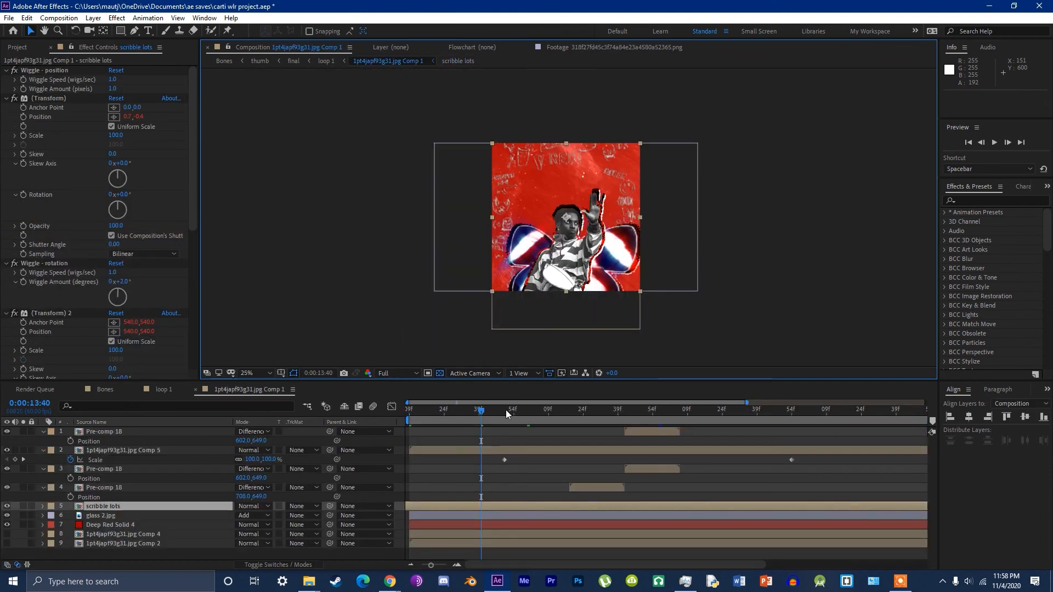
Step: Show the Exposure settings of glass 2.jpg, then reopen scribble lots briefly and return to the parent composition
{"action": "left_click", "coordinate": [104, 517]}
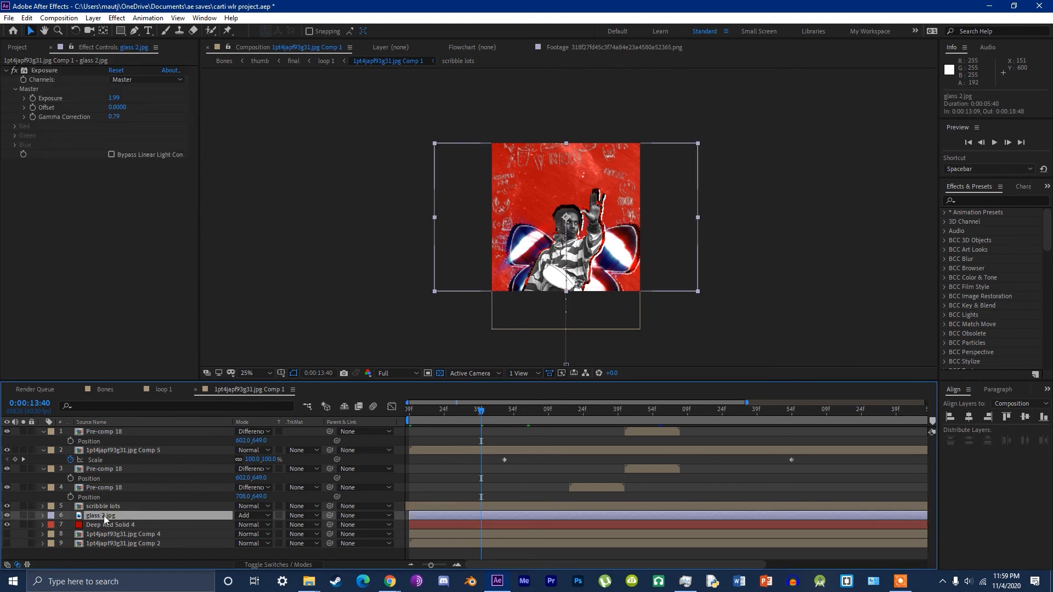
{"action": "double_click", "coordinate": [98, 507]}
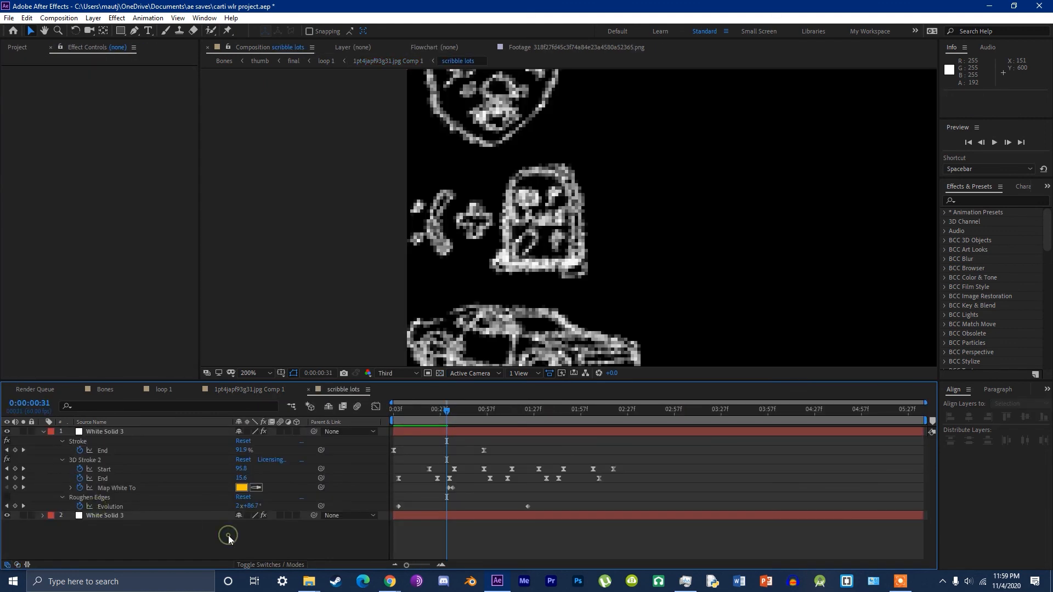
{"action": "key", "text": "ctrl+w"}
Step: Look into the nested Pre-comp 18, return to the parent composition and move the time to 0:00:14:23
{"action": "double_click", "coordinate": [101, 488]}
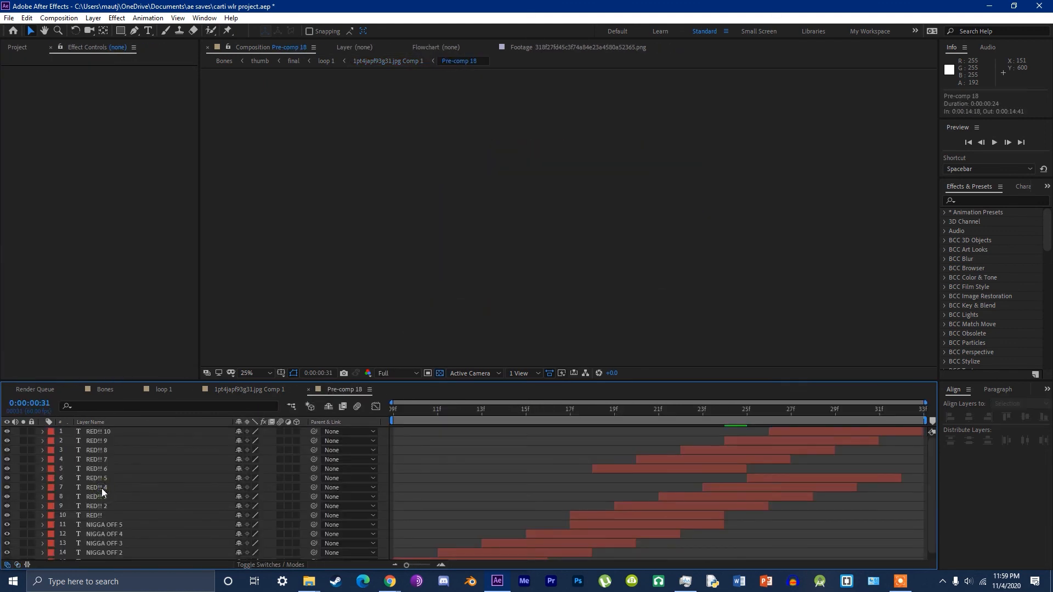
{"action": "left_click_drag", "start_coordinate": [438, 410], "coordinate": [463, 409]}
{"action": "key", "text": "ctrl+w"}
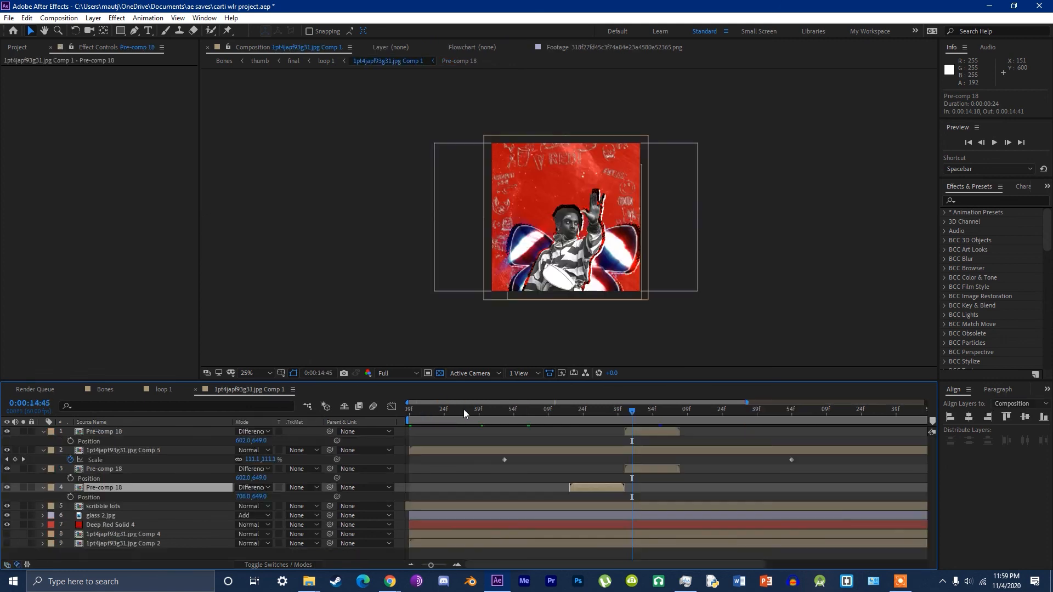
{"action": "left_click_drag", "start_coordinate": [620, 414], "coordinate": [609, 413]}
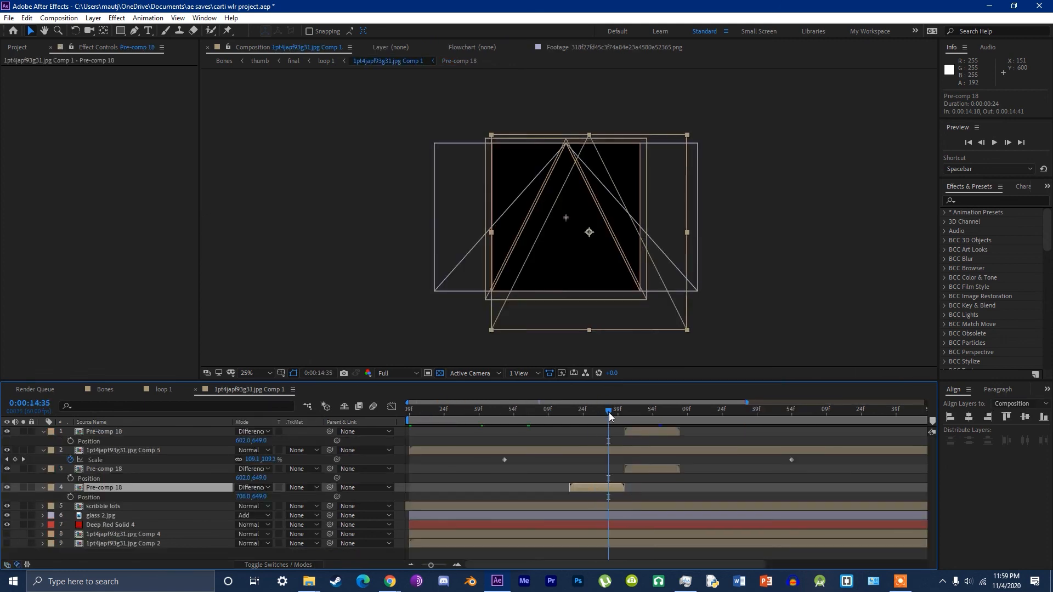
{"action": "left_click", "coordinate": [592, 412]}
{"action": "left_click", "coordinate": [582, 413]}
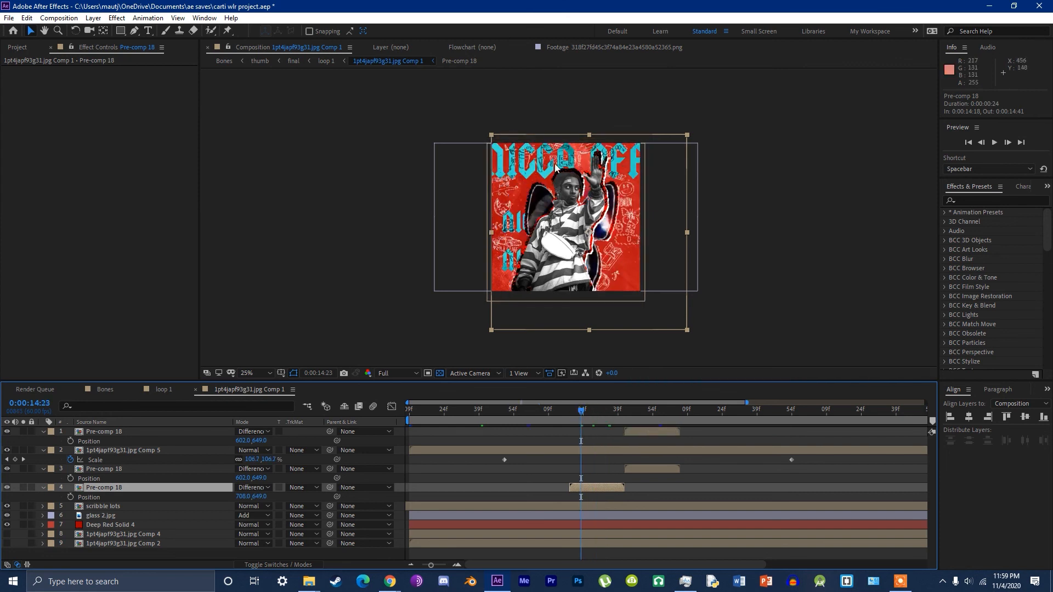
Step: Open Pre-comp 18, turn off its transparency grid, preview the staggered text layers and return to the parent composition
{"action": "double_click", "coordinate": [97, 488]}
{"action": "scroll", "coordinate": [460, 486], "scroll_direction": "down", "scroll_amount": 1}
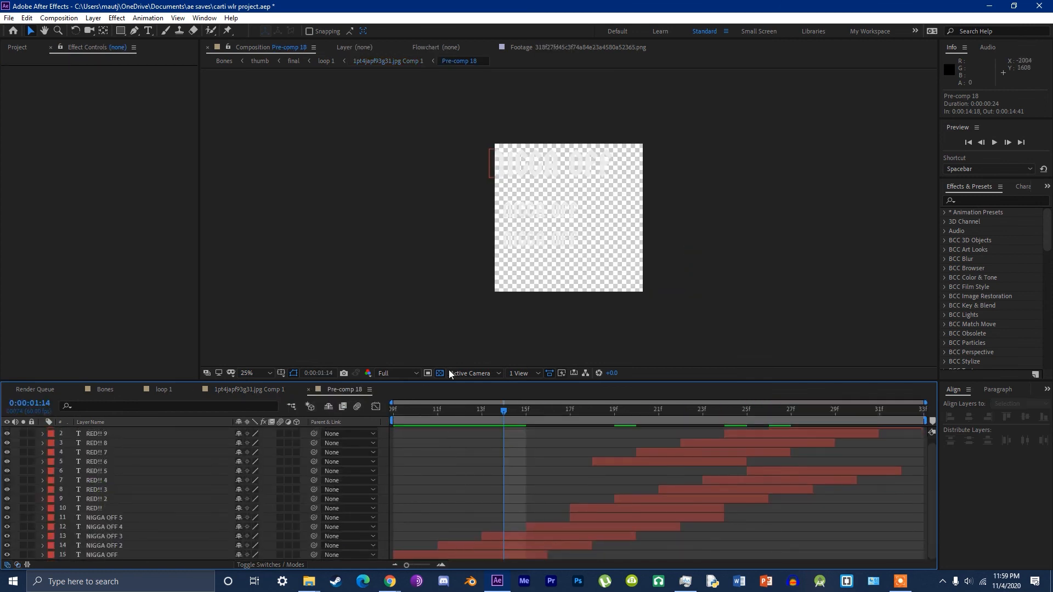
{"action": "left_click", "coordinate": [440, 373]}
{"action": "key", "text": "space"}
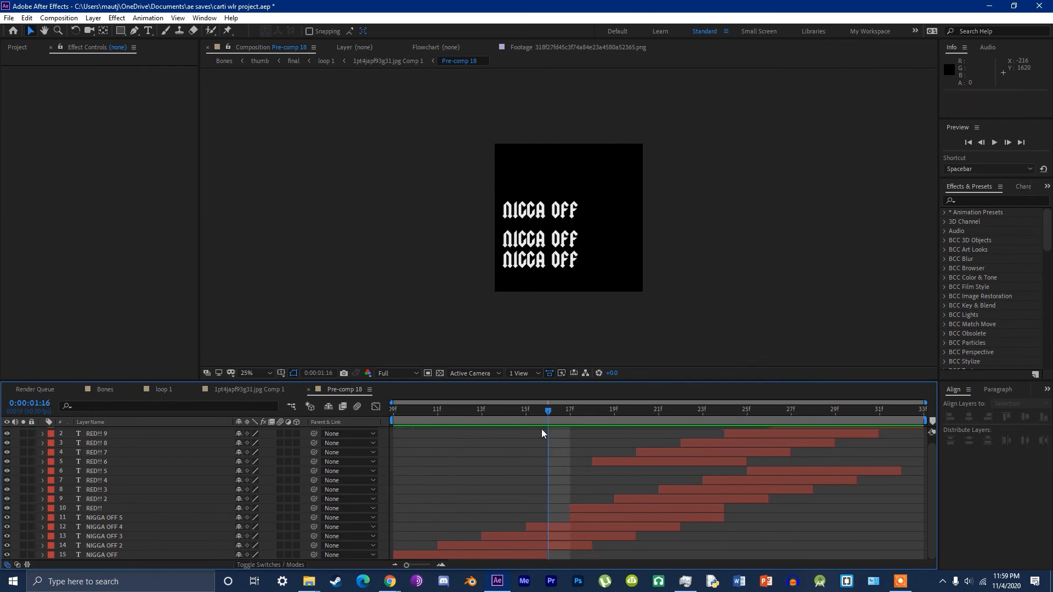
{"action": "key", "text": "ctrl+w"}
Step: Open the nested 1pt4japf93g31.jpg Comp 5 and select its uppermost 1pt4japf93g31.jpg Comp 3 layer
{"action": "left_click_drag", "start_coordinate": [642, 433], "coordinate": [584, 462]}
{"action": "double_click", "coordinate": [574, 446]}
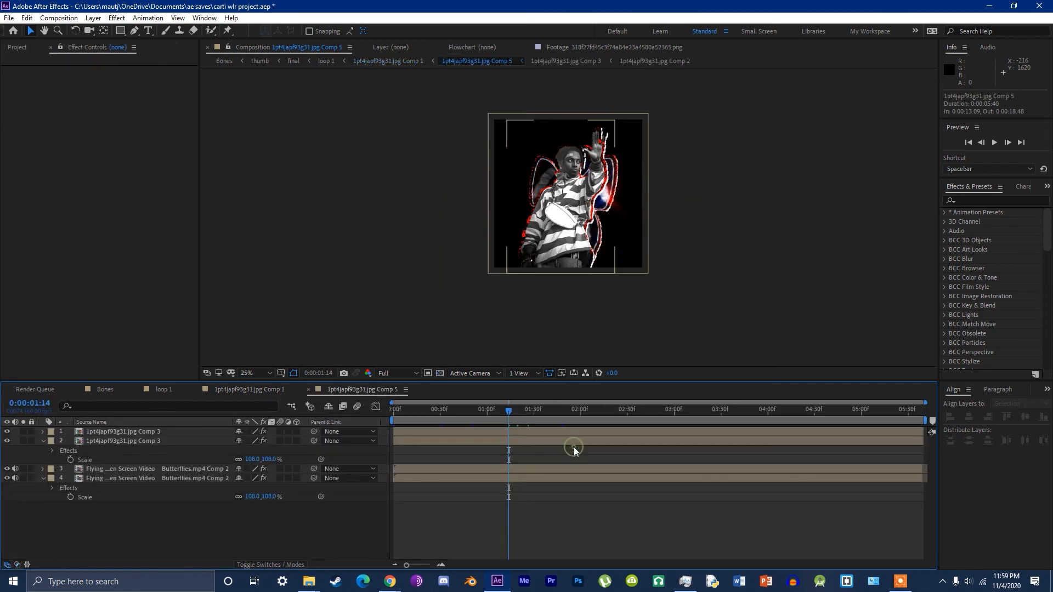
{"action": "left_click", "coordinate": [123, 432]}
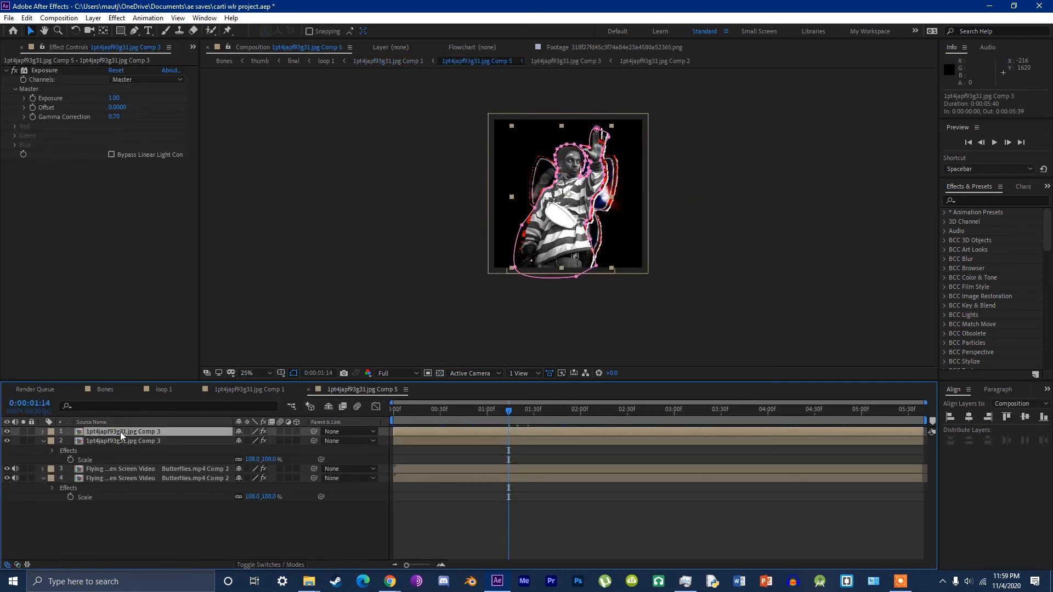
Step: Compare the figure with the uppermost layer's Mask 1 set to None and back to Add
{"action": "key", "text": "m"}
{"action": "left_click", "coordinate": [255, 441]}
{"action": "left_click", "coordinate": [258, 447]}
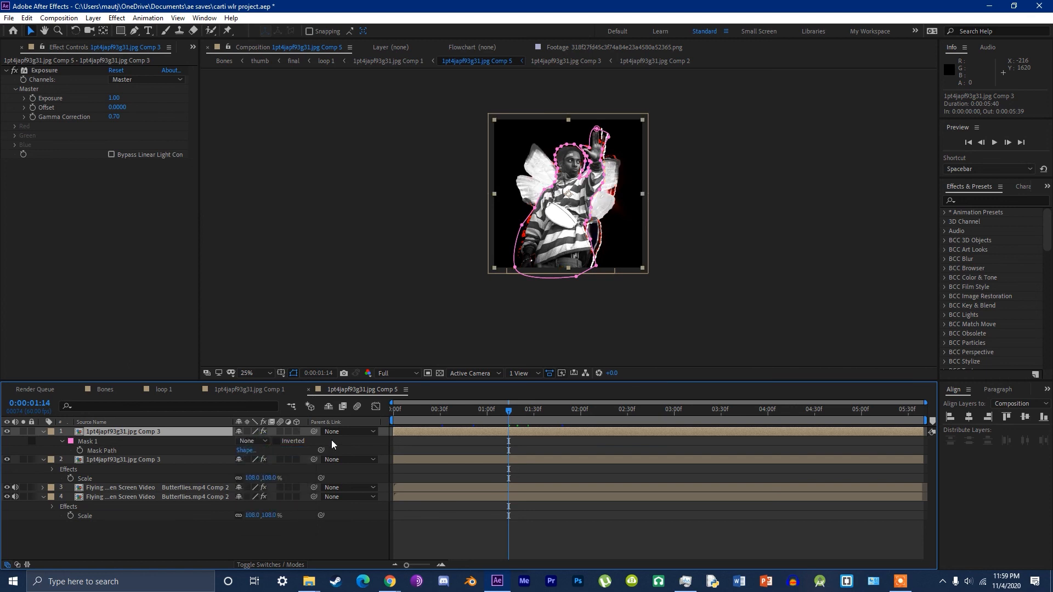
{"action": "scroll", "coordinate": [663, 229], "scroll_direction": "up", "scroll_amount": 6}
{"action": "key", "text": "v"}
{"action": "scroll", "coordinate": [664, 229], "scroll_direction": "down", "scroll_amount": 4}
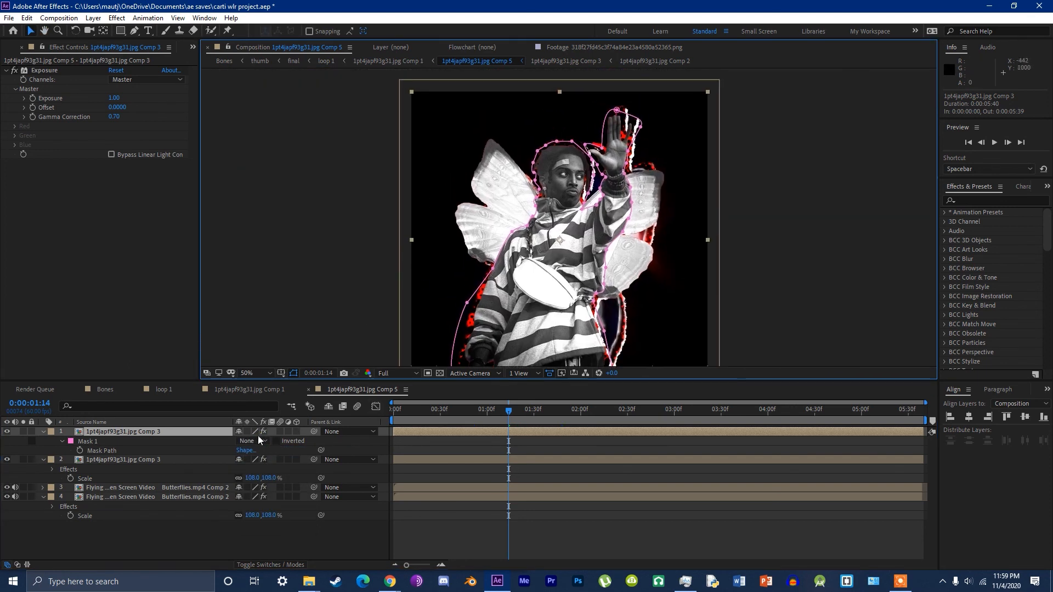
{"action": "left_click", "coordinate": [277, 441]}
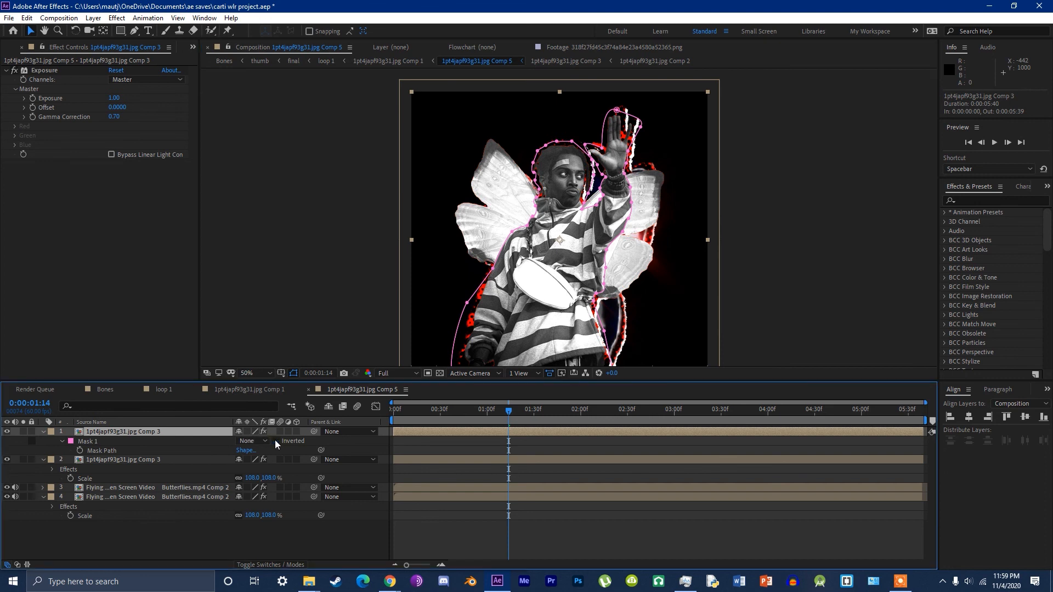
{"action": "left_click", "coordinate": [245, 442]}
{"action": "left_click", "coordinate": [252, 461]}
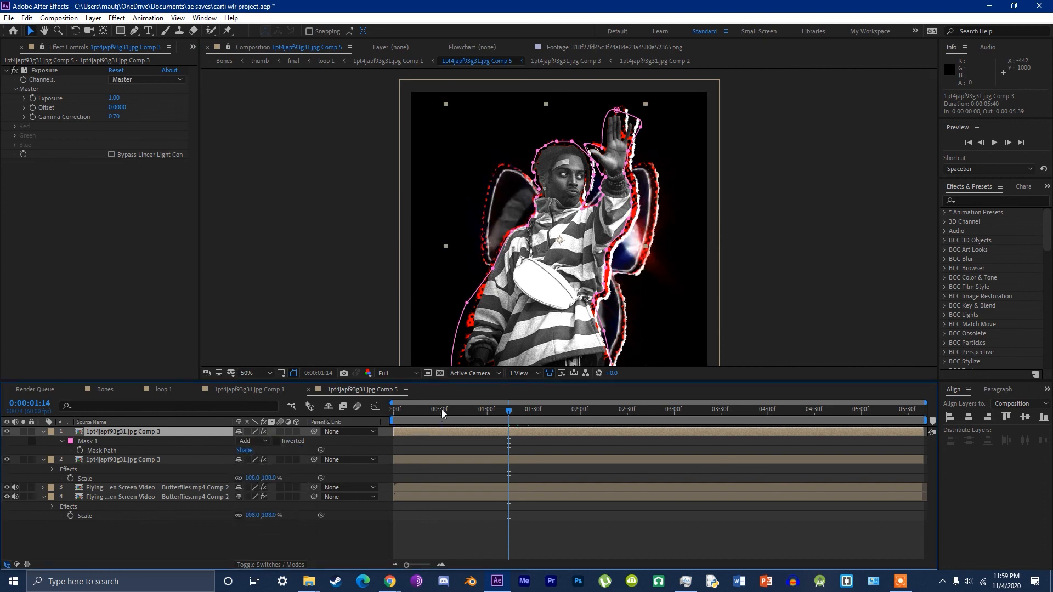
Step: Preview Comp 5 from its start to 0:00:00:09 and show the effects of the second 1pt4japf93g31.jpg Comp 3 layer
{"action": "left_click_drag", "start_coordinate": [438, 411], "coordinate": [332, 414]}
{"action": "key", "text": "space"}
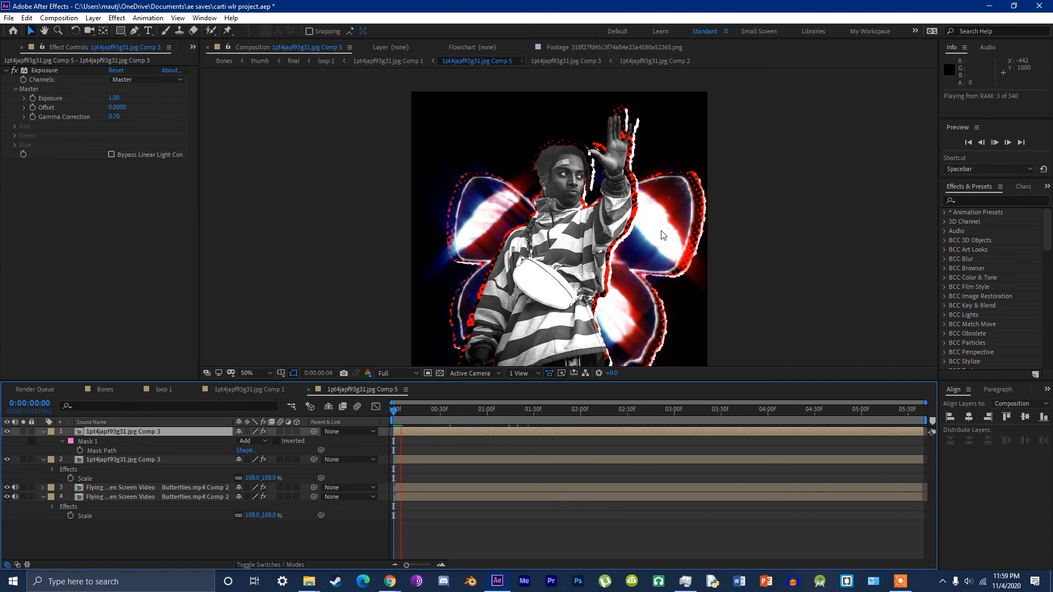
{"action": "key", "text": "space"}
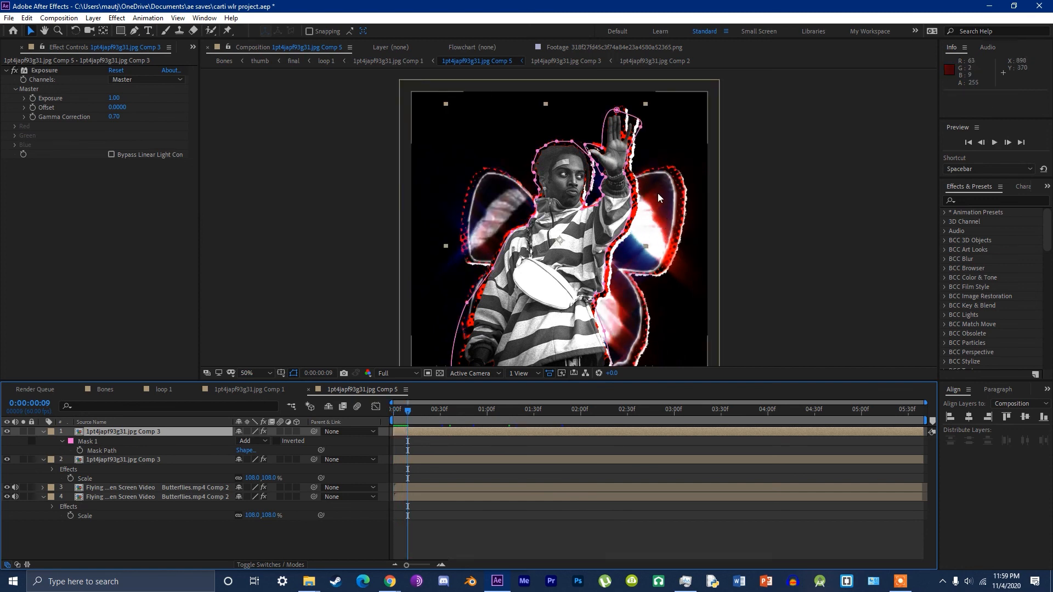
{"action": "left_click", "coordinate": [129, 460]}
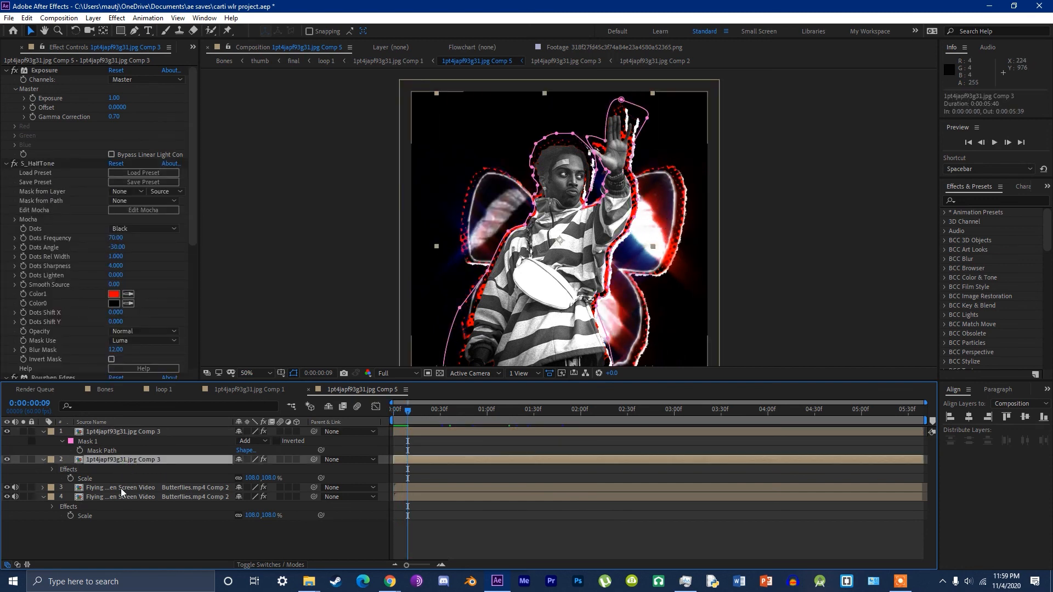
Step: Select the upper Flying butterfly layer, compare its look with the Starglow effect off and on, and inspect the figure up close
{"action": "left_click", "coordinate": [122, 489]}
{"action": "left_click", "coordinate": [14, 214]}
{"action": "left_click", "coordinate": [14, 214]}
{"action": "left_click", "coordinate": [15, 214]}
{"action": "left_click", "coordinate": [14, 214]}
{"action": "left_click", "coordinate": [14, 214]}
{"action": "left_click", "coordinate": [14, 214]}
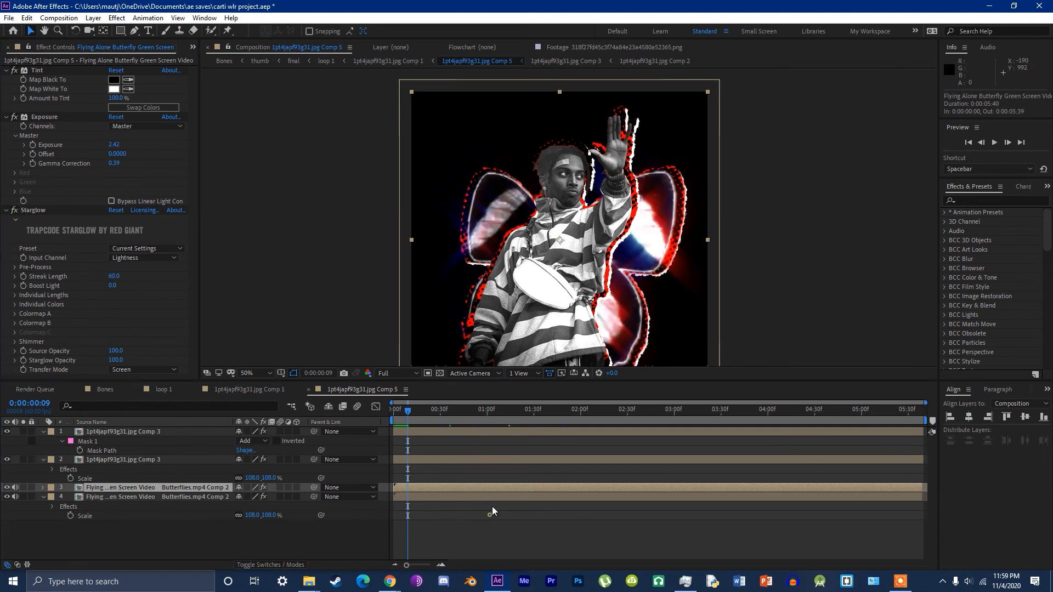
{"action": "scroll", "coordinate": [551, 225], "scroll_direction": "up", "scroll_amount": 6}
{"action": "scroll", "coordinate": [551, 222], "scroll_direction": "down", "scroll_amount": 4}
{"action": "left_click_drag", "start_coordinate": [620, 158], "coordinate": [545, 241]}
{"action": "scroll", "coordinate": [566, 214], "scroll_direction": "down", "scroll_amount": 3}
{"action": "left_click_drag", "start_coordinate": [551, 301], "coordinate": [603, 260]}
{"action": "scroll", "coordinate": [571, 214], "scroll_direction": "up", "scroll_amount": 3}
Step: Close 1pt4japf93g31.jpg Comp 5 and its parent Comp 1 to return to the loop 1 composition
{"action": "key", "text": "ctrl+w"}
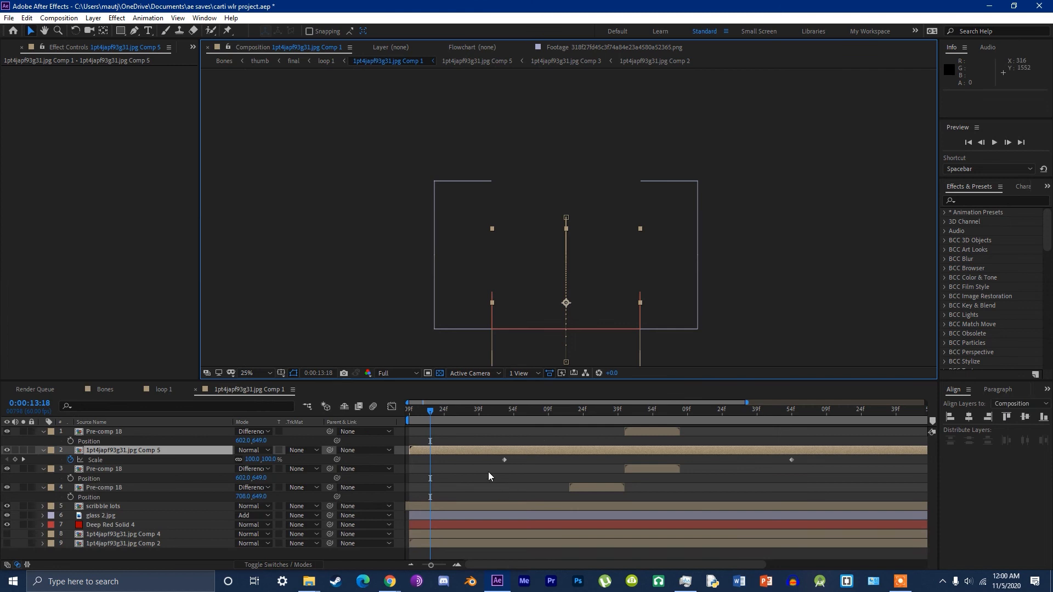
{"action": "left_click", "coordinate": [488, 472]}
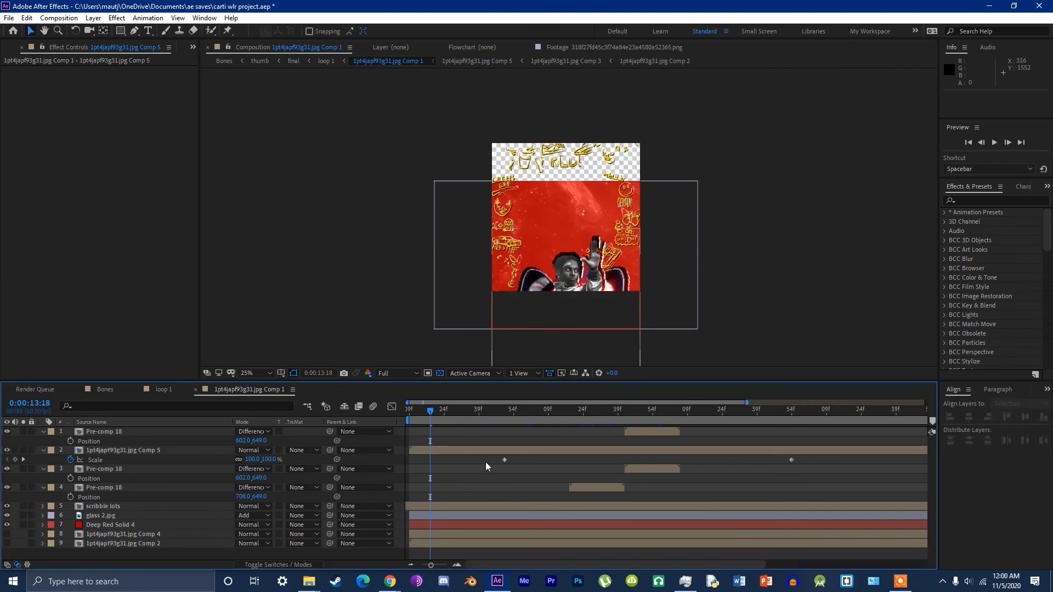
{"action": "key", "text": "ctrl+w"}
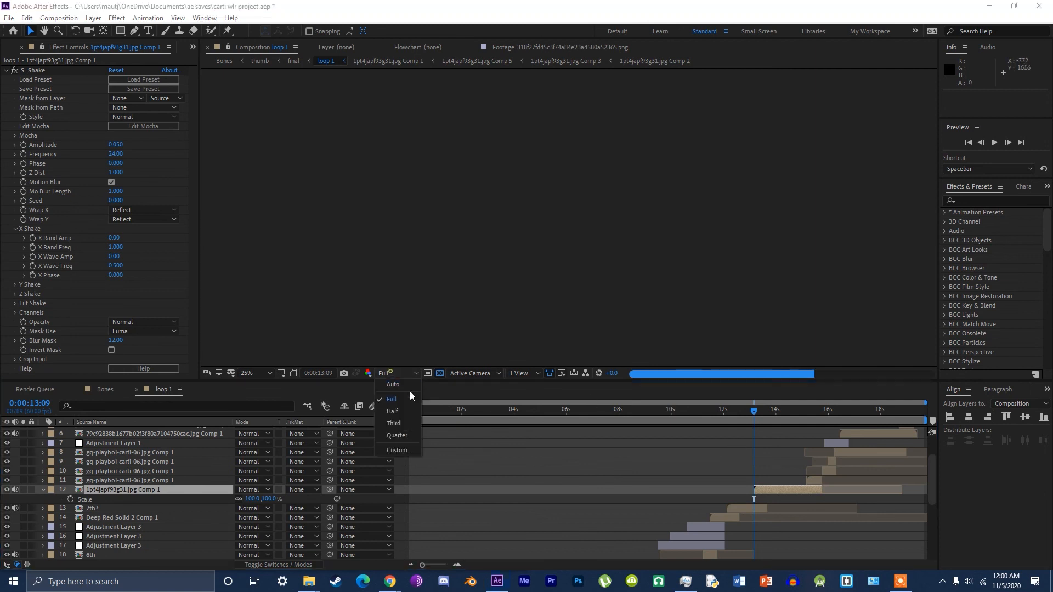
{"action": "left_click", "coordinate": [660, 482]}
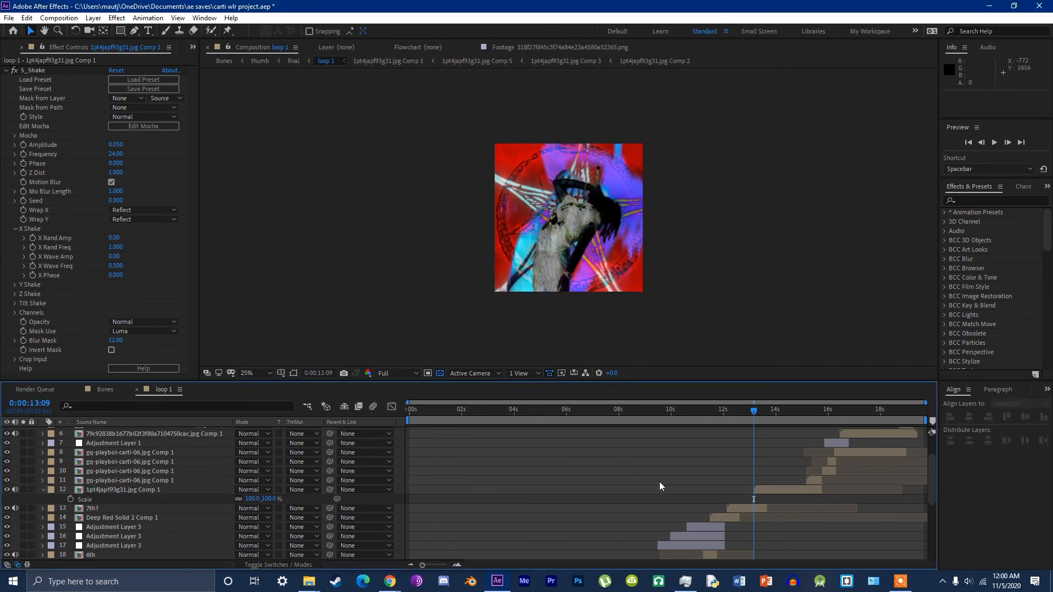
Step: Open the lowest gq-playboi-carti-06.jpg Comp 1 layer from its in point and scrub its opening motion to 0:00:15:40
{"action": "left_click", "coordinate": [812, 482]}
{"action": "key", "text": "i"}
{"action": "double_click", "coordinate": [814, 482]}
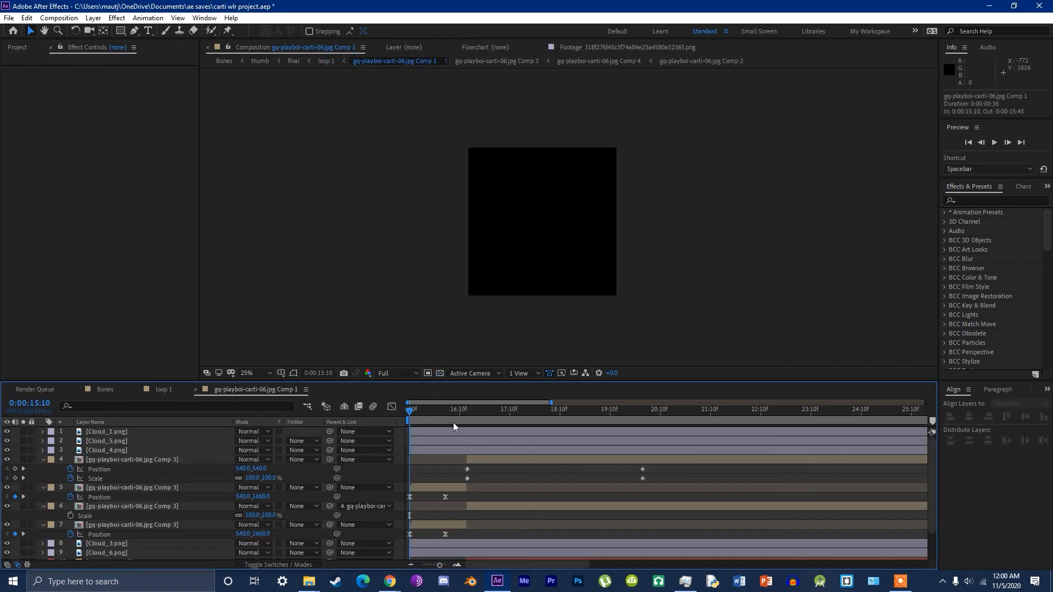
{"action": "left_click", "coordinate": [456, 412]}
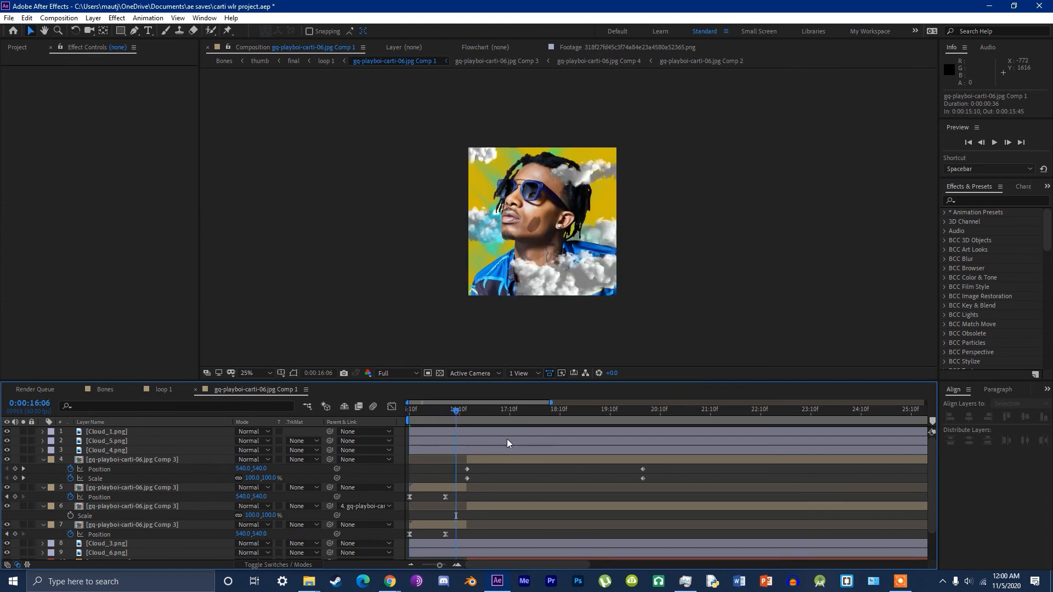
{"action": "left_click_drag", "start_coordinate": [421, 412], "coordinate": [360, 416]}
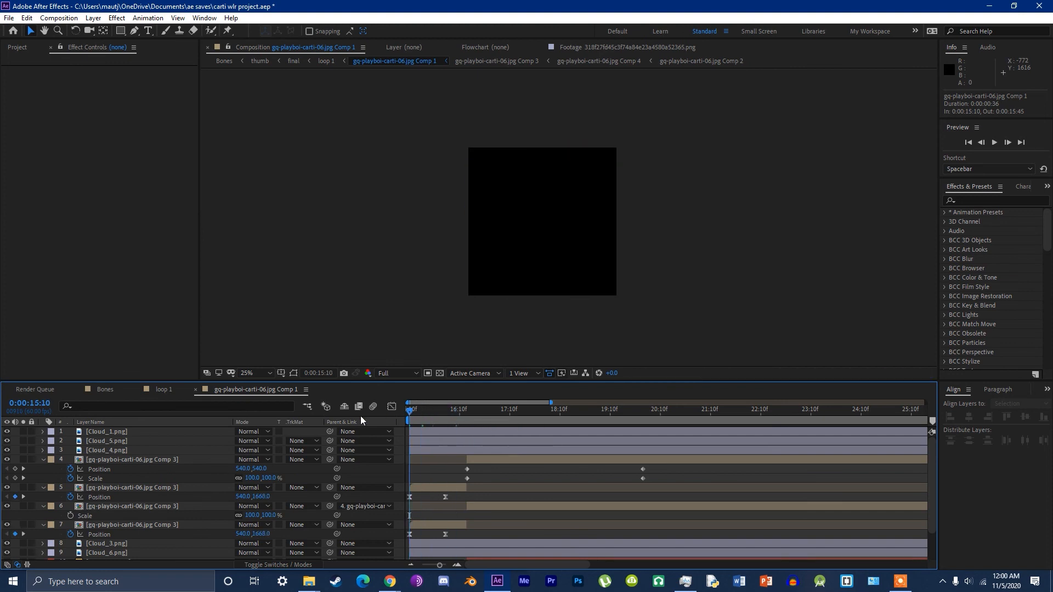
{"action": "left_click", "coordinate": [435, 420]}
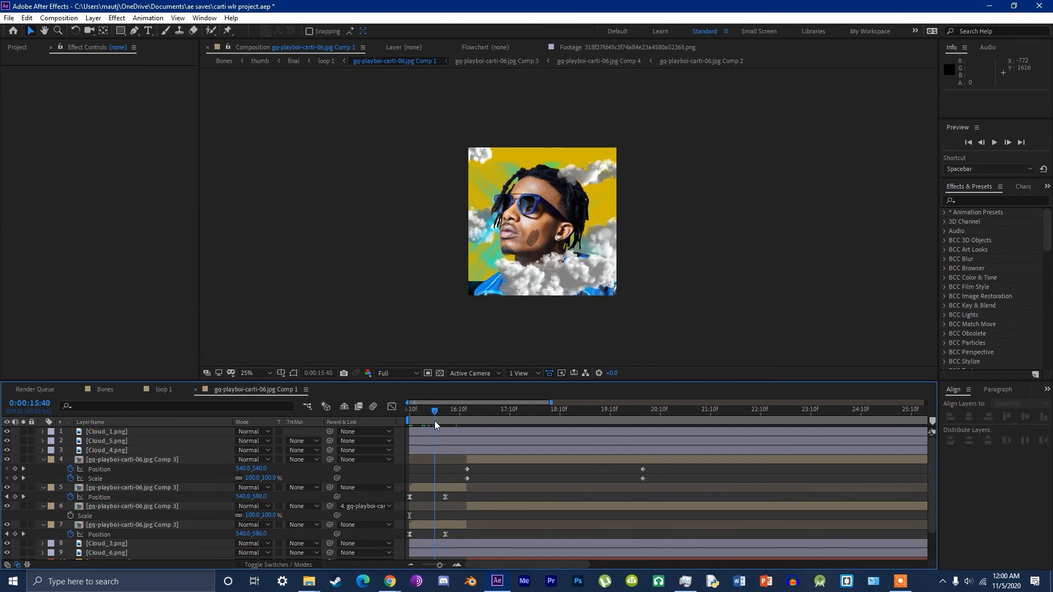
Step: Look through the cloud image layers and reveal the keyframed properties of the composition's layers
{"action": "left_click", "coordinate": [110, 433]}
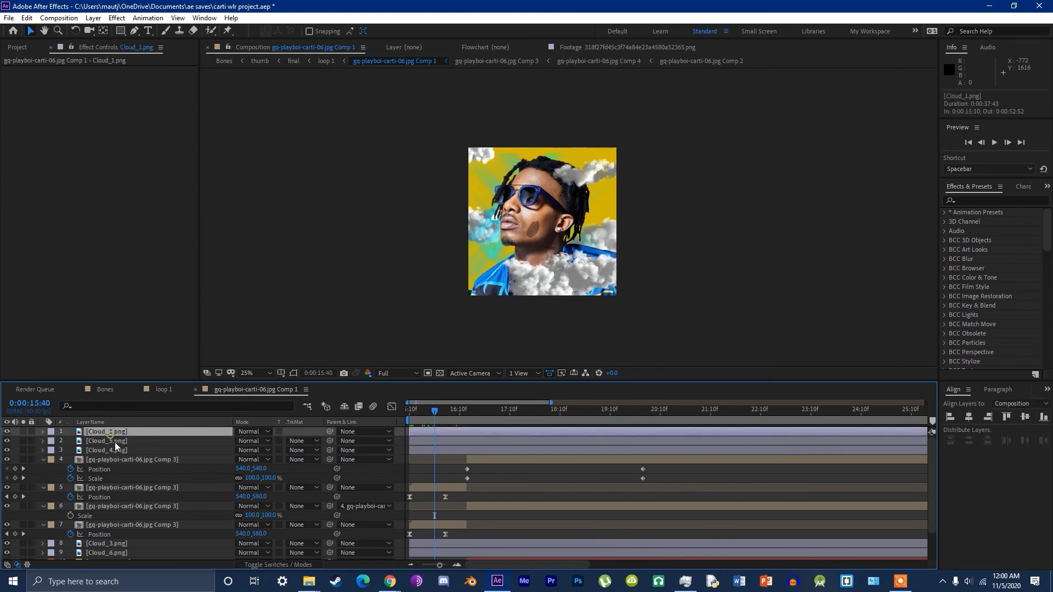
{"action": "left_click", "coordinate": [110, 543]}
{"action": "scroll", "coordinate": [121, 494], "scroll_direction": "down", "scroll_amount": 3}
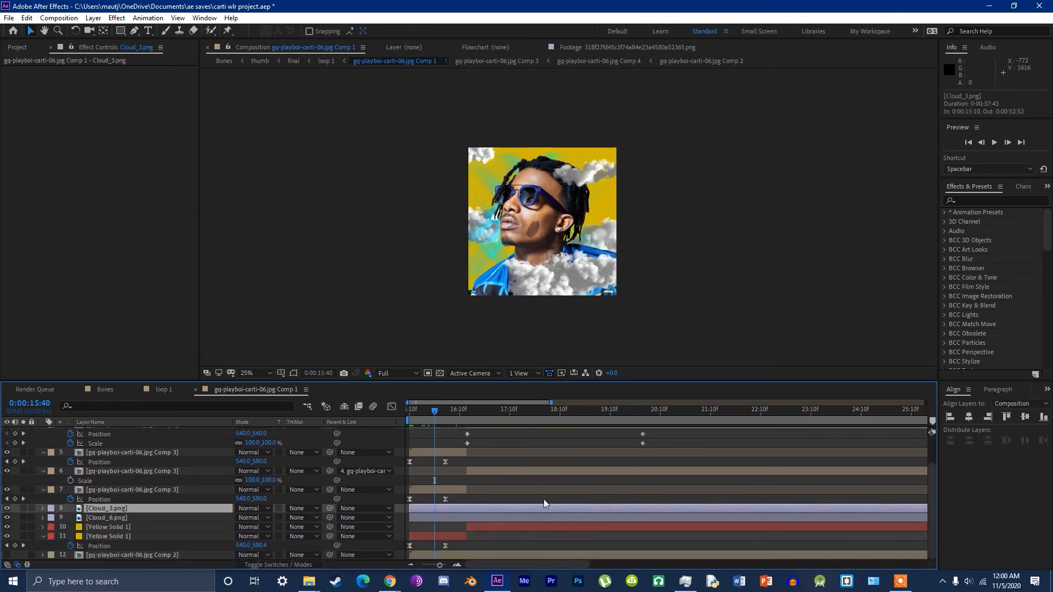
{"action": "left_click", "coordinate": [577, 487]}
{"action": "scroll", "coordinate": [443, 463], "scroll_direction": "up", "scroll_amount": 5}
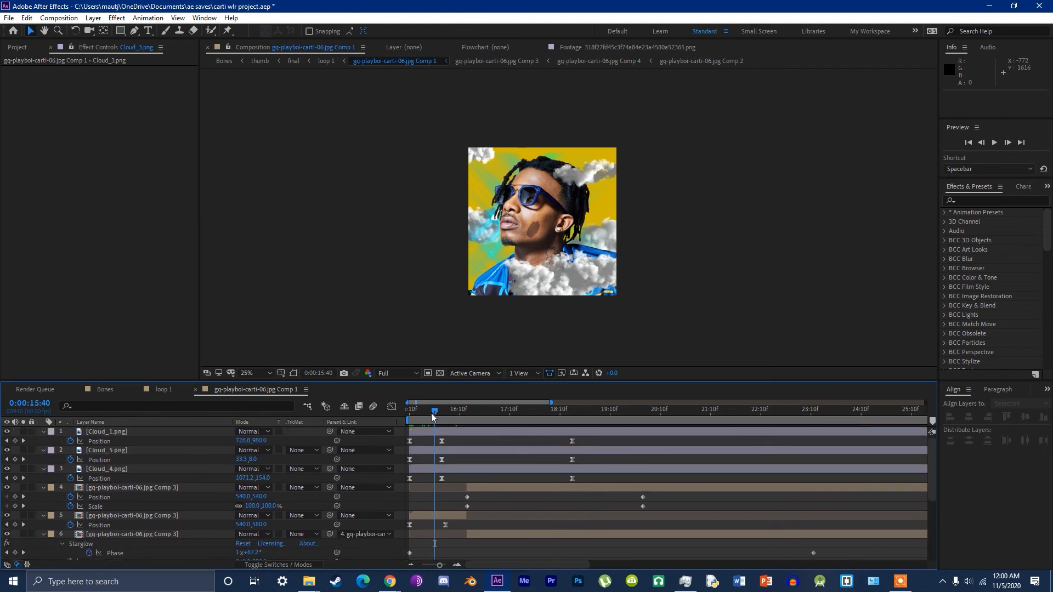
Step: Preview the cloud and portrait animation from the composition's start at 0:00:15:10
{"action": "left_click_drag", "start_coordinate": [435, 413], "coordinate": [406, 414]}
{"action": "key", "text": "space"}
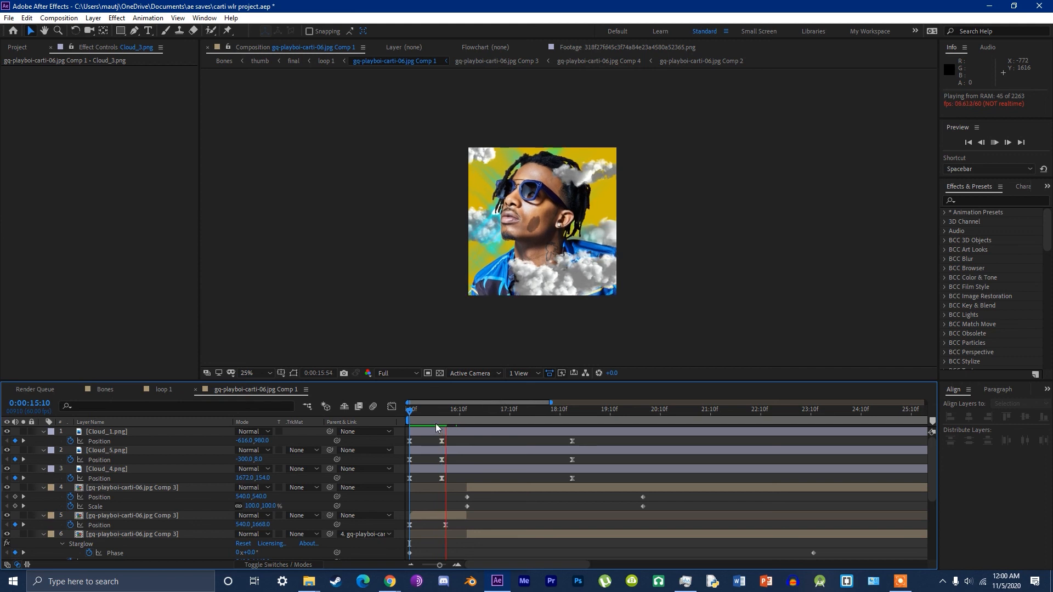
{"action": "key", "text": "space"}
Step: Open the nested gq-playboi-carti-06.jpg Comp 3, select its Comp 4 layer with the Puppet effect and preview the motion
{"action": "scroll", "coordinate": [411, 462], "scroll_direction": "down", "scroll_amount": 4}
{"action": "double_click", "coordinate": [102, 449]}
{"action": "left_click", "coordinate": [109, 432]}
{"action": "left_click_drag", "start_coordinate": [551, 409], "coordinate": [673, 437]}
{"action": "key", "text": "space"}
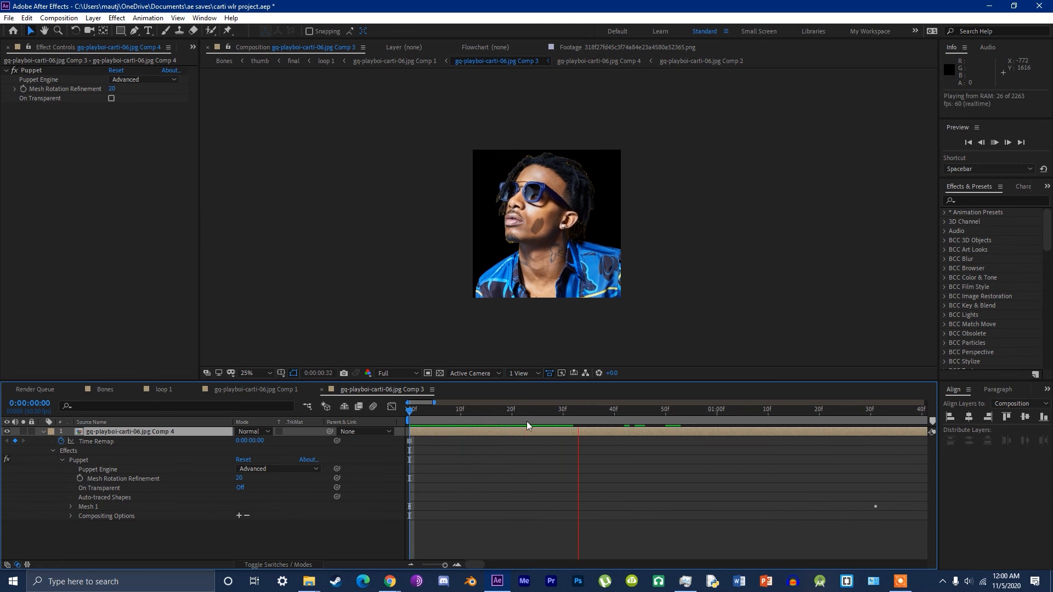
{"action": "left_click", "coordinate": [503, 415]}
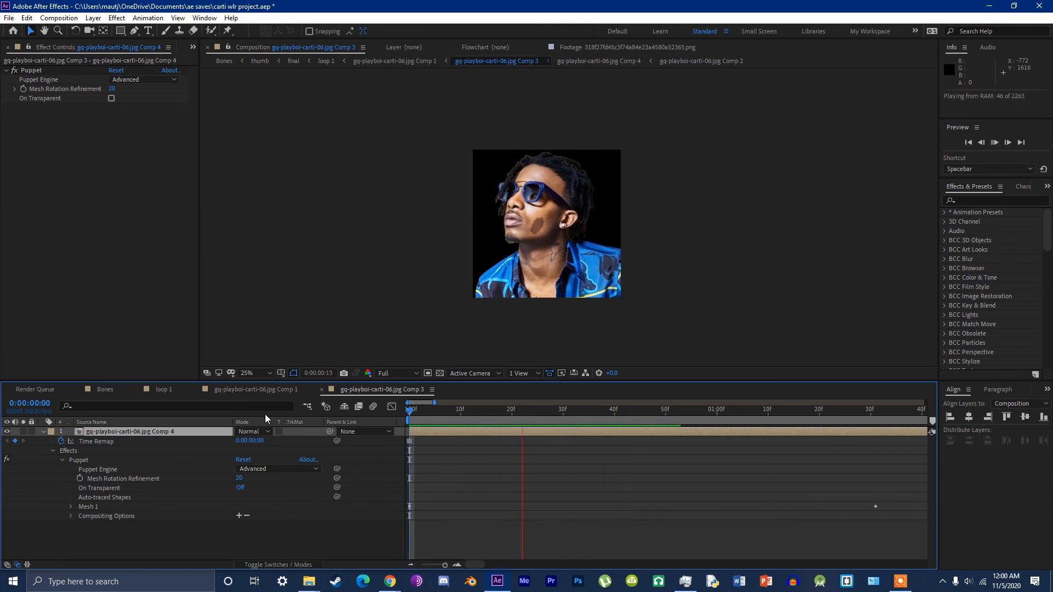
{"action": "key", "text": "space"}
{"action": "left_click_drag", "start_coordinate": [489, 415], "coordinate": [441, 419]}
{"action": "key", "text": "space"}
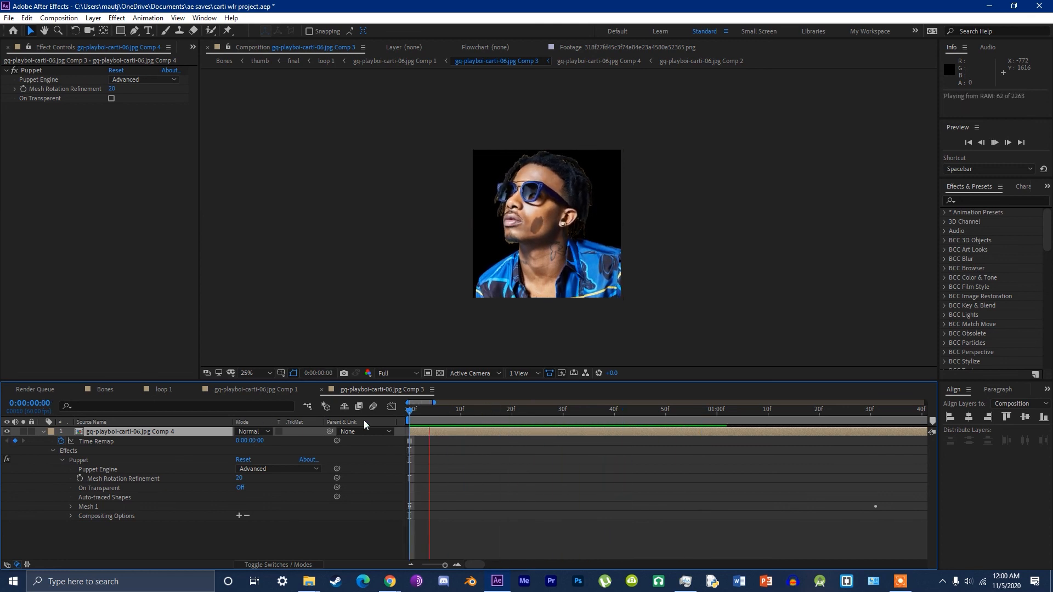
{"action": "key", "text": "space"}
Step: Inspect the portrait's puppet movement up close by scrubbing to 0:00:00:23
{"action": "scroll", "coordinate": [552, 244], "scroll_direction": "up", "scroll_amount": 2}
{"action": "scroll", "coordinate": [552, 244], "scroll_direction": "up", "scroll_amount": 2}
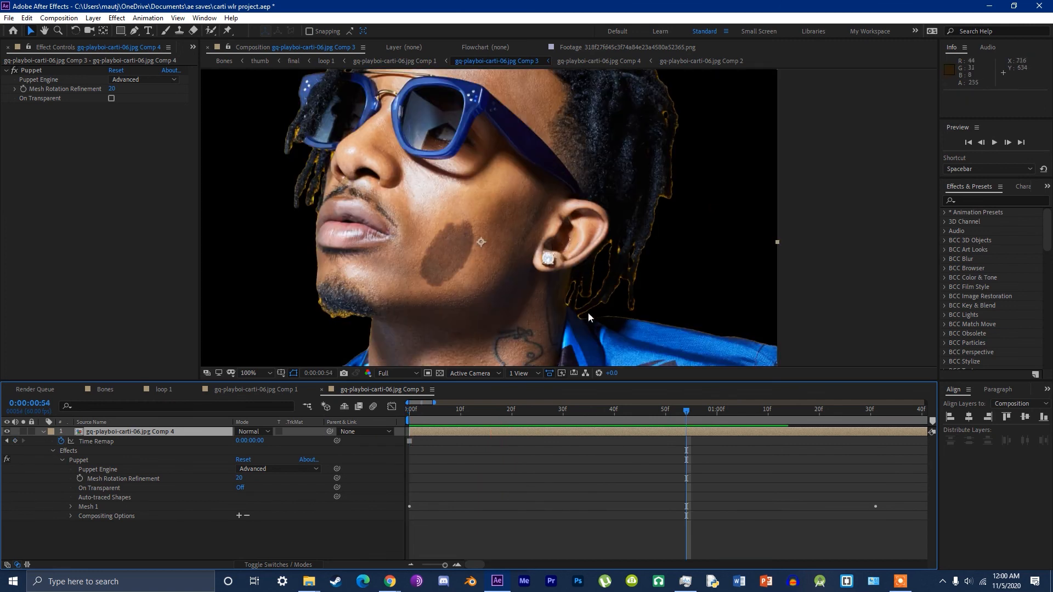
{"action": "left_click_drag", "start_coordinate": [455, 419], "coordinate": [527, 418]}
{"action": "left_click", "coordinate": [496, 431]}
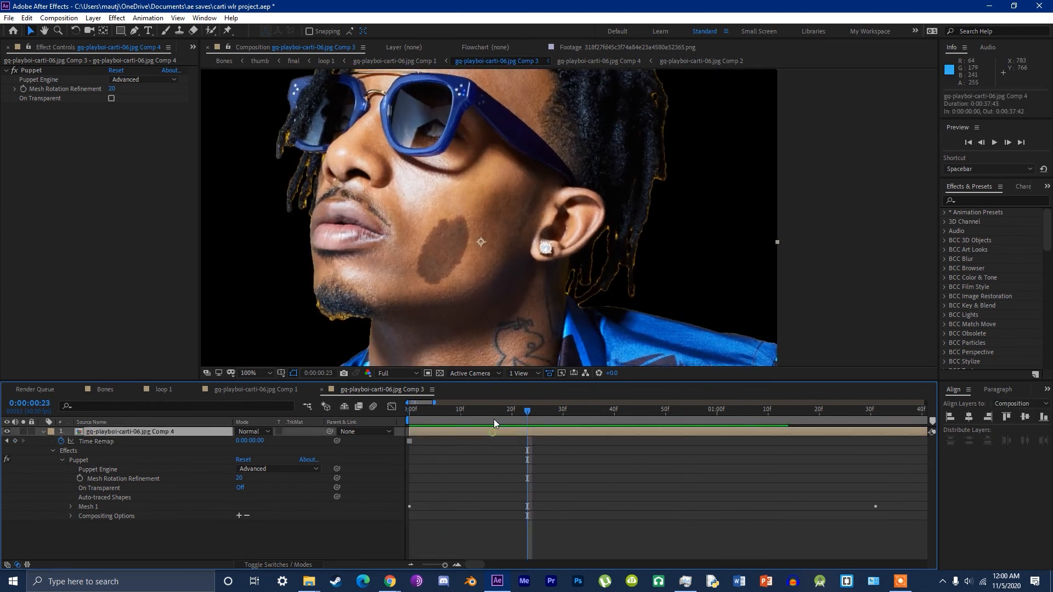
Step: Try to place a Puppet pin on the portrait and pull it aside, and undo the move
{"action": "left_click", "coordinate": [229, 32]}
{"action": "scroll", "coordinate": [487, 220], "scroll_direction": "down", "scroll_amount": 2}
{"action": "left_click", "coordinate": [491, 205]}
{"action": "left_click_drag", "start_coordinate": [489, 201], "coordinate": [532, 217]}
{"action": "key", "text": "ctrl+z"}
Step: Close gq-playboi-carti-06.jpg Comp 3 and Comp 1 to get back to the loop 1 composition
{"action": "left_click", "coordinate": [614, 472]}
{"action": "key", "text": "ctrl+w"}
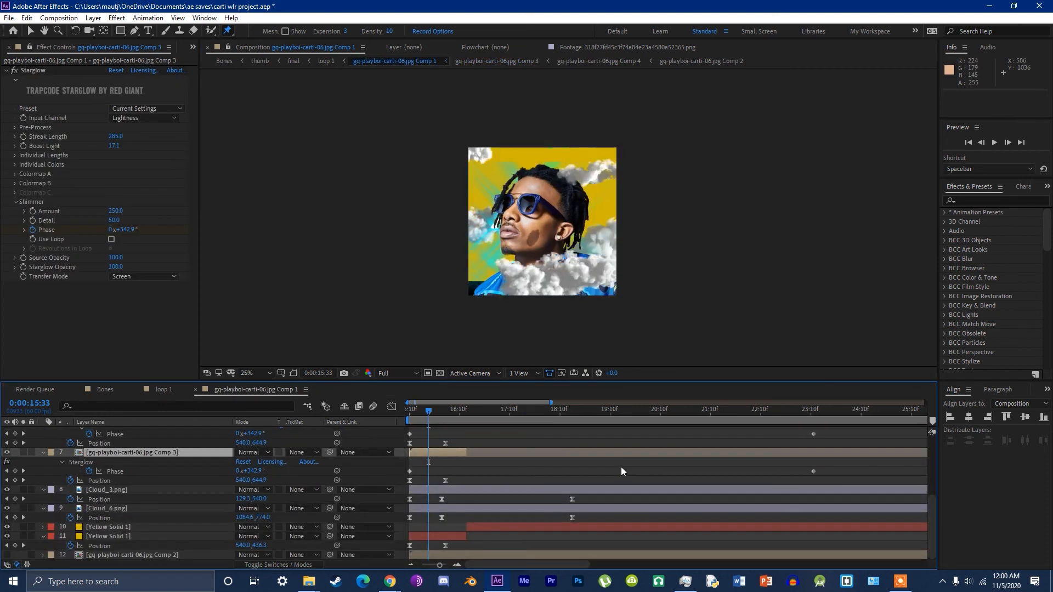
{"action": "key", "text": "ctrl+w"}
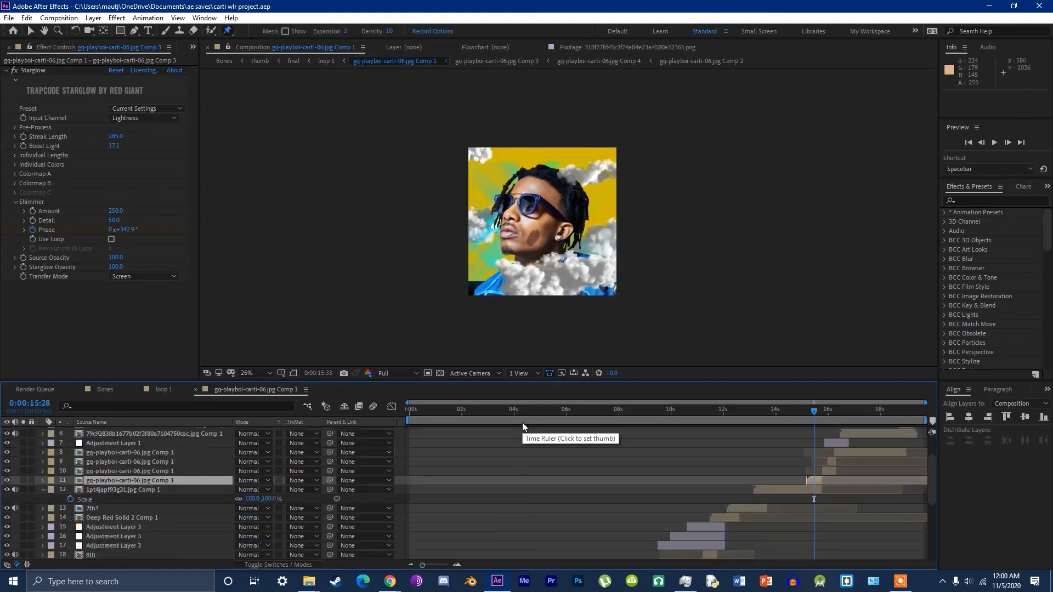
Step: Select the gq-playboi-carti-06.jpg Comp 1 copy on layer 10 and scrub from its in point to 0:00:16:22
{"action": "left_click", "coordinate": [831, 471]}
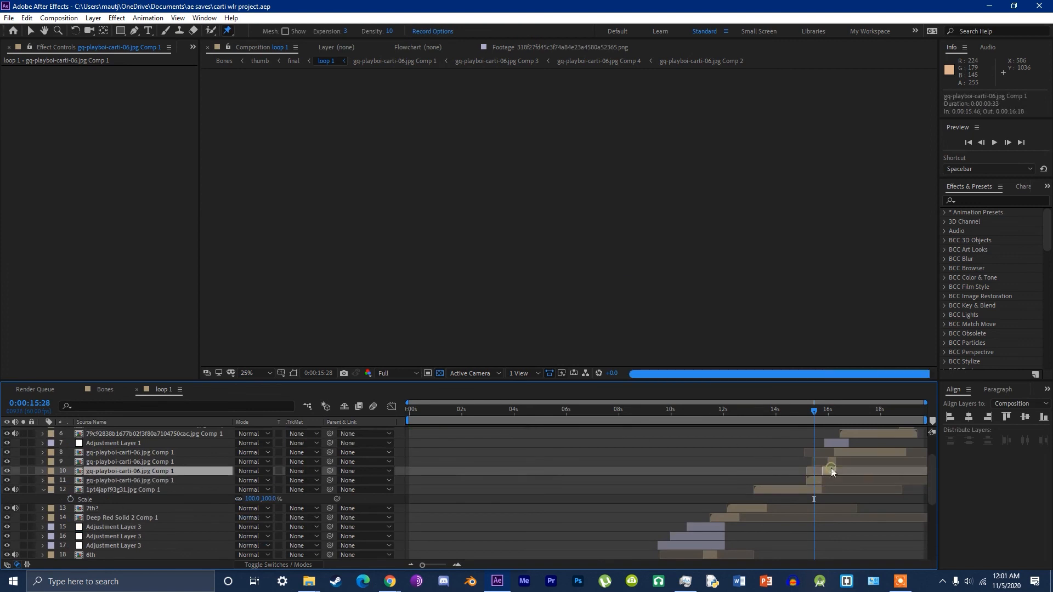
{"action": "key", "text": "i"}
{"action": "left_click_drag", "start_coordinate": [819, 411], "coordinate": [834, 408]}
{"action": "scroll", "coordinate": [845, 448], "scroll_direction": "up", "scroll_amount": 3}
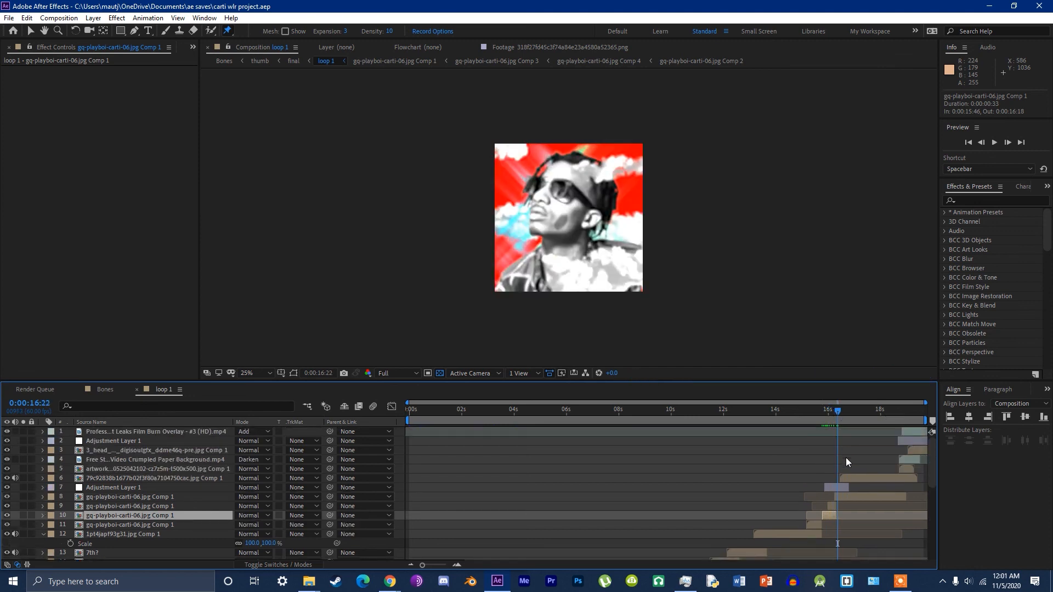
Step: Show the Exposure and Gaussian Blur effects of Adjustment Layer 1 on layer 7, reveal their keyframes and select both animated properties
{"action": "left_click", "coordinate": [840, 488]}
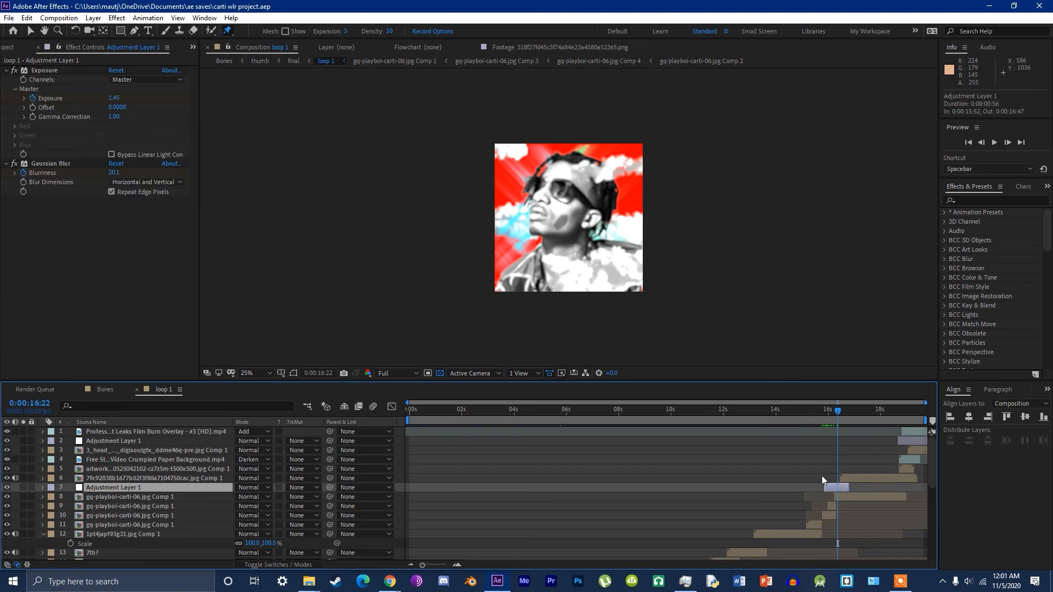
{"action": "left_click", "coordinate": [44, 70]}
{"action": "left_click", "coordinate": [49, 163]}
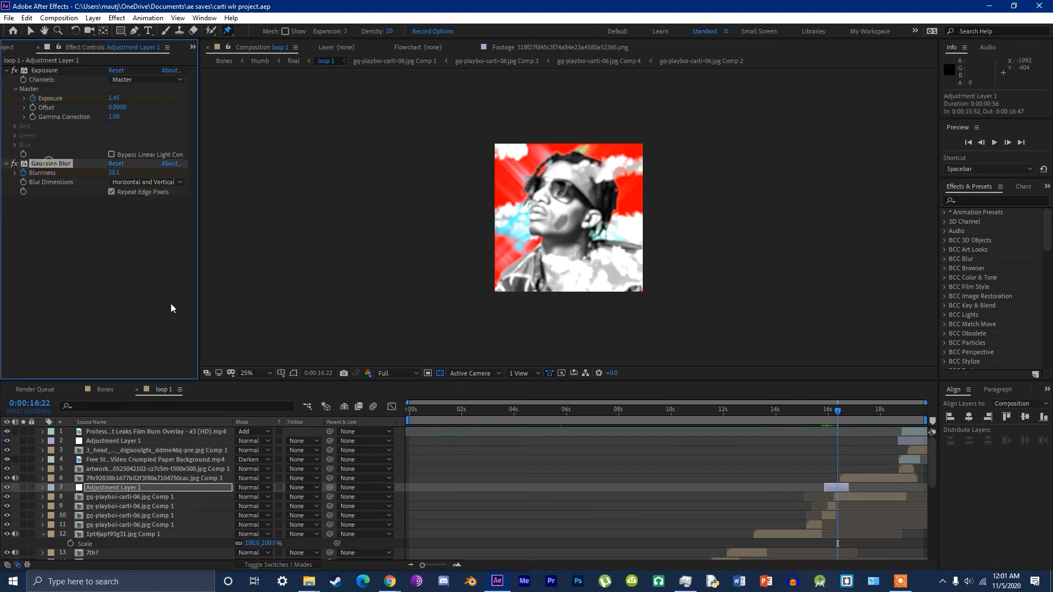
{"action": "left_click", "coordinate": [130, 489]}
{"action": "key", "text": "u"}
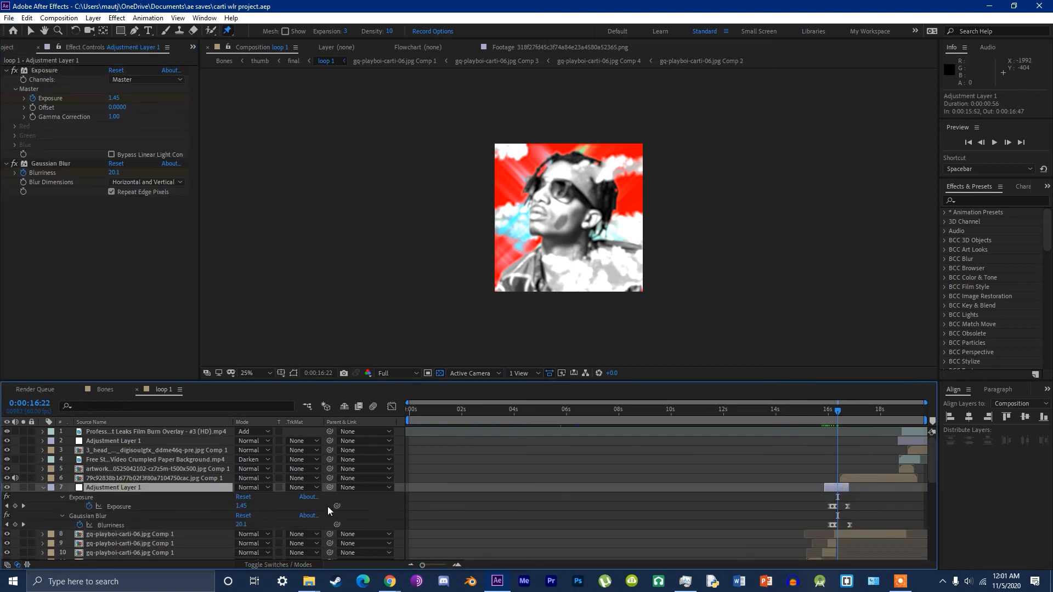
{"action": "left_click_drag", "start_coordinate": [266, 527], "coordinate": [265, 528]}
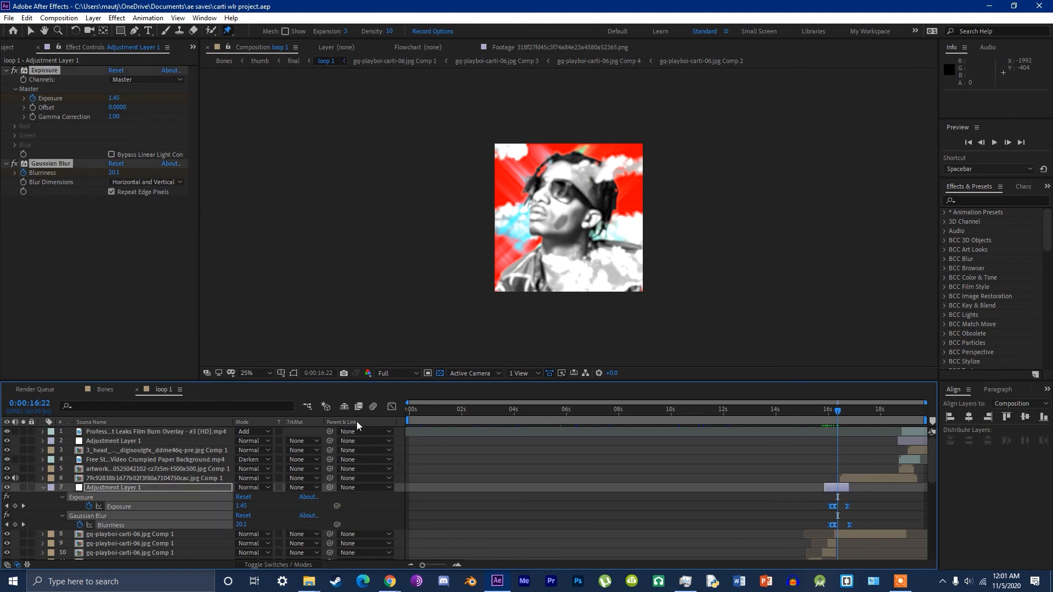
Step: Open the Graph Editor for the Exposure and Blurriness keyframes and compare the value graph with the speed graph
{"action": "left_click", "coordinate": [394, 406]}
{"action": "scroll", "coordinate": [854, 456], "scroll_direction": "up", "scroll_amount": 4}
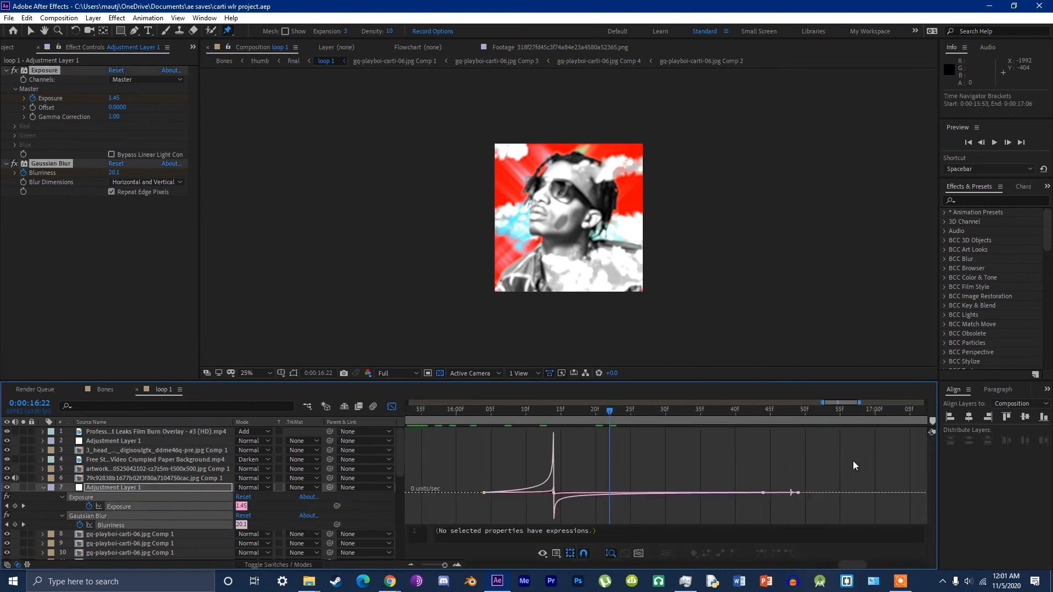
{"action": "right_click", "coordinate": [615, 453]}
{"action": "left_click", "coordinate": [659, 345]}
{"action": "right_click", "coordinate": [660, 459]}
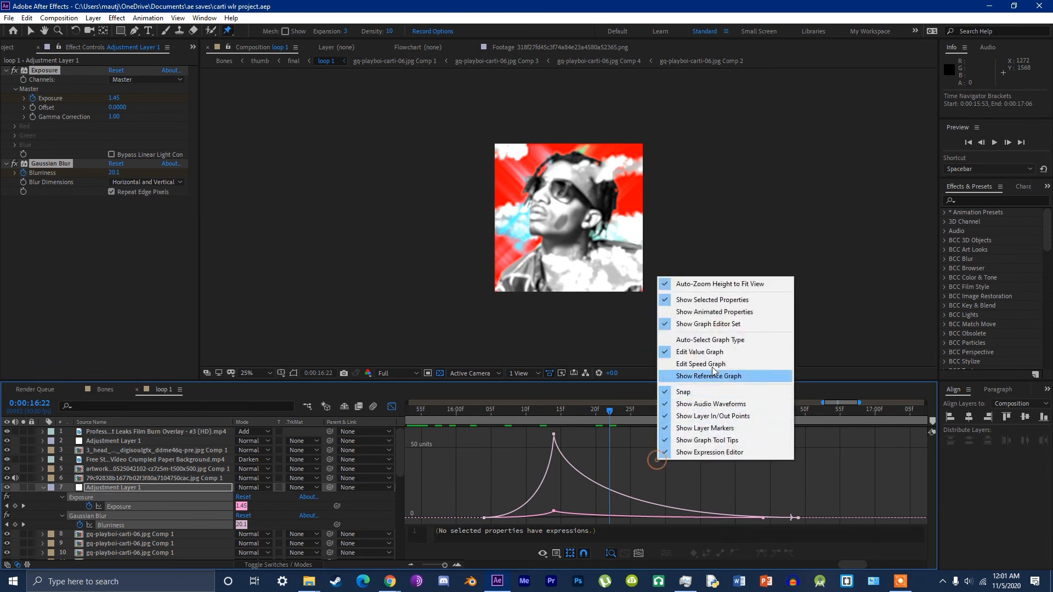
{"action": "left_click", "coordinate": [706, 363]}
Step: Scrub the blur transition to 0:00:16:48, leave the Graph Editor and open the 79c92838b1677b02f3f80a7104750cac.jpg Comp 1 layer
{"action": "left_click_drag", "start_coordinate": [529, 416], "coordinate": [790, 407]}
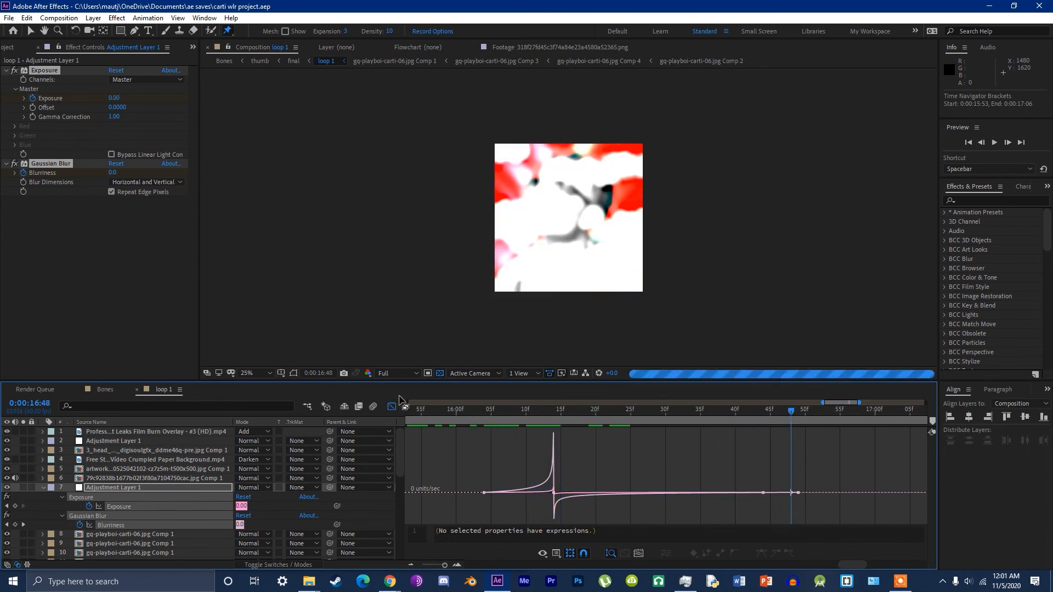
{"action": "left_click", "coordinate": [392, 406]}
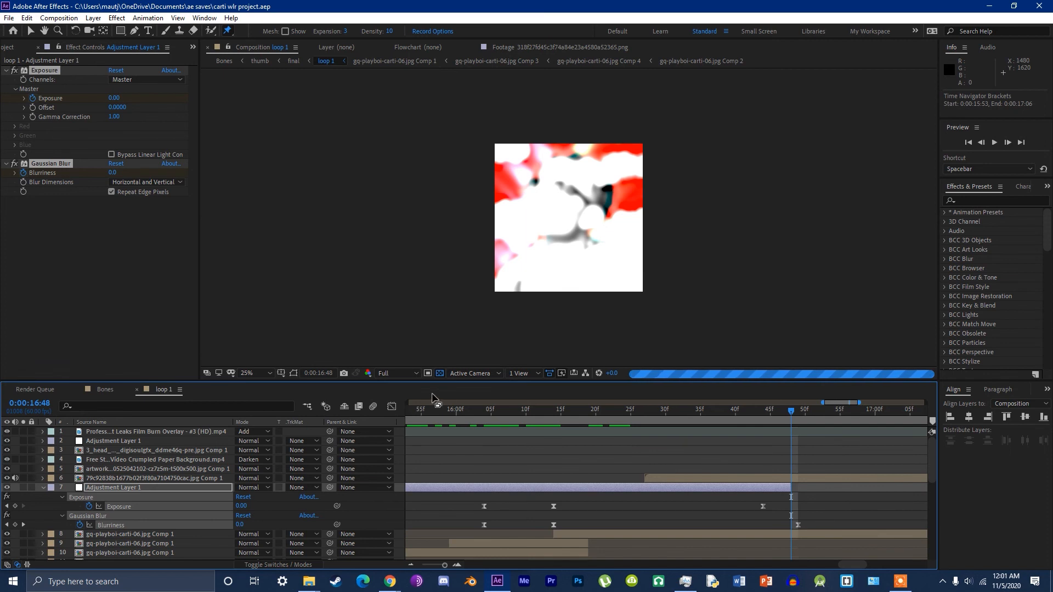
{"action": "left_click_drag", "start_coordinate": [859, 402], "coordinate": [925, 403]}
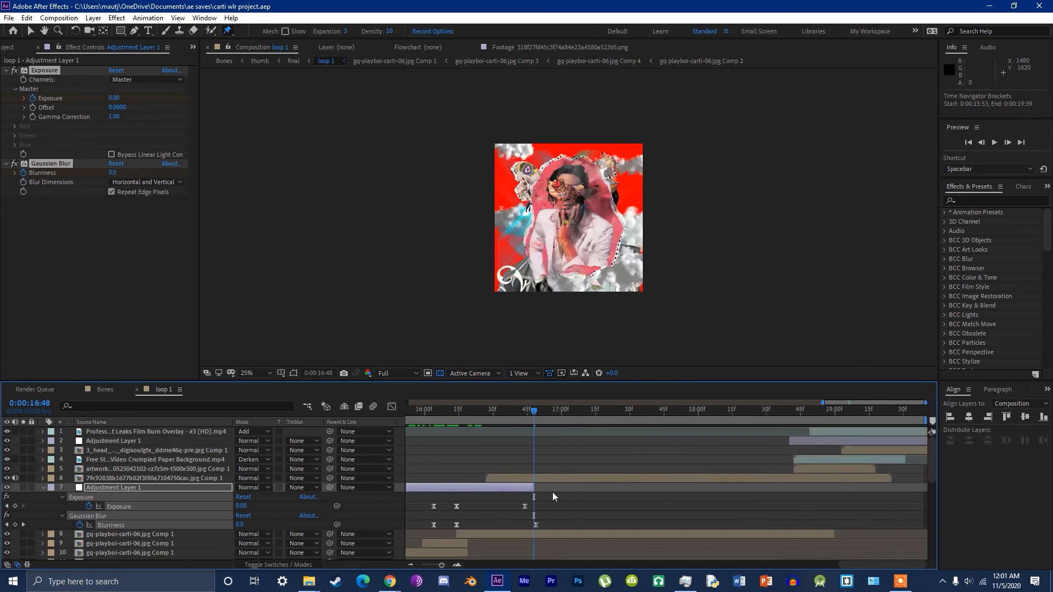
{"action": "double_click", "coordinate": [525, 477]}
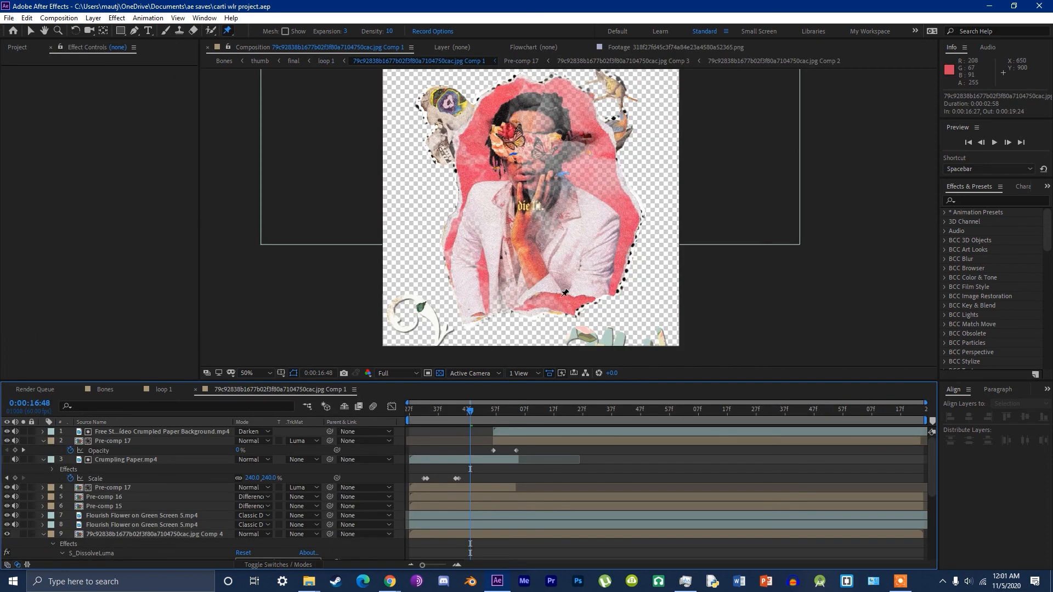
Step: Restore the Selection tool, scrub the crumpling paper reveal to 0:00:17:03 and open the Free Stock Video Crumpled Paper Background.mp4 layer
{"action": "left_click", "coordinate": [448, 445]}
{"action": "key", "text": "v"}
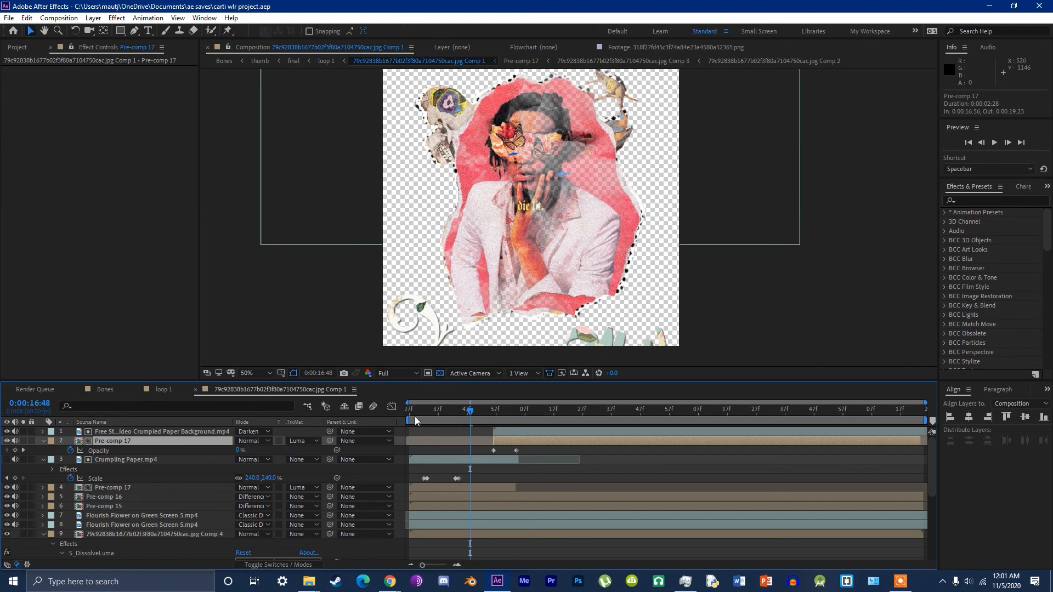
{"action": "left_click_drag", "start_coordinate": [421, 415], "coordinate": [514, 414]}
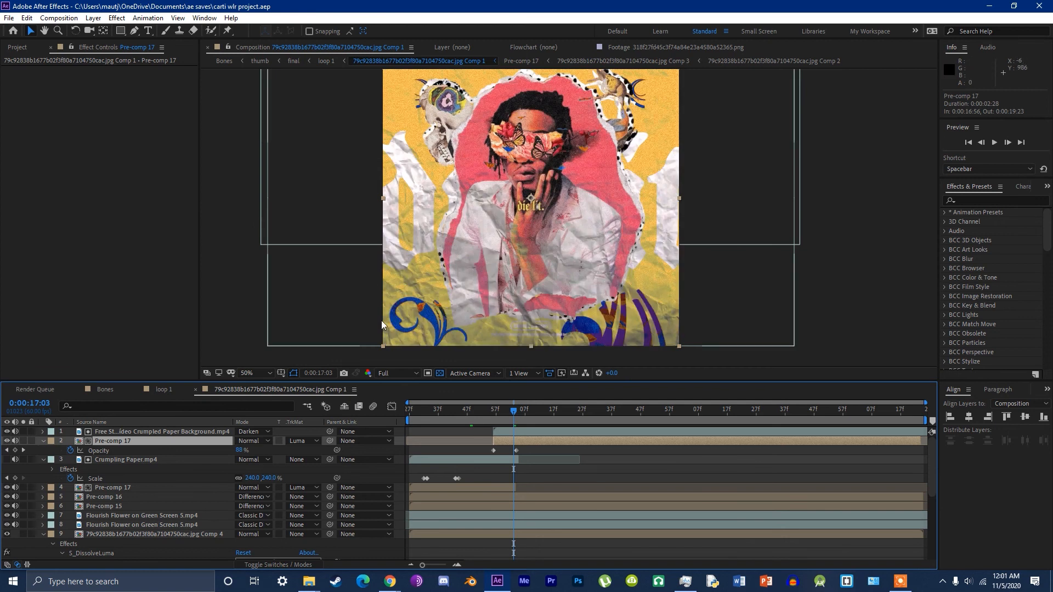
{"action": "double_click", "coordinate": [117, 430]}
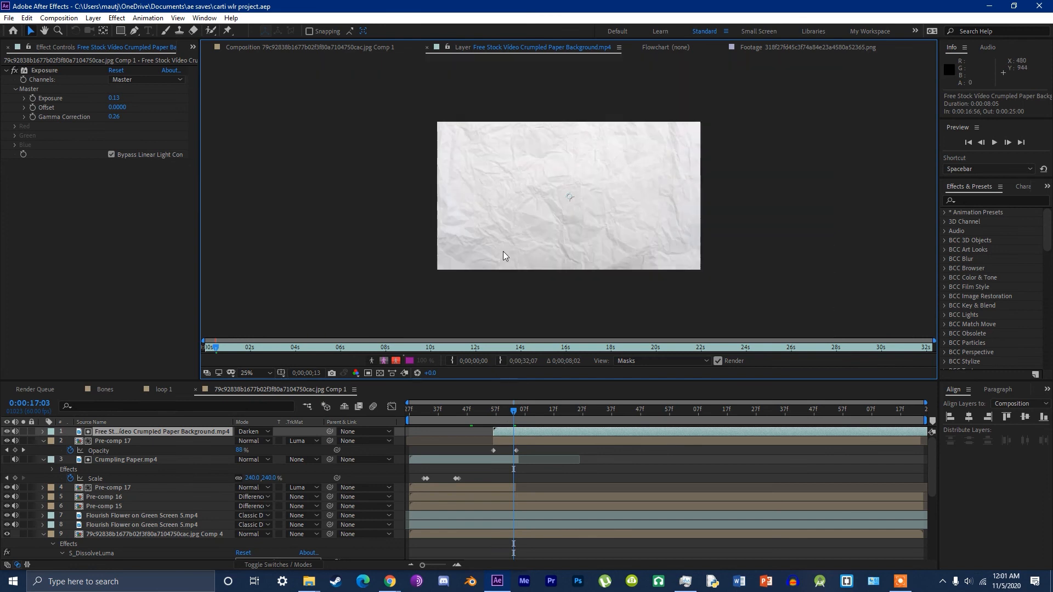
Step: Return to the composition, open the Flourish Flower on Green Screen 5.mp4 layer, scrub its footage to 0:00:03:17 and go back to the composition
{"action": "left_click", "coordinate": [289, 48]}
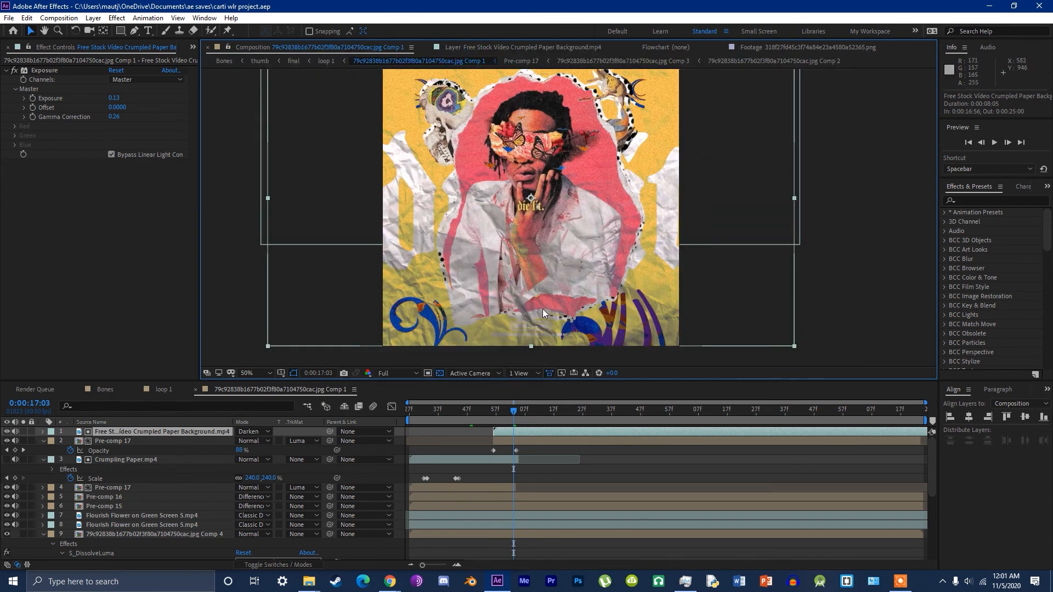
{"action": "double_click", "coordinate": [113, 516]}
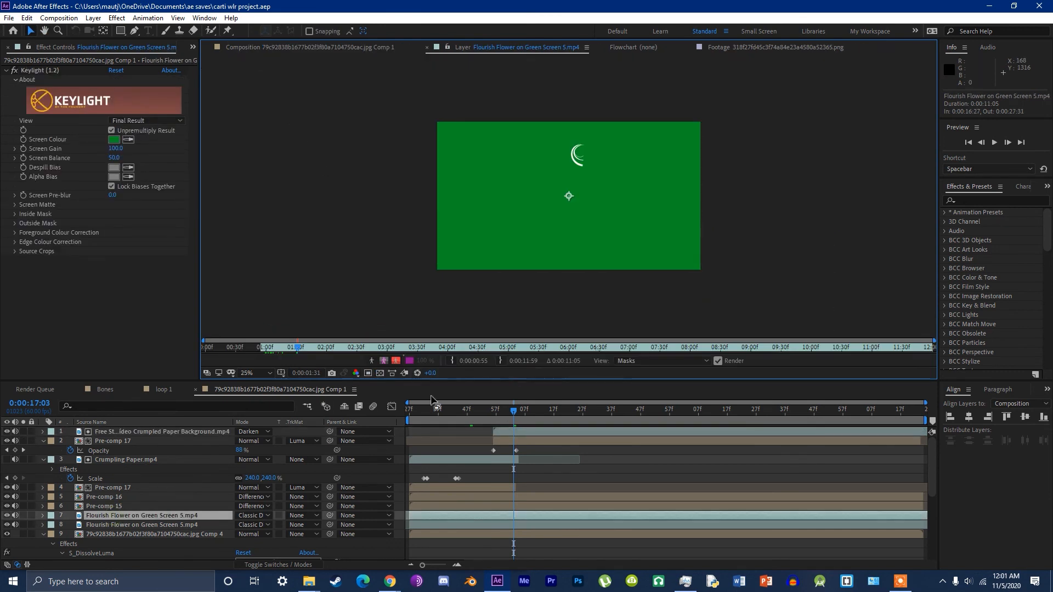
{"action": "left_click_drag", "start_coordinate": [387, 346], "coordinate": [406, 346]}
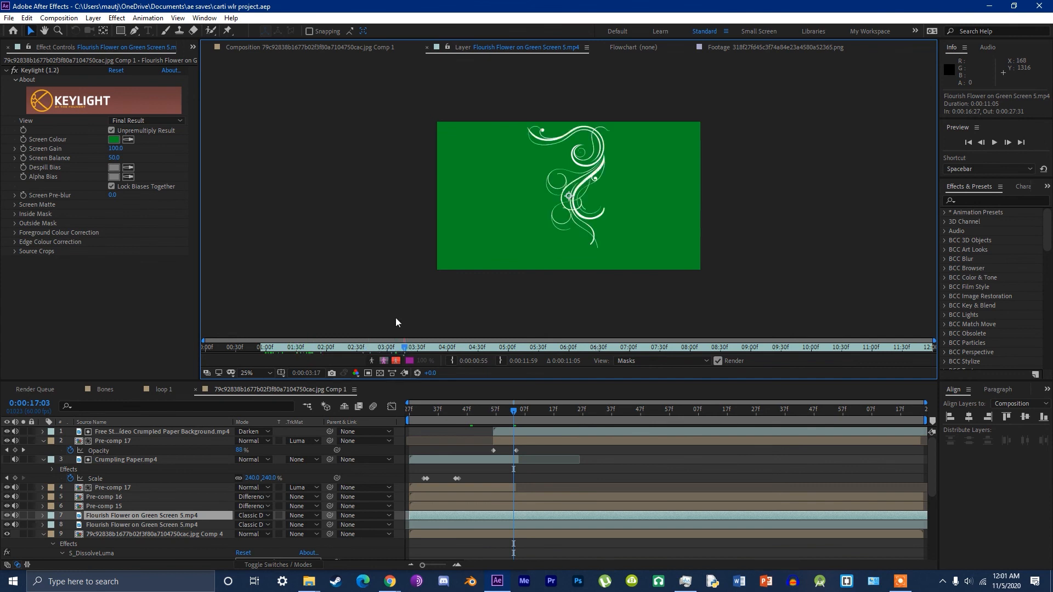
{"action": "left_click", "coordinate": [295, 49]}
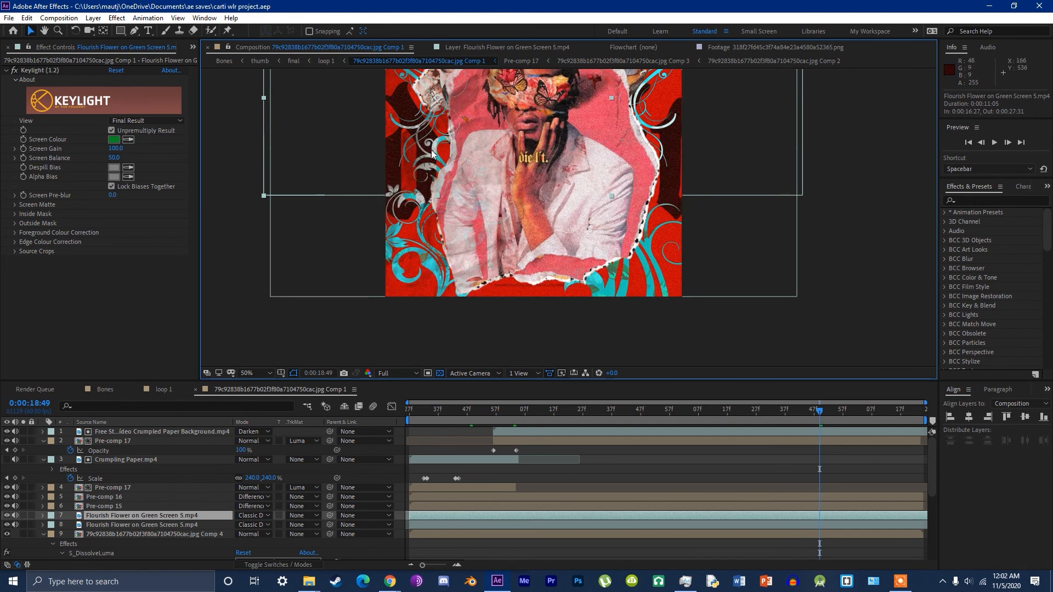
Step: Examine the portrait, torn edges and flourishes of the collage frame at 0:00:18:49 up close, and deselect the flourish layer
{"action": "left_click_drag", "start_coordinate": [448, 164], "coordinate": [456, 207]}
{"action": "scroll", "coordinate": [463, 215], "scroll_direction": "up", "scroll_amount": 1}
{"action": "left_click_drag", "start_coordinate": [513, 121], "coordinate": [520, 235]}
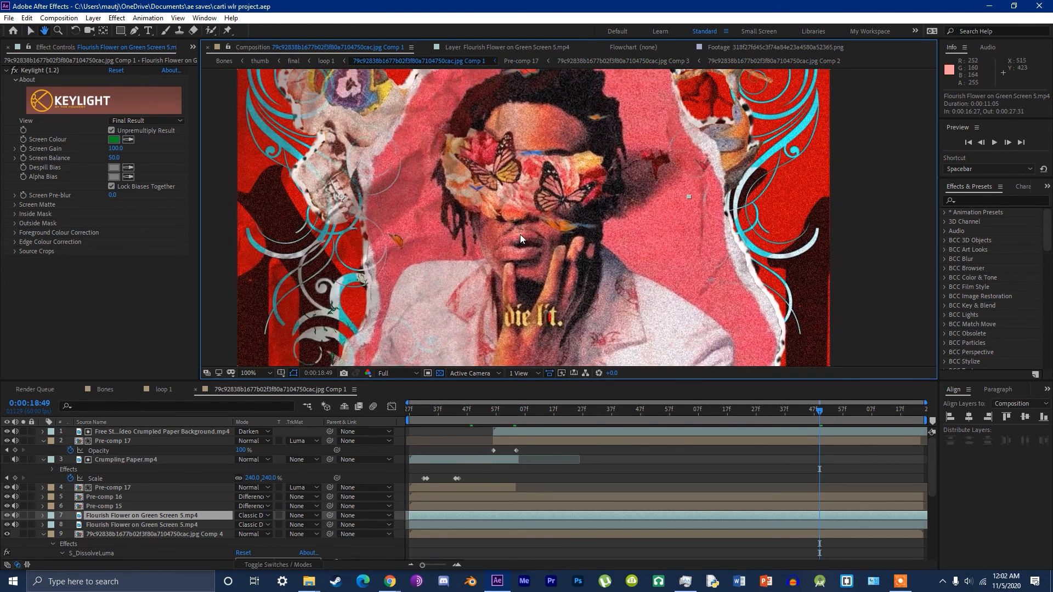
{"action": "scroll", "coordinate": [510, 218], "scroll_direction": "down", "scroll_amount": 2}
{"action": "left_click_drag", "start_coordinate": [566, 239], "coordinate": [598, 210]}
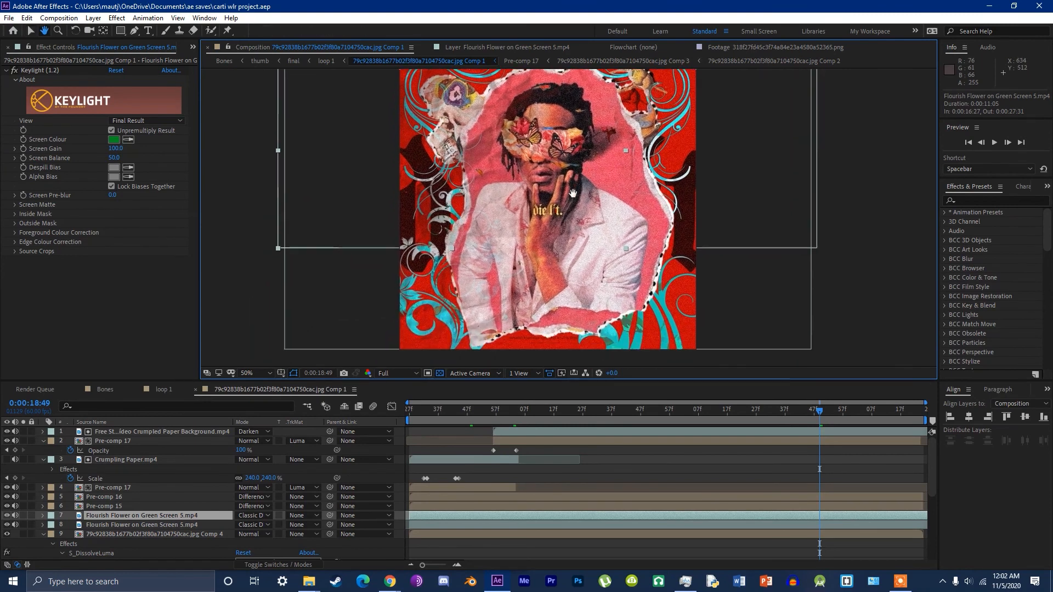
{"action": "left_click", "coordinate": [615, 462]}
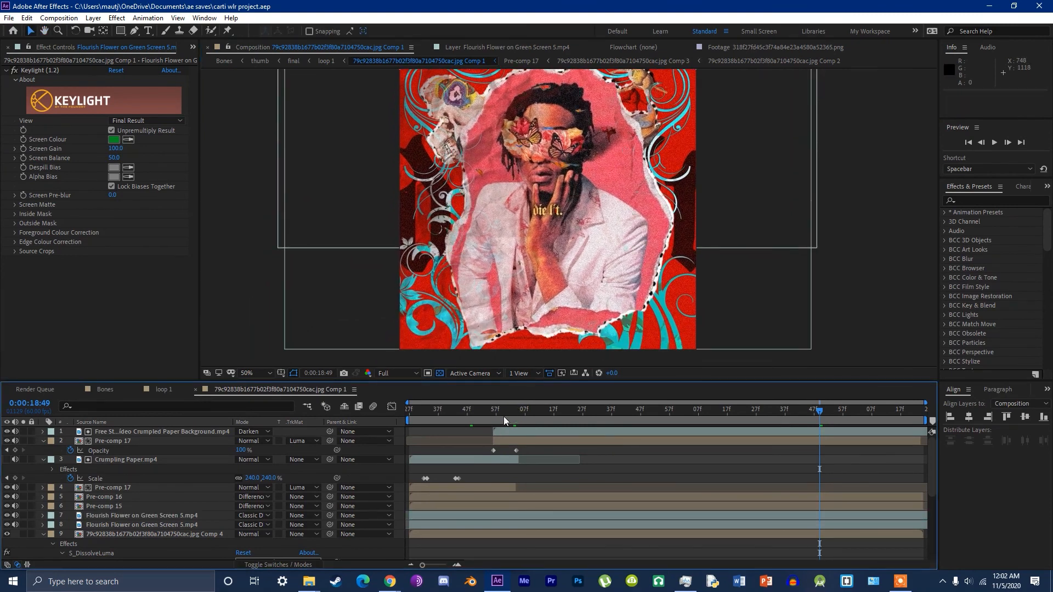
{"action": "middle_click", "coordinate": [257, 389]}
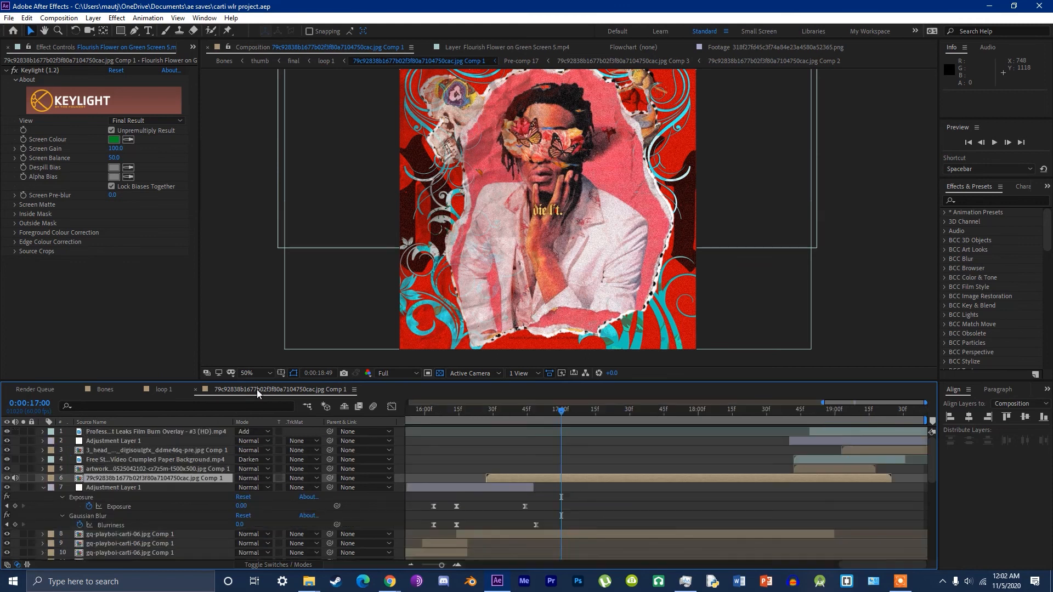
{"action": "left_click", "coordinate": [793, 420]}
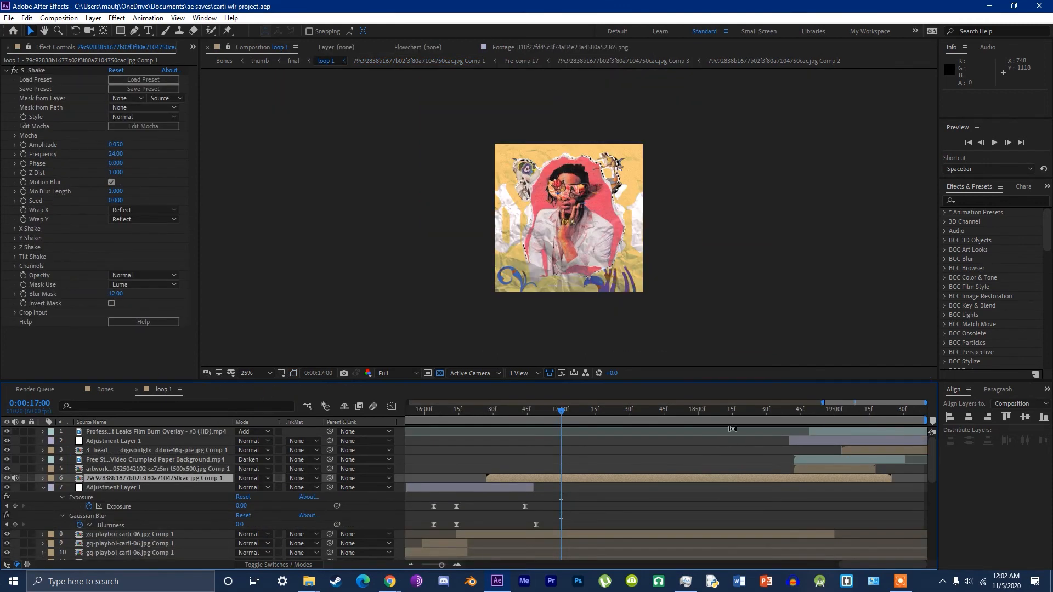
{"action": "left_click", "coordinate": [808, 470]}
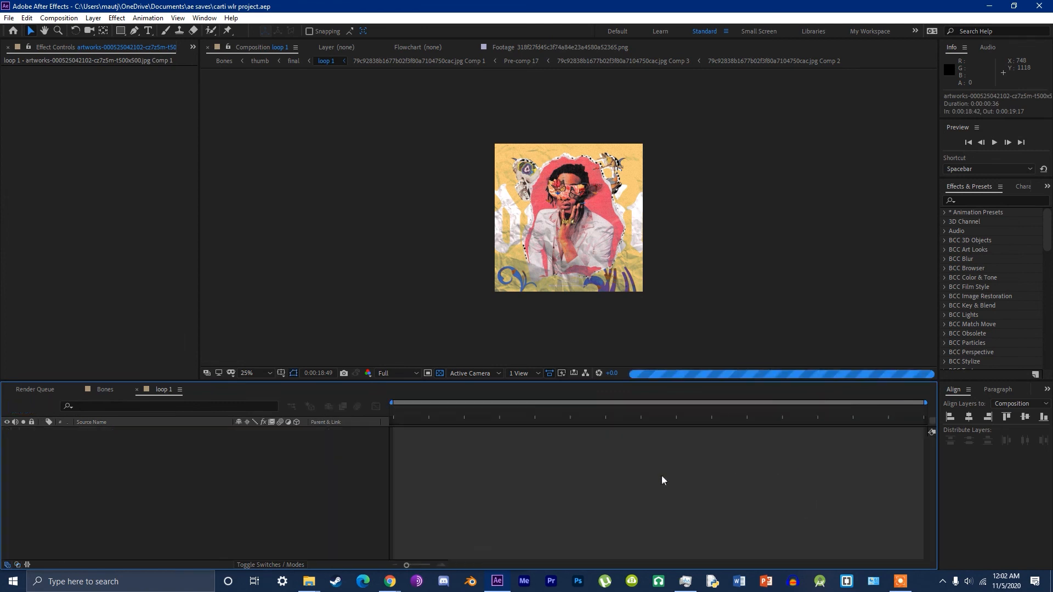
{"action": "left_click_drag", "start_coordinate": [449, 414], "coordinate": [331, 433]}
{"action": "left_click", "coordinate": [164, 391]}
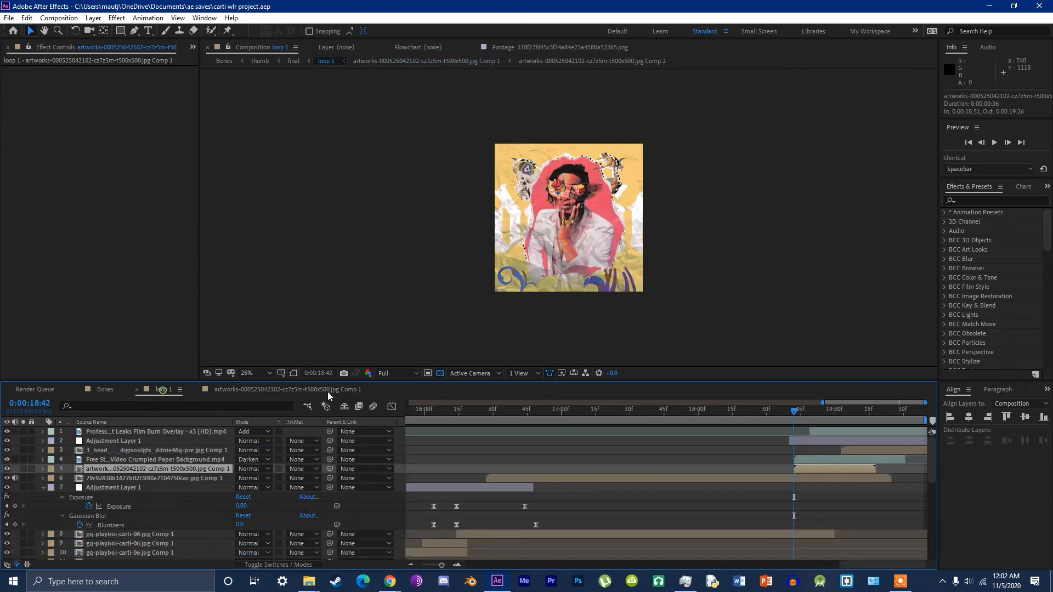
{"action": "double_click", "coordinate": [814, 466]}
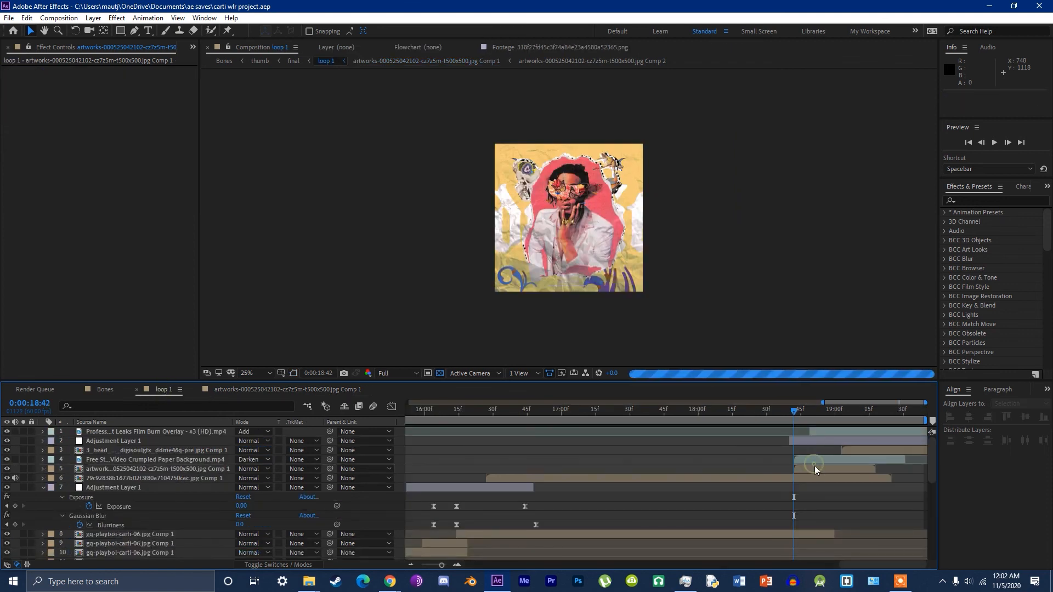
Step: Set the preview resolution to Third, select layer 1, preview the torn pieces sliding in and scrub to 0:00:19:10
{"action": "left_click", "coordinate": [396, 374]}
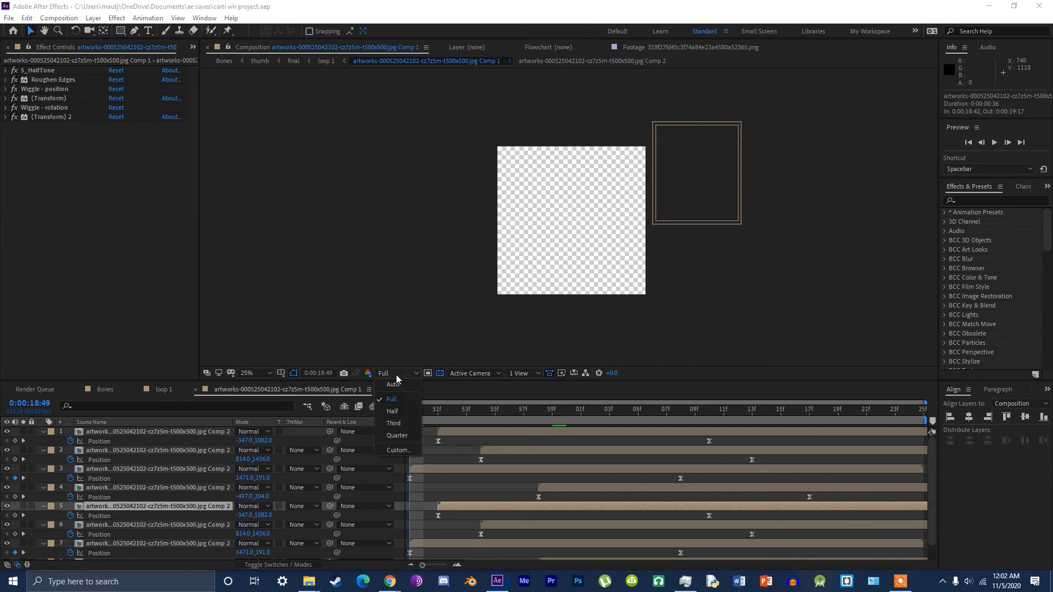
{"action": "left_click", "coordinate": [401, 428]}
{"action": "left_click", "coordinate": [96, 433]}
{"action": "key", "text": "space"}
{"action": "key", "text": "space"}
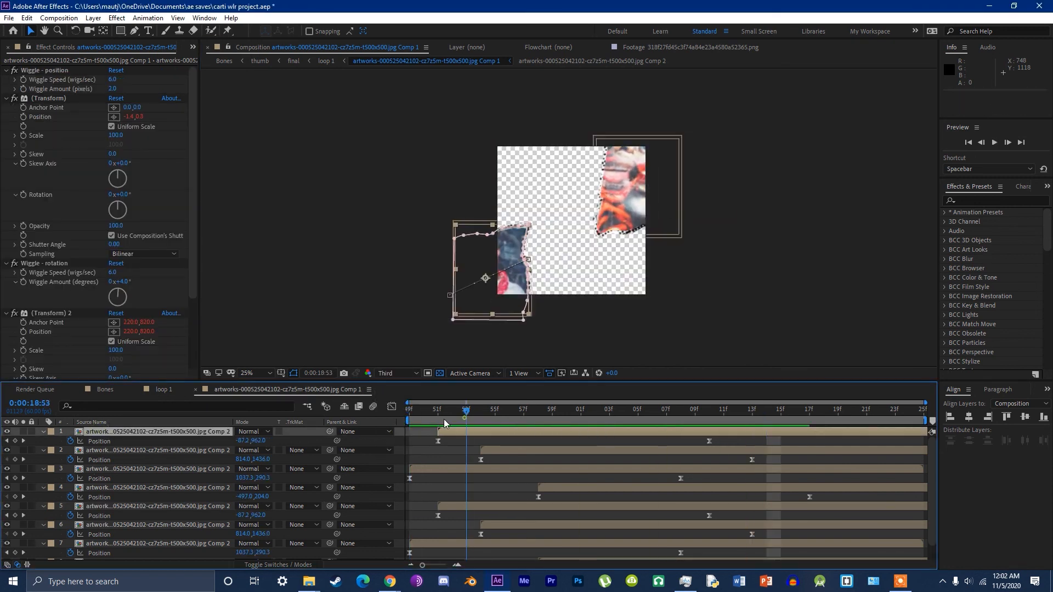
{"action": "left_click_drag", "start_coordinate": [631, 419], "coordinate": [710, 417]}
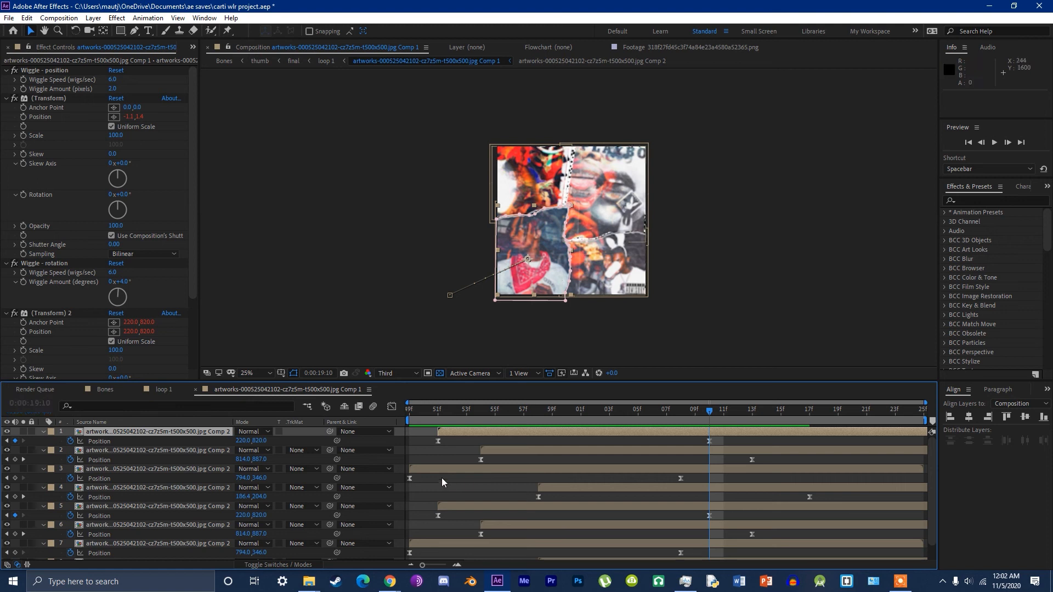
Step: Select the layer 1 torn piece, inspect it at 100% magnification and set the preview resolution to Full
{"action": "left_click", "coordinate": [434, 454]}
{"action": "left_click", "coordinate": [484, 432]}
{"action": "scroll", "coordinate": [539, 236], "scroll_direction": "up", "scroll_amount": 3}
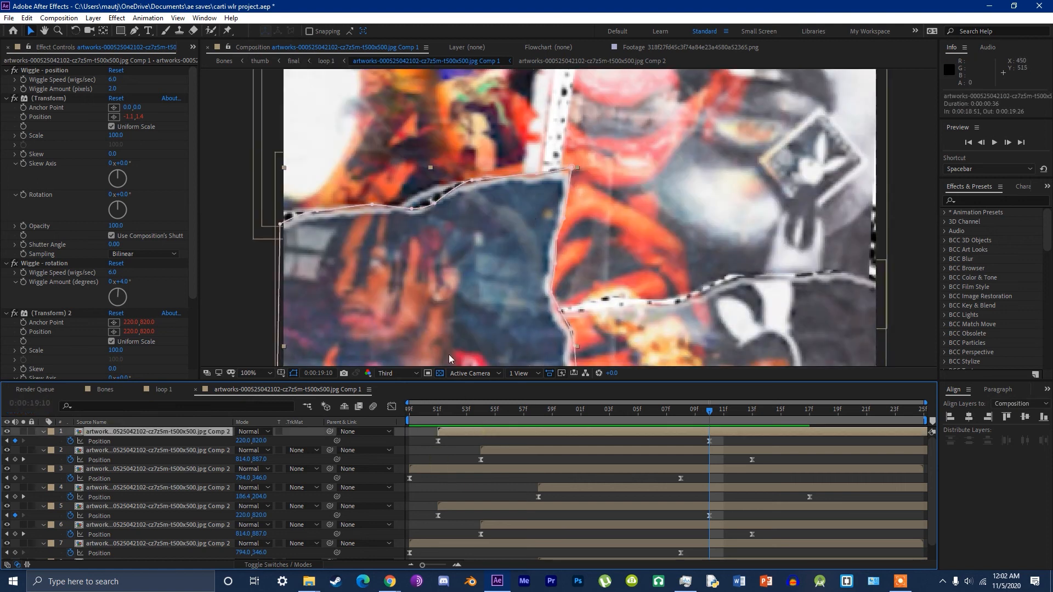
{"action": "left_click", "coordinate": [404, 374]}
{"action": "left_click", "coordinate": [390, 394]}
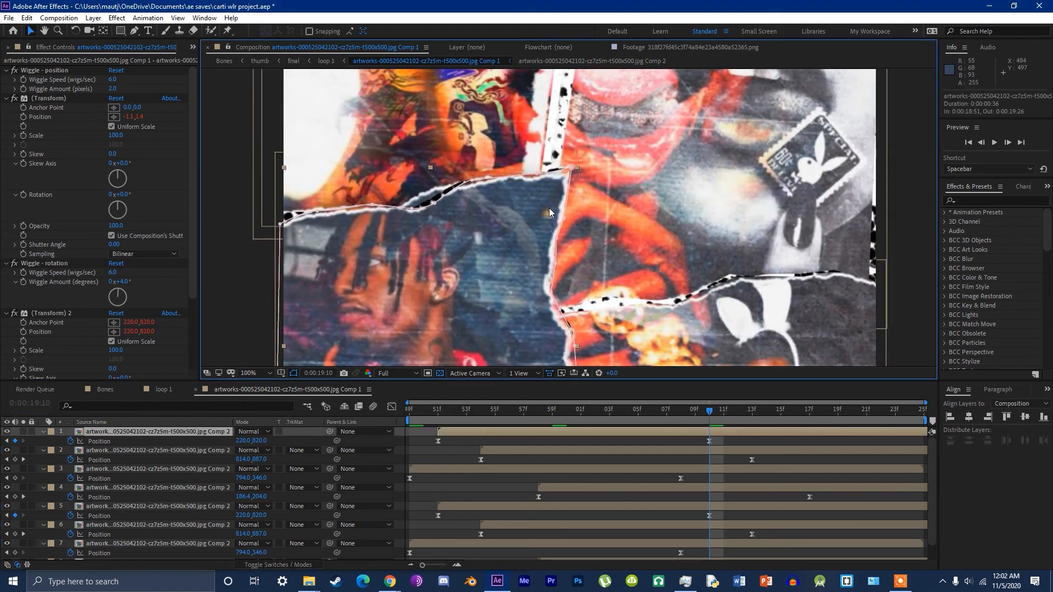
Step: Undo the accidental change to the torn piece and preview the four-piece collage assembly at 50% magnification
{"action": "left_click_drag", "start_coordinate": [550, 212], "coordinate": [556, 242]}
{"action": "key", "text": "ctrl+z"}
{"action": "scroll", "coordinate": [571, 260], "scroll_direction": "down", "scroll_amount": 3}
{"action": "scroll", "coordinate": [573, 264], "scroll_direction": "up", "scroll_amount": 2}
{"action": "mouse_move", "coordinate": [498, 209]}
{"action": "left_mouse_down"}
{"action": "mouse_move", "coordinate": [486, 226]}
{"action": "mouse_move", "coordinate": [509, 212]}
{"action": "left_mouse_up"}
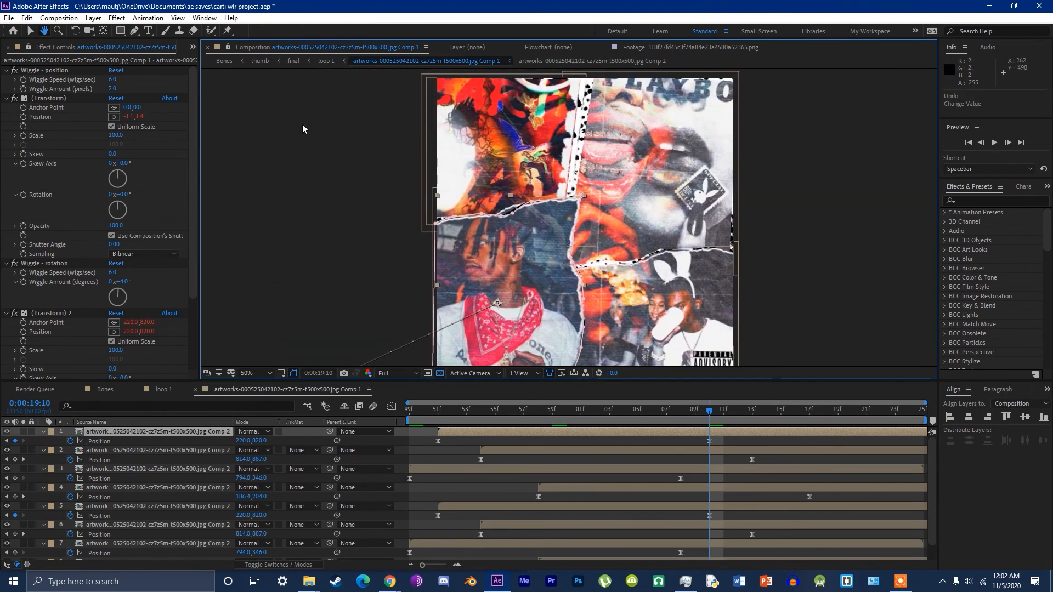
{"action": "key", "text": "space"}
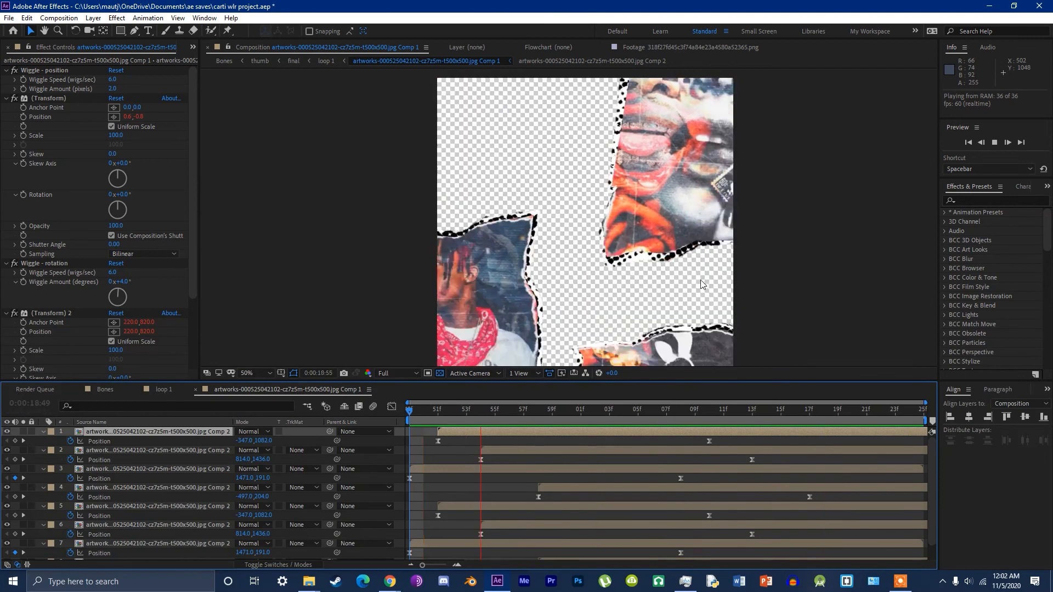
{"action": "left_click", "coordinate": [683, 288]}
Step: Highlight the Transform and Wiggle - position effects of layer 1, and preview the torn-piece animation to 0:00:19:17
{"action": "left_click", "coordinate": [49, 99]}
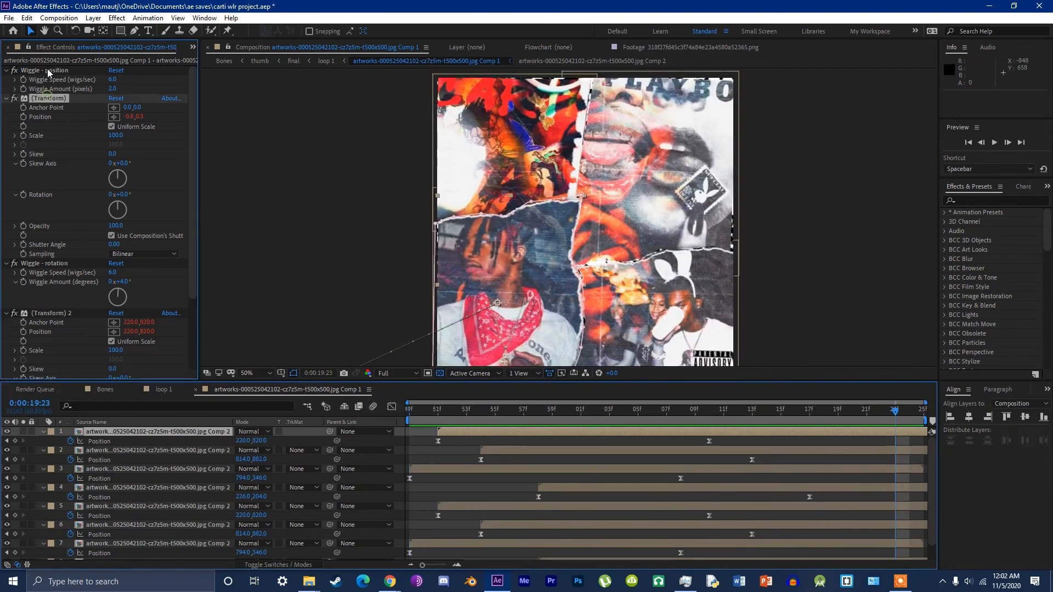
{"action": "left_click", "coordinate": [47, 69]}
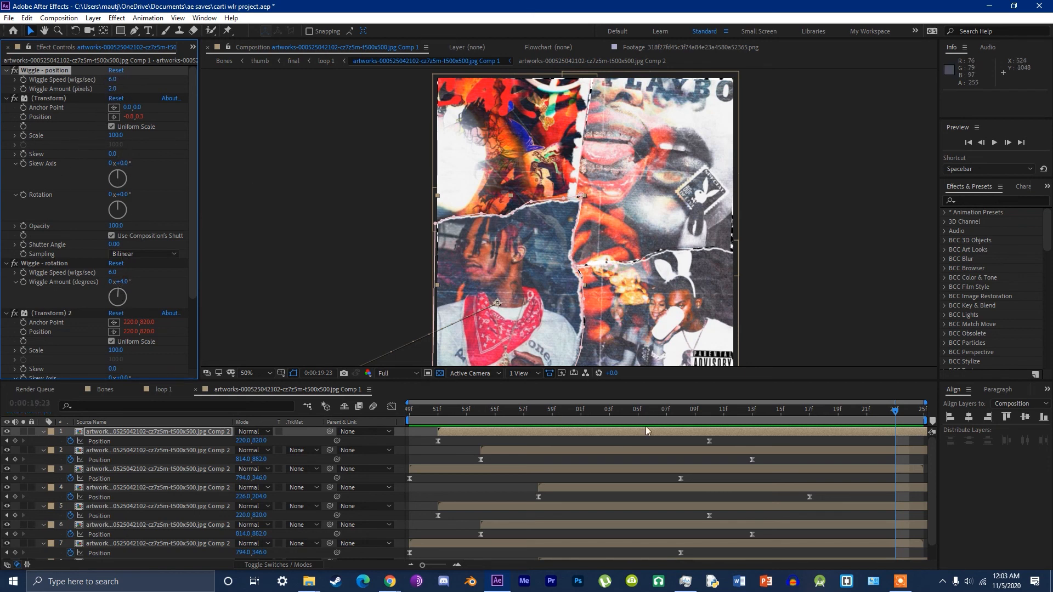
{"action": "key", "text": "space"}
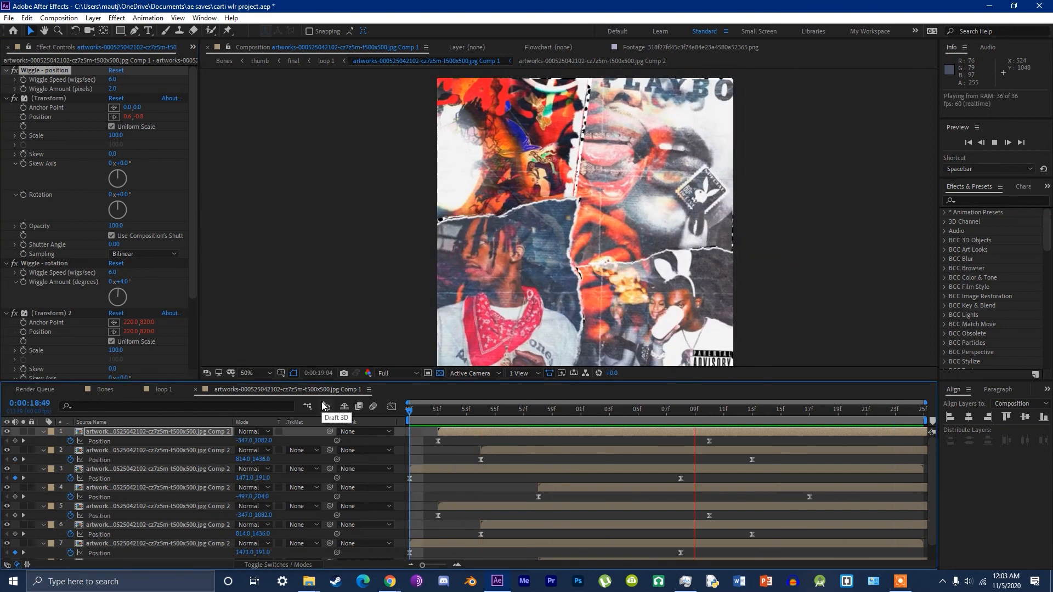
{"action": "key", "text": "space"}
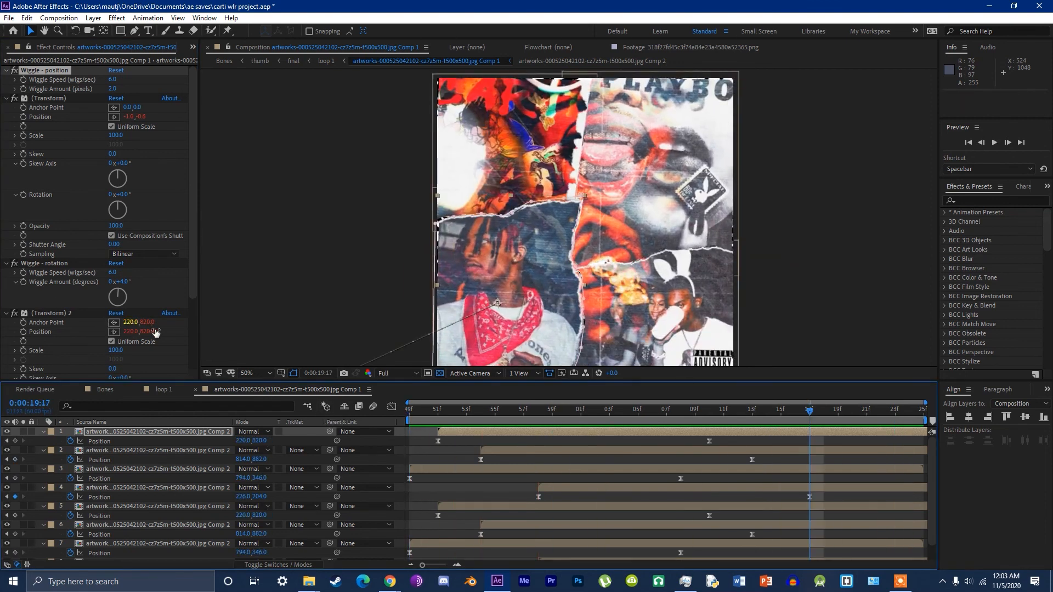
Step: Scrub the torn-piece animation, show layer 3's wiggle effects, clear the selection and replay the assembly
{"action": "key", "text": "space"}
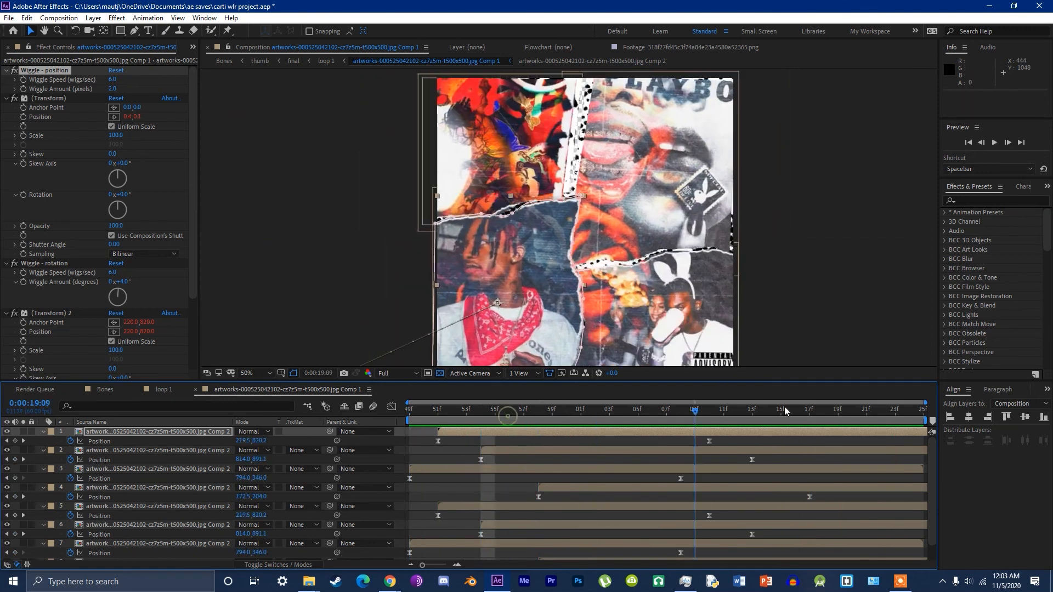
{"action": "key", "text": "space"}
{"action": "left_click", "coordinate": [479, 469]}
{"action": "left_click", "coordinate": [463, 460]}
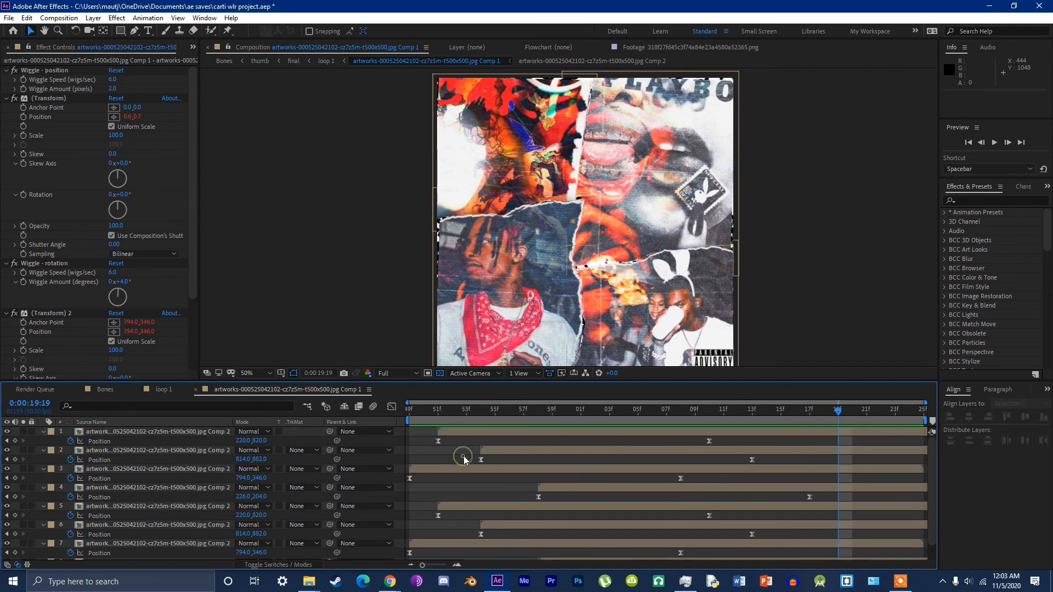
{"action": "key", "text": "space"}
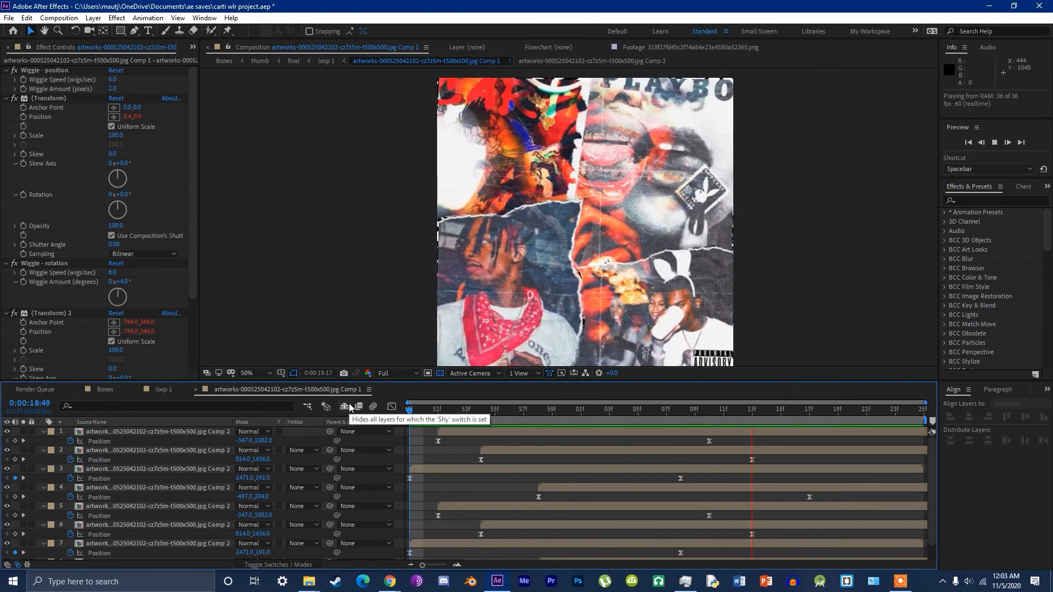
{"action": "key", "text": "space"}
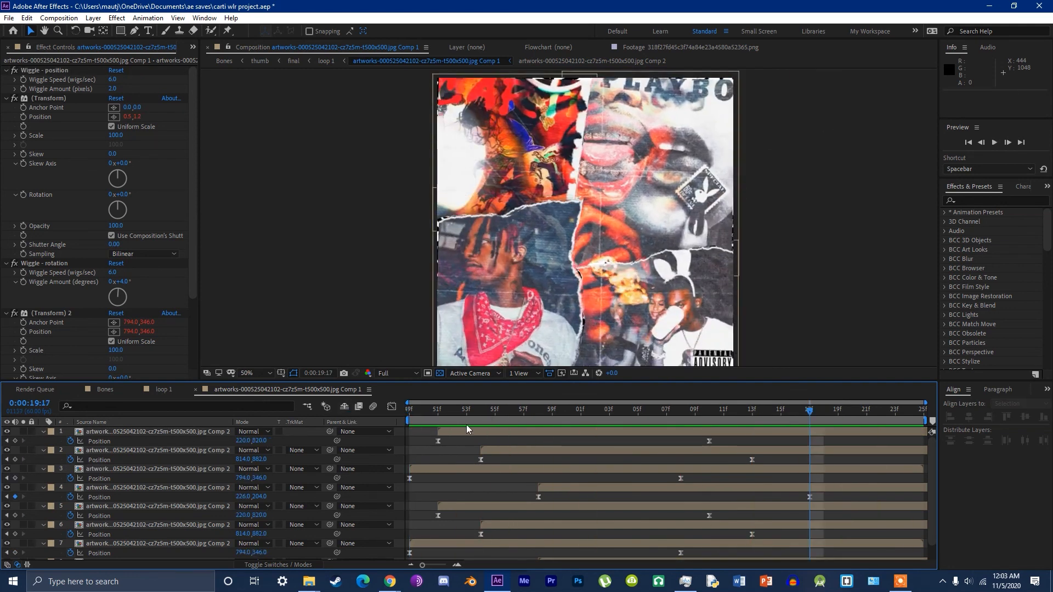
Step: Close the artworks composition and, from loop 1 at 0:00:19:10, open the 3_head_carti_by_digisoulgfx_ddme46q-pre.jpg Comp 1 layer
{"action": "key", "text": "ctrl+w"}
{"action": "left_click", "coordinate": [859, 445]}
{"action": "left_click", "coordinate": [859, 450]}
{"action": "left_click", "coordinate": [903, 582]}
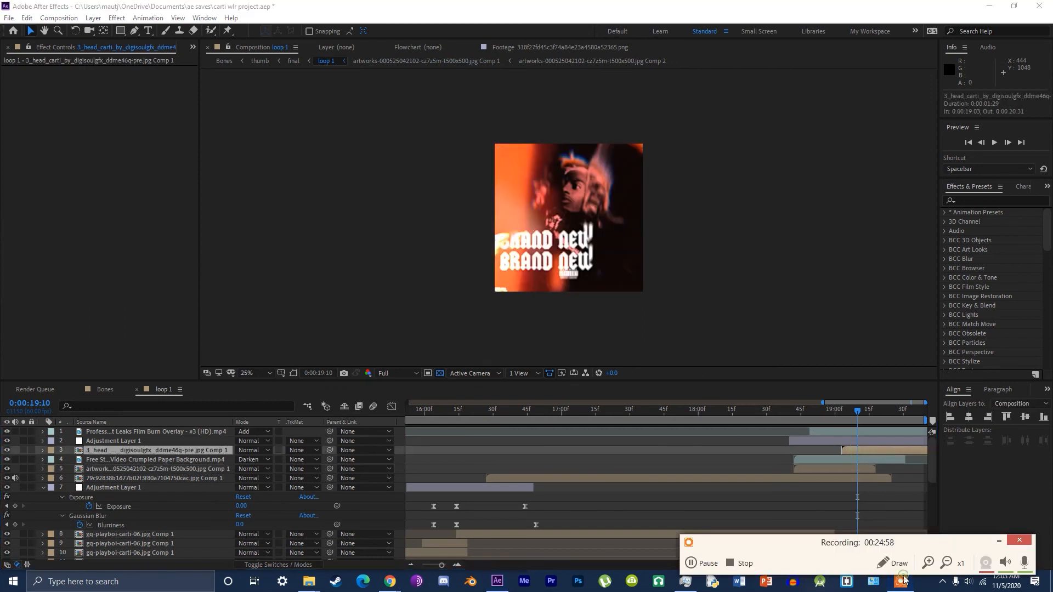
{"action": "left_click", "coordinate": [999, 540]}
{"action": "double_click", "coordinate": [856, 450]}
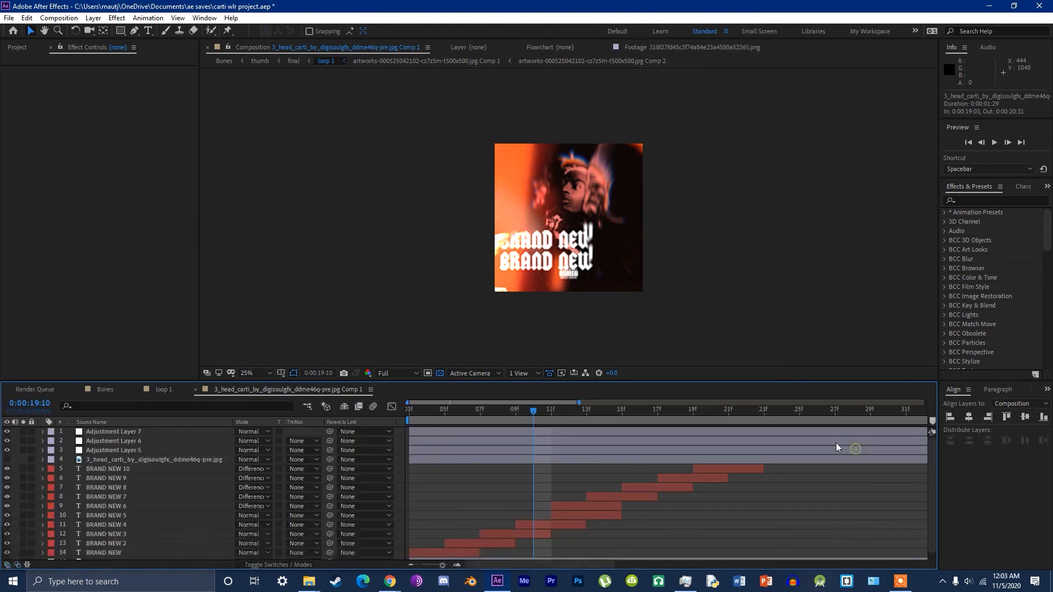
Step: Set the preview resolution to Third, open the source image of layer 15 and return to the composition
{"action": "left_click", "coordinate": [394, 373]}
{"action": "left_click", "coordinate": [396, 425]}
{"action": "left_click", "coordinate": [475, 555]}
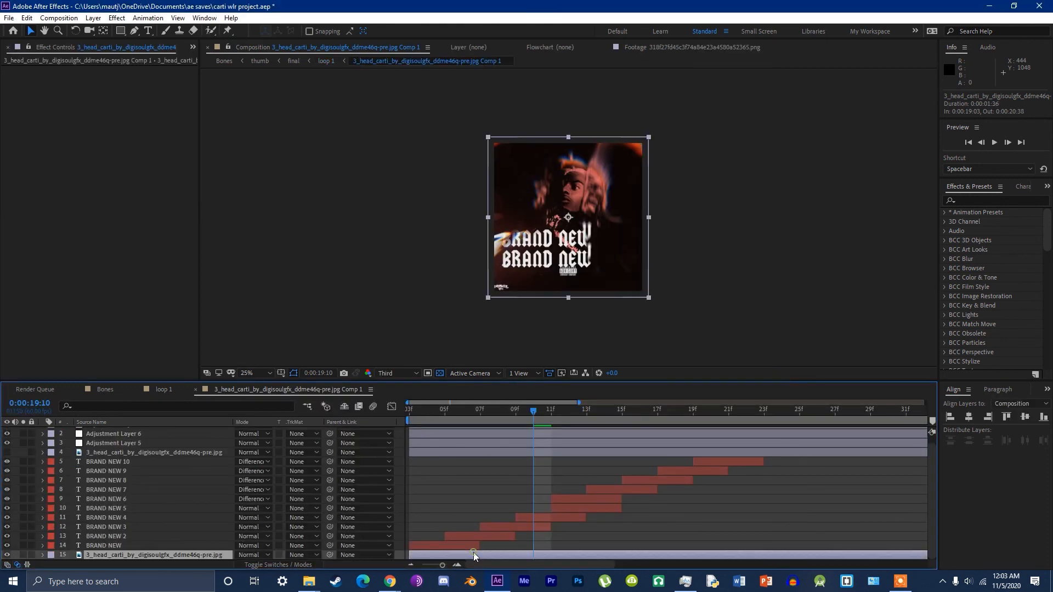
{"action": "double_click", "coordinate": [473, 553]}
{"action": "left_click", "coordinate": [304, 49]}
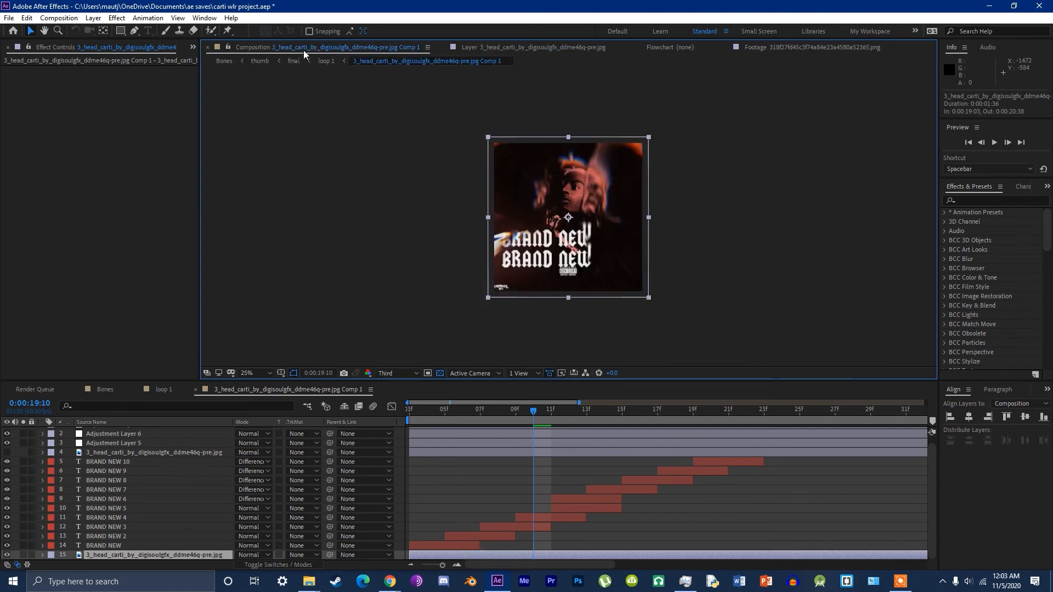
{"action": "scroll", "coordinate": [206, 500], "scroll_direction": "up", "scroll_amount": 2}
{"action": "scroll", "coordinate": [170, 520], "scroll_direction": "down", "scroll_amount": 2}
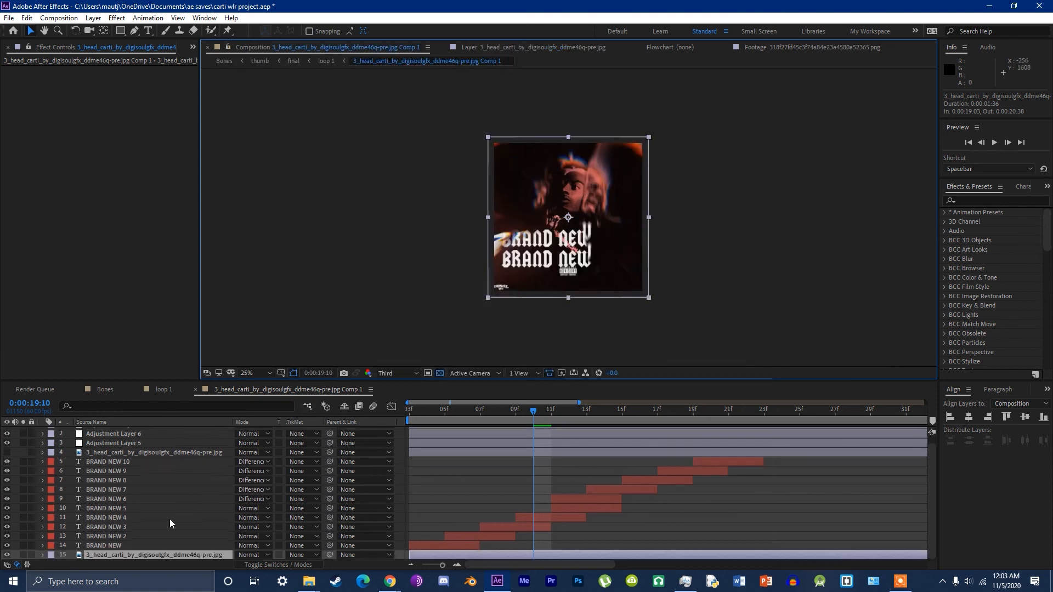
Step: Reopen layer 15 to examine its source image, return to the composition and select the masked image copy on layer 4
{"action": "double_click", "coordinate": [129, 556]}
{"action": "scroll", "coordinate": [568, 189], "scroll_direction": "up", "scroll_amount": 4}
{"action": "scroll", "coordinate": [543, 215], "scroll_direction": "down", "scroll_amount": 2}
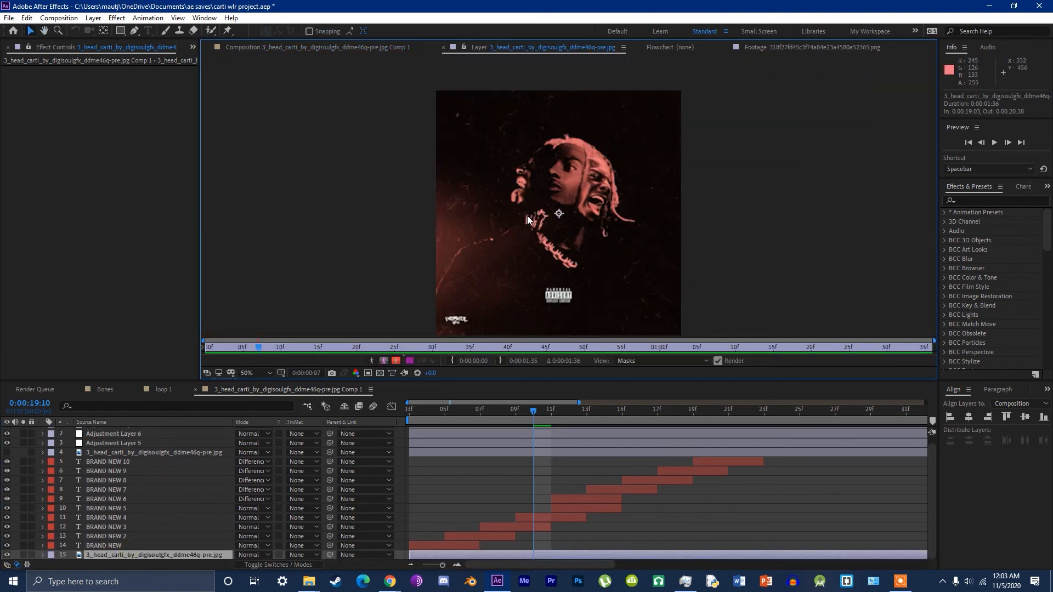
{"action": "left_click", "coordinate": [328, 46]}
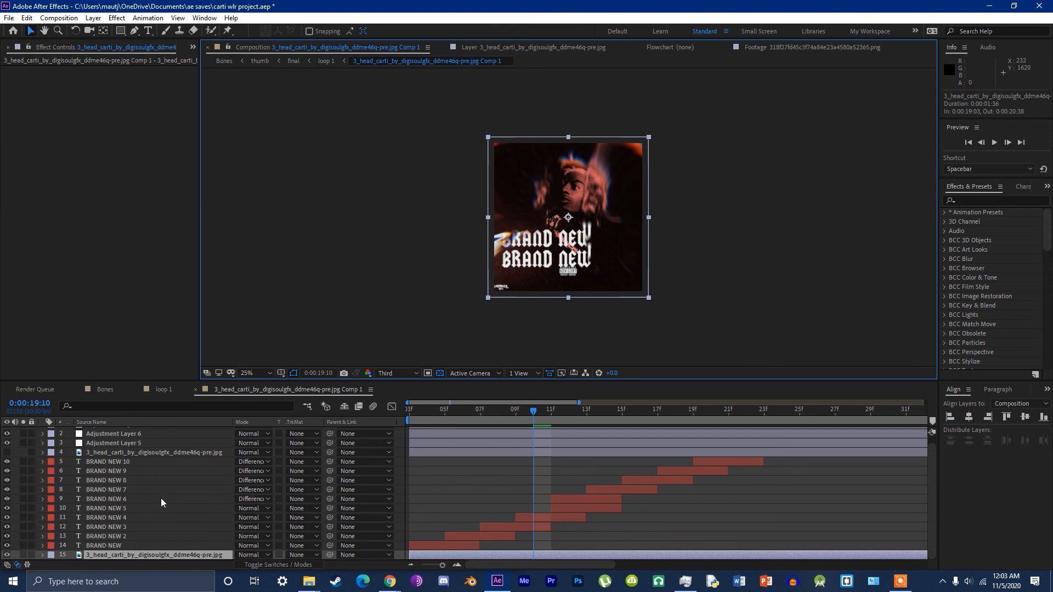
{"action": "scroll", "coordinate": [133, 476], "scroll_direction": "up", "scroll_amount": 1}
{"action": "left_click", "coordinate": [126, 459]}
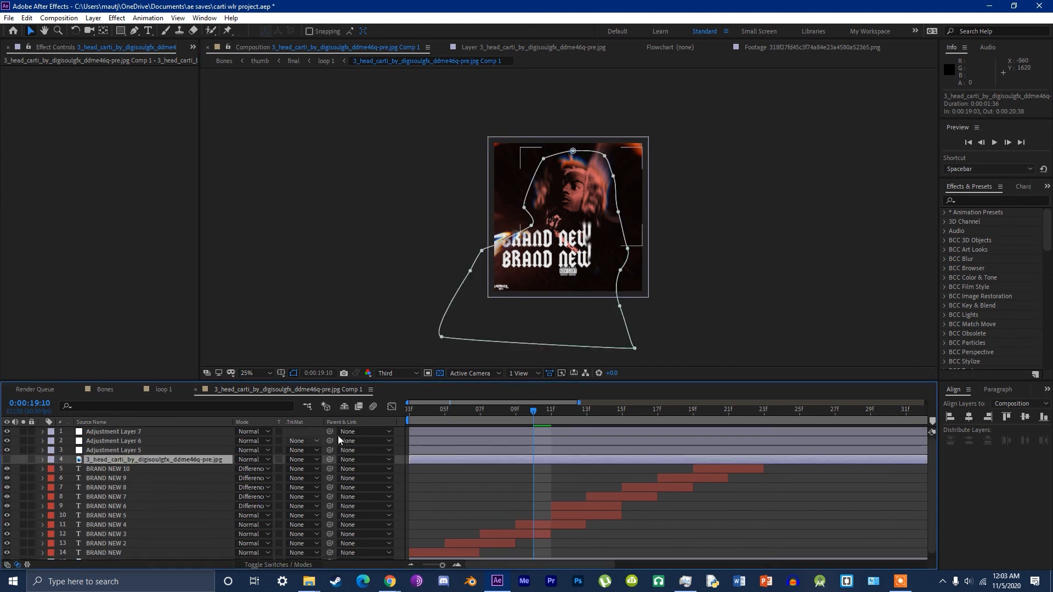
Step: Examine the S_Shake and Twitch settings on Adjustment Layer 5, briefly comparing them with Adjustment Layer 6
{"action": "left_click", "coordinate": [104, 450]}
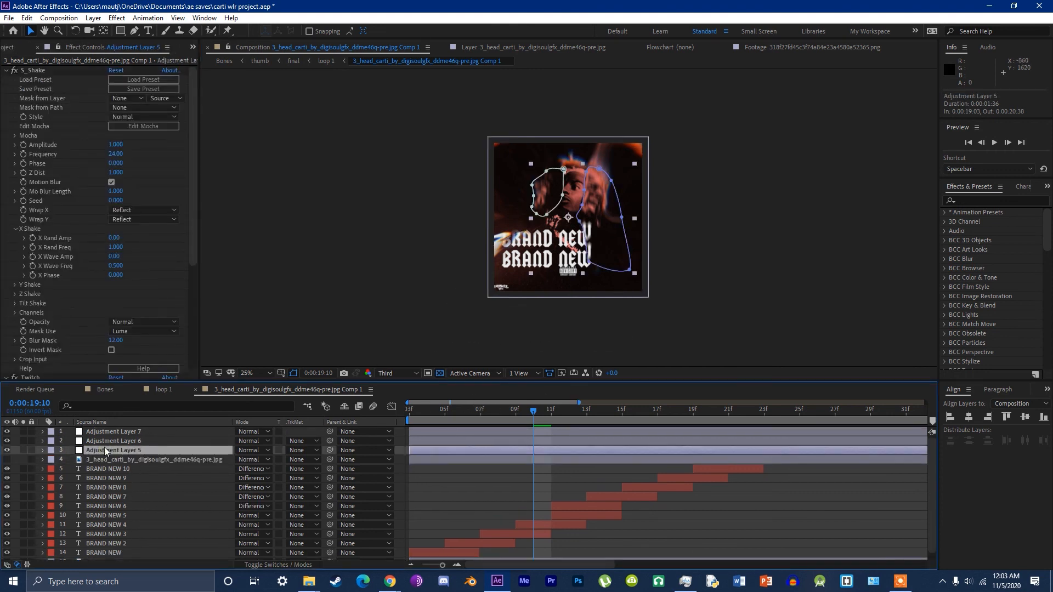
{"action": "scroll", "coordinate": [88, 358], "scroll_direction": "down", "scroll_amount": 5}
{"action": "left_click", "coordinate": [27, 215]}
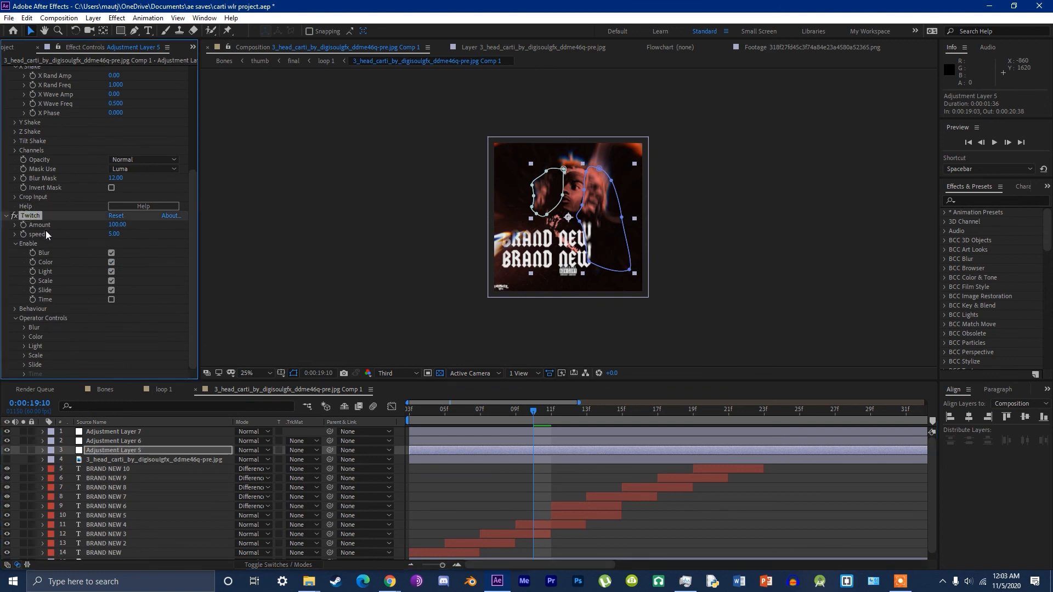
{"action": "left_click", "coordinate": [113, 440]}
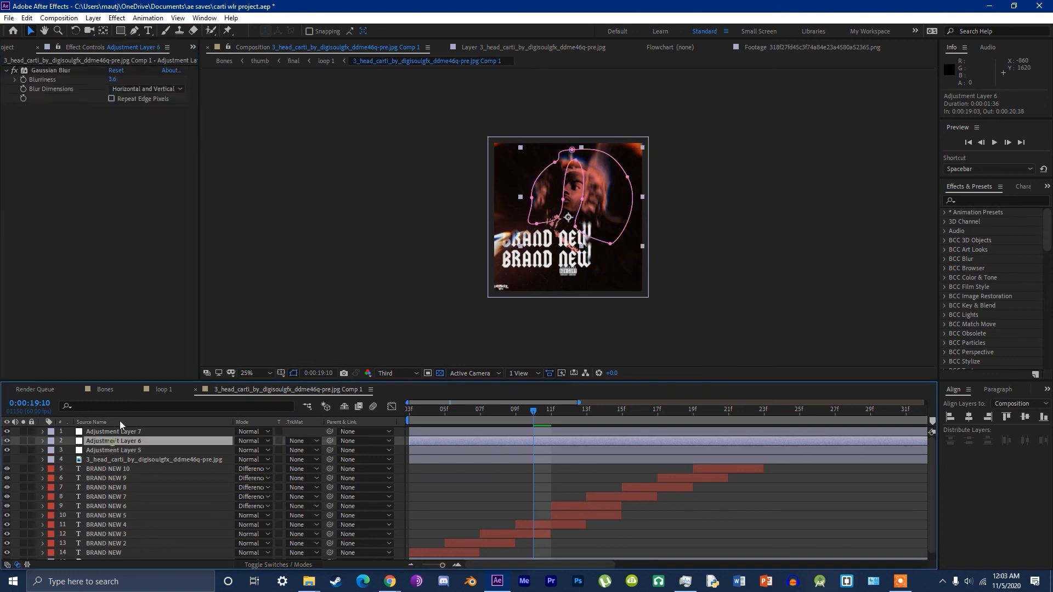
{"action": "left_click", "coordinate": [119, 449]}
{"action": "scroll", "coordinate": [47, 305], "scroll_direction": "down", "scroll_amount": 3}
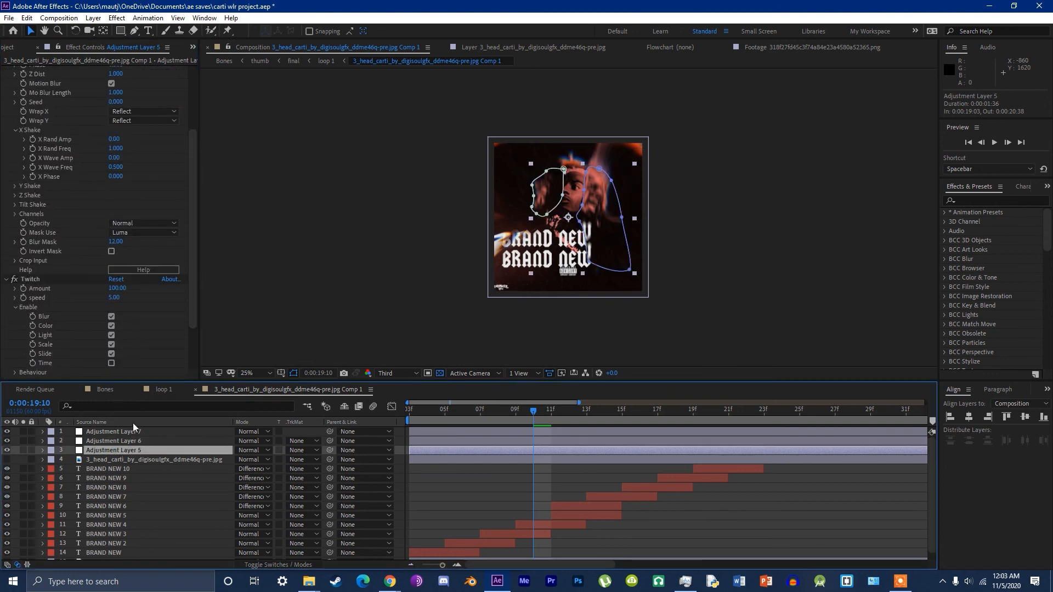
Step: Show Adjustment Layer 6's Gaussian Blur and inspect its masks around the face up close
{"action": "left_click", "coordinate": [130, 441]}
{"action": "left_click", "coordinate": [117, 432]}
{"action": "left_click", "coordinate": [115, 438]}
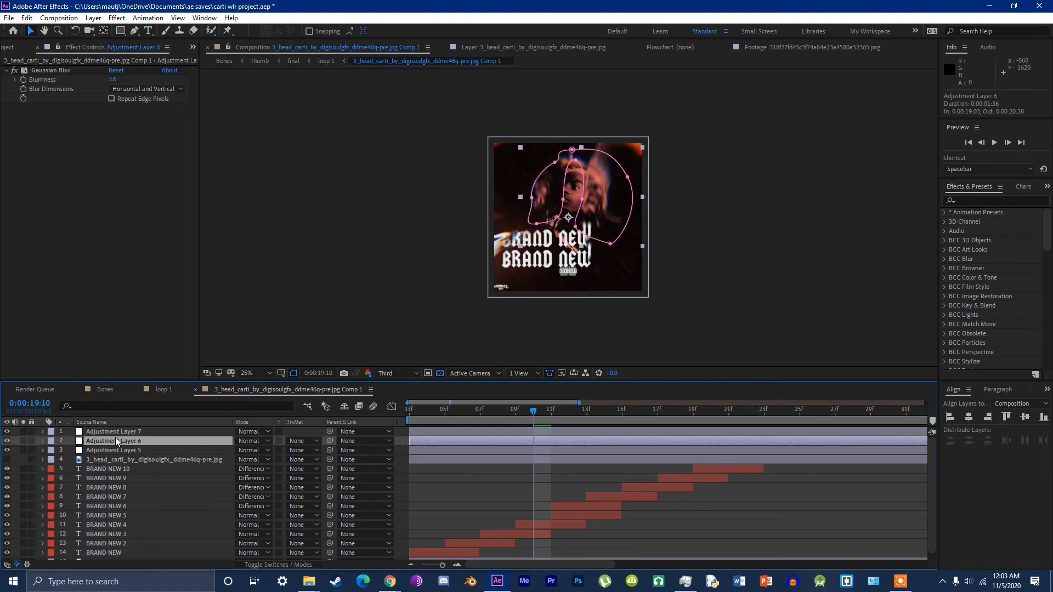
{"action": "scroll", "coordinate": [580, 176], "scroll_direction": "up", "scroll_amount": 4}
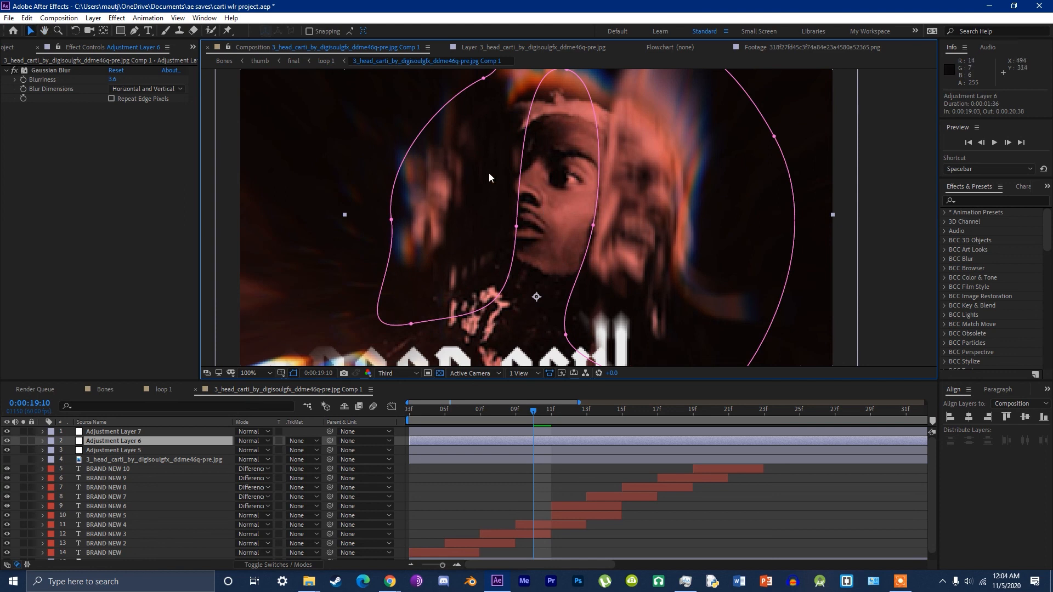
Step: Show the effects on Adjustment Layer 7, switching CC Lens and Turbulent Displace off and back on to compare
{"action": "left_click", "coordinate": [107, 433]}
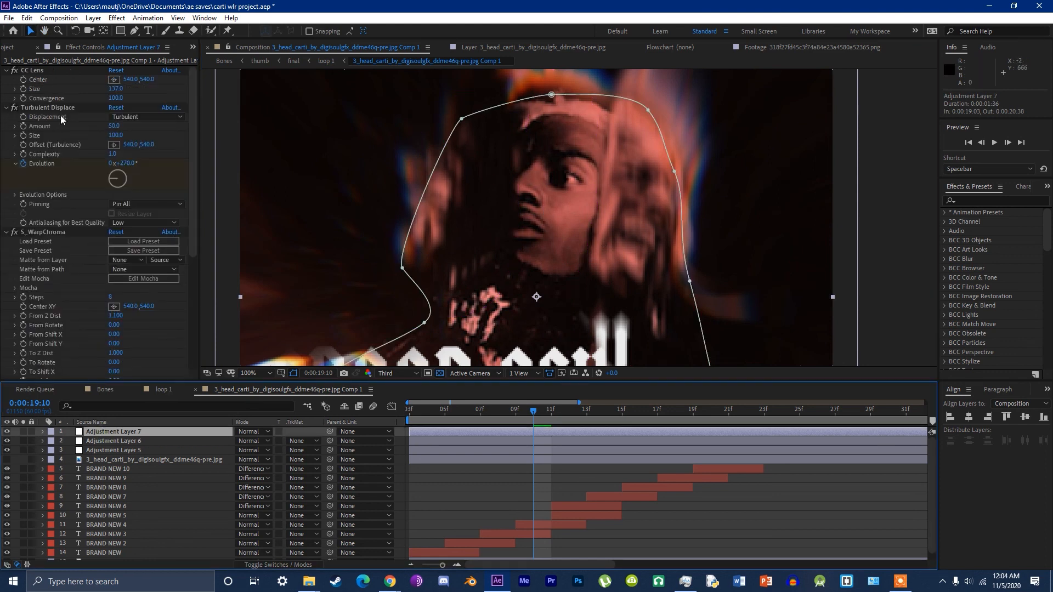
{"action": "left_click", "coordinate": [34, 69]}
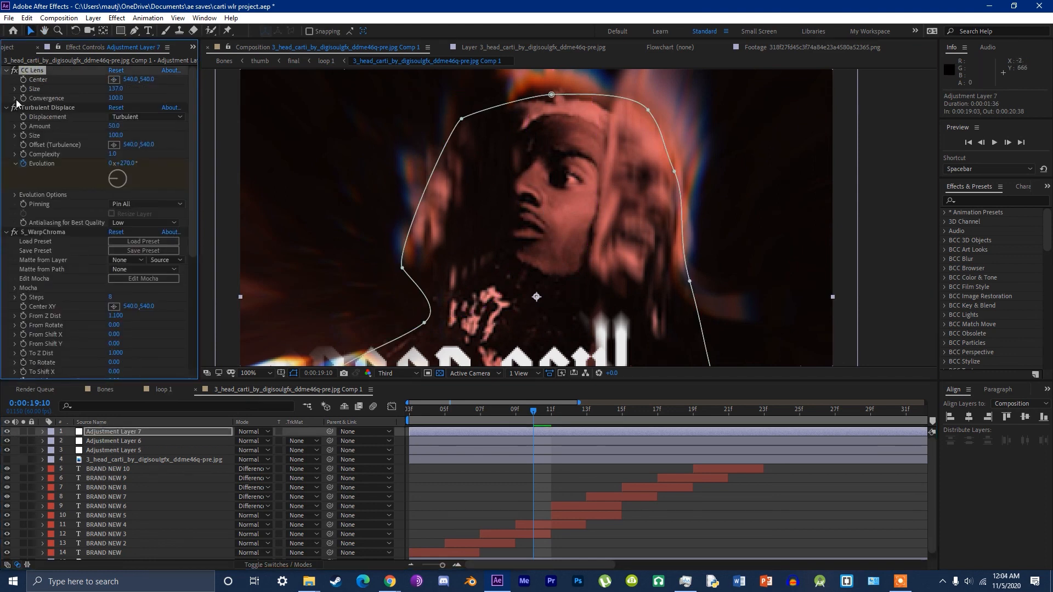
{"action": "left_click", "coordinate": [13, 69]}
{"action": "left_click", "coordinate": [12, 69]}
{"action": "left_click", "coordinate": [13, 68]}
{"action": "left_click", "coordinate": [12, 69]}
{"action": "left_click", "coordinate": [40, 108]}
{"action": "left_click", "coordinate": [14, 107]}
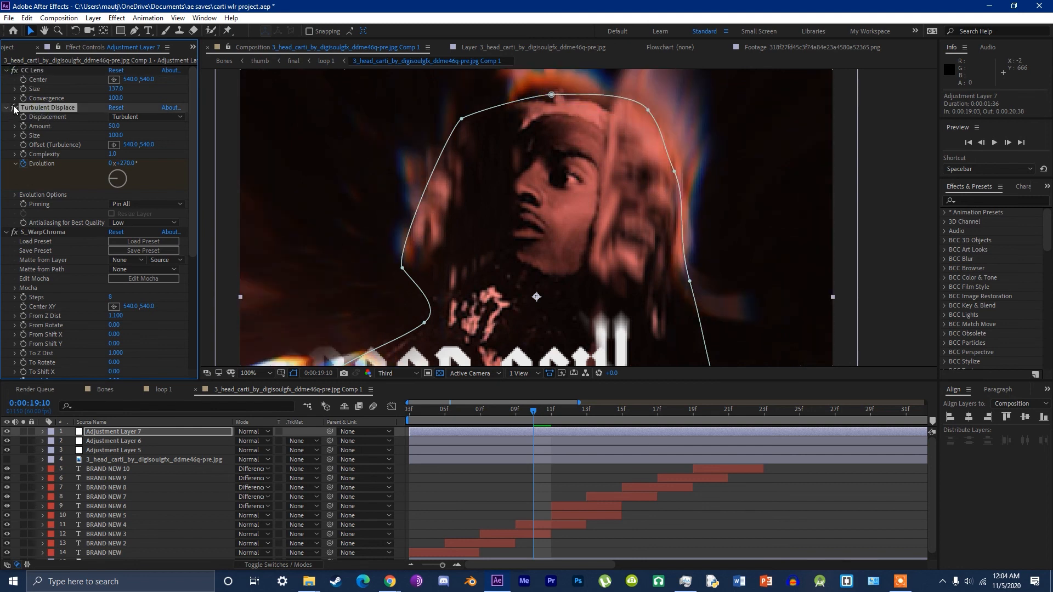
{"action": "left_click", "coordinate": [14, 108]}
Step: Switch Adjustment Layer 7's S_WarpChroma effect off and back on to compare its contribution
{"action": "left_click", "coordinate": [47, 233]}
{"action": "scroll", "coordinate": [47, 234], "scroll_direction": "down", "scroll_amount": 2}
{"action": "left_click", "coordinate": [12, 184]}
{"action": "left_click", "coordinate": [12, 184]}
{"action": "left_click", "coordinate": [13, 184]}
{"action": "left_click", "coordinate": [12, 183]}
Step: Play back the BRAND NEW text scene from its start at 0:00:19:03
{"action": "left_click_drag", "start_coordinate": [450, 408], "coordinate": [380, 387]}
{"action": "scroll", "coordinate": [571, 219], "scroll_direction": "down", "scroll_amount": 1}
{"action": "key", "text": "space"}
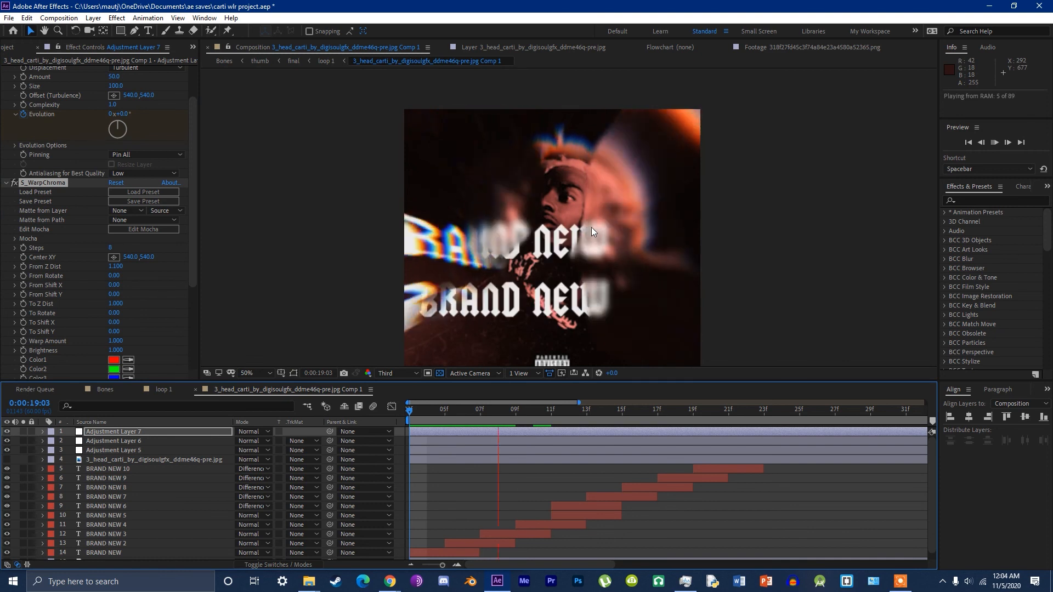
{"action": "left_click_drag", "start_coordinate": [594, 227], "coordinate": [581, 206]}
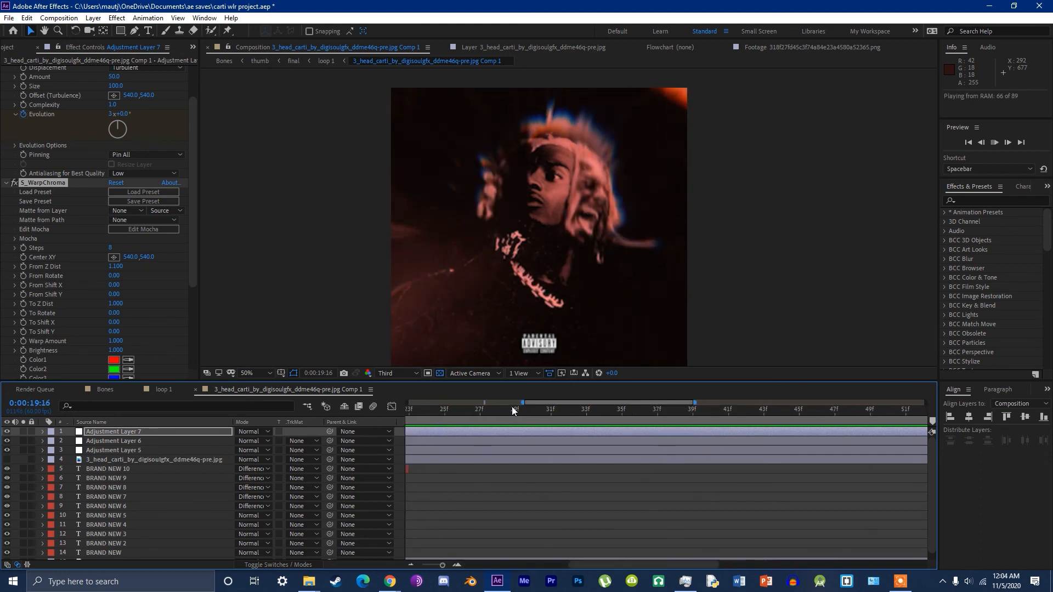
Step: Close the scene's composition and, in loop 1, show the Light Leaks Film Burn Overlay layer at 0:00:19:03 with the whole timeline in view
{"action": "key", "text": "ctrl+w"}
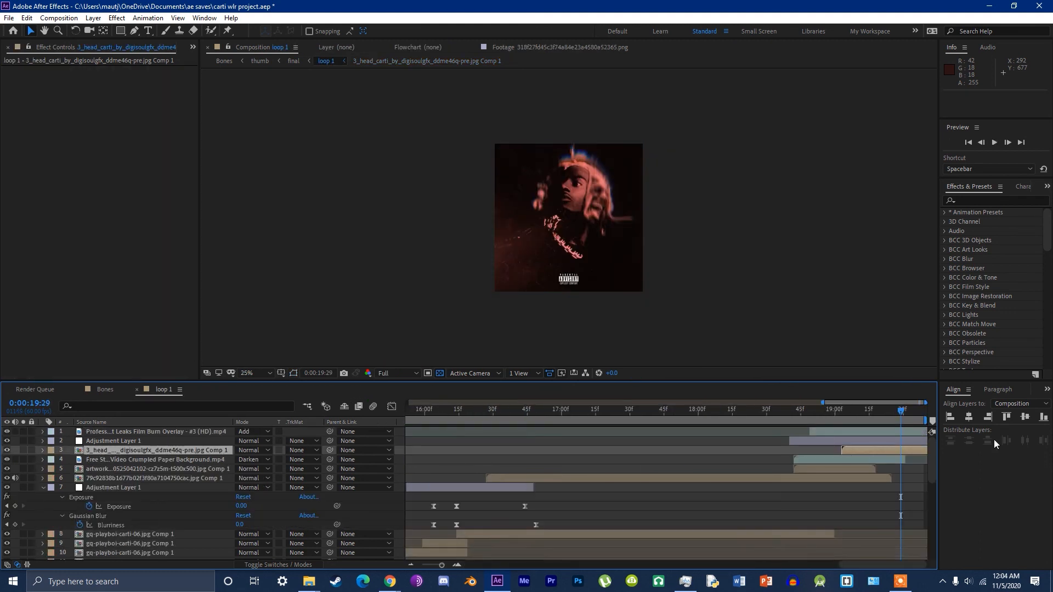
{"action": "left_click", "coordinate": [848, 431]}
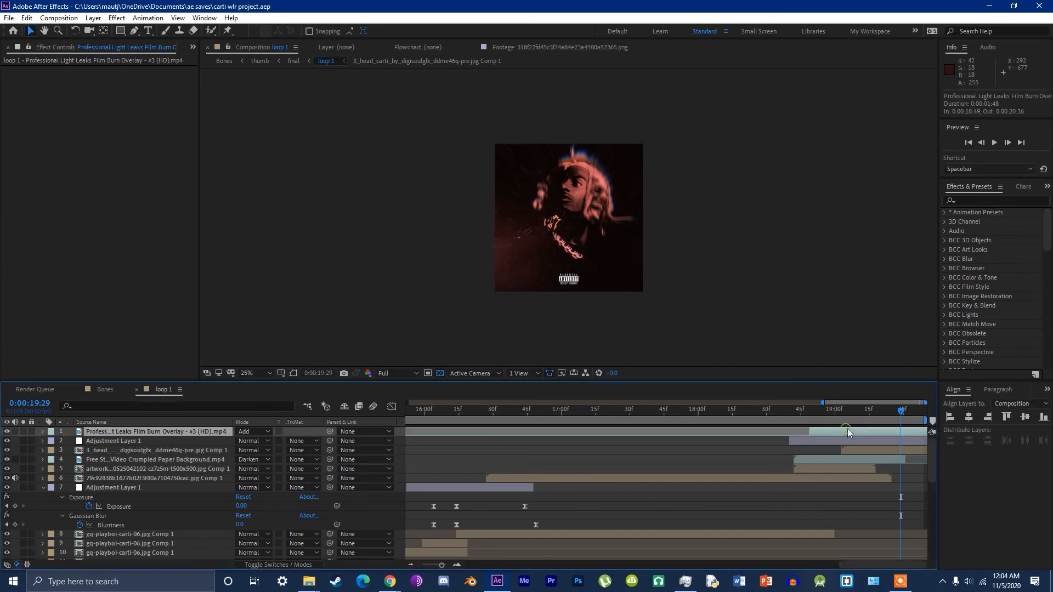
{"action": "left_click_drag", "start_coordinate": [870, 414], "coordinate": [347, 452]}
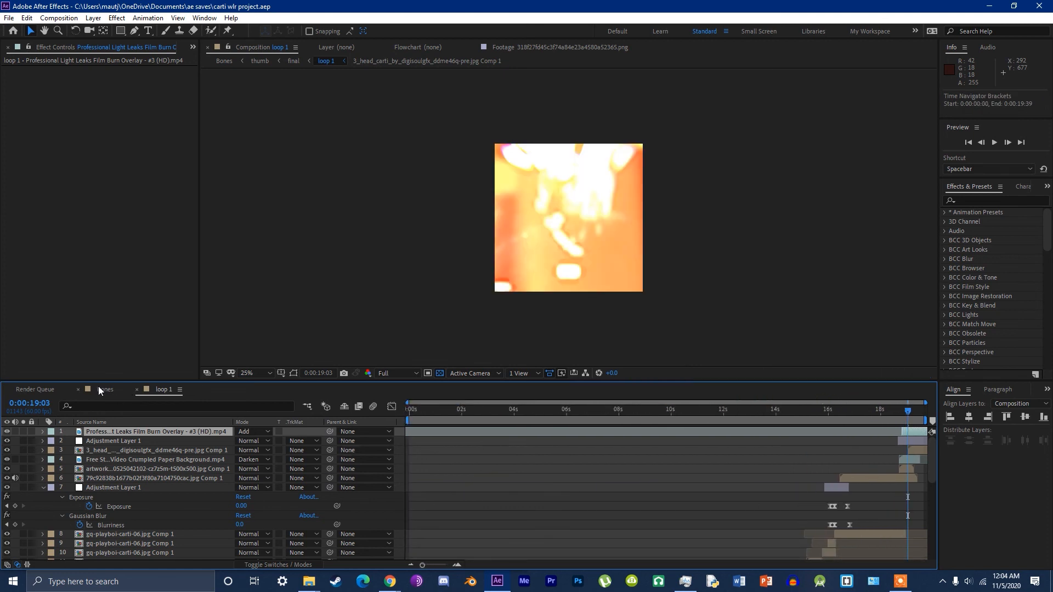
Step: Go to the Bones composition, open final, look into its loop 1 layer and return to final
{"action": "left_click", "coordinate": [99, 389]}
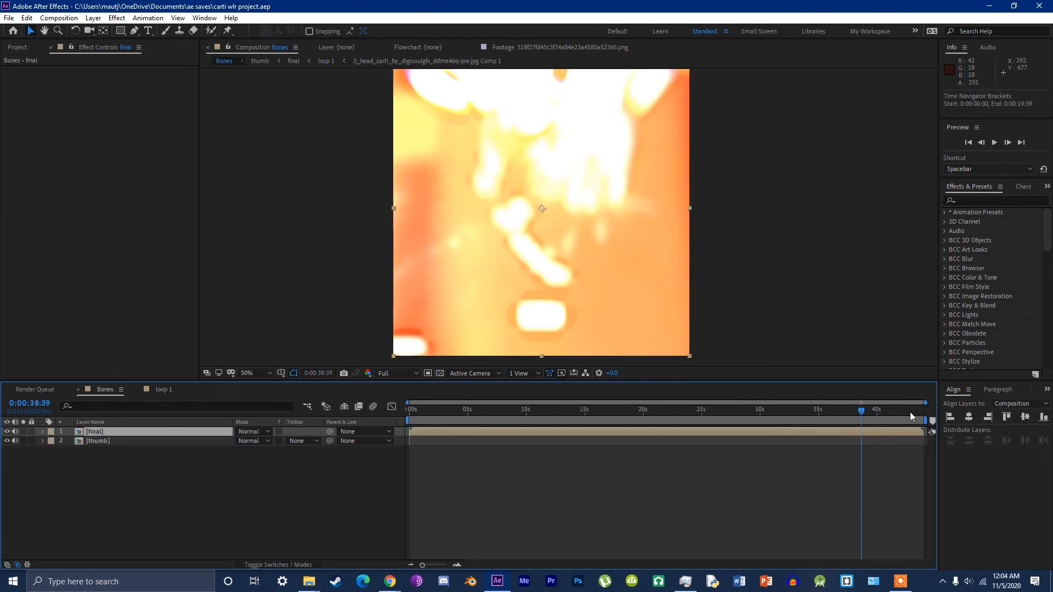
{"action": "double_click", "coordinate": [429, 430]}
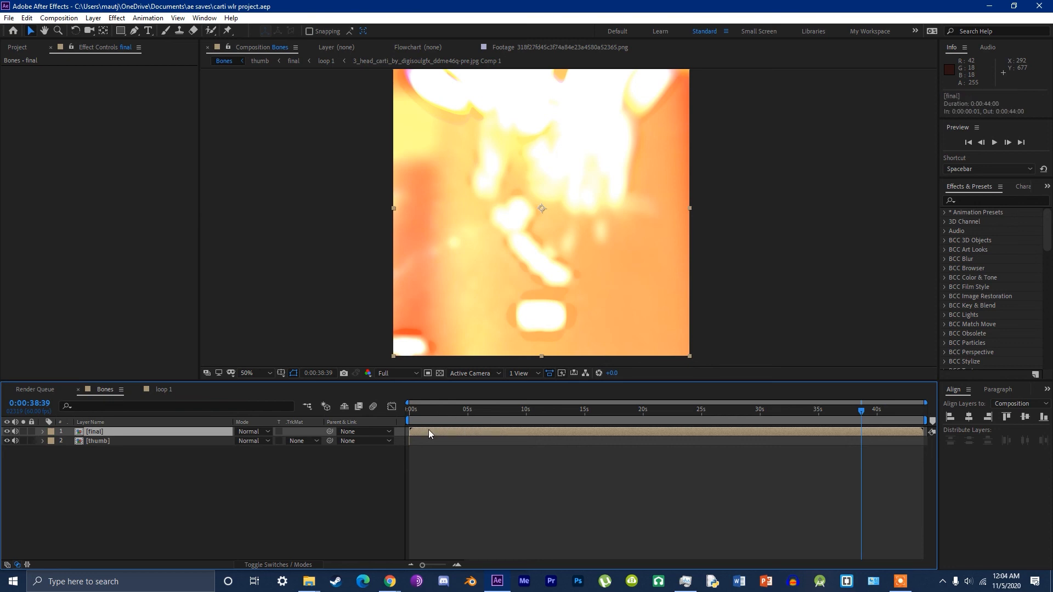
{"action": "double_click", "coordinate": [483, 449]}
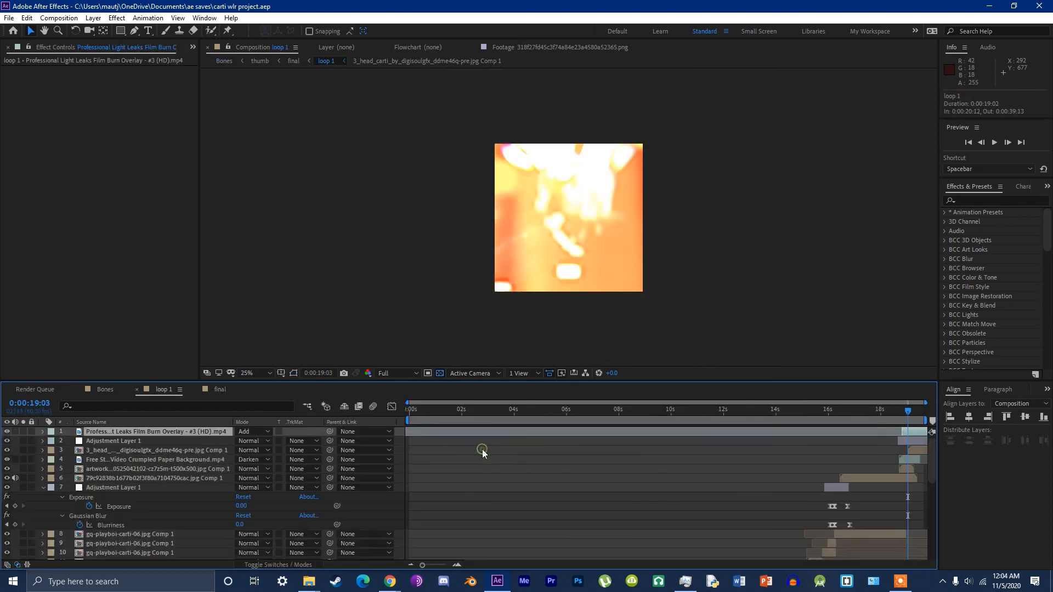
{"action": "left_click_drag", "start_coordinate": [921, 422], "coordinate": [851, 408]}
{"action": "left_click", "coordinate": [219, 389]}
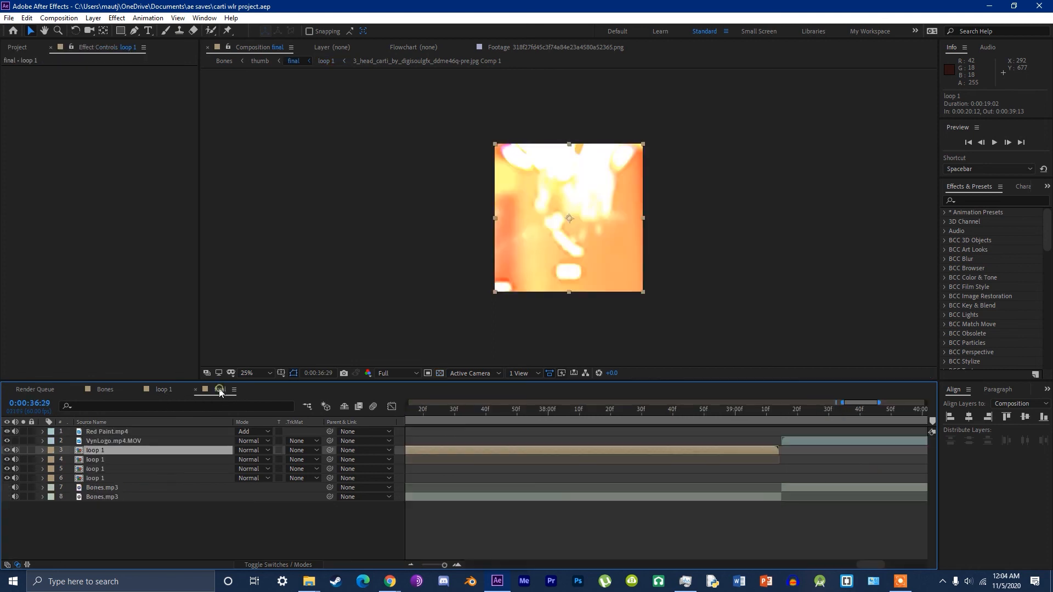
Step: Add a 1080 x 1080 px black solid above the loop 1 layers in final, pre-compose it and open the resulting composition
{"action": "right_click", "coordinate": [194, 522]}
{"action": "mouse_move", "coordinate": [323, 399]}
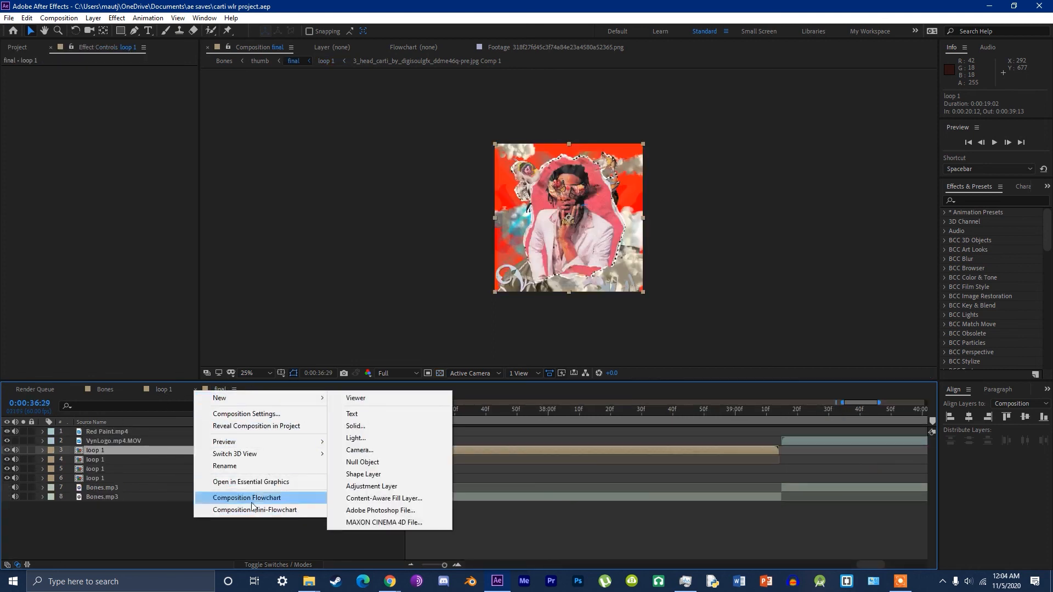
{"action": "left_click", "coordinate": [368, 426]}
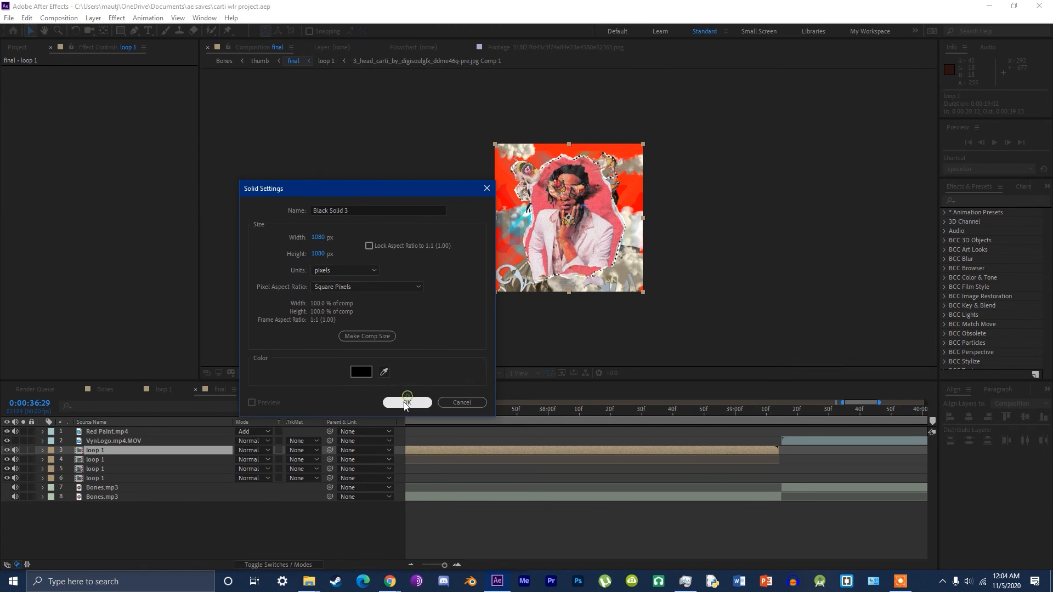
{"action": "left_click", "coordinate": [405, 335]}
{"action": "right_click", "coordinate": [485, 451]}
{"action": "left_click", "coordinate": [527, 426]}
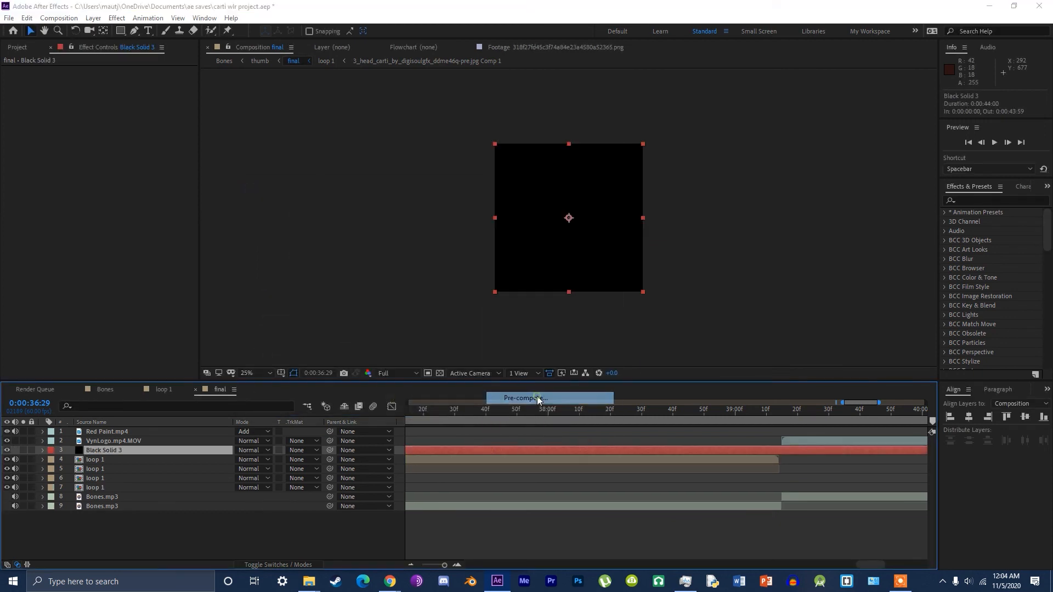
{"action": "key", "text": "Return"}
{"action": "double_click", "coordinate": [463, 450]}
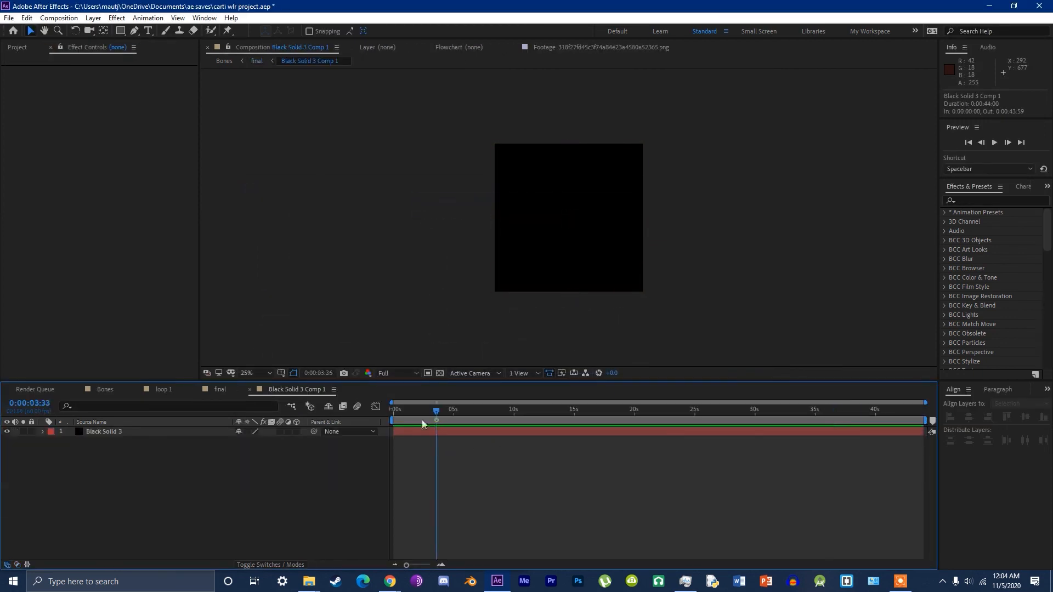
Step: Add a 1080 x 1080 px red solid above the black solid
{"action": "left_click", "coordinate": [123, 432]}
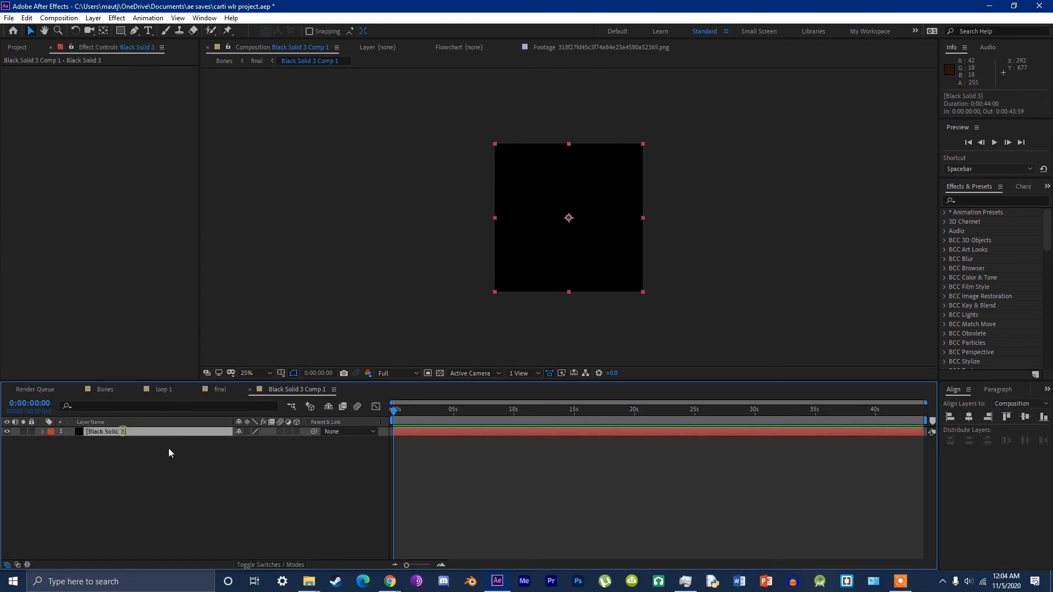
{"action": "right_click", "coordinate": [189, 486]}
{"action": "left_click", "coordinate": [197, 477]}
{"action": "right_click", "coordinate": [176, 516]}
{"action": "mouse_move", "coordinate": [232, 400]}
{"action": "left_click", "coordinate": [337, 429]}
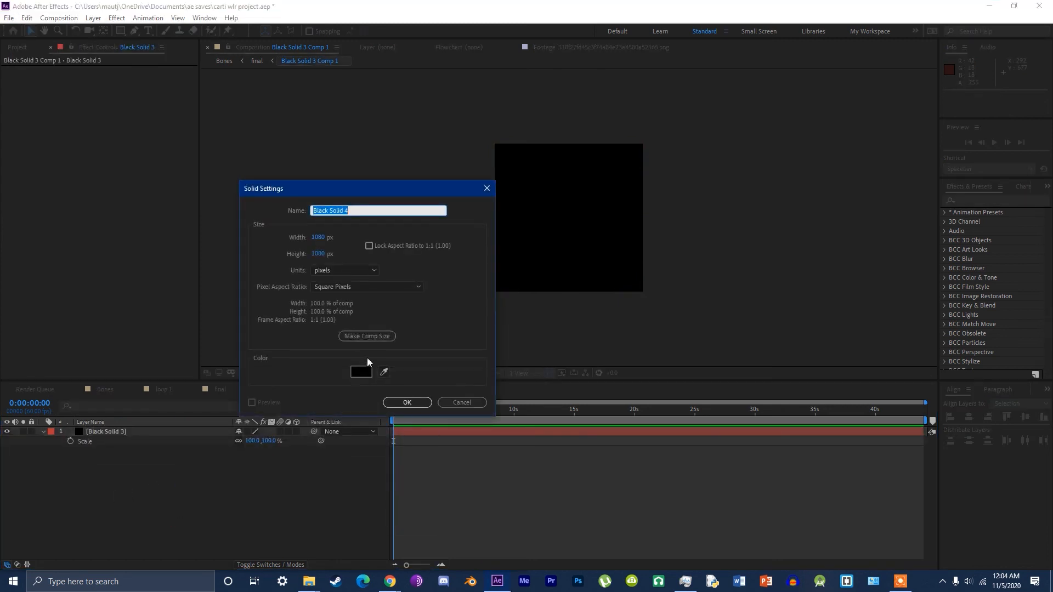
{"action": "left_click", "coordinate": [364, 371]}
{"action": "left_click_drag", "start_coordinate": [275, 362], "coordinate": [452, 274]}
{"action": "left_click", "coordinate": [402, 323]}
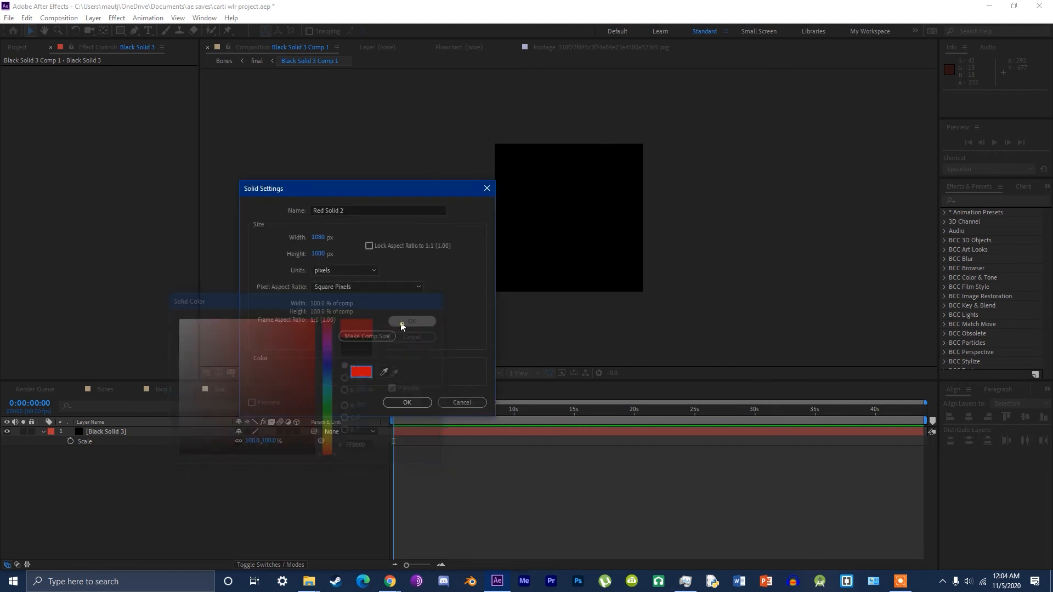
{"action": "left_click", "coordinate": [408, 404]}
Step: Add a 1080 x 1080 px green solid above the red solid
{"action": "key", "text": "ctrl+y"}
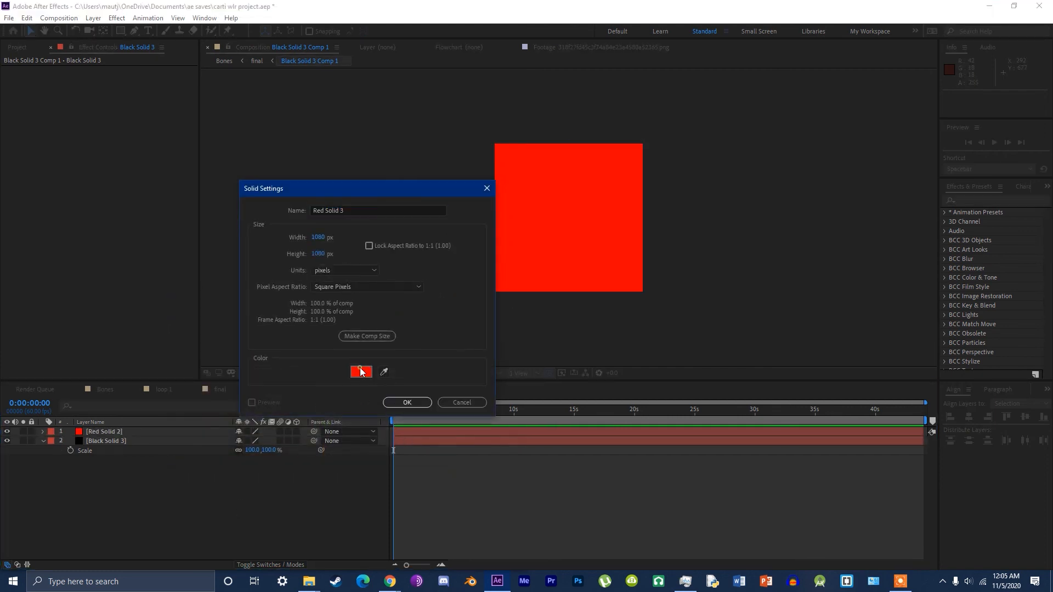
{"action": "left_click", "coordinate": [360, 371]}
{"action": "left_click", "coordinate": [329, 414]}
{"action": "left_click", "coordinate": [416, 320]}
{"action": "left_click", "coordinate": [409, 406]}
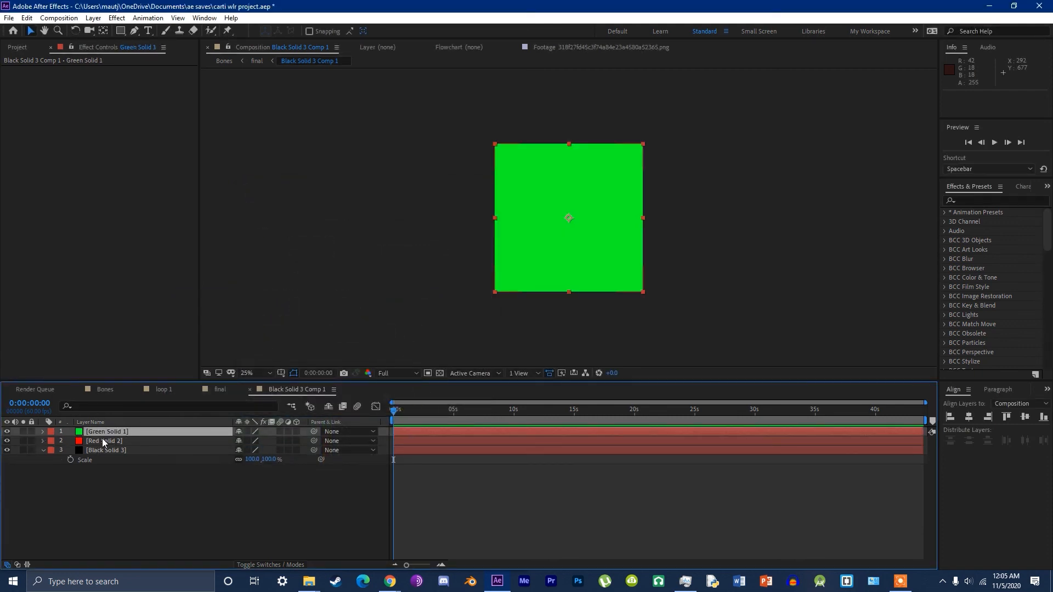
Step: Enable Scale and Rotation keyframing on the green solid at 0:00:00:00
{"action": "key", "text": "s"}
{"action": "left_click", "coordinate": [71, 441]}
{"action": "scroll", "coordinate": [489, 311], "scroll_direction": "up", "scroll_amount": 1}
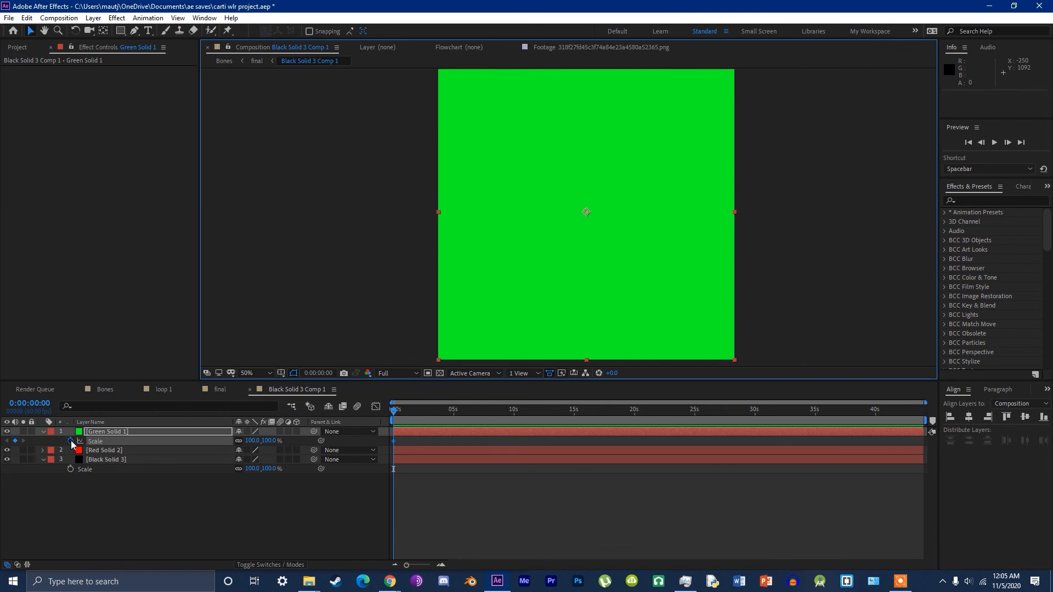
{"action": "key", "text": "shift+r"}
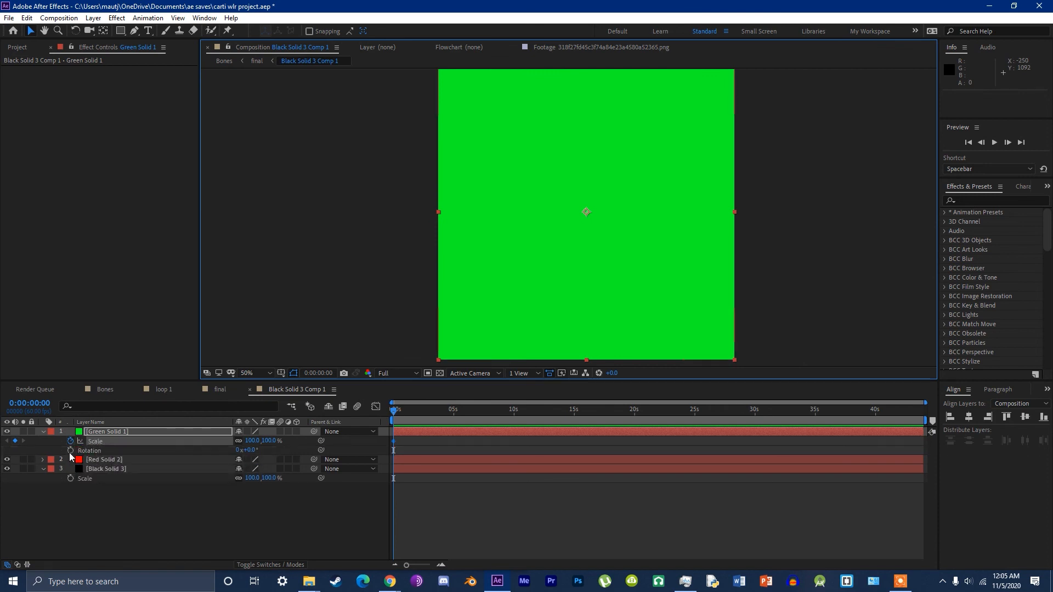
{"action": "left_click", "coordinate": [70, 450]}
Step: Restart the green solid's Scale and Rotation keyframing at 0:00:01:59, and add keyframes for both properties at 0:00:00:00
{"action": "left_click_drag", "start_coordinate": [418, 413], "coordinate": [431, 415]}
{"action": "scroll", "coordinate": [414, 419], "scroll_direction": "up", "scroll_amount": 2}
{"action": "scroll", "coordinate": [439, 469], "scroll_direction": "left", "scroll_amount": 2}
{"action": "left_click", "coordinate": [430, 447]}
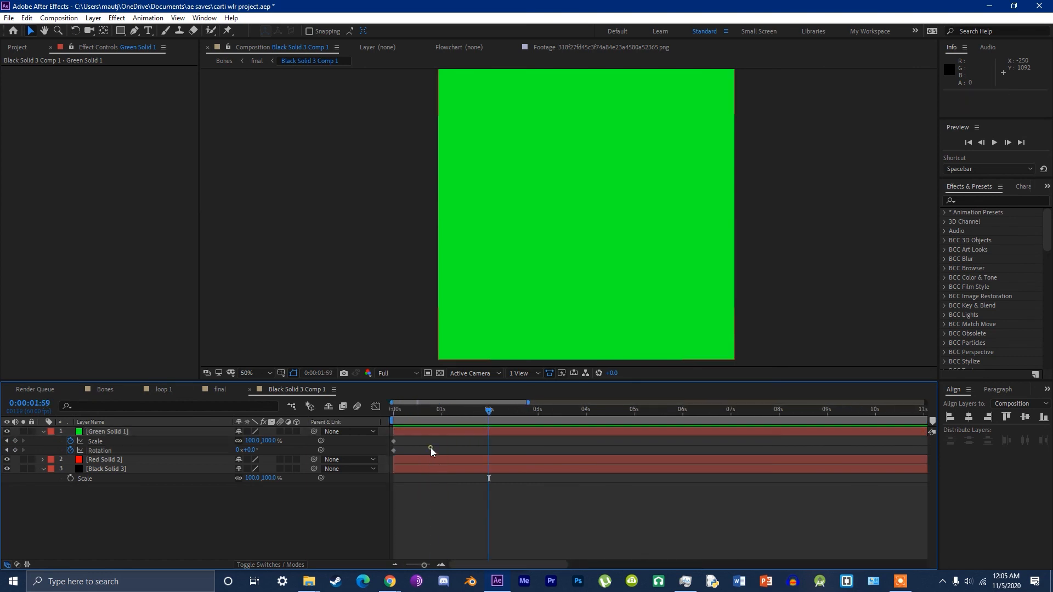
{"action": "left_click", "coordinate": [70, 441]}
{"action": "left_click", "coordinate": [70, 450]}
{"action": "left_click", "coordinate": [70, 441]}
{"action": "left_click", "coordinate": [70, 450]}
{"action": "key", "text": "Home"}
{"action": "left_click", "coordinate": [16, 441]}
{"action": "left_click", "coordinate": [16, 450]}
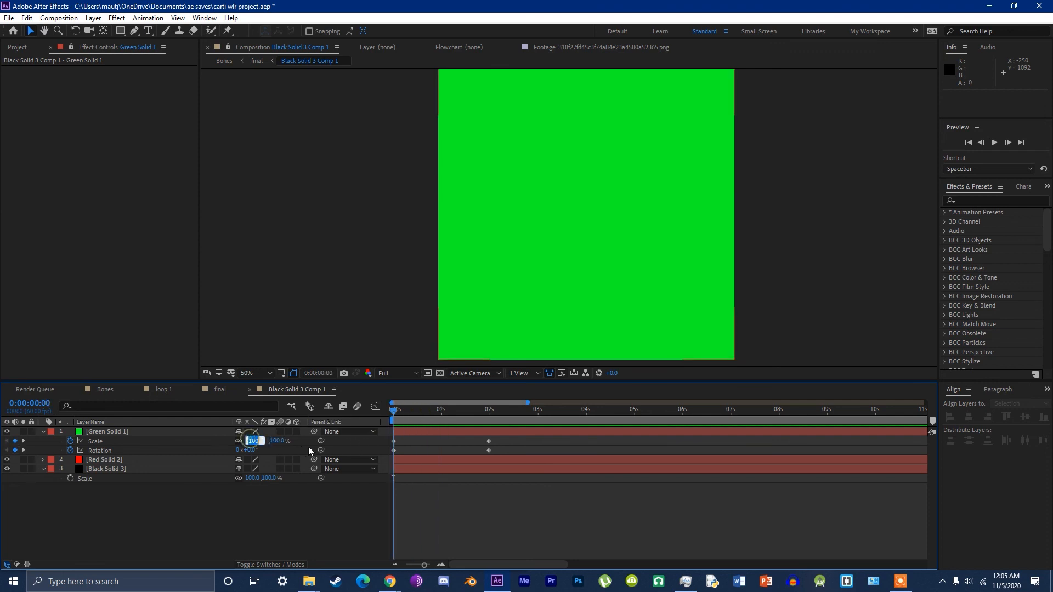
Step: Set the green solid's starting keyframes at 0:00:00:00 to 0% Scale and -180° Rotation
{"action": "key", "text": "Return"}
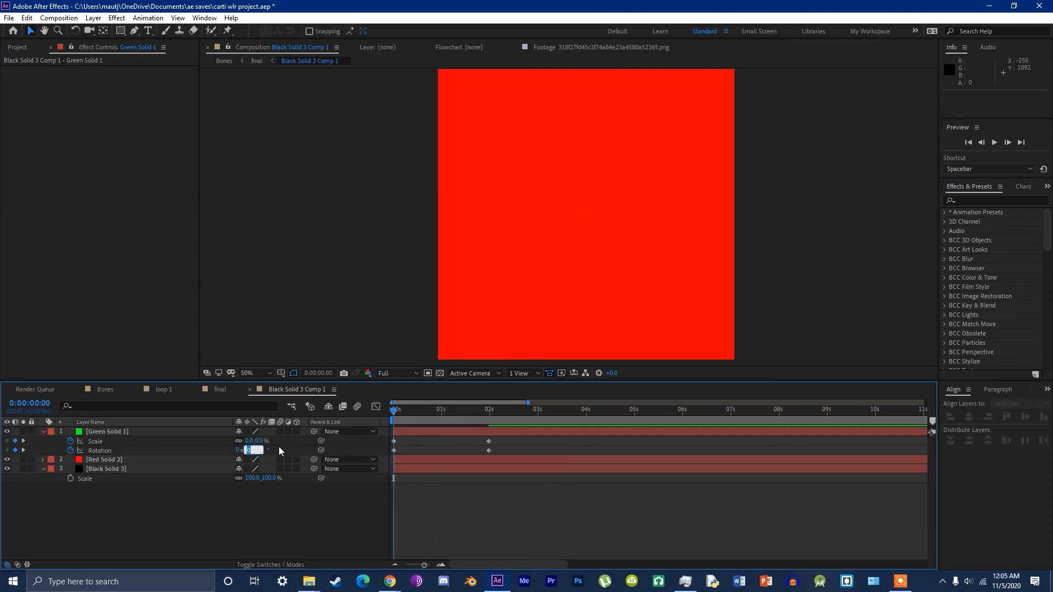
{"action": "key", "text": "ctrl+z"}
{"action": "left_click_drag", "start_coordinate": [264, 444], "coordinate": [251, 451]}
{"action": "left_click", "coordinate": [251, 450]}
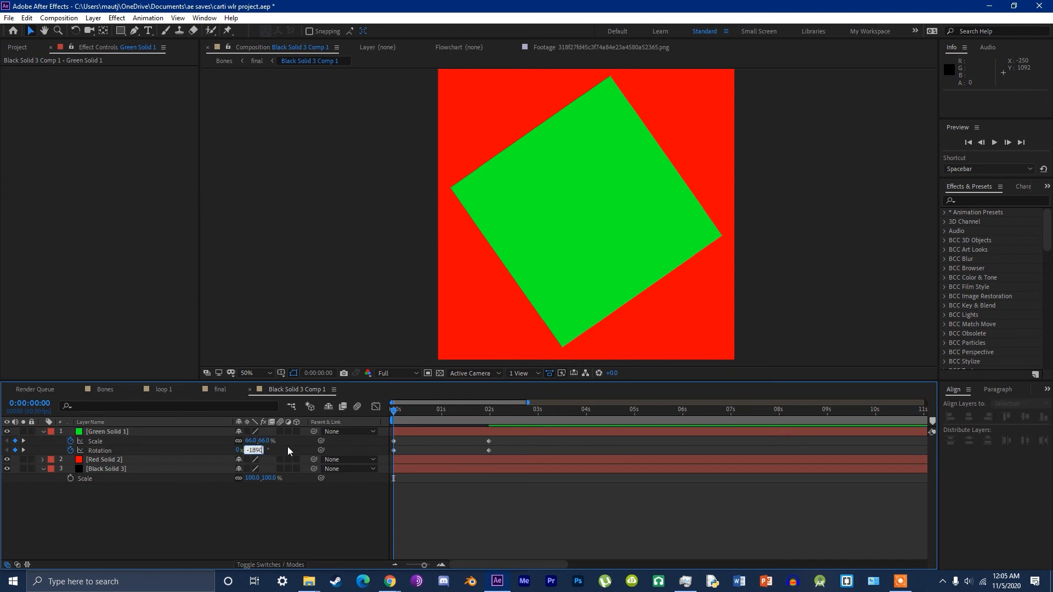
{"action": "type", "text": "-1890"}
{"action": "key", "text": "Return"}
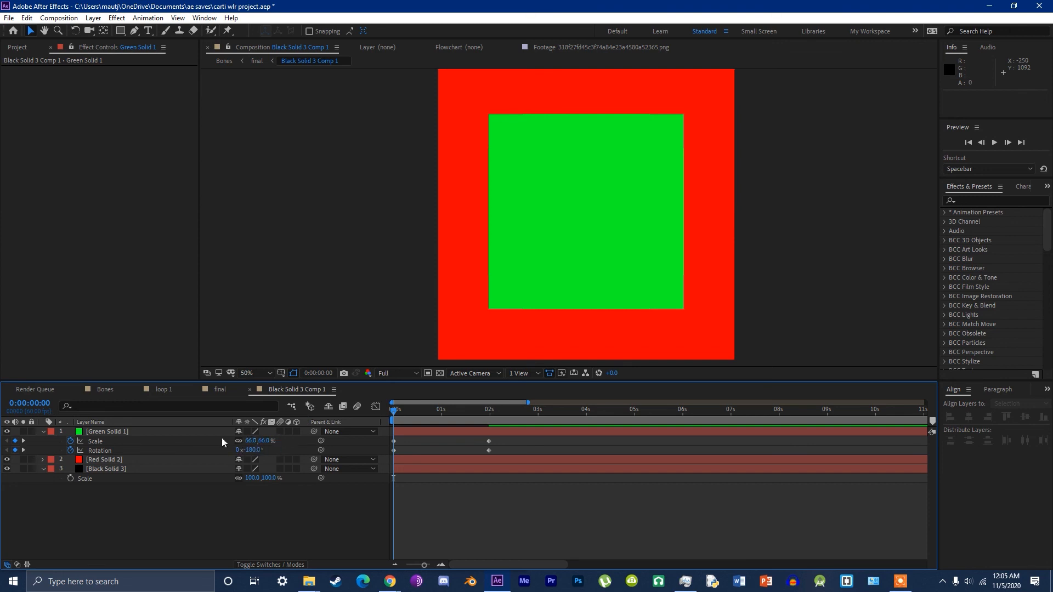
{"action": "left_click", "coordinate": [282, 446]}
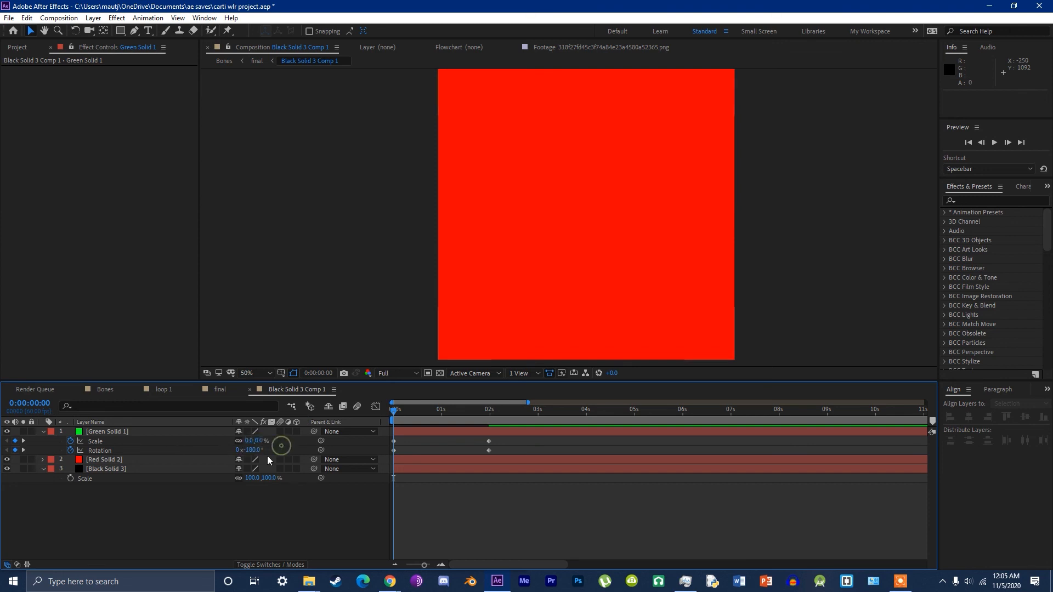
Step: Inspect the green solid's Scale and Rotation speed graph and preview its linear animation from the start
{"action": "left_click_drag", "start_coordinate": [490, 458], "coordinate": [351, 429]}
{"action": "left_click", "coordinate": [375, 407]}
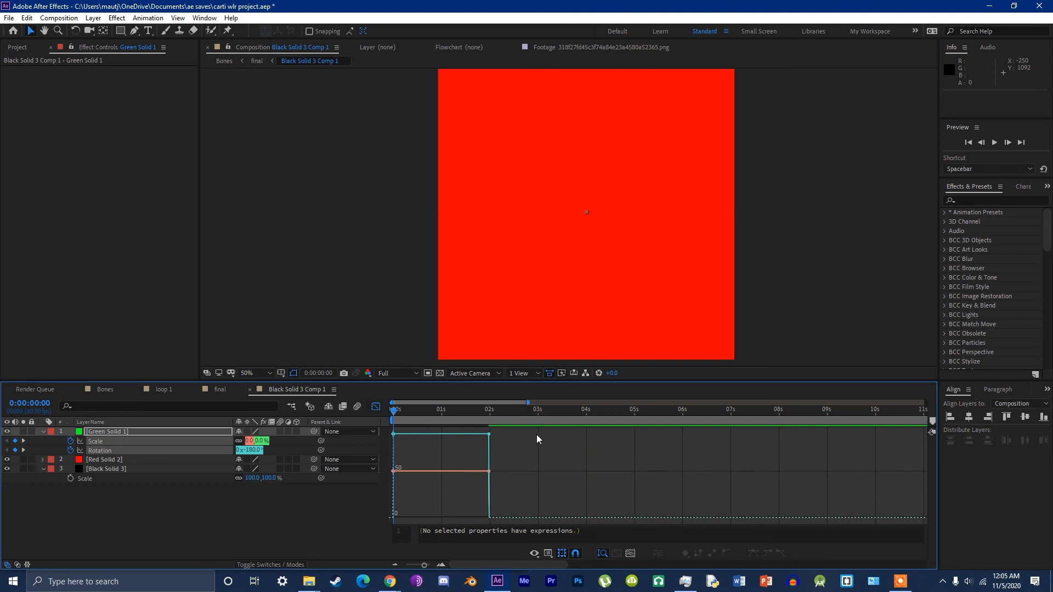
{"action": "left_click_drag", "start_coordinate": [521, 431], "coordinate": [362, 486]}
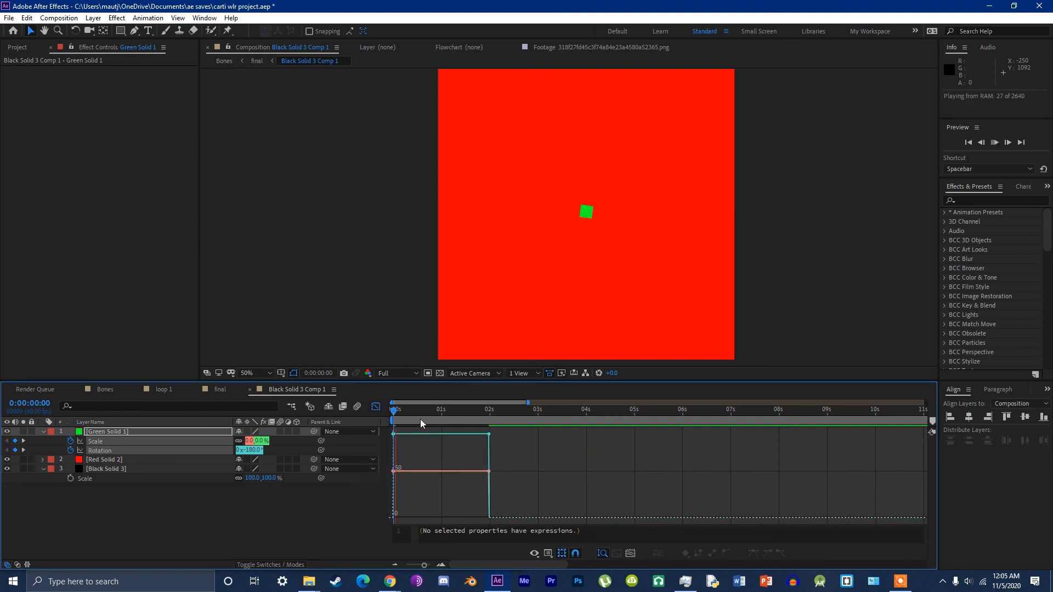
{"action": "key", "text": "space"}
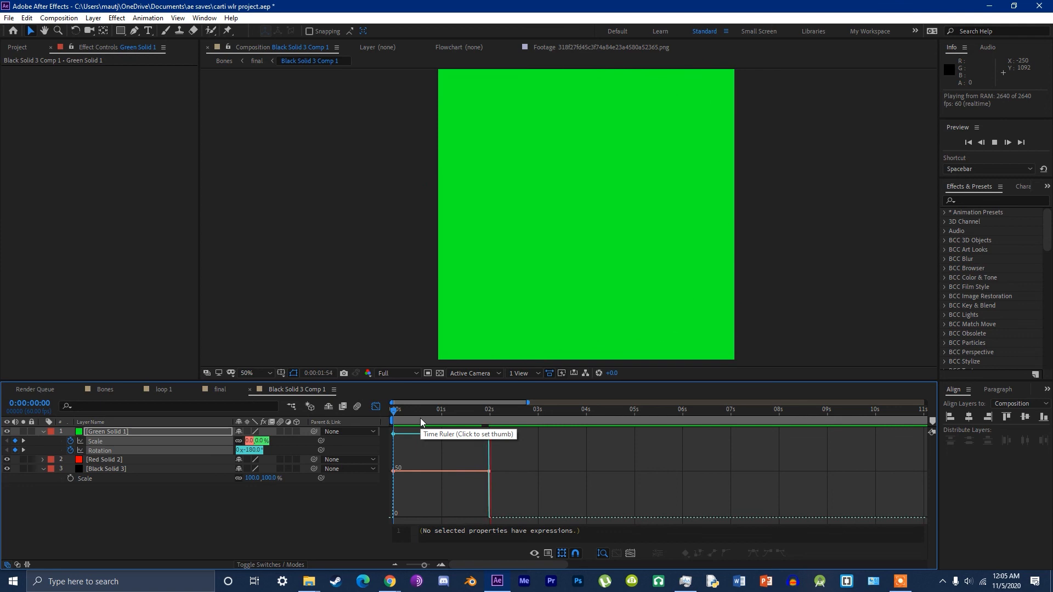
{"action": "left_click_drag", "start_coordinate": [441, 408], "coordinate": [388, 412]}
{"action": "left_click", "coordinate": [376, 406]}
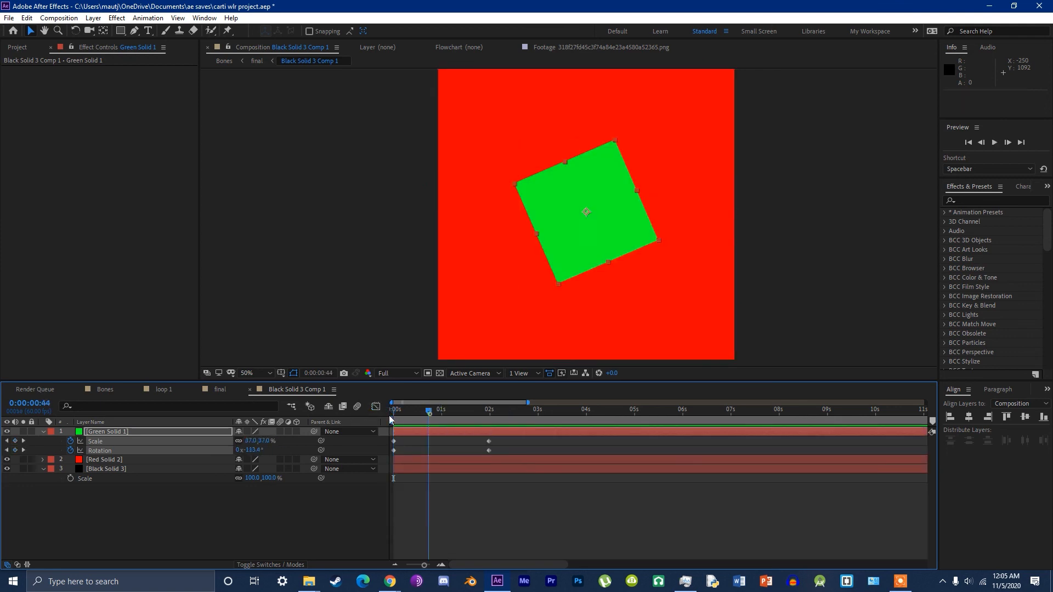
{"action": "key", "text": "space"}
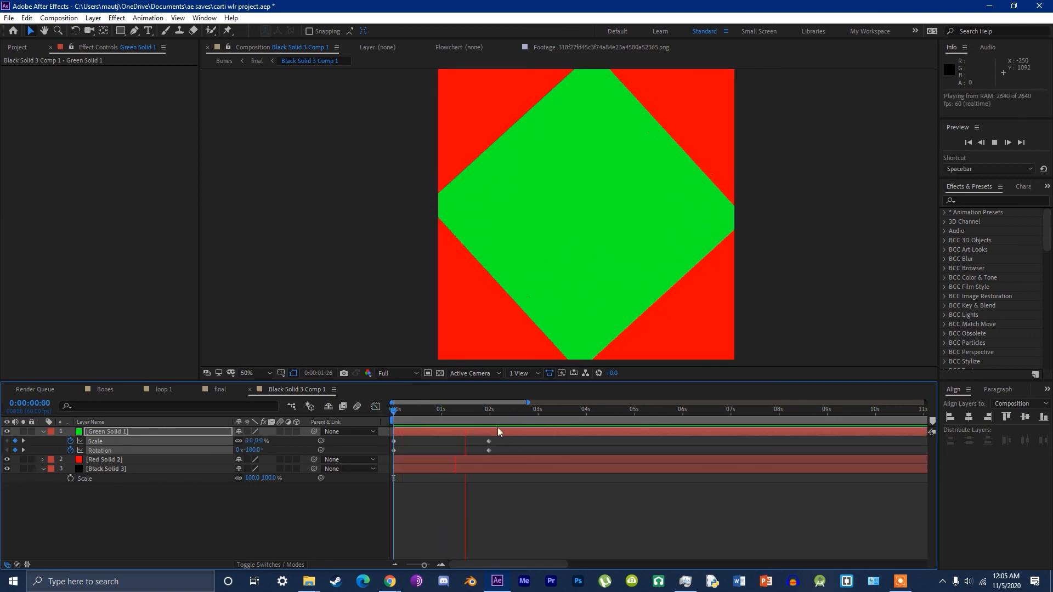
{"action": "key", "text": "space"}
Step: Apply Easy Ease to the green solid's Scale and Rotation keyframes, inspect their speed graph and preview the motion
{"action": "left_click_drag", "start_coordinate": [508, 454], "coordinate": [362, 428]}
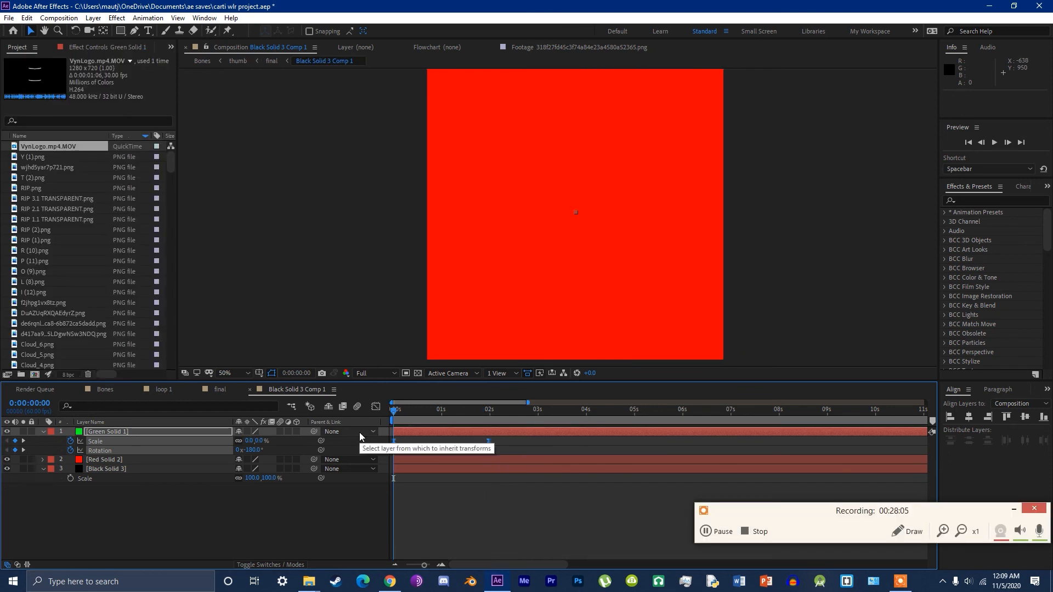
{"action": "left_click", "coordinate": [376, 409]}
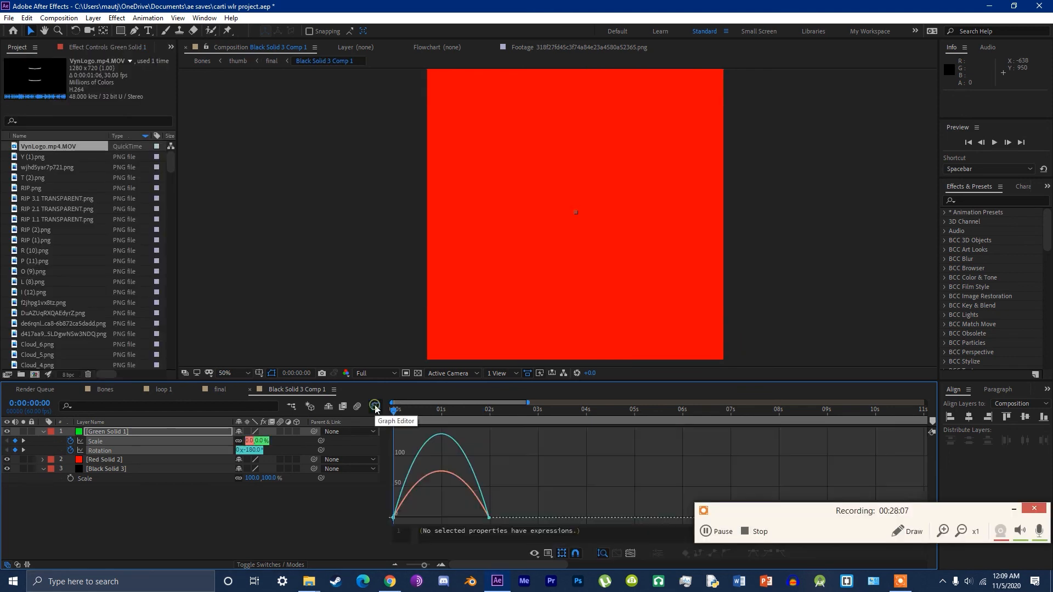
{"action": "left_click_drag", "start_coordinate": [532, 496], "coordinate": [354, 543]}
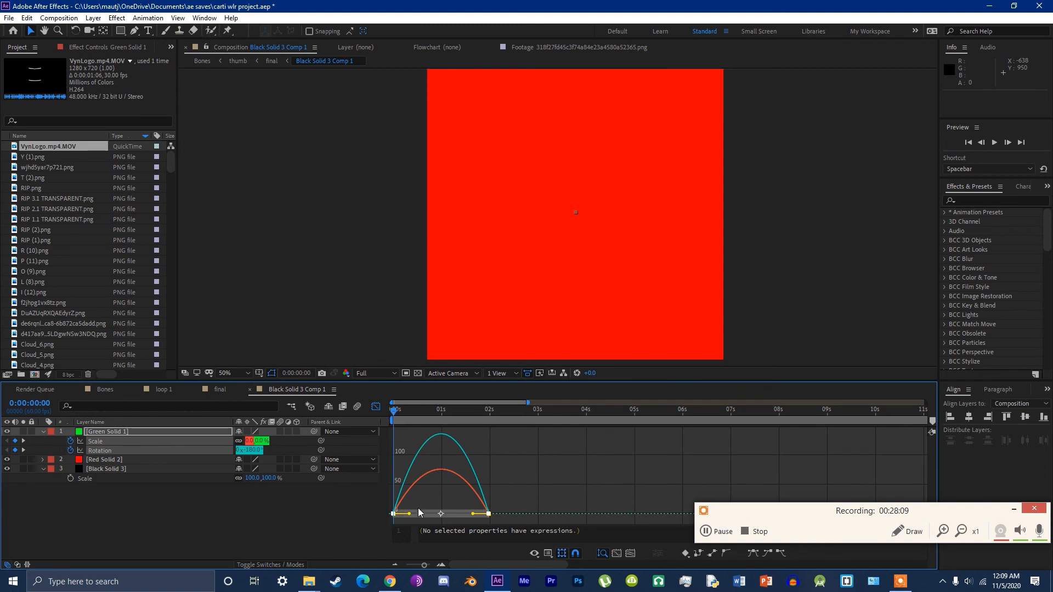
{"action": "key", "text": "space"}
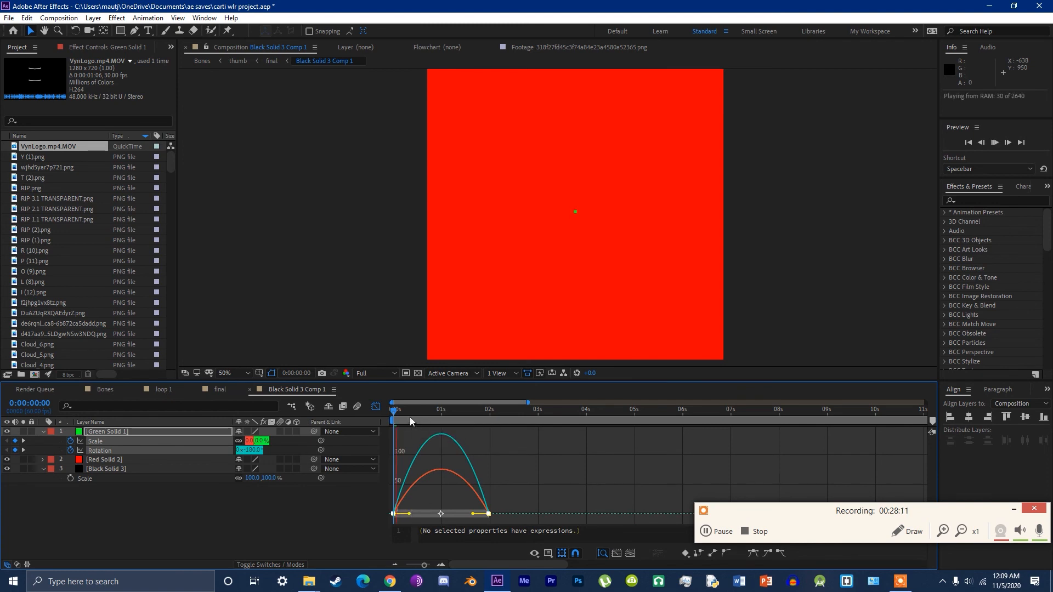
{"action": "left_click_drag", "start_coordinate": [411, 412], "coordinate": [441, 420]}
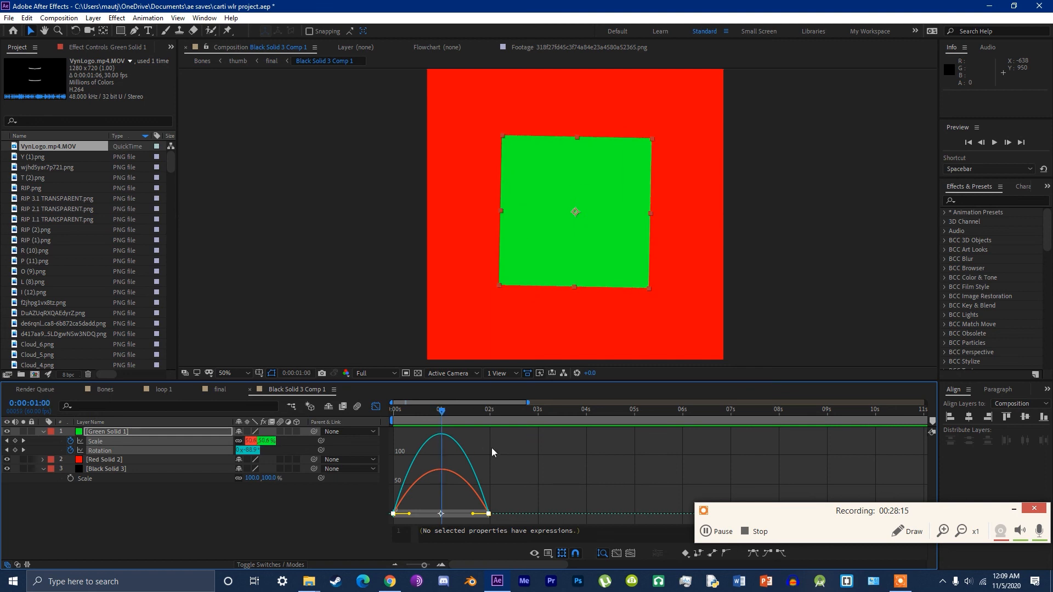
Step: Compare the value graph with the speed graph for the green solid's eased Scale and Rotation, and play the animation
{"action": "right_click", "coordinate": [492, 456]}
{"action": "left_click", "coordinate": [549, 343]}
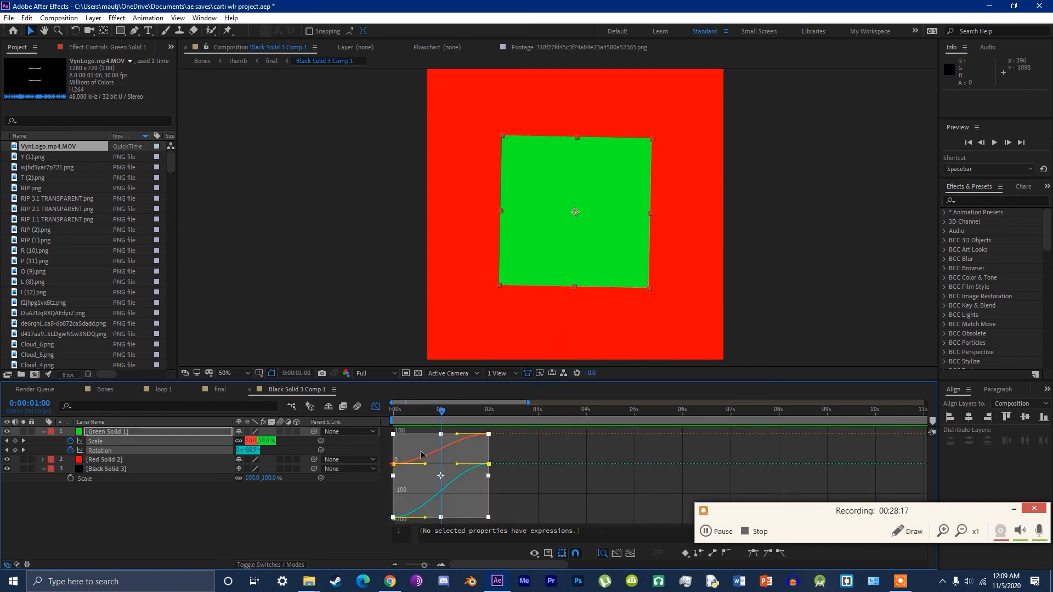
{"action": "right_click", "coordinate": [565, 453]}
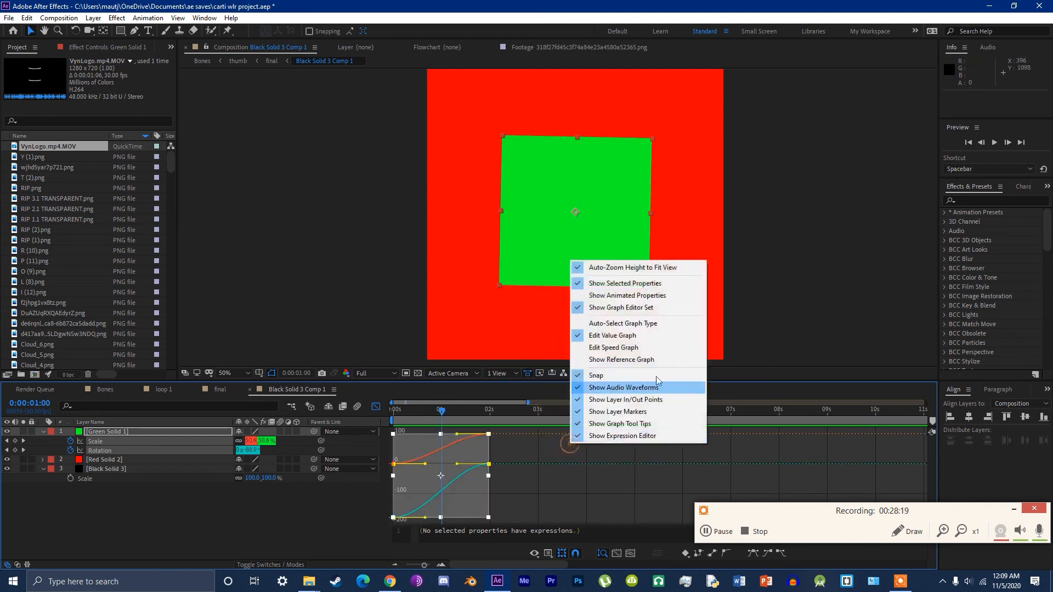
{"action": "left_click", "coordinate": [603, 344]}
{"action": "key", "text": "space"}
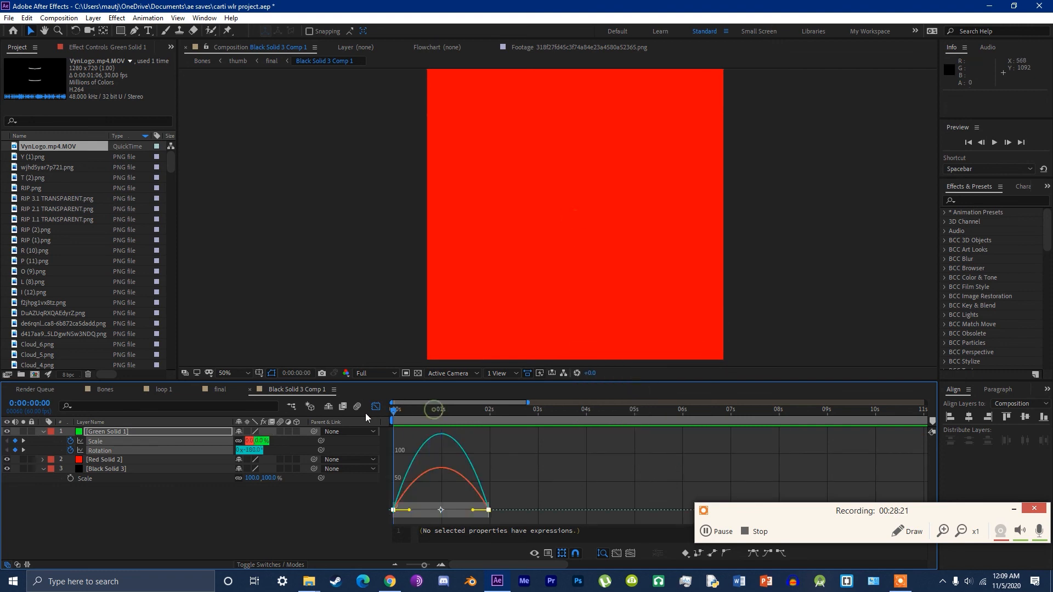
{"action": "left_click", "coordinate": [1013, 509]}
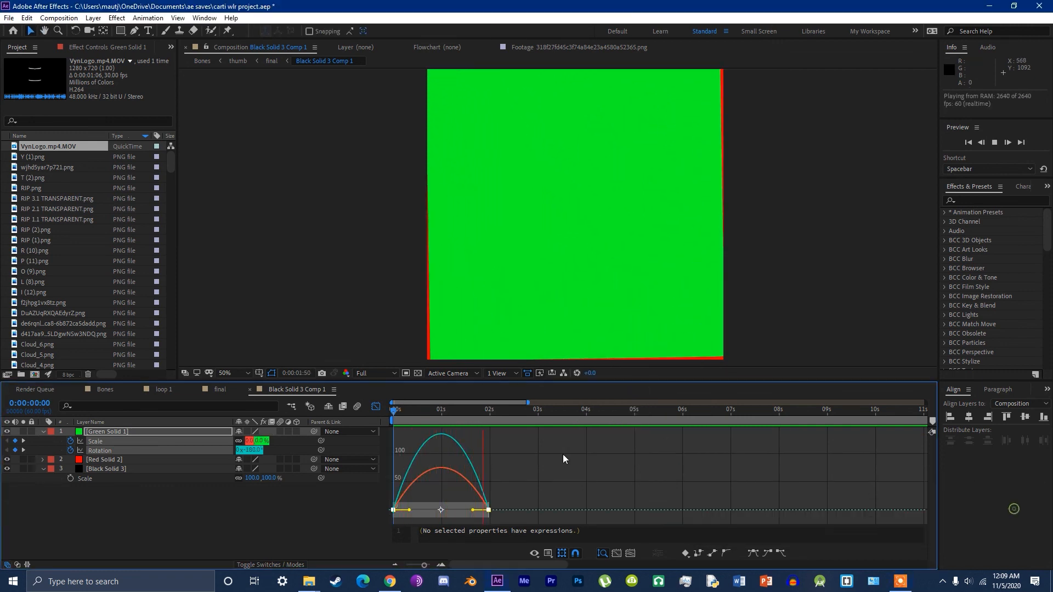
{"action": "key", "text": "space"}
Step: Reshape the green solid's speed curves for a fast start and long slowdown, cutting the first keyframes' outgoing influence to about 0.01%, and preview it
{"action": "left_click_drag", "start_coordinate": [411, 512], "coordinate": [383, 515]}
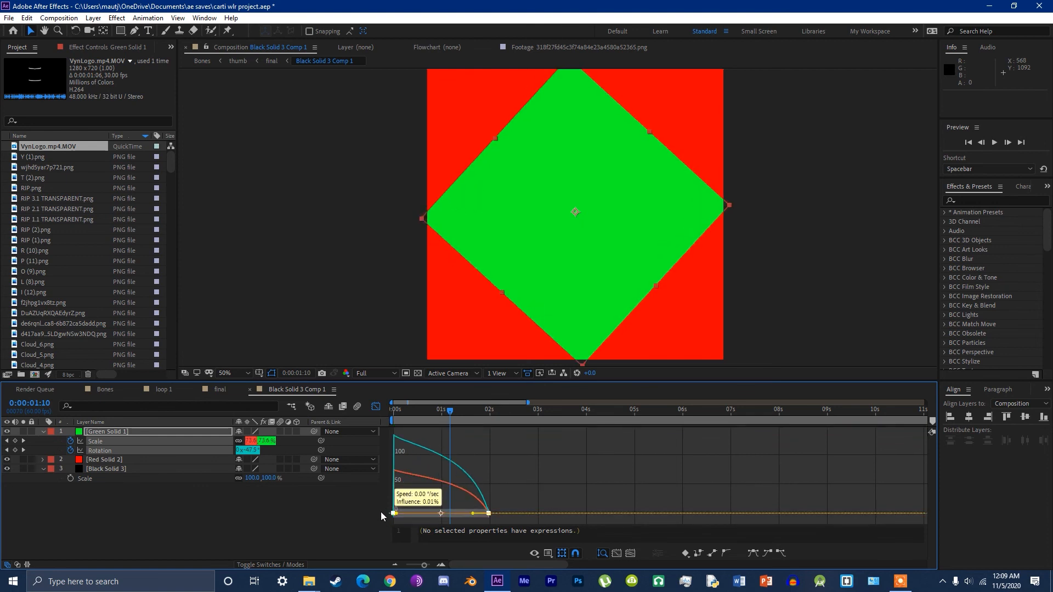
{"action": "left_click_drag", "start_coordinate": [473, 514], "coordinate": [408, 516]}
{"action": "left_click_drag", "start_coordinate": [437, 411], "coordinate": [367, 425]}
{"action": "key", "text": "space"}
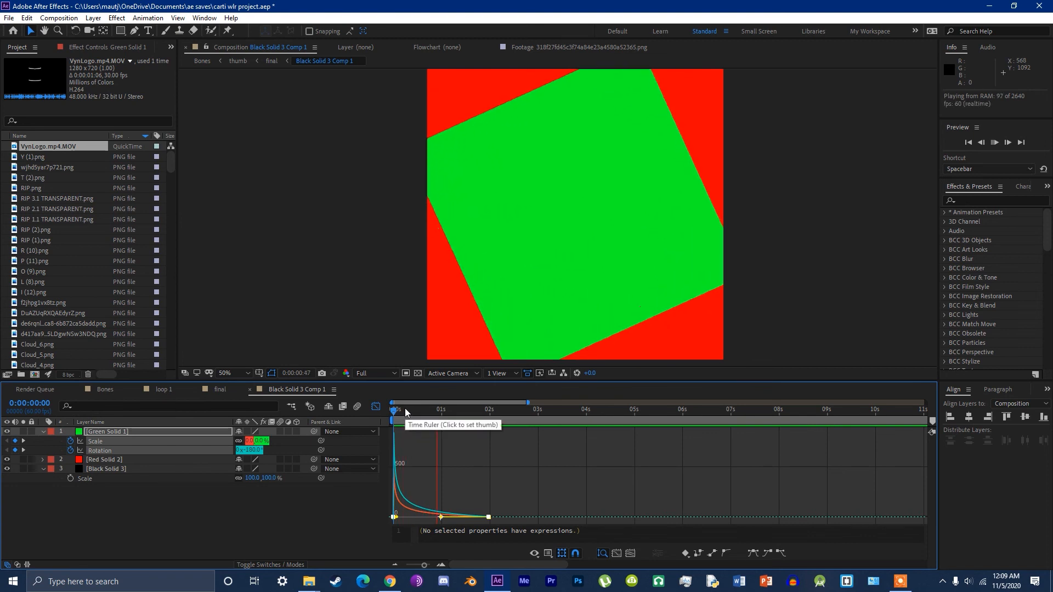
{"action": "key", "text": "space"}
Step: Add green solid keyframes at 0:00:04:01 with Scale 0% and Rotation 180°
{"action": "left_click_drag", "start_coordinate": [492, 413], "coordinate": [560, 406]}
{"action": "left_click", "coordinate": [377, 407]}
{"action": "left_click_drag", "start_coordinate": [432, 417], "coordinate": [577, 413]}
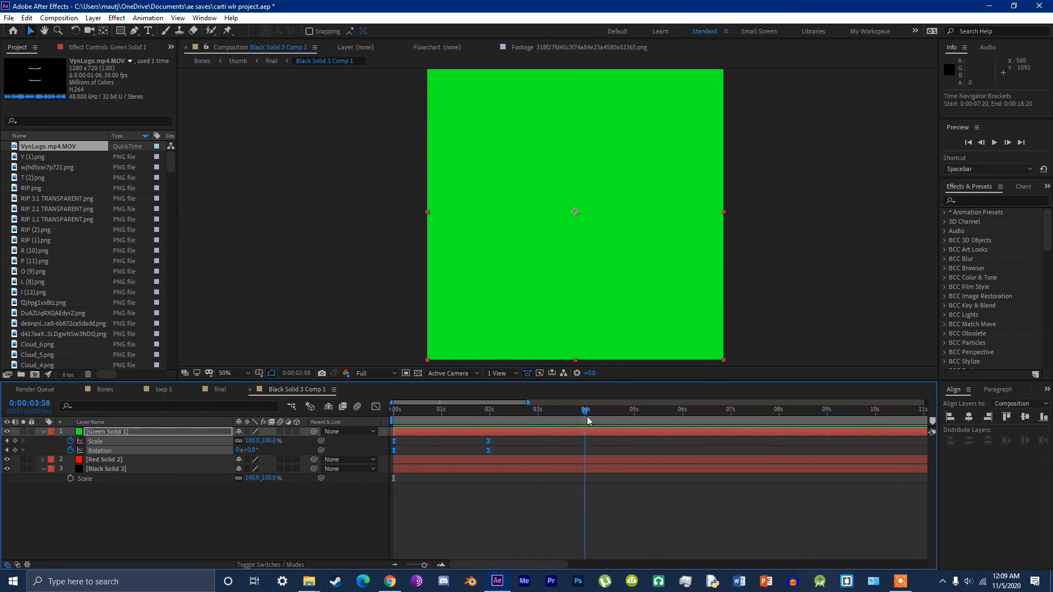
{"action": "left_click", "coordinate": [324, 505]}
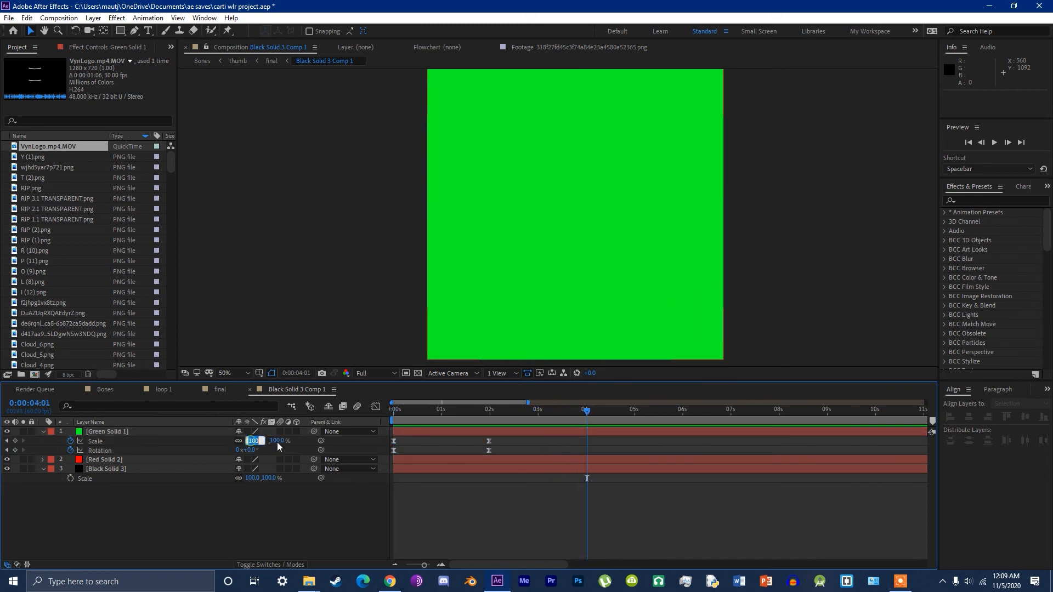
{"action": "type", "text": "0"}
{"action": "left_click", "coordinate": [283, 449]}
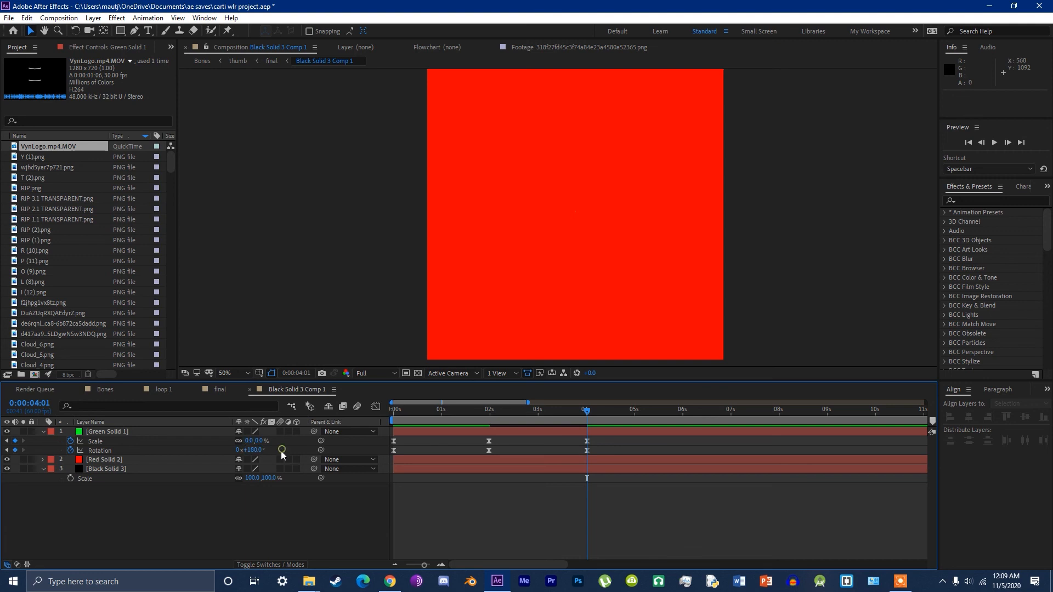
Step: Adjust the speed graph handles so the green solid slows into its middle keyframes and accelerates sharply towards the 0:00:04:01 keyframes
{"action": "left_click_drag", "start_coordinate": [595, 454], "coordinate": [570, 436]}
{"action": "left_click", "coordinate": [376, 407]}
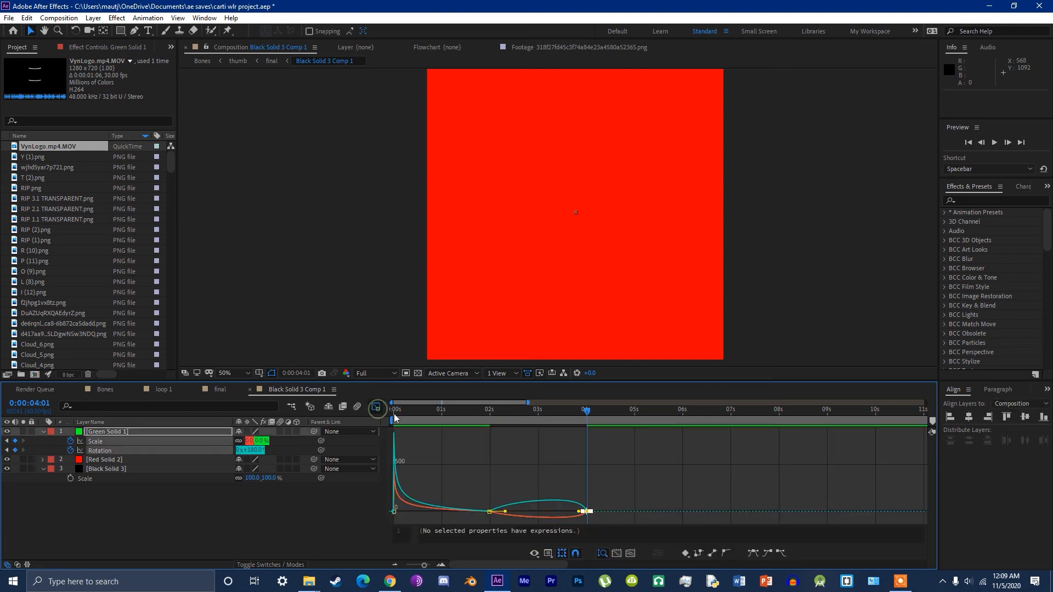
{"action": "left_click_drag", "start_coordinate": [486, 492], "coordinate": [595, 512]}
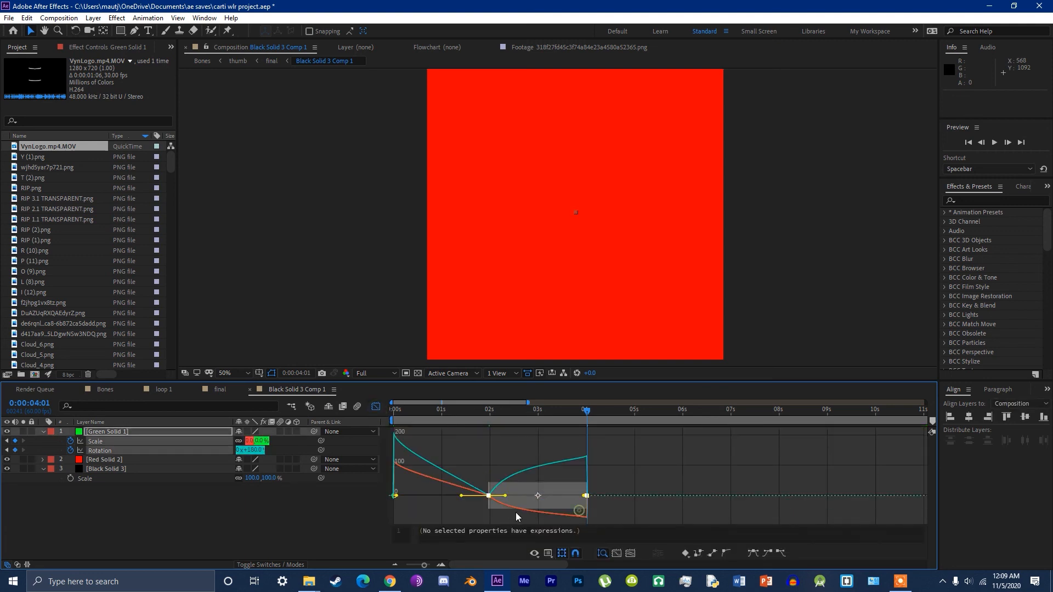
{"action": "left_click_drag", "start_coordinate": [507, 500], "coordinate": [570, 498]}
{"action": "left_click_drag", "start_coordinate": [510, 515], "coordinate": [392, 473]}
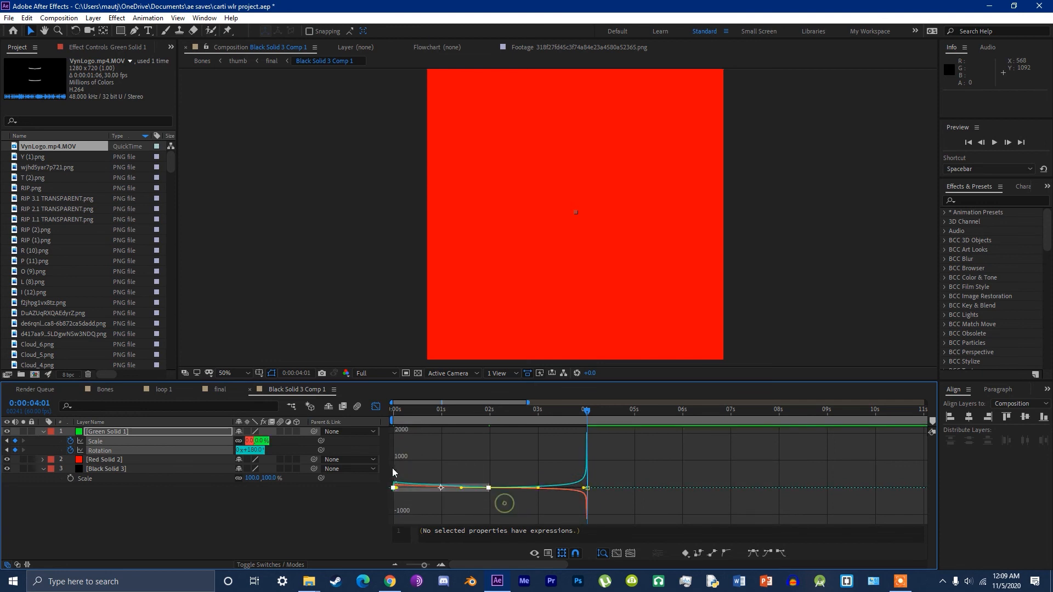
{"action": "left_click_drag", "start_coordinate": [461, 488], "coordinate": [394, 491]}
{"action": "left_click", "coordinate": [472, 506]}
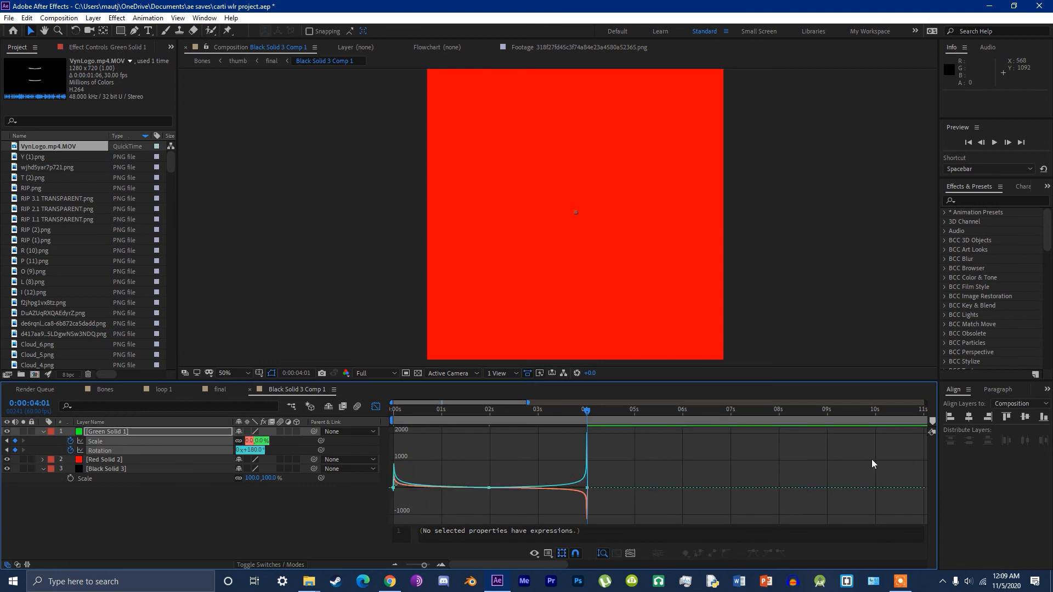
Step: Show the Flow extension's easing curve, and return to the alignment options
{"action": "left_click", "coordinate": [1047, 390]}
{"action": "left_click", "coordinate": [1009, 437]}
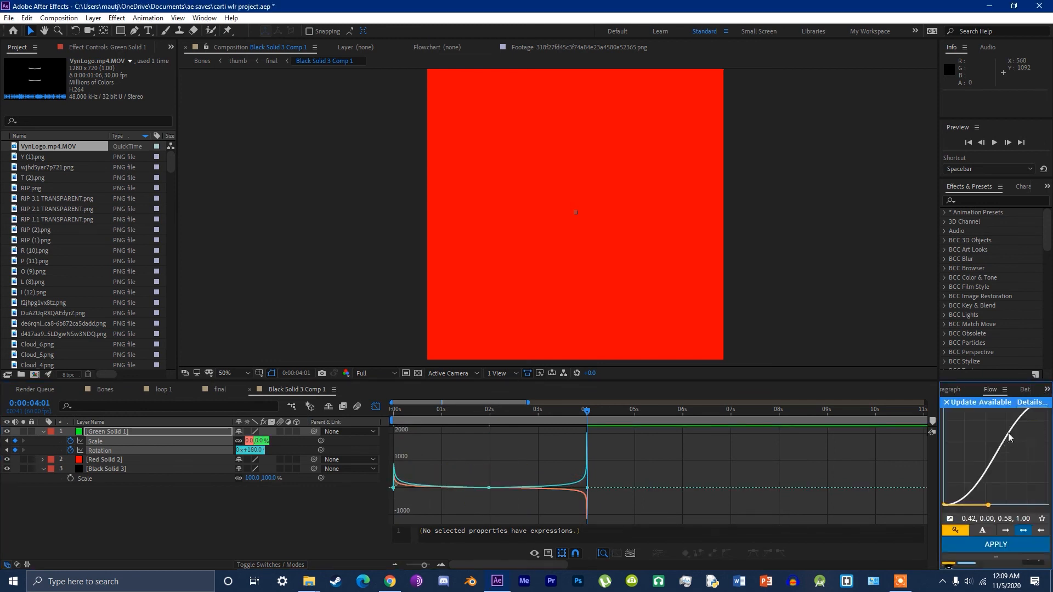
{"action": "left_click", "coordinate": [969, 393]}
{"action": "left_click", "coordinate": [952, 391]}
Step: Preview the green solid's full grow, spin and shrink animation from layer view, and reduce the composition view to 25%
{"action": "left_click", "coordinate": [376, 407]}
{"action": "key", "text": "space"}
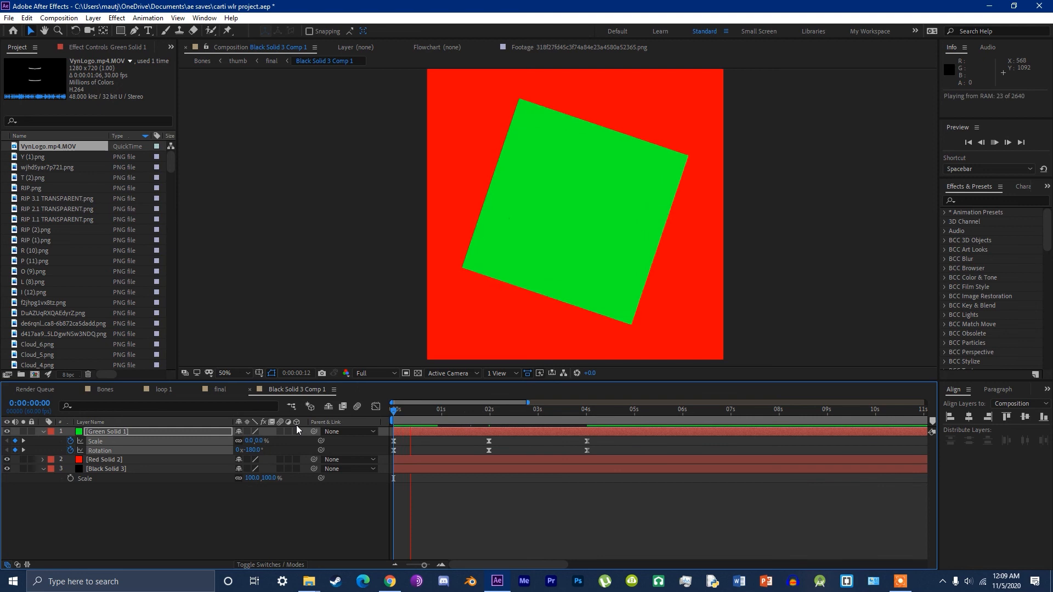
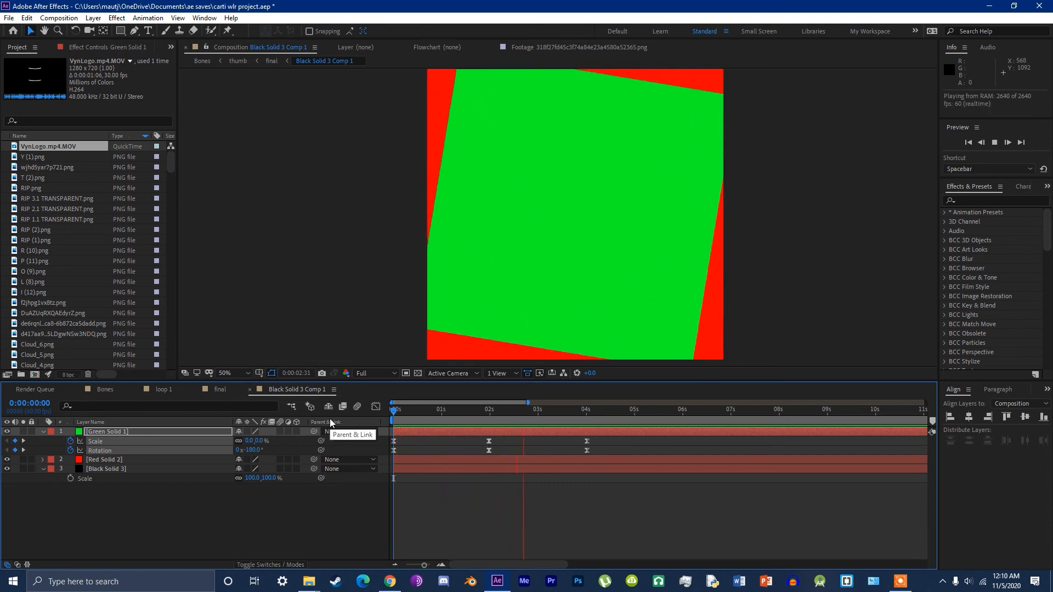
{"action": "key", "text": "comma"}
{"action": "key", "text": "space"}
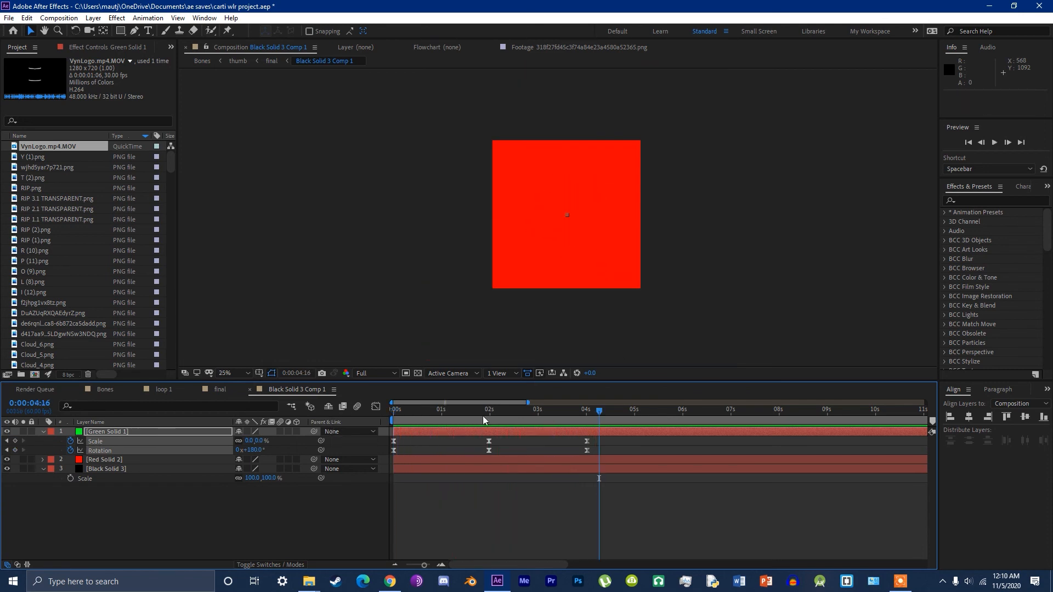
Step: Convert all of the green solid's Scale and Rotation keyframes to linear interpolation and preview the motion
{"action": "left_click", "coordinate": [376, 407]}
{"action": "left_click_drag", "start_coordinate": [694, 446], "coordinate": [299, 496]}
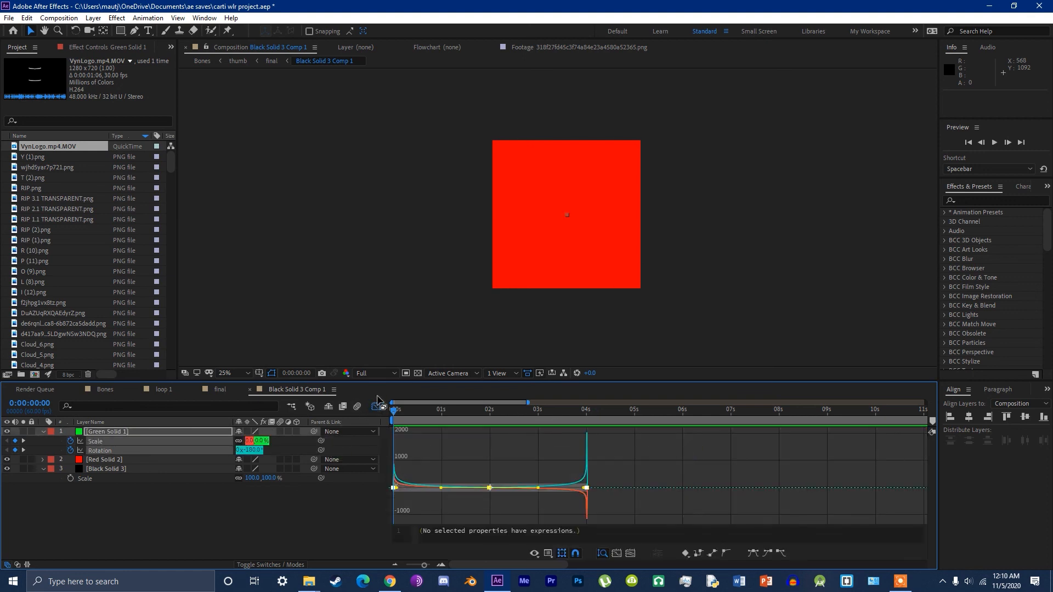
{"action": "left_click", "coordinate": [376, 406]}
{"action": "left_click_drag", "start_coordinate": [468, 452], "coordinate": [384, 457]}
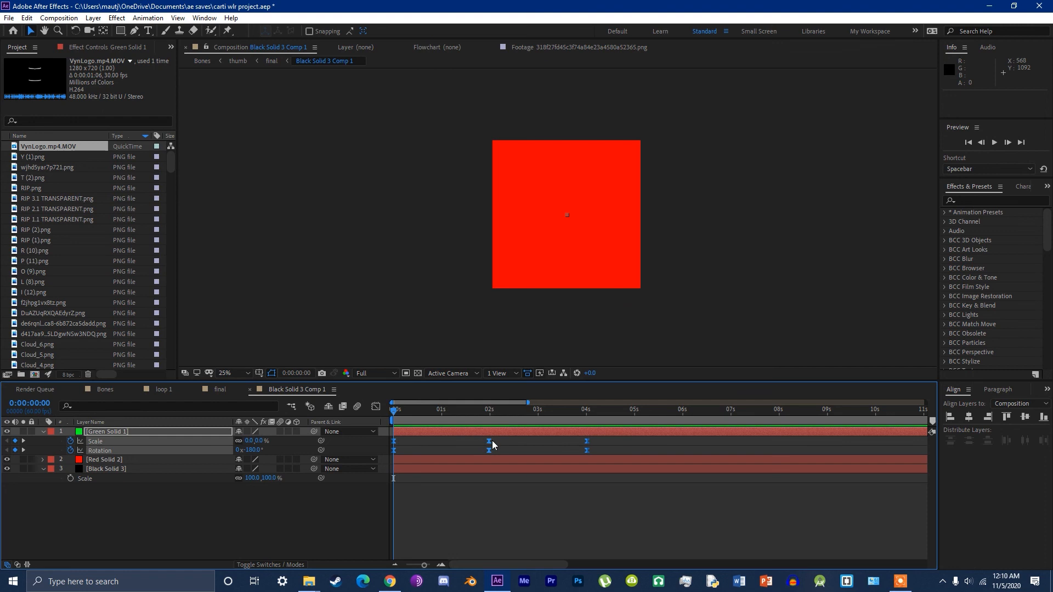
{"action": "key", "text": "space"}
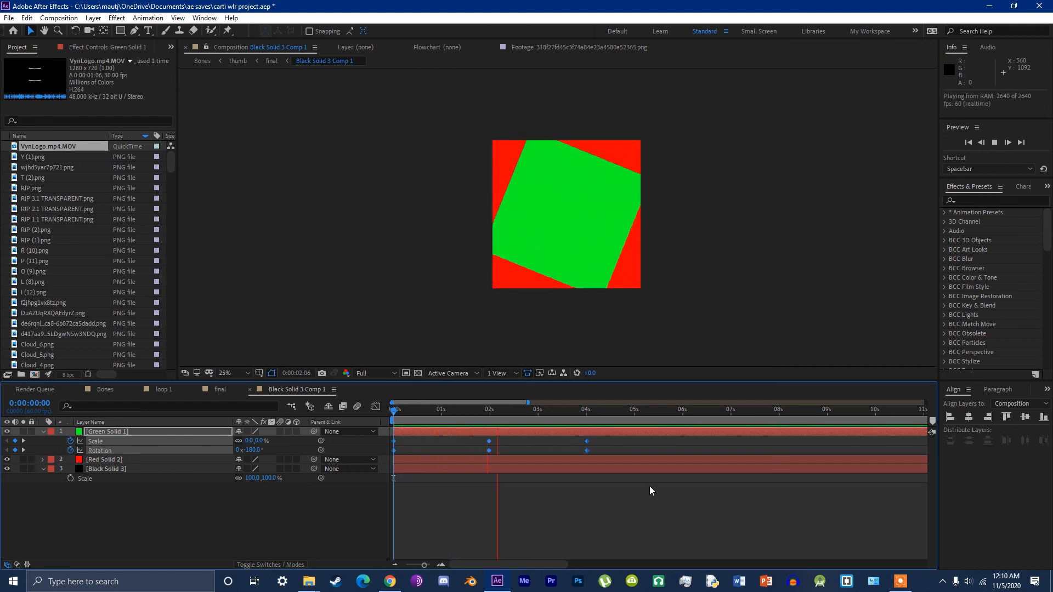
Step: Restore the easing on the green solid's Scale and Rotation keyframes and replay the animation for comparison
{"action": "key", "text": "F9"}
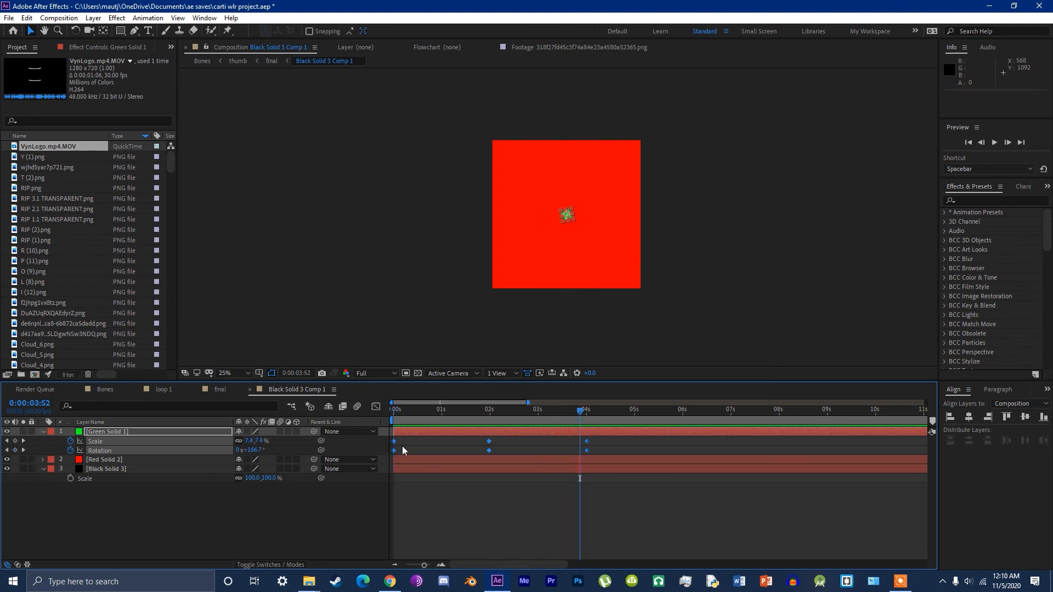
{"action": "key", "text": "space"}
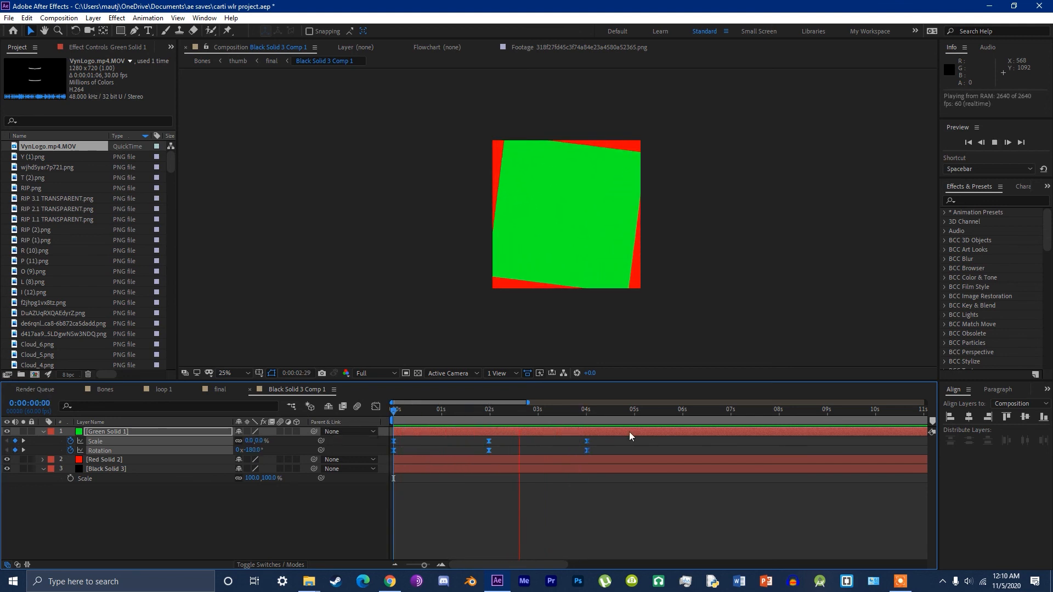
{"action": "key", "text": "space"}
{"action": "left_click", "coordinate": [533, 446]}
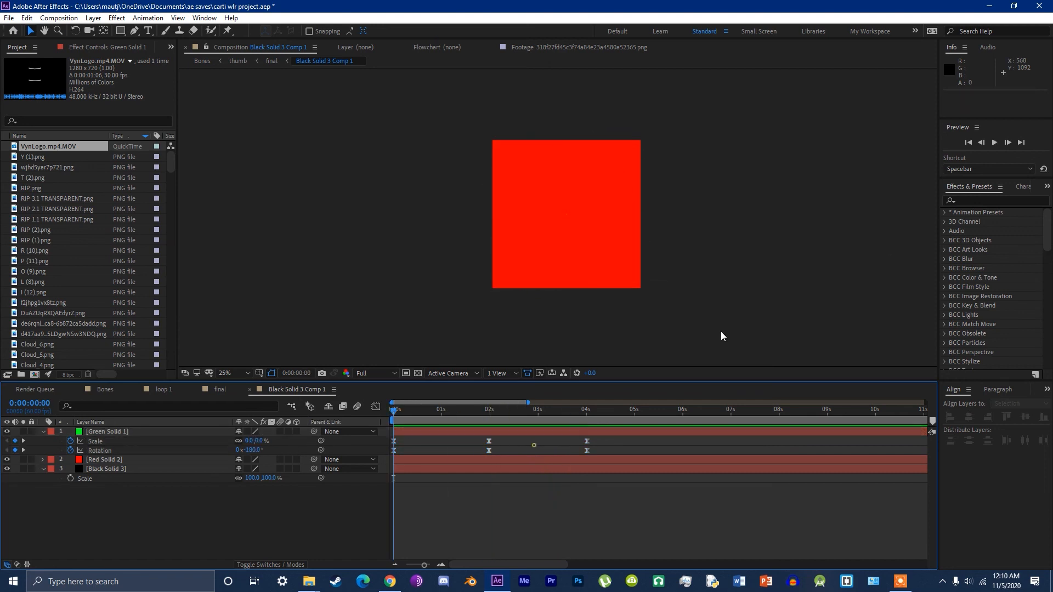
Step: Search the effects and presets for "shake" and widen the results list to read the full names
{"action": "left_click", "coordinate": [971, 200]}
{"action": "type", "text": "shake"}
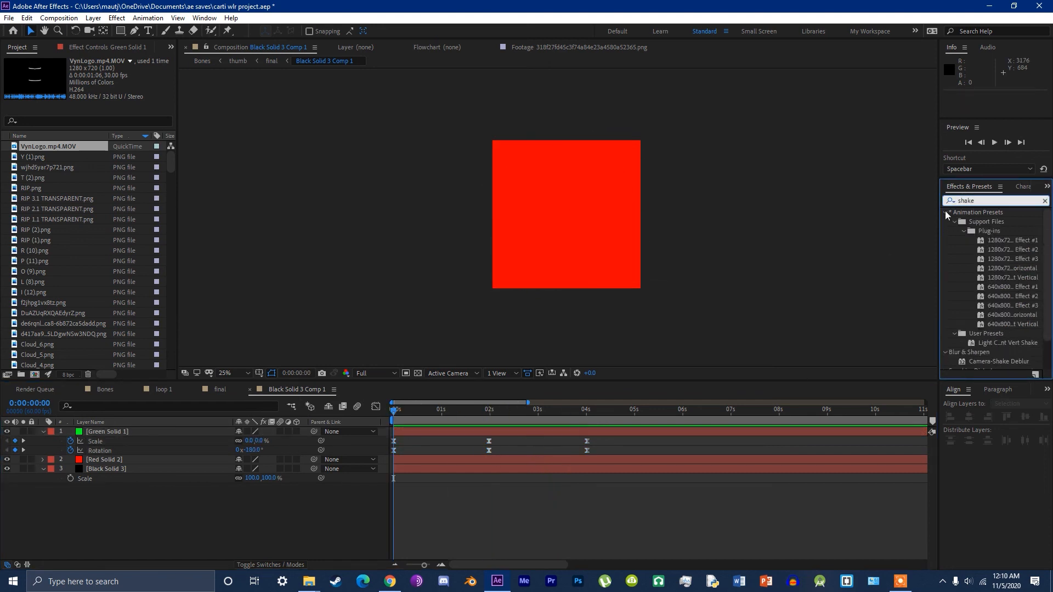
{"action": "left_click_drag", "start_coordinate": [938, 219], "coordinate": [892, 220]}
{"action": "scroll", "coordinate": [983, 274], "scroll_direction": "down", "scroll_amount": 1}
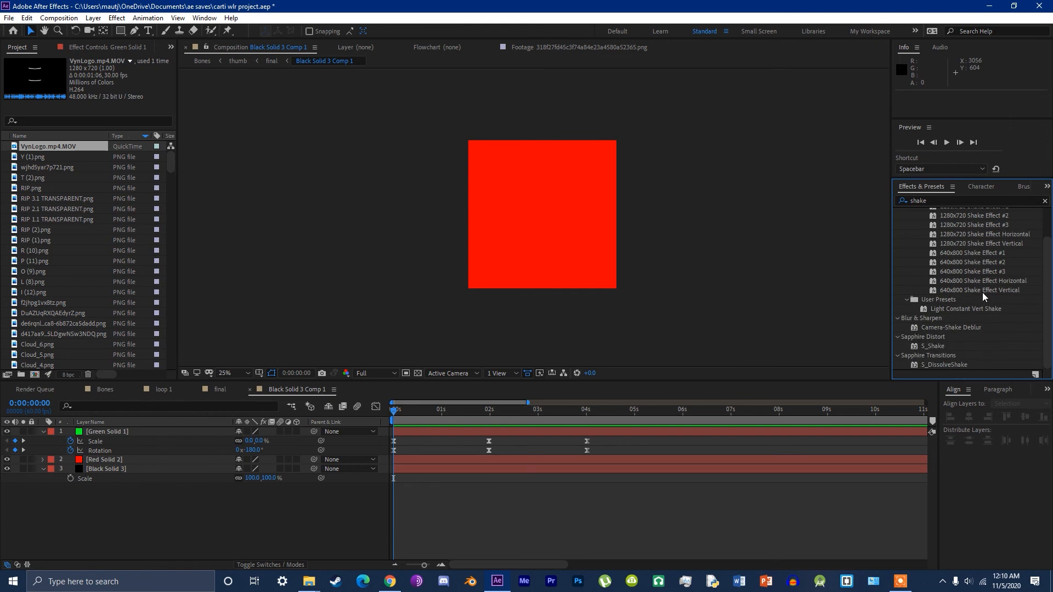
Step: Look through the 1280x720 and 640x800 shake animation presets, including the numbered, horizontal and vertical variants
{"action": "scroll", "coordinate": [982, 292], "scroll_direction": "up", "scroll_amount": 1}
{"action": "left_click", "coordinate": [959, 242]}
{"action": "left_click", "coordinate": [961, 251]}
{"action": "left_click", "coordinate": [962, 260]}
{"action": "left_click", "coordinate": [974, 278]}
{"action": "left_click", "coordinate": [978, 297]}
{"action": "left_click", "coordinate": [980, 306]}
{"action": "left_click", "coordinate": [985, 316]}
{"action": "left_click", "coordinate": [988, 324]}
{"action": "left_click", "coordinate": [985, 307]}
{"action": "left_click", "coordinate": [986, 297]}
{"action": "left_click", "coordinate": [985, 288]}
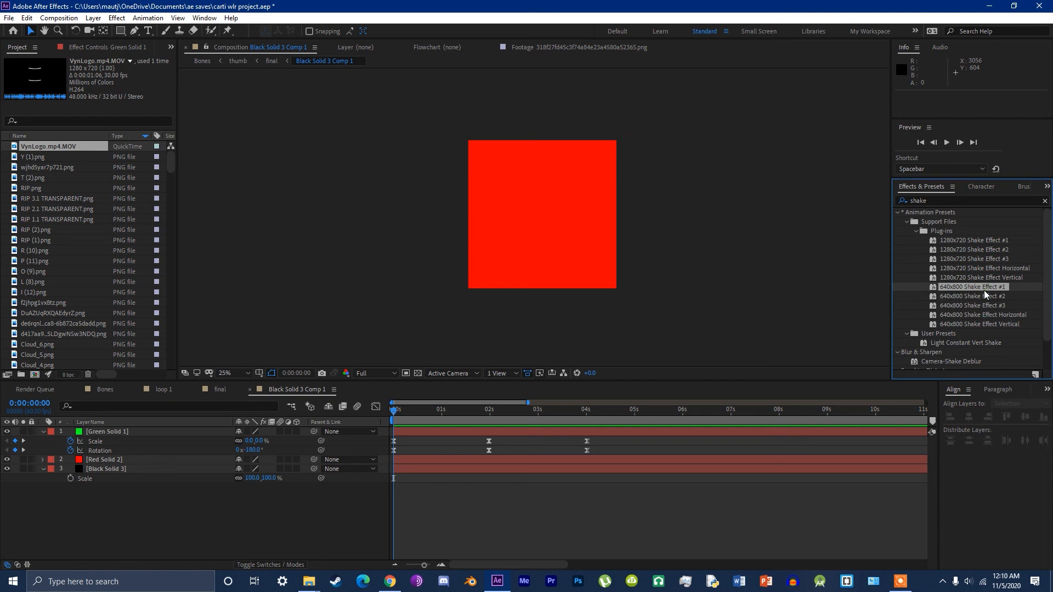
{"action": "left_click", "coordinate": [978, 299]}
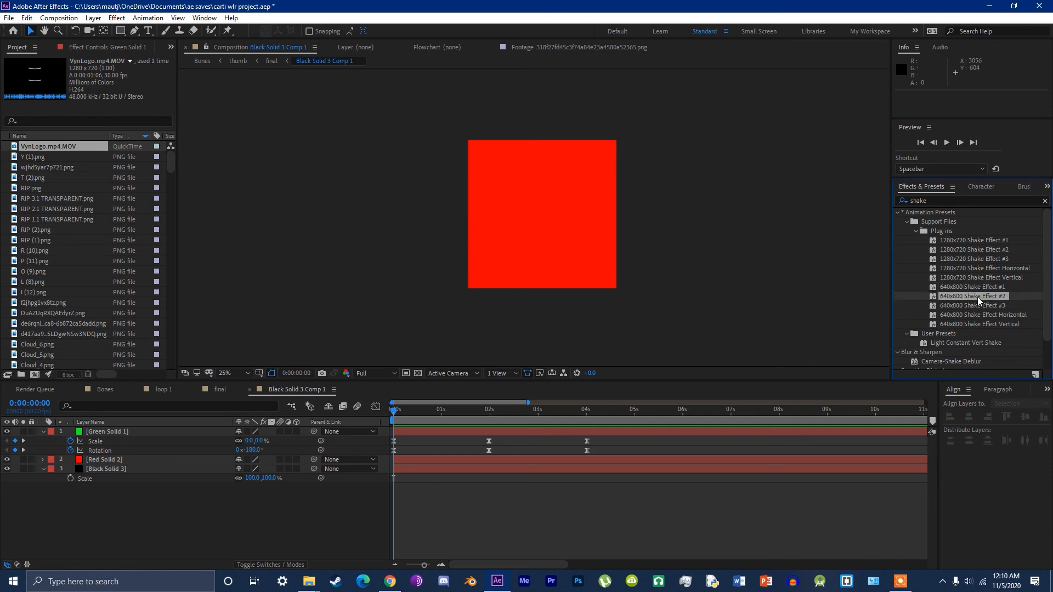
{"action": "left_click", "coordinate": [968, 282]}
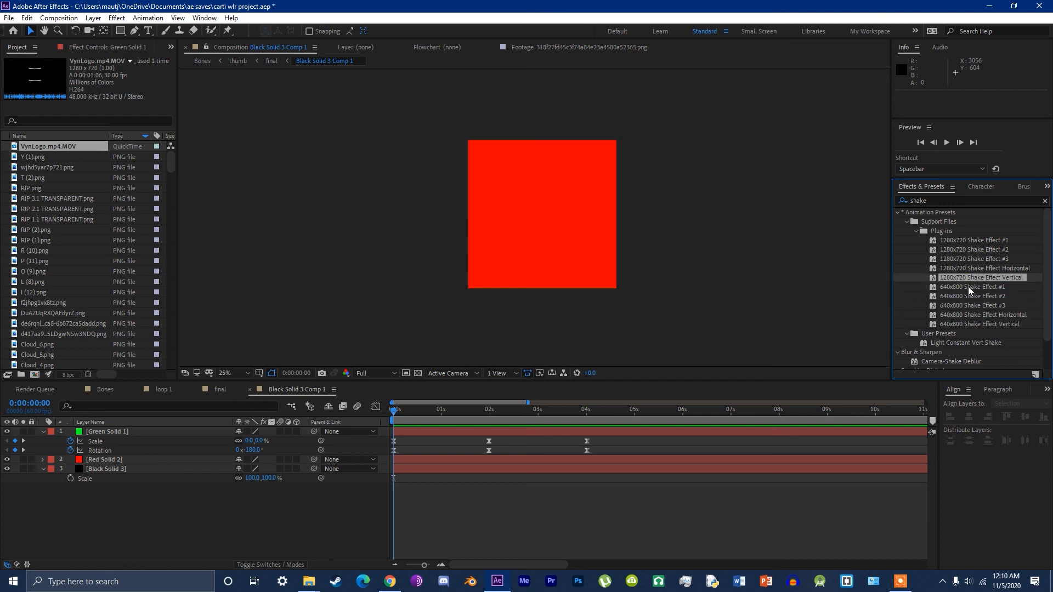
{"action": "left_click", "coordinate": [972, 287]}
{"action": "left_click", "coordinate": [974, 279]}
{"action": "left_click", "coordinate": [982, 269]}
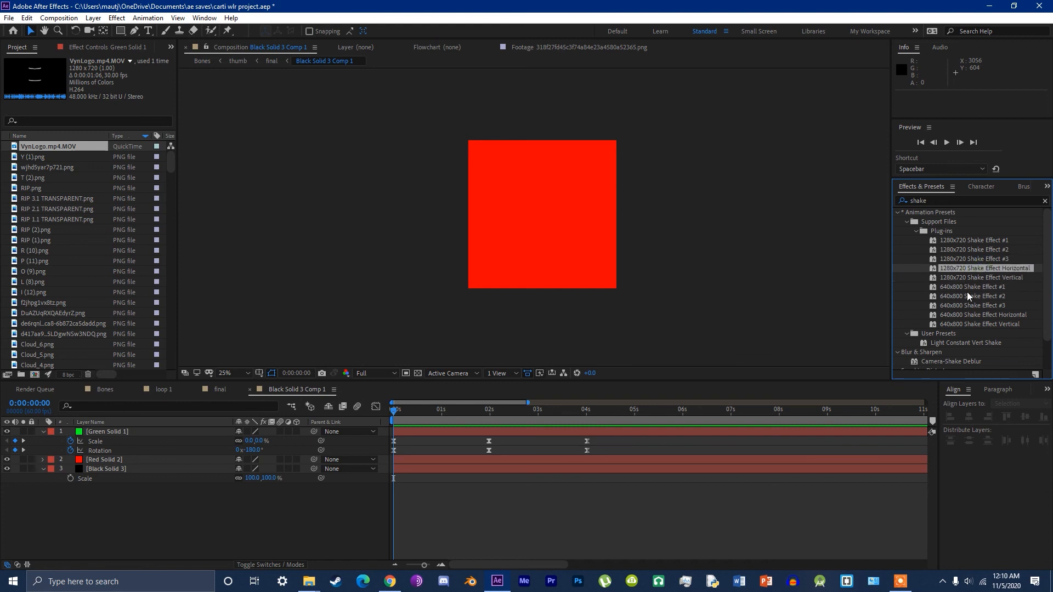
{"action": "left_click", "coordinate": [974, 278]}
{"action": "left_click", "coordinate": [976, 288]}
{"action": "left_click", "coordinate": [976, 297]}
{"action": "left_click", "coordinate": [970, 251]}
{"action": "left_click", "coordinate": [966, 241]}
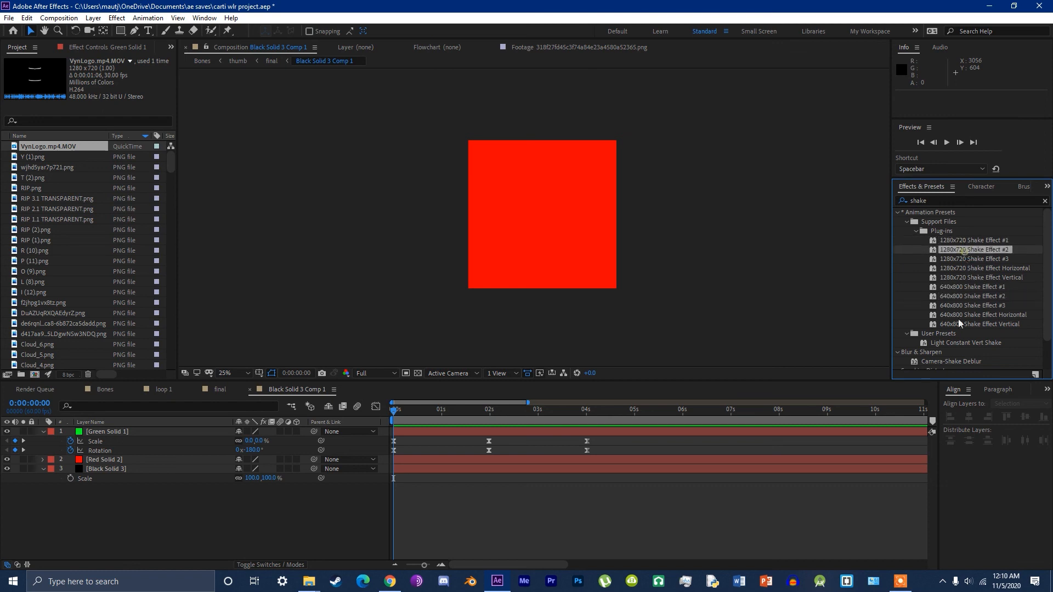
Step: Apply the Sapphire S_Shake effect to the green solid layer
{"action": "scroll", "coordinate": [960, 327], "scroll_direction": "down", "scroll_amount": 3}
{"action": "left_click", "coordinate": [947, 328]}
{"action": "left_click", "coordinate": [935, 347]}
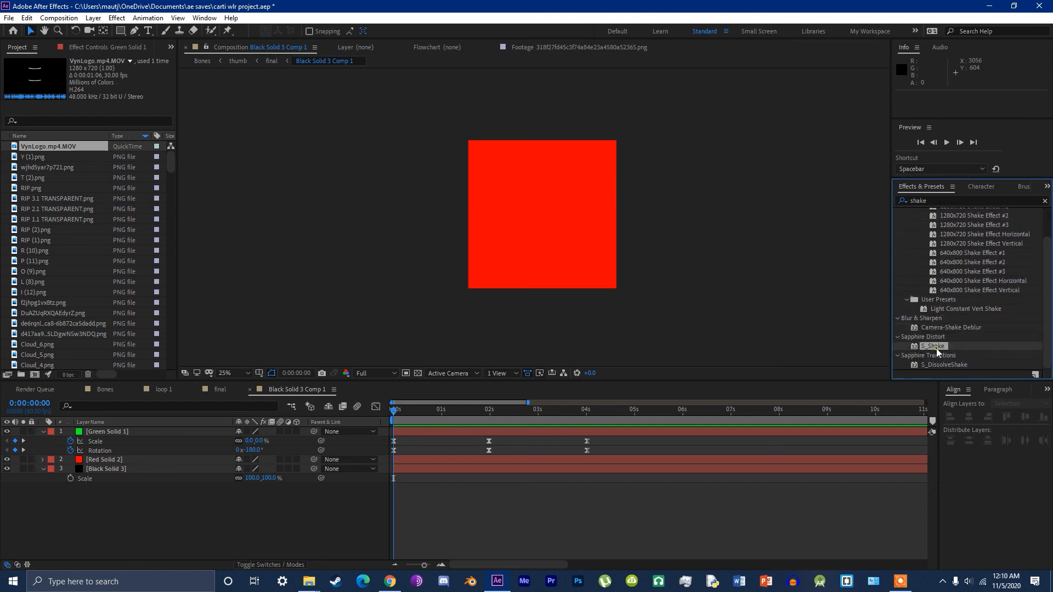
{"action": "left_click_drag", "start_coordinate": [937, 350], "coordinate": [425, 435]}
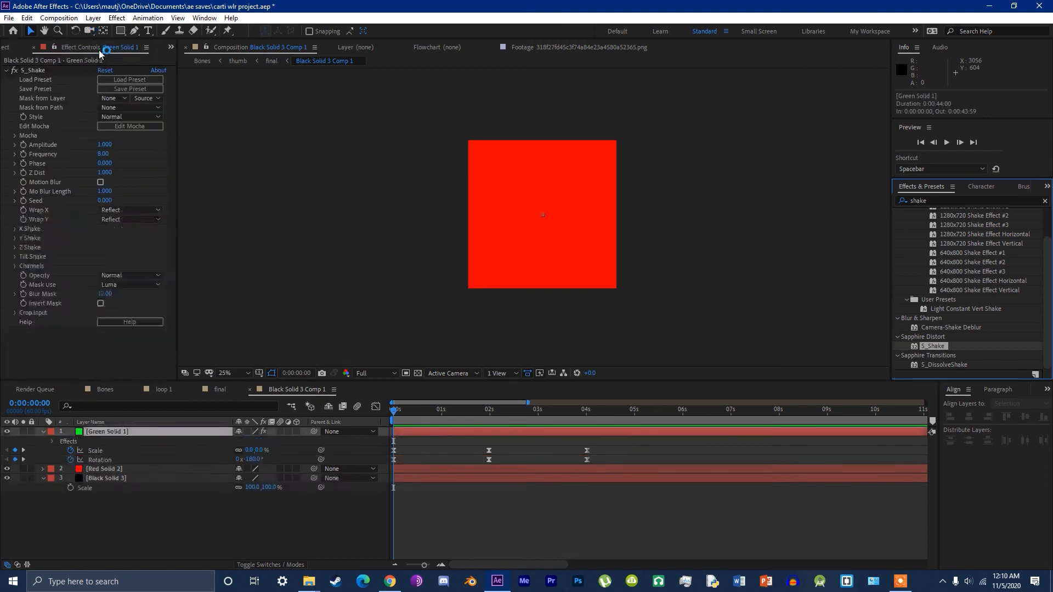
Step: Lower the preview resolution to Third, then preview the shake with S_Shake's Amplitude set to 4
{"action": "left_click_drag", "start_coordinate": [412, 411], "coordinate": [387, 413]}
{"action": "left_click", "coordinate": [372, 374]}
{"action": "left_click", "coordinate": [371, 424]}
{"action": "key", "text": "space"}
{"action": "key", "text": "space"}
{"action": "left_click", "coordinate": [104, 144]}
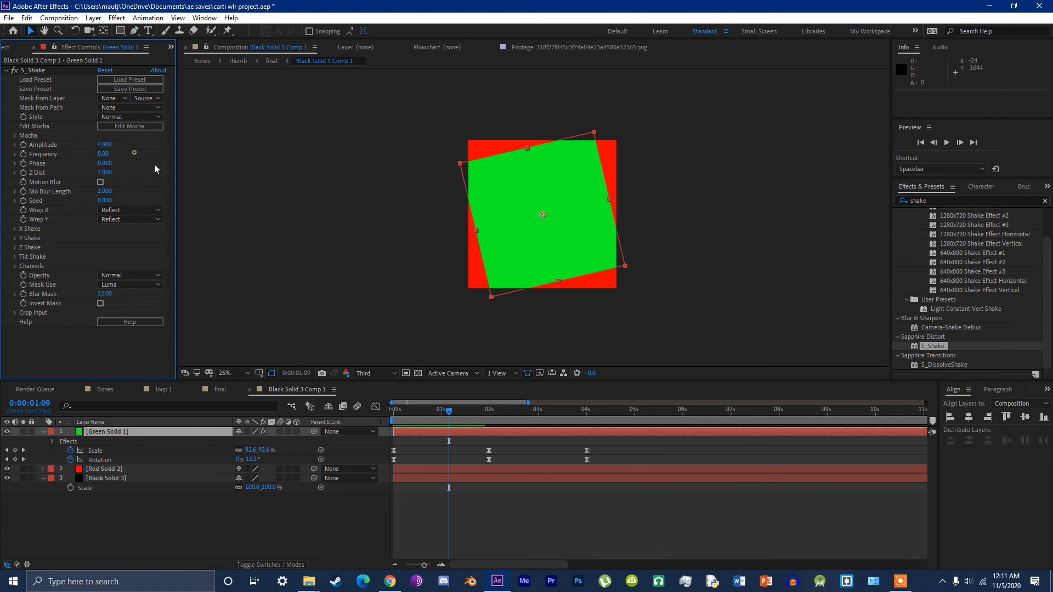
{"action": "left_click_drag", "start_coordinate": [423, 419], "coordinate": [403, 420]}
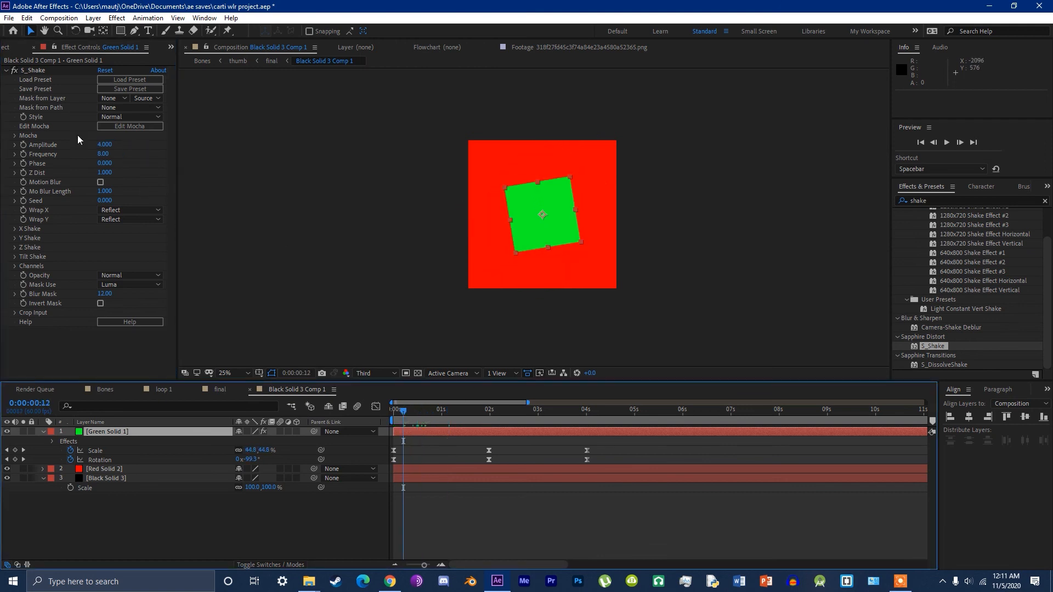
Step: Cut the S_Shake effect from the green solid
{"action": "left_click", "coordinate": [34, 70]}
{"action": "key", "text": "Delete"}
{"action": "right_click", "coordinate": [160, 430]}
{"action": "left_click", "coordinate": [203, 381]}
{"action": "key", "text": "Return"}
{"action": "key", "text": "ctrl+z"}
Step: Pre-compose the green solid with all its attributes moved inside, and paste S_Shake onto the resulting layer
{"action": "right_click", "coordinate": [439, 432]}
{"action": "left_click", "coordinate": [464, 398]}
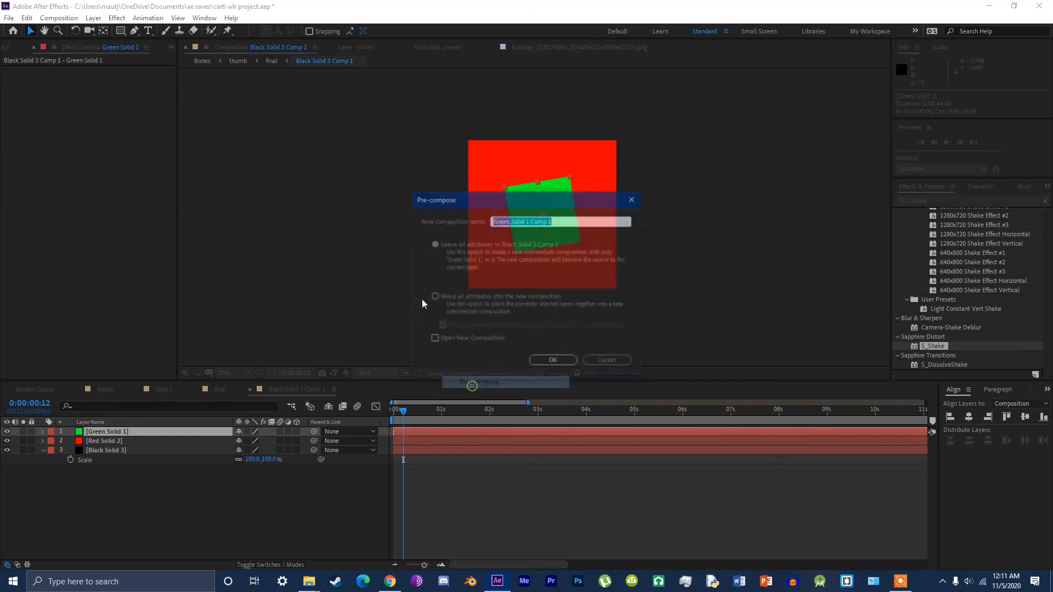
{"action": "left_click", "coordinate": [553, 361]}
{"action": "key", "text": "ctrl+v"}
Step: Set S_Shake's Amplitude to 1 on the pre-composed green layer and preview the shake from the beginning
{"action": "left_click", "coordinate": [104, 144]}
{"action": "type", "text": "1"}
{"action": "key", "text": "Return"}
{"action": "key", "text": "Home"}
{"action": "key", "text": "space"}
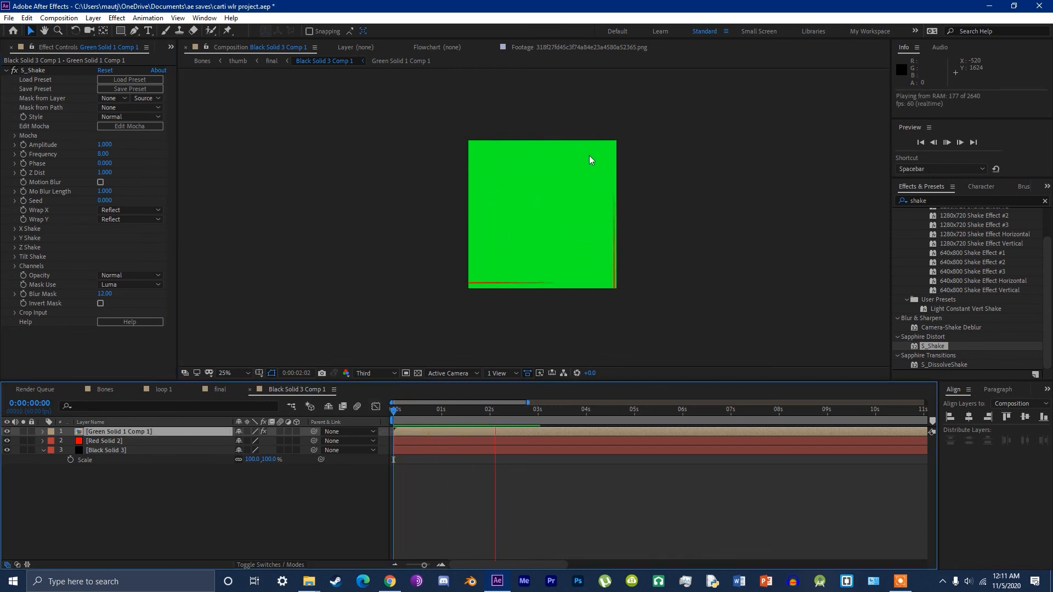
{"action": "key", "text": "space"}
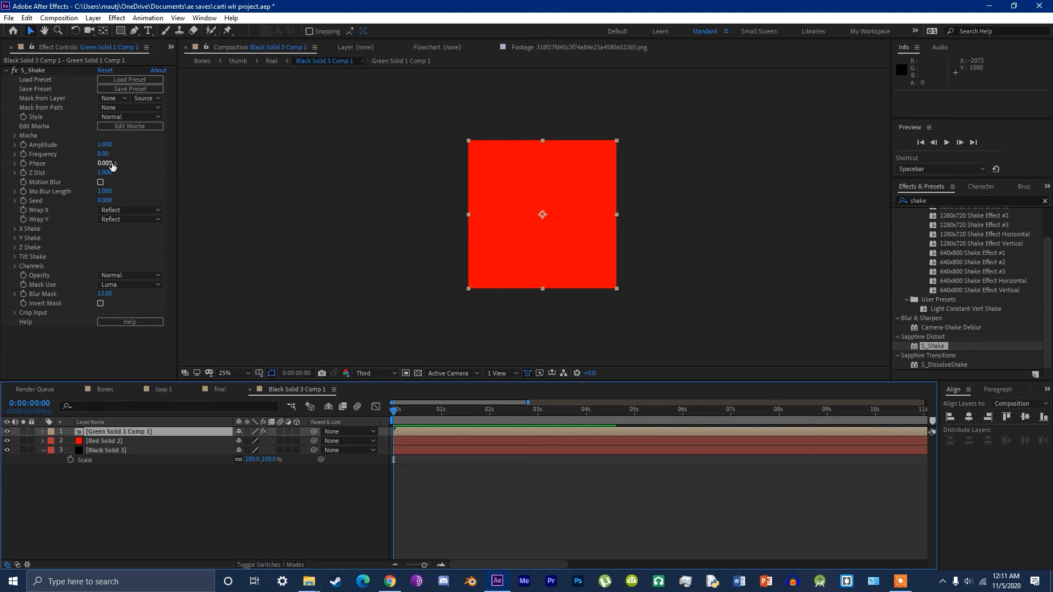
{"action": "key", "text": "space"}
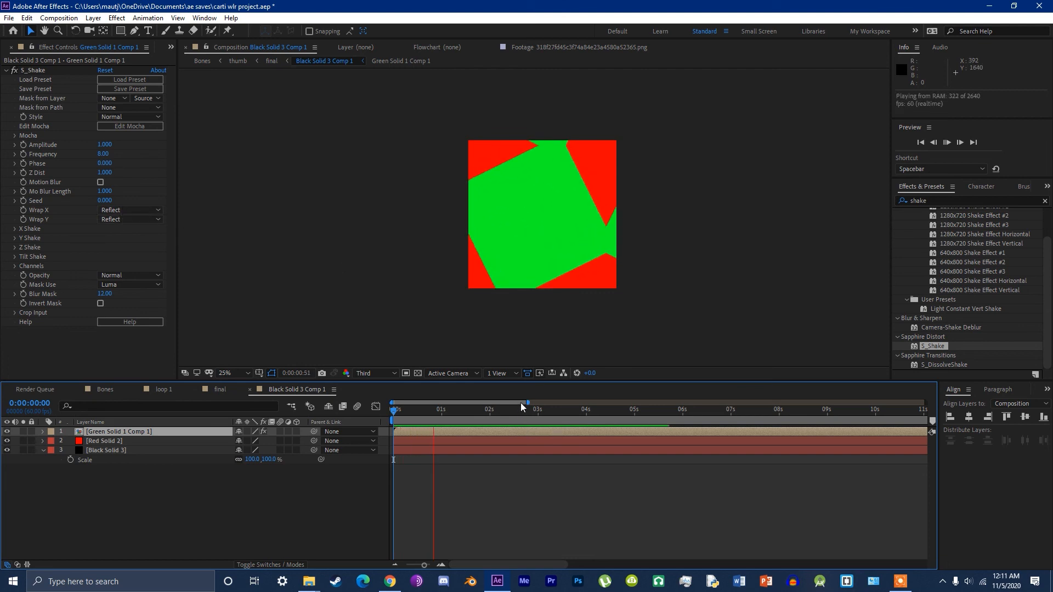
Step: Enable Motion Blur in S_Shake on the pre-composed green layer and preview the result from the start
{"action": "left_click", "coordinate": [101, 182]}
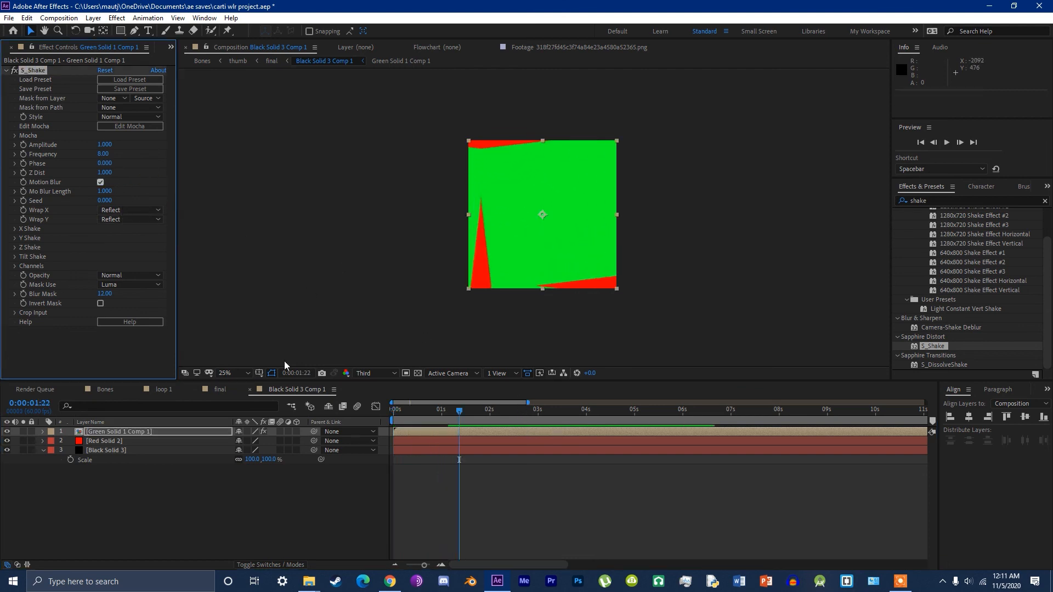
{"action": "left_click_drag", "start_coordinate": [438, 409], "coordinate": [342, 405]}
{"action": "key", "text": "space"}
{"action": "key", "text": "space"}
Step: Set S_Shake's Amplitude to 0 and add an Amplitude keyframe at the start of the composition
{"action": "left_click_drag", "start_coordinate": [422, 413], "coordinate": [351, 393]}
{"action": "left_click", "coordinate": [105, 145]}
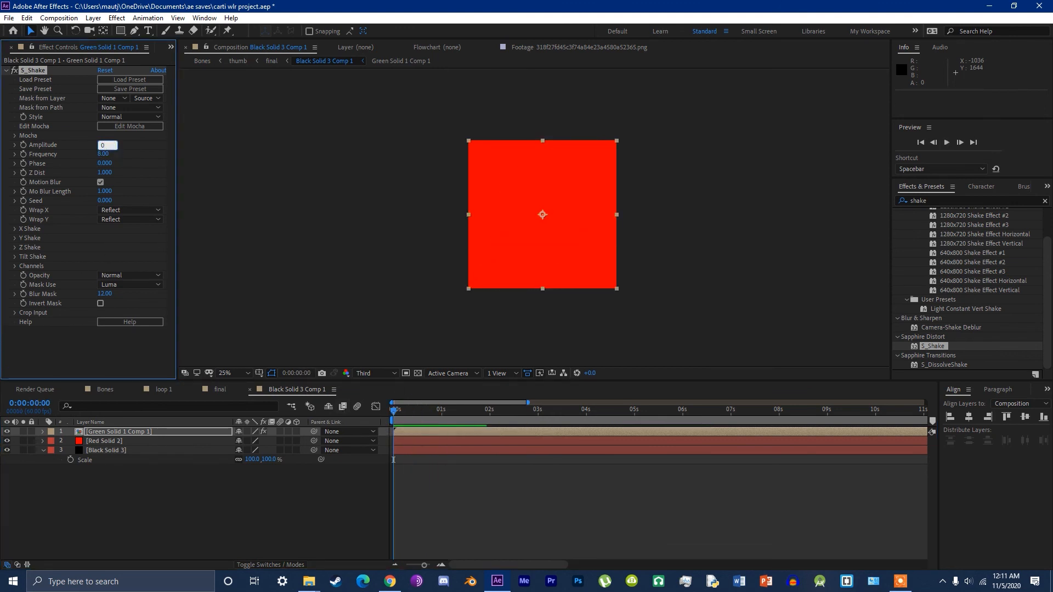
{"action": "type", "text": "0"}
{"action": "key", "text": "Return"}
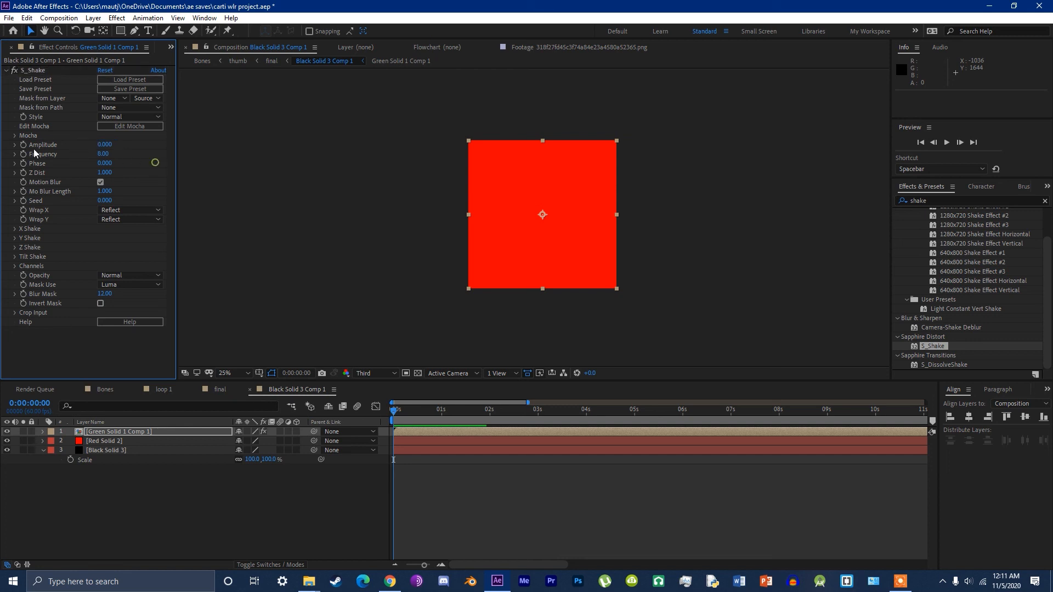
{"action": "left_click", "coordinate": [34, 145]}
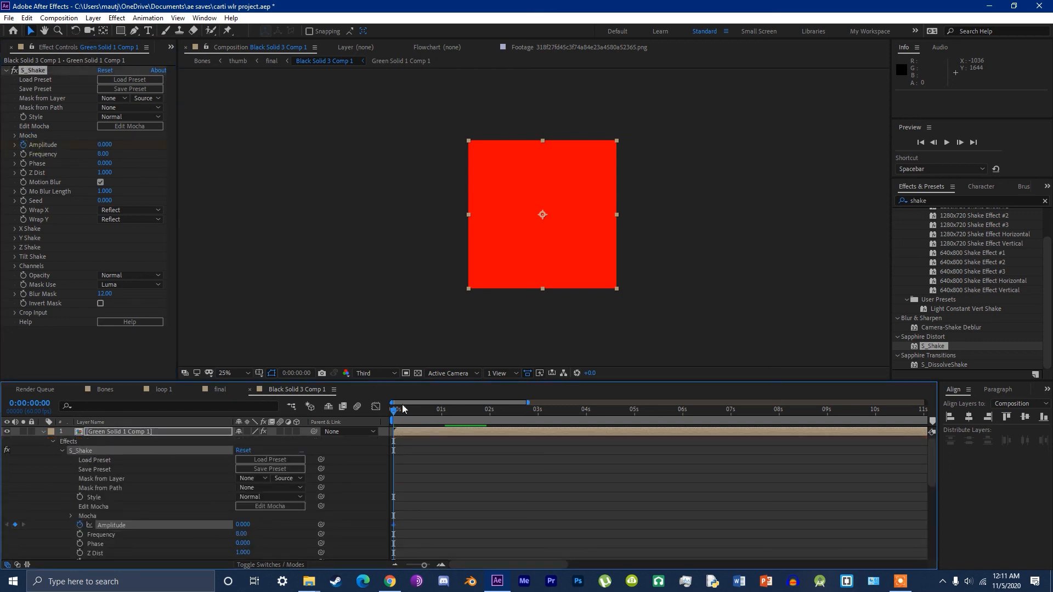
Step: Keyframe S_Shake's Amplitude to 2 at 0:00:01:00 and 0 at 0:00:02:00
{"action": "scroll", "coordinate": [408, 446], "scroll_direction": "up", "scroll_amount": 2}
{"action": "left_click_drag", "start_coordinate": [445, 420], "coordinate": [589, 418]}
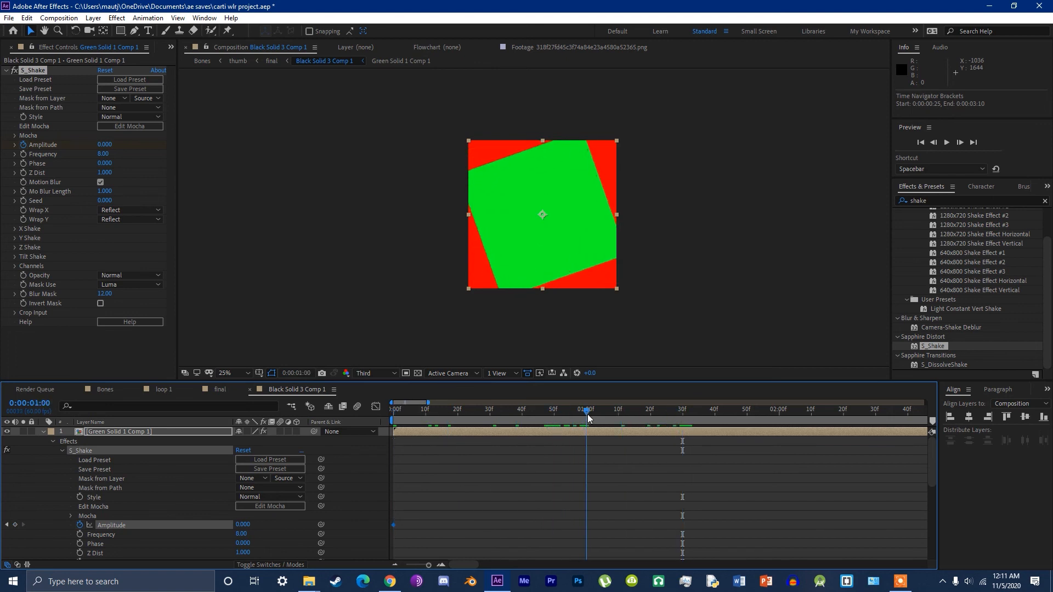
{"action": "left_click", "coordinate": [247, 525]}
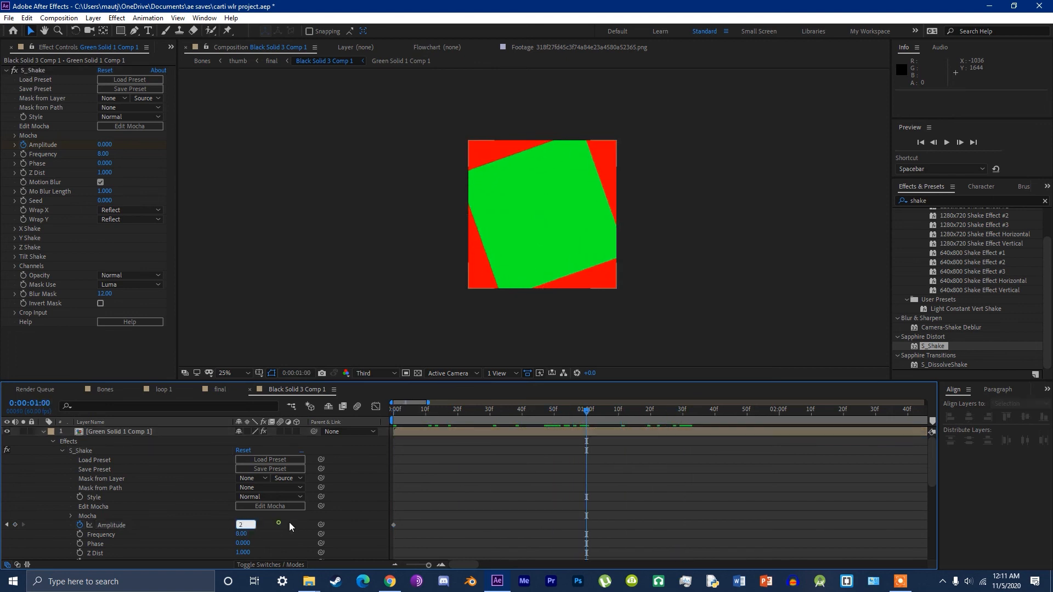
{"action": "key", "text": "Return"}
{"action": "left_click", "coordinate": [778, 415]}
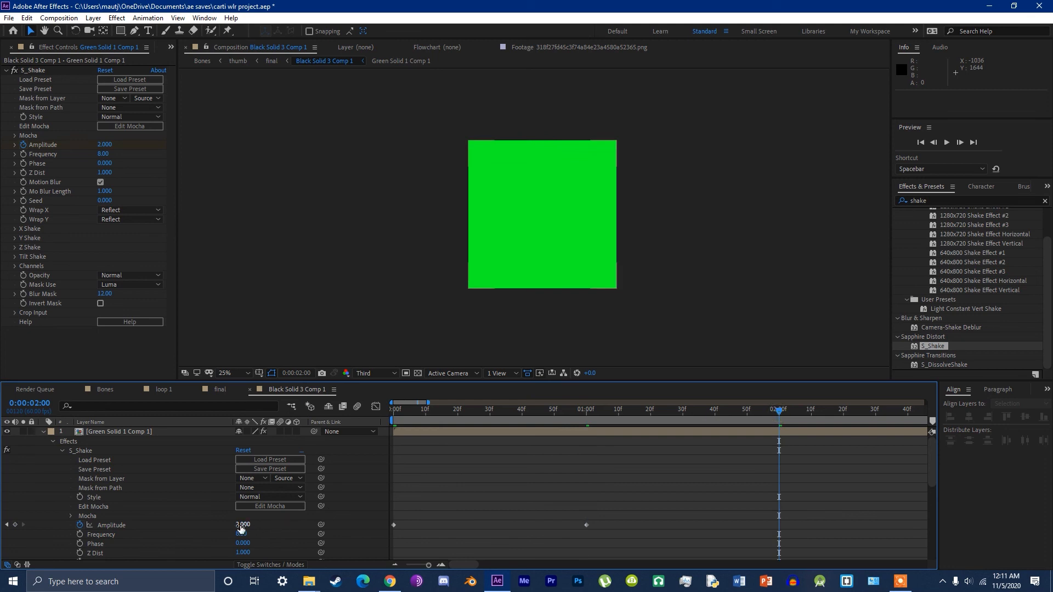
Step: Ease all Amplitude keyframes, shape their speed graph into a sharp peak at one second, and preview the shake
{"action": "left_click", "coordinate": [163, 528]}
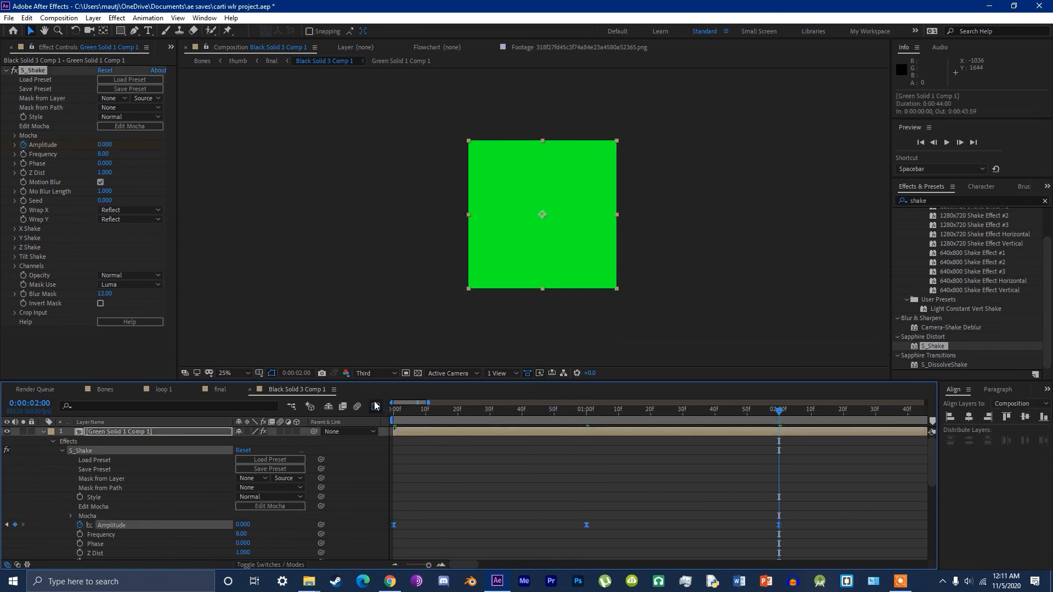
{"action": "left_click", "coordinate": [376, 406]}
{"action": "left_click_drag", "start_coordinate": [418, 477], "coordinate": [490, 476]}
{"action": "left_click_drag", "start_coordinate": [566, 500], "coordinate": [593, 510]}
{"action": "key", "text": "space"}
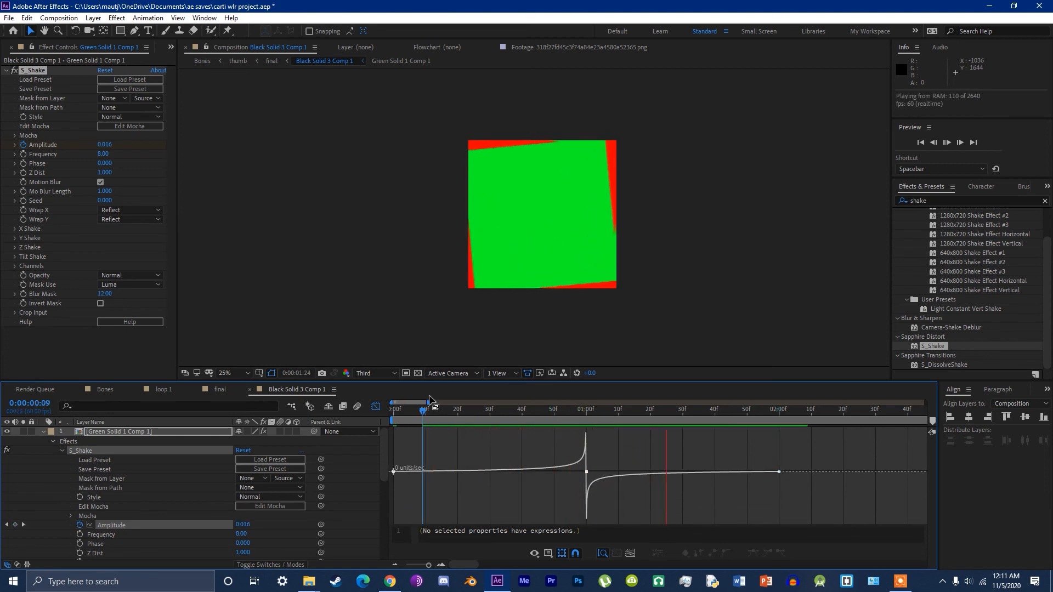
{"action": "key", "text": "space"}
{"action": "key", "text": "space"}
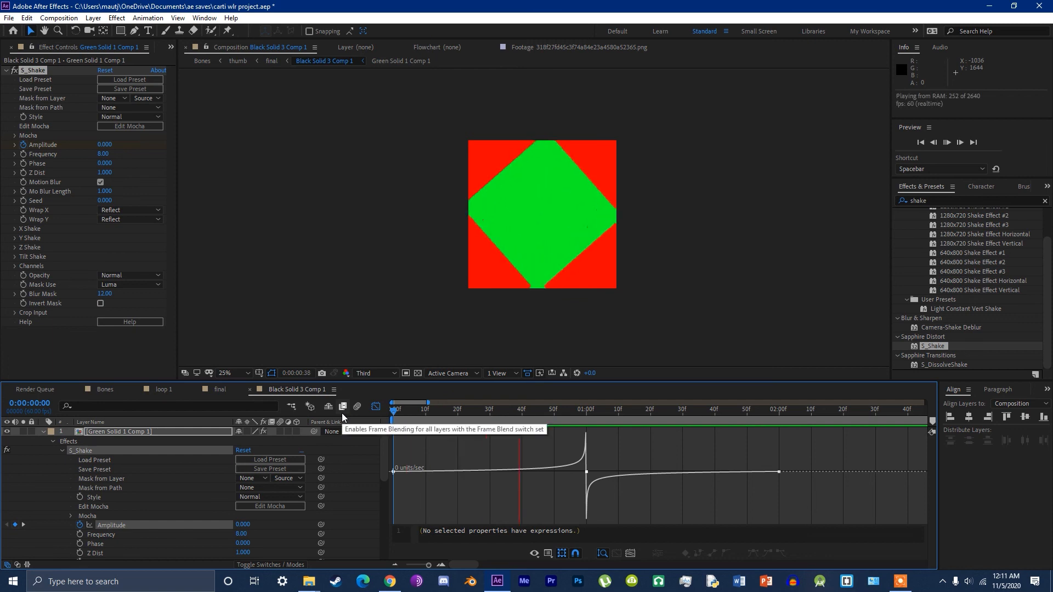
{"action": "left_click", "coordinate": [587, 410]}
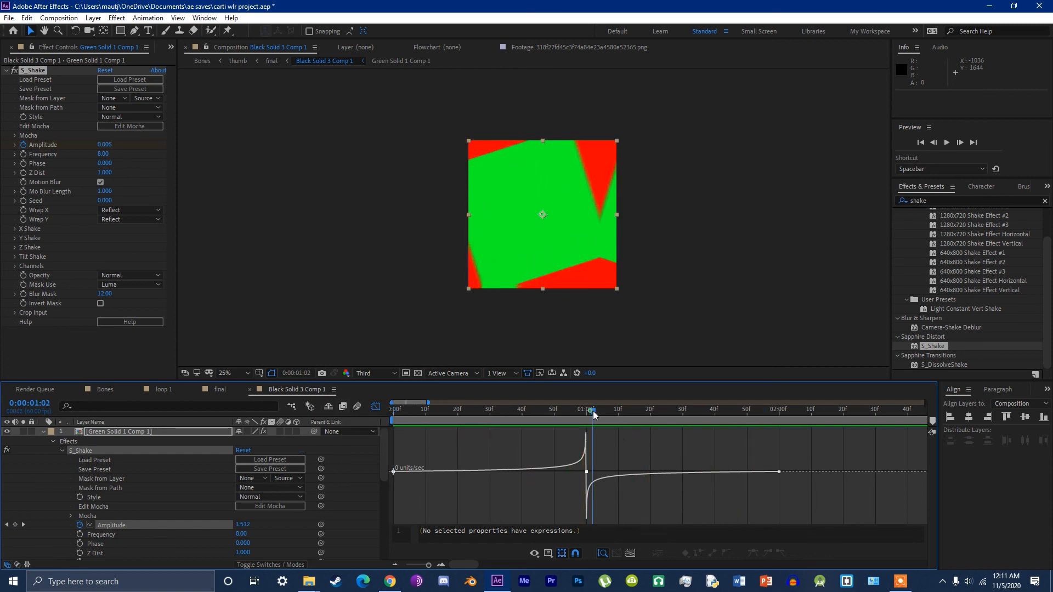
{"action": "left_click", "coordinate": [376, 406]}
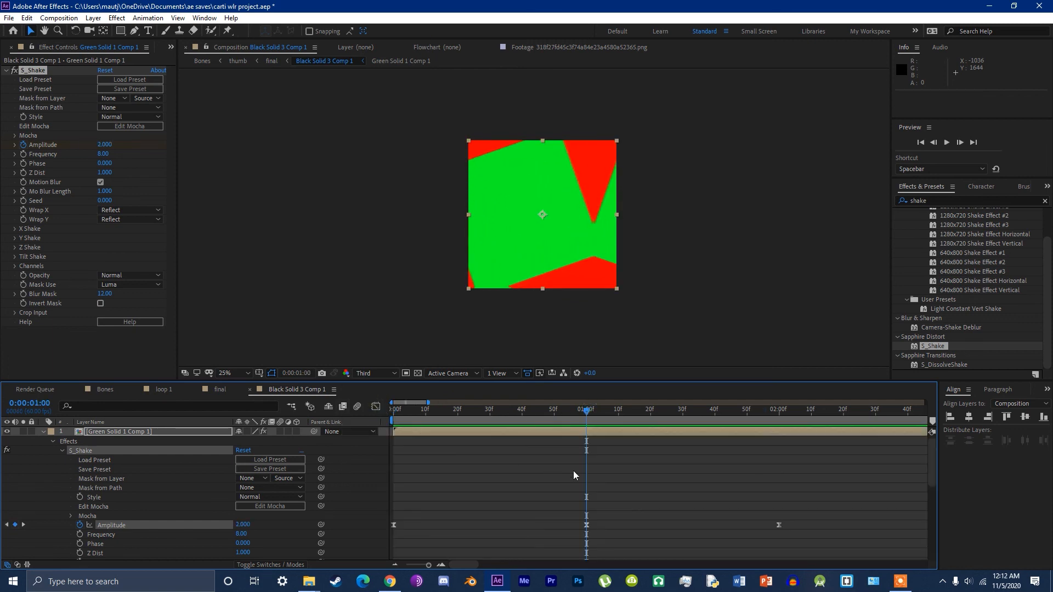
Step: Set S_Shake's Frequency to 24 on the pre-composed green layer and preview the faster shake from the start
{"action": "left_click", "coordinate": [557, 443]}
{"action": "left_click", "coordinate": [550, 432]}
{"action": "left_click", "coordinate": [103, 155]}
{"action": "type", "text": "24"}
{"action": "key", "text": "Return"}
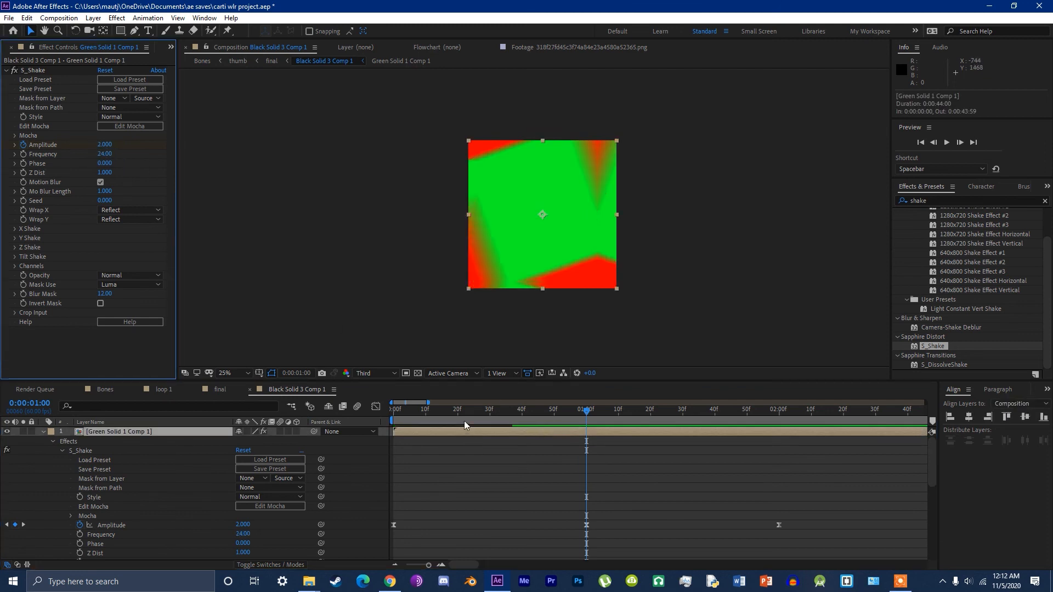
{"action": "left_click_drag", "start_coordinate": [465, 416], "coordinate": [317, 414]}
{"action": "key", "text": "space"}
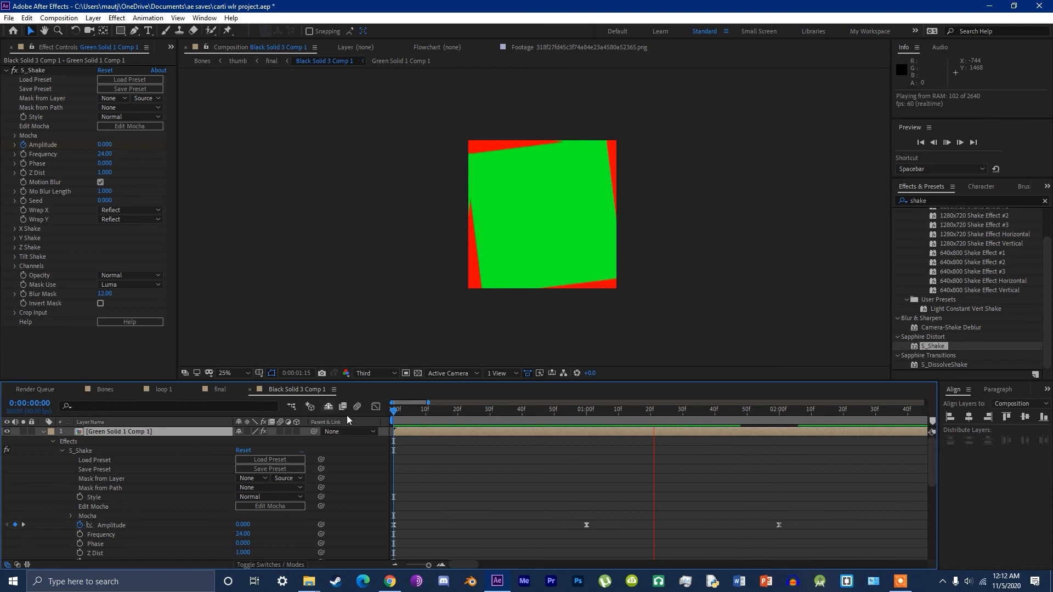
{"action": "key", "text": "space"}
Step: Set Tilt Rand Amp to 15 in S_Shake's Tilt Shake settings and preview the tilting shake
{"action": "left_click", "coordinate": [140, 173]}
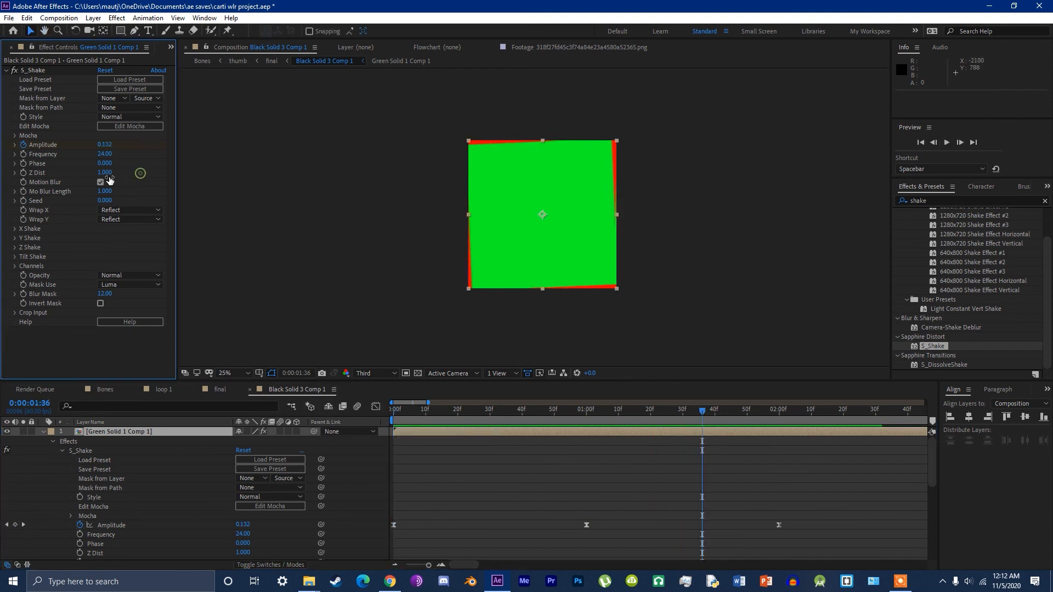
{"action": "left_click", "coordinate": [15, 257]}
{"action": "type", "text": "15"}
{"action": "key", "text": "Return"}
{"action": "key", "text": "space"}
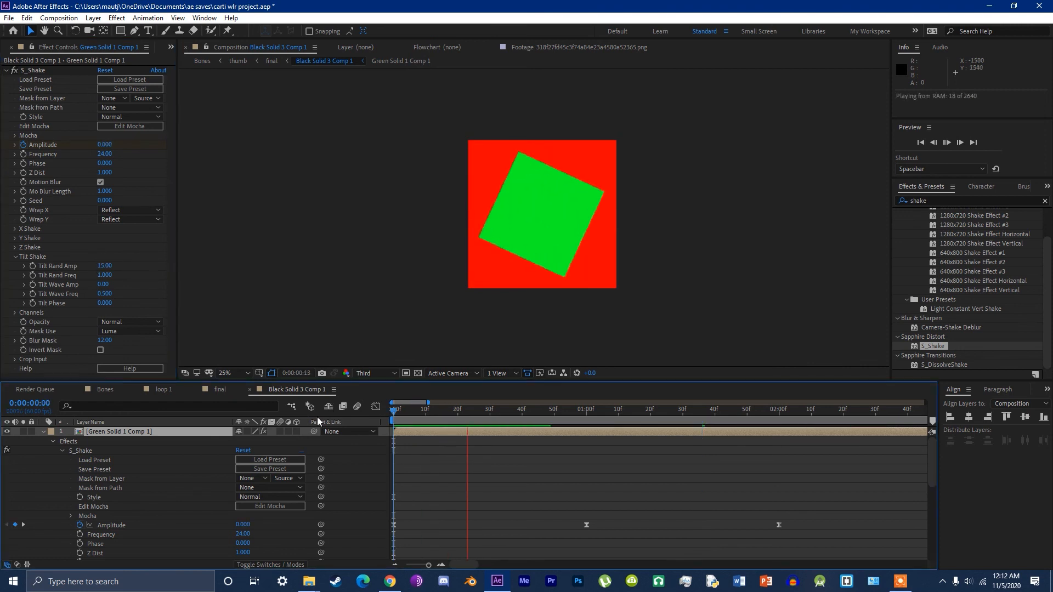
{"action": "key", "text": "space"}
Step: Raise Tilt Rand Amp to 100 and preview the stronger tilt, scrubbing around the one-second peak
{"action": "left_click", "coordinate": [104, 265]}
{"action": "type", "text": "100"}
{"action": "key", "text": "Return"}
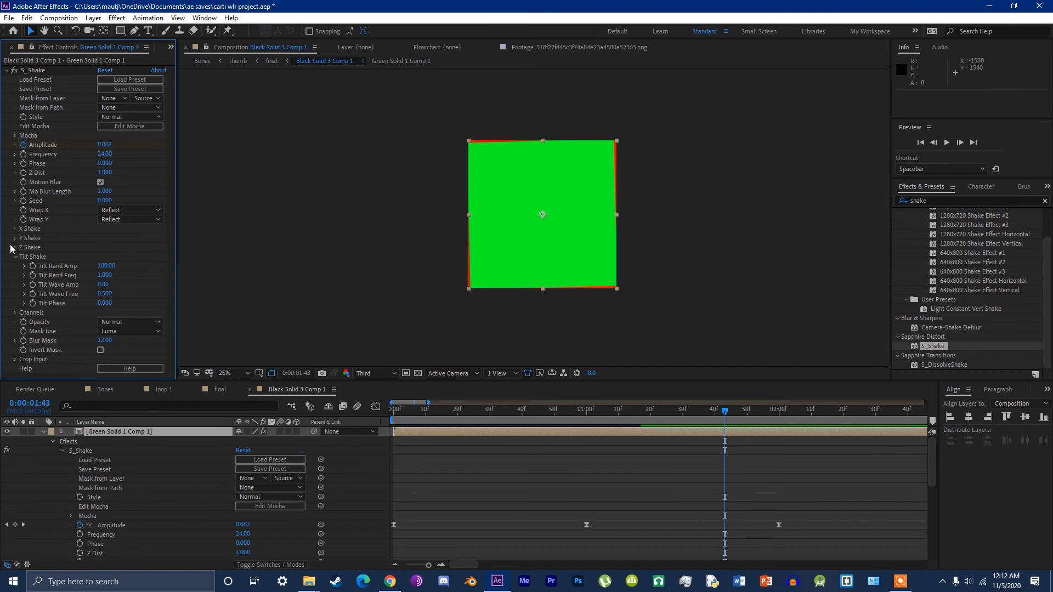
{"action": "left_click", "coordinate": [19, 238]}
{"action": "left_click", "coordinate": [16, 230]}
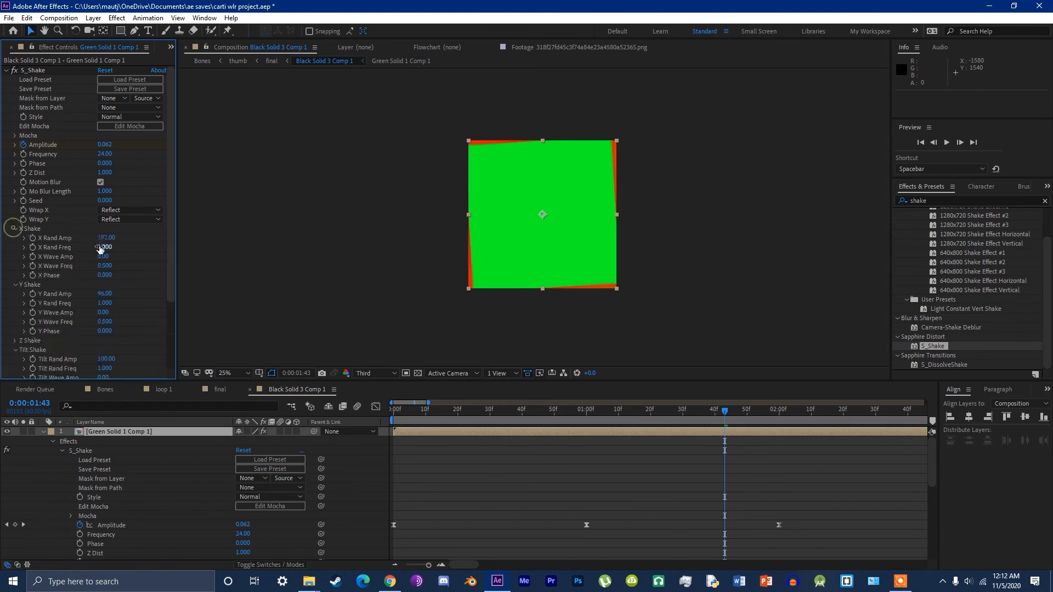
{"action": "key", "text": "Home"}
{"action": "key", "text": "space"}
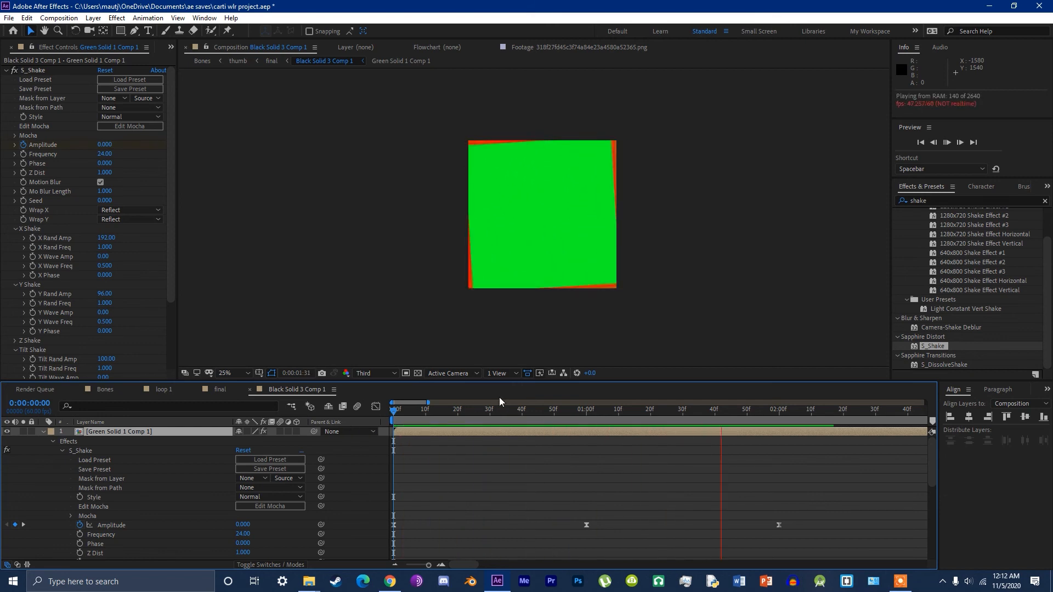
{"action": "left_click", "coordinate": [589, 411]}
{"action": "left_click_drag", "start_coordinate": [590, 417], "coordinate": [554, 411]}
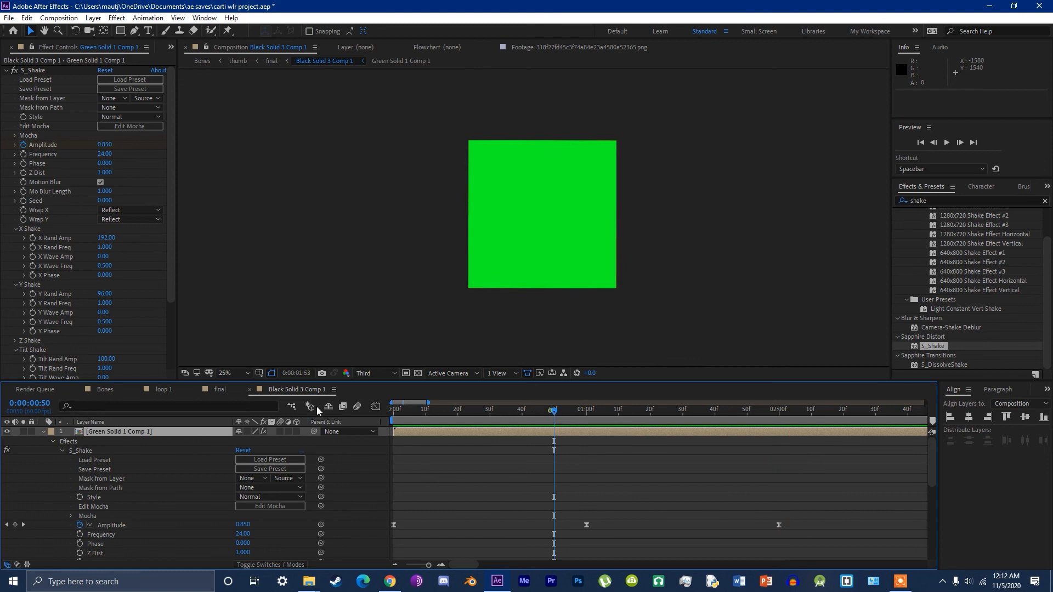
Step: Return to the composition's start and set Tilt Rand Amp back to 15
{"action": "key", "text": "Home"}
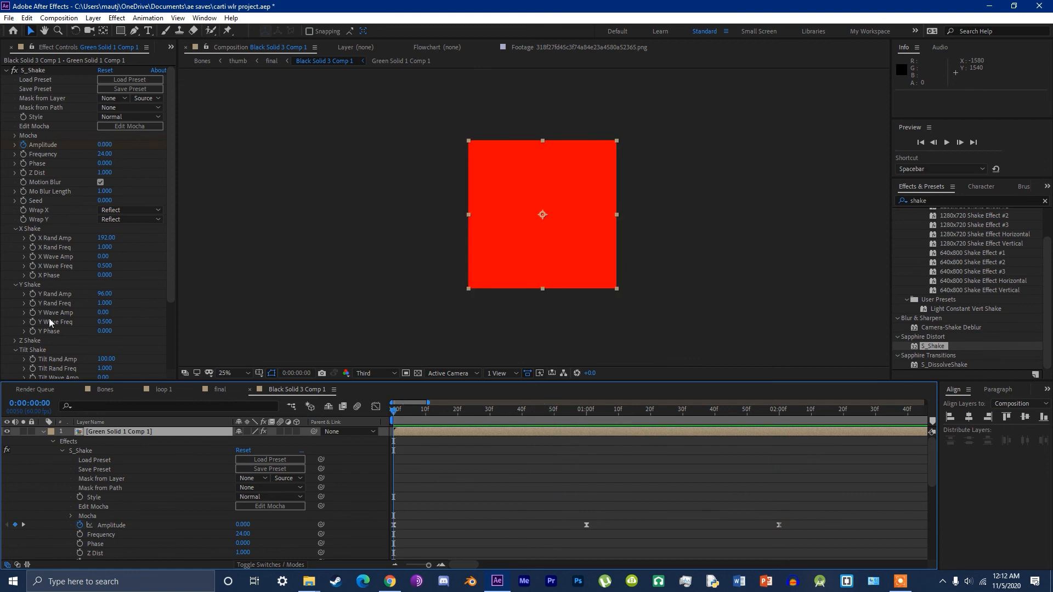
{"action": "left_click", "coordinate": [107, 359]}
{"action": "type", "text": "1"}
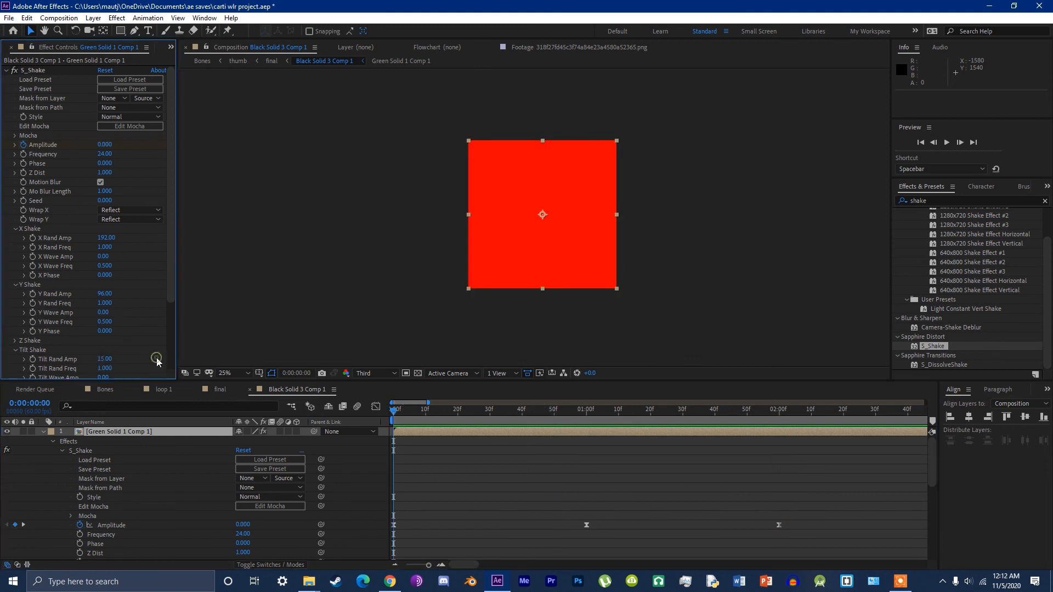
Step: Preview the reduced tilt shake, then return to the composition's start and select the S_Shake effect
{"action": "key", "text": "space"}
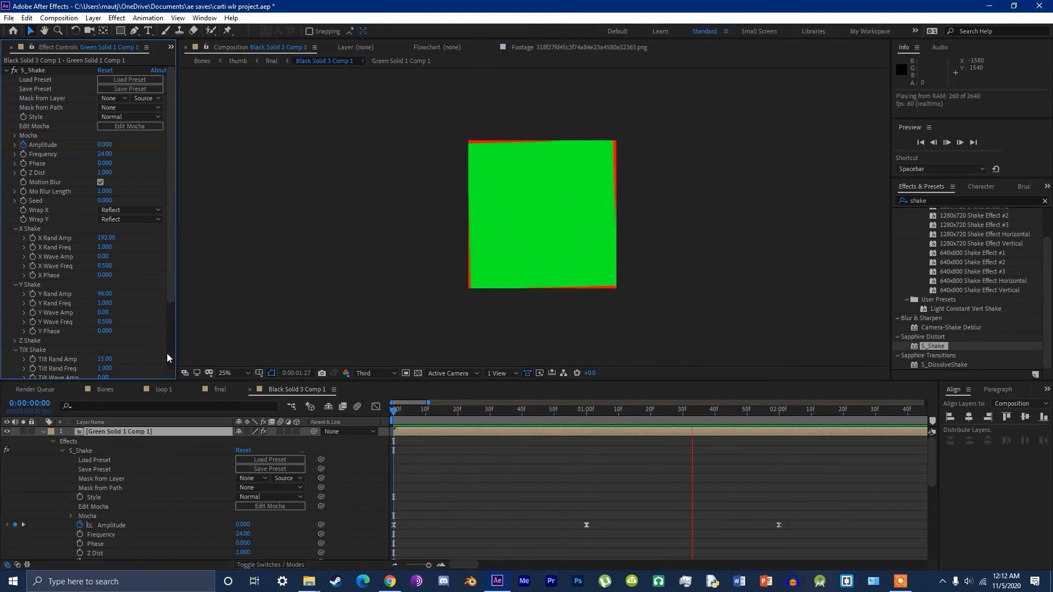
{"action": "key", "text": "space"}
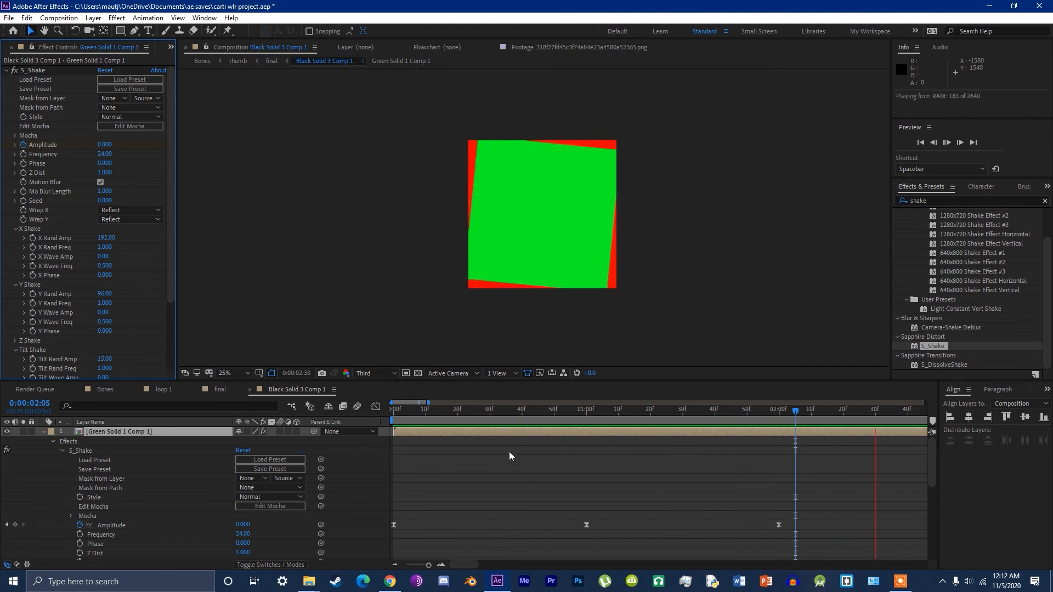
{"action": "left_click_drag", "start_coordinate": [659, 412], "coordinate": [190, 436]}
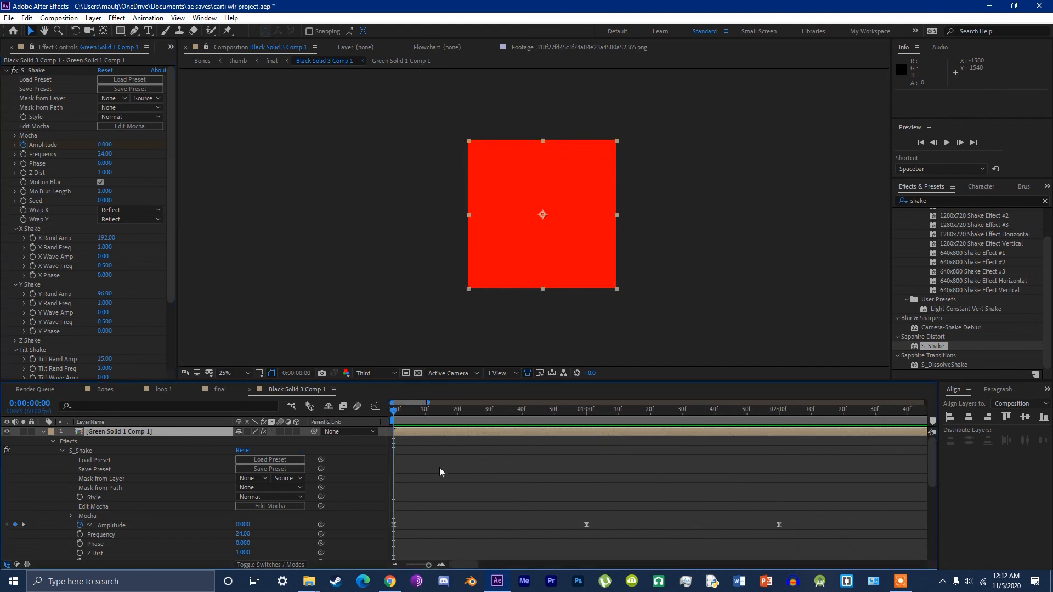
{"action": "left_click", "coordinate": [463, 475]}
{"action": "left_click", "coordinate": [29, 72]}
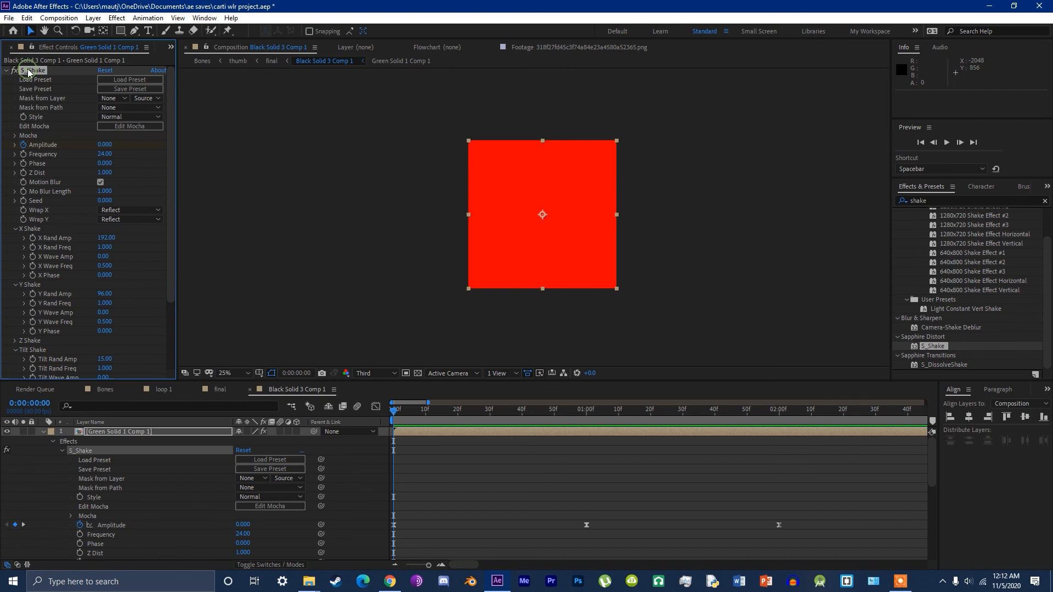
Step: Tighten the Amplitude keyframes, moving the first to 0:00:00:44 and the last to about 13 frames past the one-second peak
{"action": "left_click", "coordinate": [534, 412]}
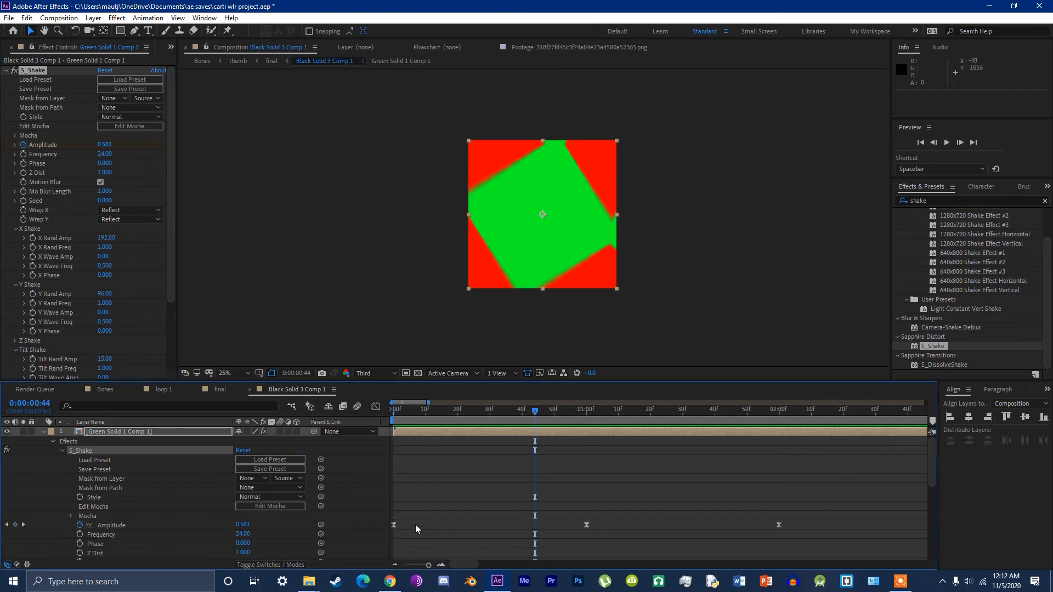
{"action": "left_click_drag", "start_coordinate": [393, 524], "coordinate": [520, 526]}
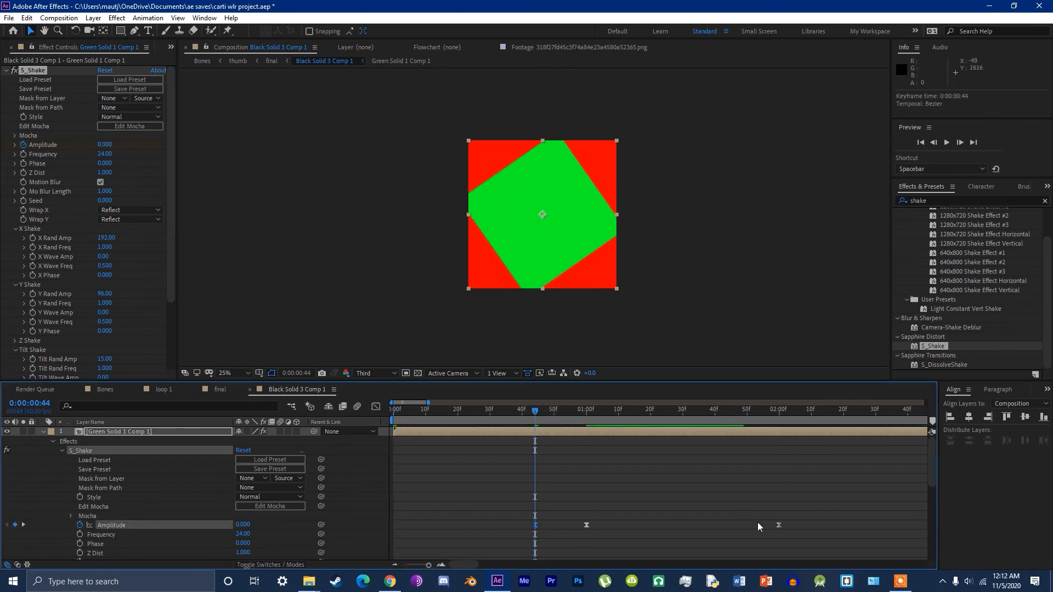
{"action": "left_click_drag", "start_coordinate": [779, 525], "coordinate": [628, 525]}
Step: Preview the shortened shake around its Amplitude keyframes and save the project
{"action": "key", "text": "space"}
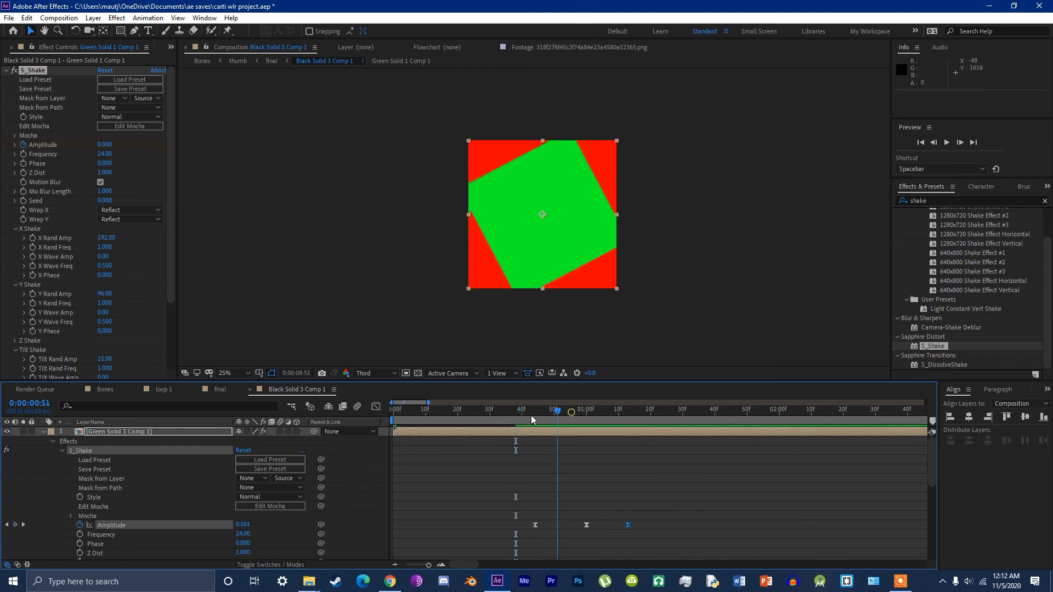
{"action": "left_click", "coordinate": [553, 417]}
{"action": "left_click_drag", "start_coordinate": [607, 417], "coordinate": [472, 428]}
{"action": "left_click_drag", "start_coordinate": [542, 416], "coordinate": [526, 425]}
{"action": "key", "text": "space"}
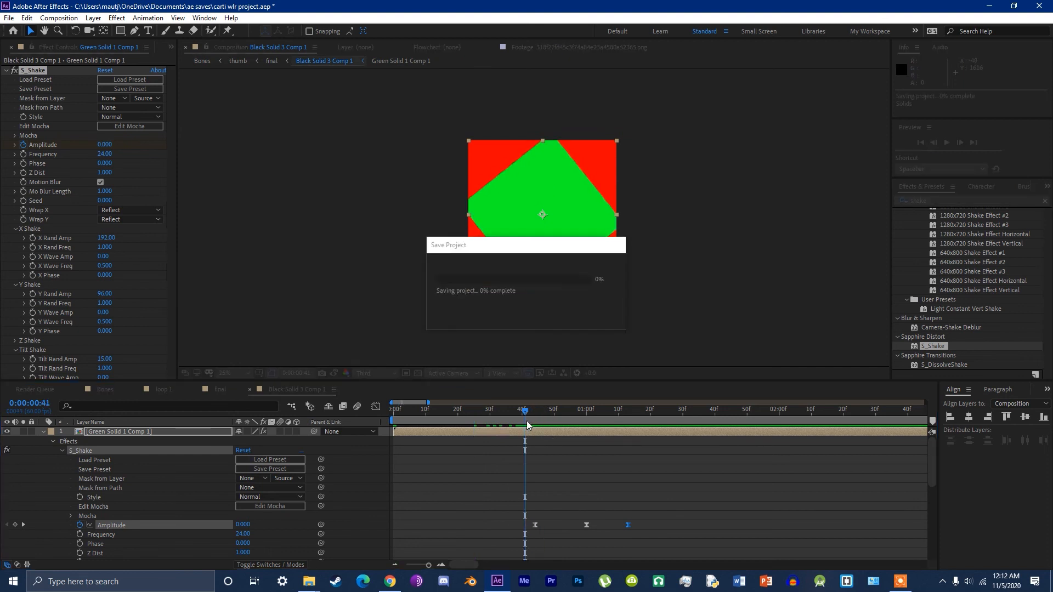
{"action": "left_click_drag", "start_coordinate": [439, 421], "coordinate": [229, 432]}
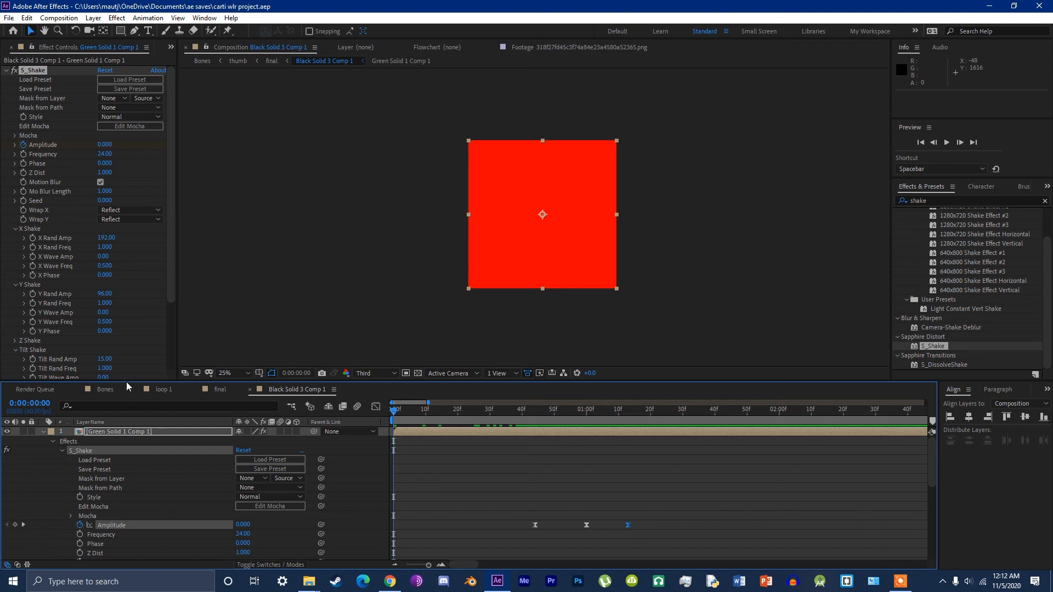
Step: Look at the loop 1 composition and scrub through the Bones composition to about eleven seconds
{"action": "left_click", "coordinate": [159, 394]}
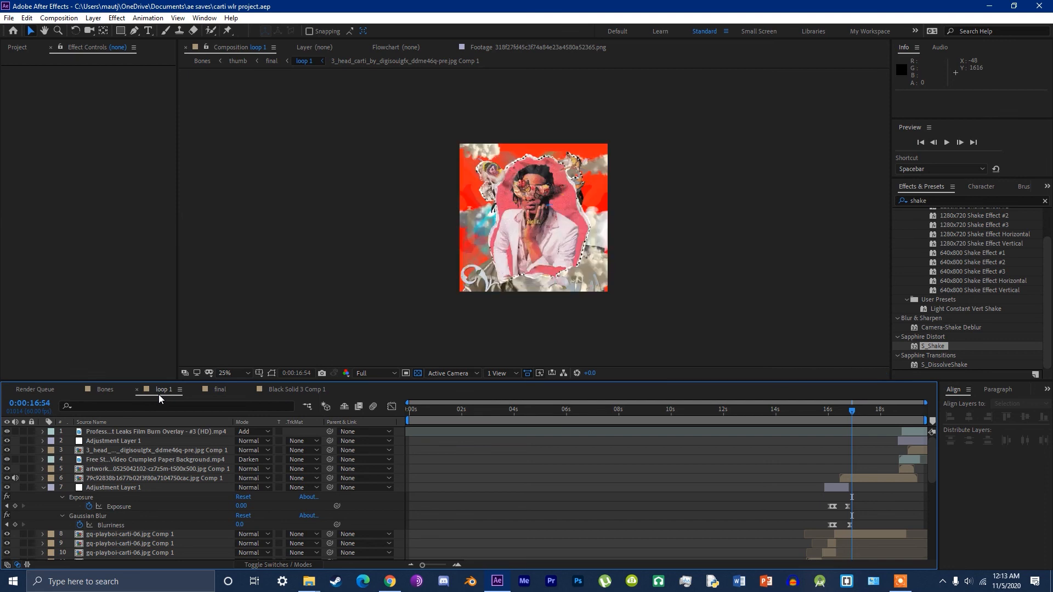
{"action": "left_click", "coordinate": [103, 388]}
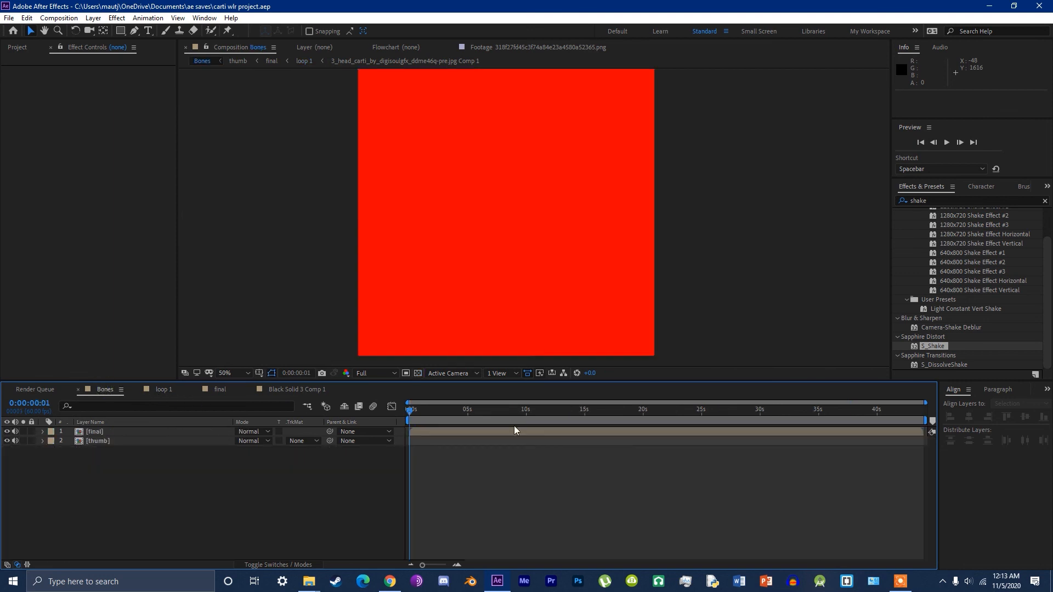
{"action": "left_click_drag", "start_coordinate": [421, 412], "coordinate": [452, 414]}
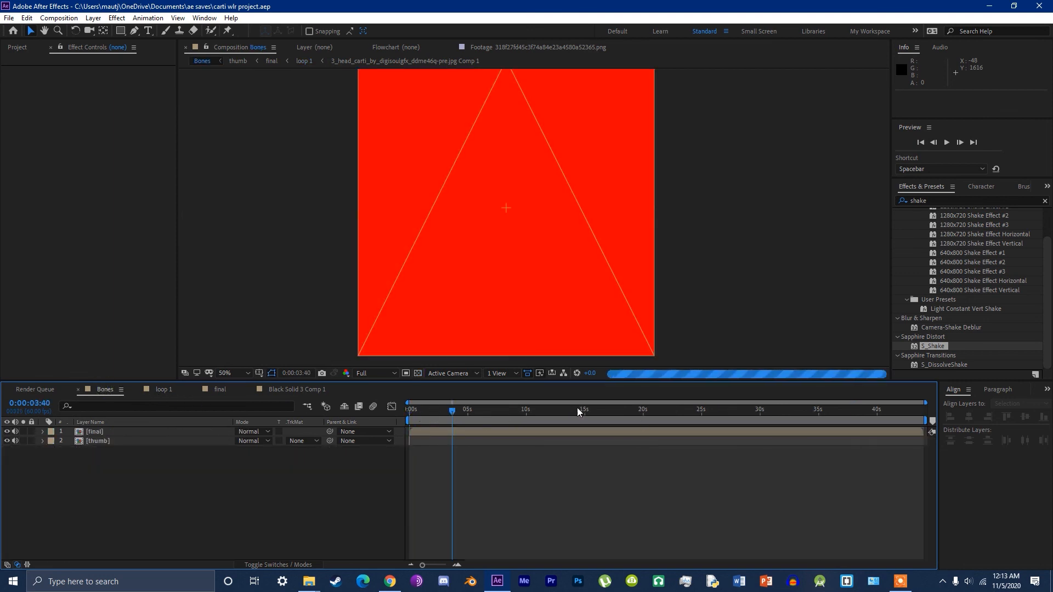
{"action": "left_click", "coordinate": [539, 416]}
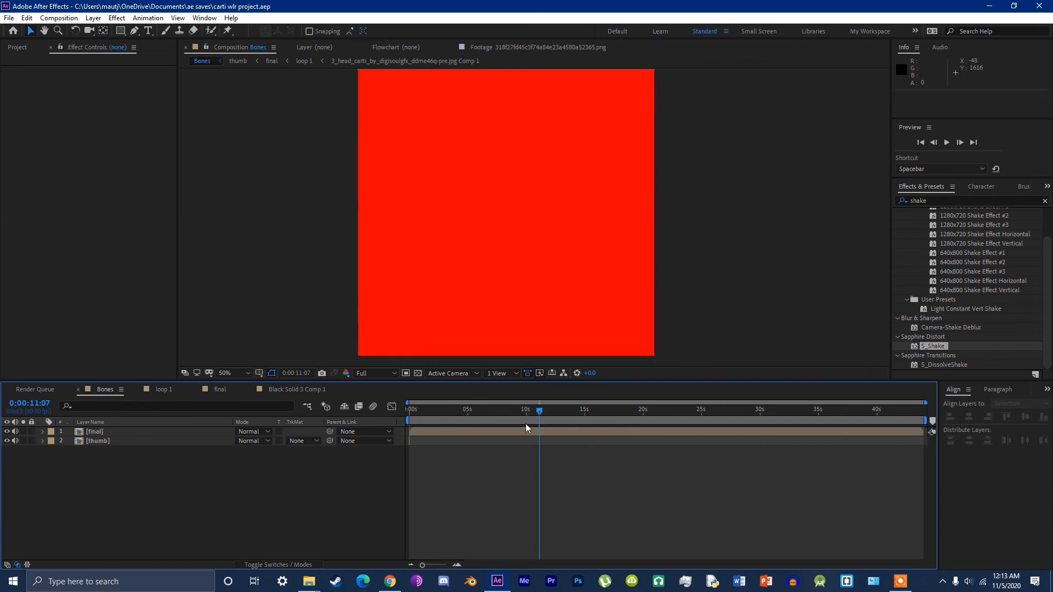
Step: Open the final composition, remove the Black Solid 3 Comp 1 layer, and return to the Bones composition
{"action": "scroll", "coordinate": [610, 300], "scroll_direction": "down", "scroll_amount": 1}
{"action": "double_click", "coordinate": [529, 429]}
{"action": "left_click", "coordinate": [114, 448]}
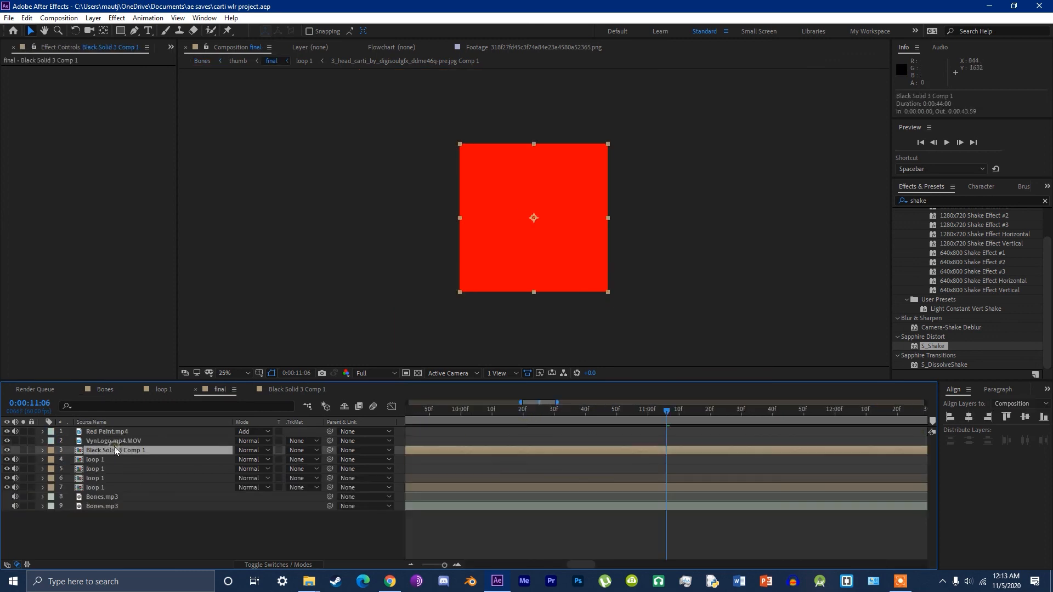
{"action": "left_click", "coordinate": [102, 389]}
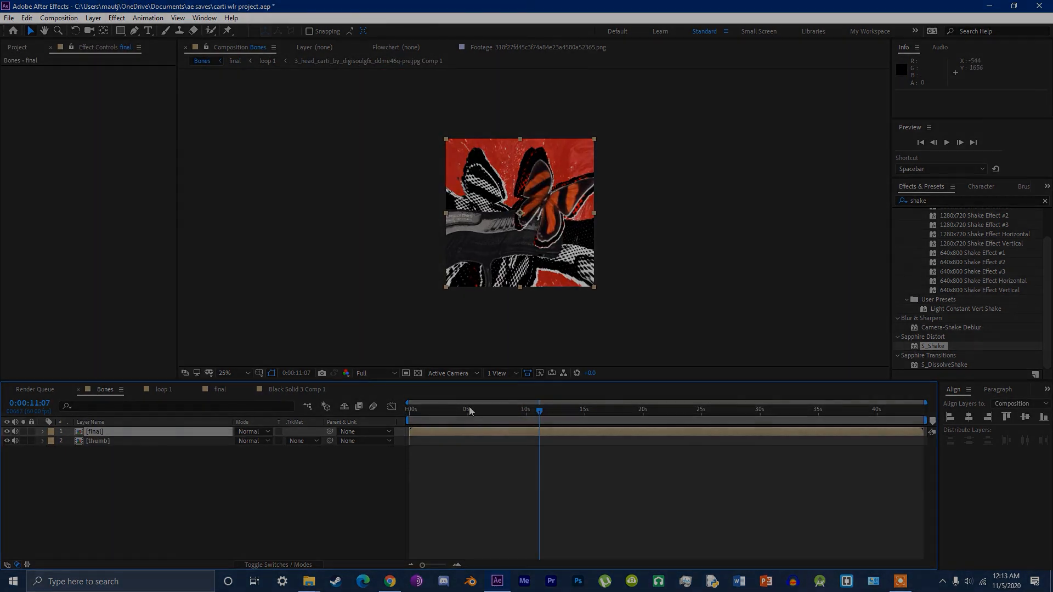